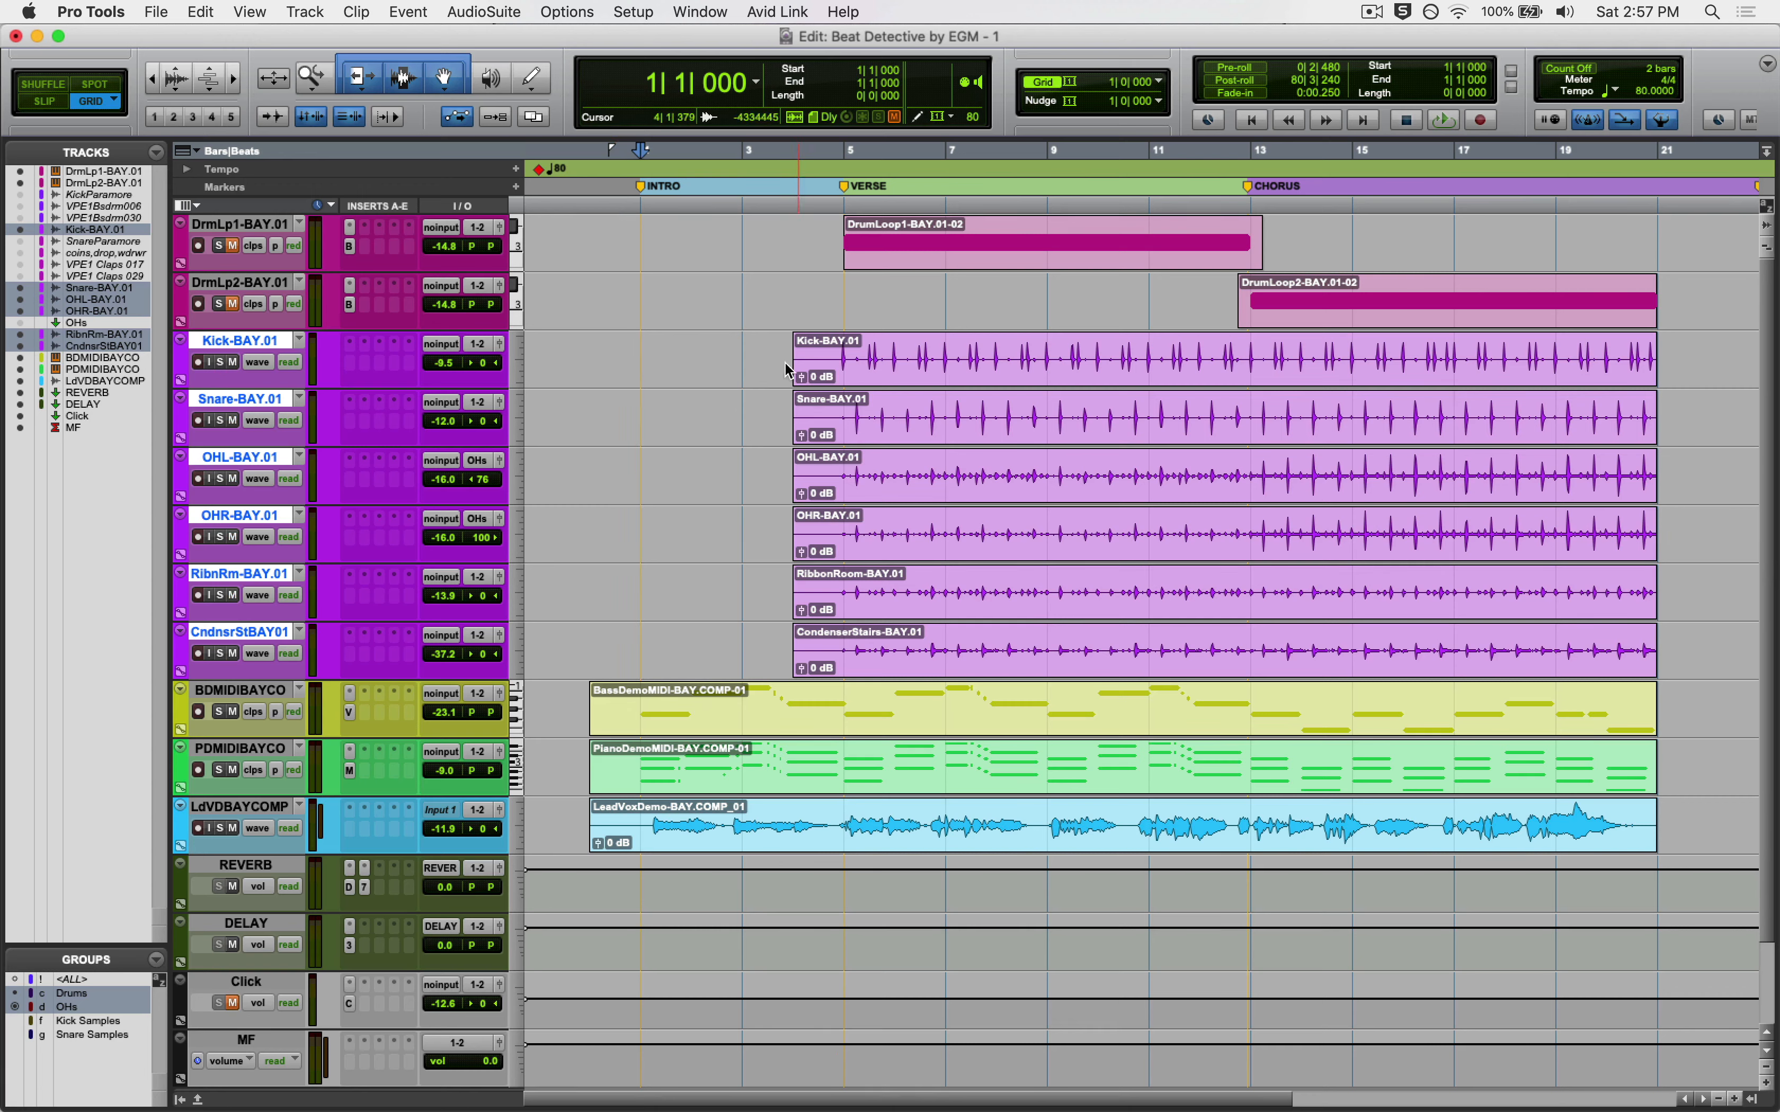
Select the drum audio on all six drum tracks from bar 5 to bar 21
drag(783, 362, 1200, 361)
click(841, 354)
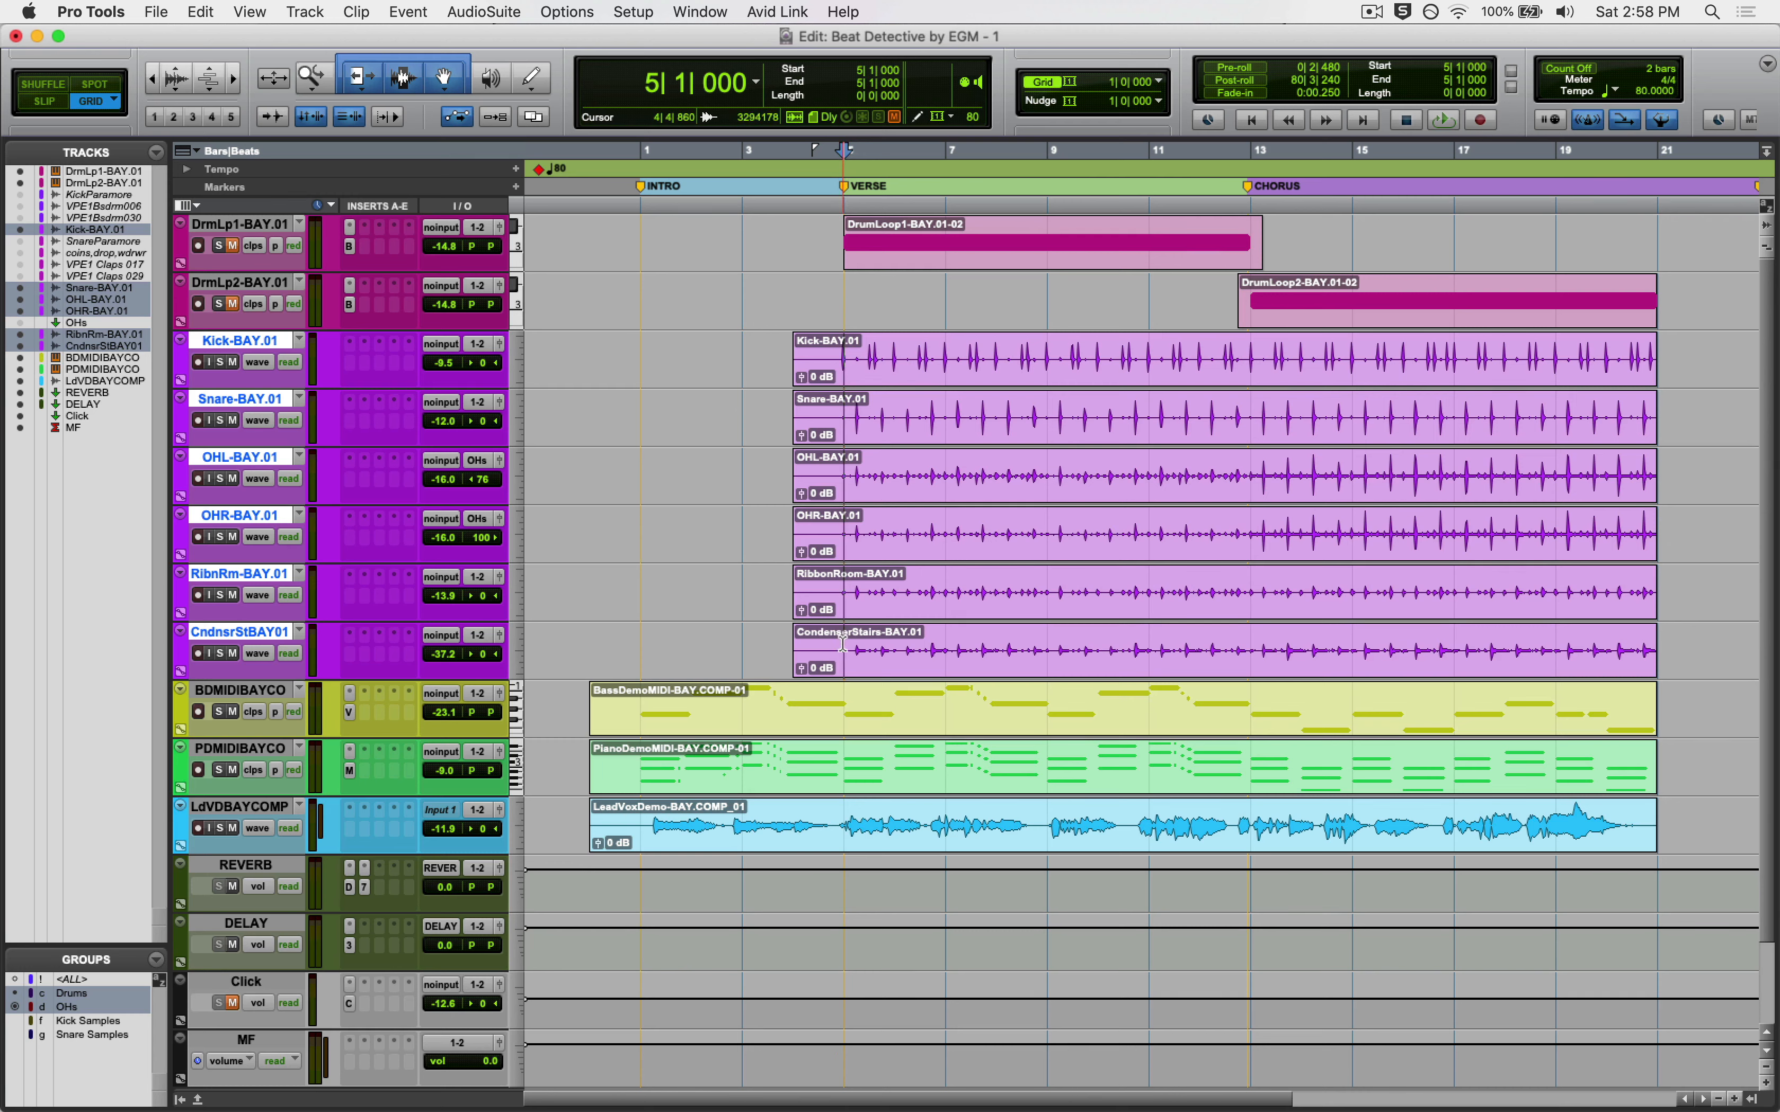
drag(842, 642, 941, 637)
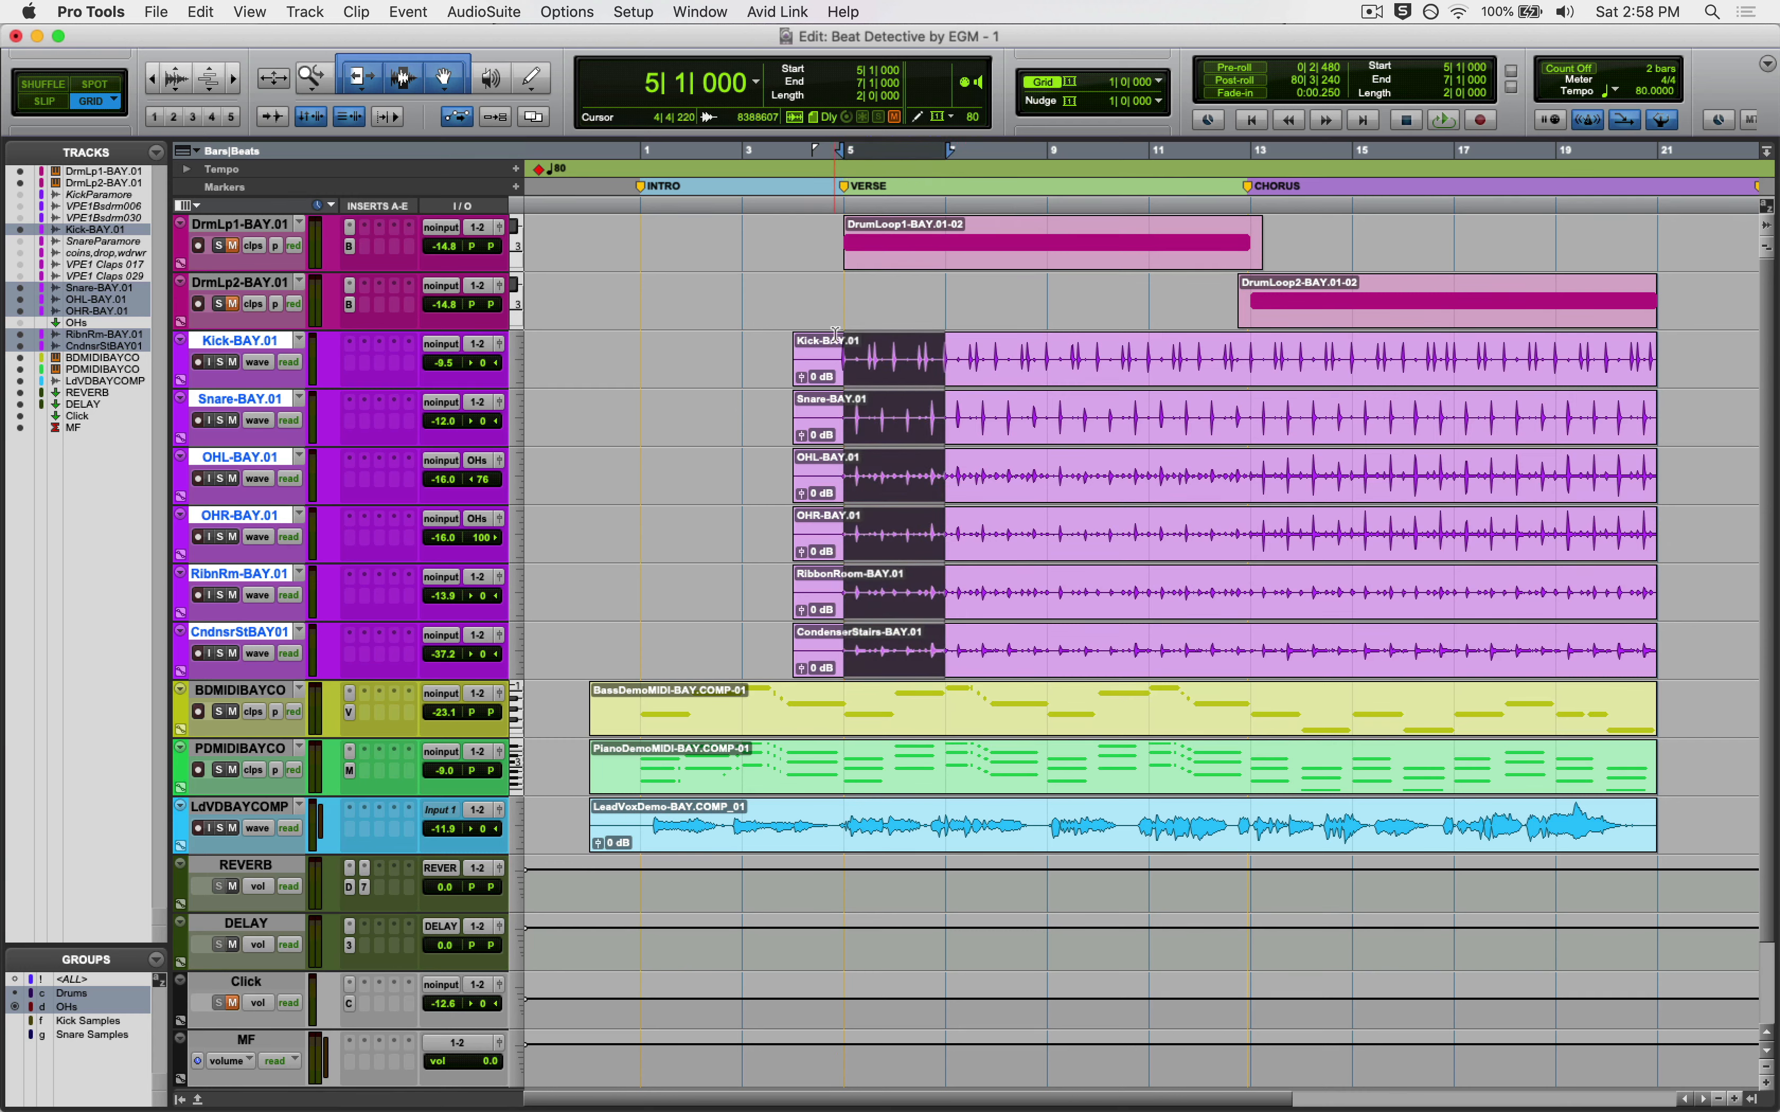
drag(844, 352, 1638, 476)
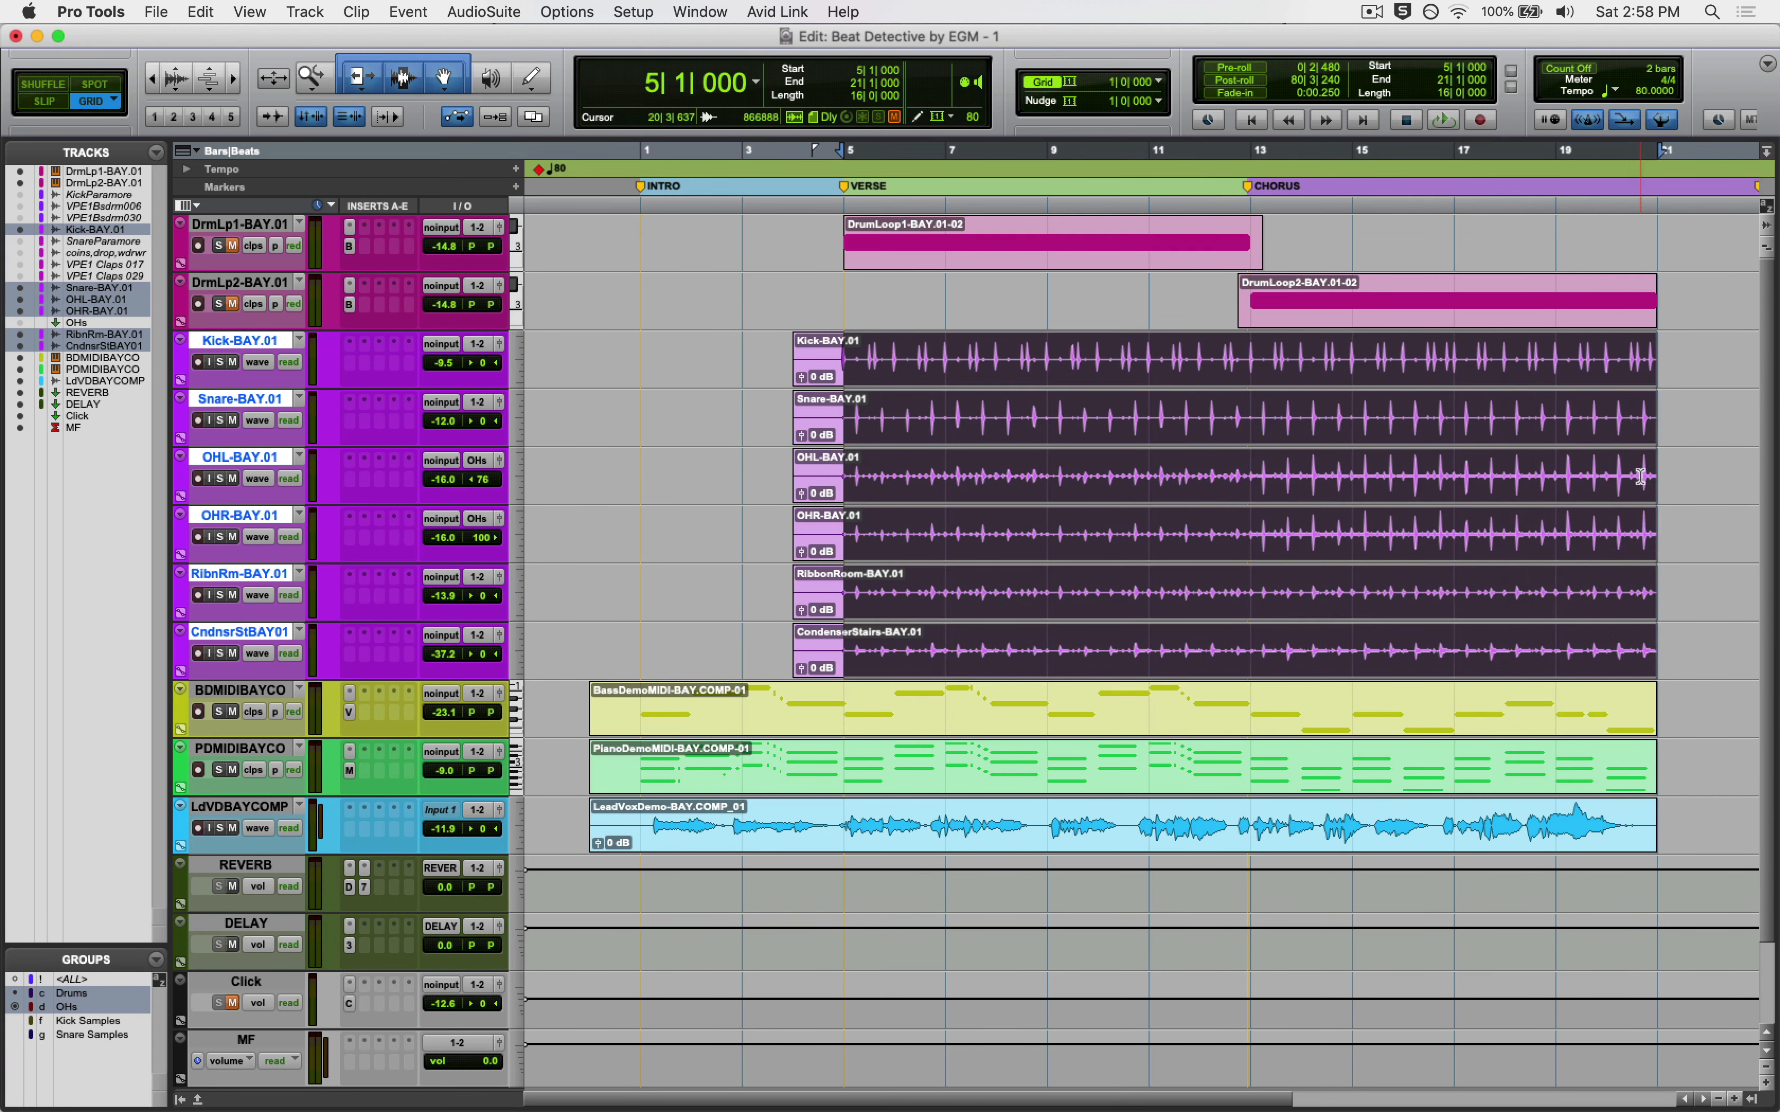
click(300, 347)
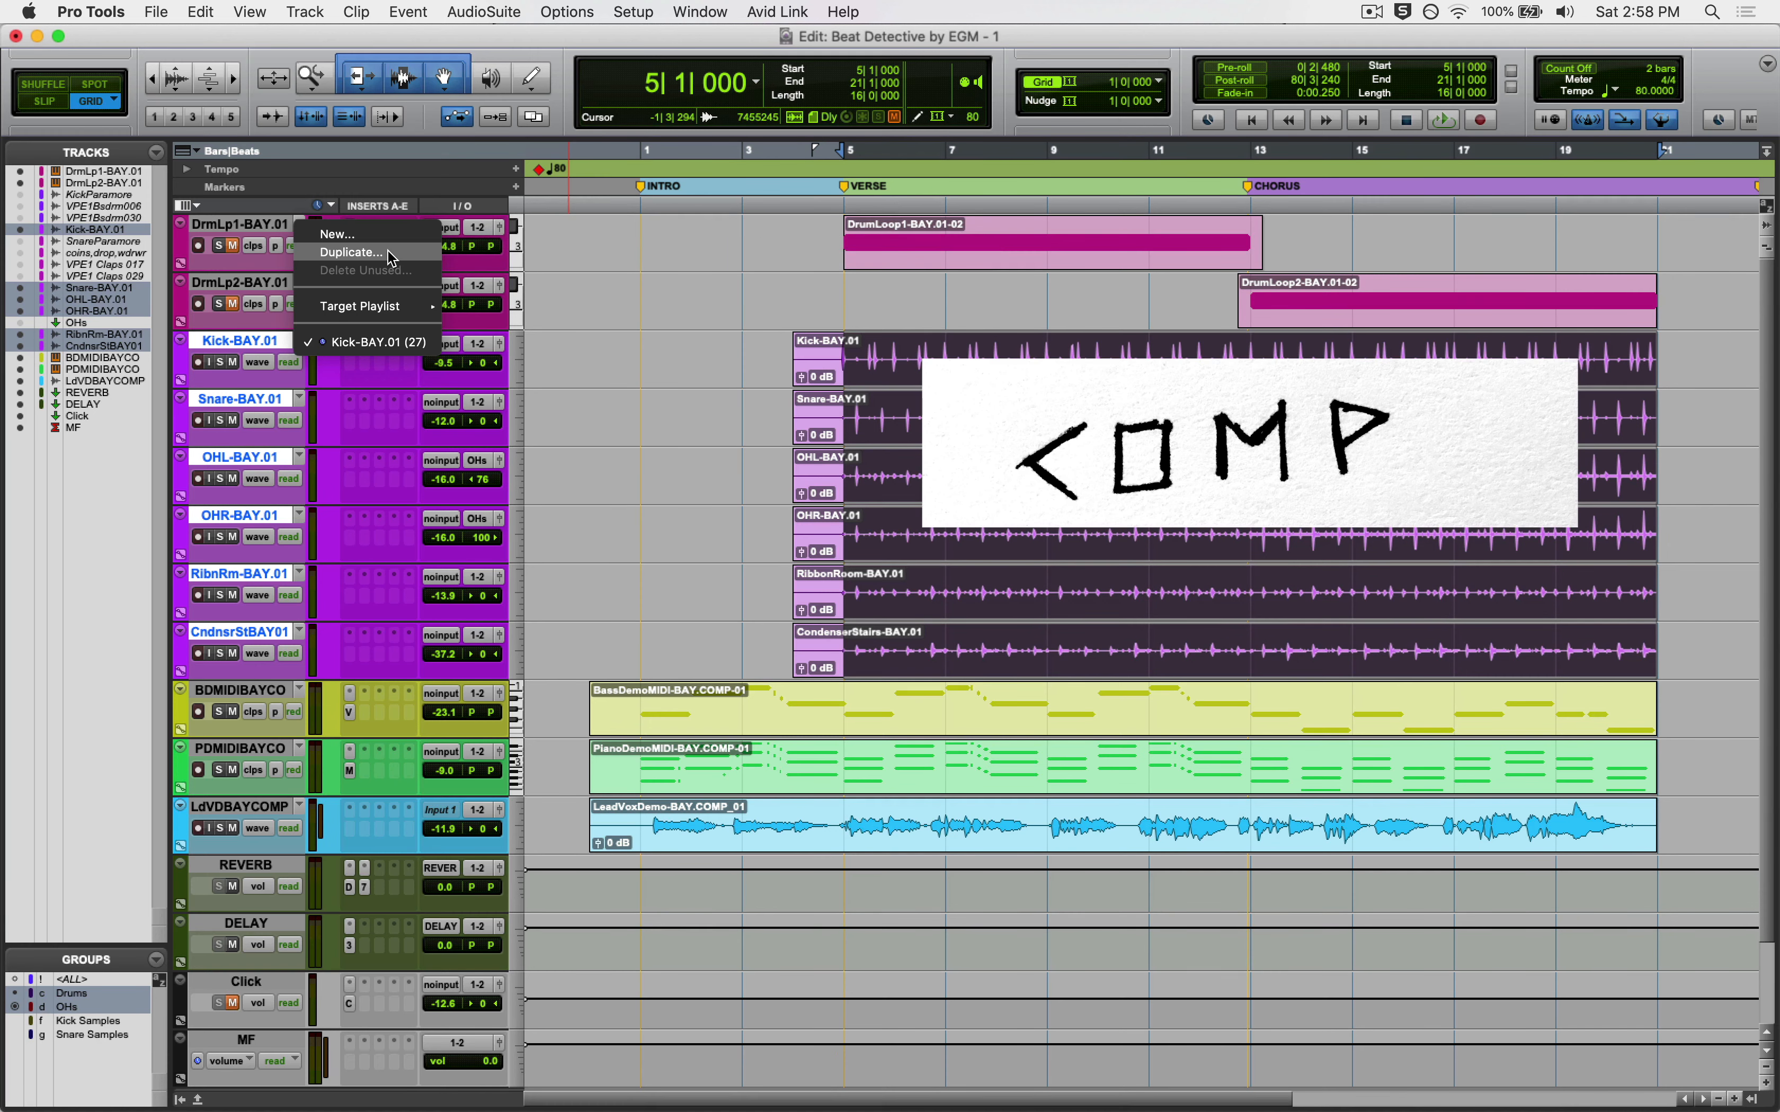
mouse_move(388, 317)
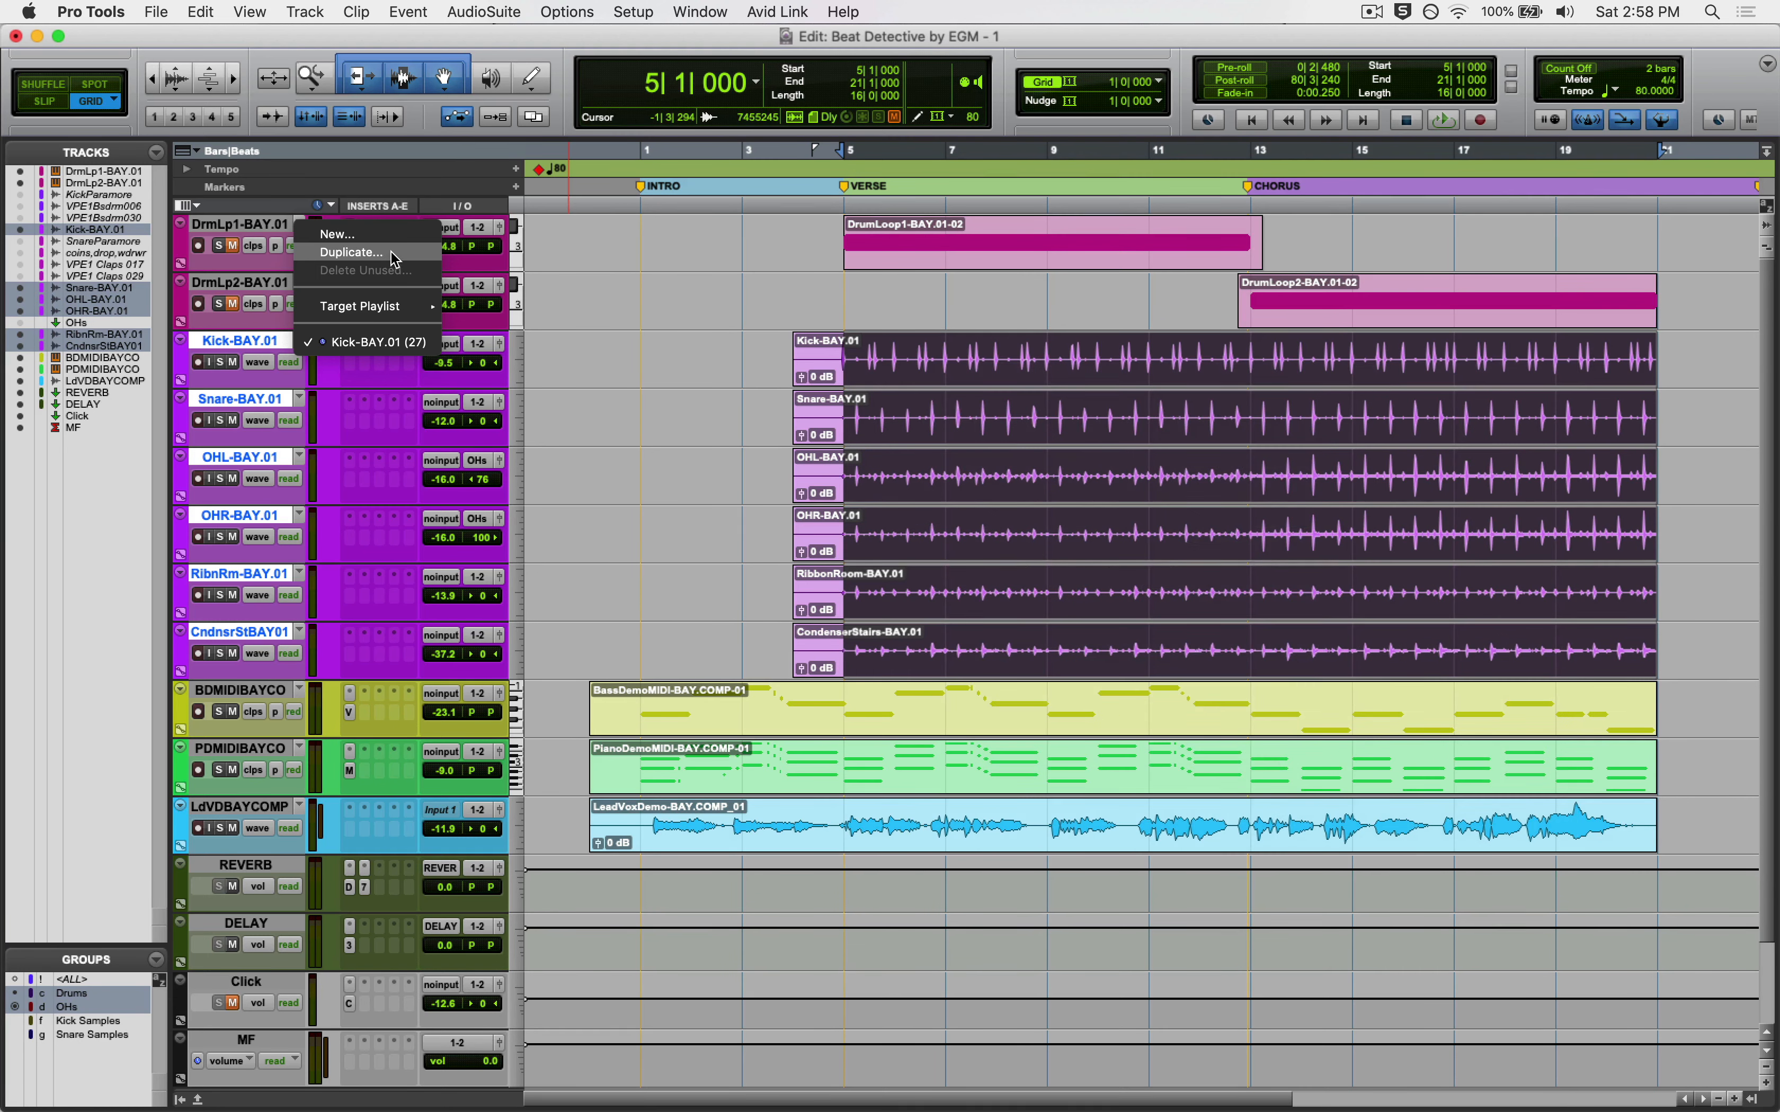
click(254, 349)
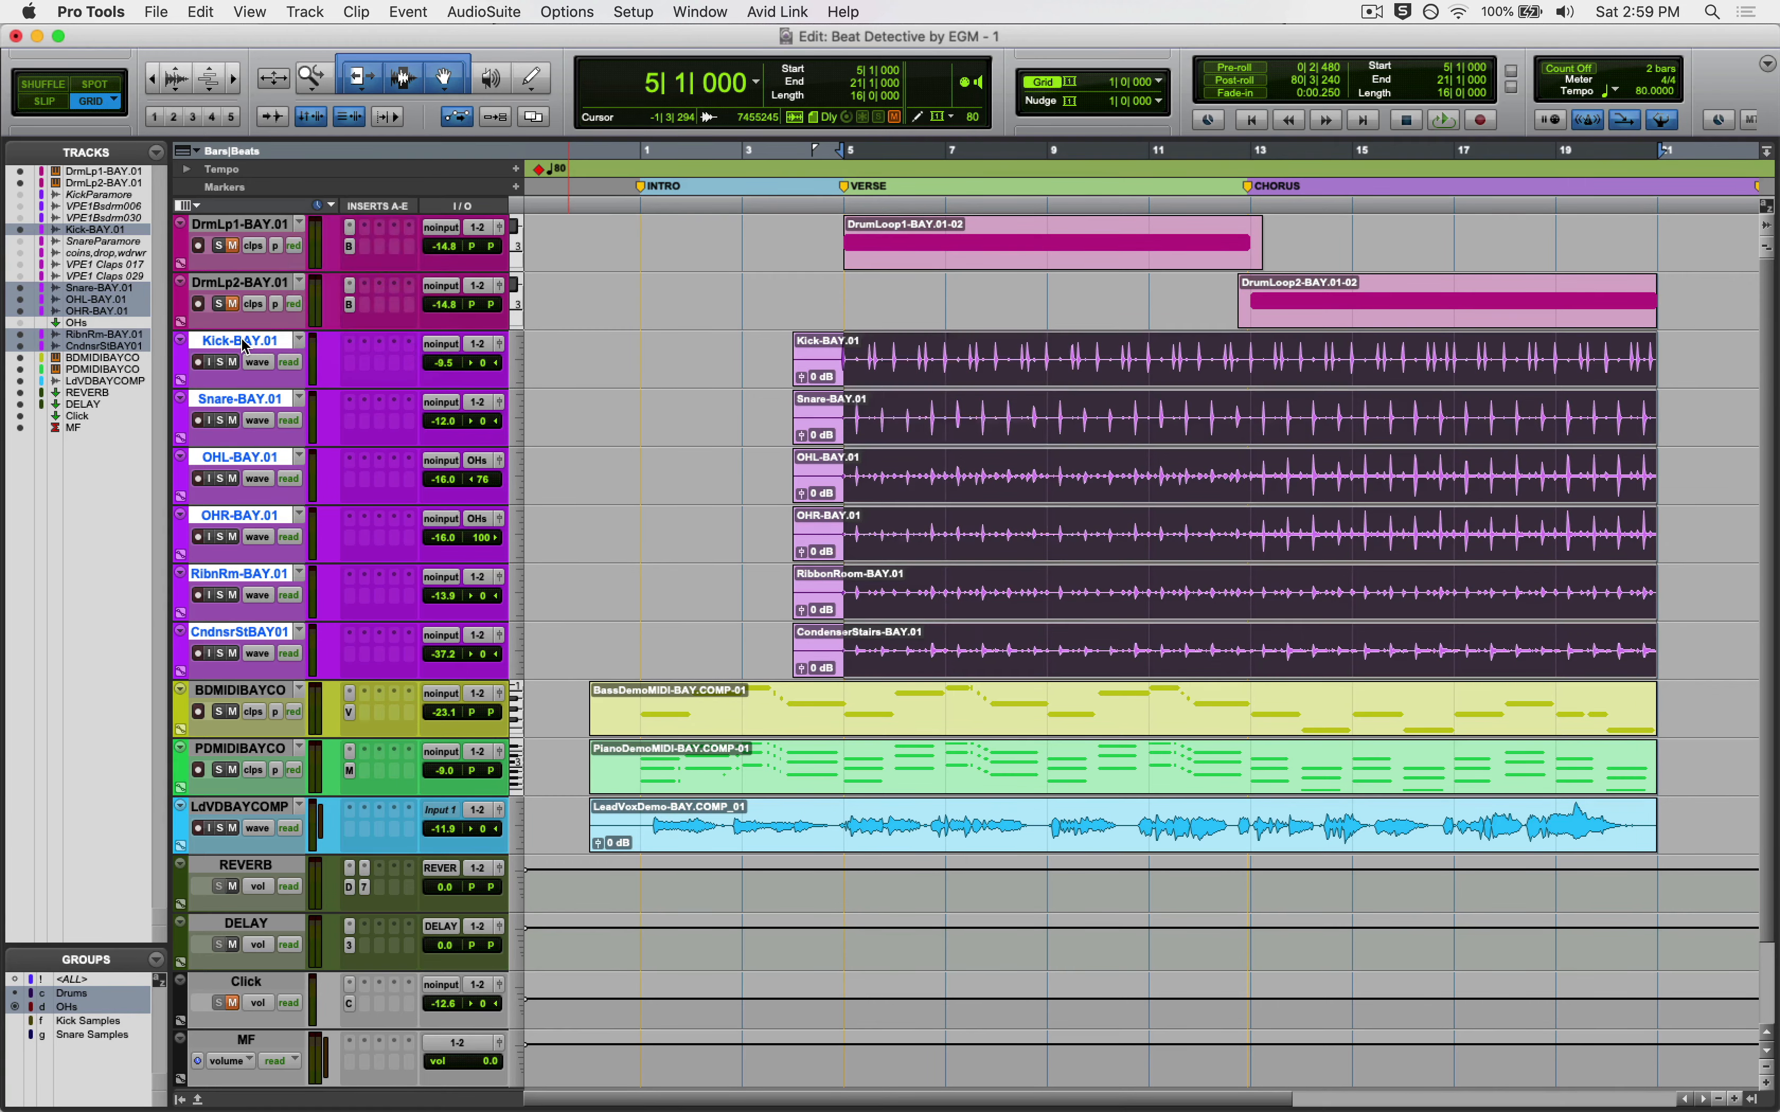
Read through the names and comments of the drum tracks, from the kick to the condenser stairwell
double_click(254, 352)
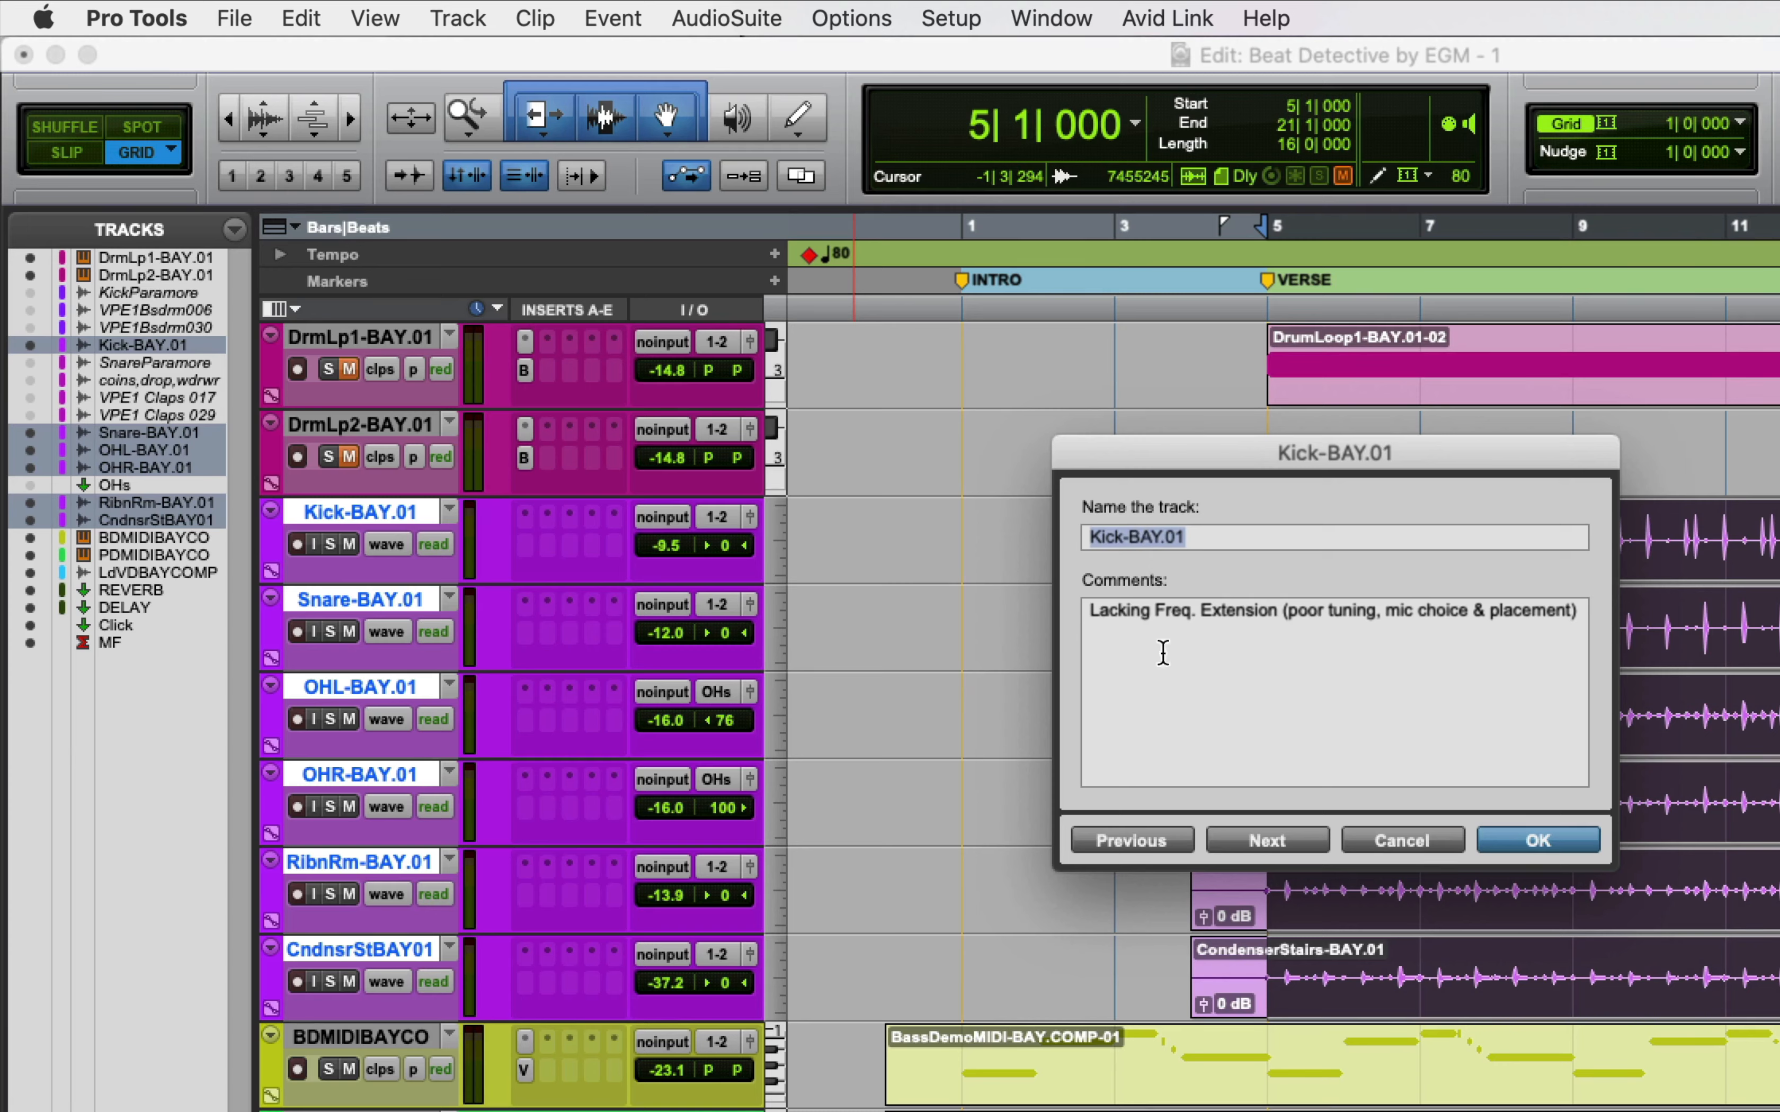
click(1266, 841)
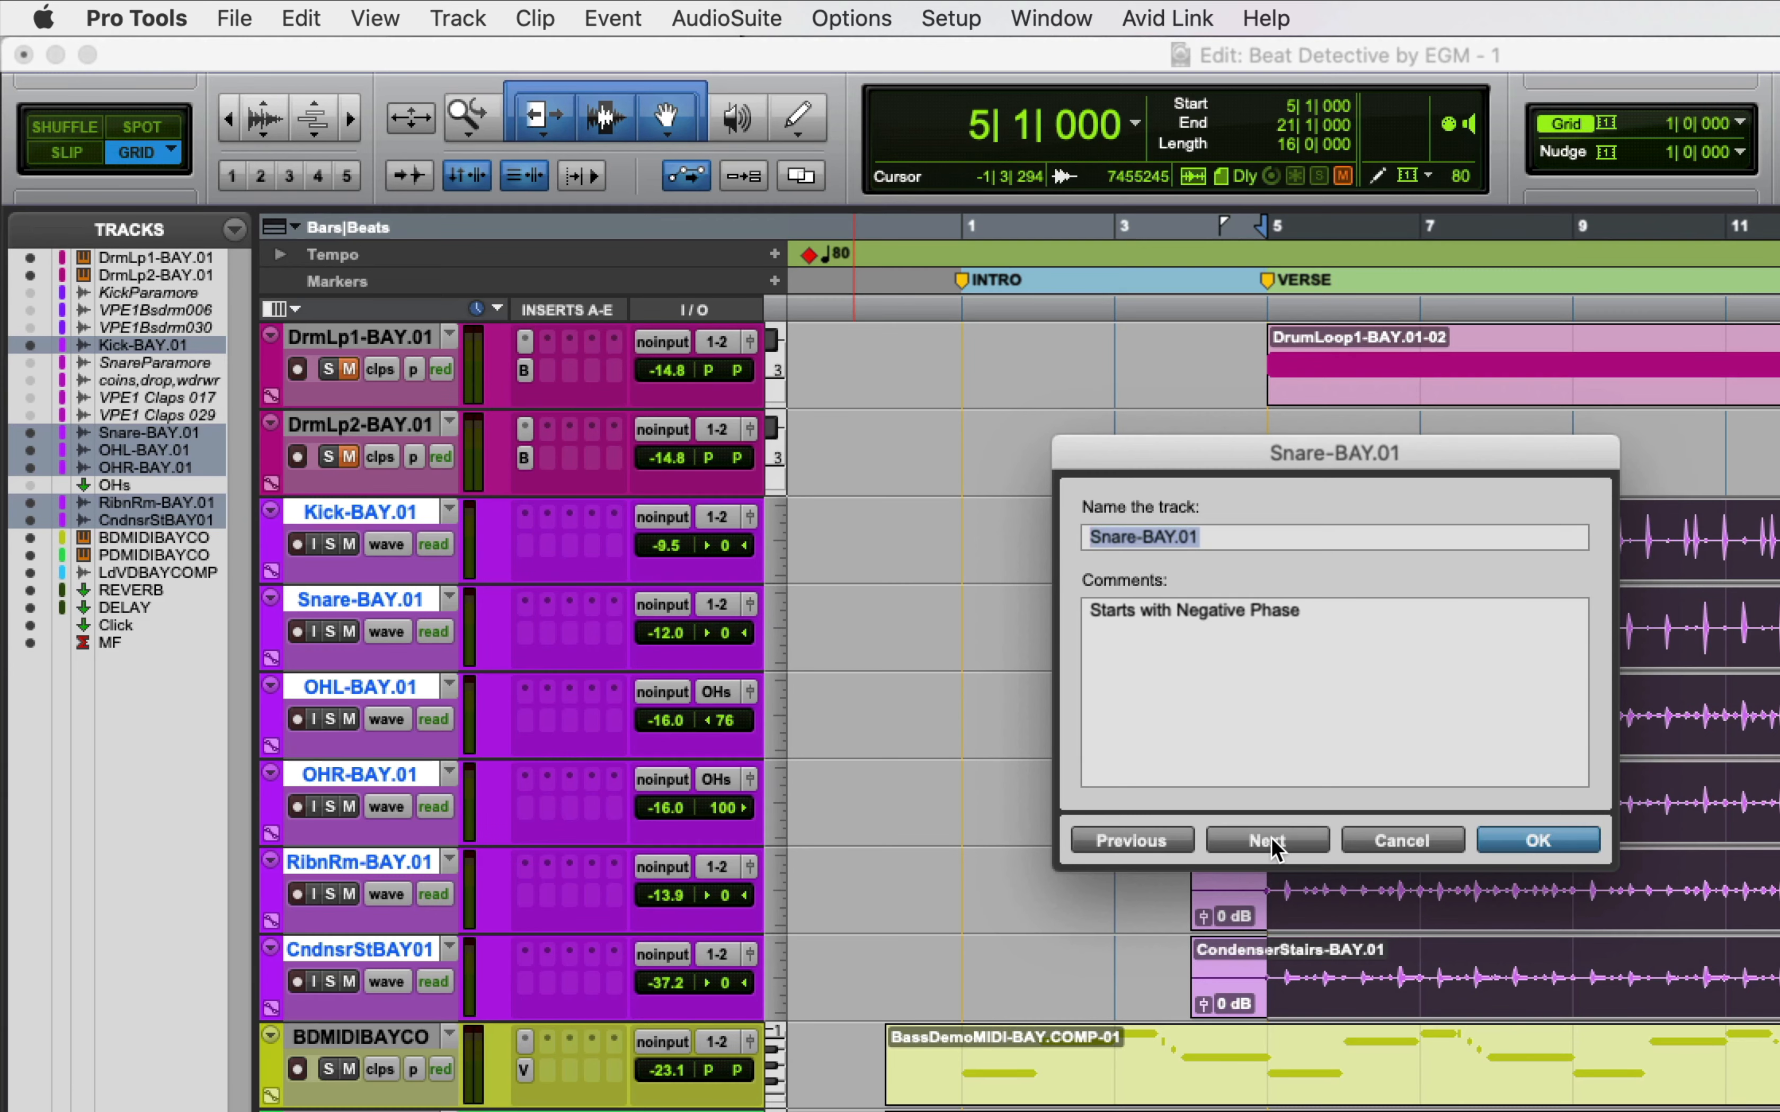
click(1268, 841)
click(1272, 842)
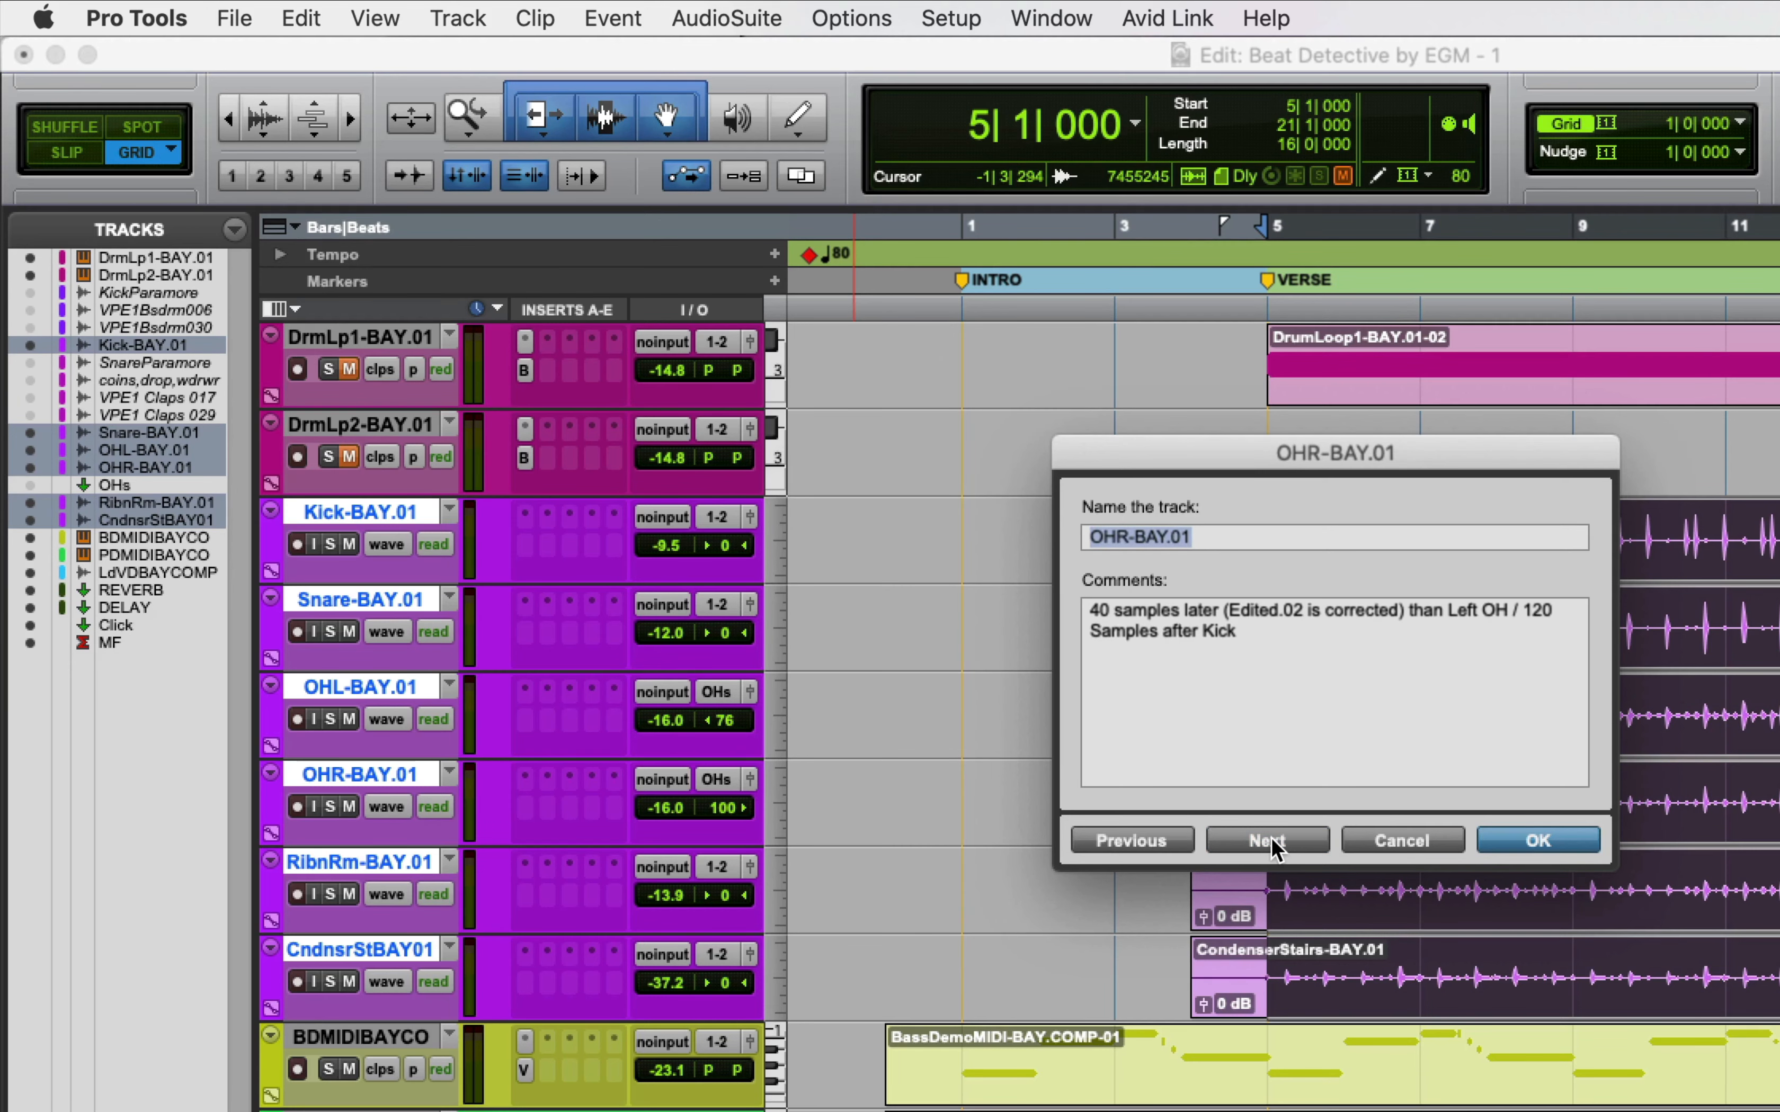
click(1272, 842)
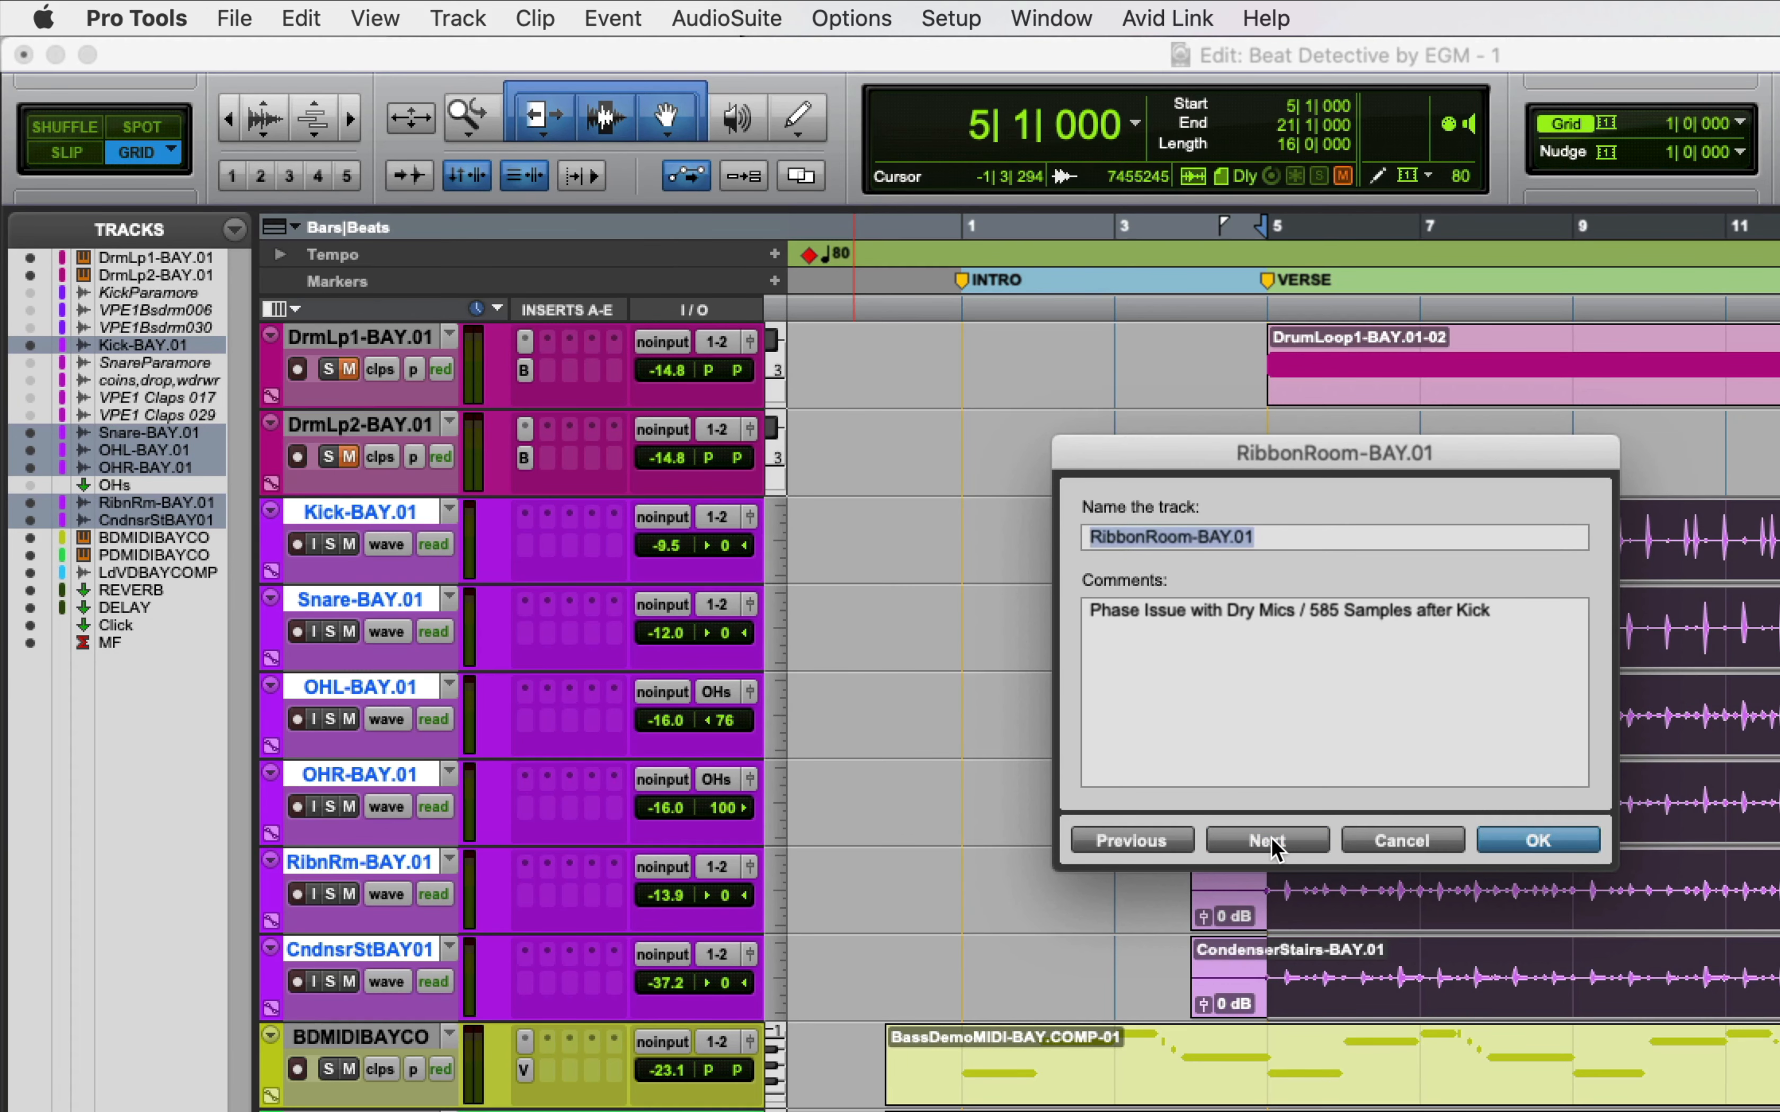
click(1272, 842)
click(1539, 842)
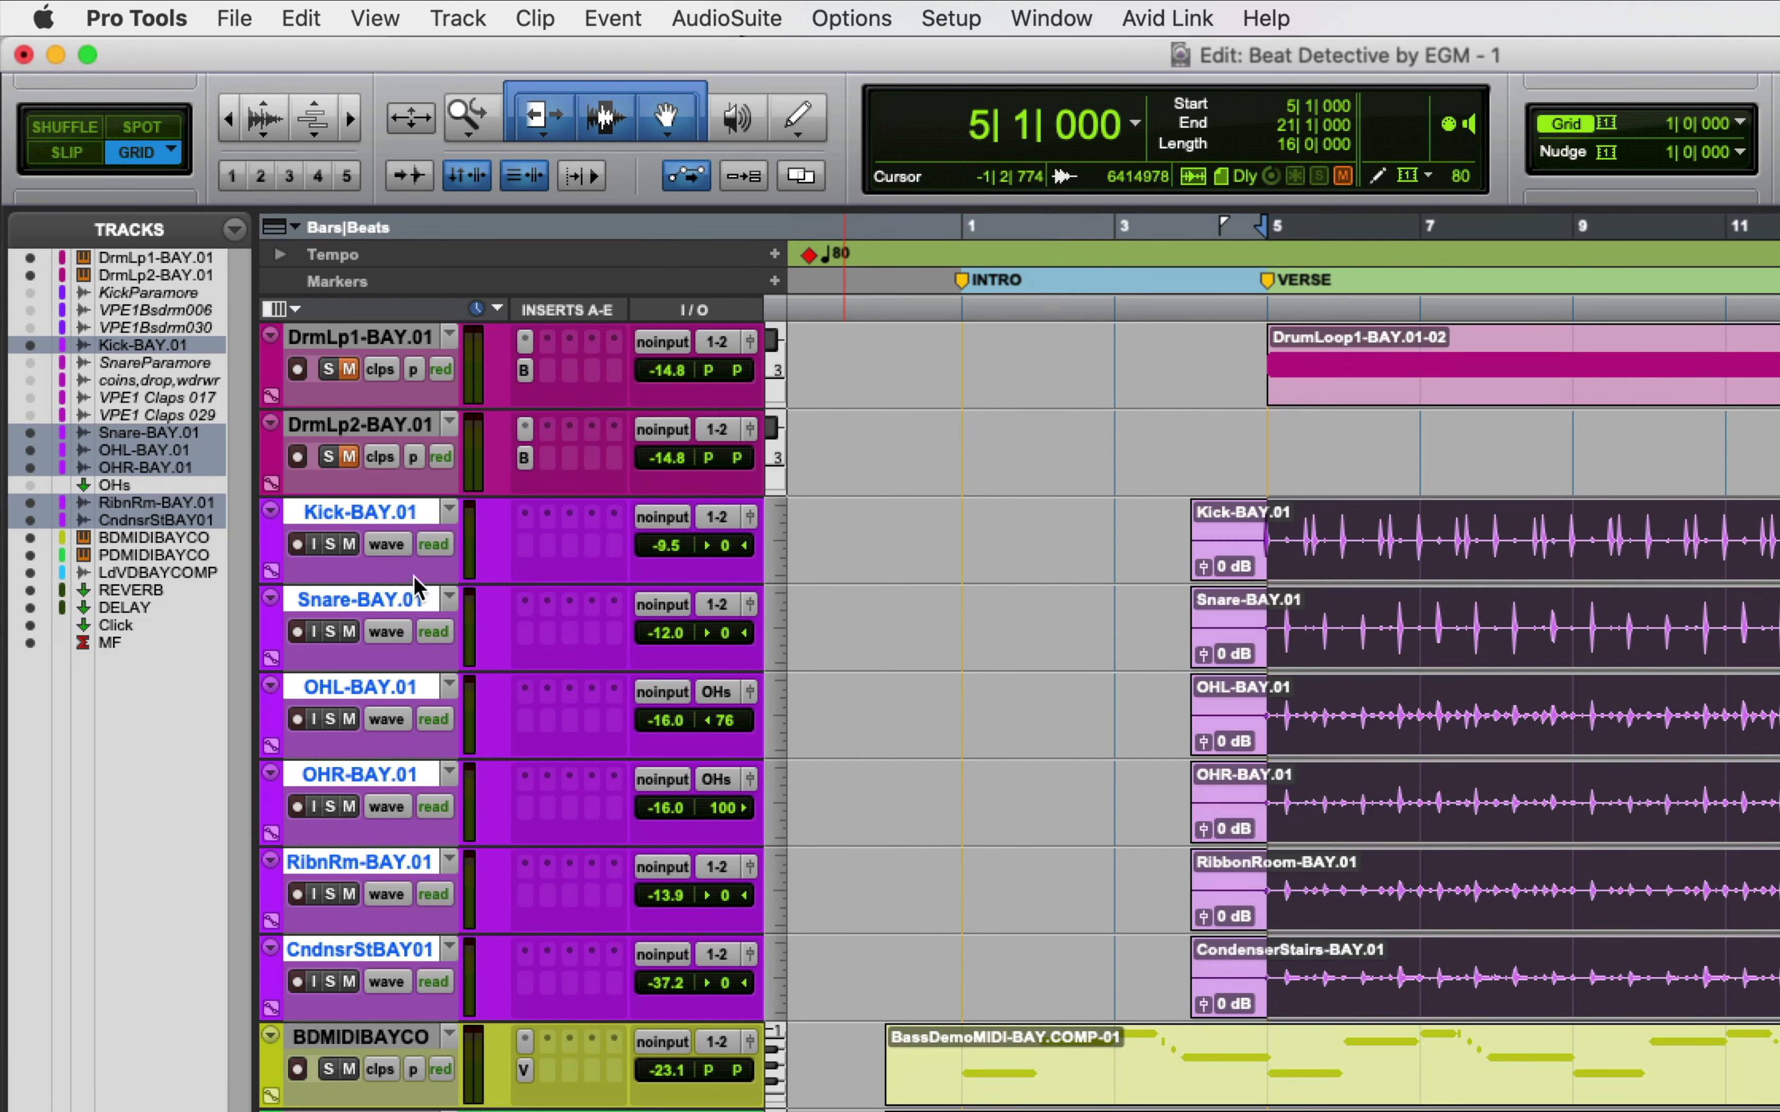
Duplicate the playlist of the grouped drum tracks and rename the kick track Kick-BAY.COMP
click(449, 513)
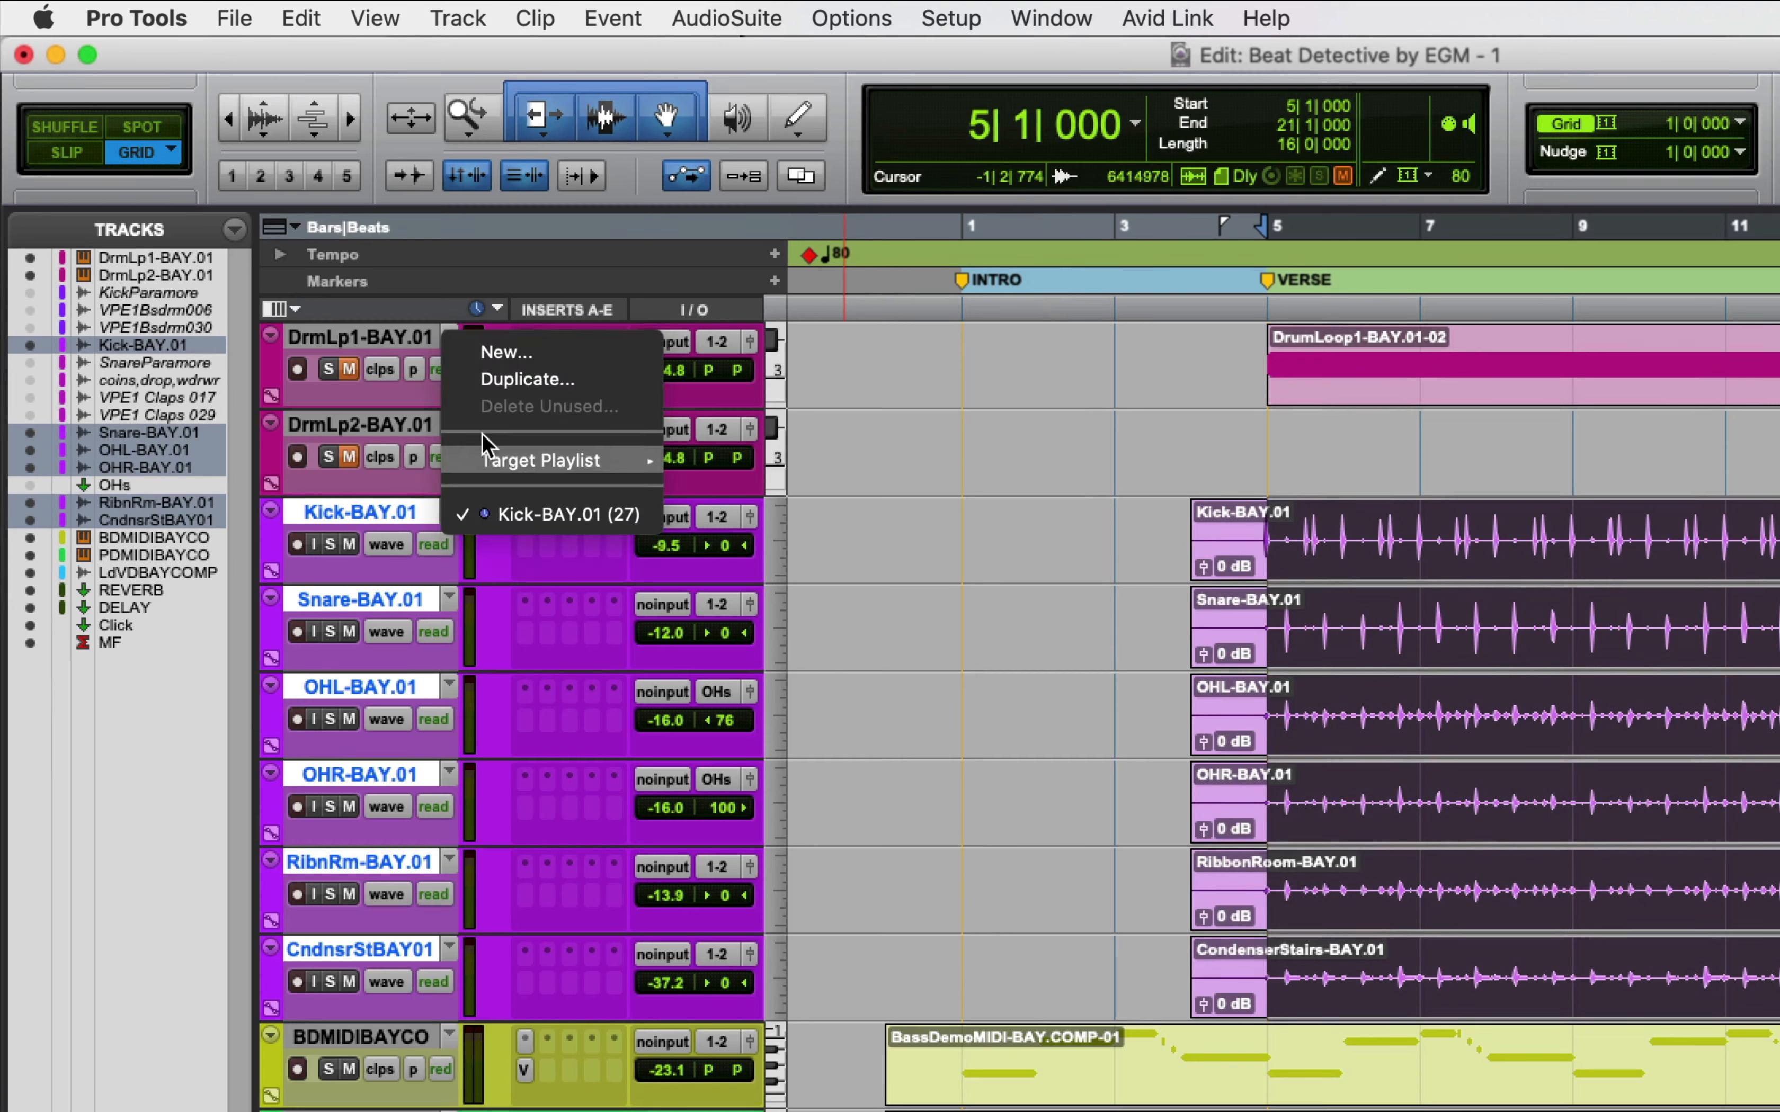
click(576, 381)
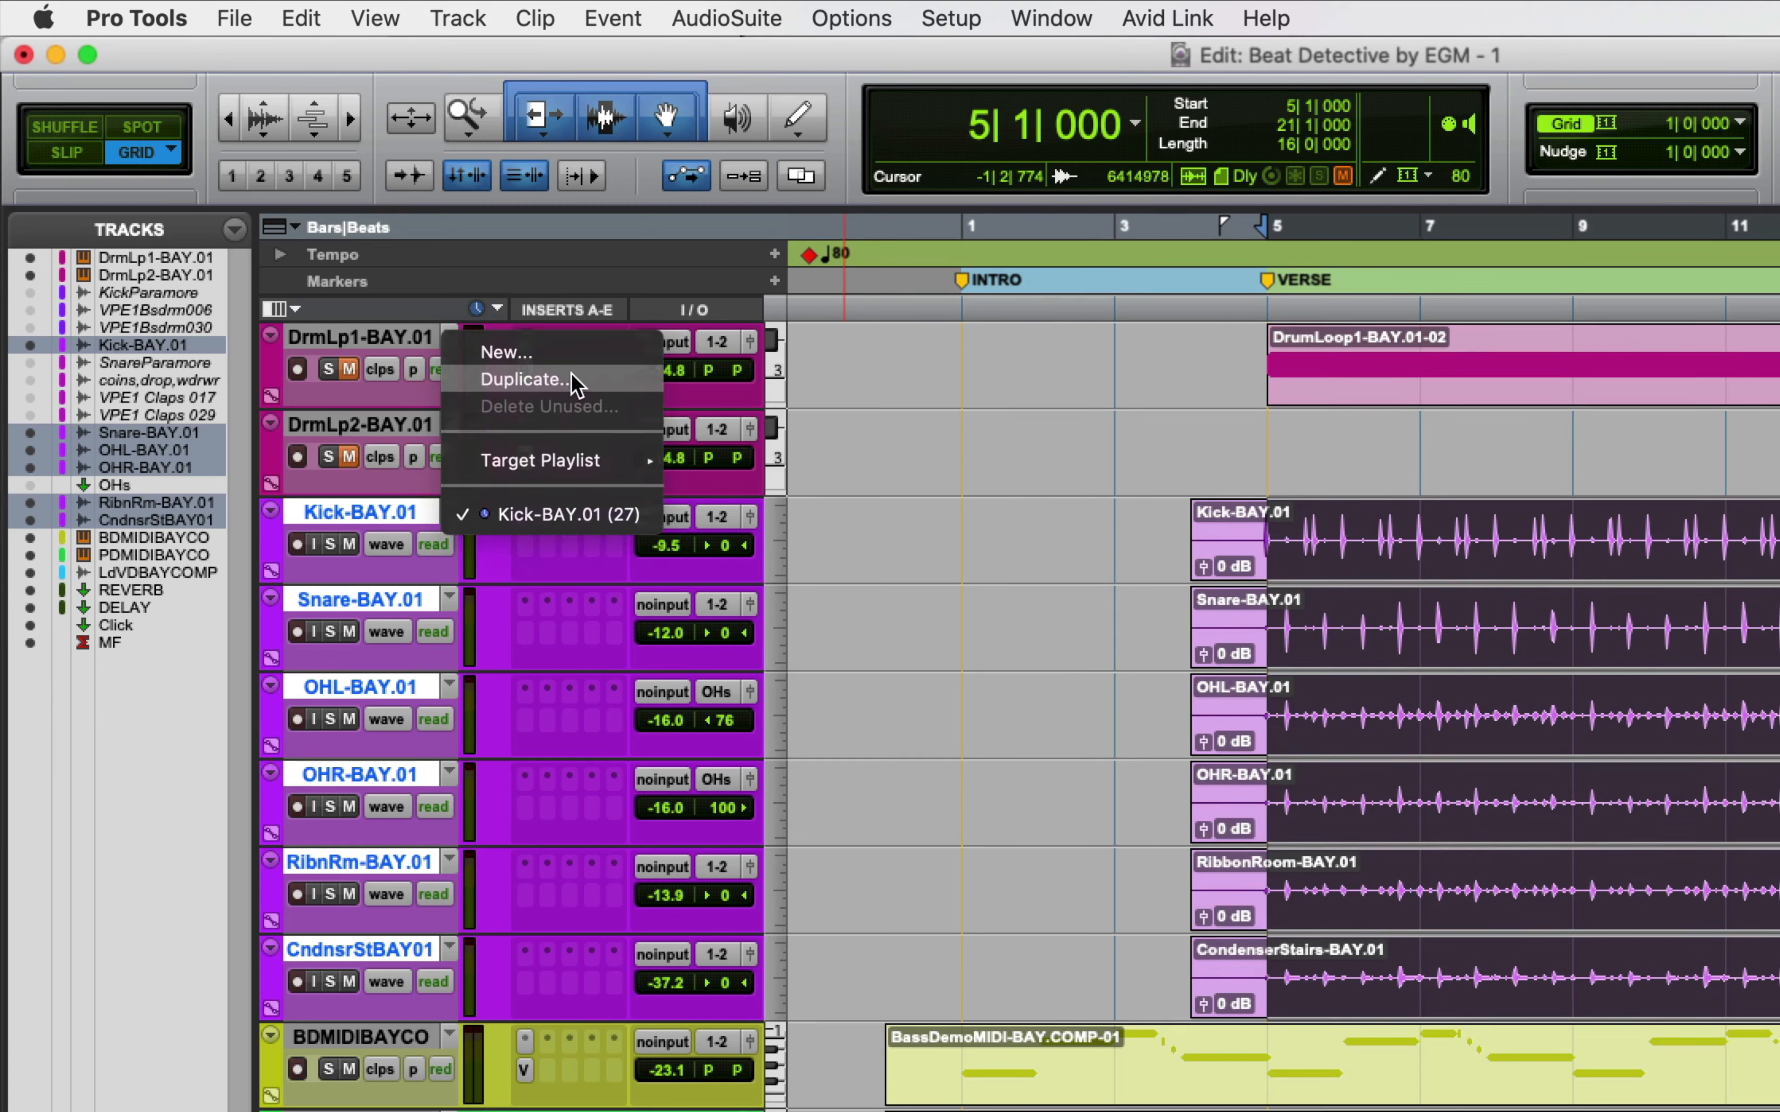
double_click(406, 515)
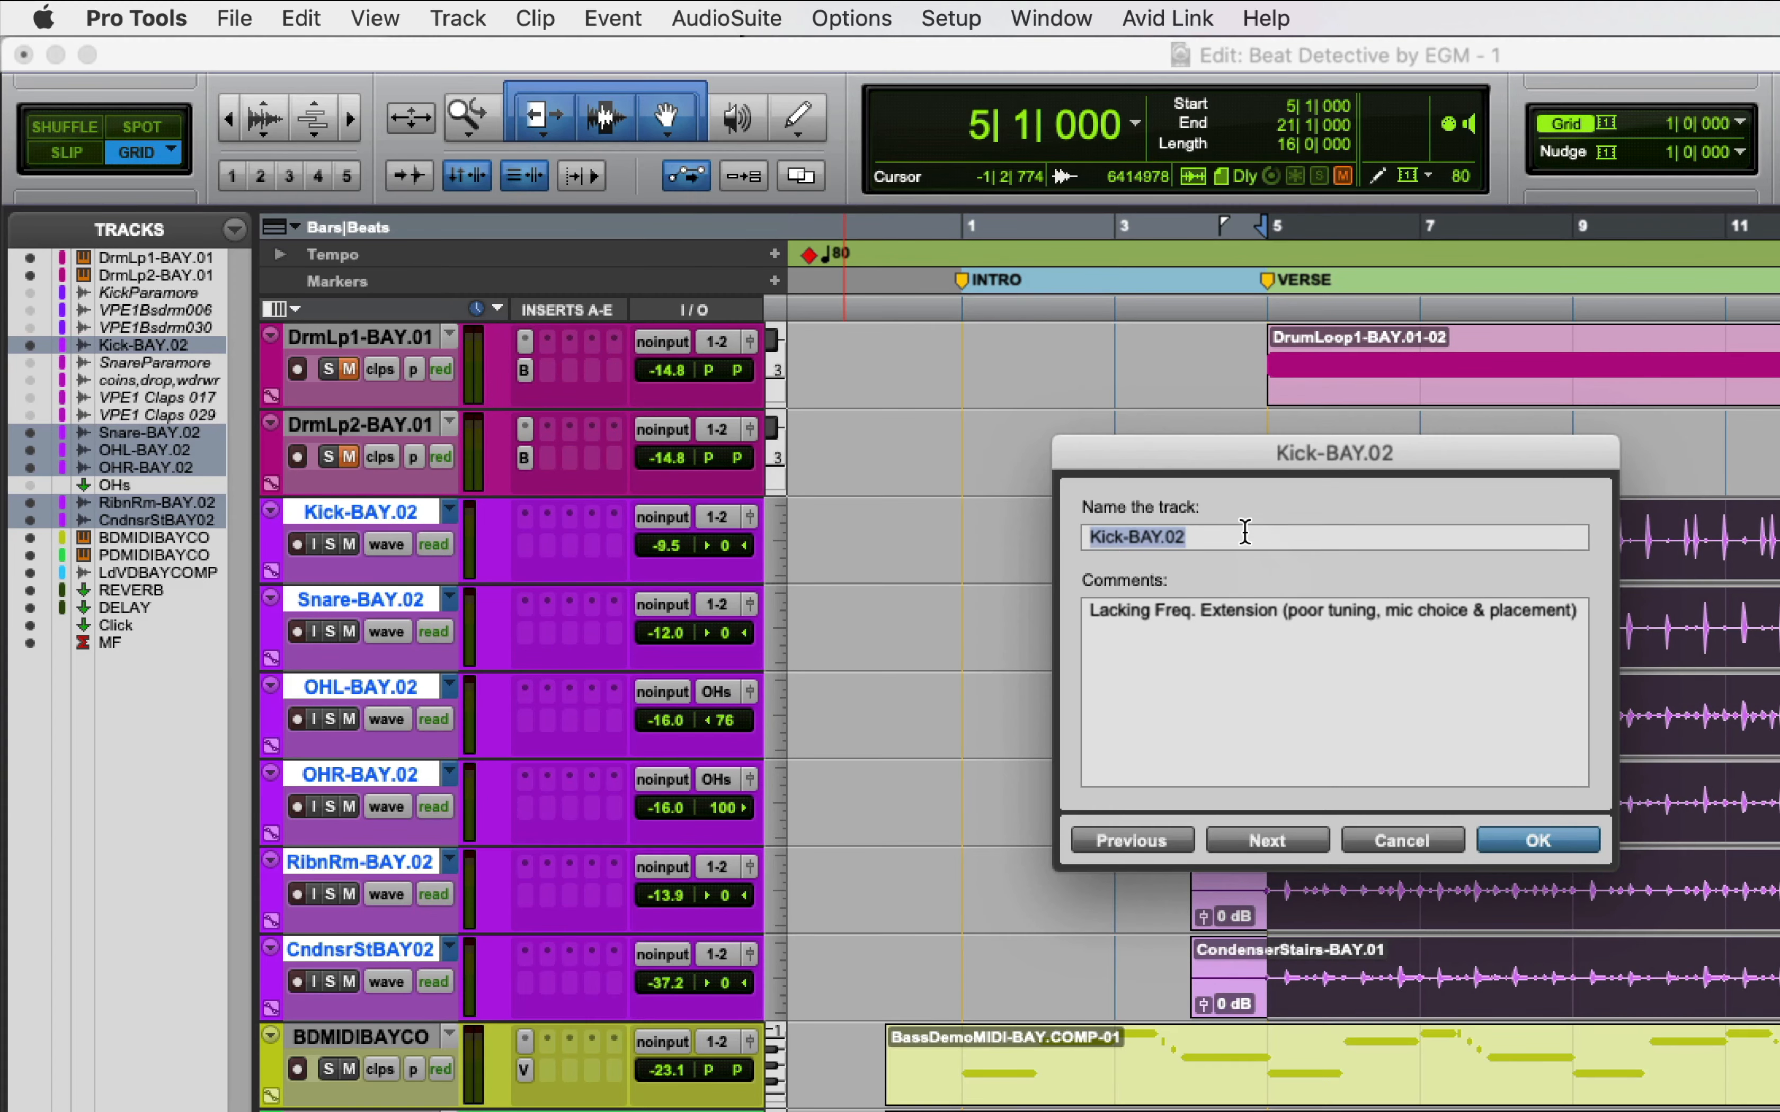
key(Right)
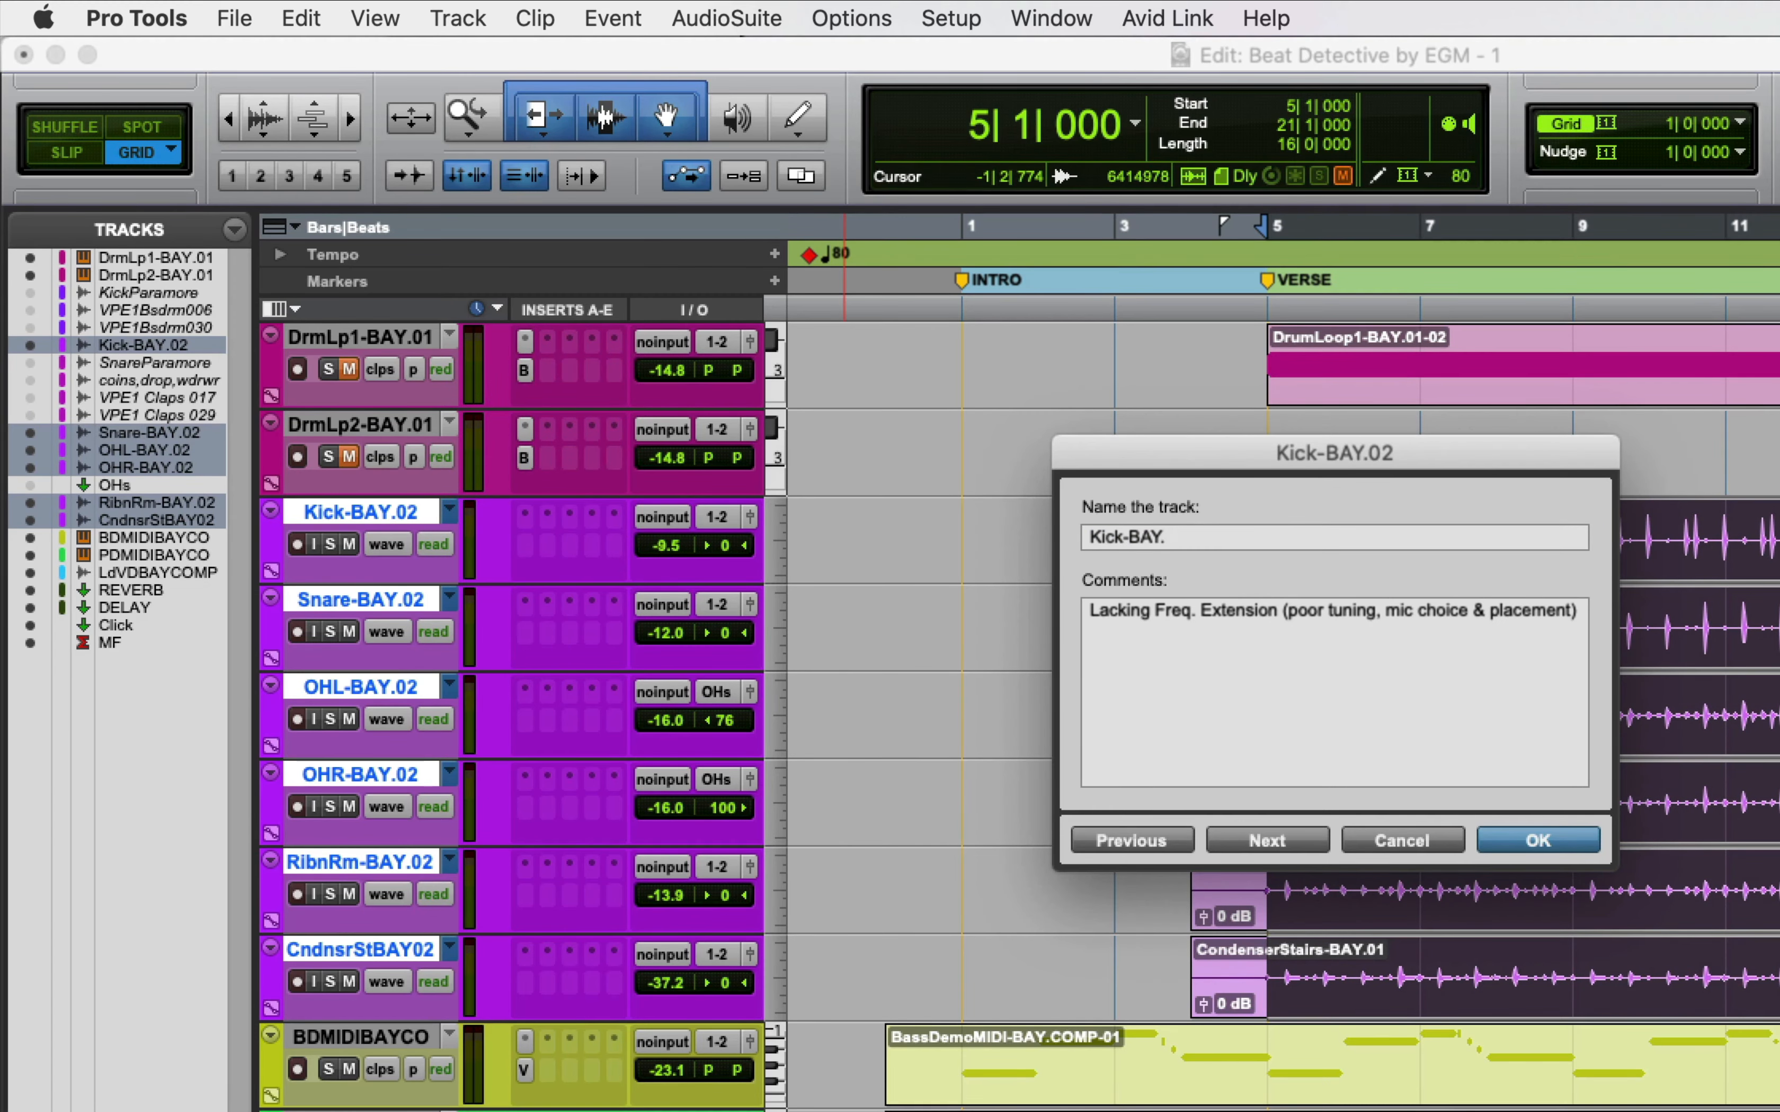
text(COMP)
Rename the snare track Snare-BAY.COMP and the left overhead track OHL-BAY.COMP
key(super+Right)
key(Right)
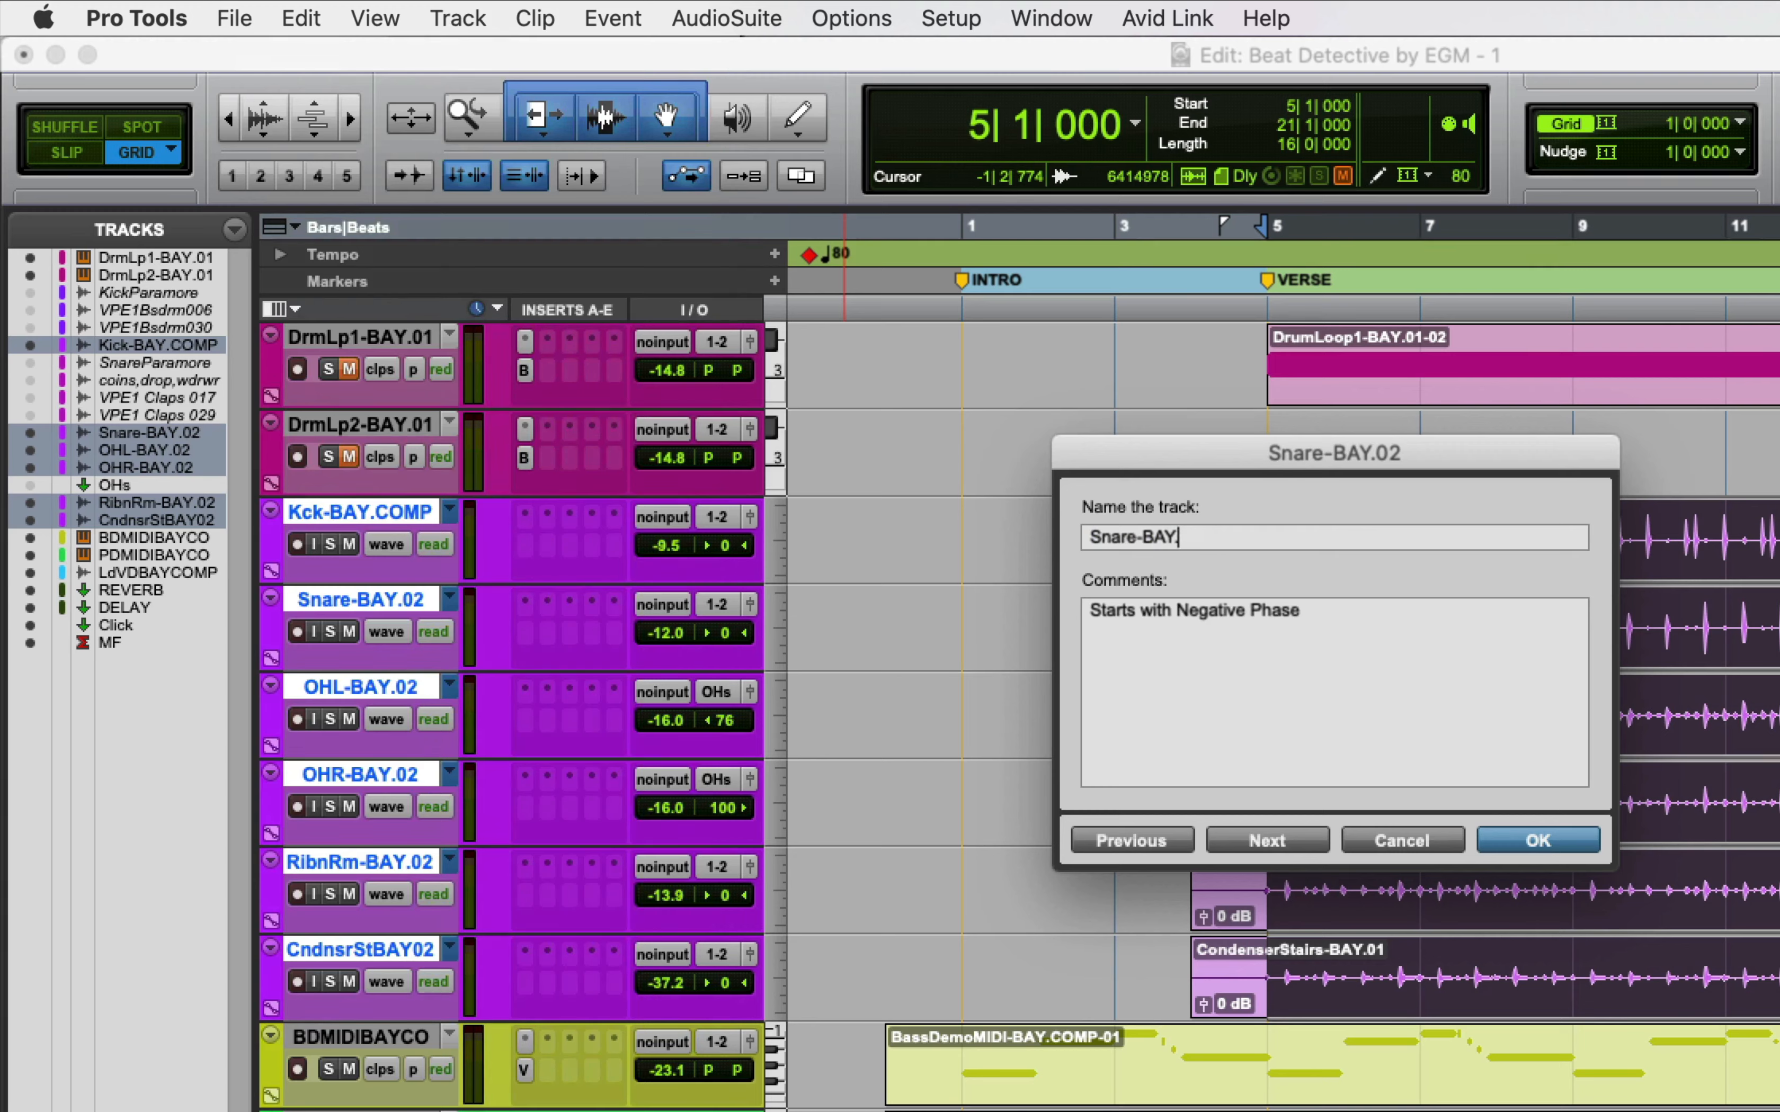
text(.COMP)
key(super+Right)
key(Right)
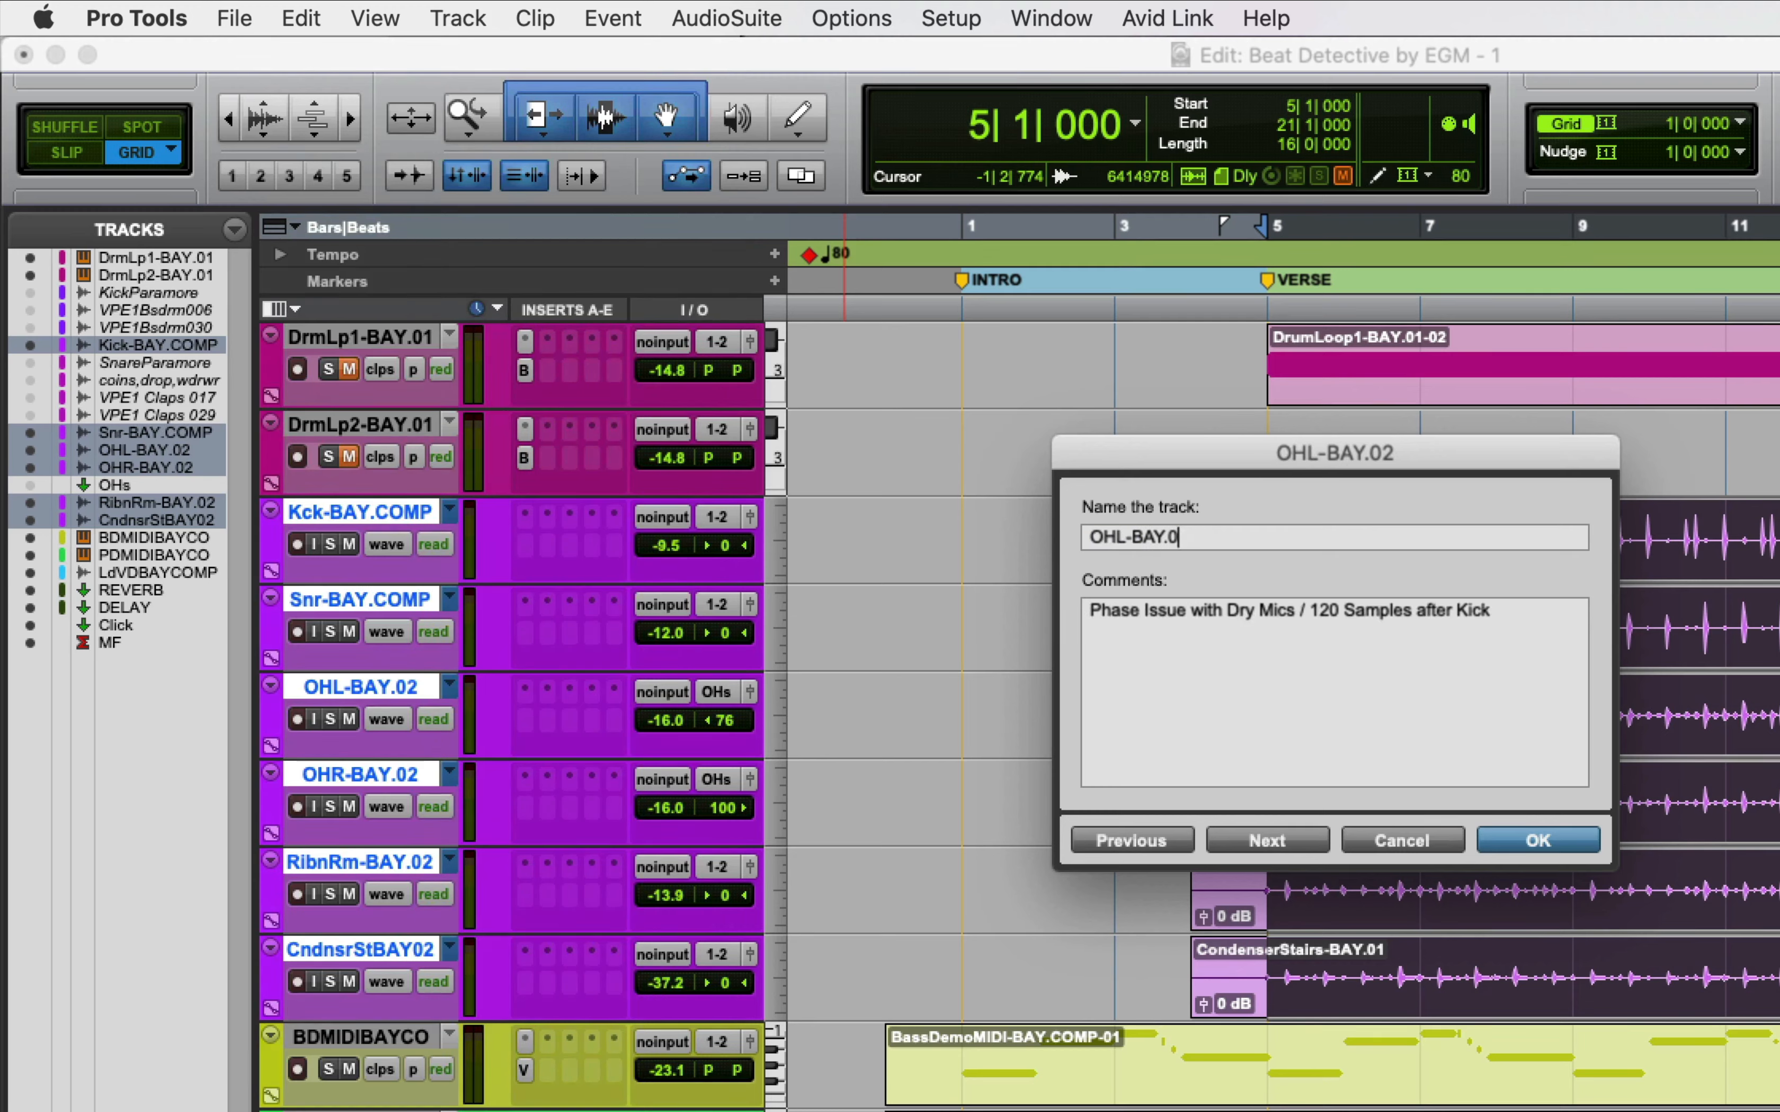
key(BackSpace)
key(BackSpace)
text(.COMP)
Rename the right overhead track OHR-BAY.COMP and the ribbon room track RibbonRoom-BAY.COMP
key(super+Right)
key(Right)
key(BackSpace)
key(BackSpace)
key(BackSpace)
text(COMP)
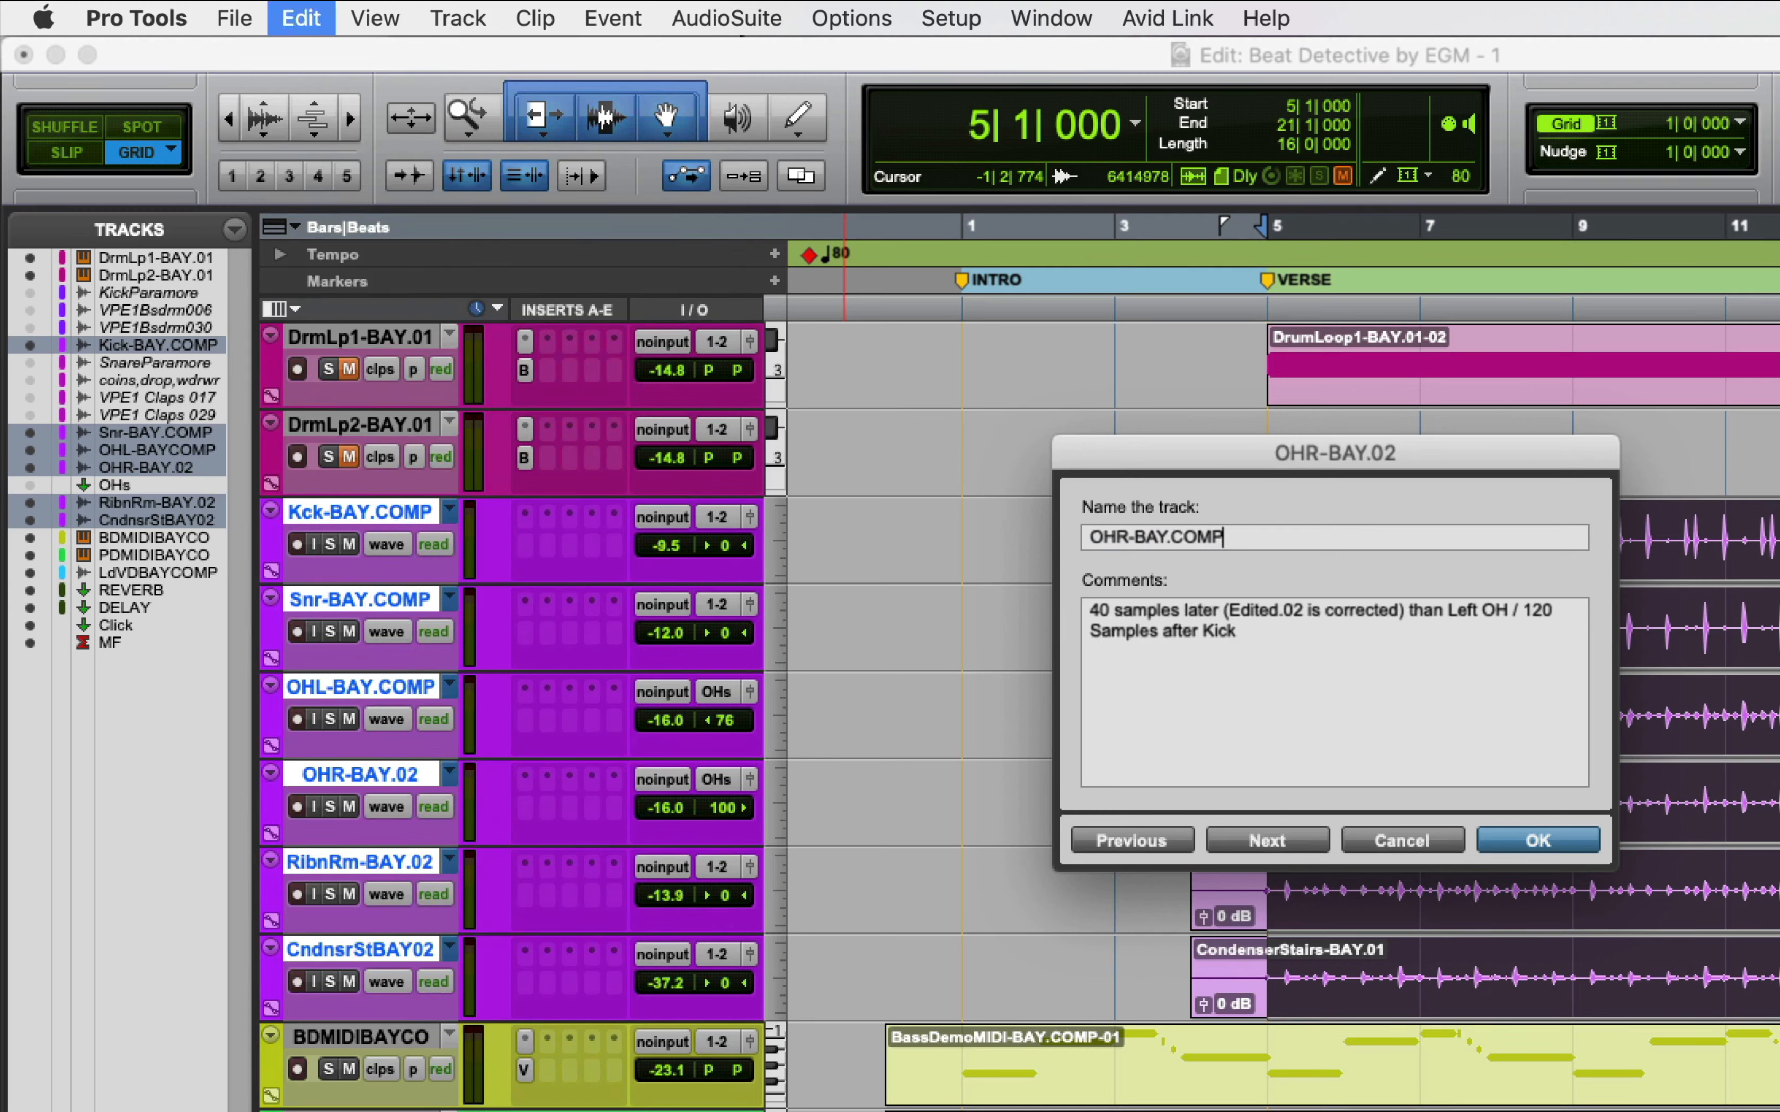
key(super+Right)
key(Right)
key(BackSpace)
text(.COMP)
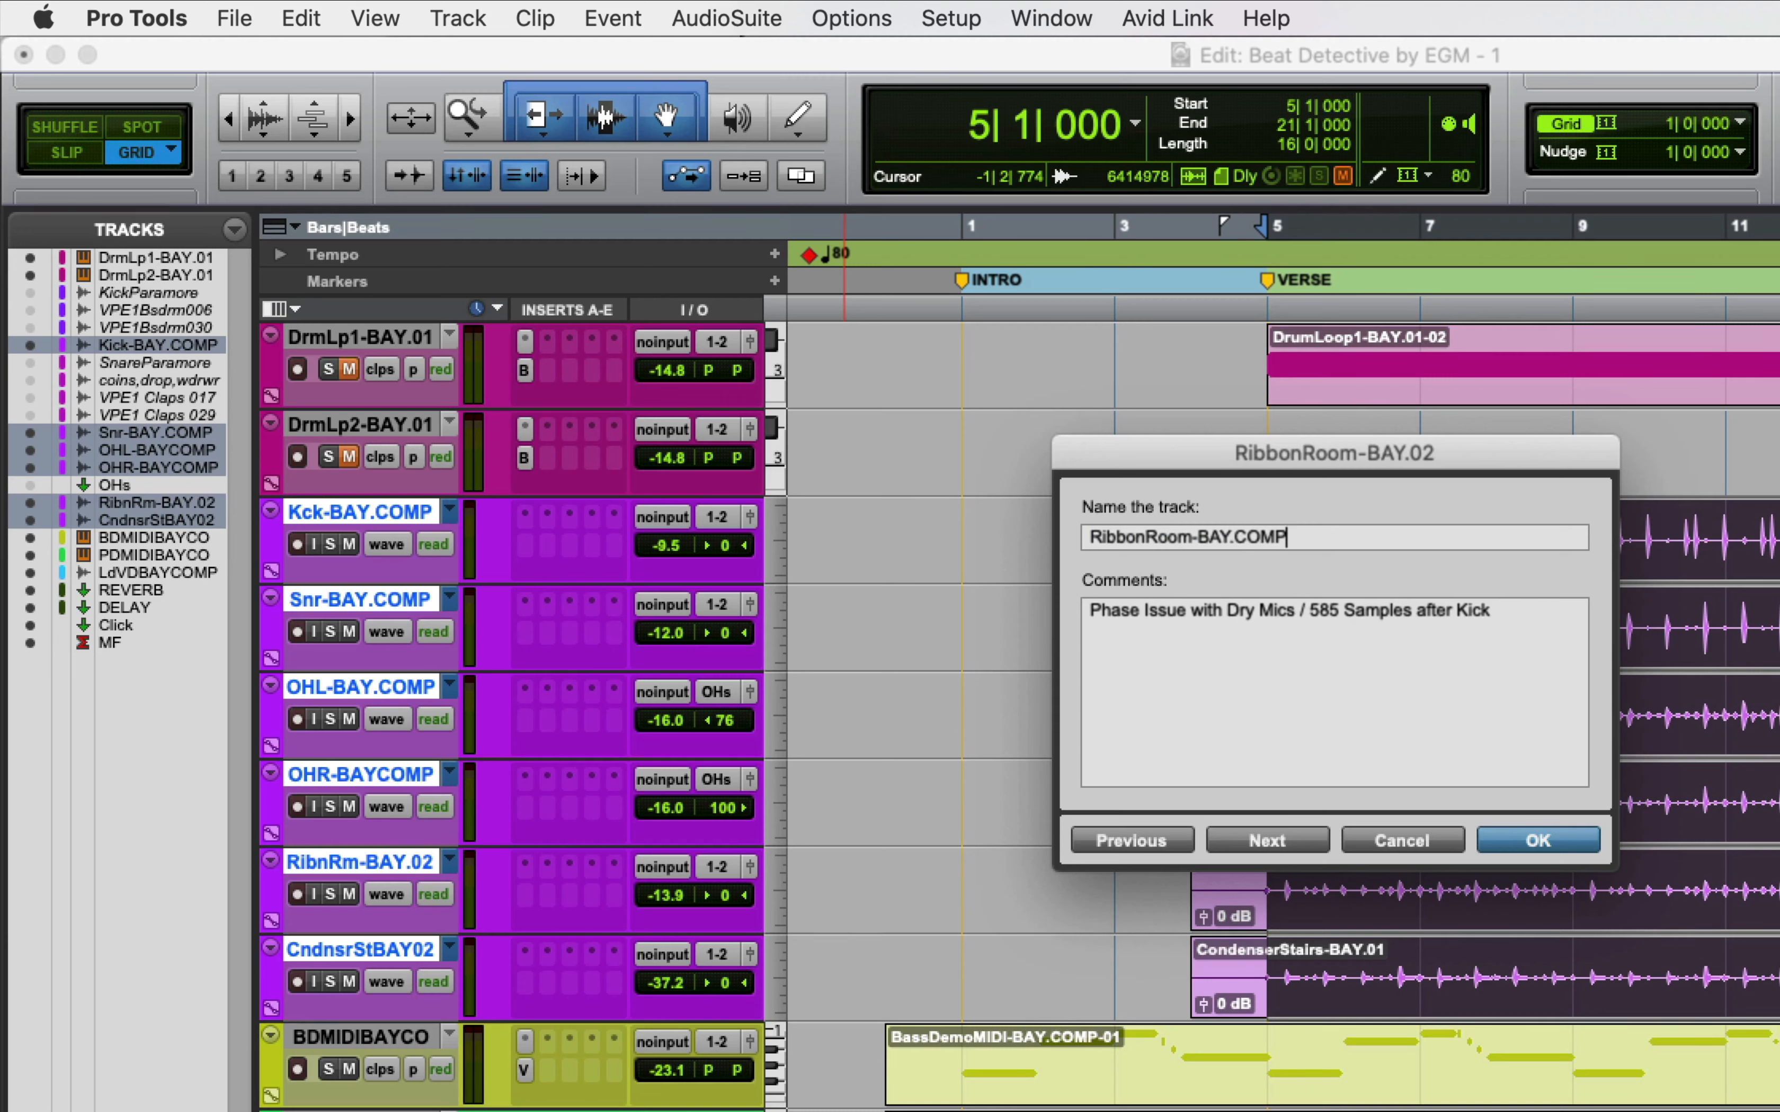
Rename the condenser stairwell track CondenserStairwell-BAY.COMP
key(super+Right)
key(Right)
text(.COMP)
Check the drum track names in reverse order back to the kick and close the track naming dialog
key(super+Right)
key(Right)
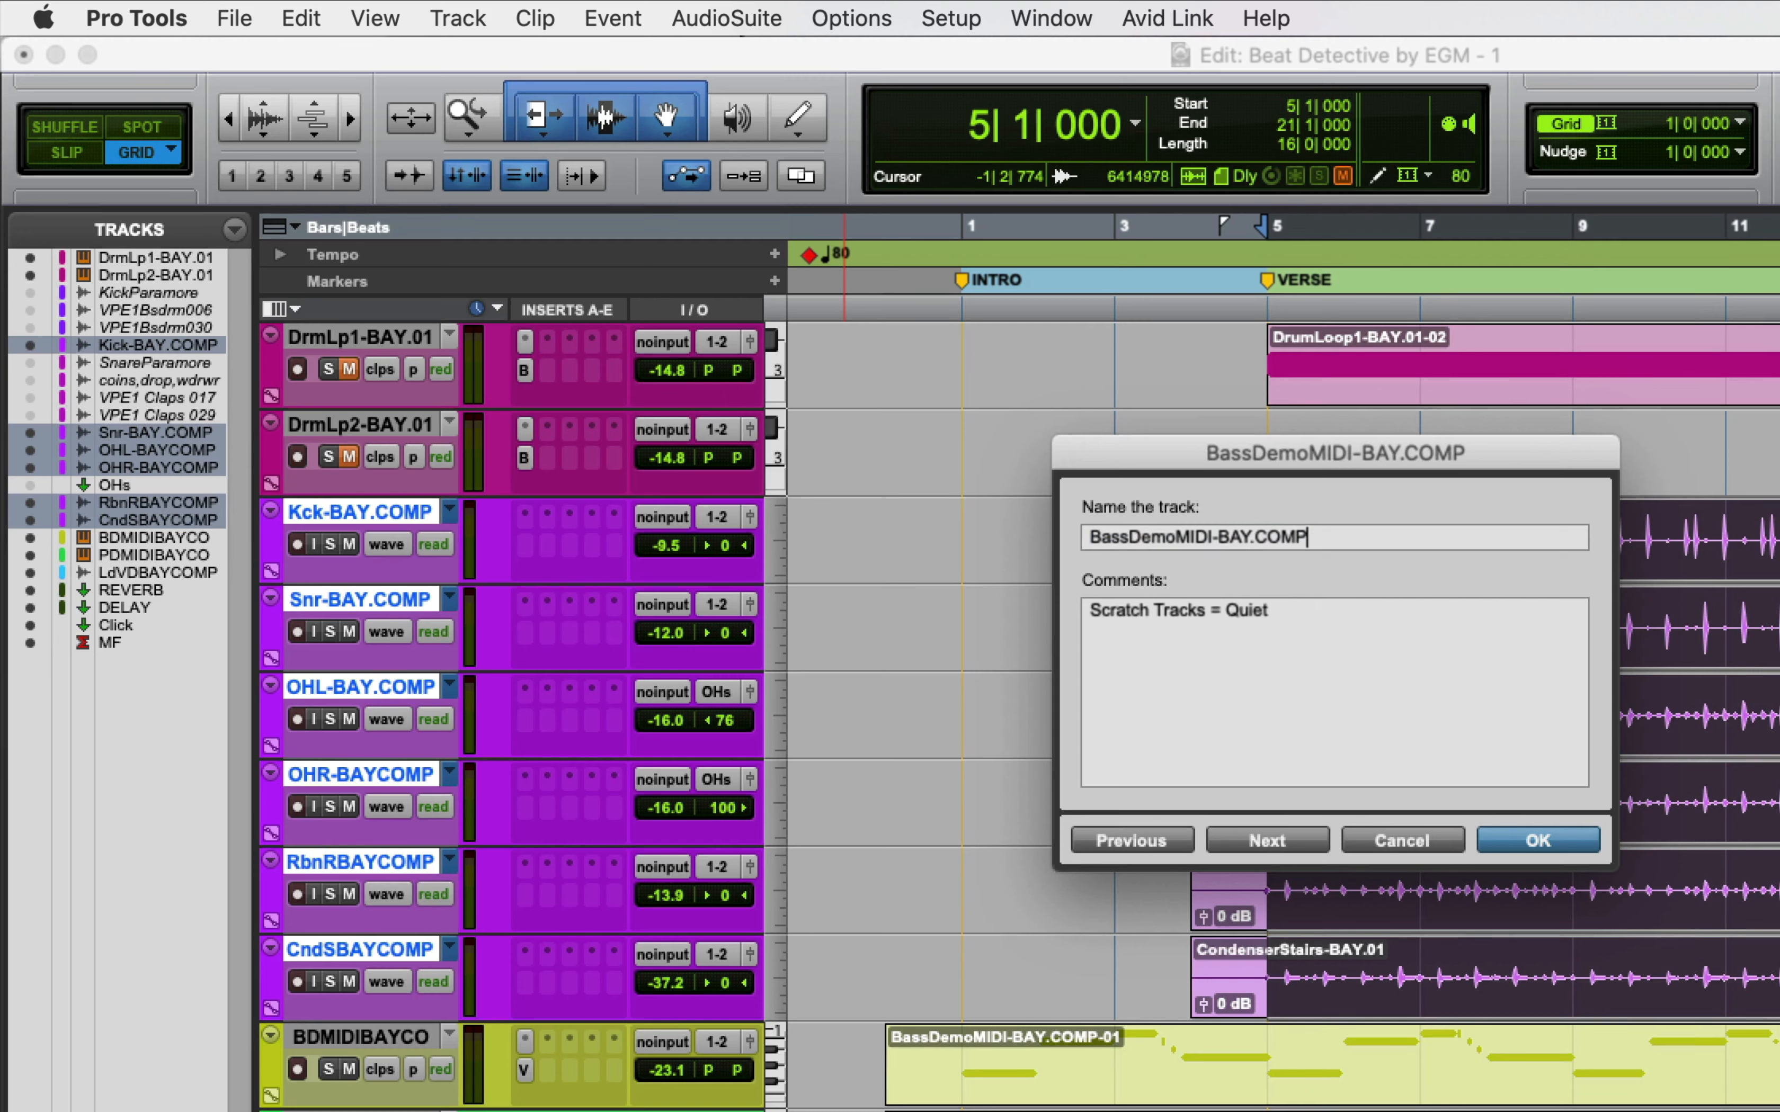
text(COMP)
key(super+Left)
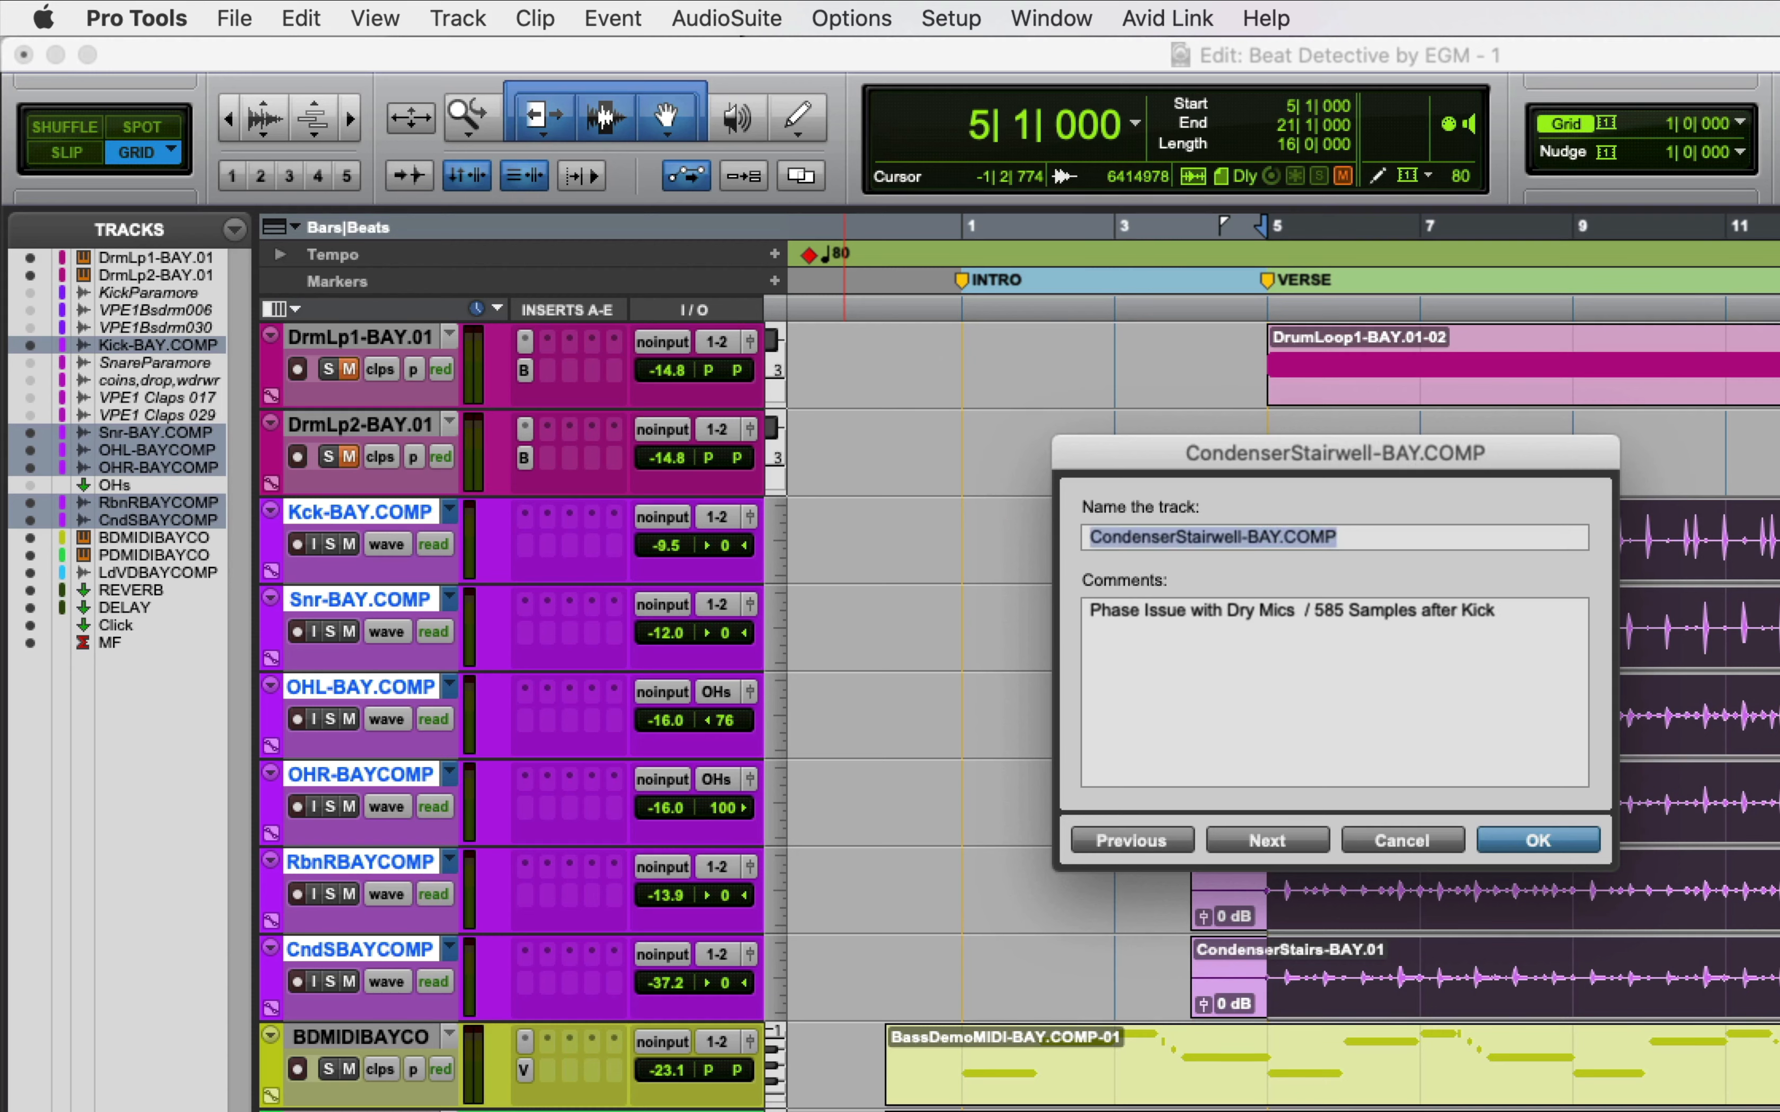
key(super+Left)
key(super+Left)
key(super+Left)
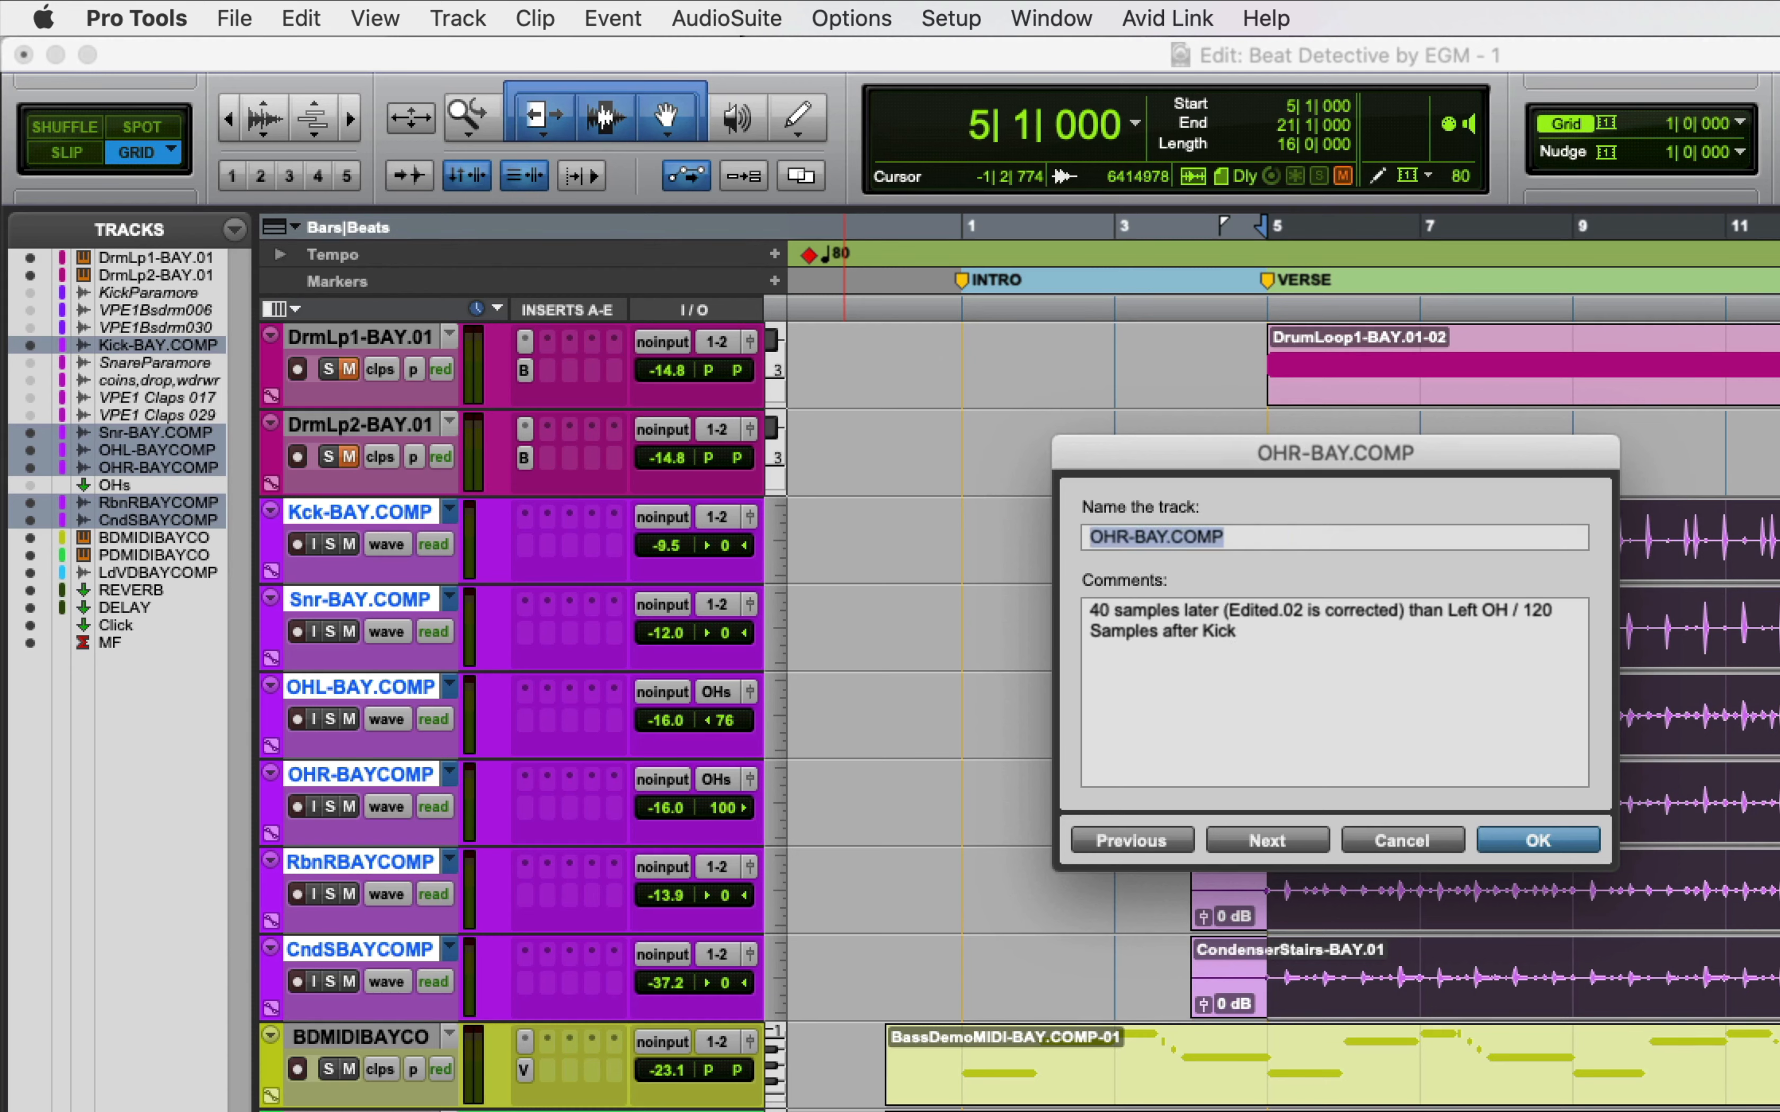
key(super+Left)
key(super+Left)
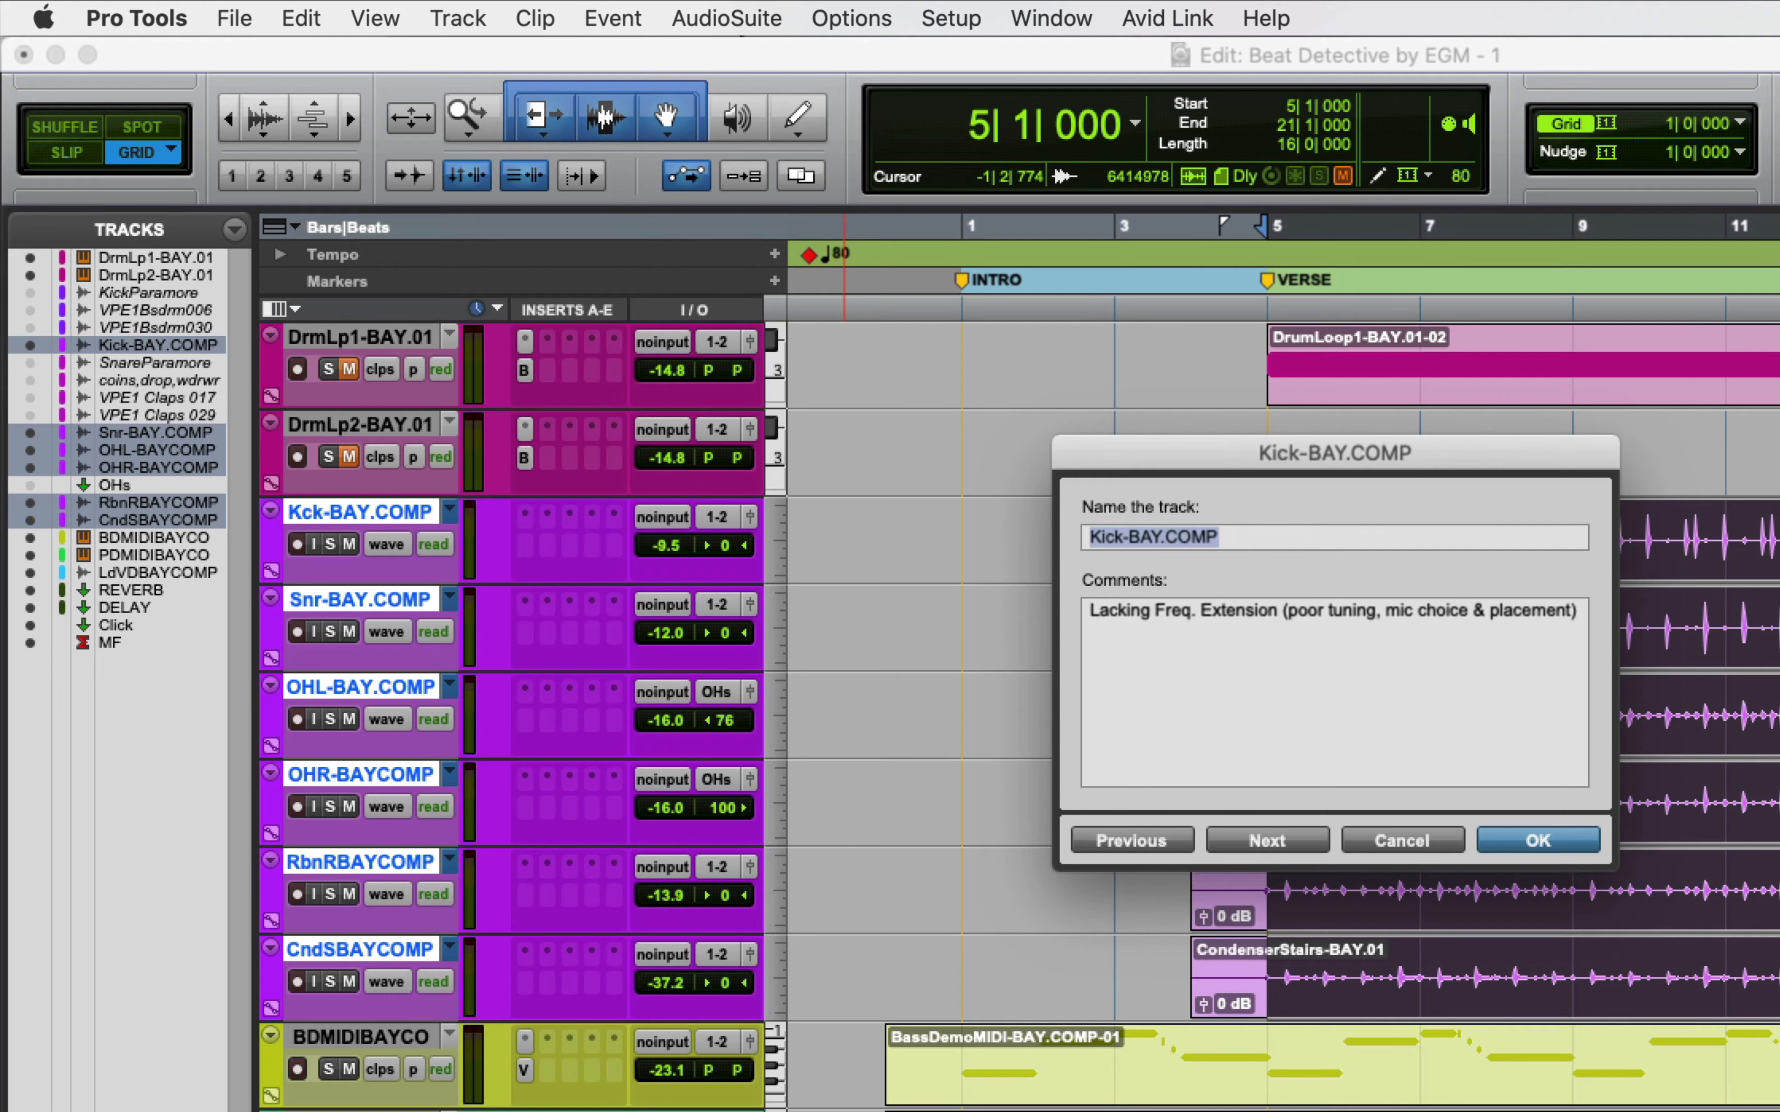
key(super+Left)
key(Return)
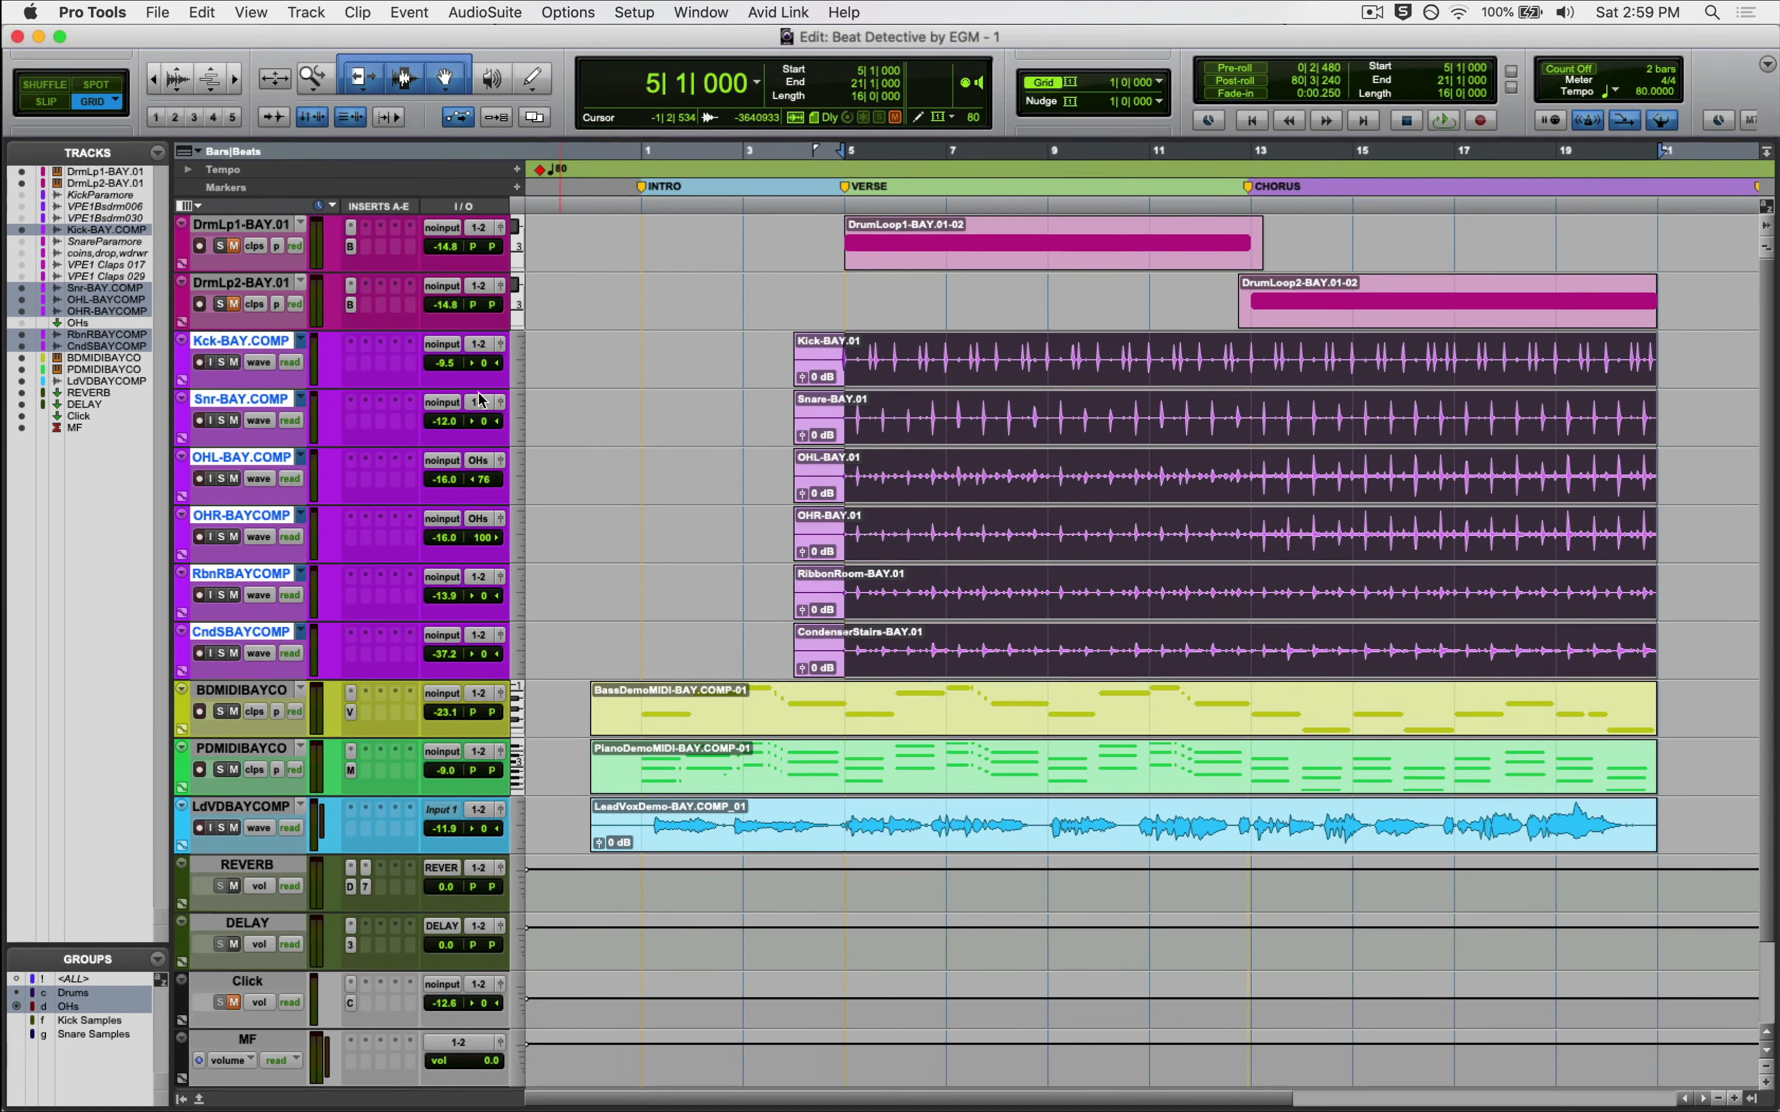
Examine the drum waveforms at the start of the verse, selecting bars 5 to 7 on the drum tracks
click(842, 352)
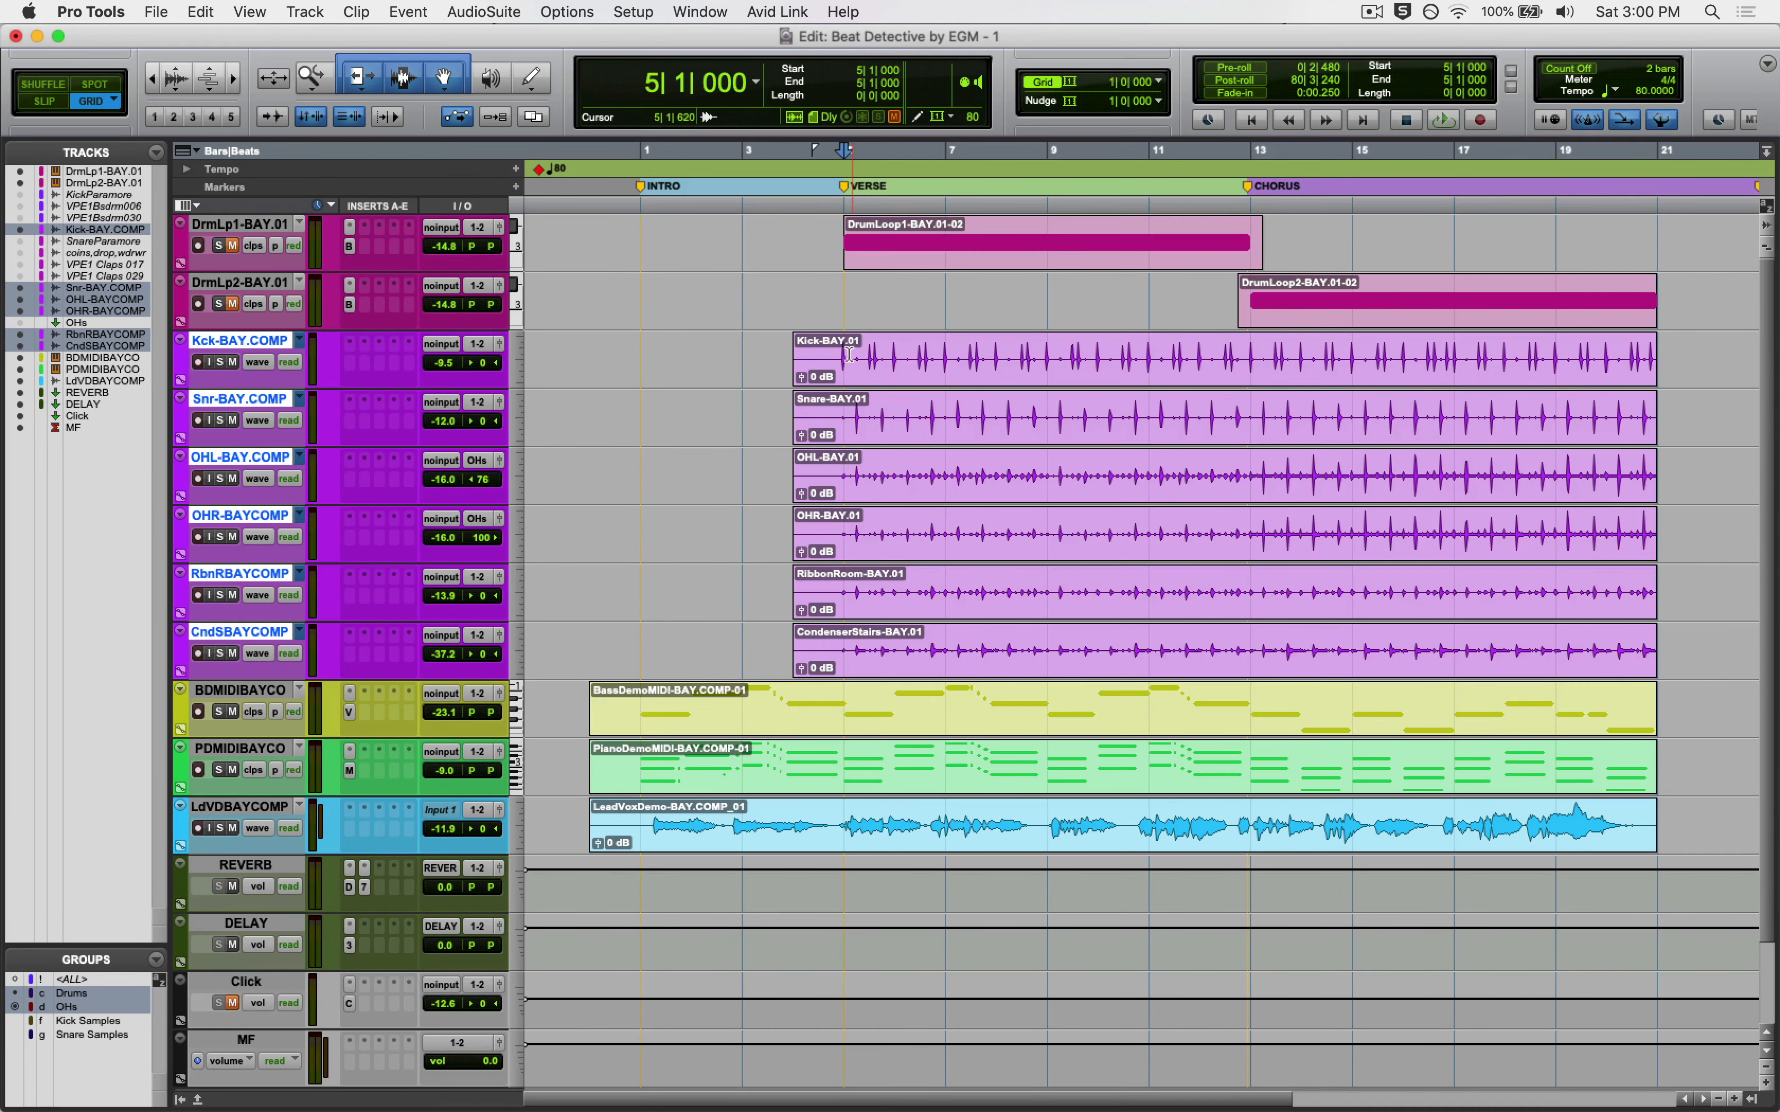
key(super+bracketright)
key(super+bracketright)
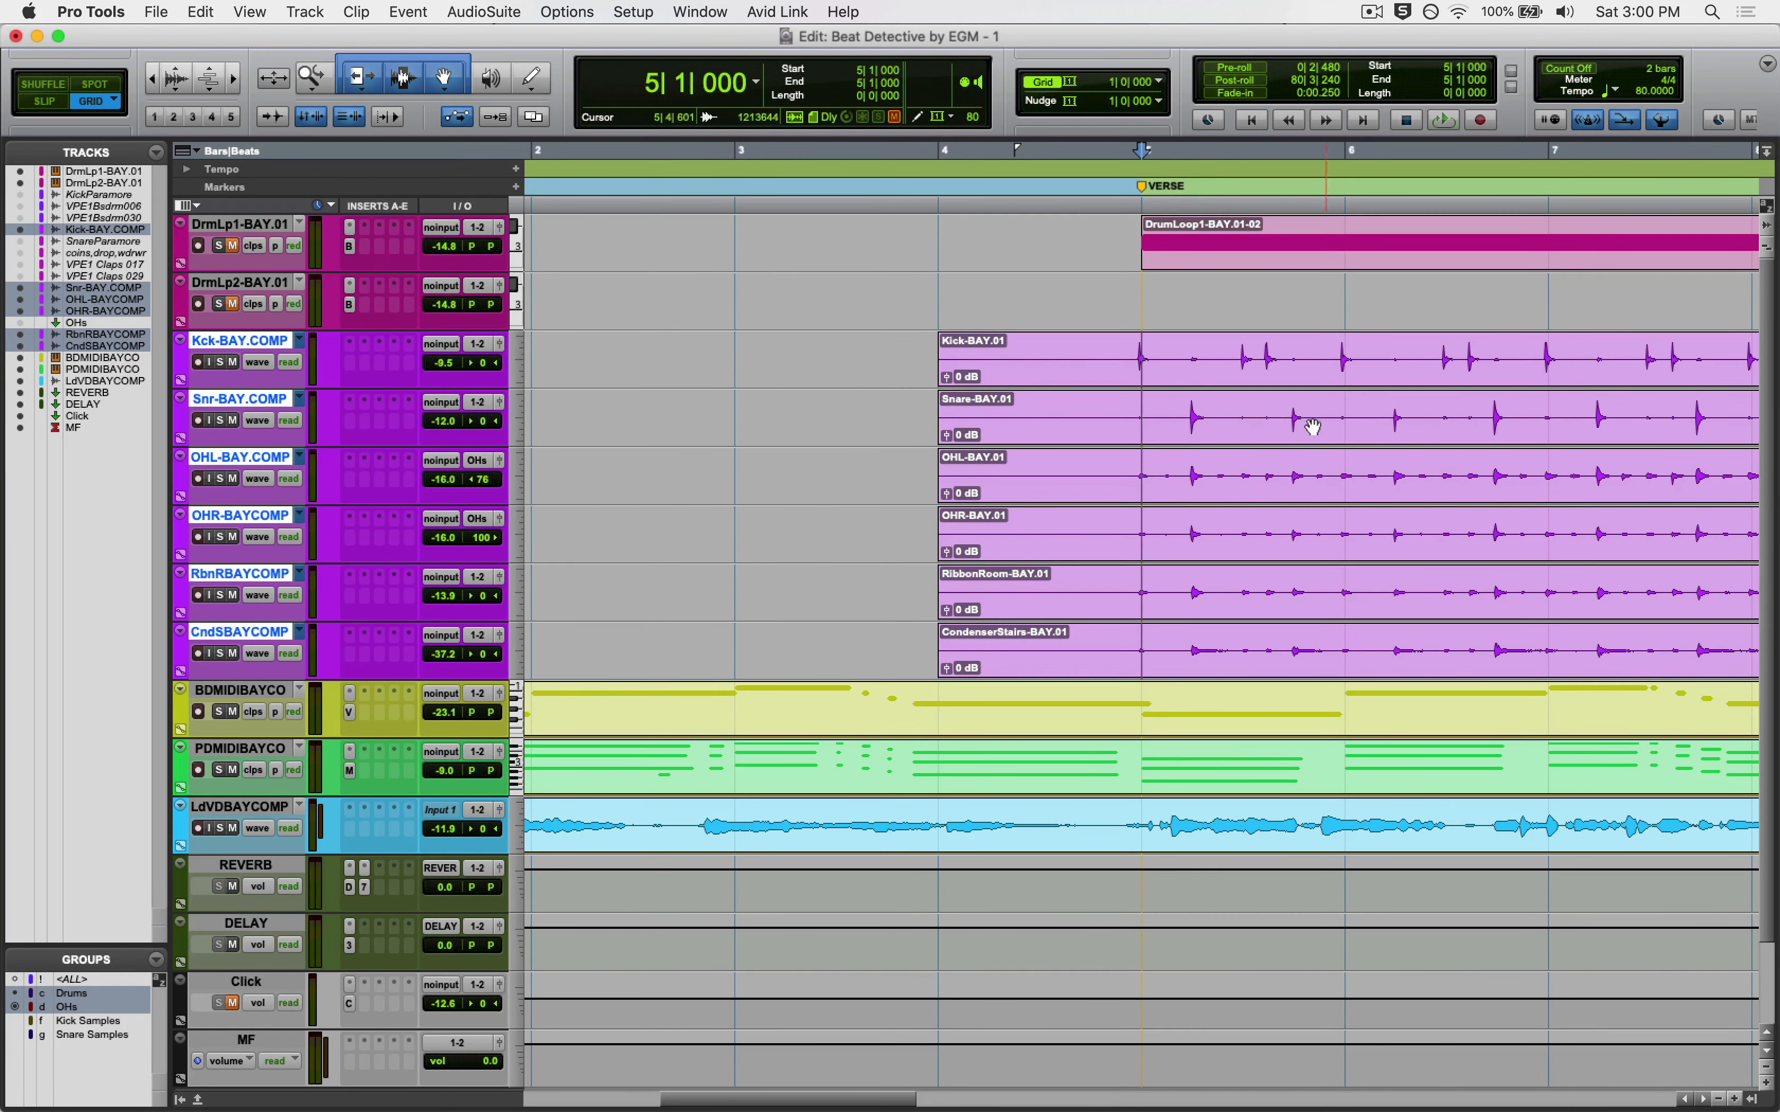
drag(1553, 353, 1223, 371)
scroll(1223, 371, right, 5)
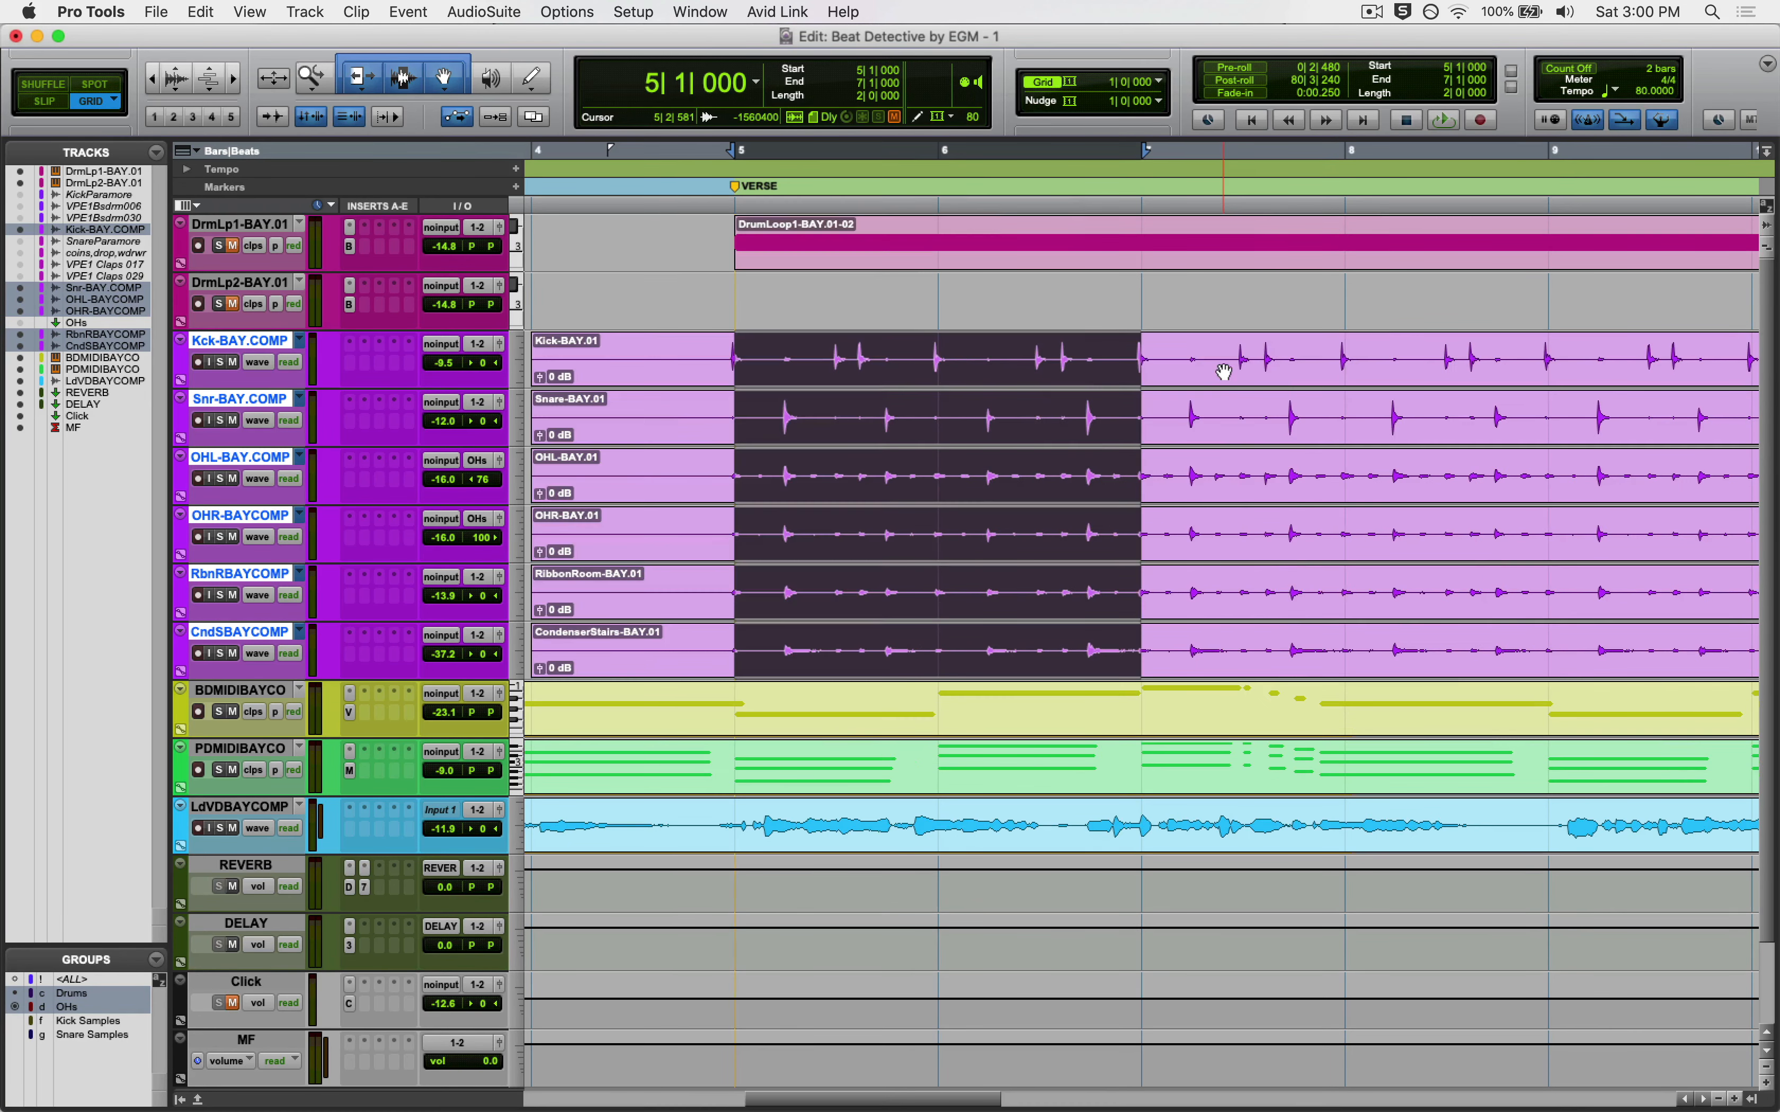
Play the session from bar 5 through the verse and stop at the start of the chorus
click(730, 371)
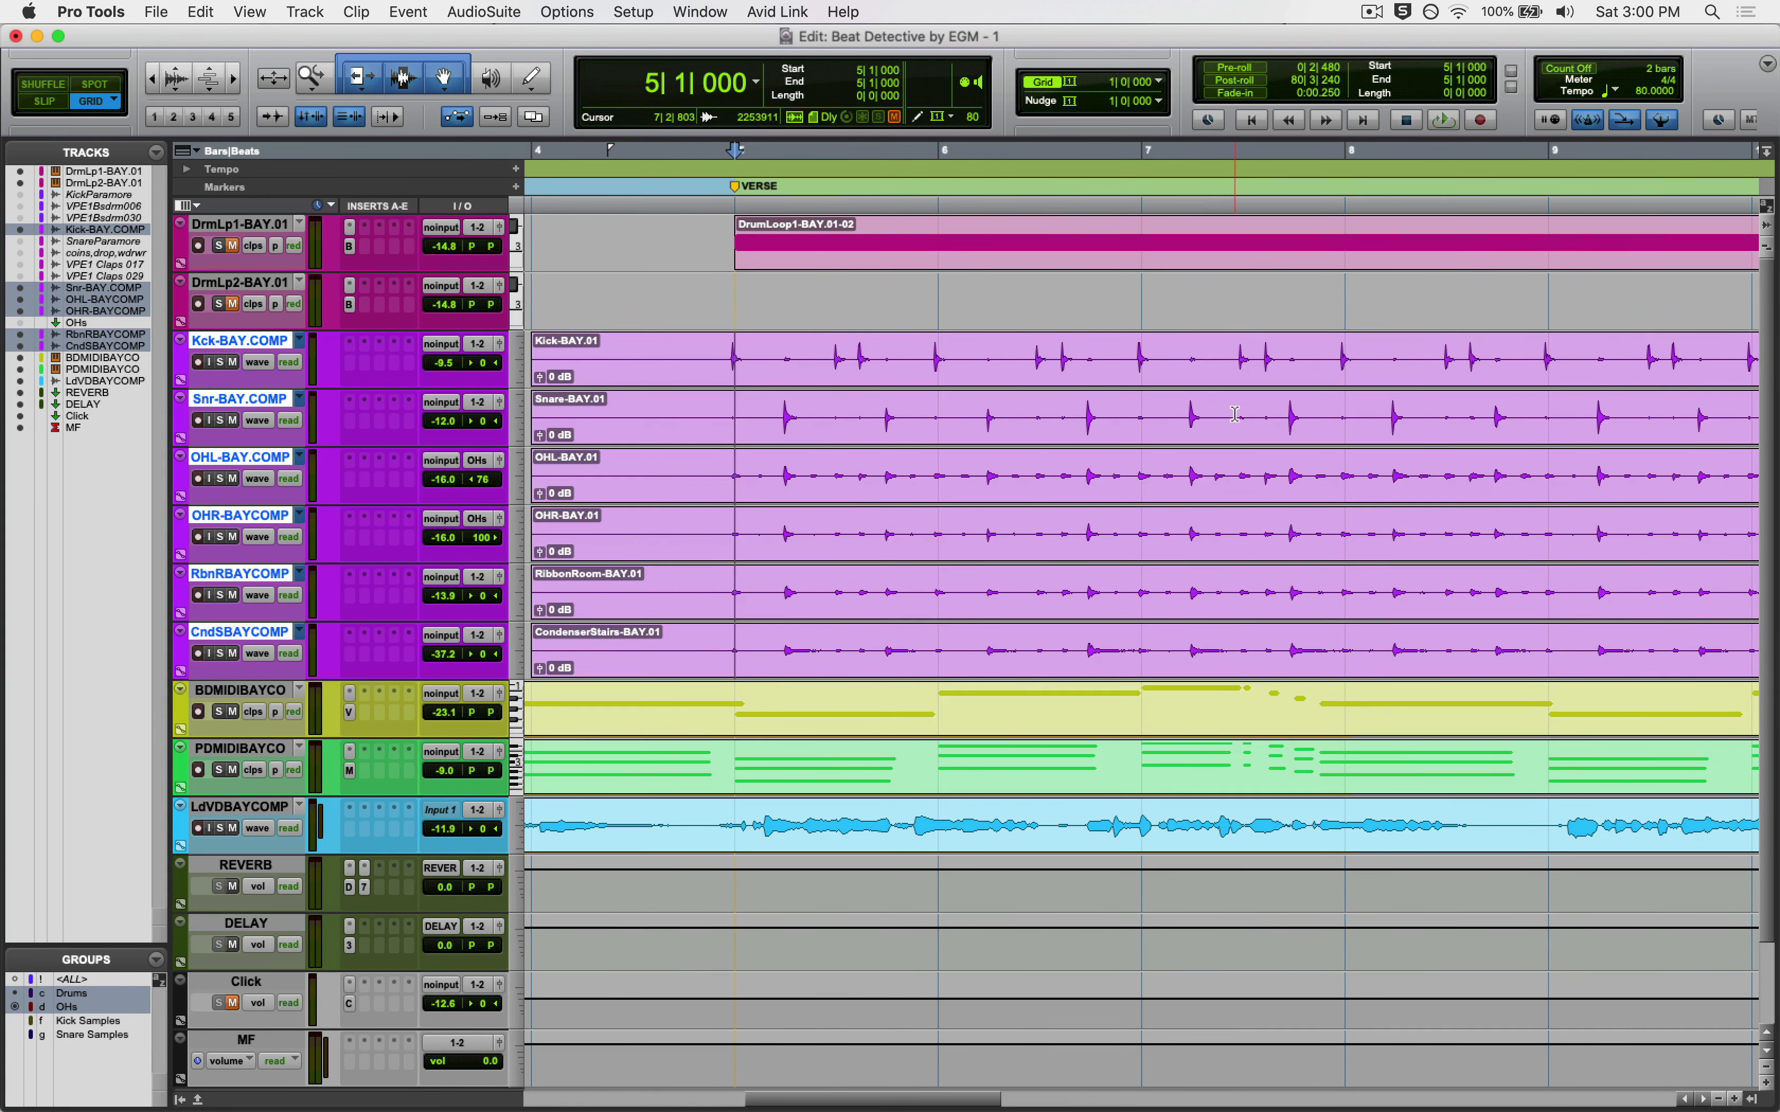
key(r)
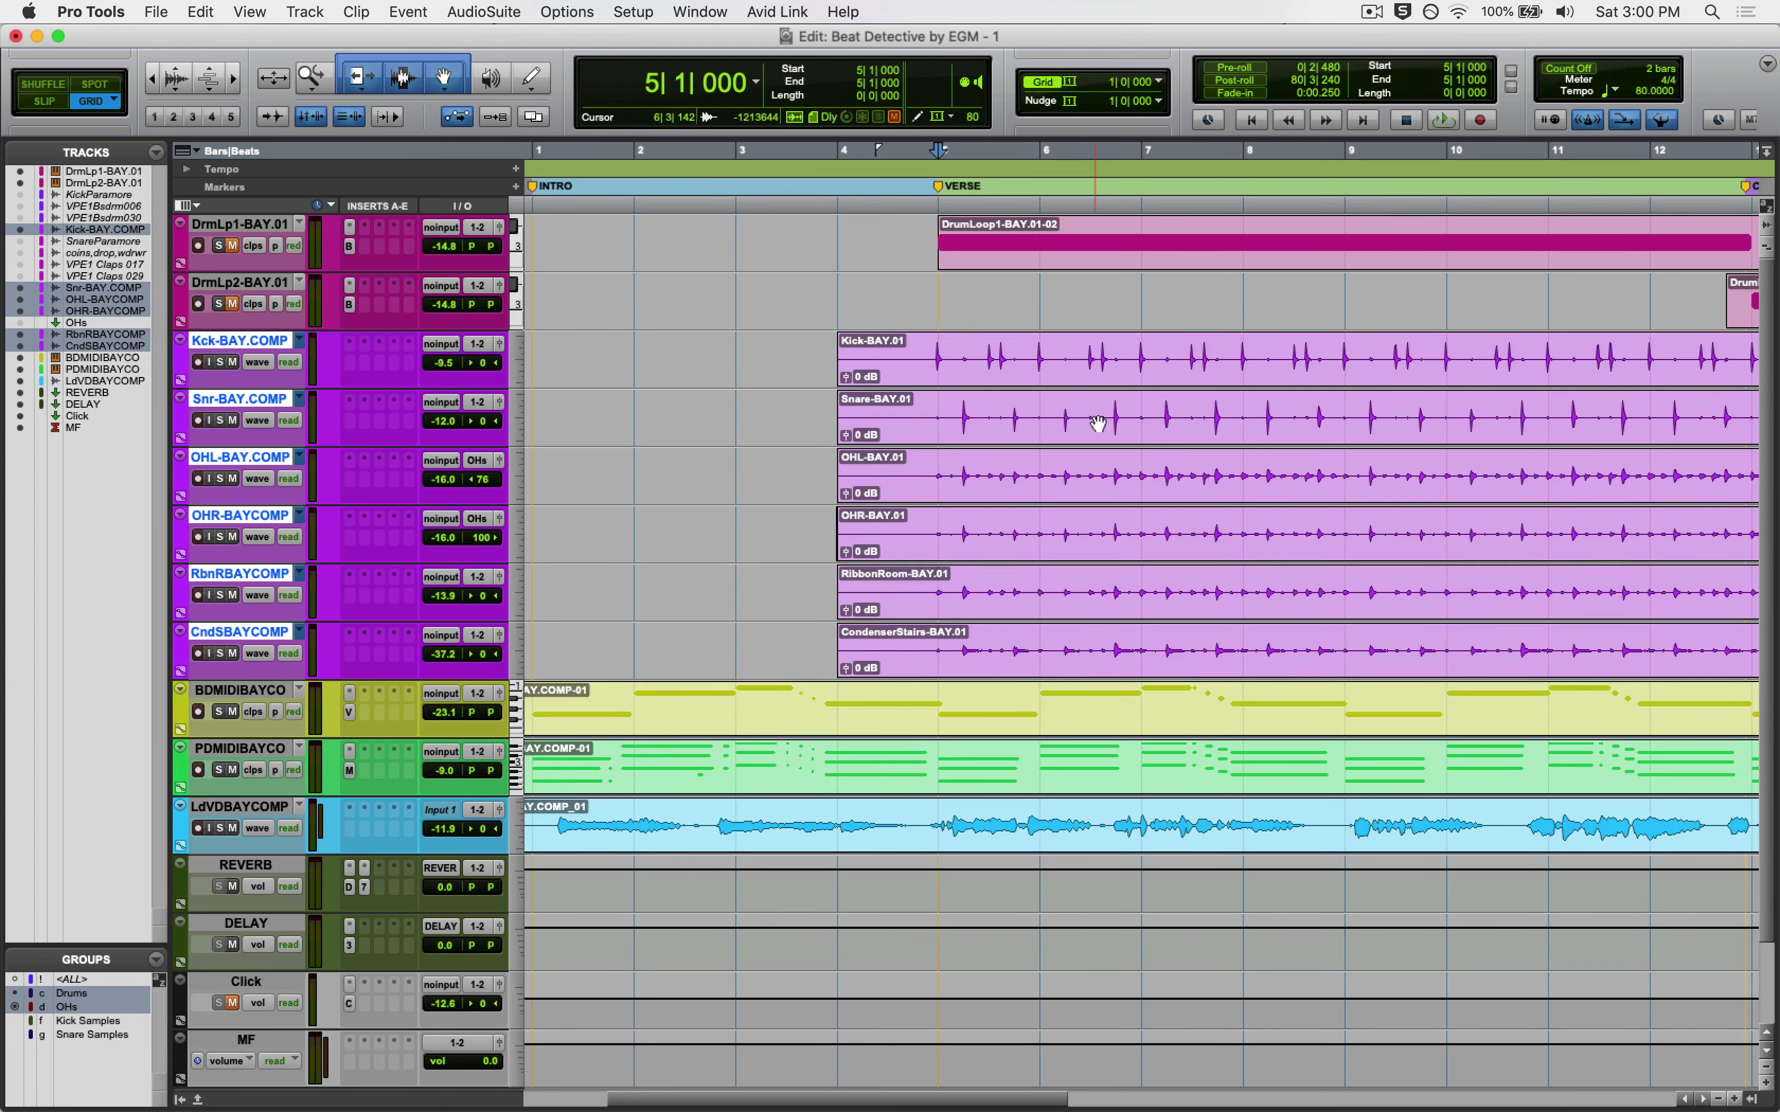
key(super+bracketleft)
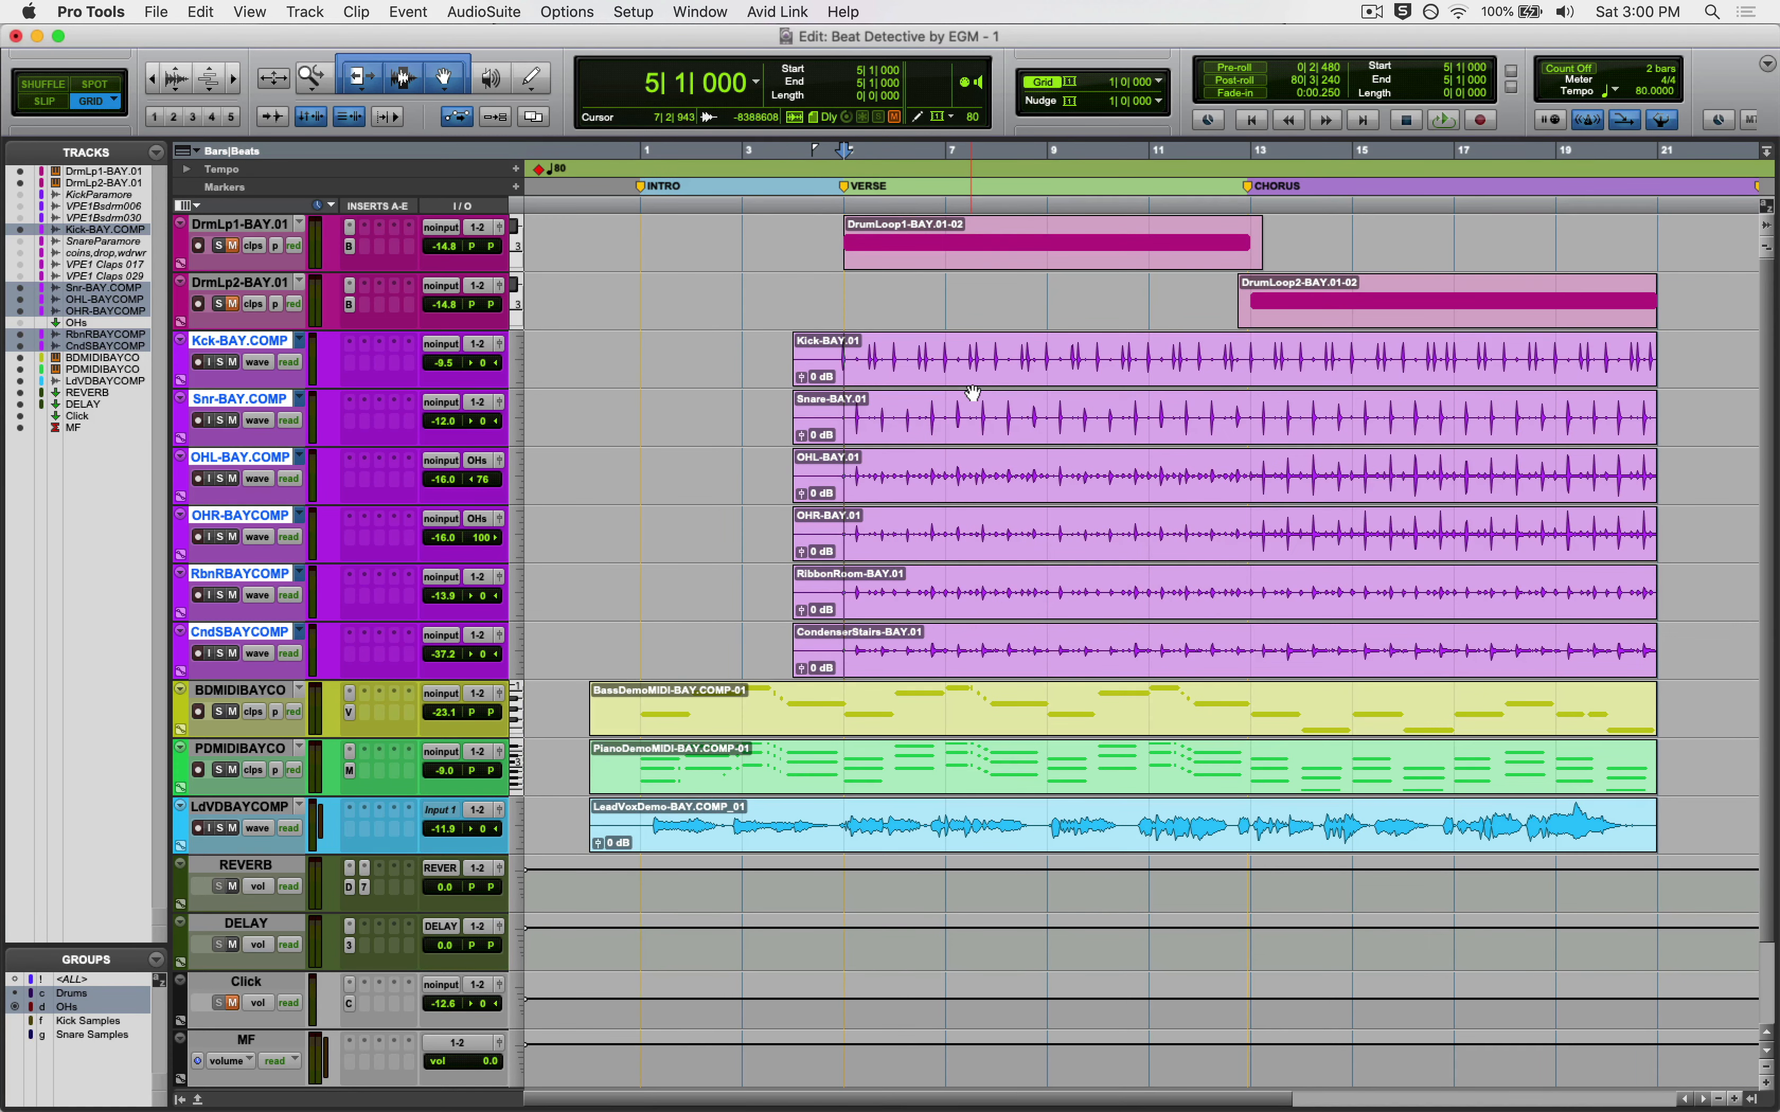
key(space)
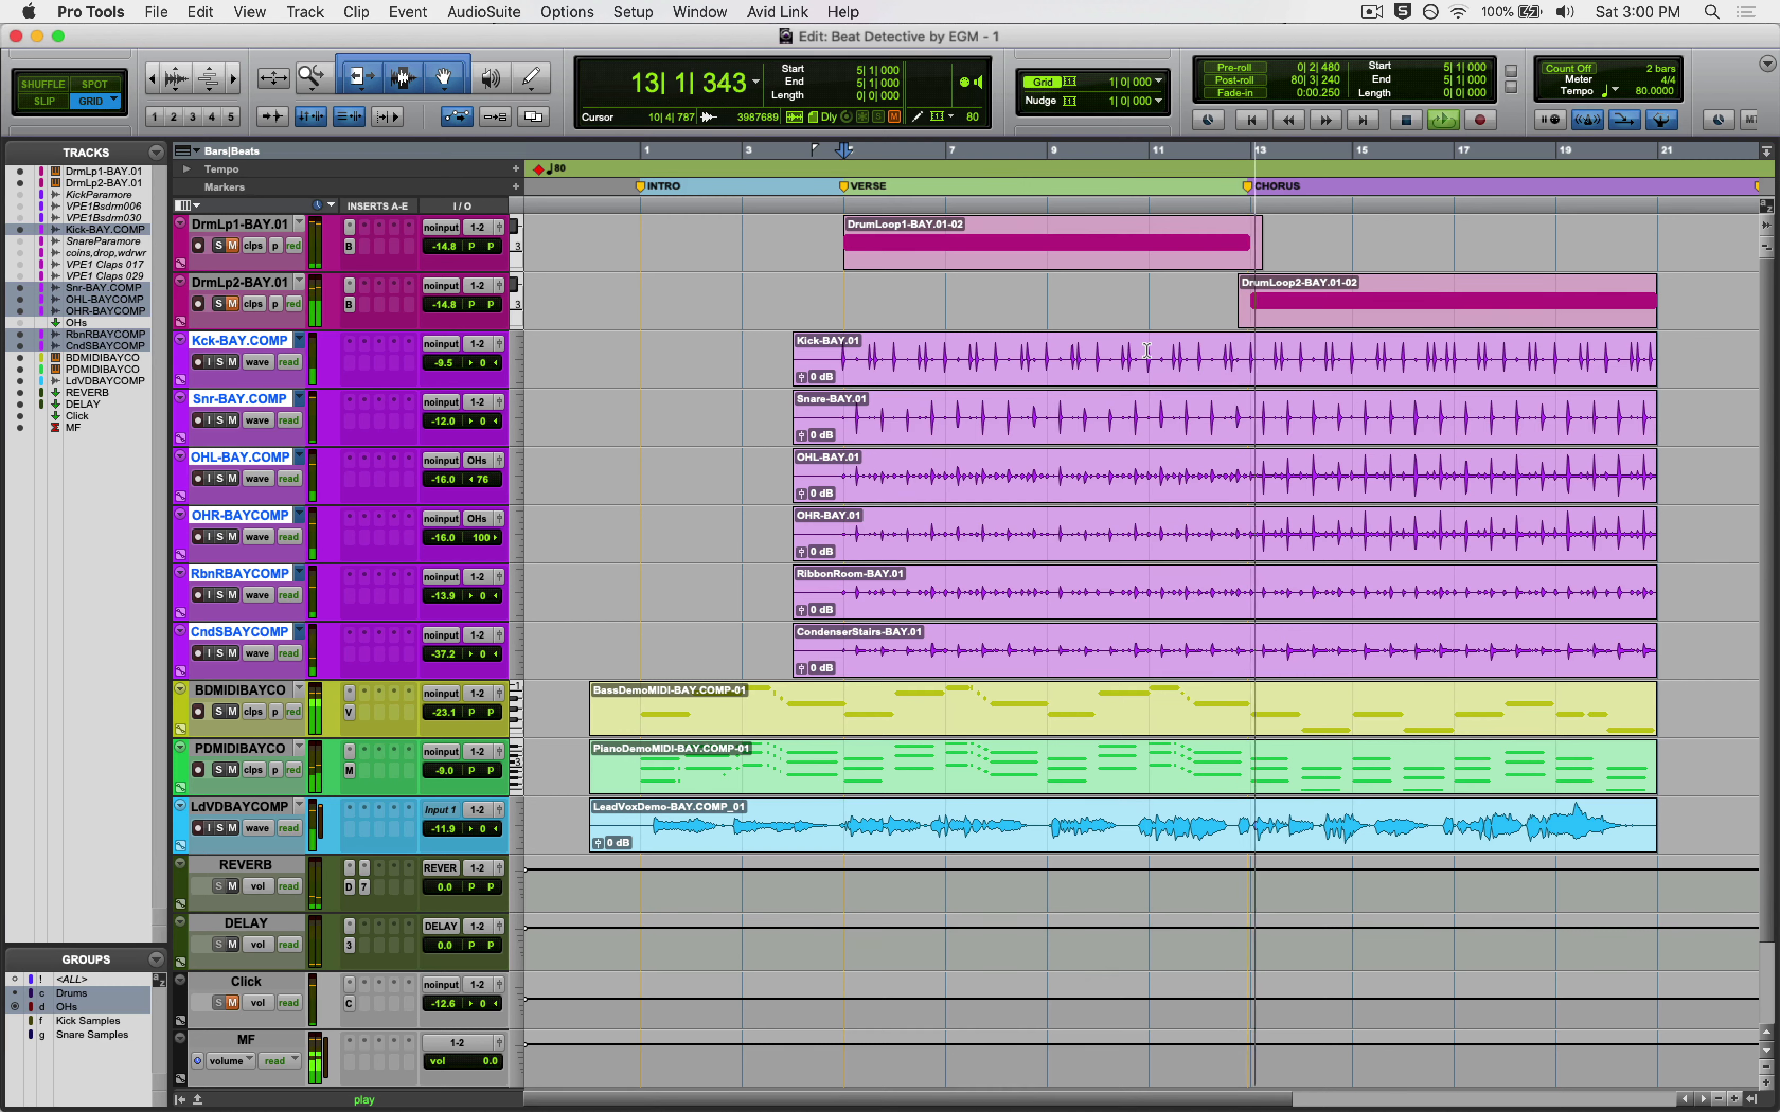
key(space)
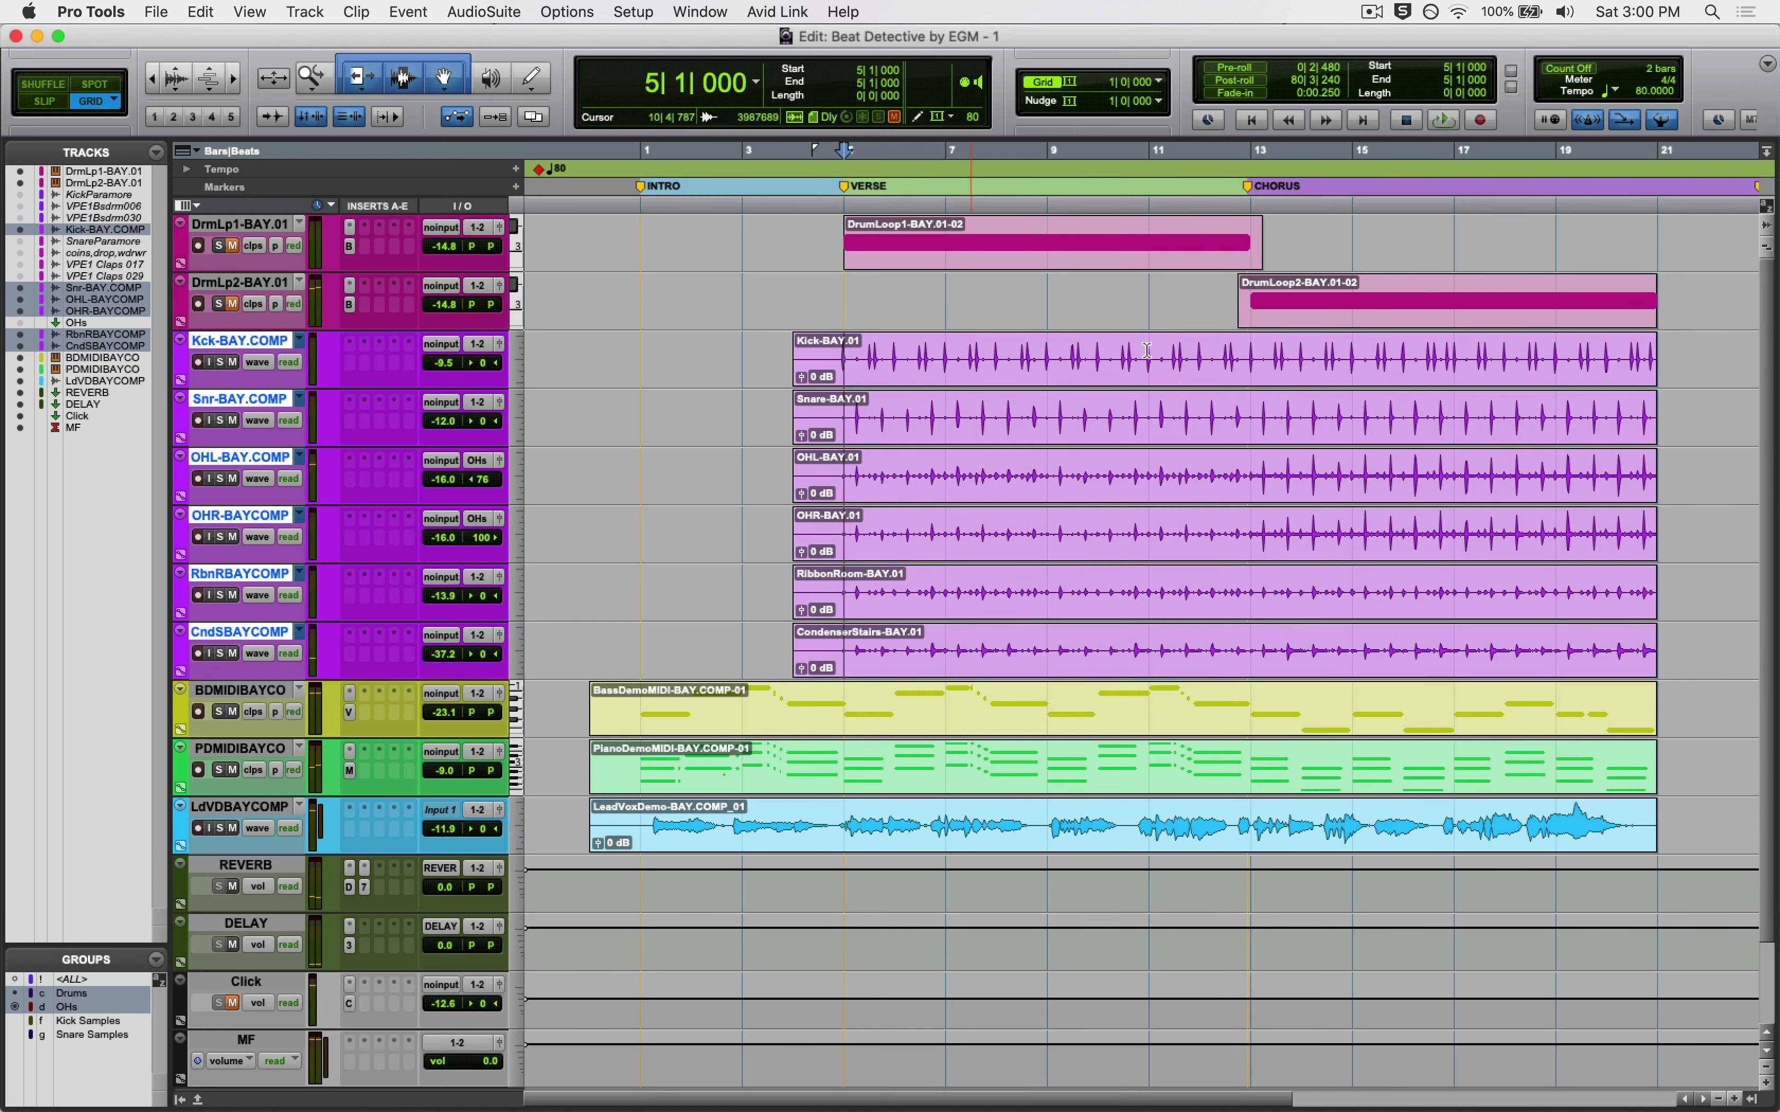
Separate the drum clips on all six tracks at bars 11 to 13 and at bars 7 to 9
drag(1147, 350, 1259, 352)
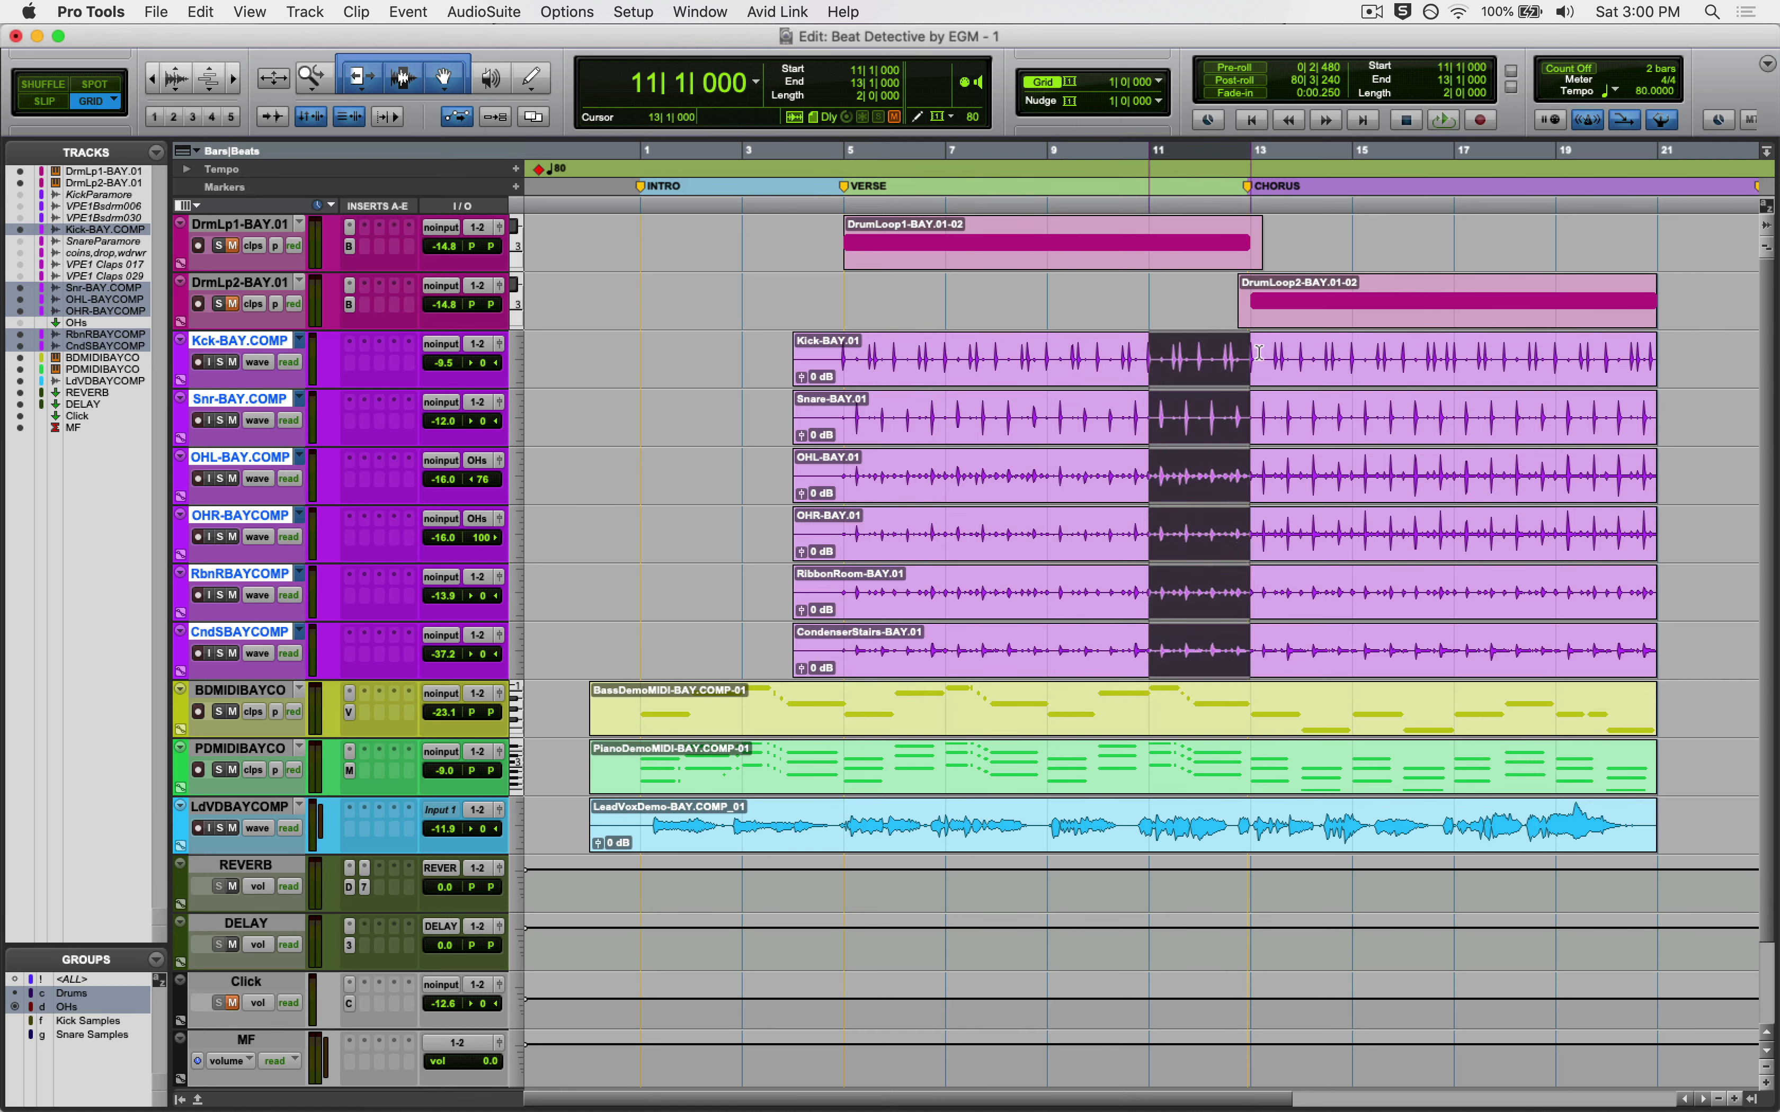
key(super+e)
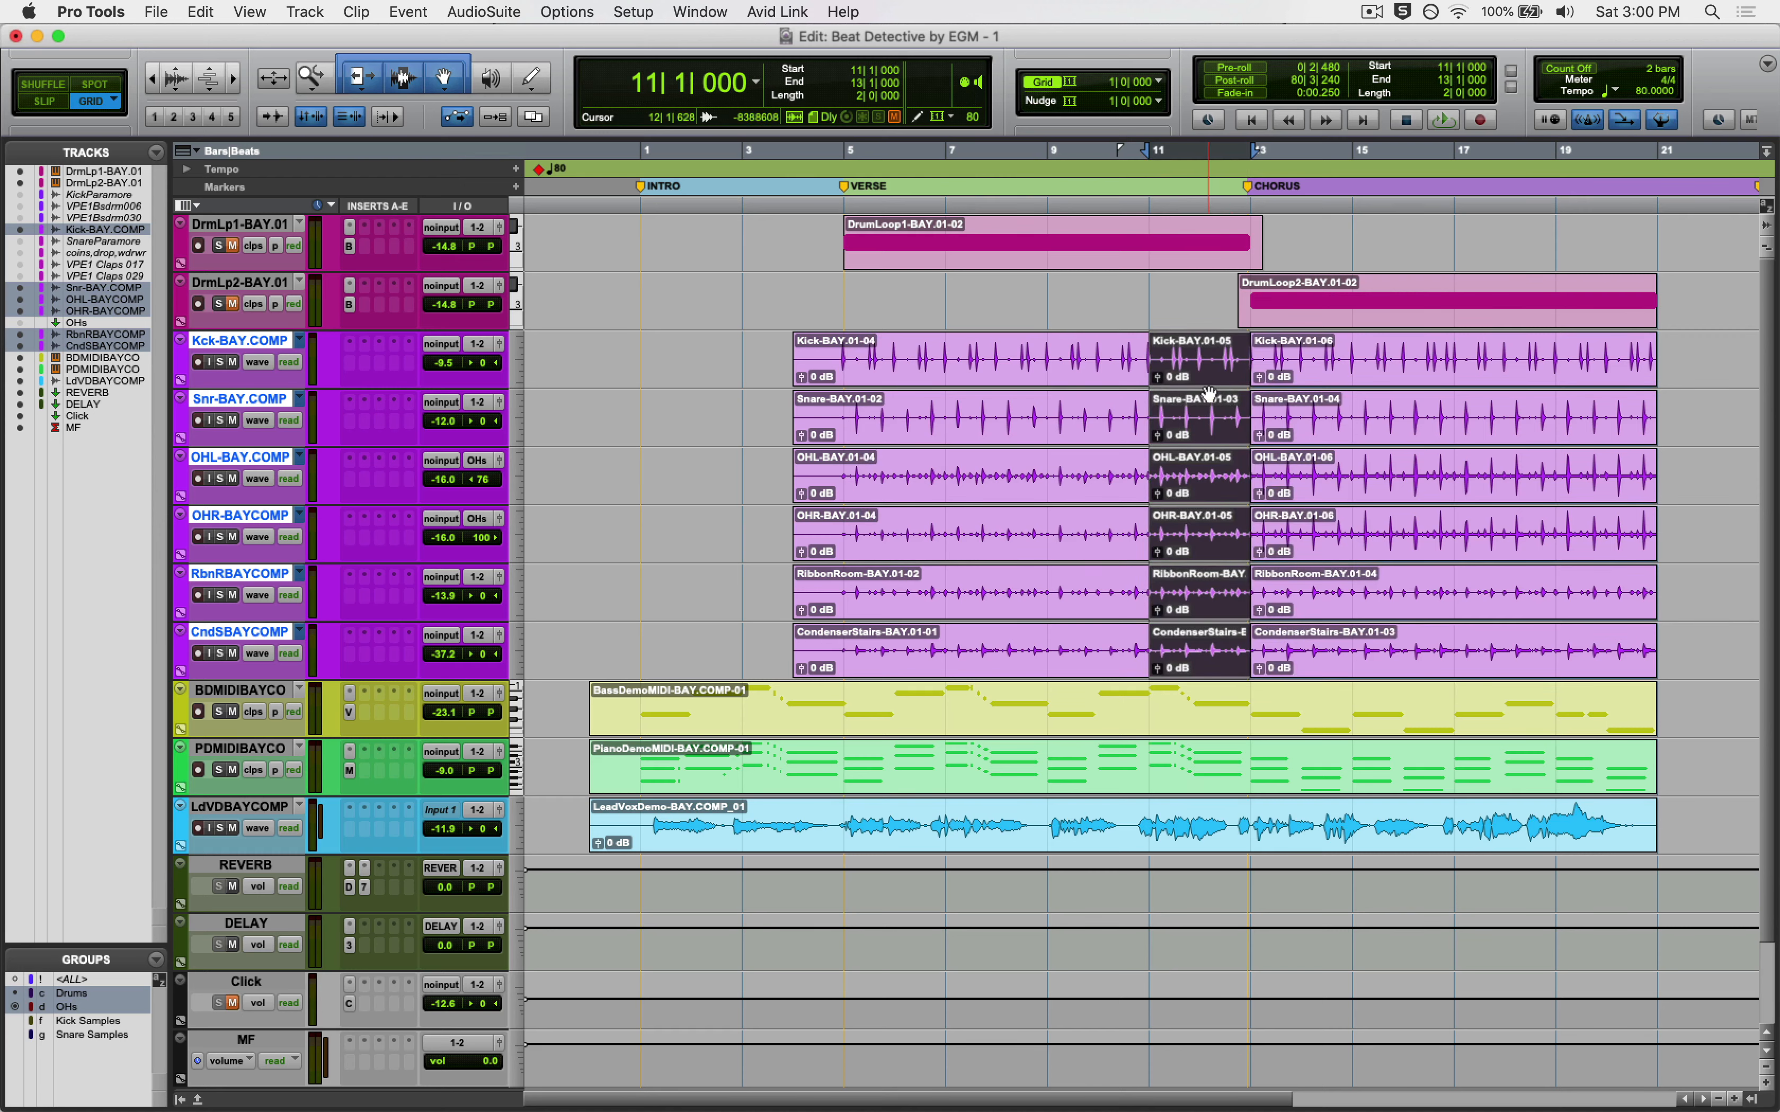
drag(944, 351, 1048, 359)
key(super+e)
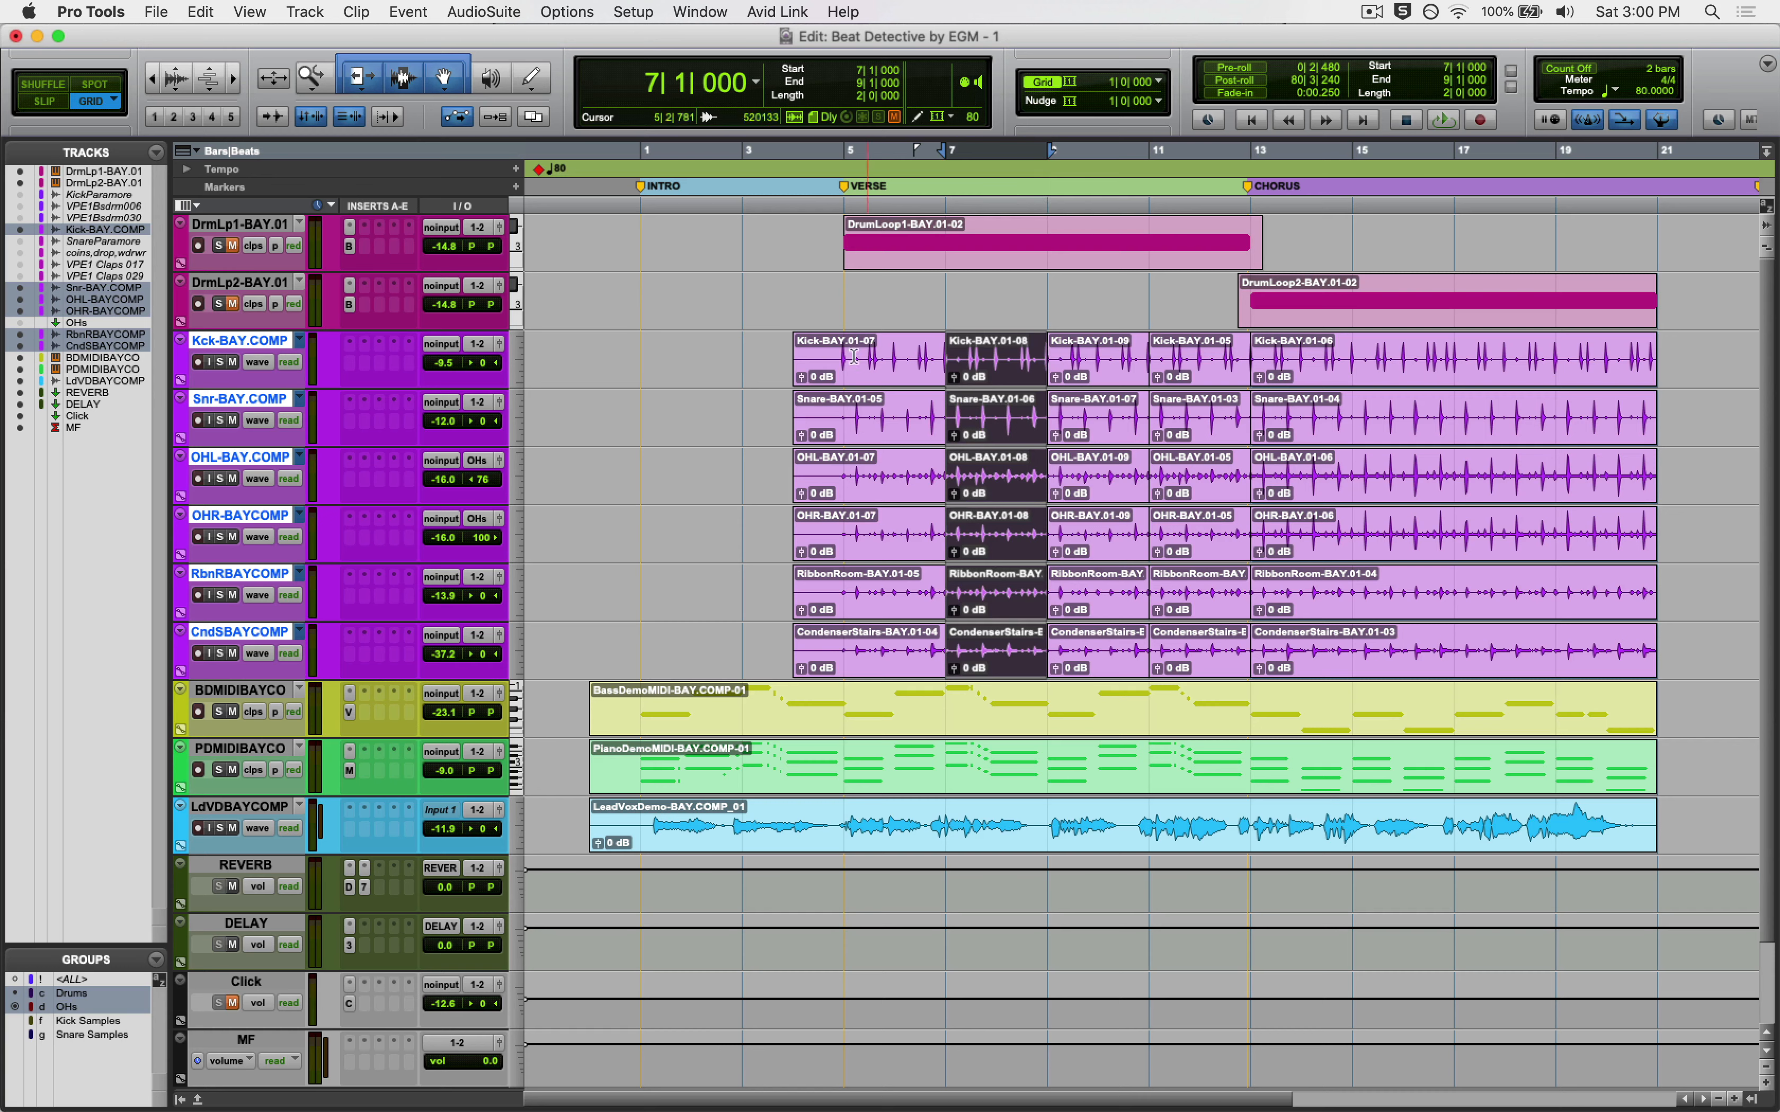
Examine bars 5 to 7 on the drum tracks and the two-bar sections around bar 8
drag(843, 351, 965, 357)
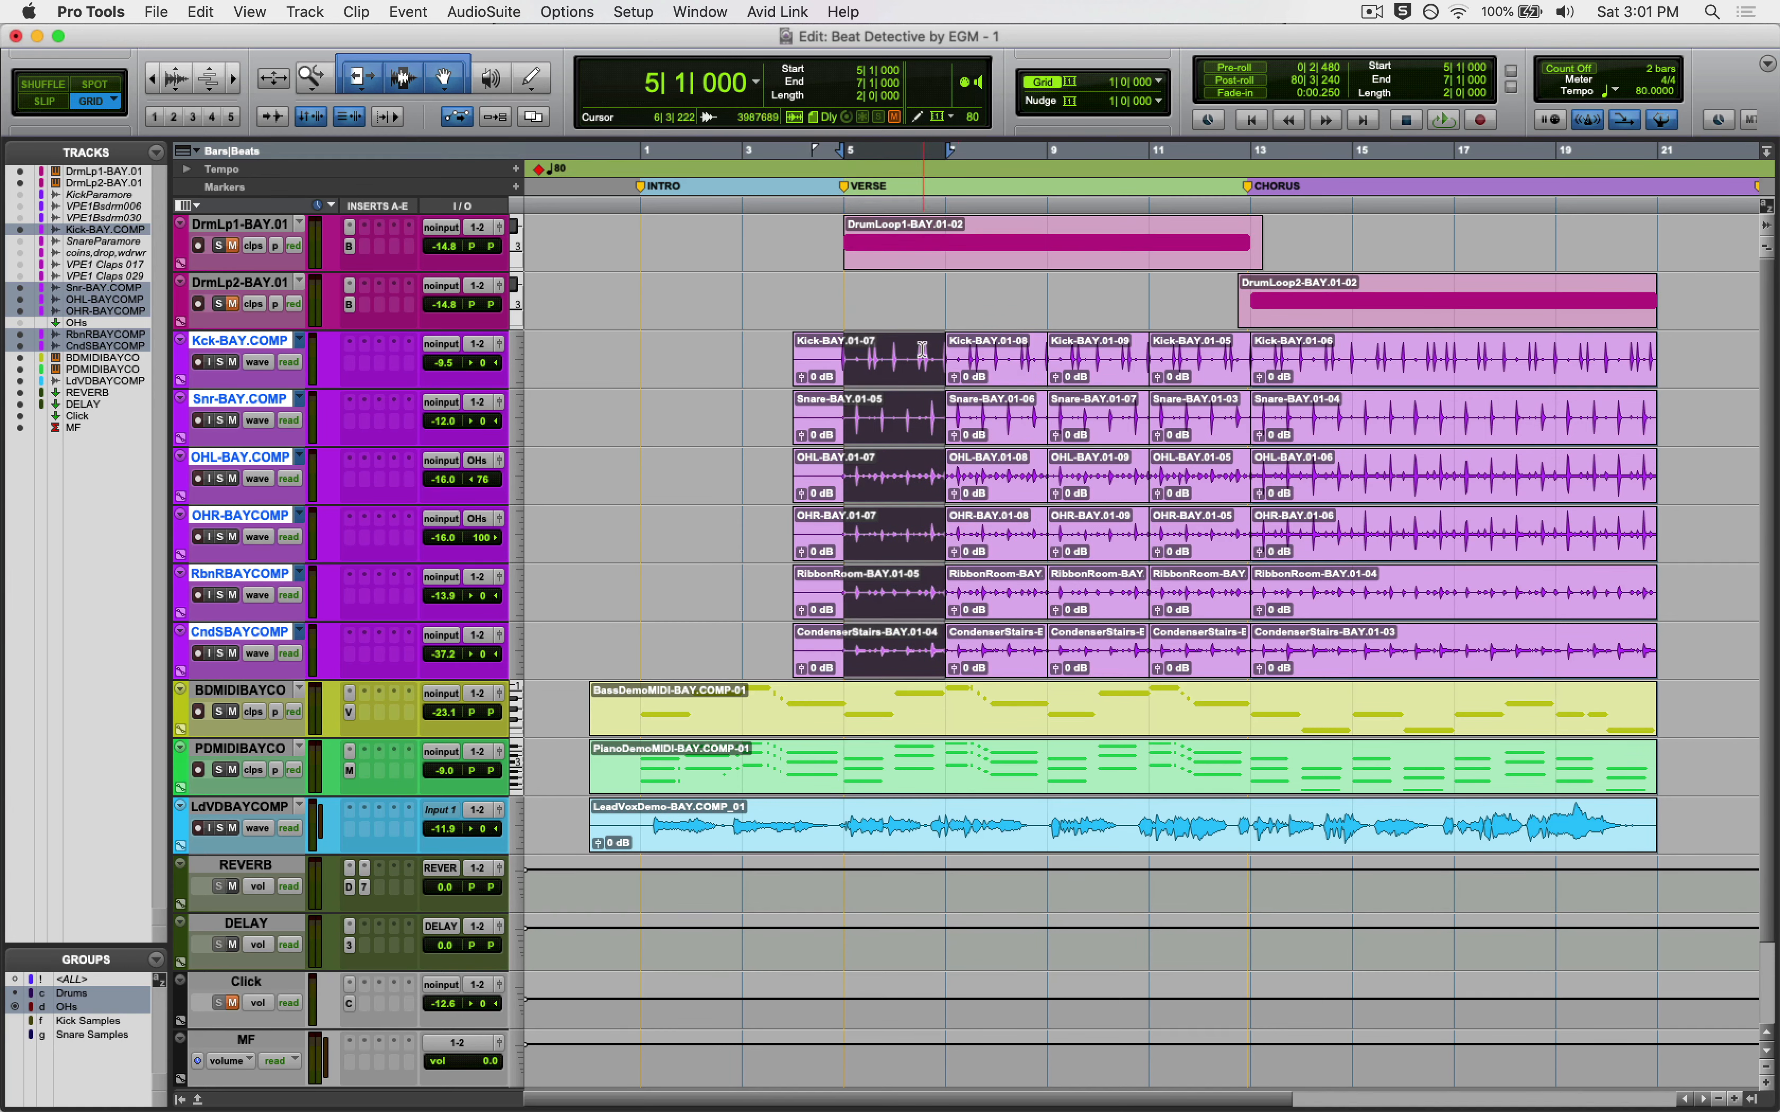
click(854, 354)
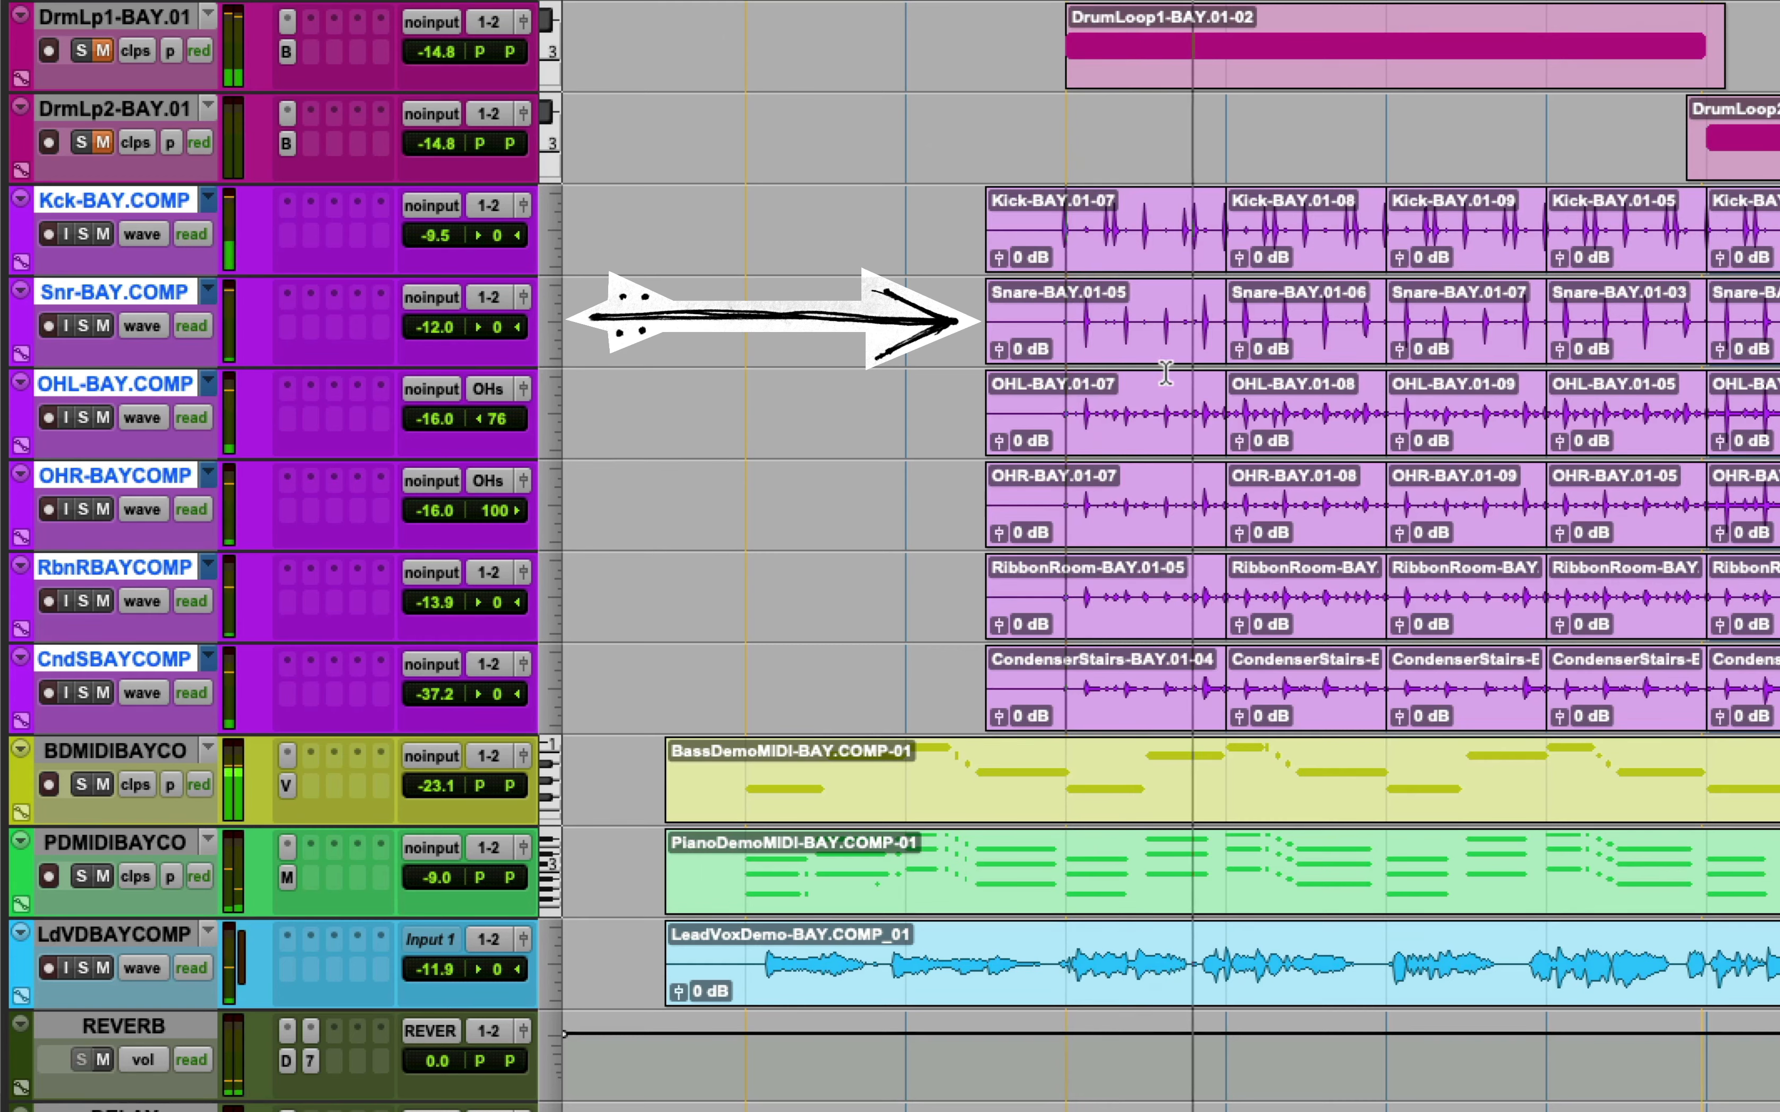
click(1316, 360)
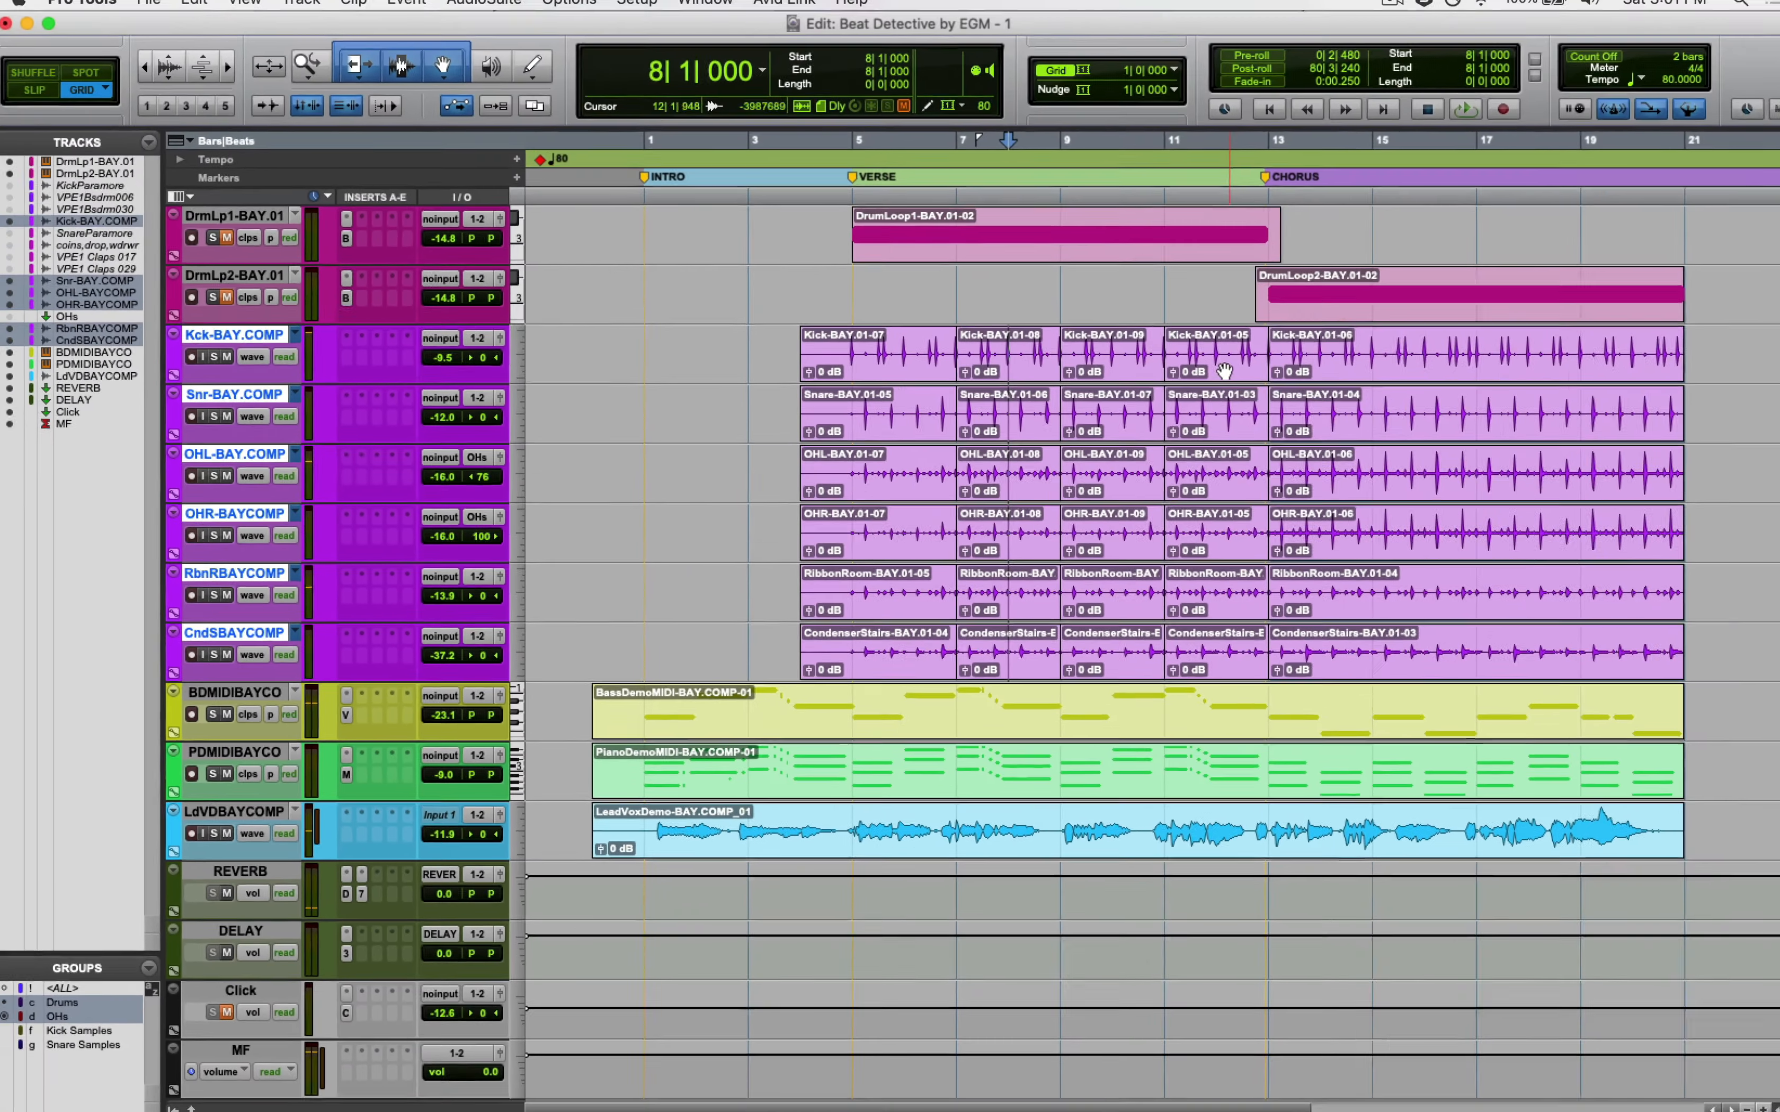
Copy the drum clips at bars 11 to 13 on all six tracks and paste them at bar 5
click(1625, 272)
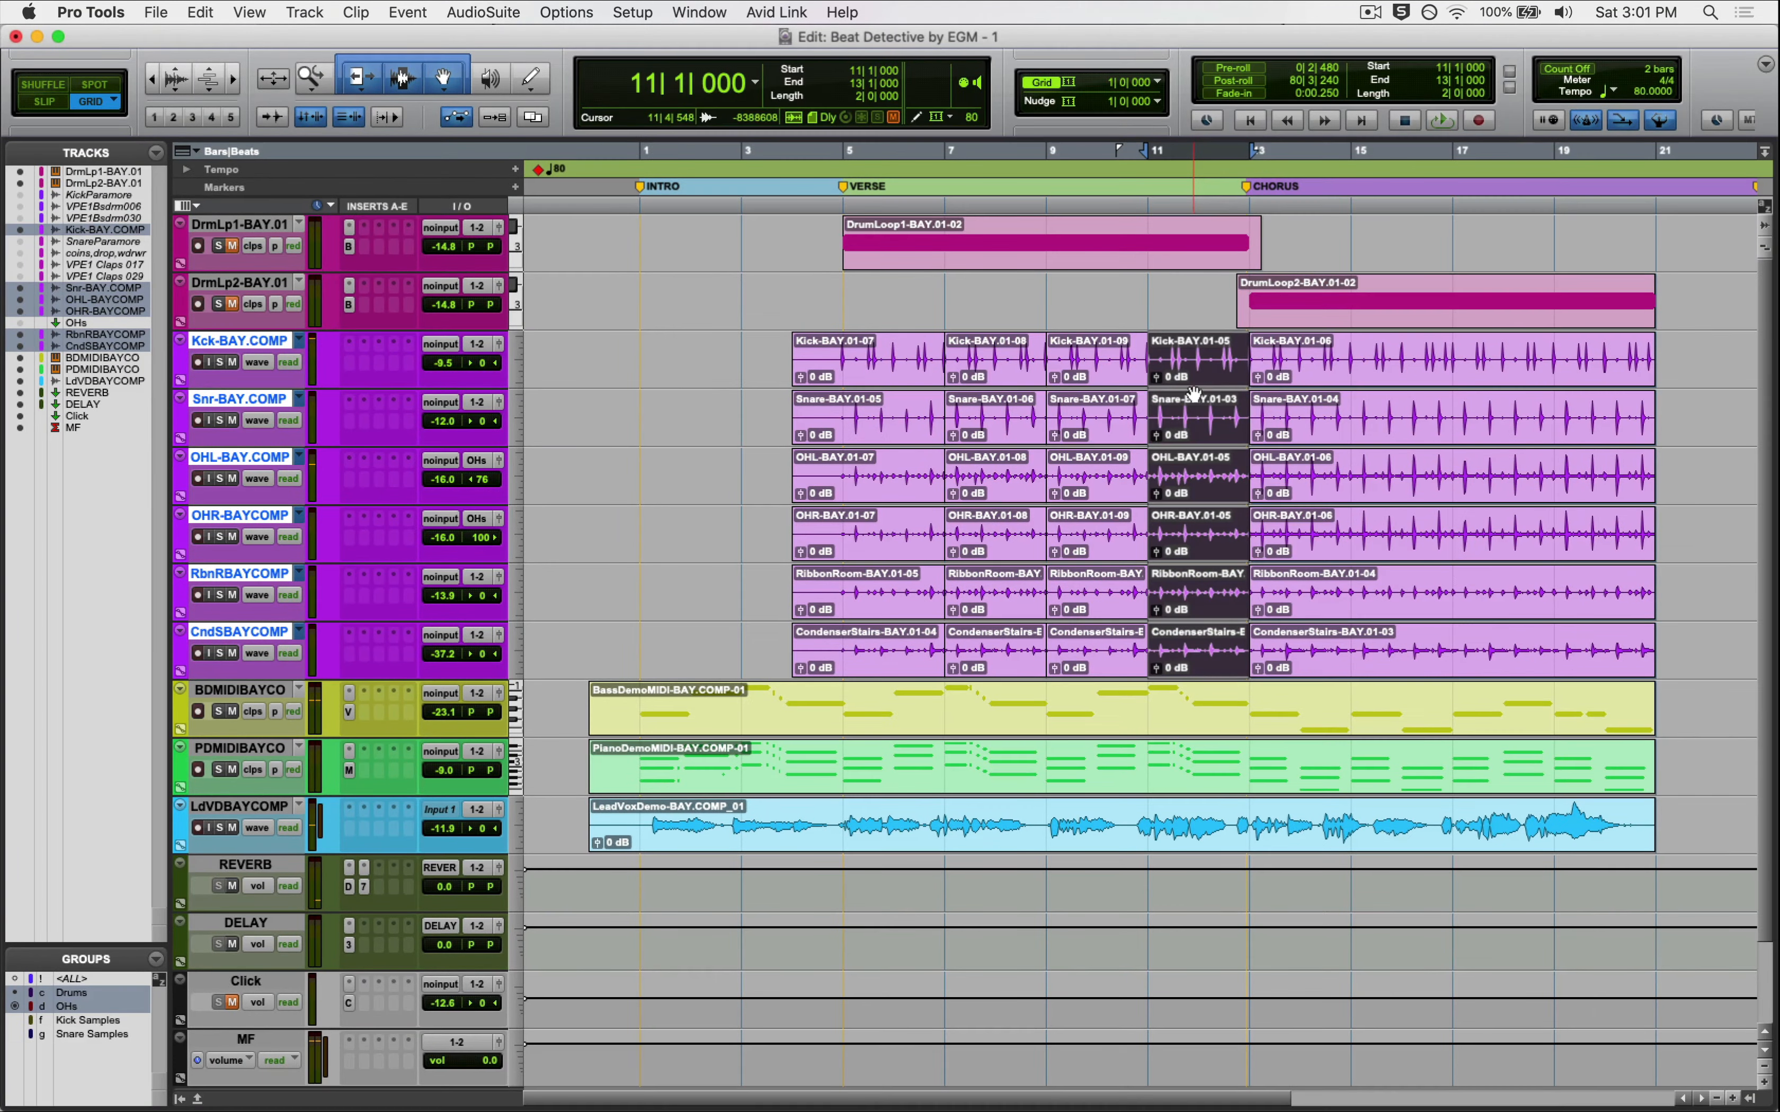
click(200, 12)
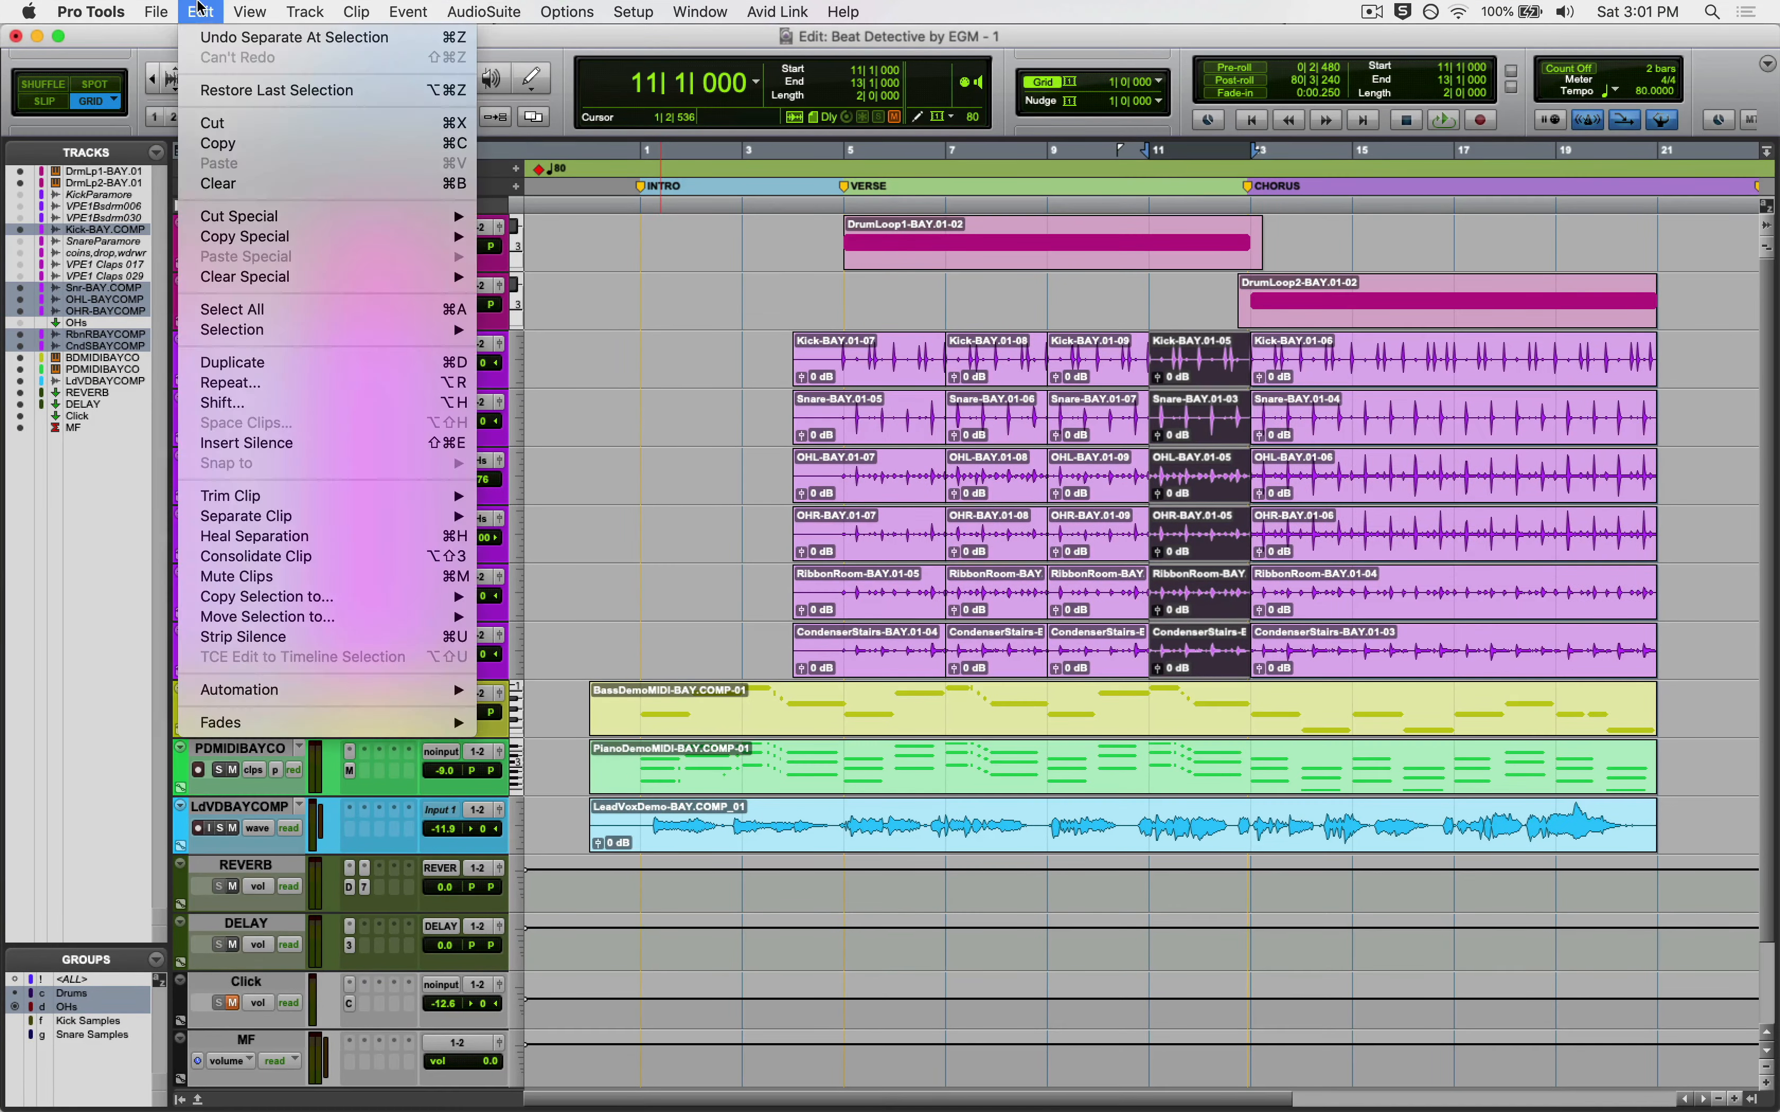
click(221, 144)
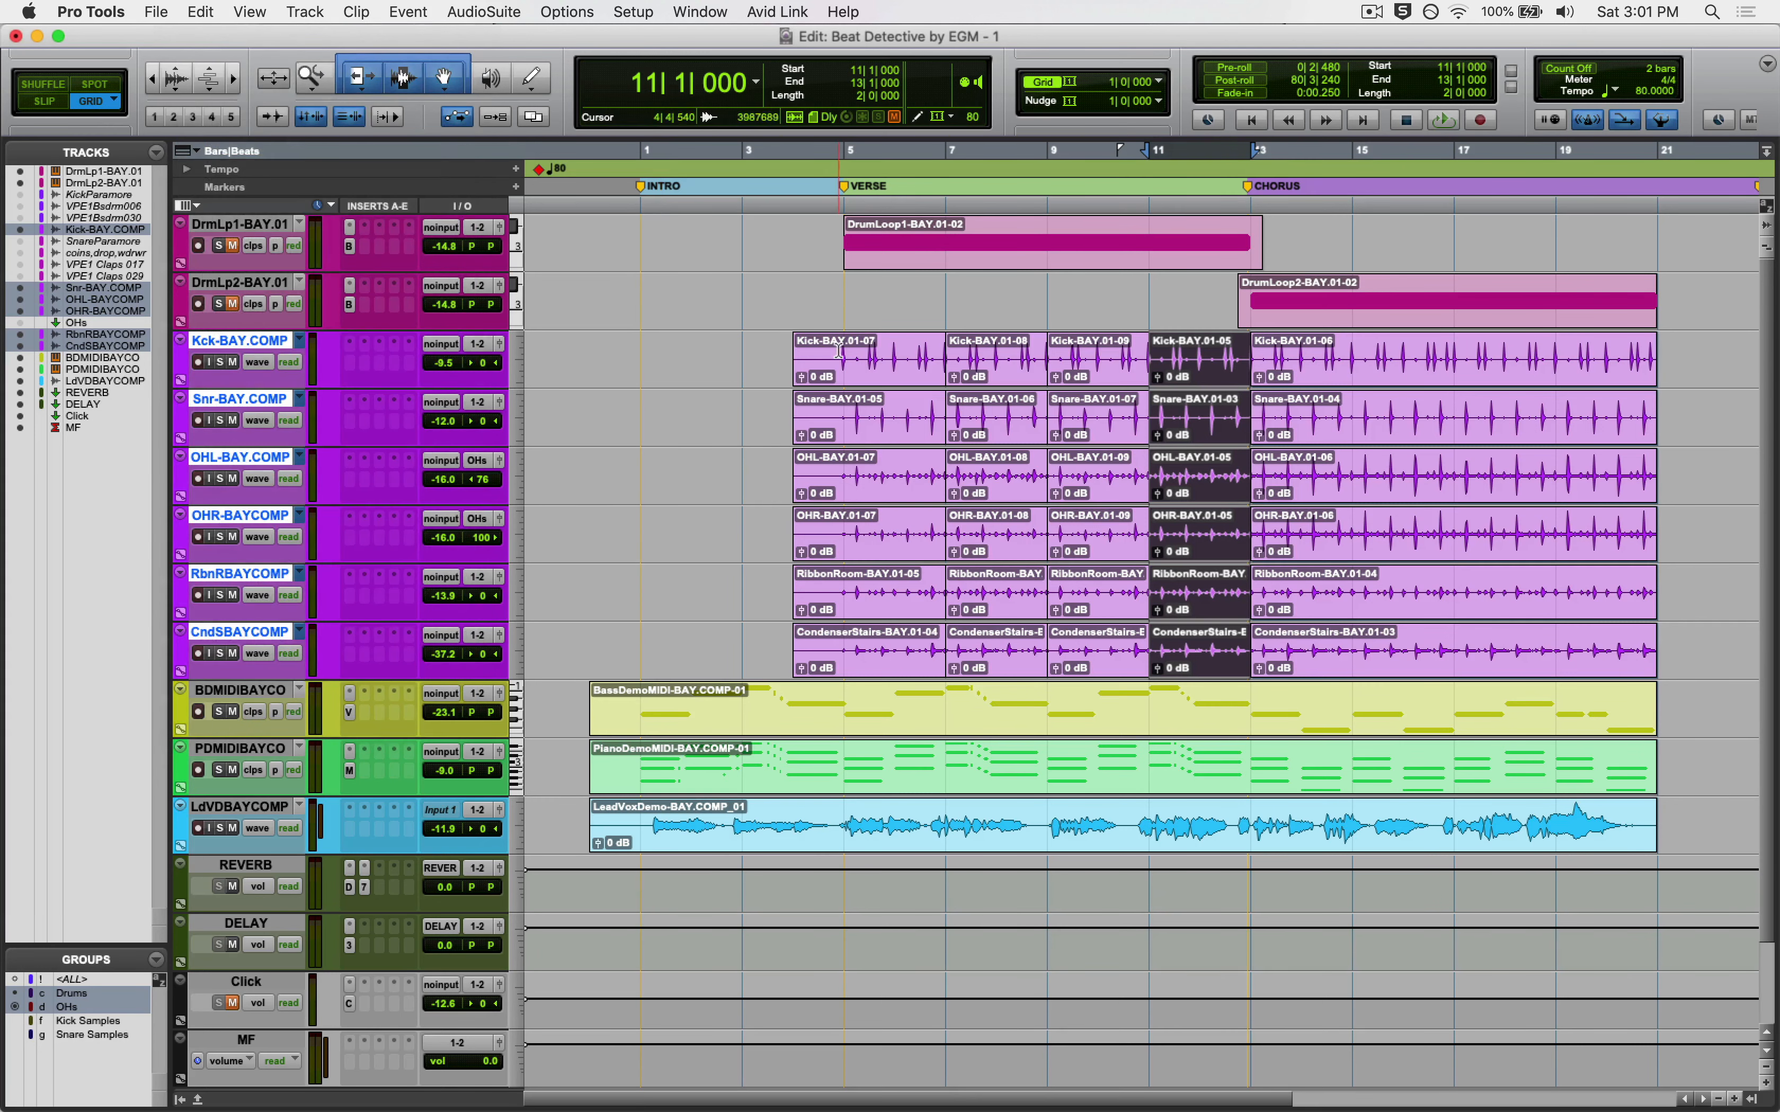
drag(838, 349, 946, 352)
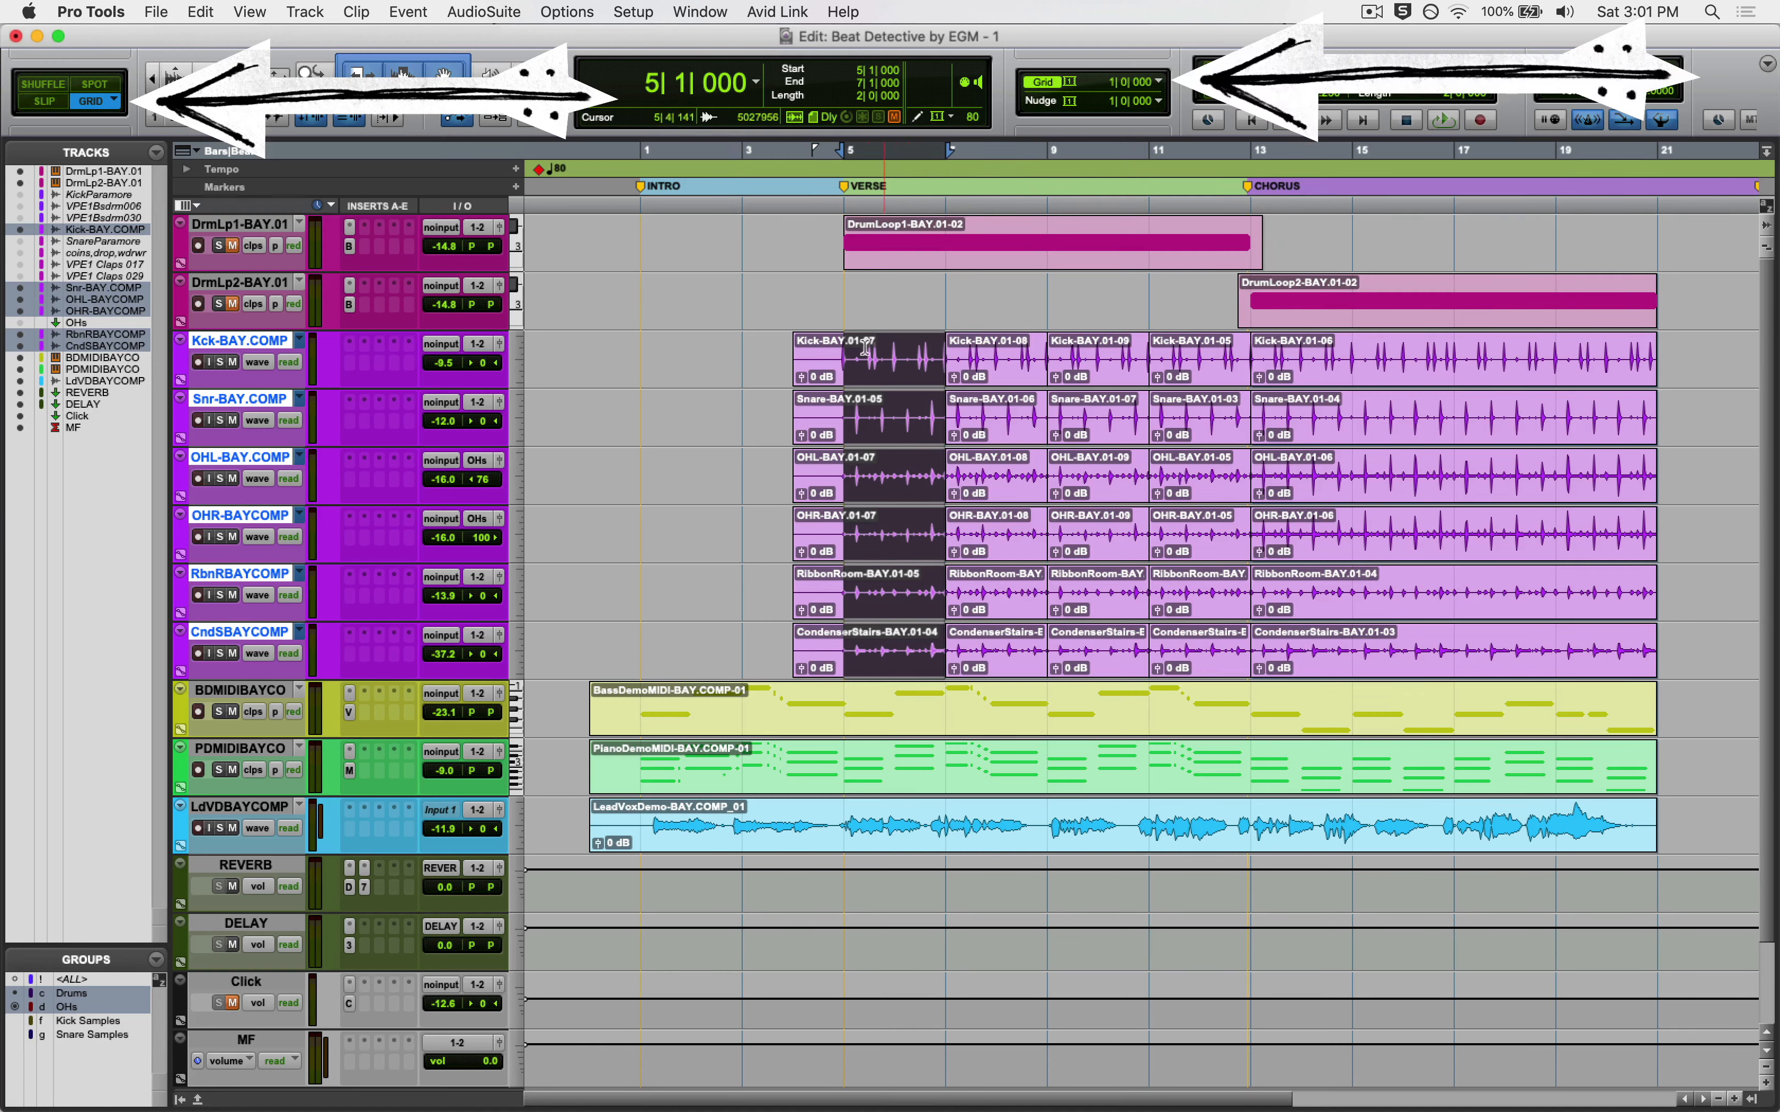
click(845, 348)
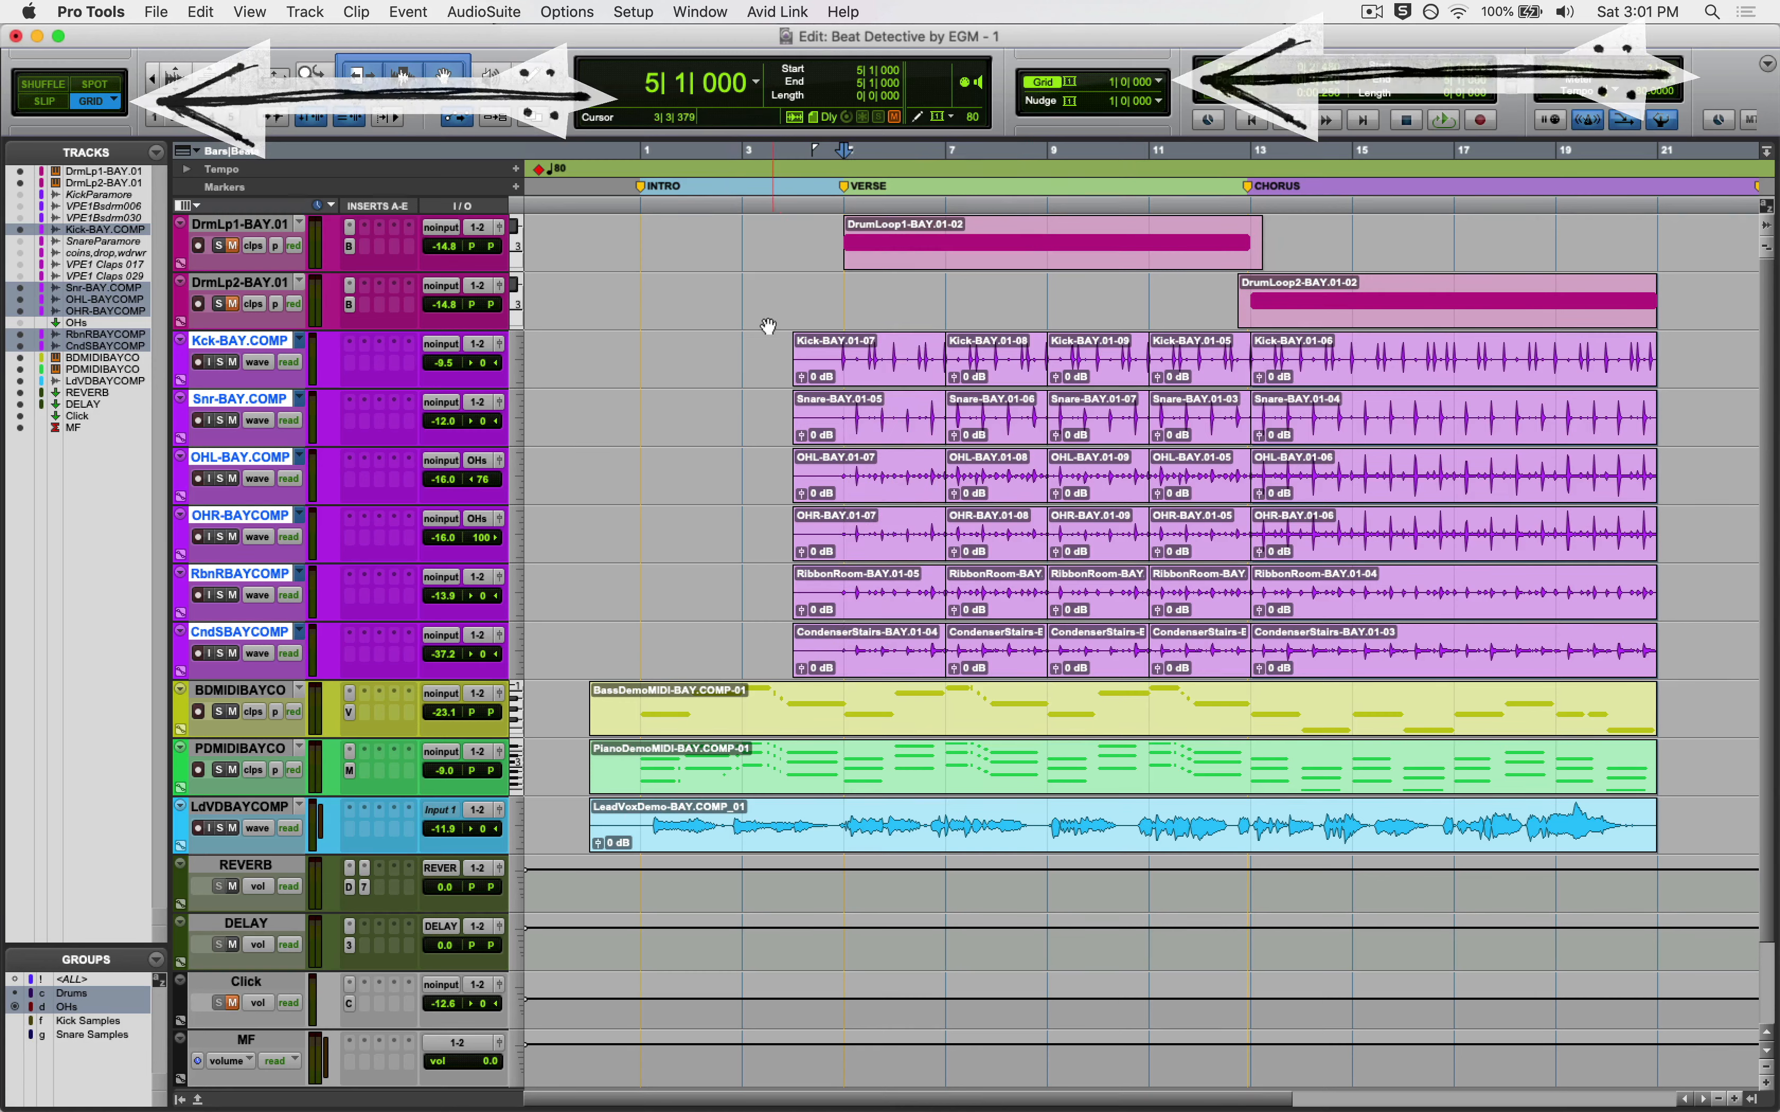
click(210, 9)
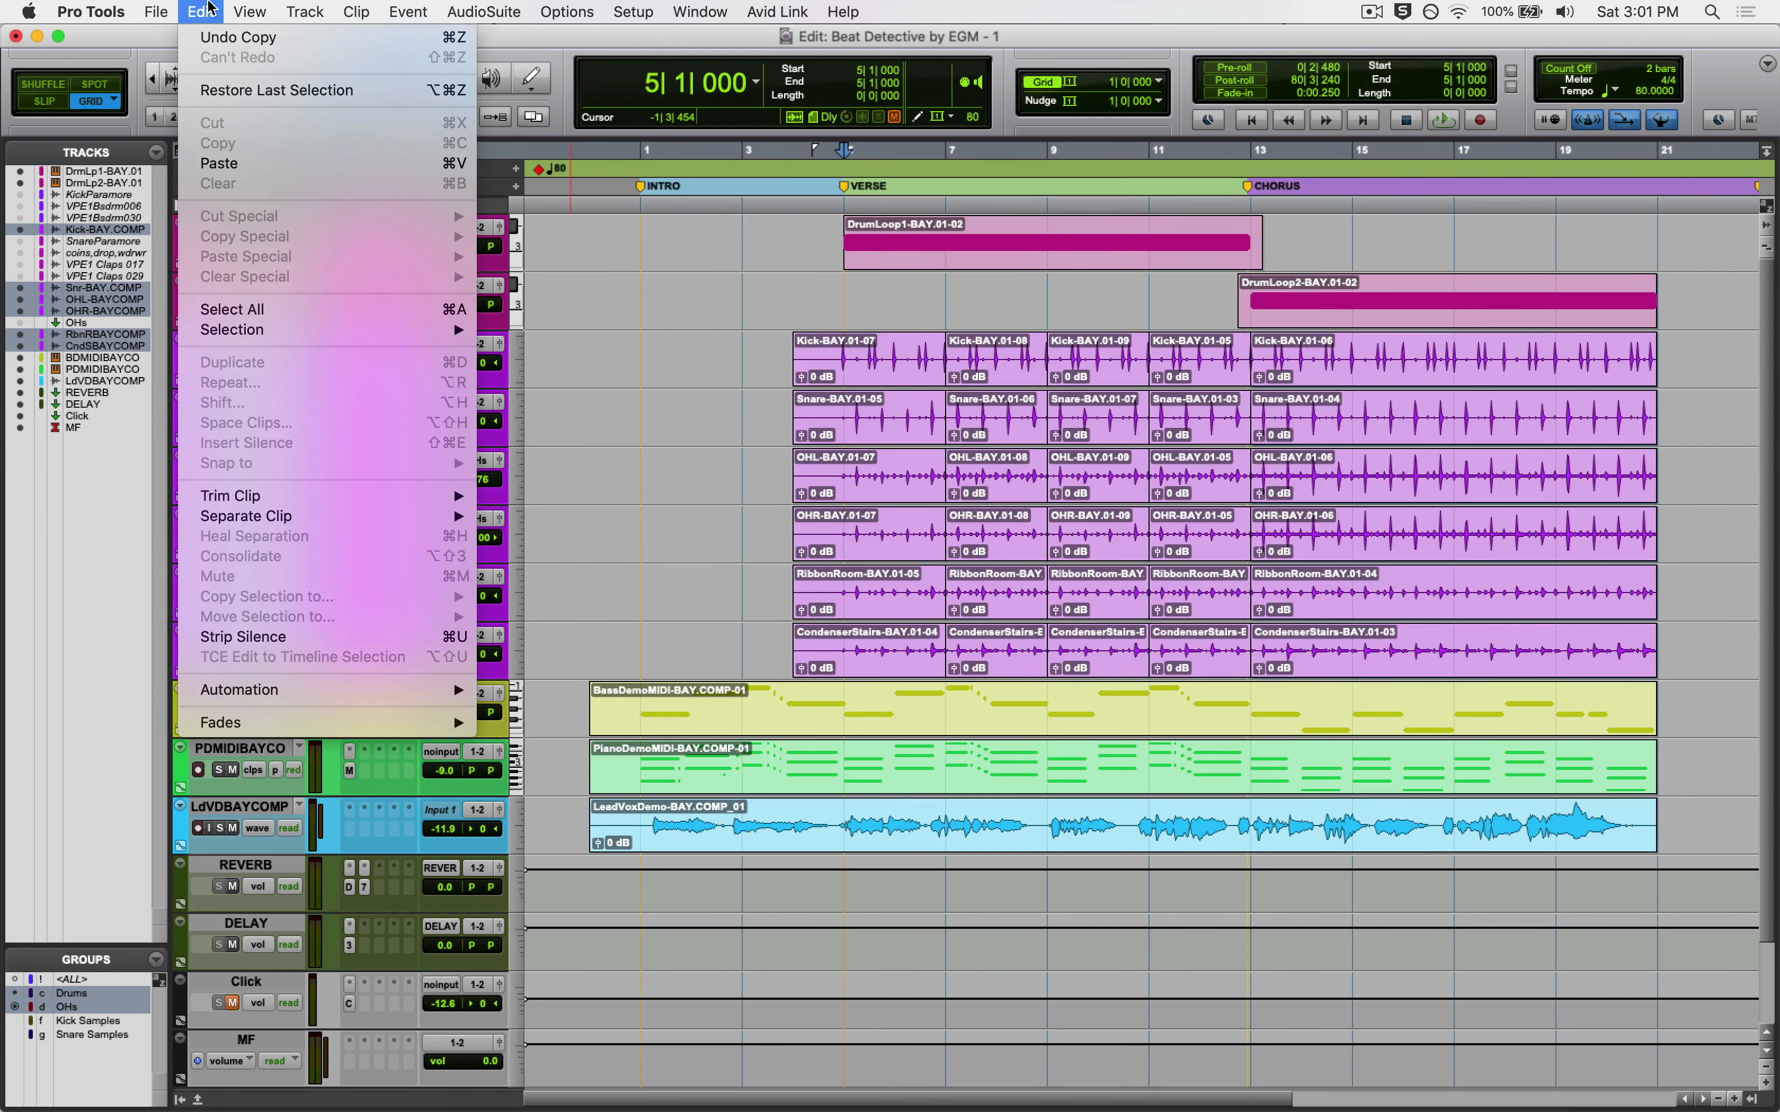
click(220, 163)
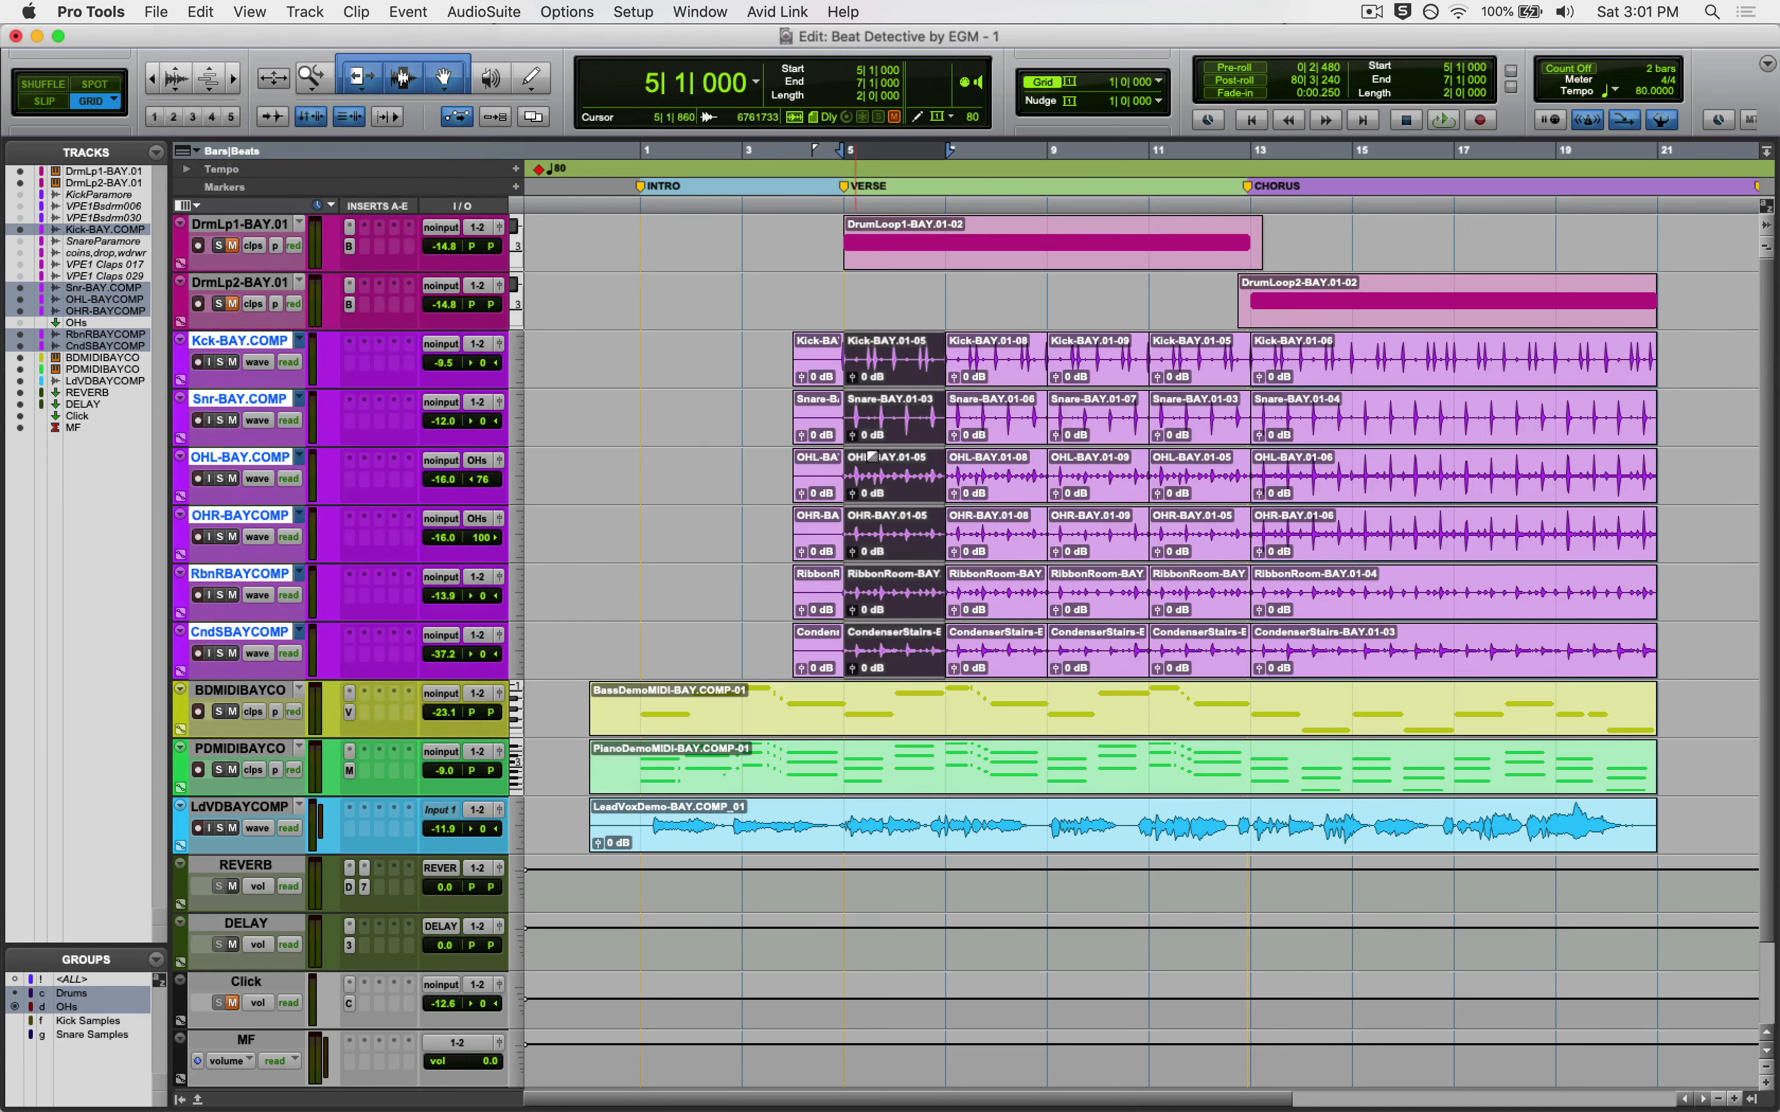
click(1213, 434)
click(985, 434)
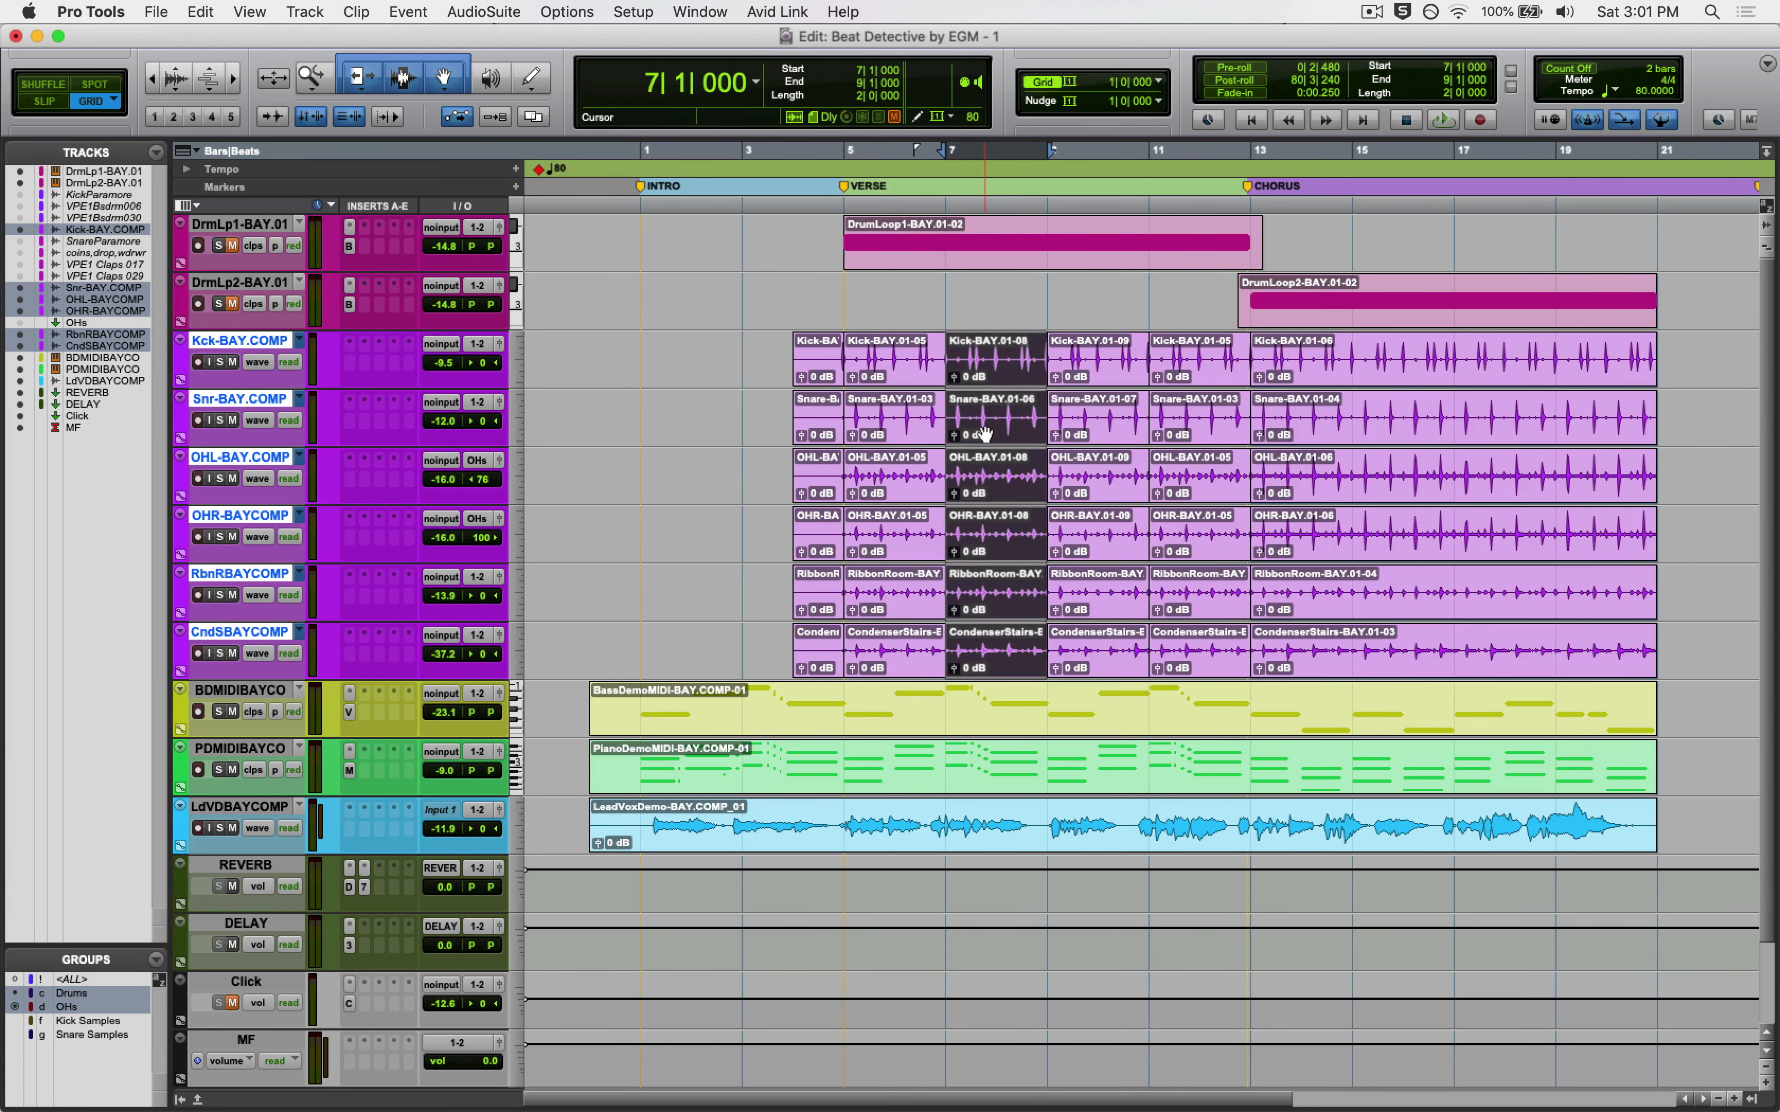
click(1086, 433)
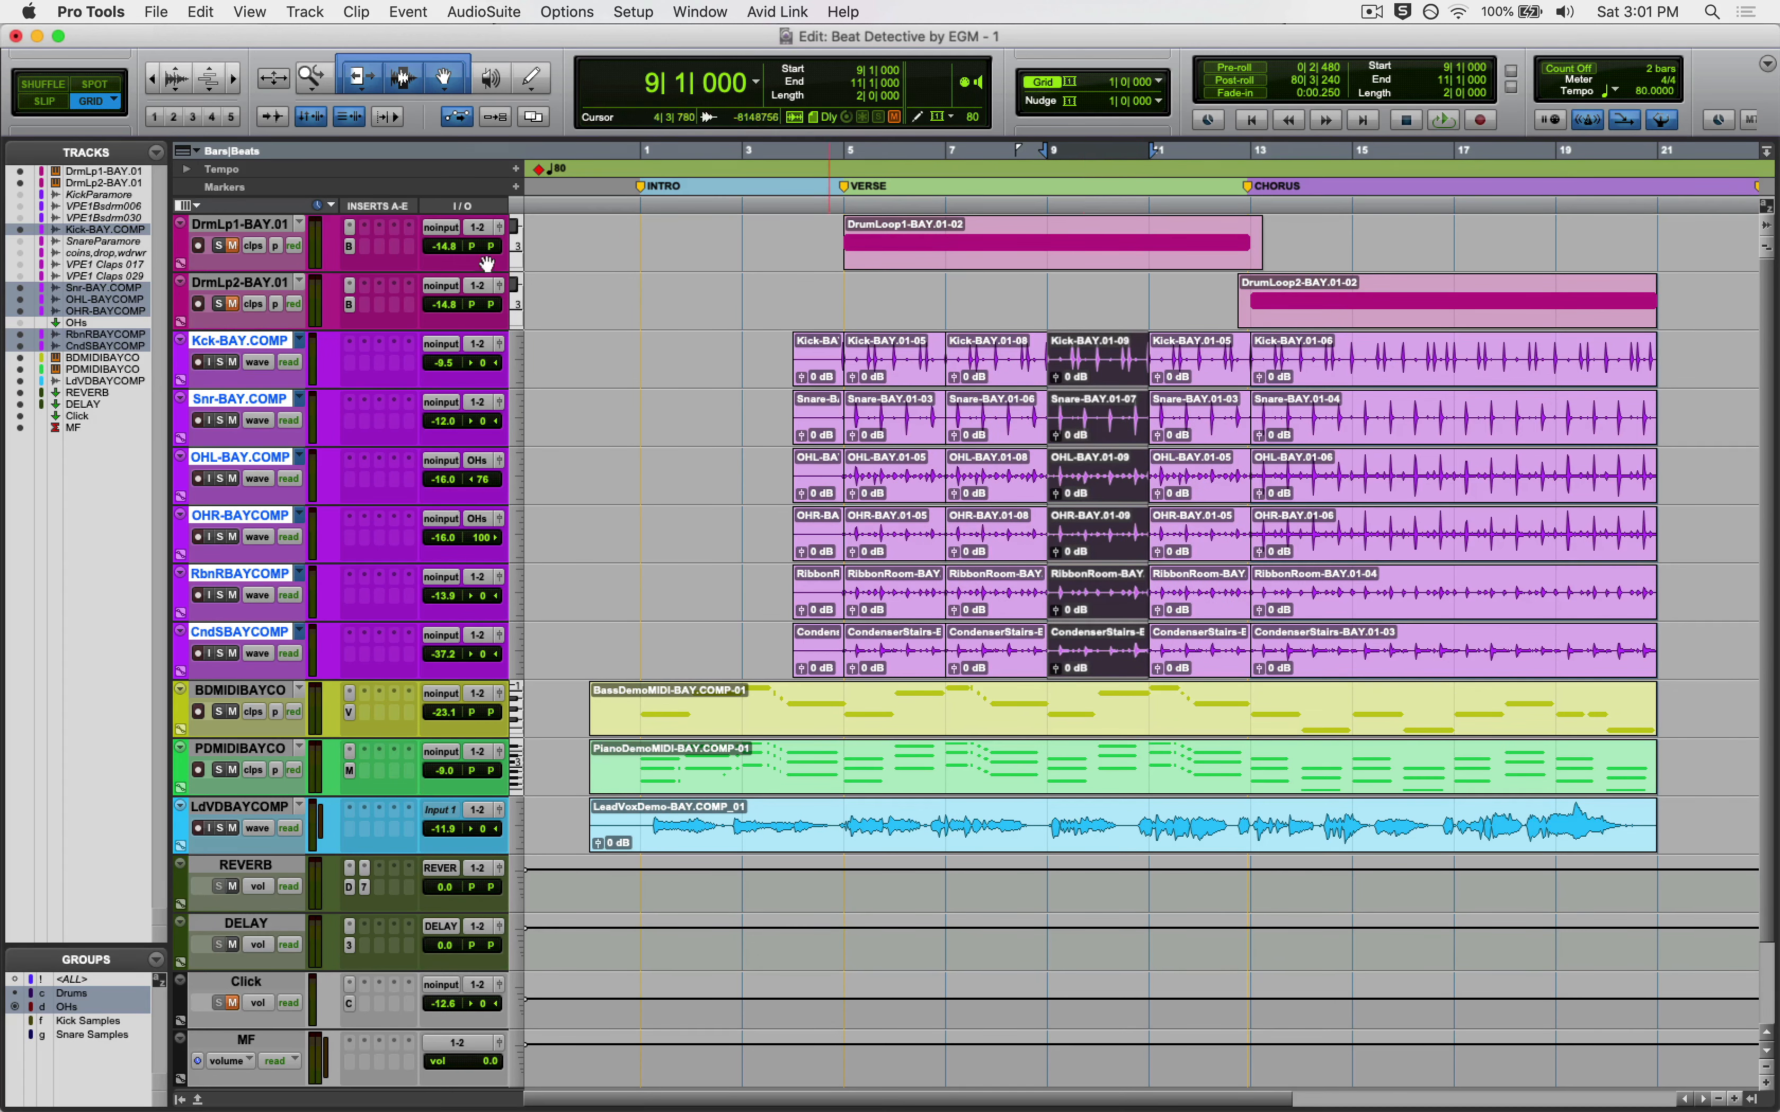
click(210, 12)
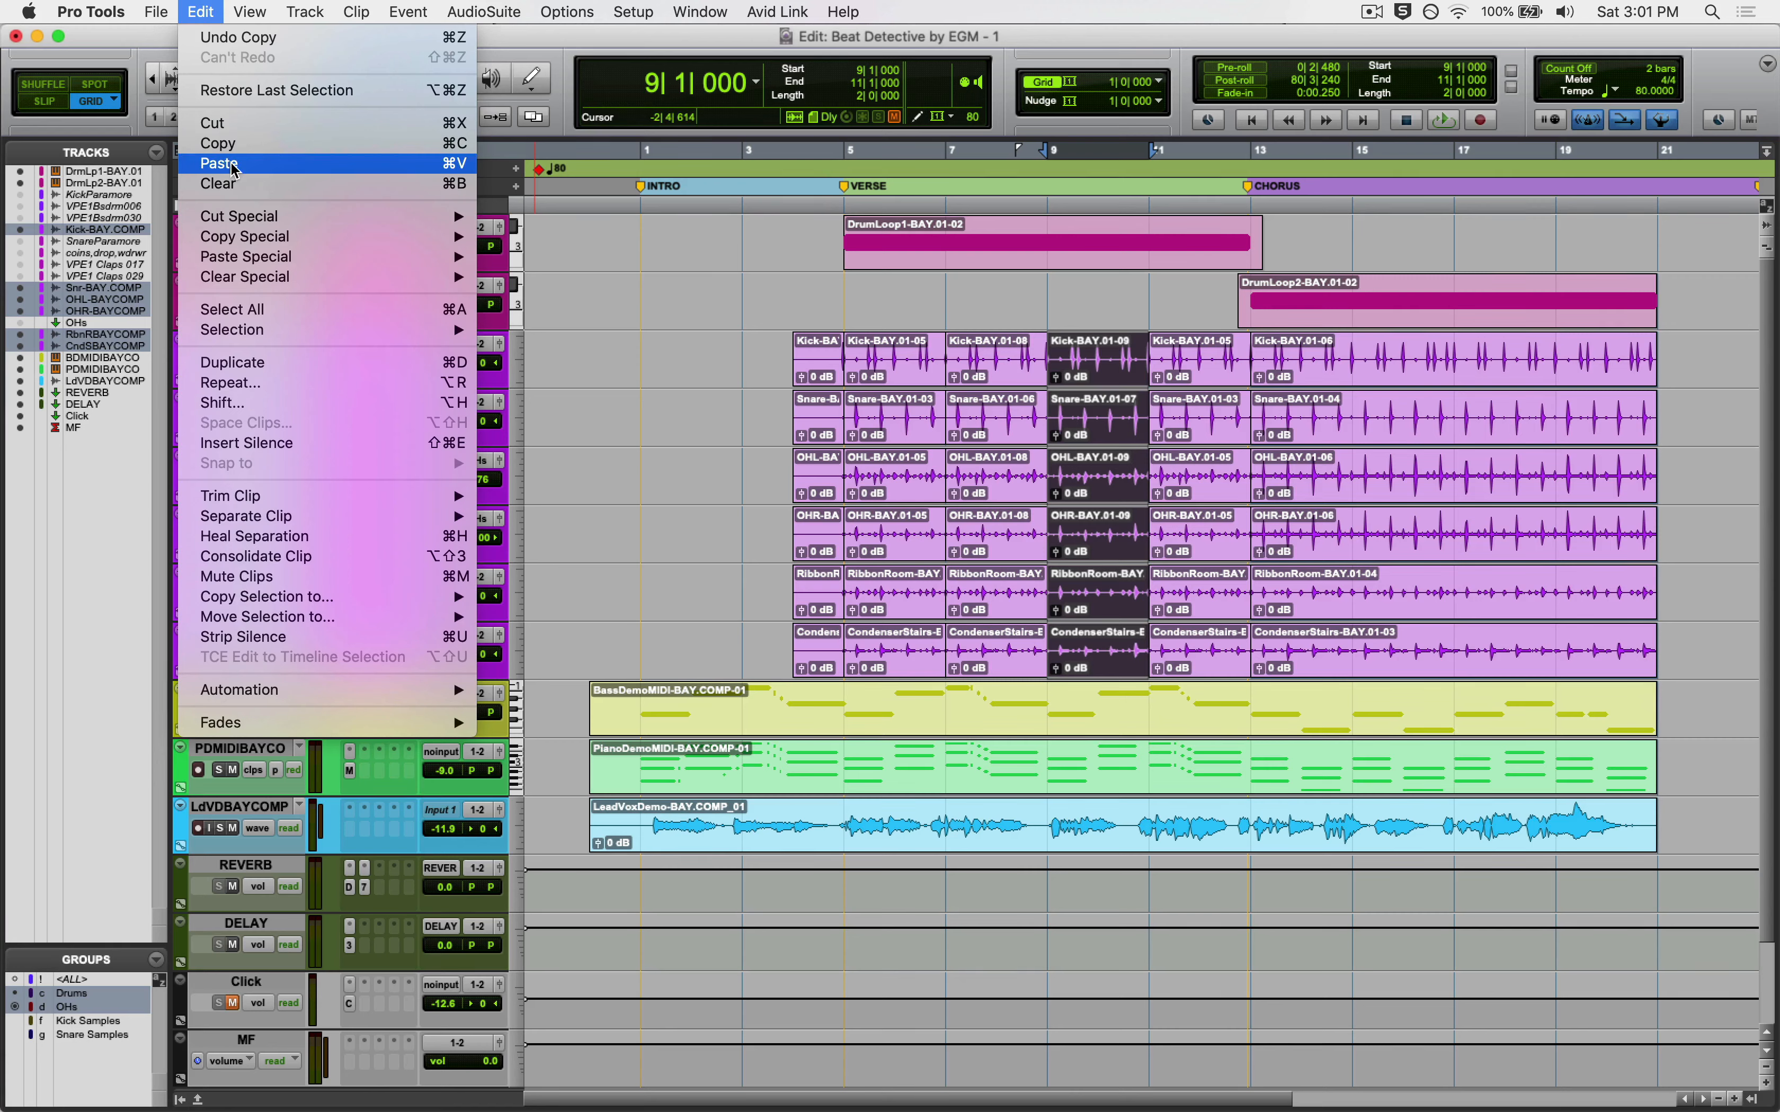
click(210, 9)
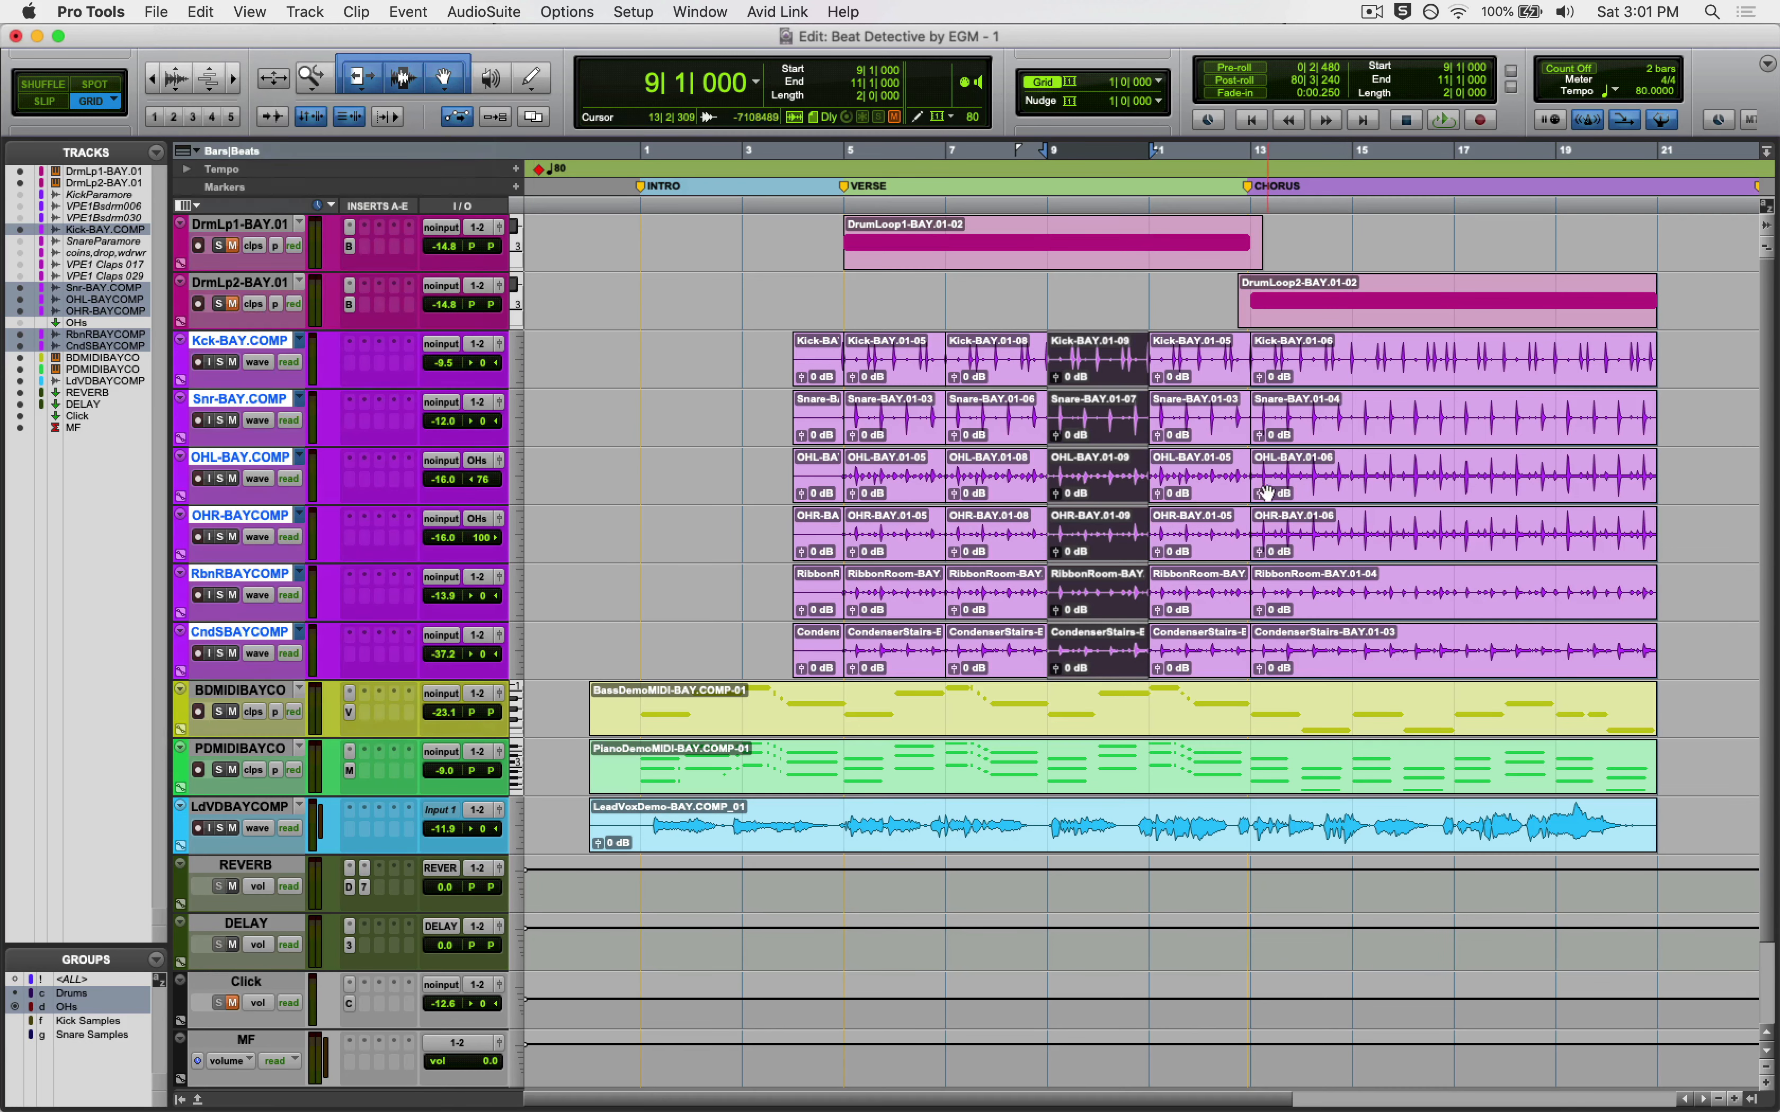
Replace the drum clips at bars 9 to 11 with a copy of the clips at bars 11 to 13
click(1216, 434)
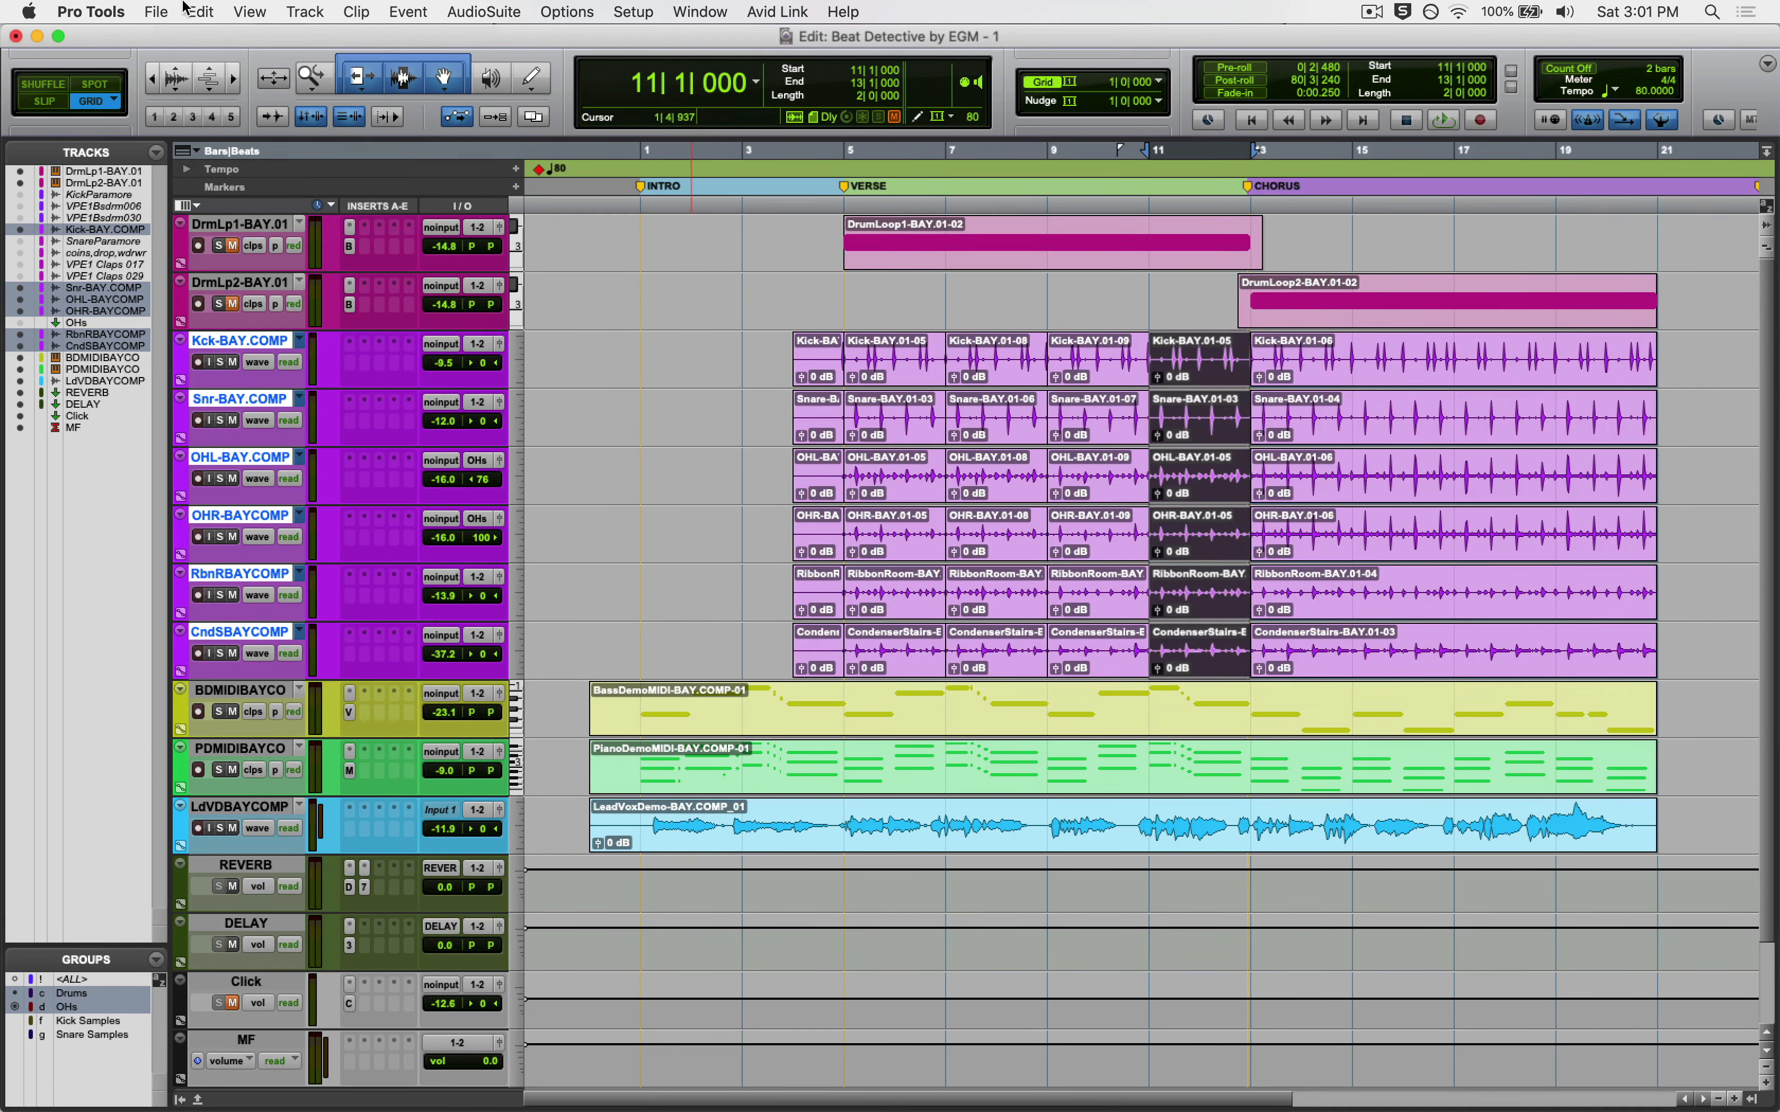
click(211, 10)
click(234, 144)
click(1112, 429)
click(214, 9)
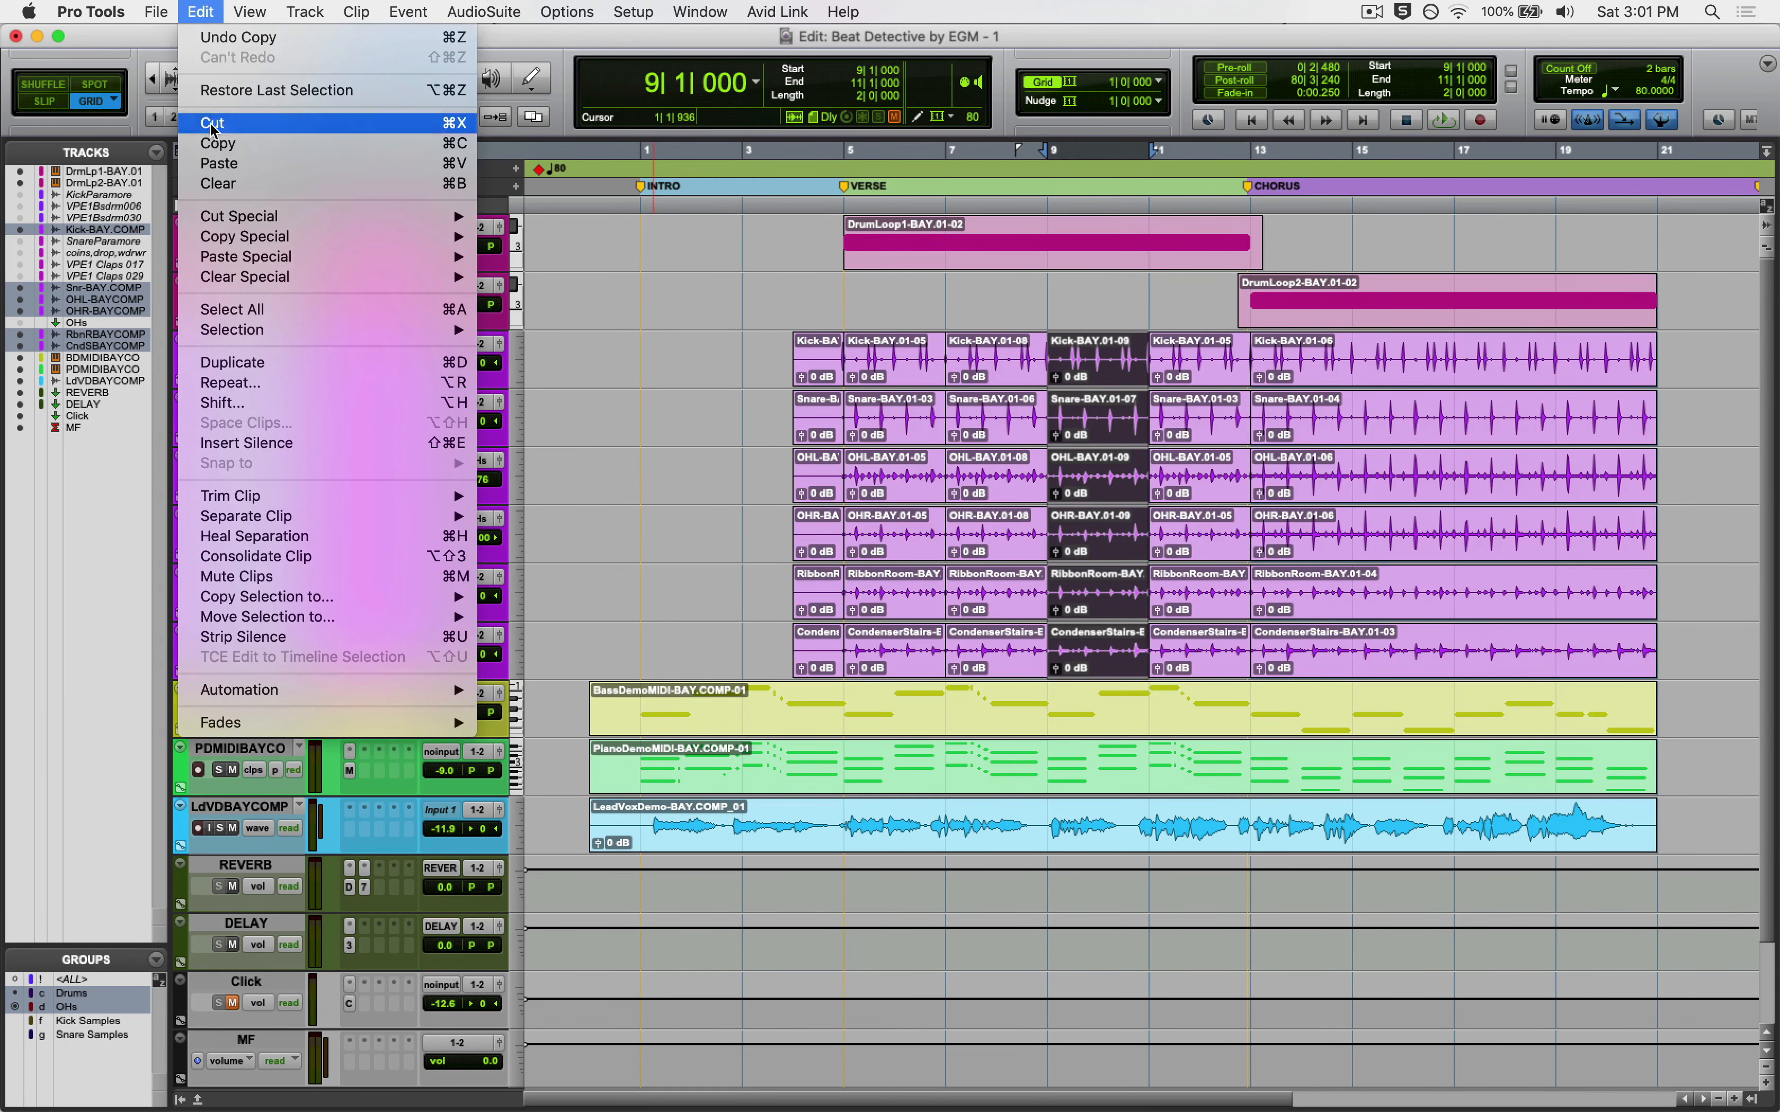
click(219, 163)
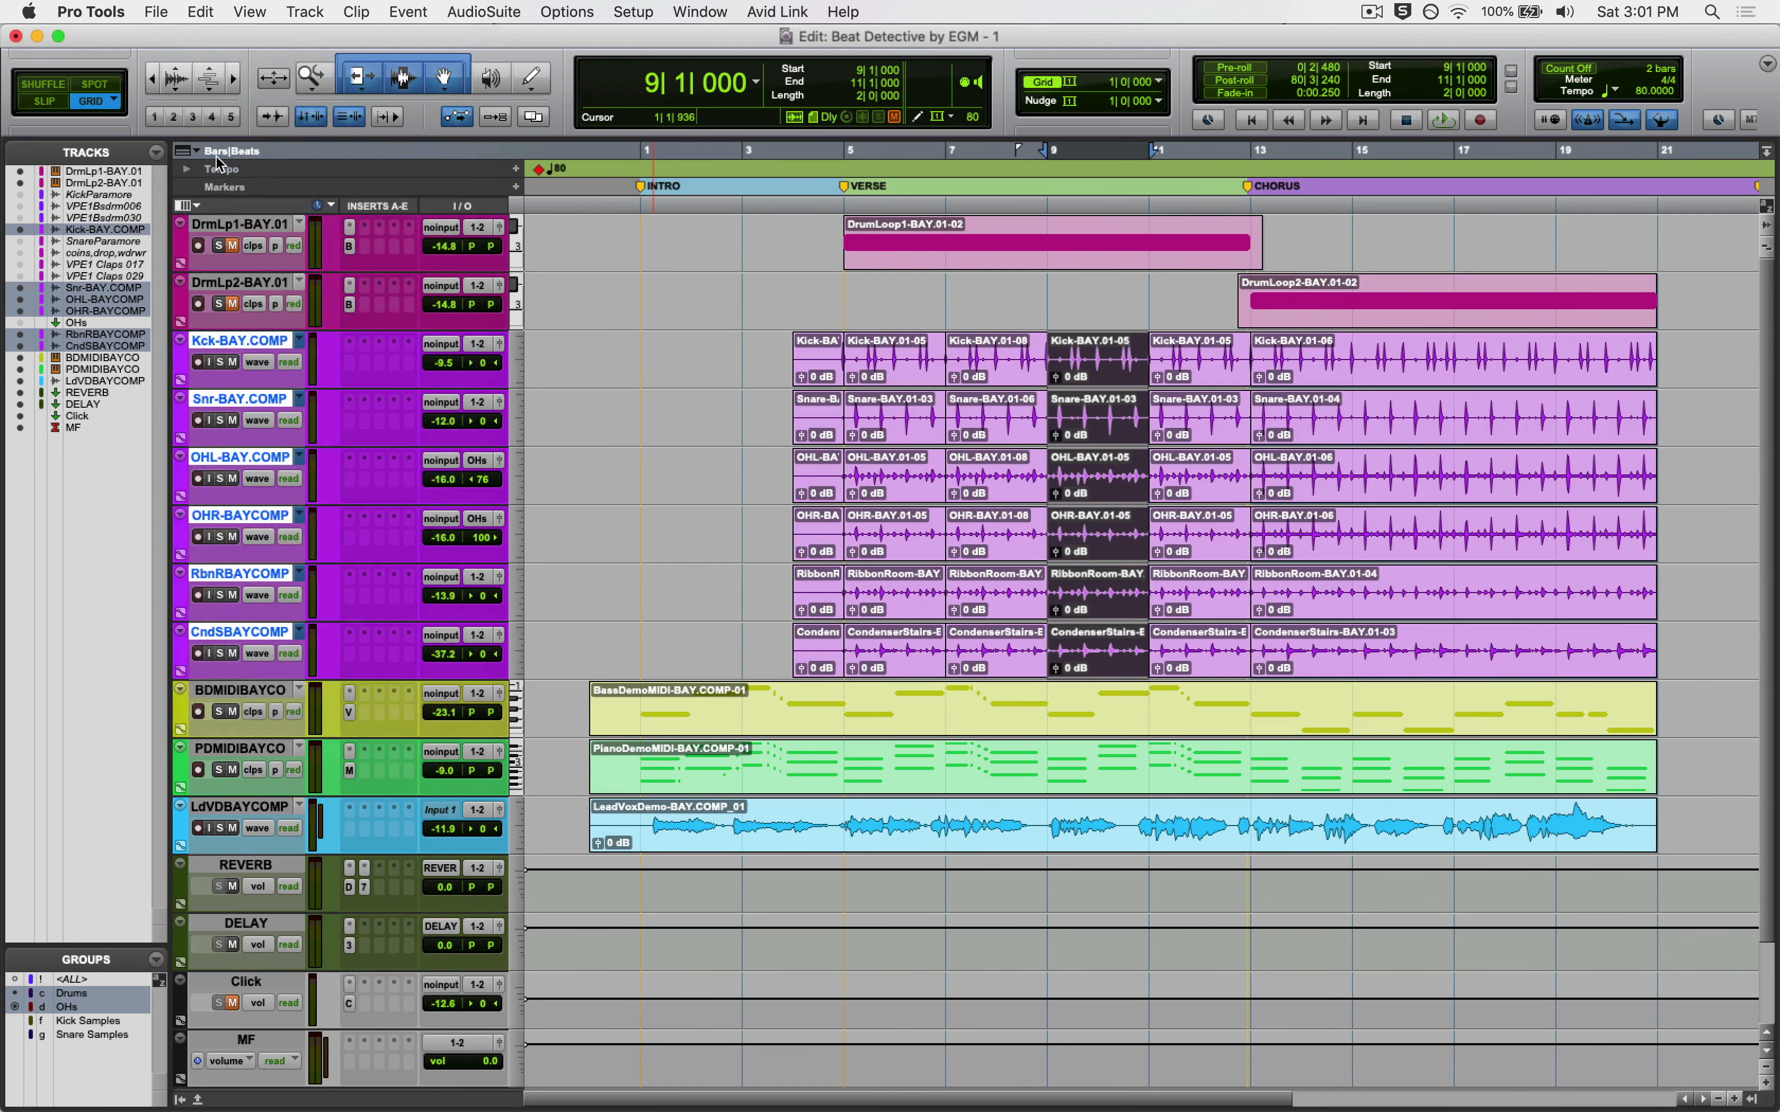
Play the session from bar 4 to audition the pasted drum sections
click(816, 343)
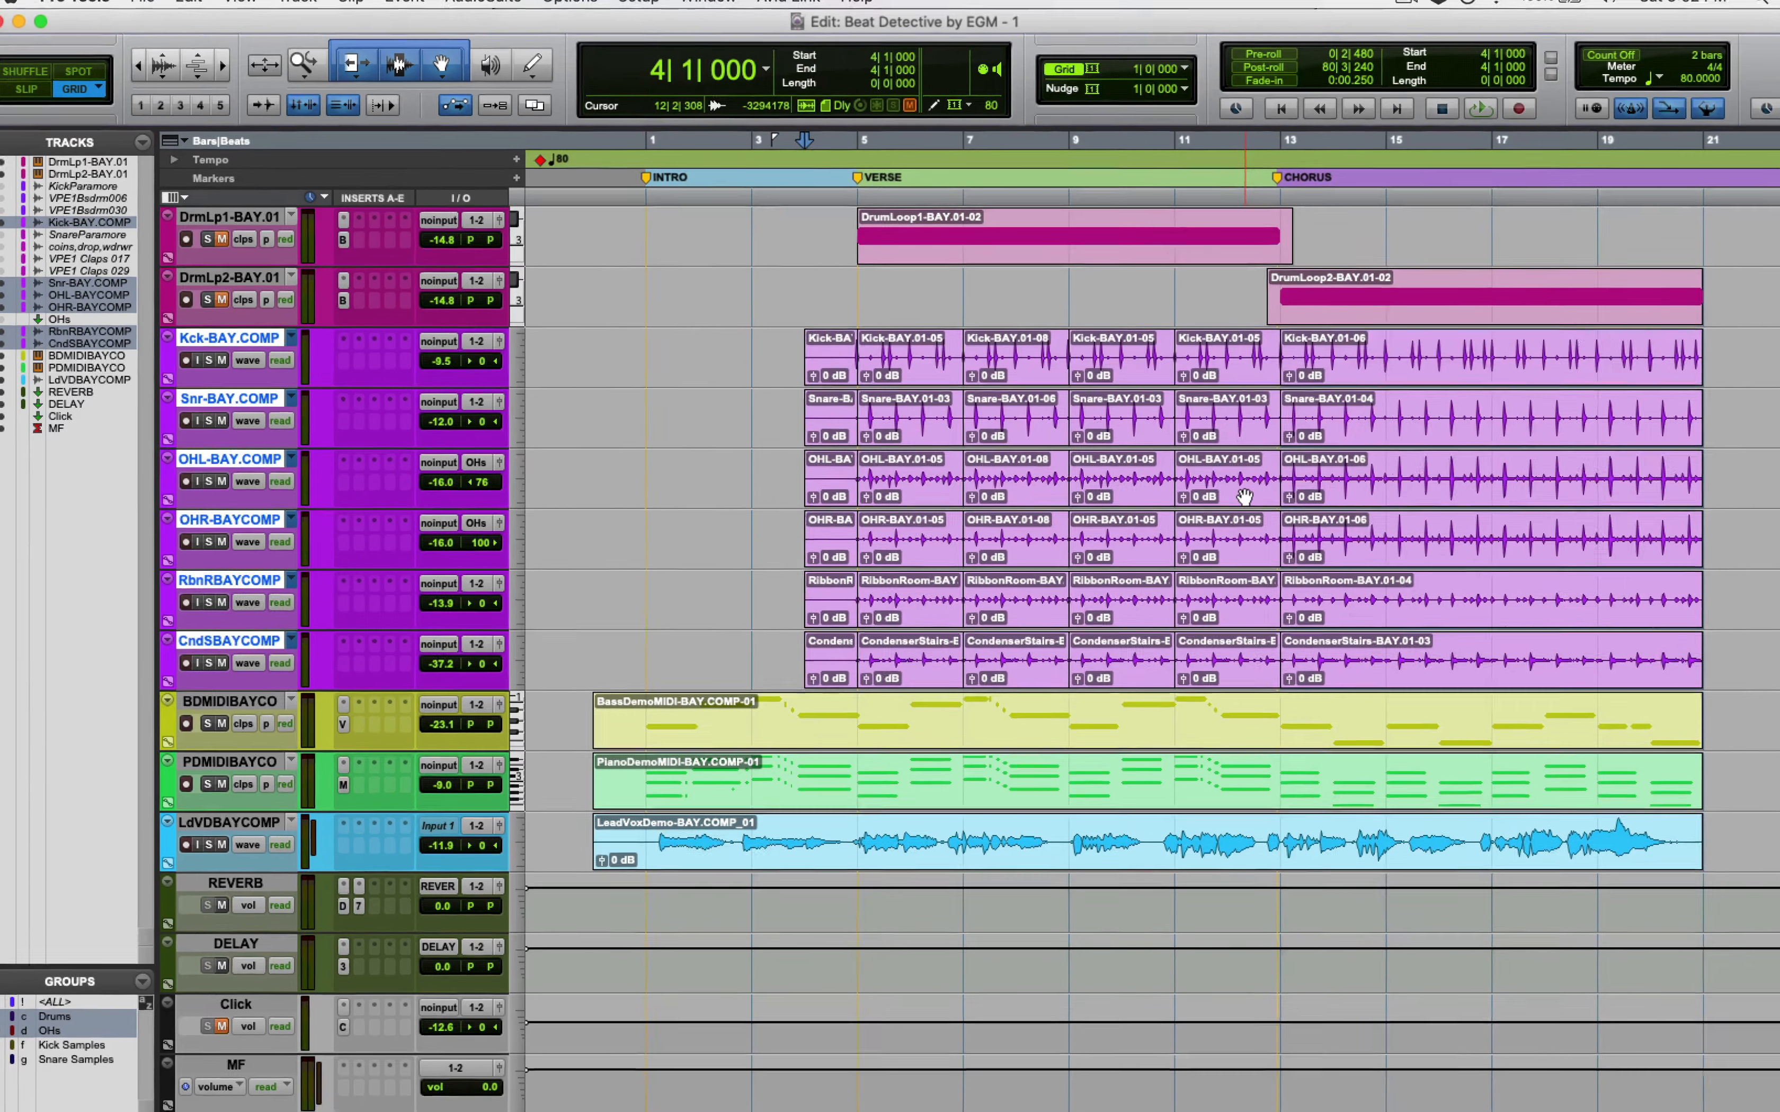
key(space)
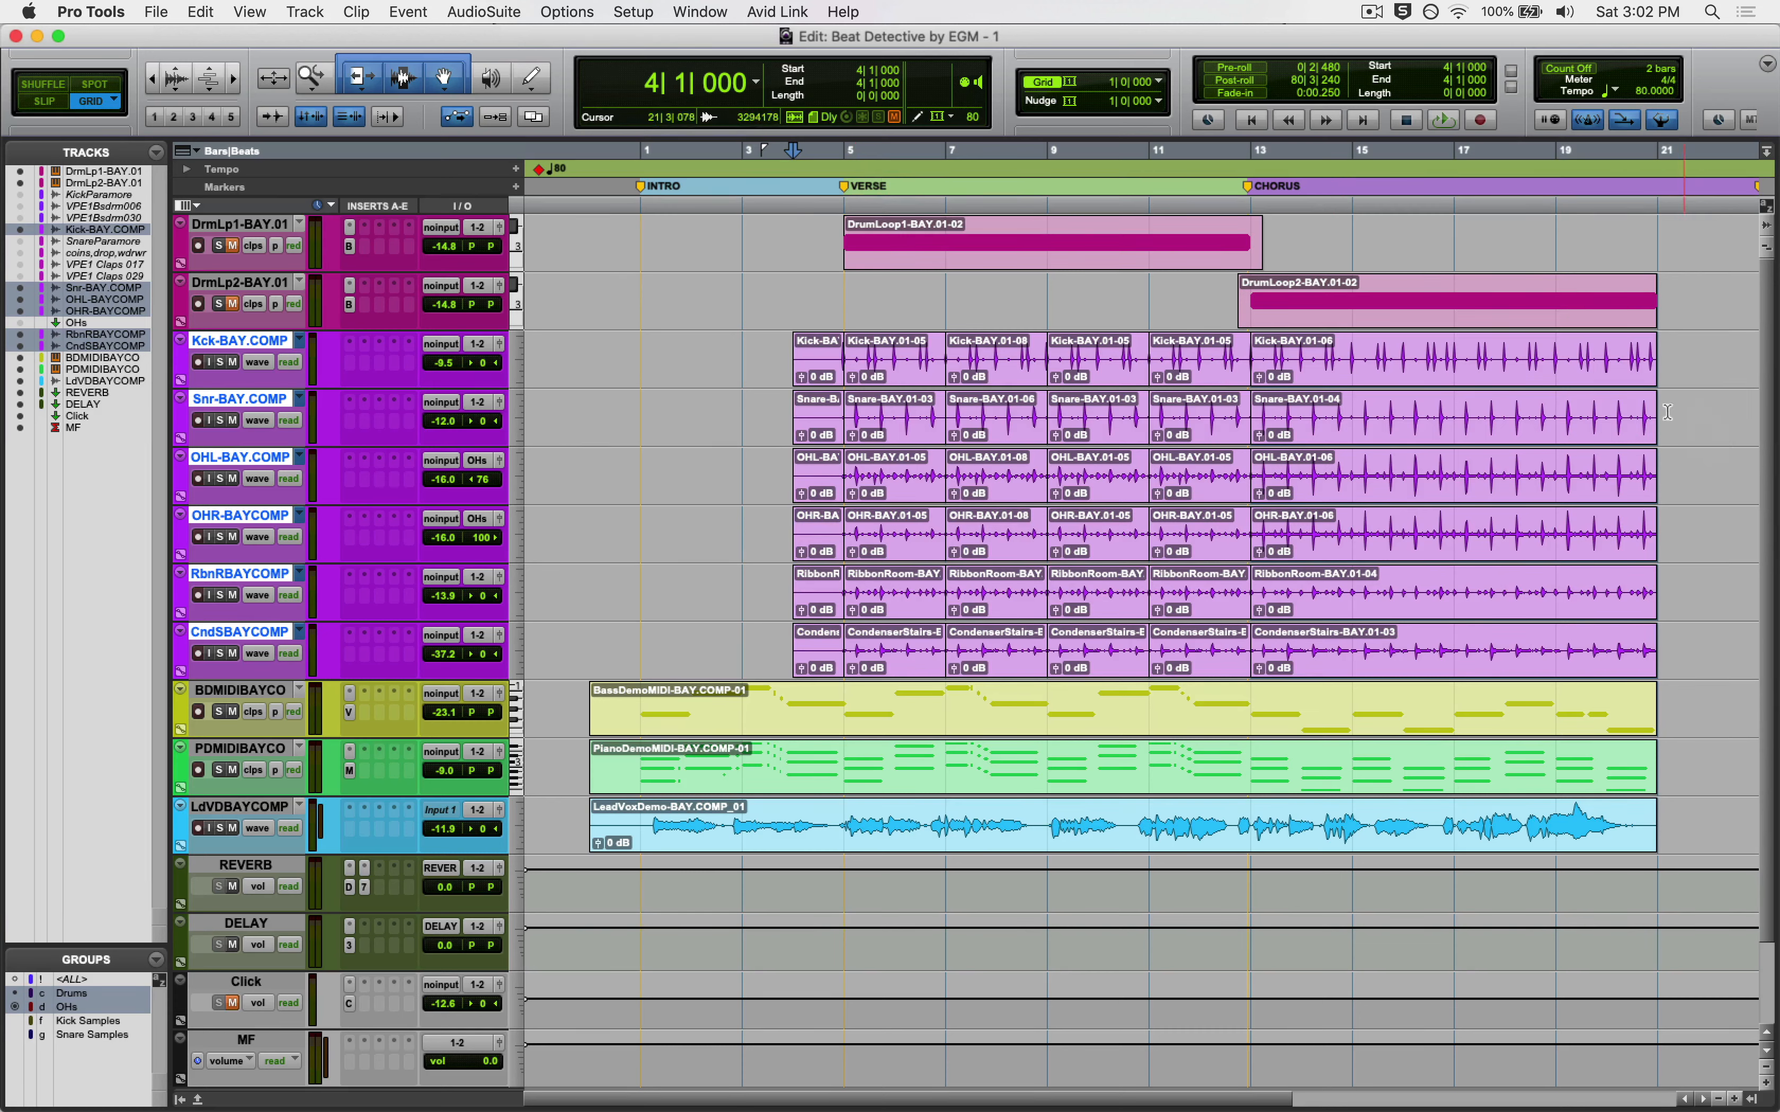
Extend the start of the drum clips at bar 5 back to 4|4|880 so the early kick hit is included
click(873, 425)
key(super+])
key(super+])
key(super+])
key(super+])
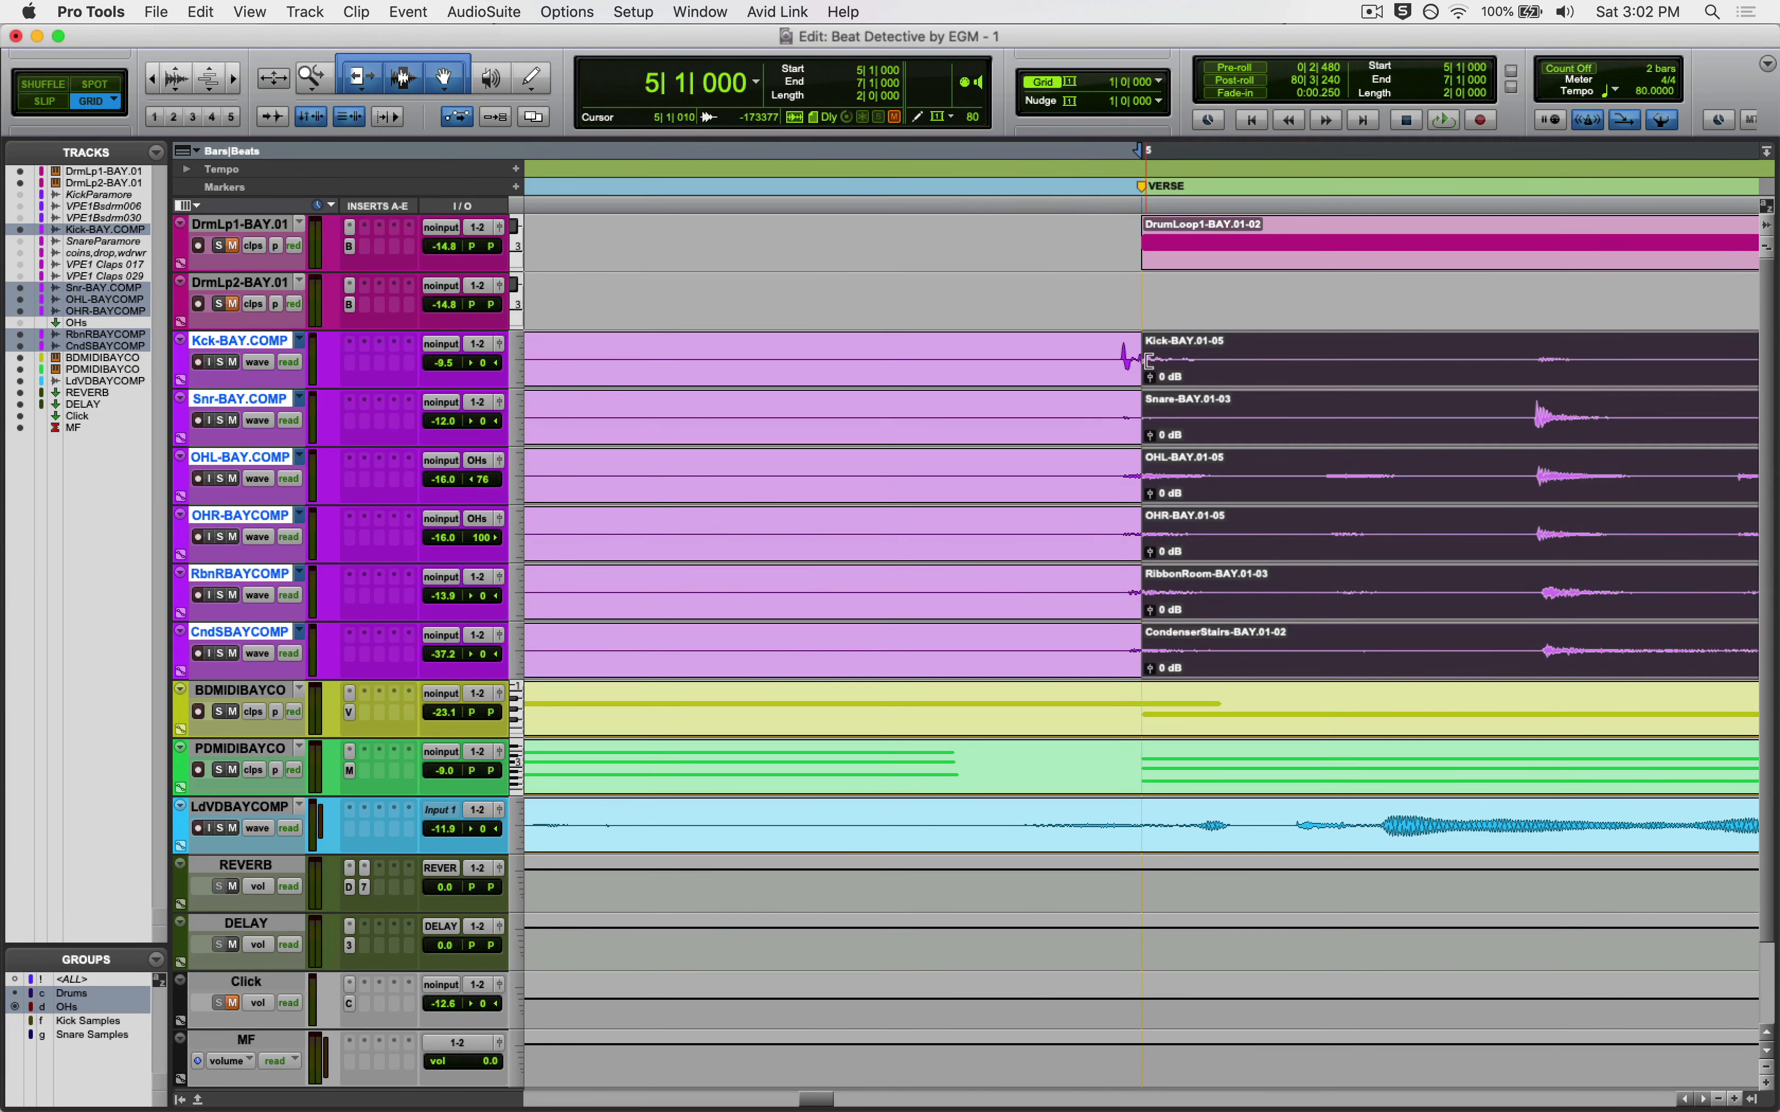
drag(1149, 360, 1113, 369)
key(super+[)
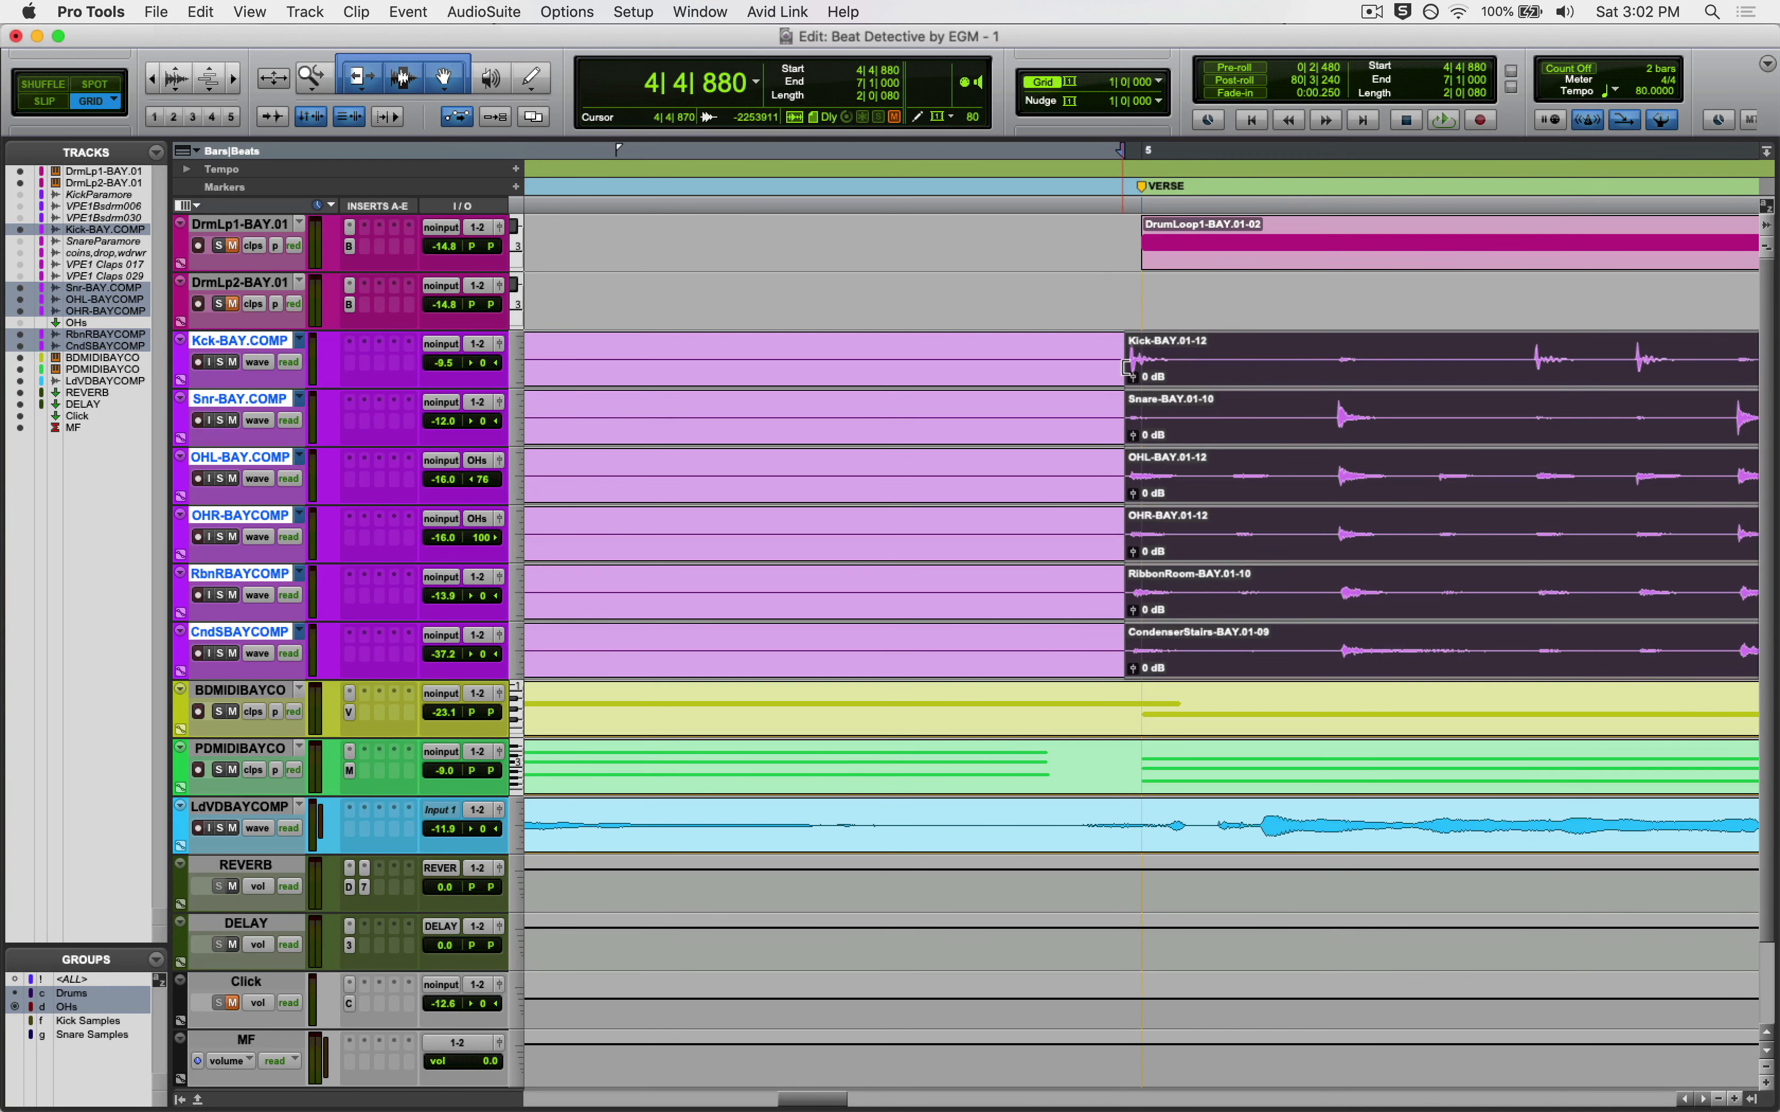
Extend the drum clip starts at bars 7, 9, 11 and 13 slightly ahead of their downbeats, with the chorus clips starting at 12|4|869
key(super+z)
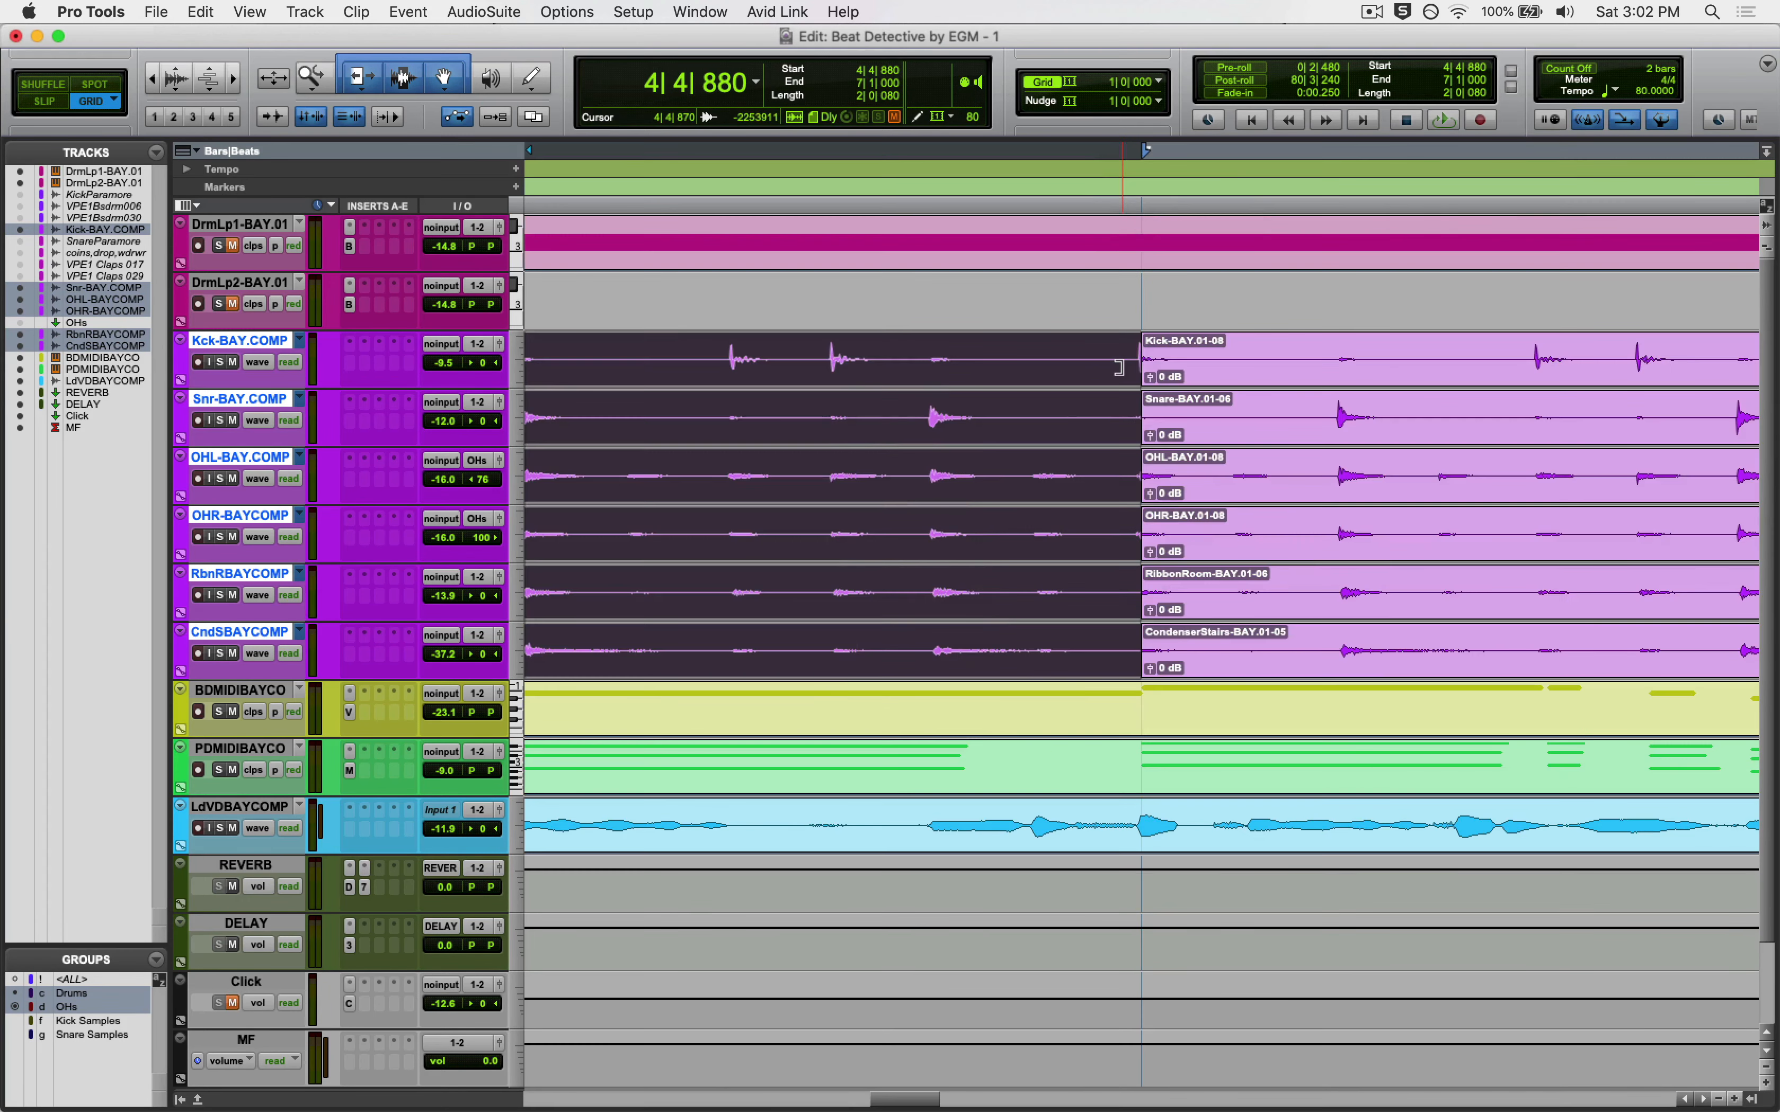
drag(1149, 358, 1125, 361)
key(Right)
key(Right)
key(Right)
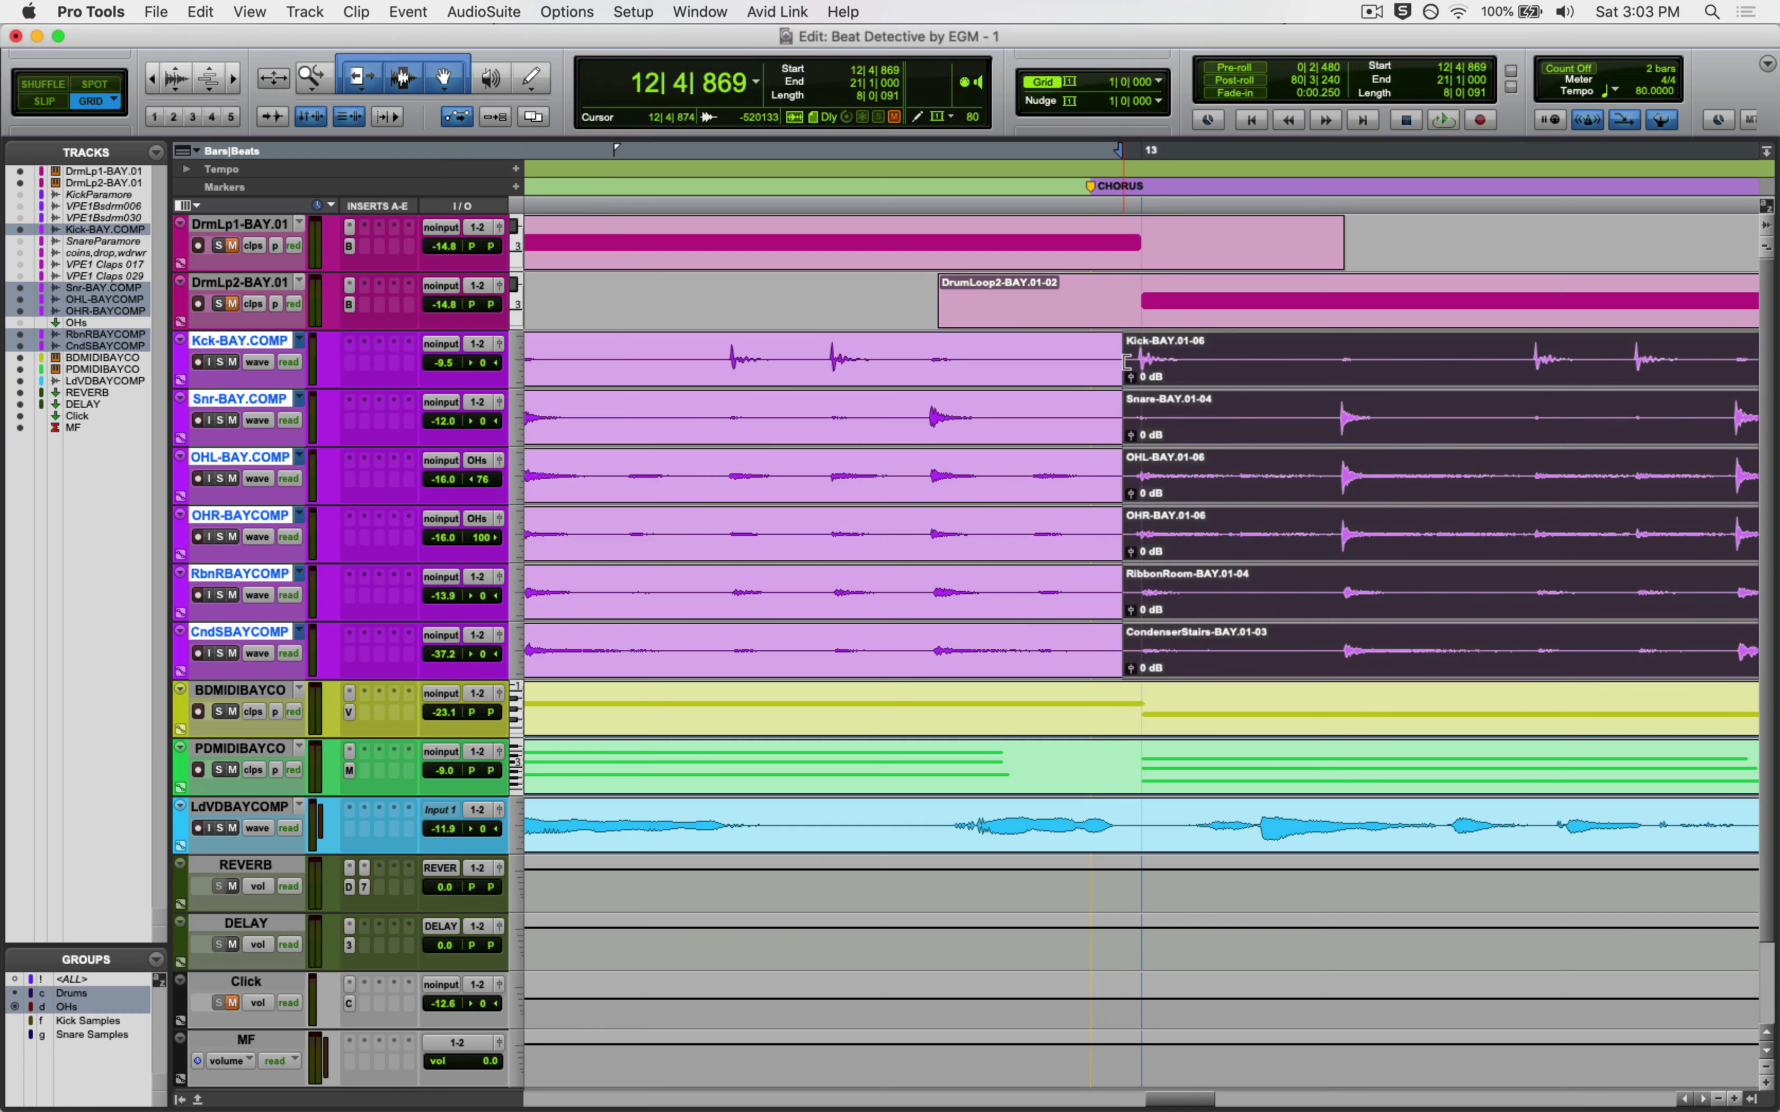
key(r)
key(r)
key(r)
key(r)
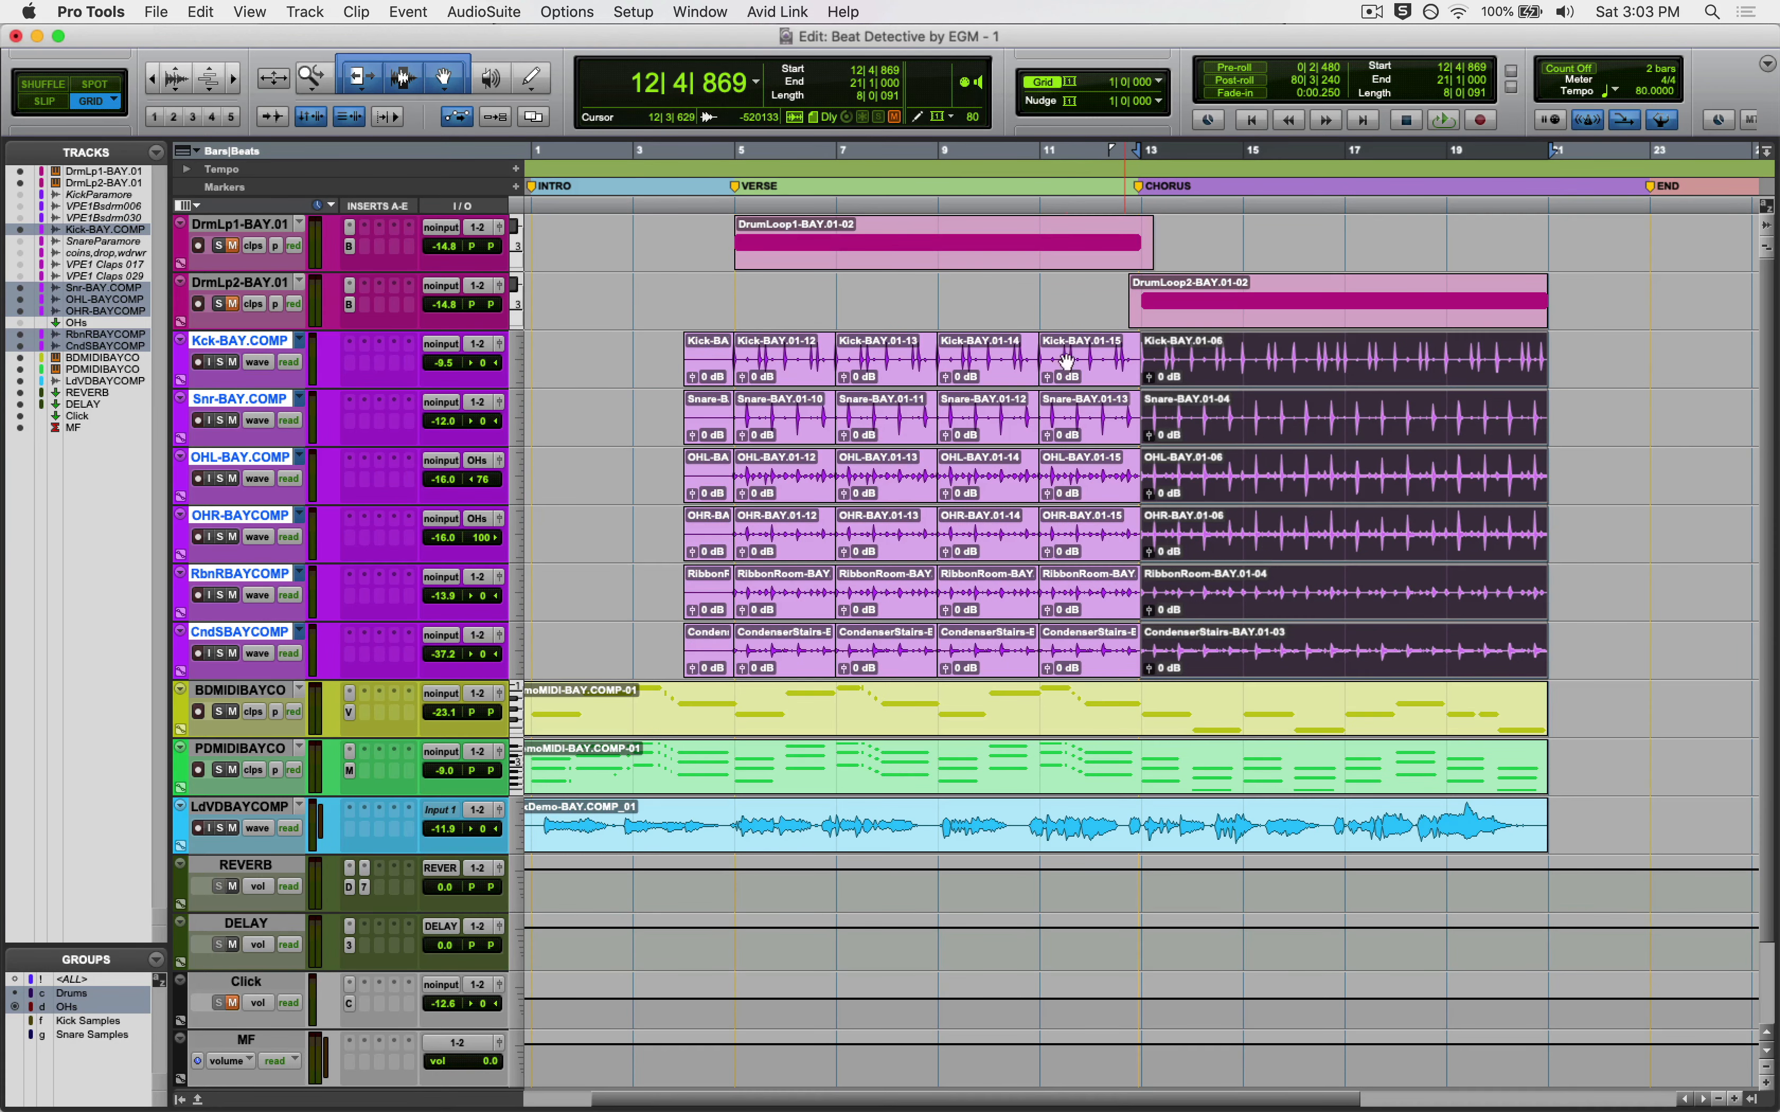
Duplicate the COMP playlists of the grouped drum tracks
click(660, 351)
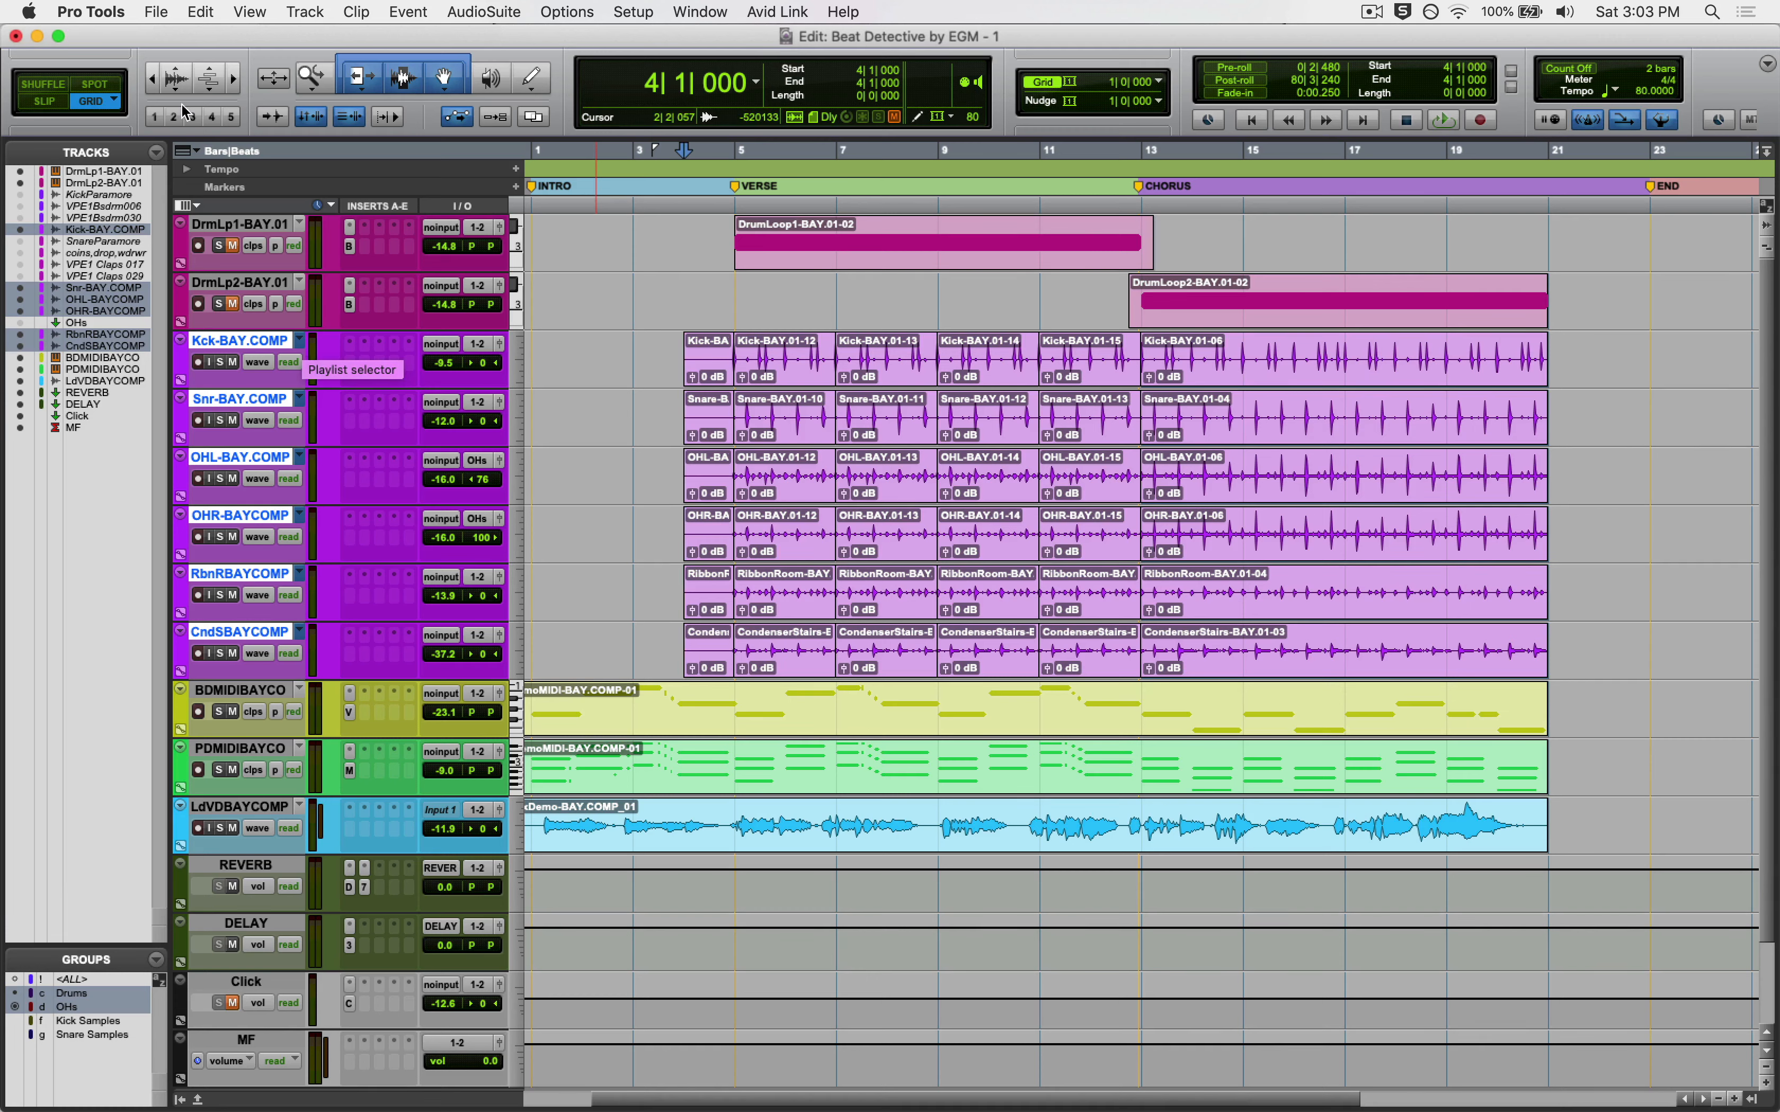
click(303, 342)
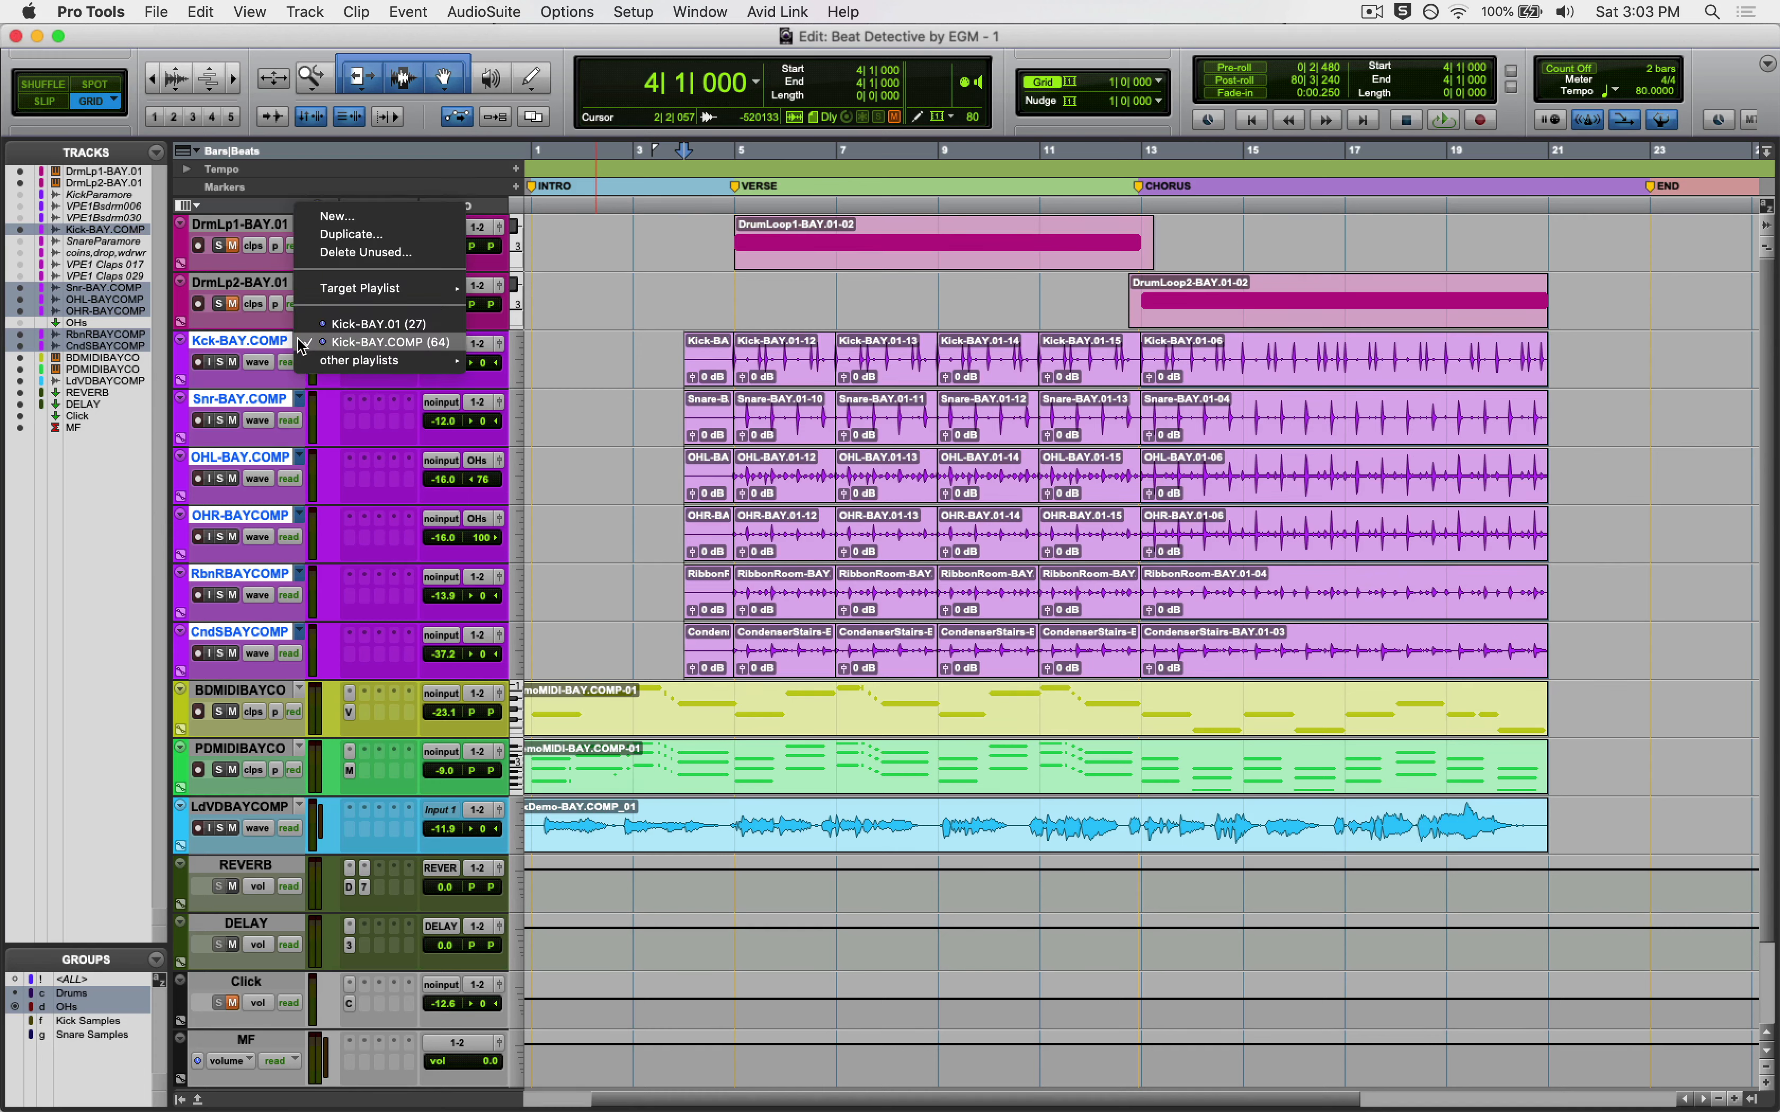
click(367, 234)
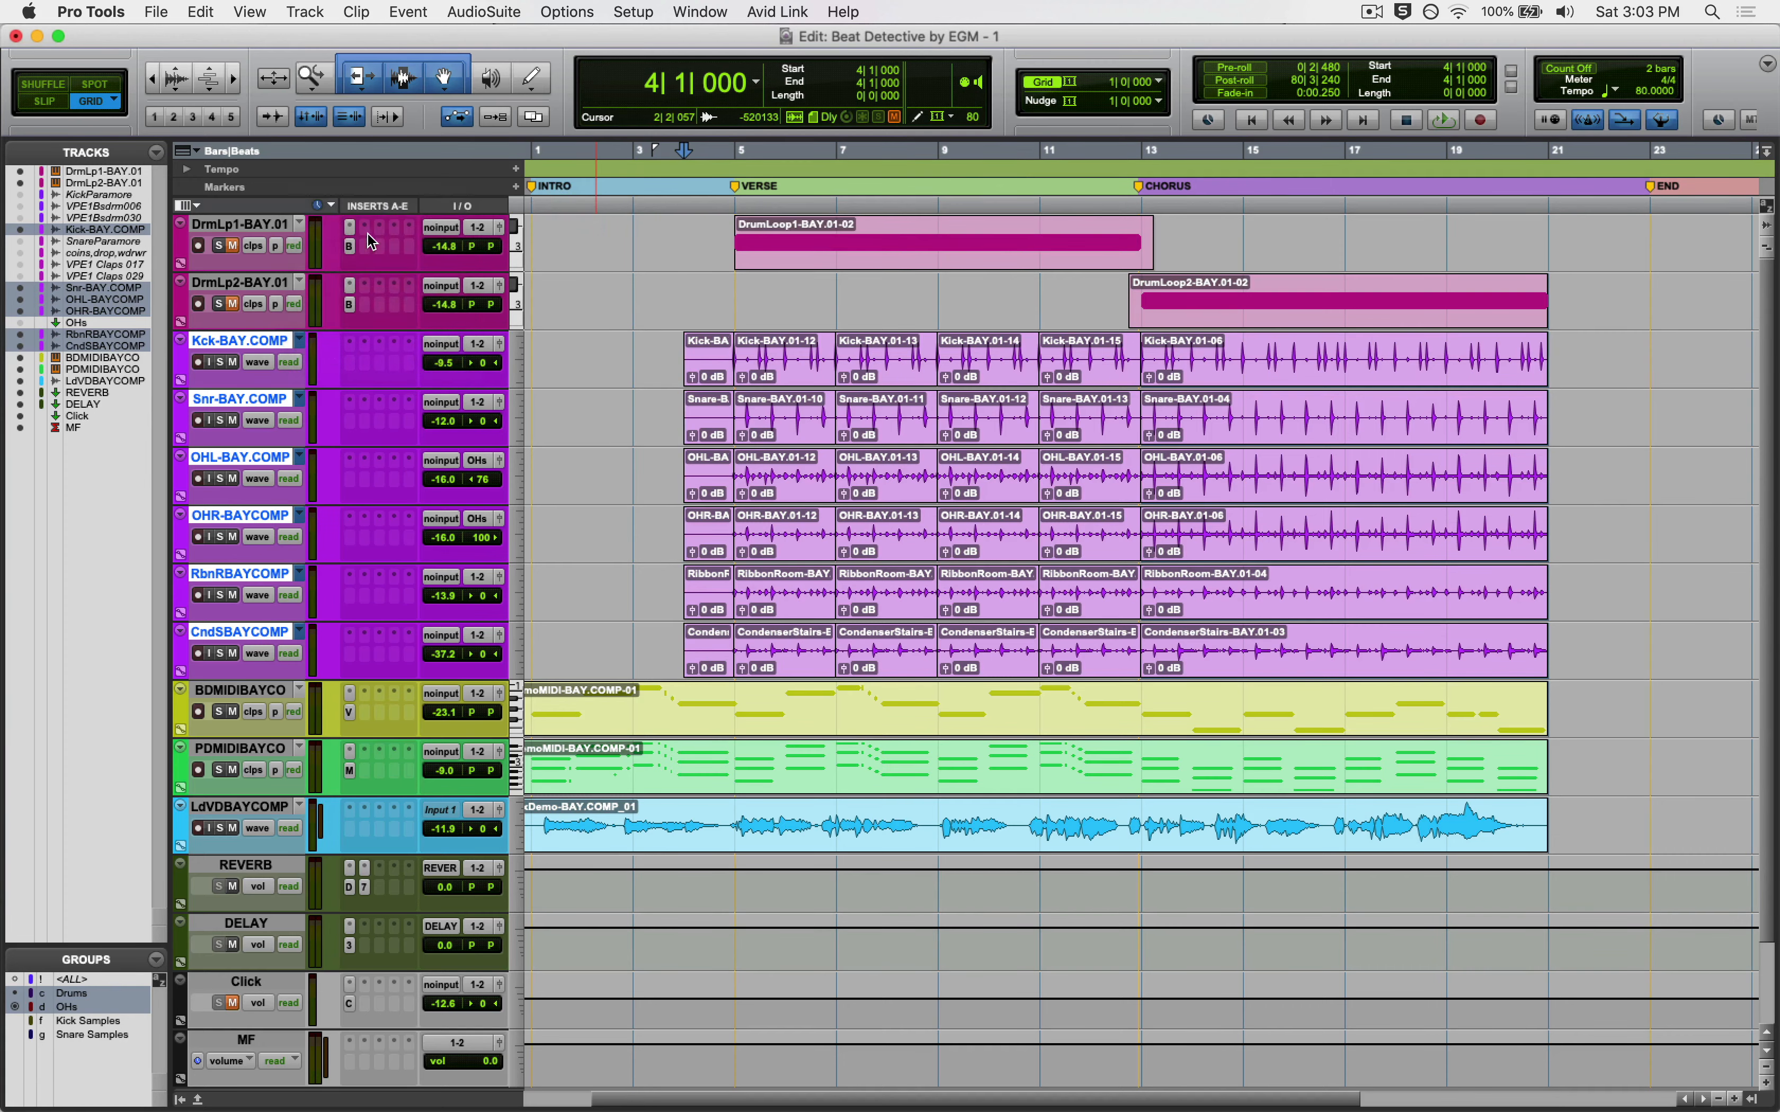
Rename the duplicated kick playlist Kick-BAY.COMPBD and continue to the snare track's name
double_click(272, 339)
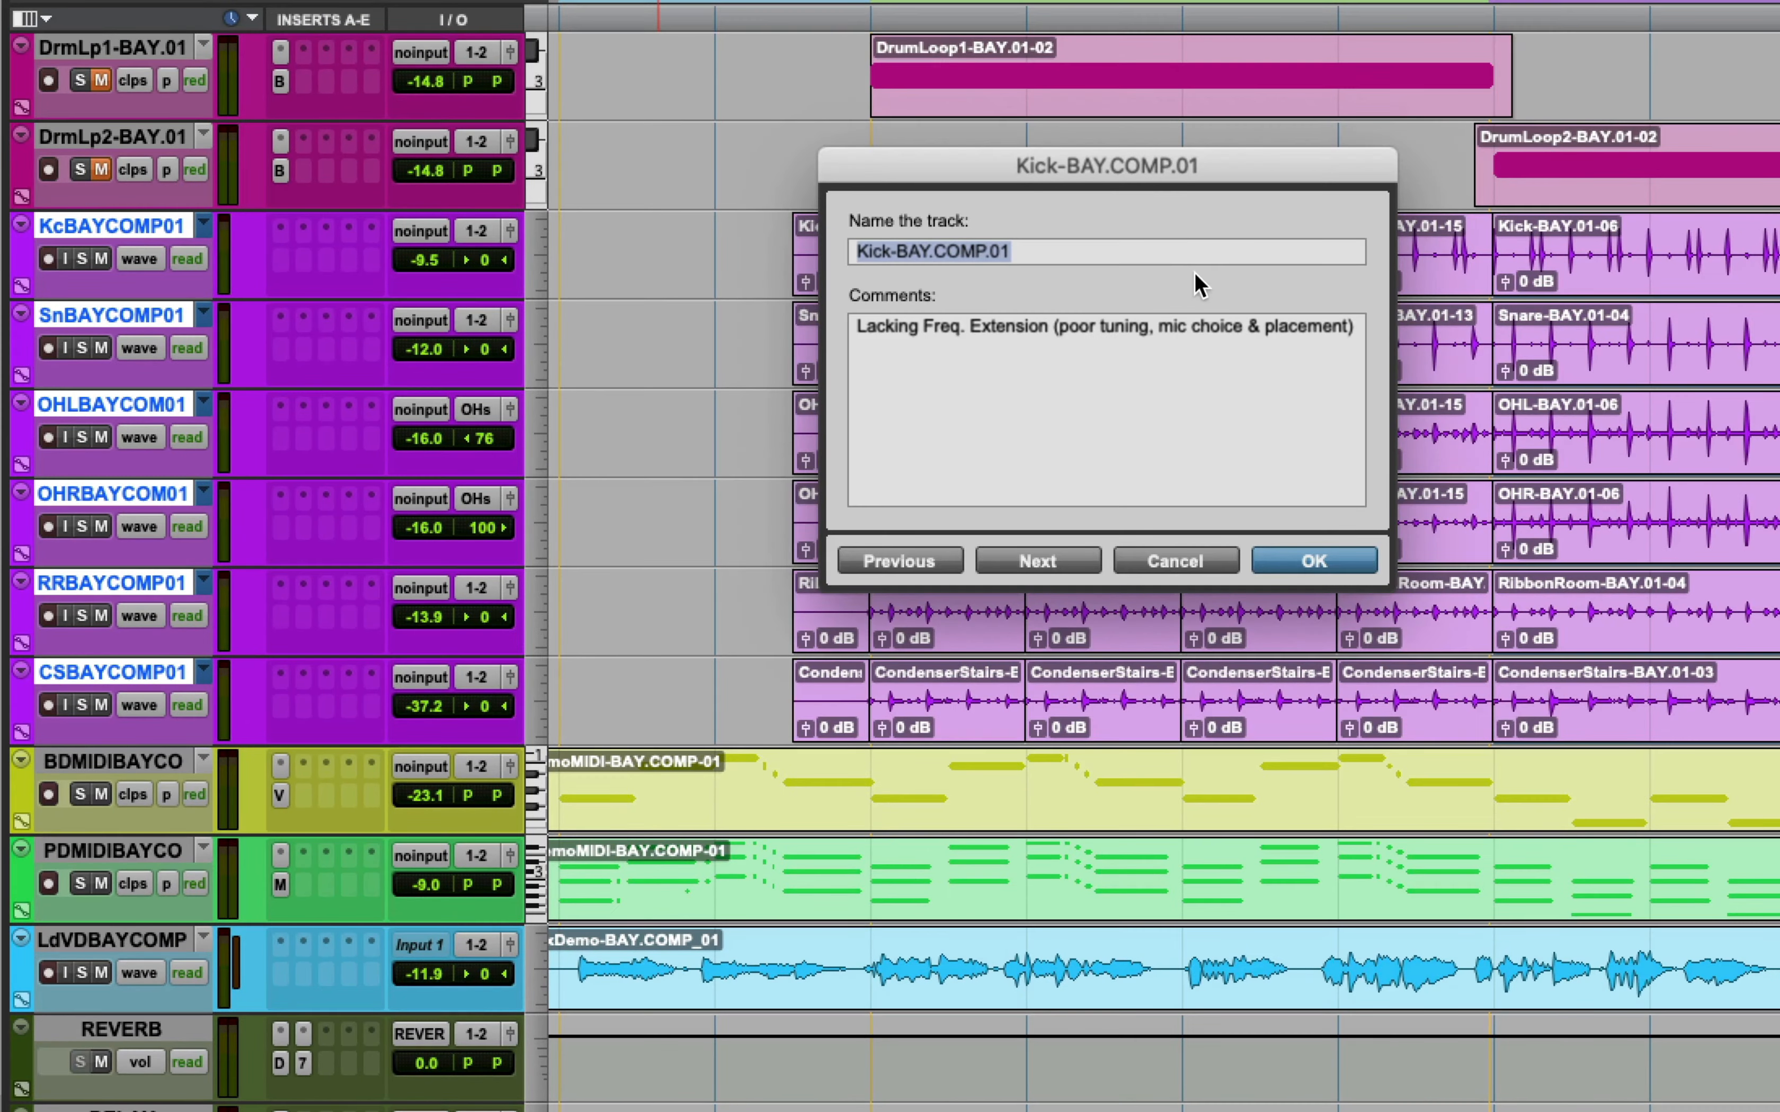
key(Right)
key(BackSpace)
key(BackSpace)
key(BackSpace)
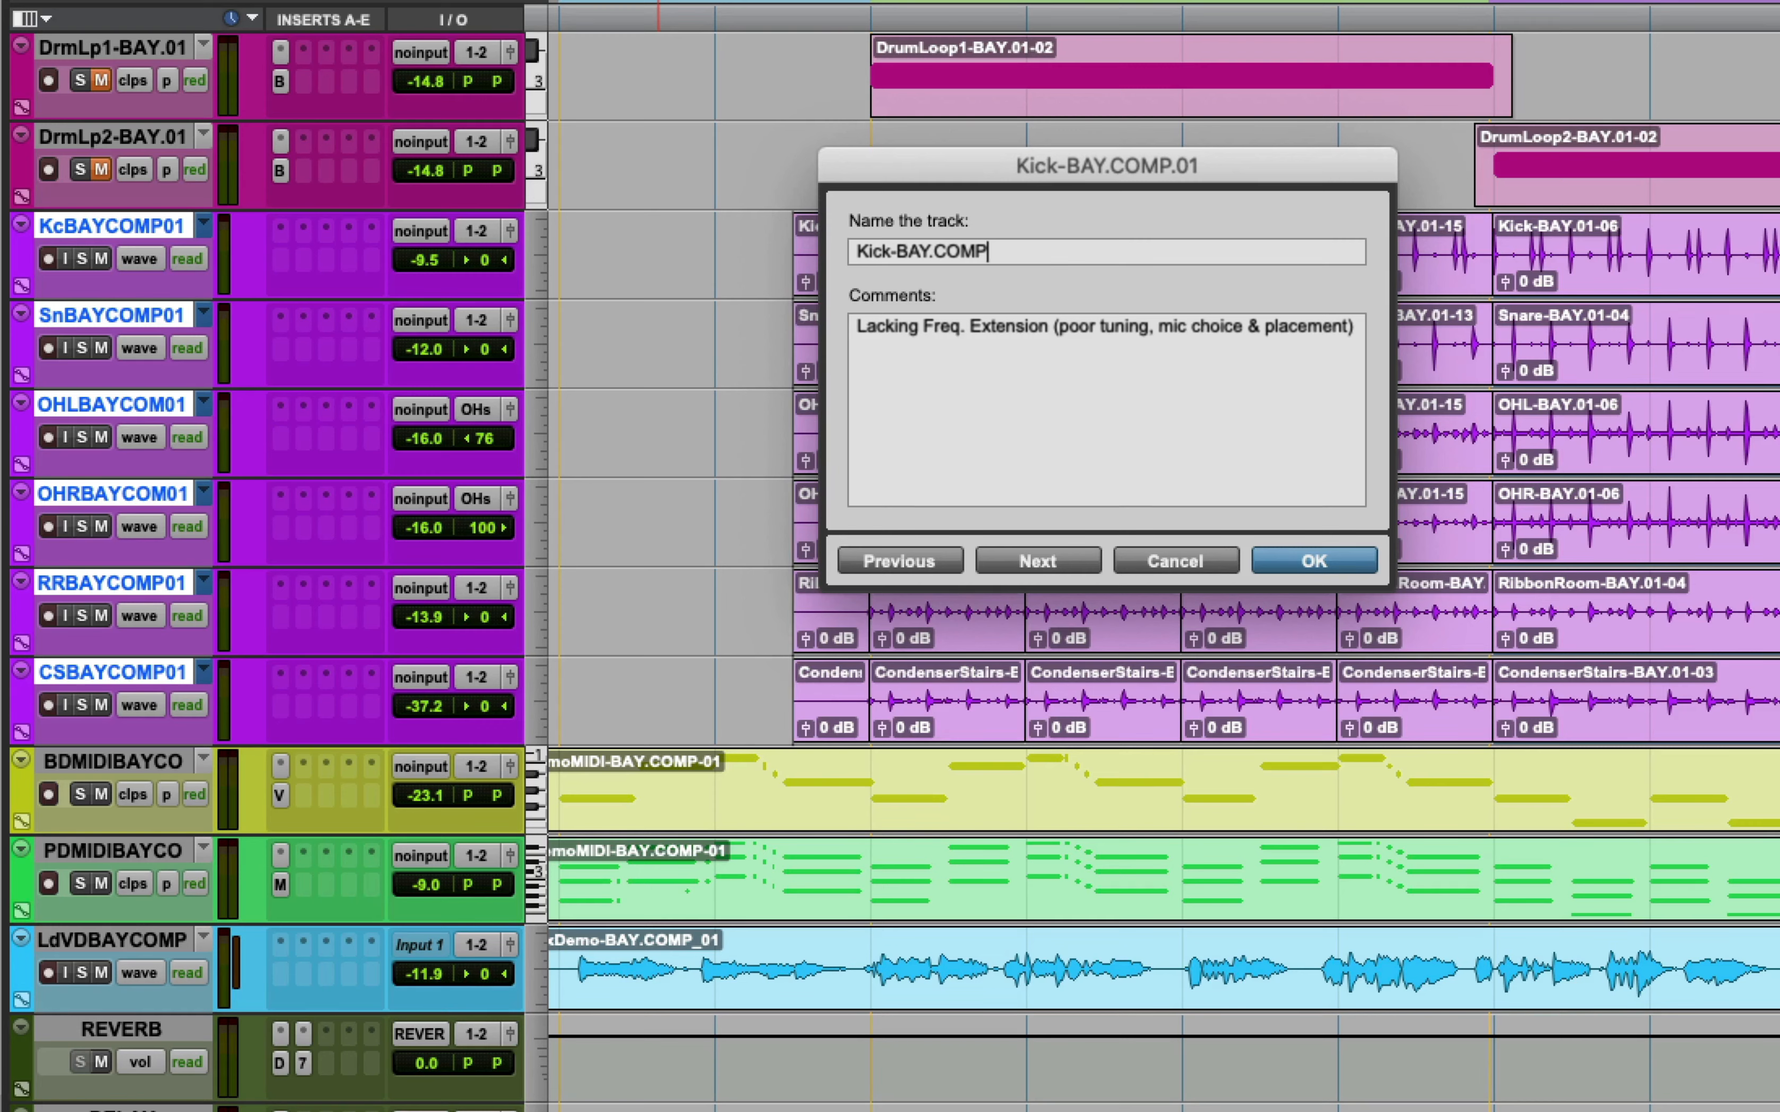
text(BD)
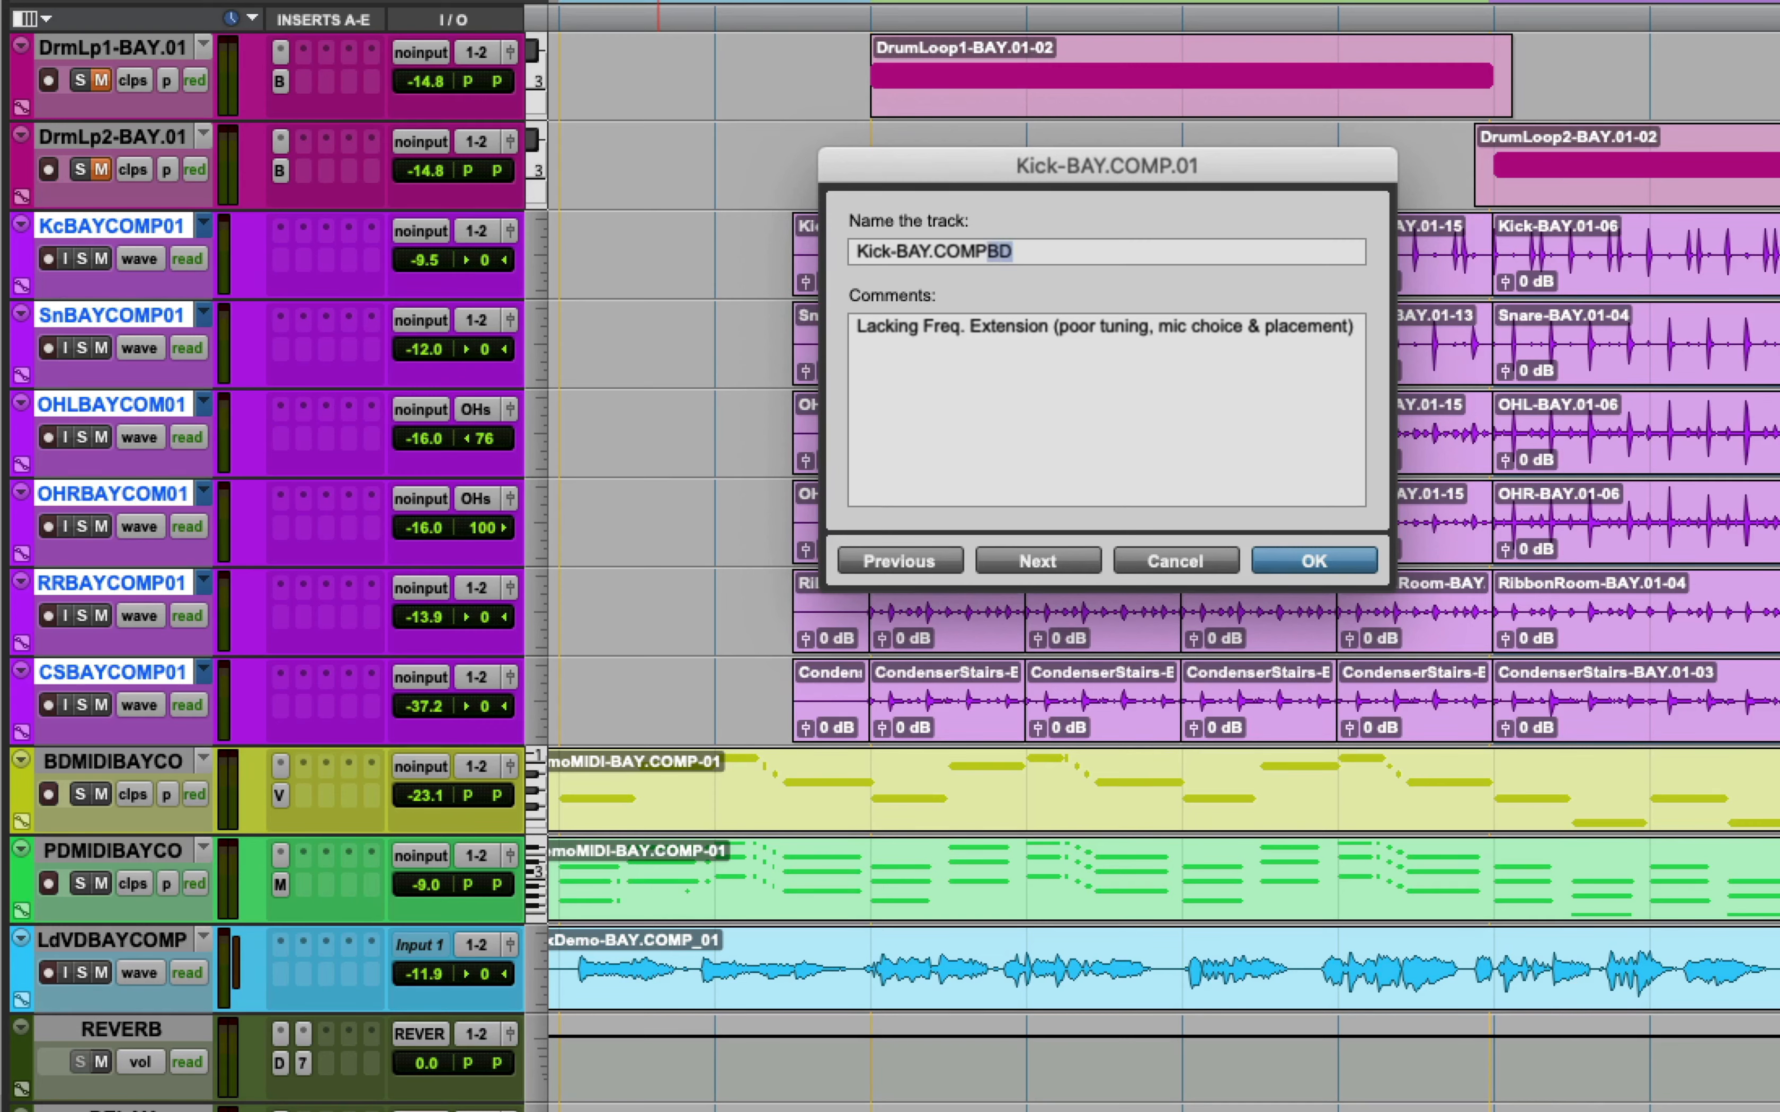
key(super+Right)
Rename the duplicated snare playlist Snare-BAY.COMPBD and continue to the left overhead track's name
key(Right)
key(BackSpace)
key(BackSpace)
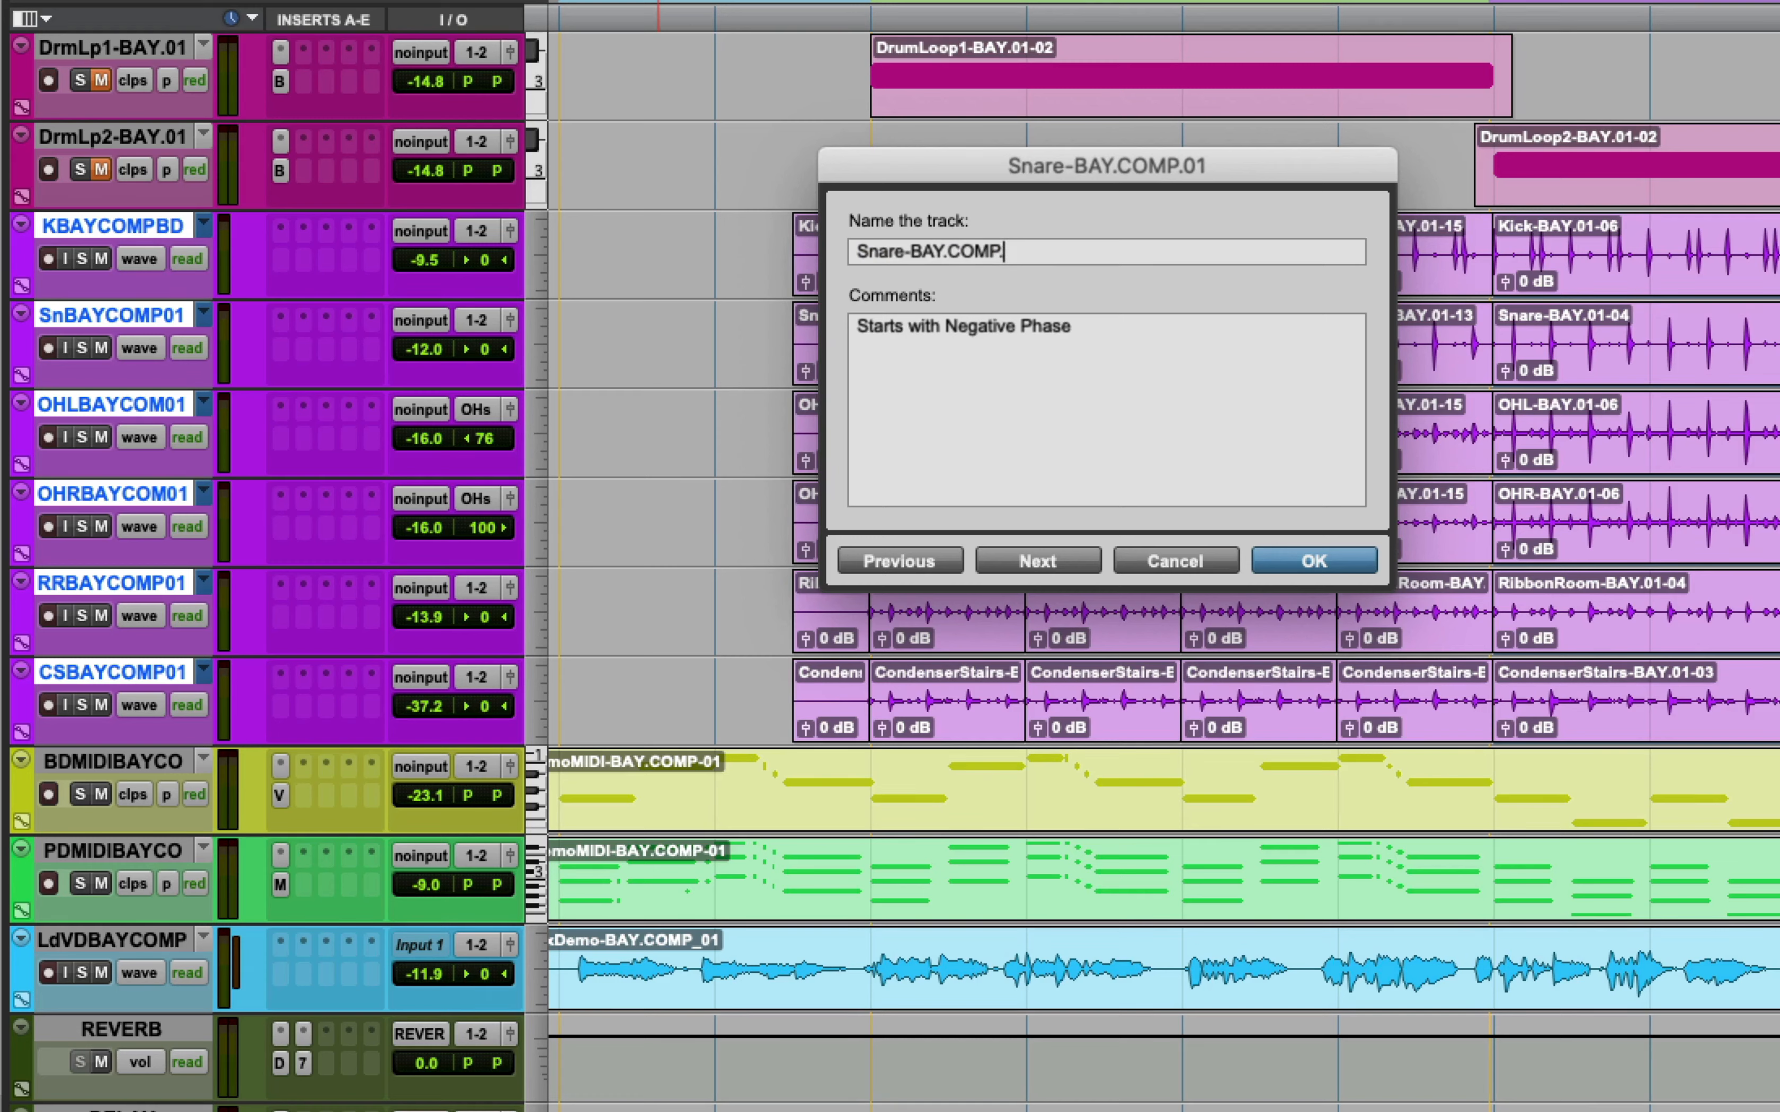
key(BackSpace)
text(BD)
key(super+Right)
Rename the duplicated left overhead playlist OHL-BAY.COMPBD and continue to the right overhead track's name
key(Right)
key(BackSpace)
key(BackSpace)
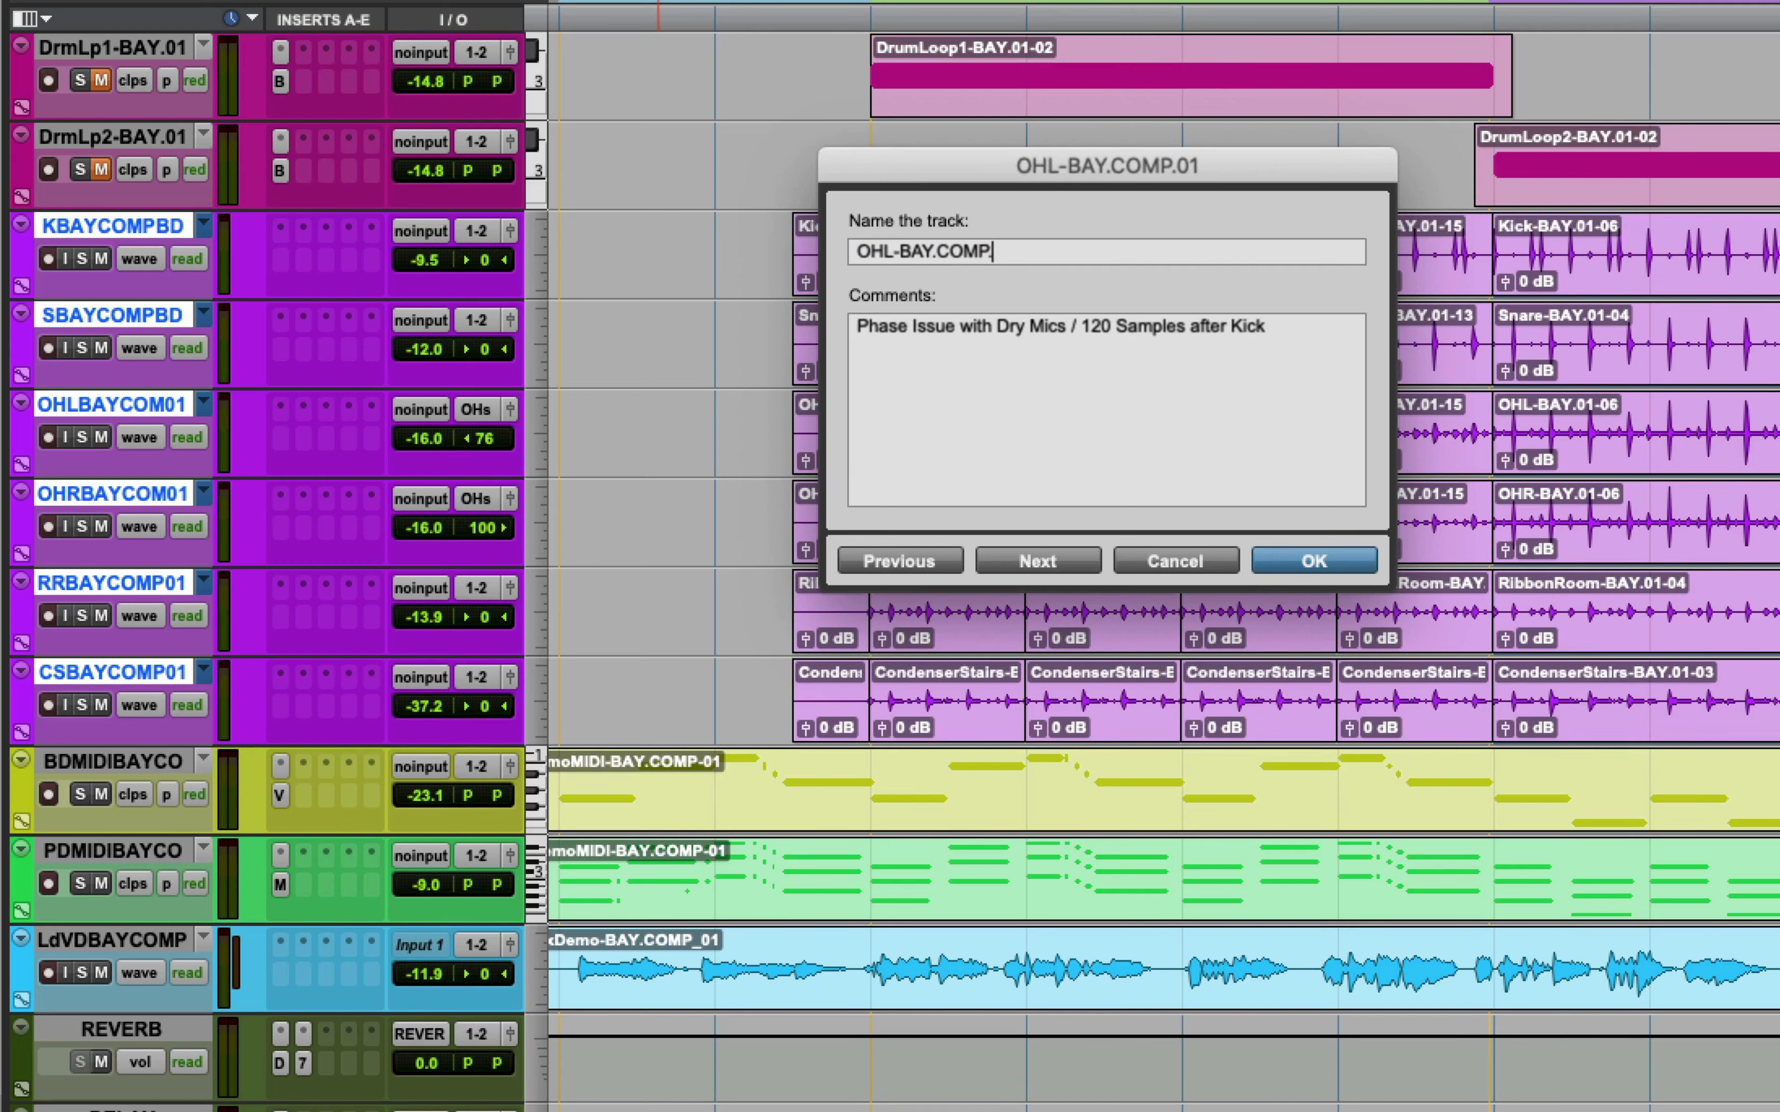
text(BD)
key(super+Right)
Rename the duplicated right overhead playlist OHR-BAY.COMPBD and continue to the ribbon room track's name
key(Right)
key(BackSpace)
key(BackSpace)
key(BackSpace)
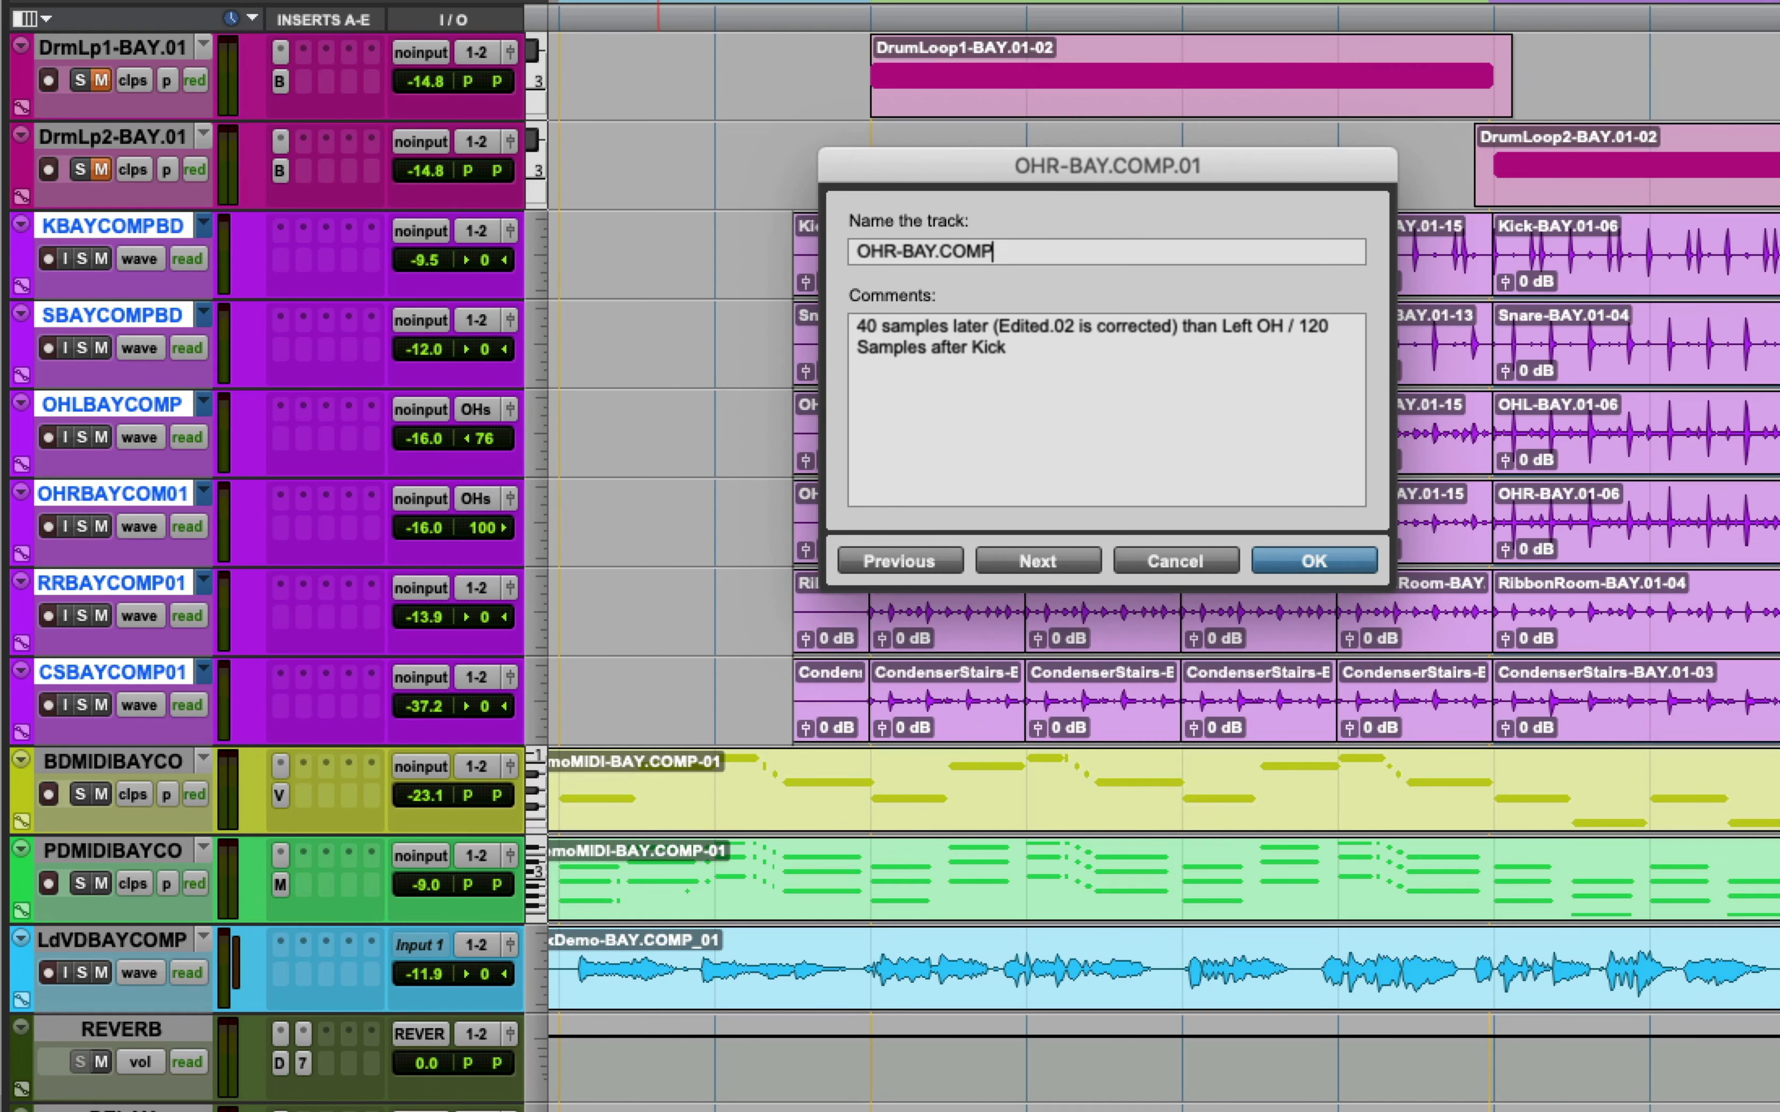
text(BD)
key(super+Right)
Rename the duplicated ribbon room playlist RibbonRoom-BAY.COMPBD and continue to the condenser stairwell track's name
key(Right)
key(BackSpace)
key(BackSpace)
key(BackSpace)
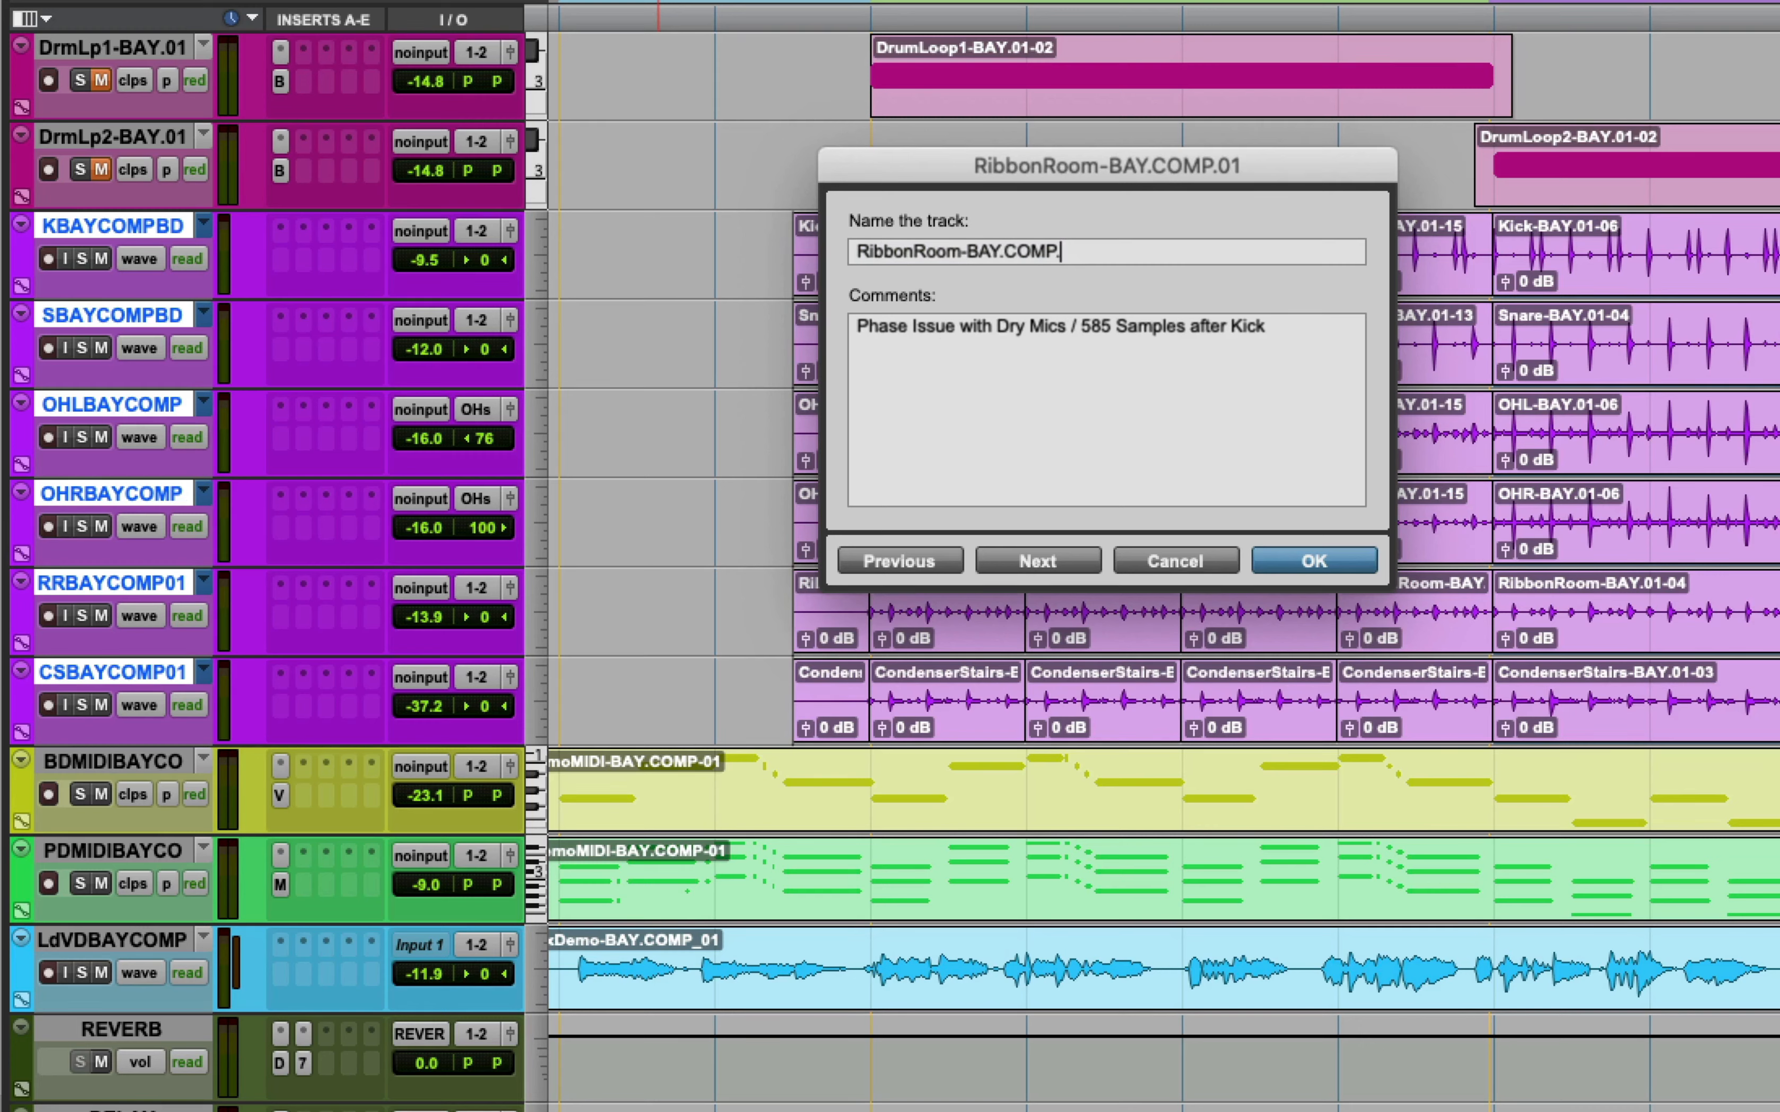
text(BD)
key(super+Right)
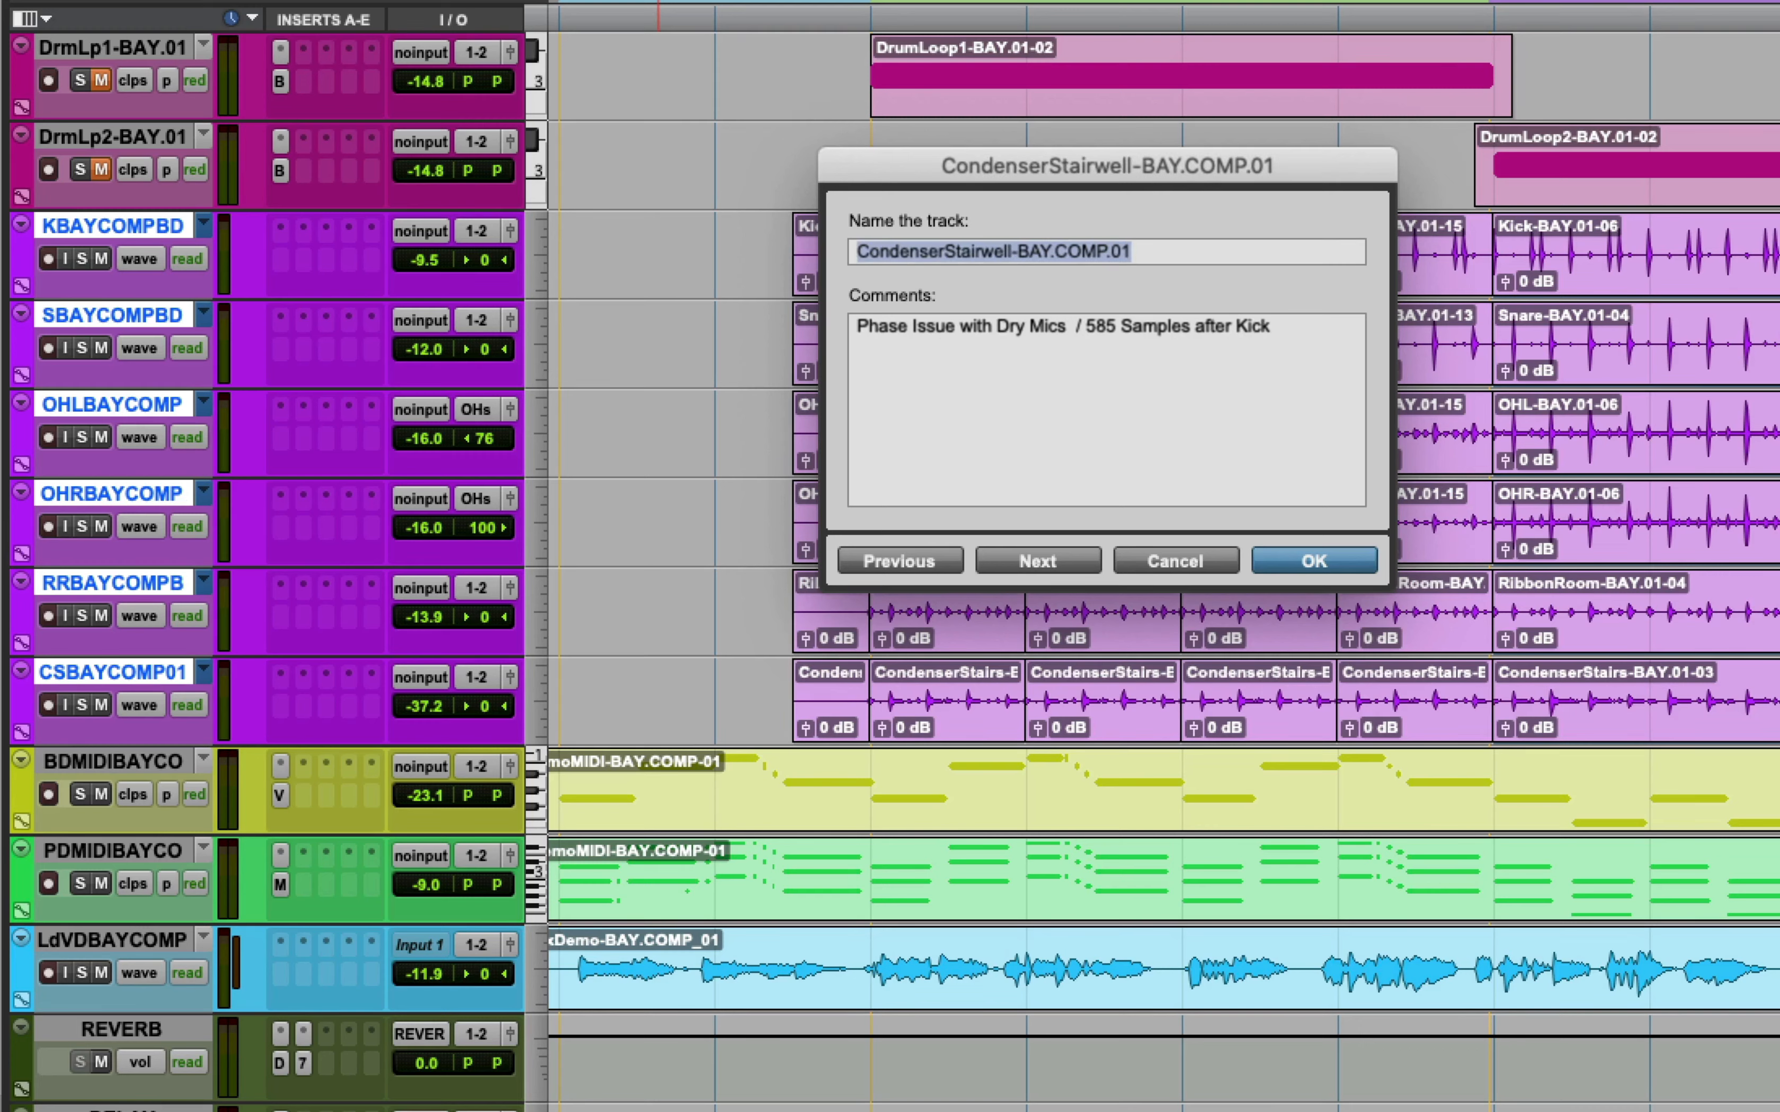
Rename the duplicated condenser stairwell playlist CondenserStairwell-BAY.COMPBD and confirm the track names
key(Right)
key(BackSpace)
key(BackSpace)
key(BackSpace)
text(BD)
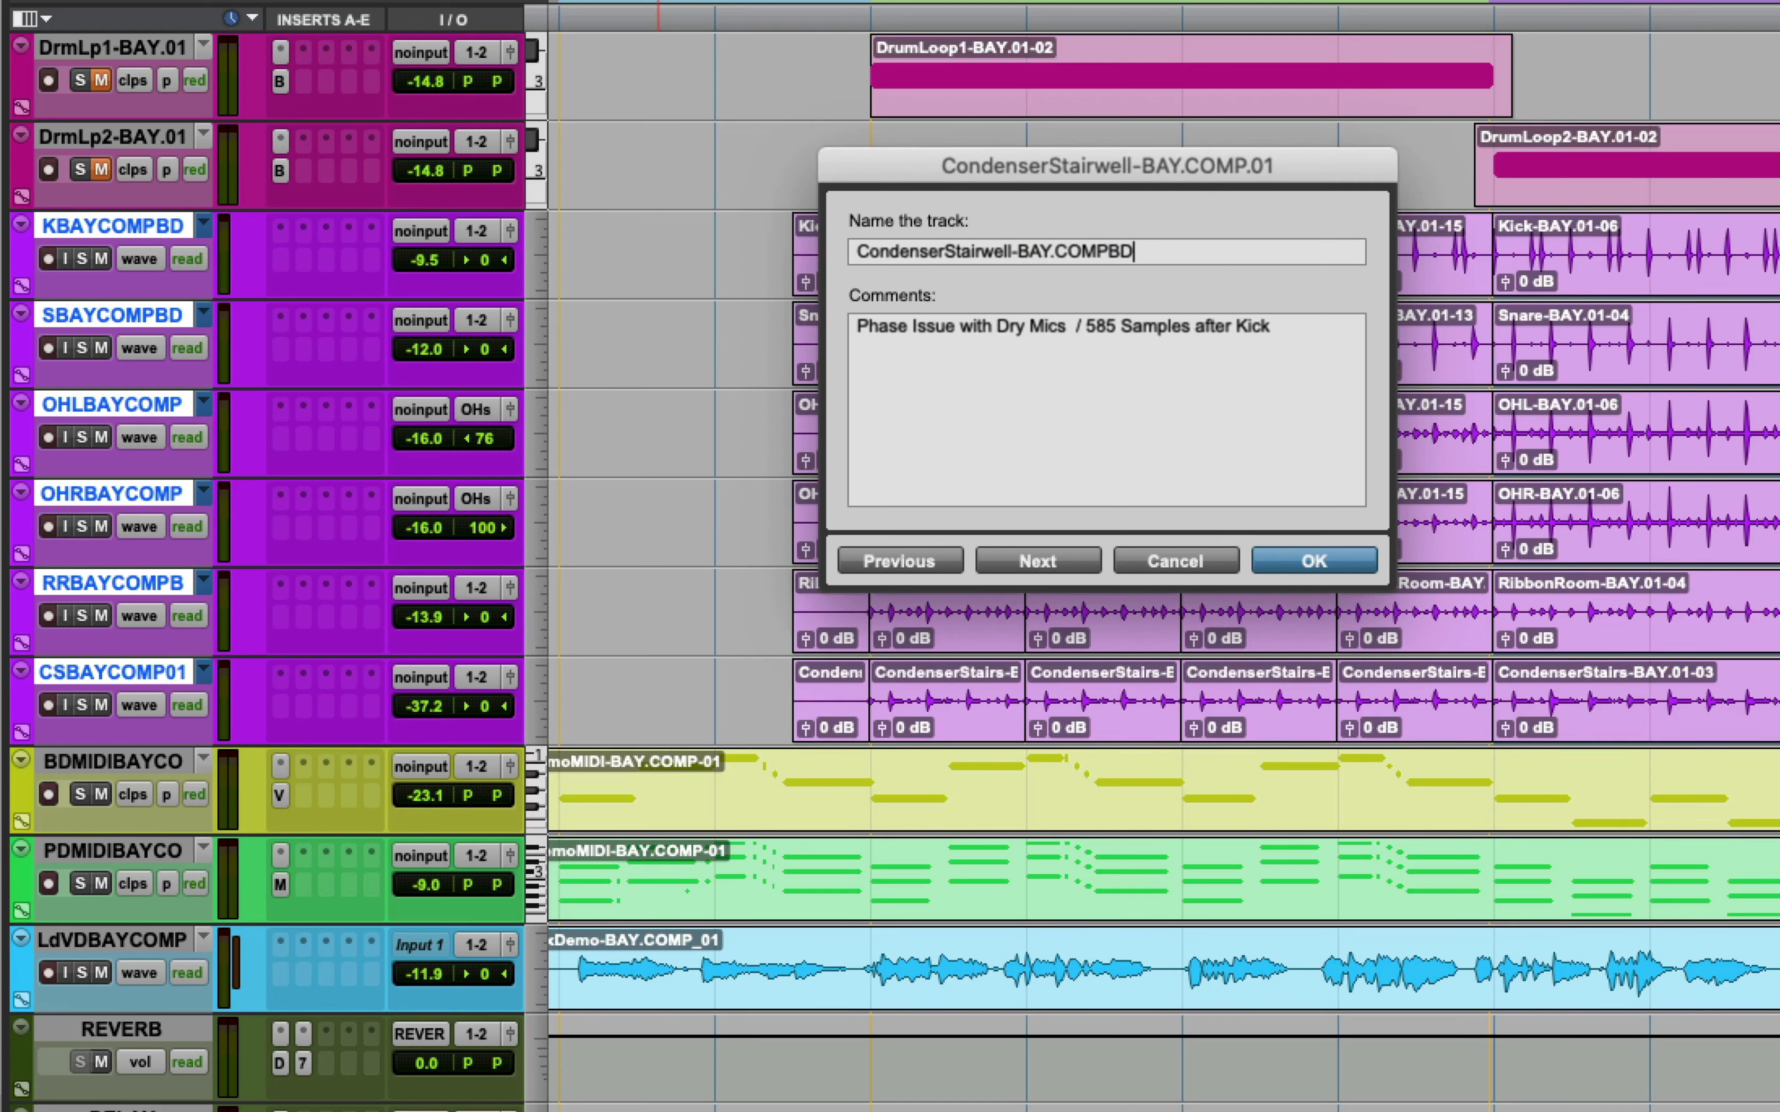
key(super+Right)
key(Return)
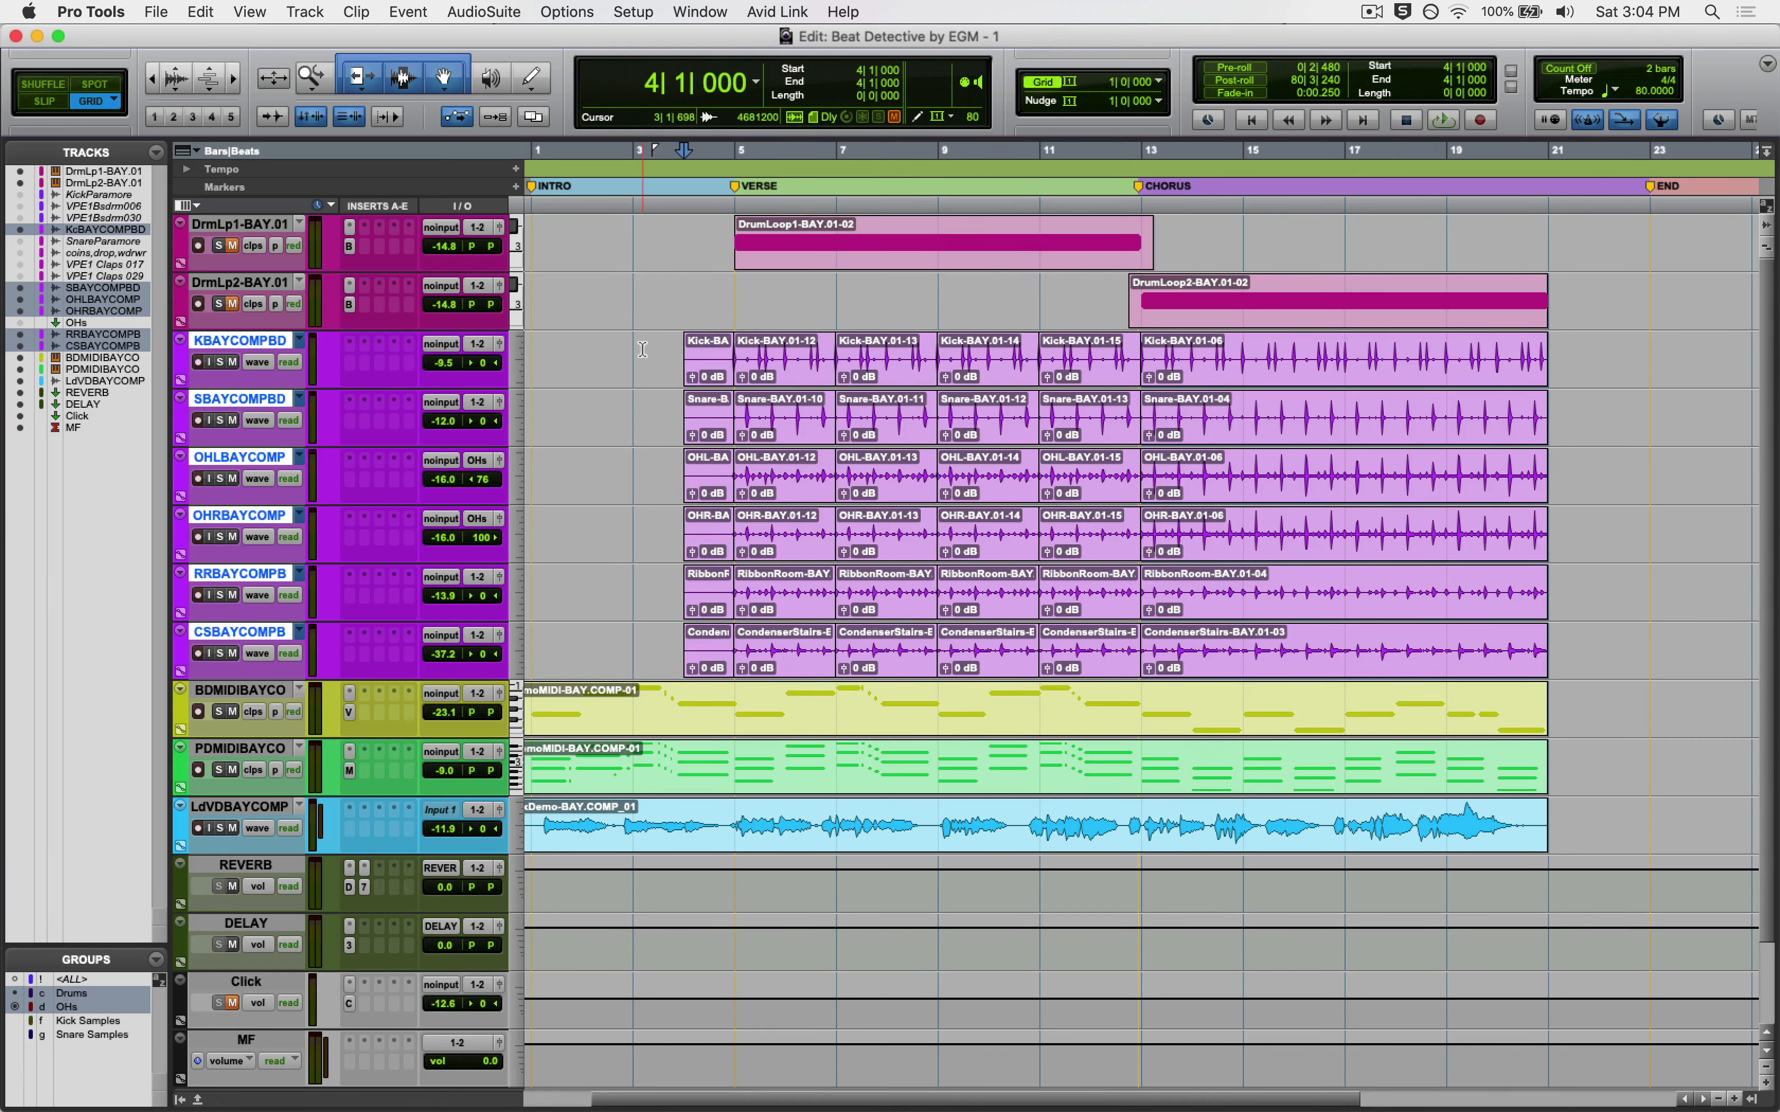
Set the grid value to 1 bar and select the clips on all the drum tracks from bar 4 to bar 14
click(1160, 82)
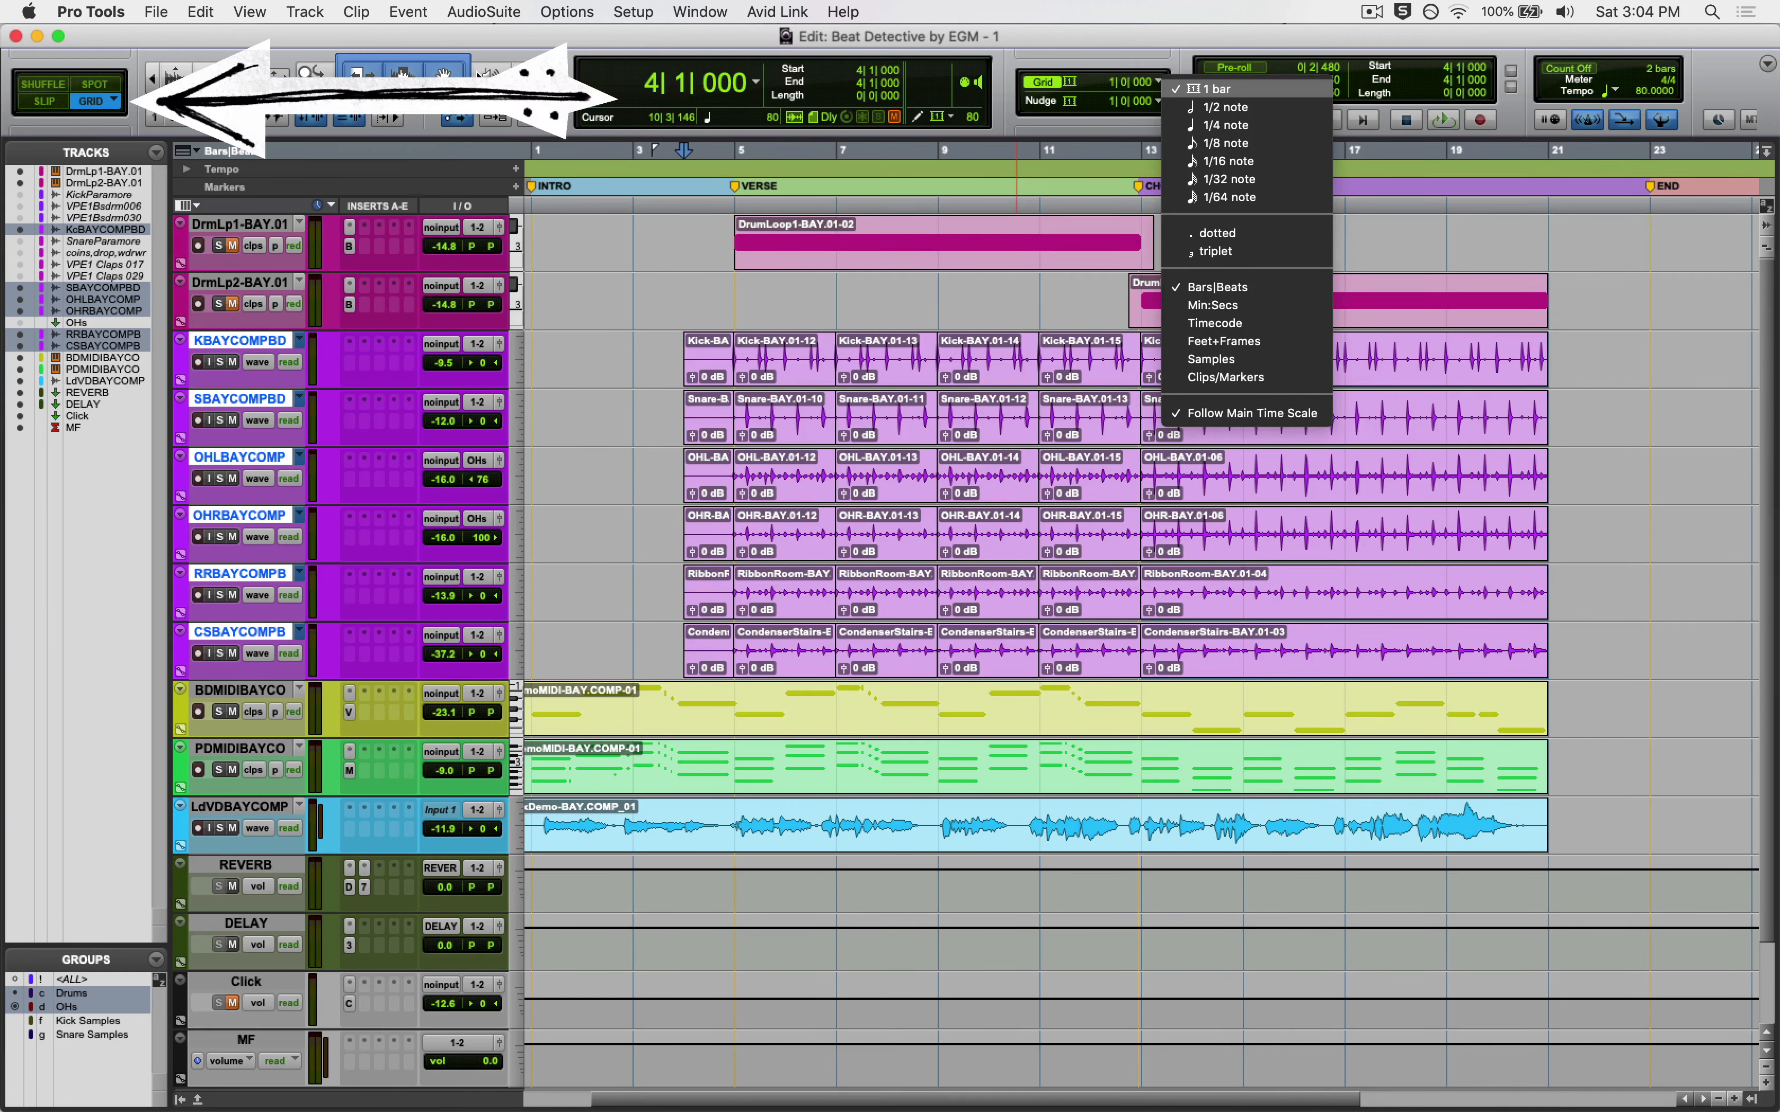
click(1221, 89)
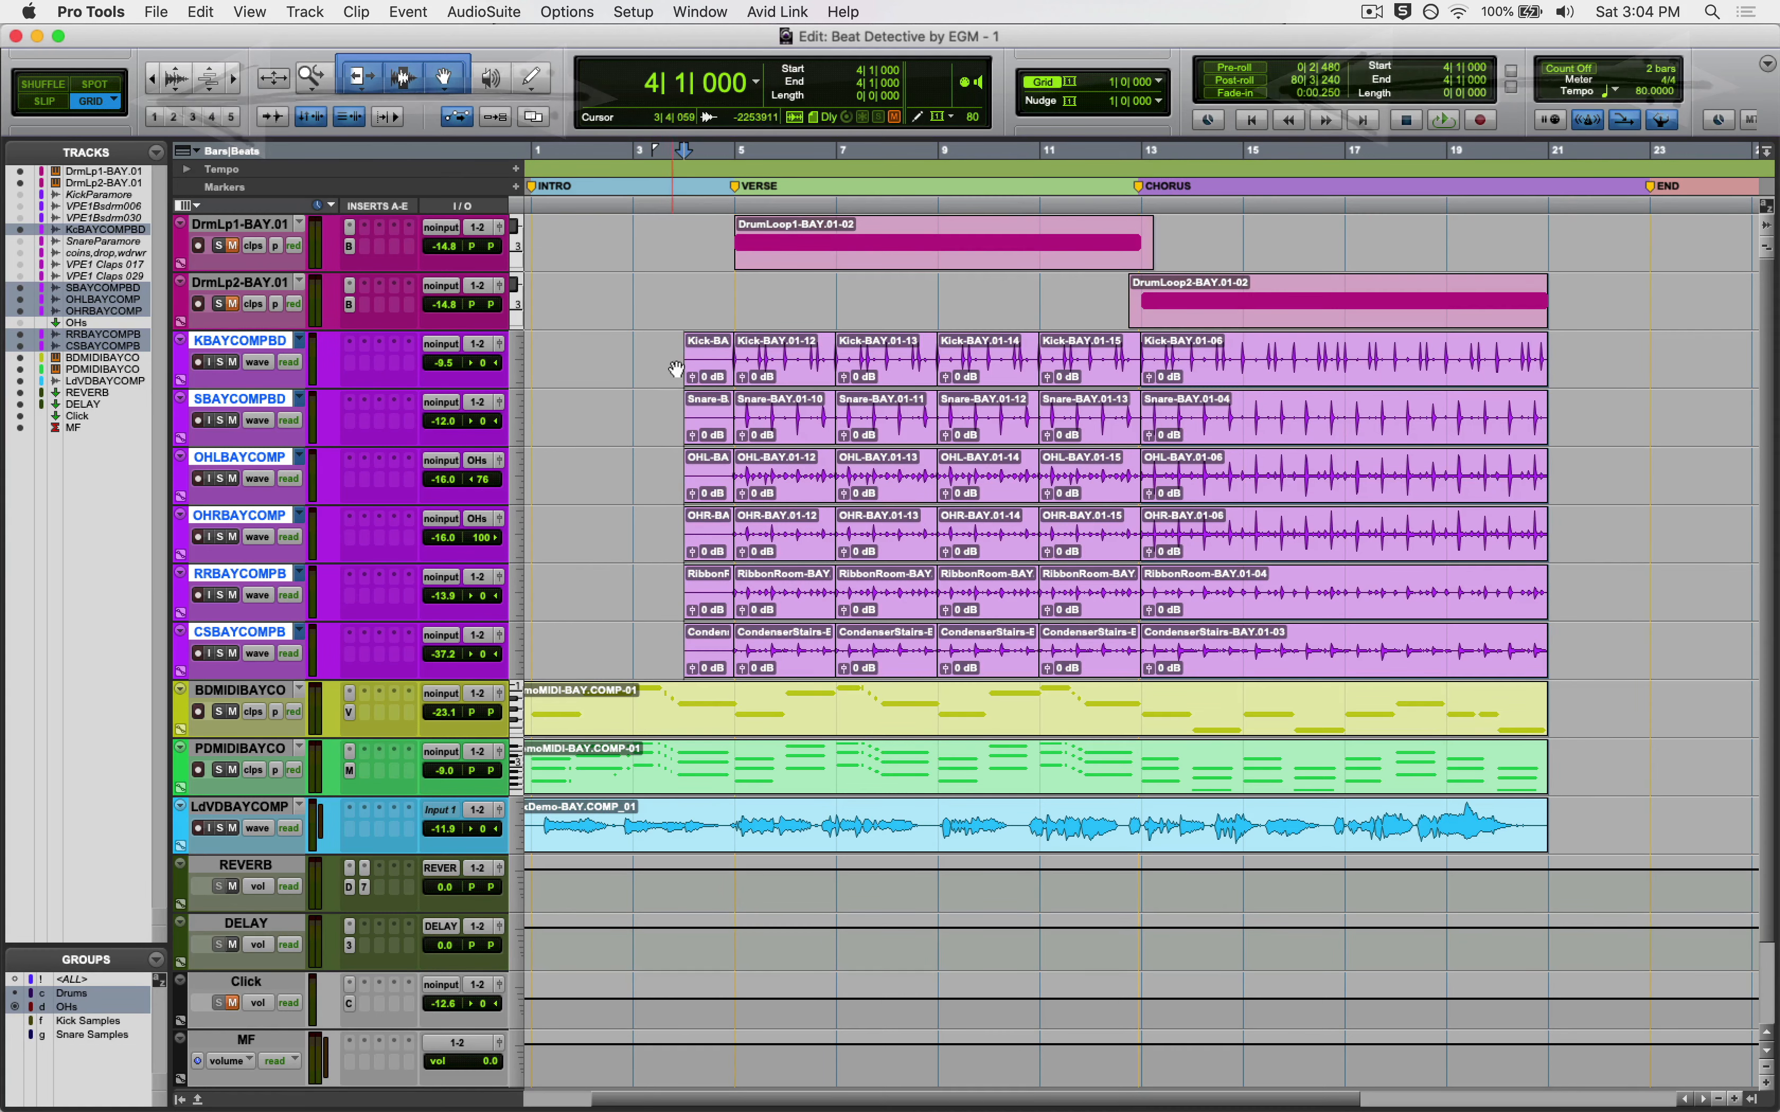
drag(683, 358, 1538, 351)
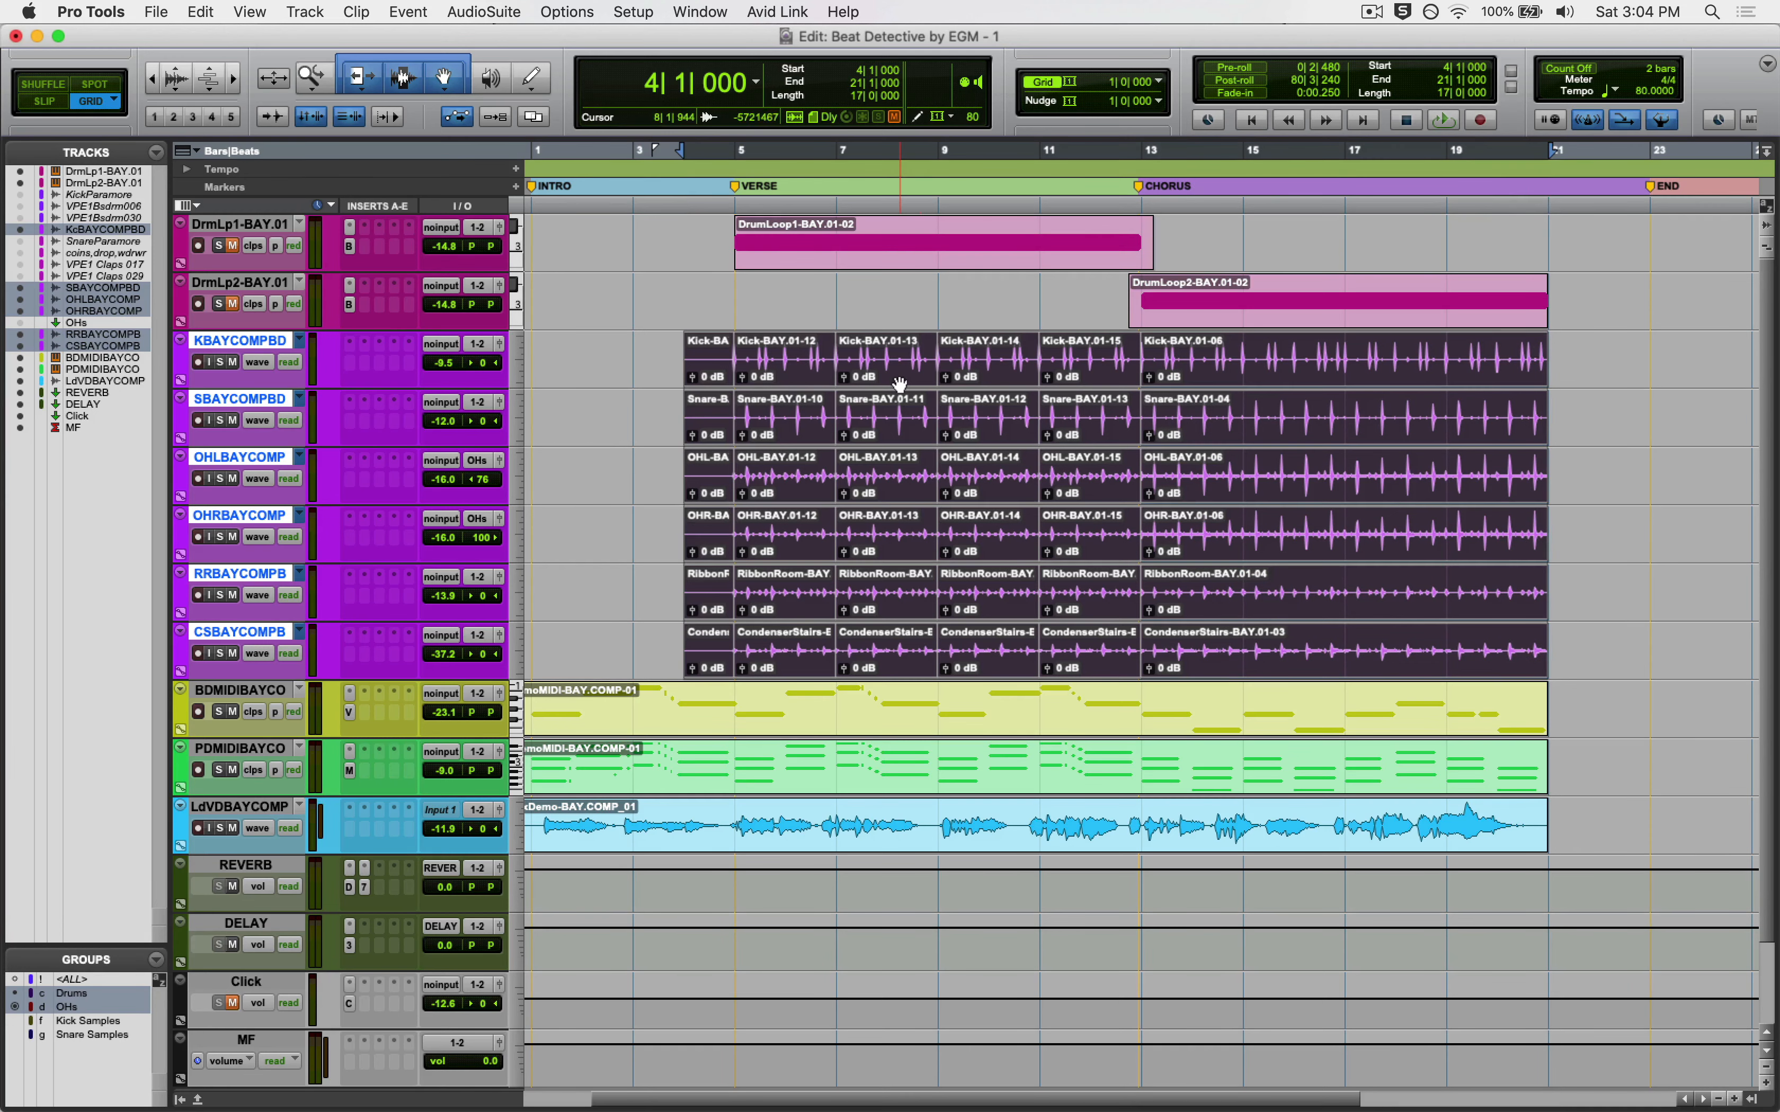
click(672, 347)
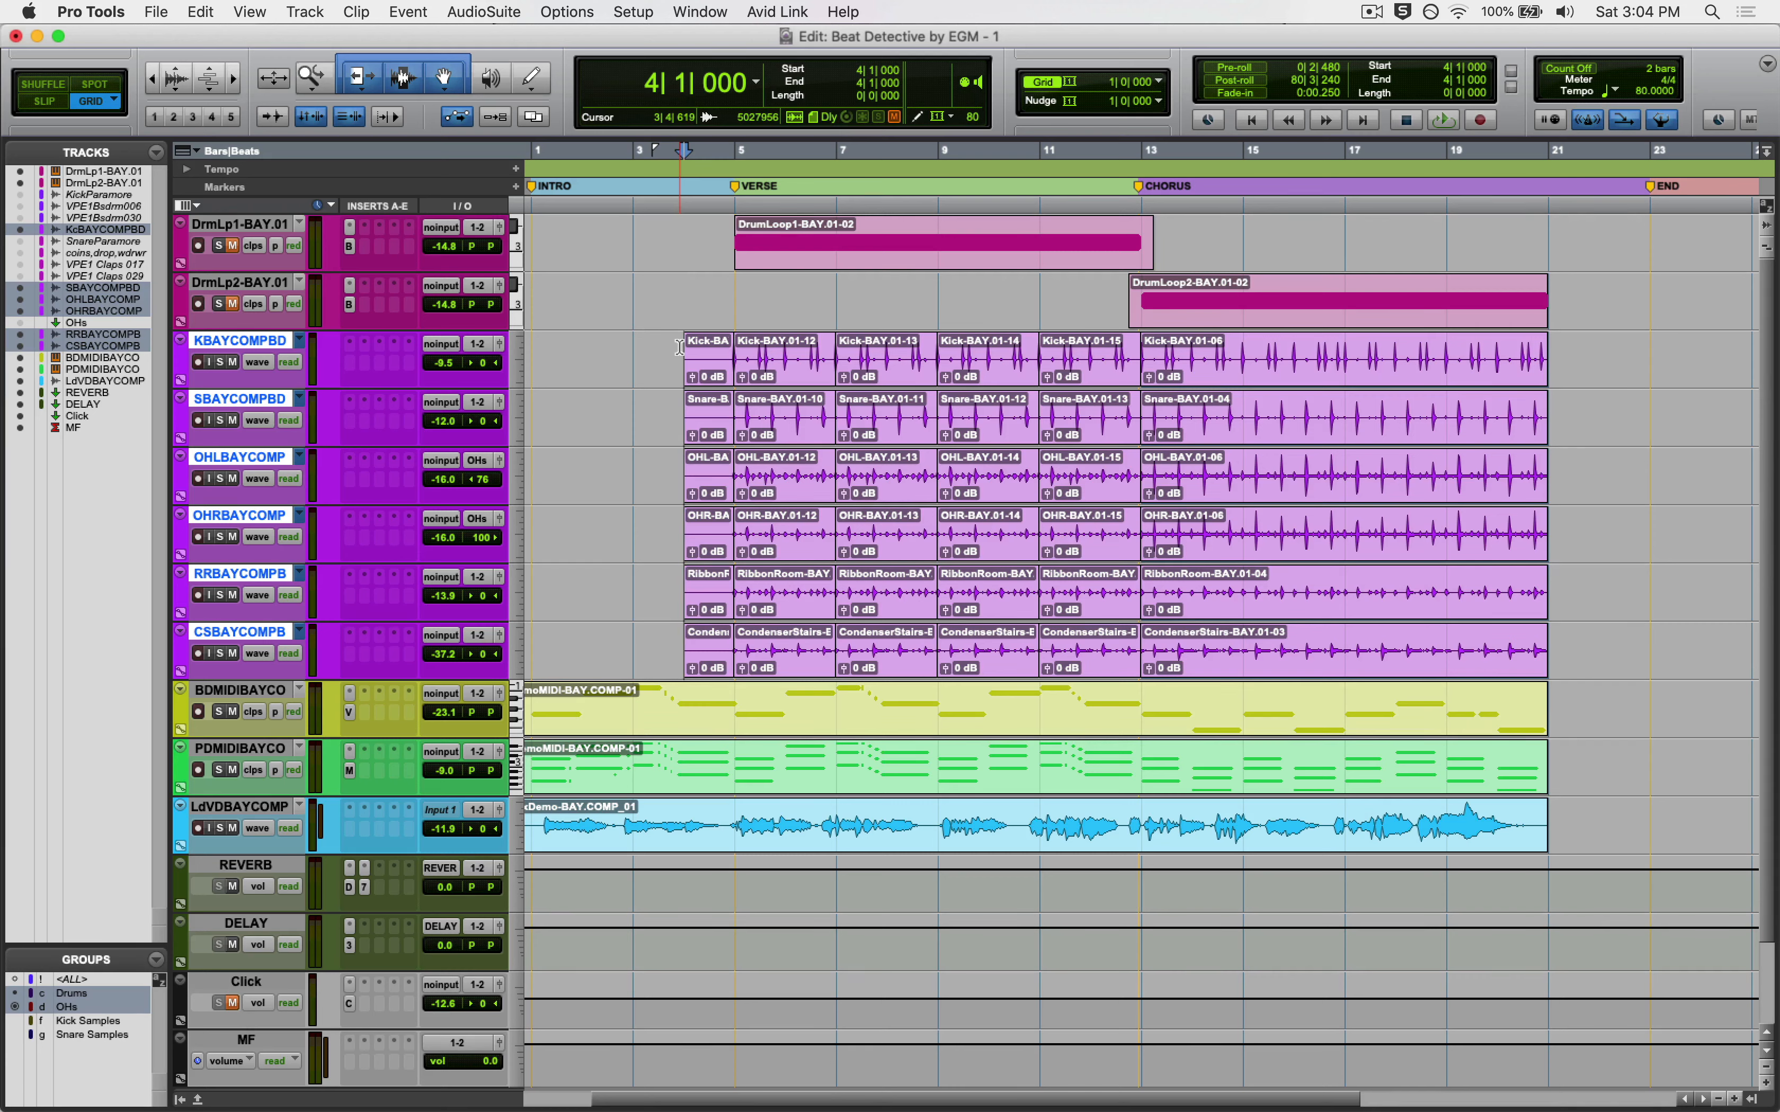
drag(680, 347, 1193, 362)
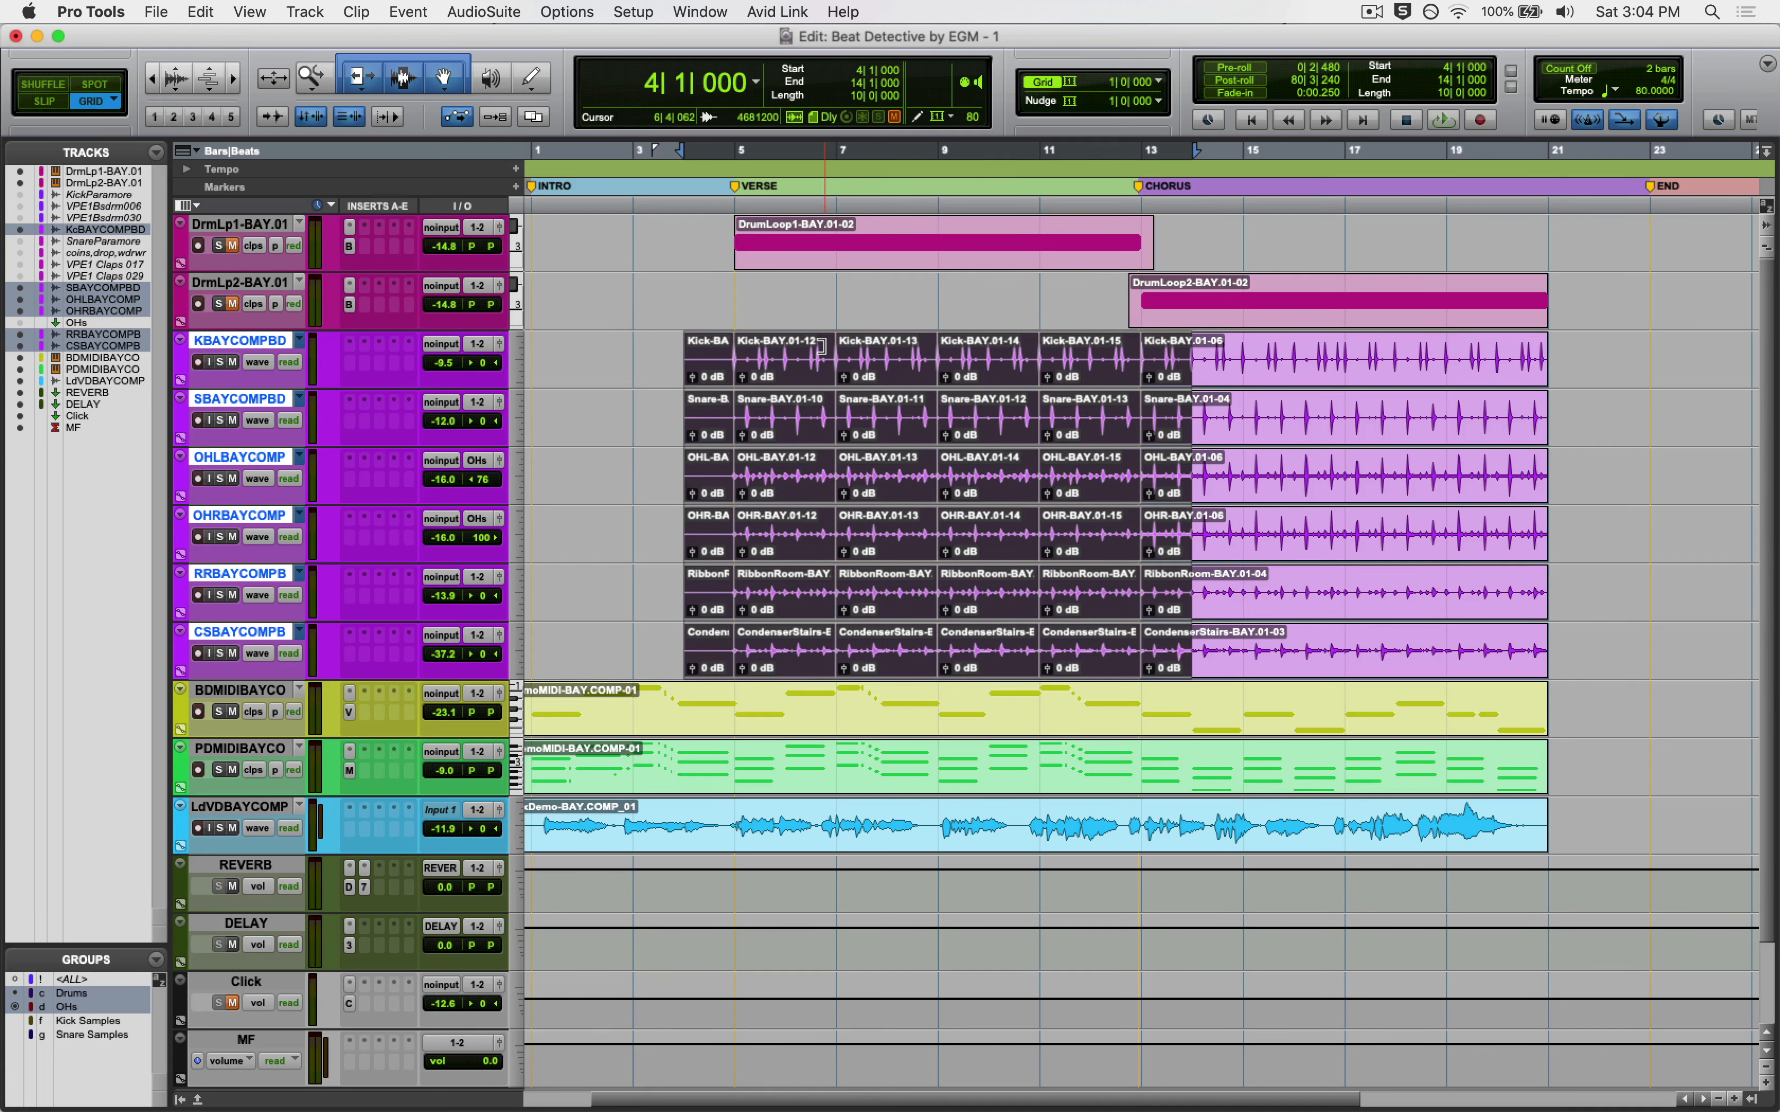
click(300, 340)
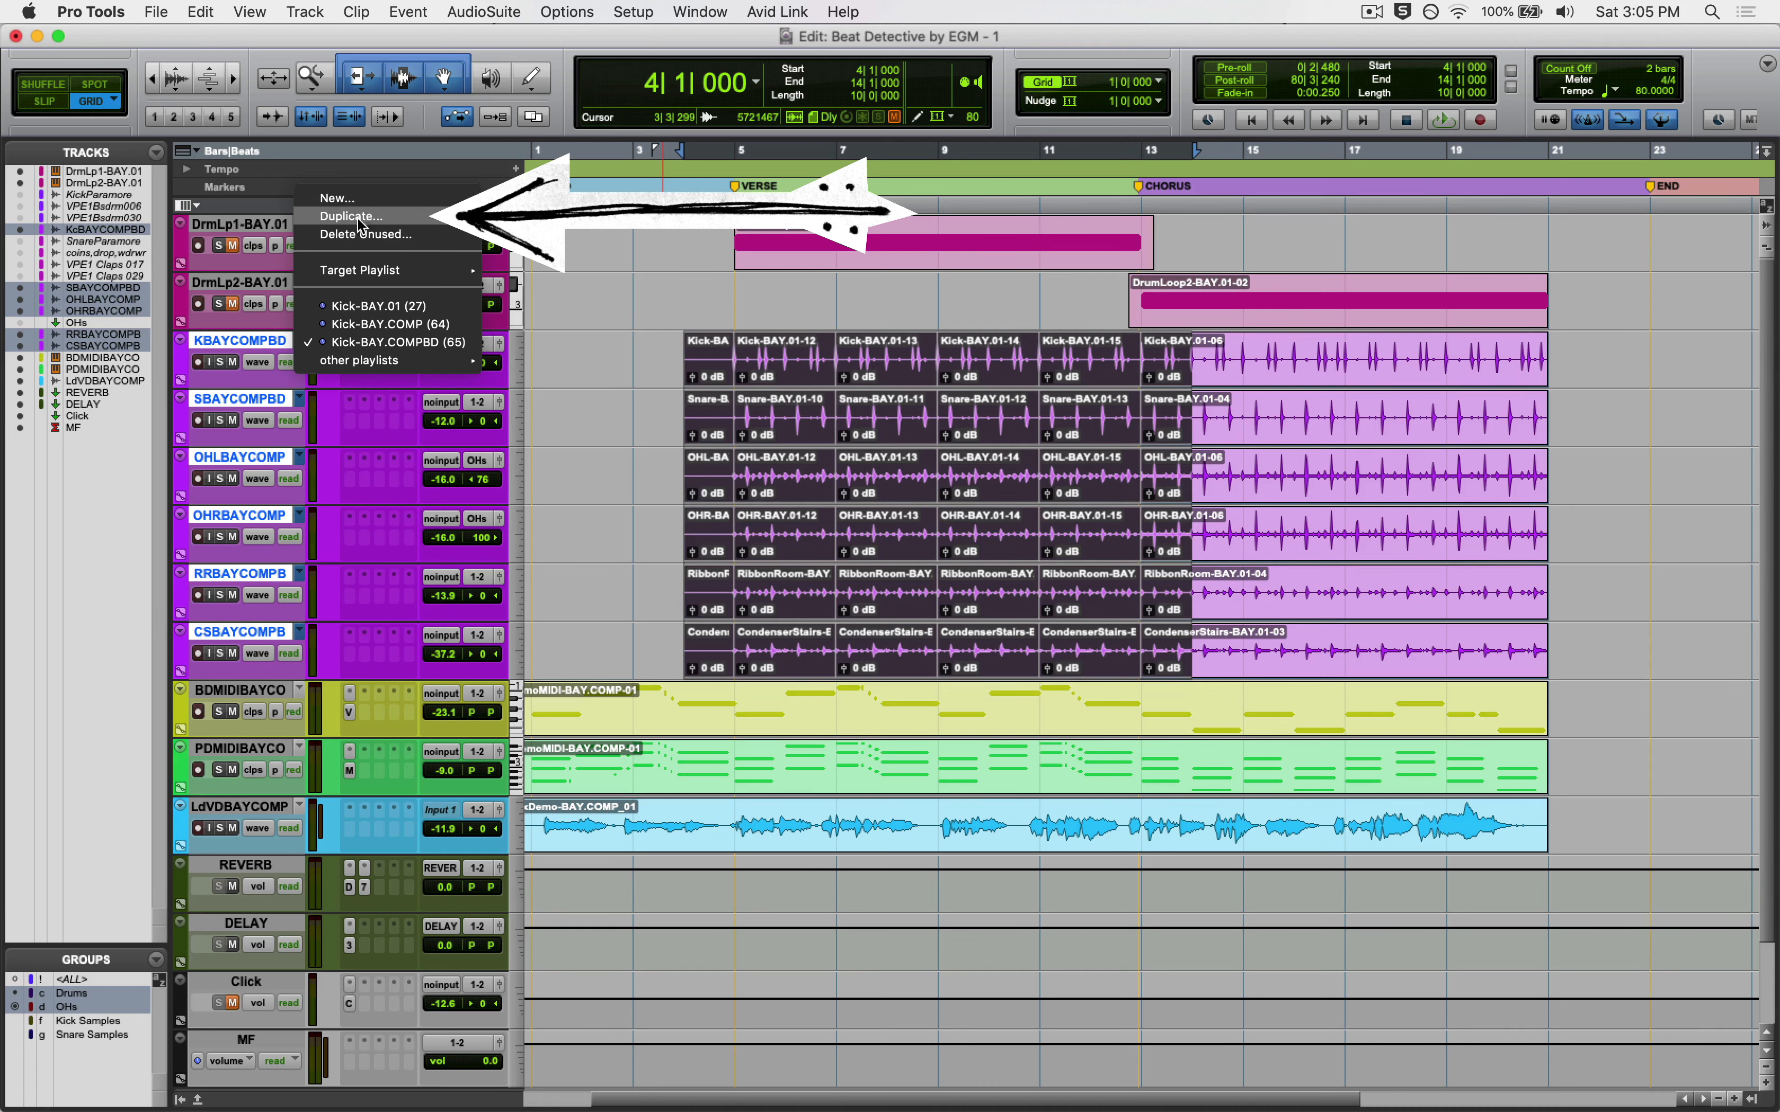
click(242, 341)
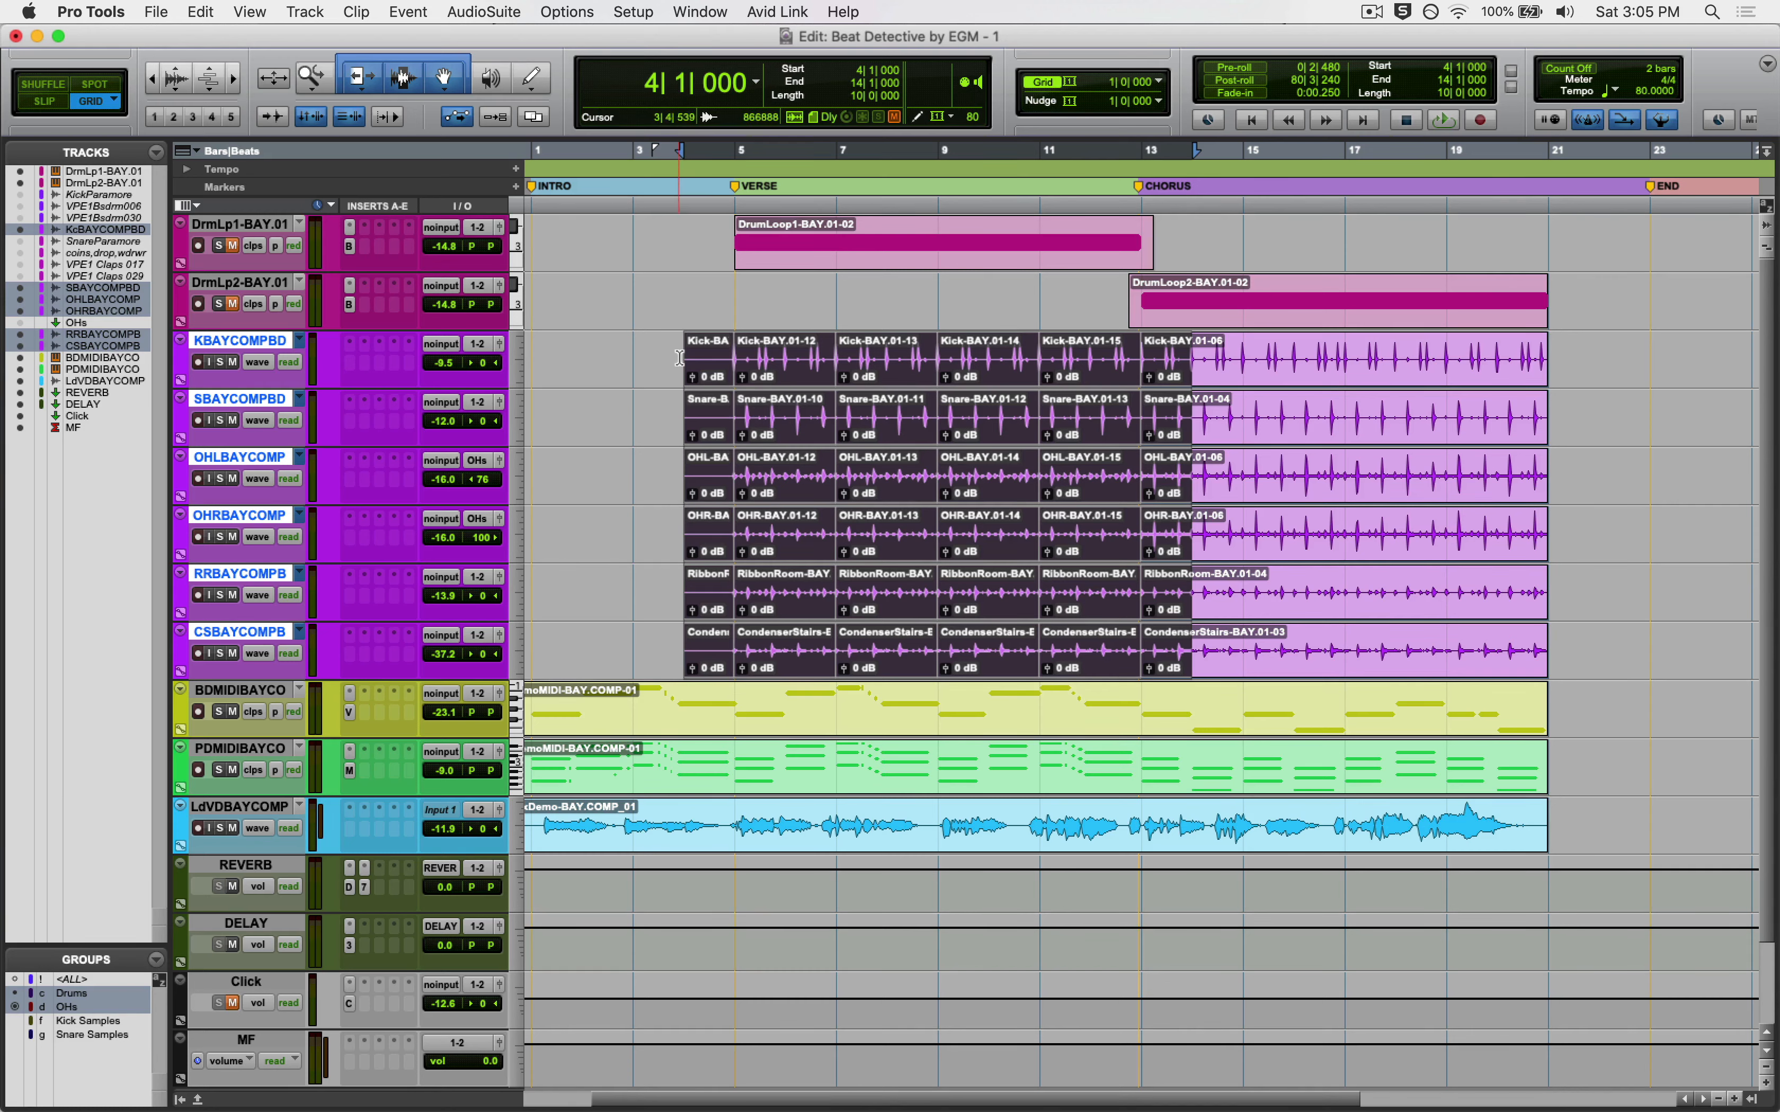
drag(679, 358, 1189, 361)
click(1105, 355)
drag(1112, 354, 1579, 366)
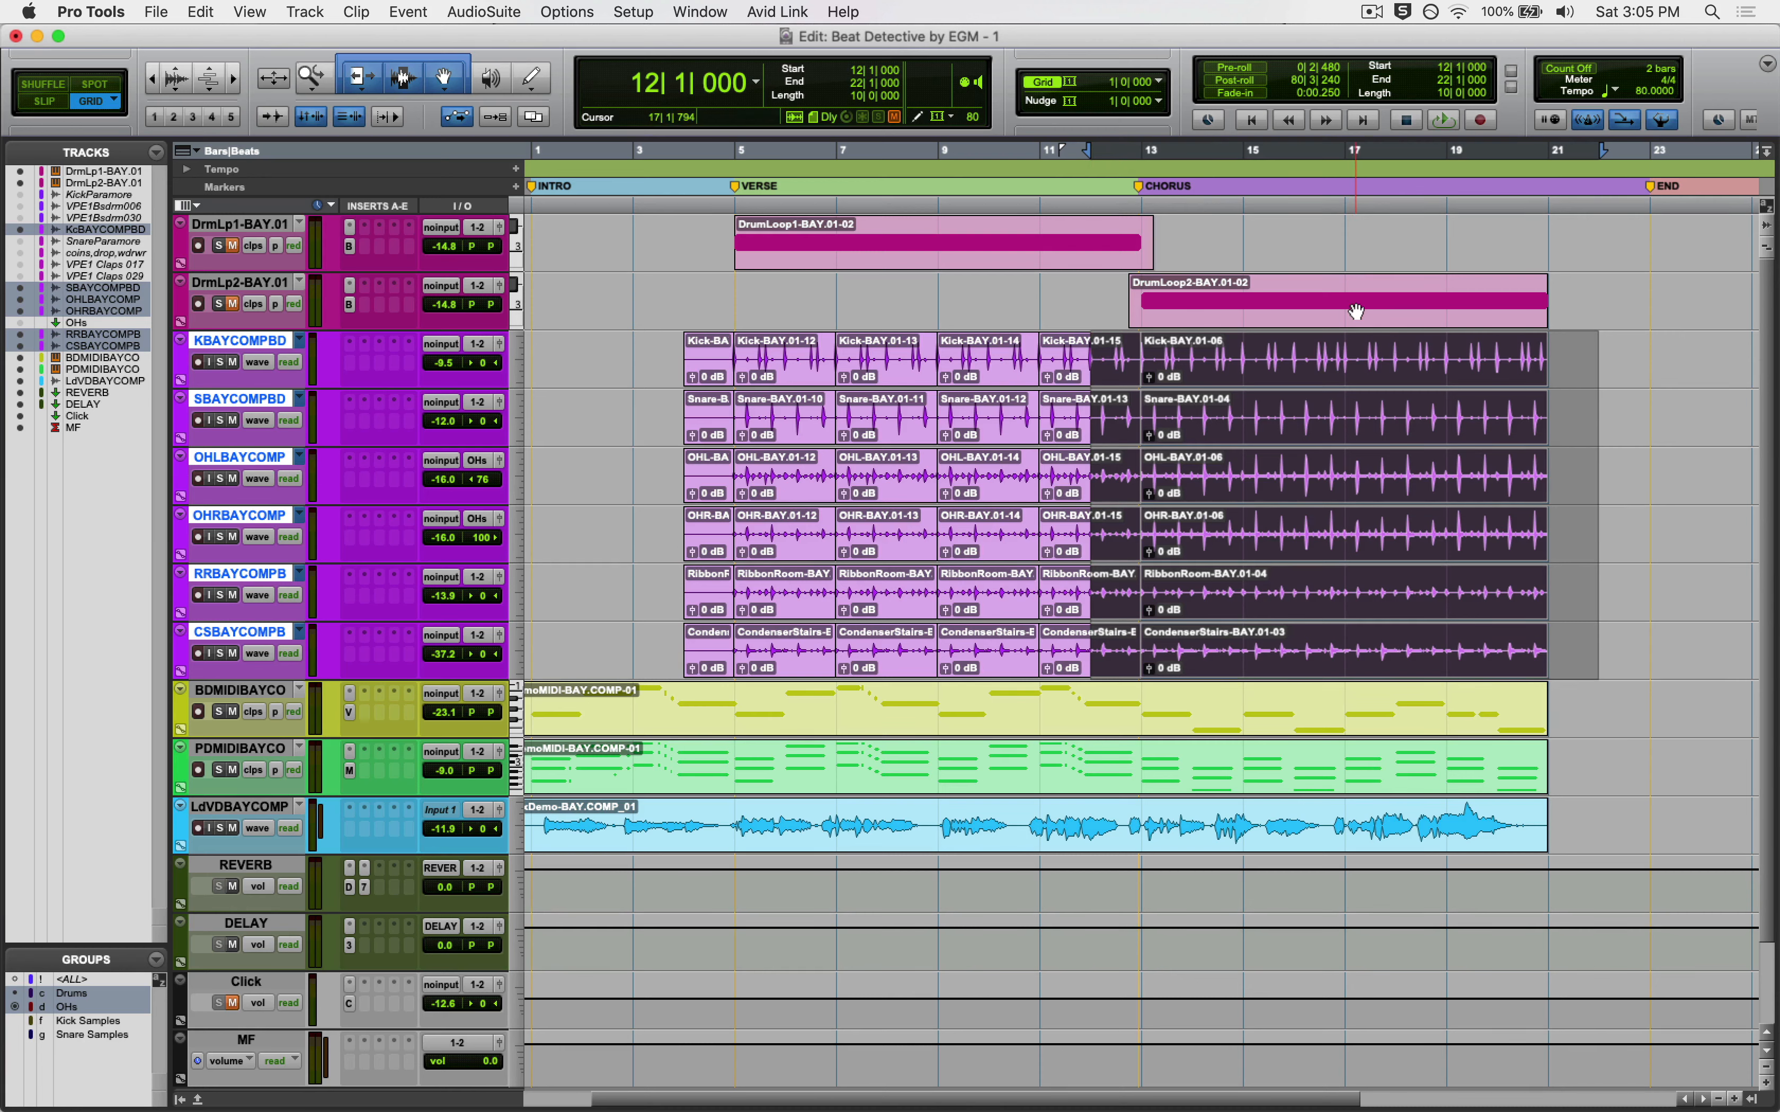
Reselect the grouped drum clips from bar 14 back to bar 4 and open Beat Detective over the tracks
click(1190, 354)
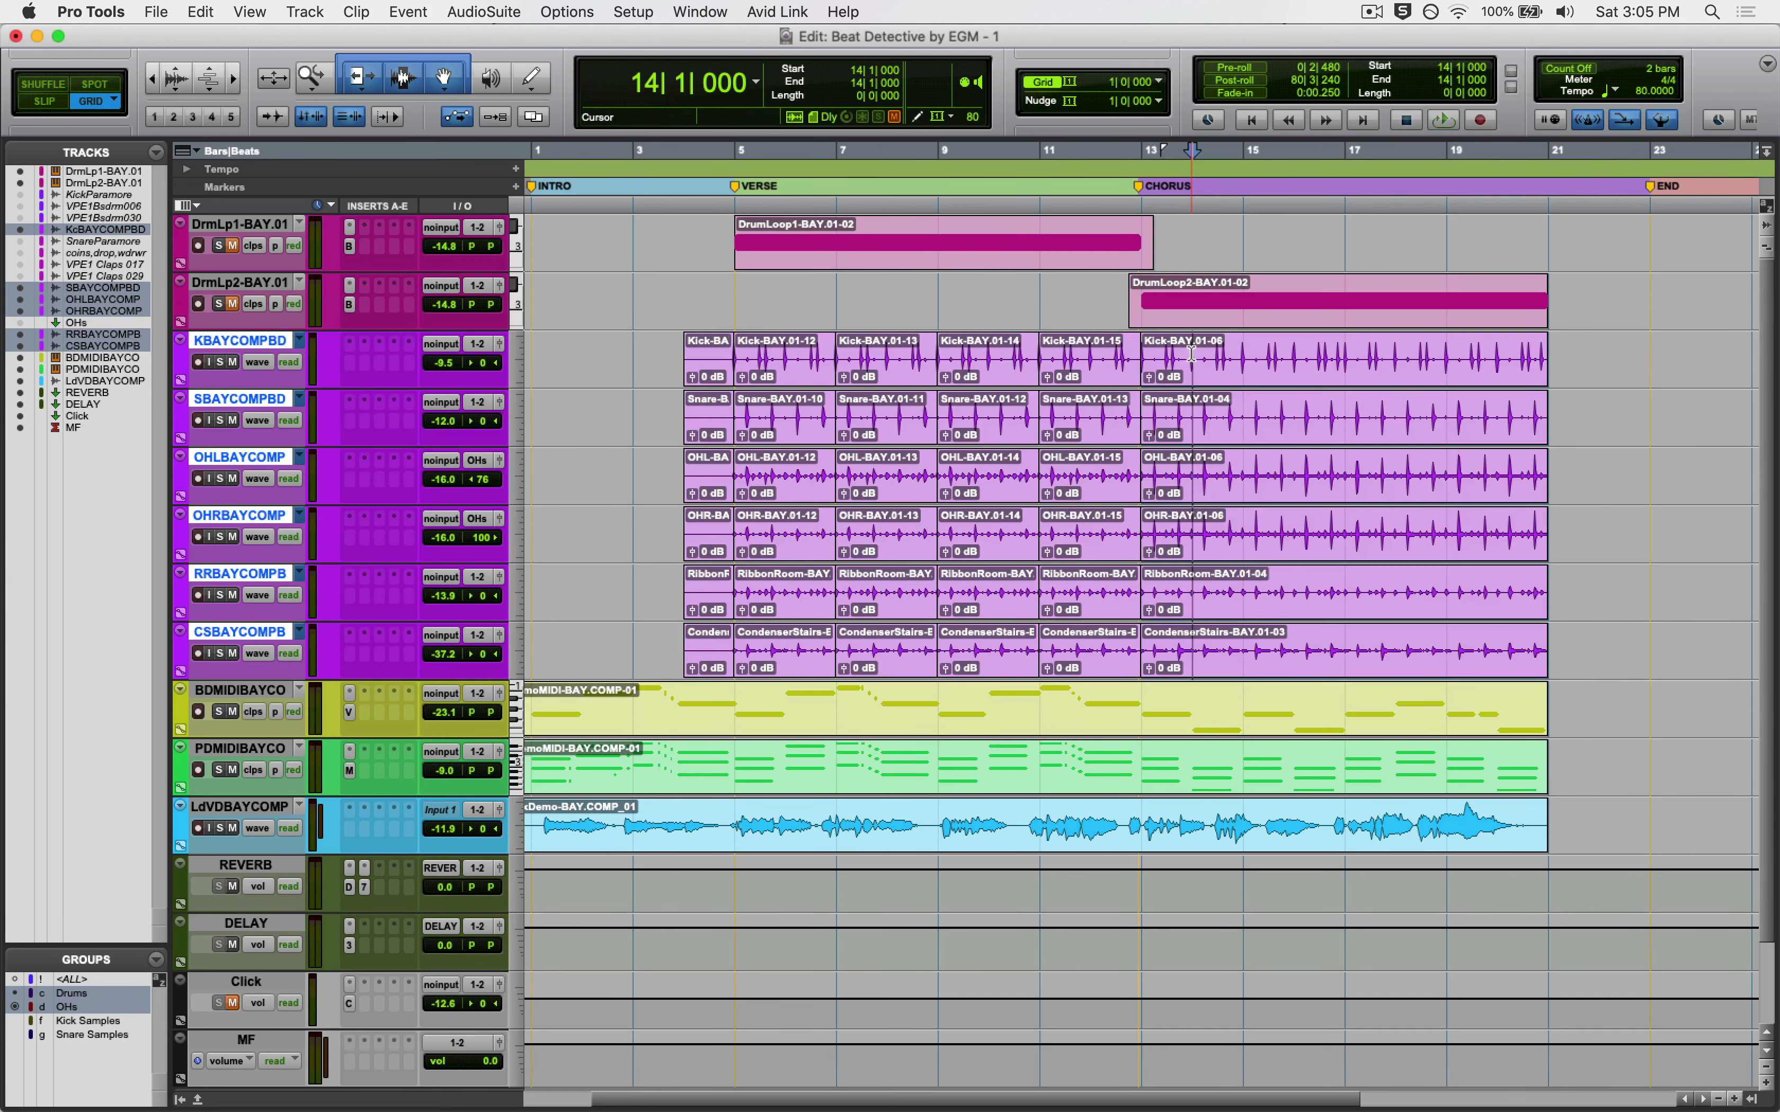
drag(1191, 354, 687, 378)
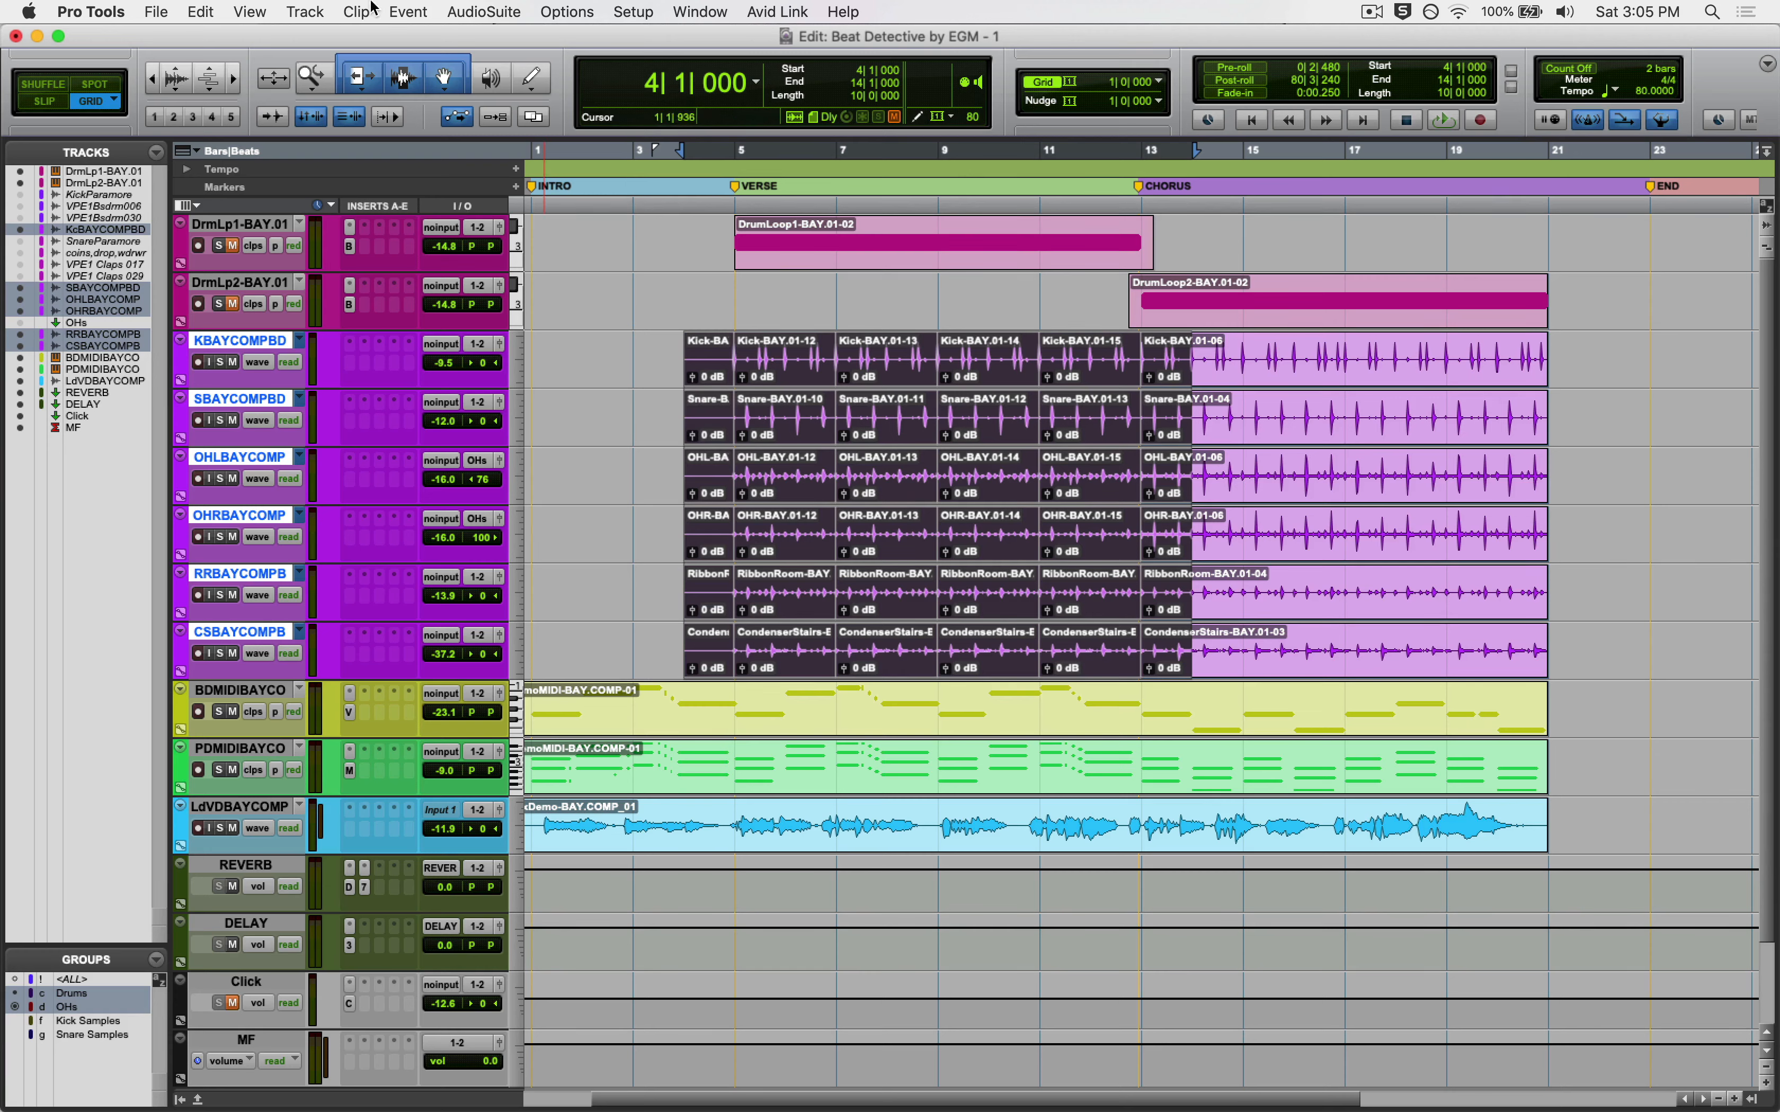
click(409, 10)
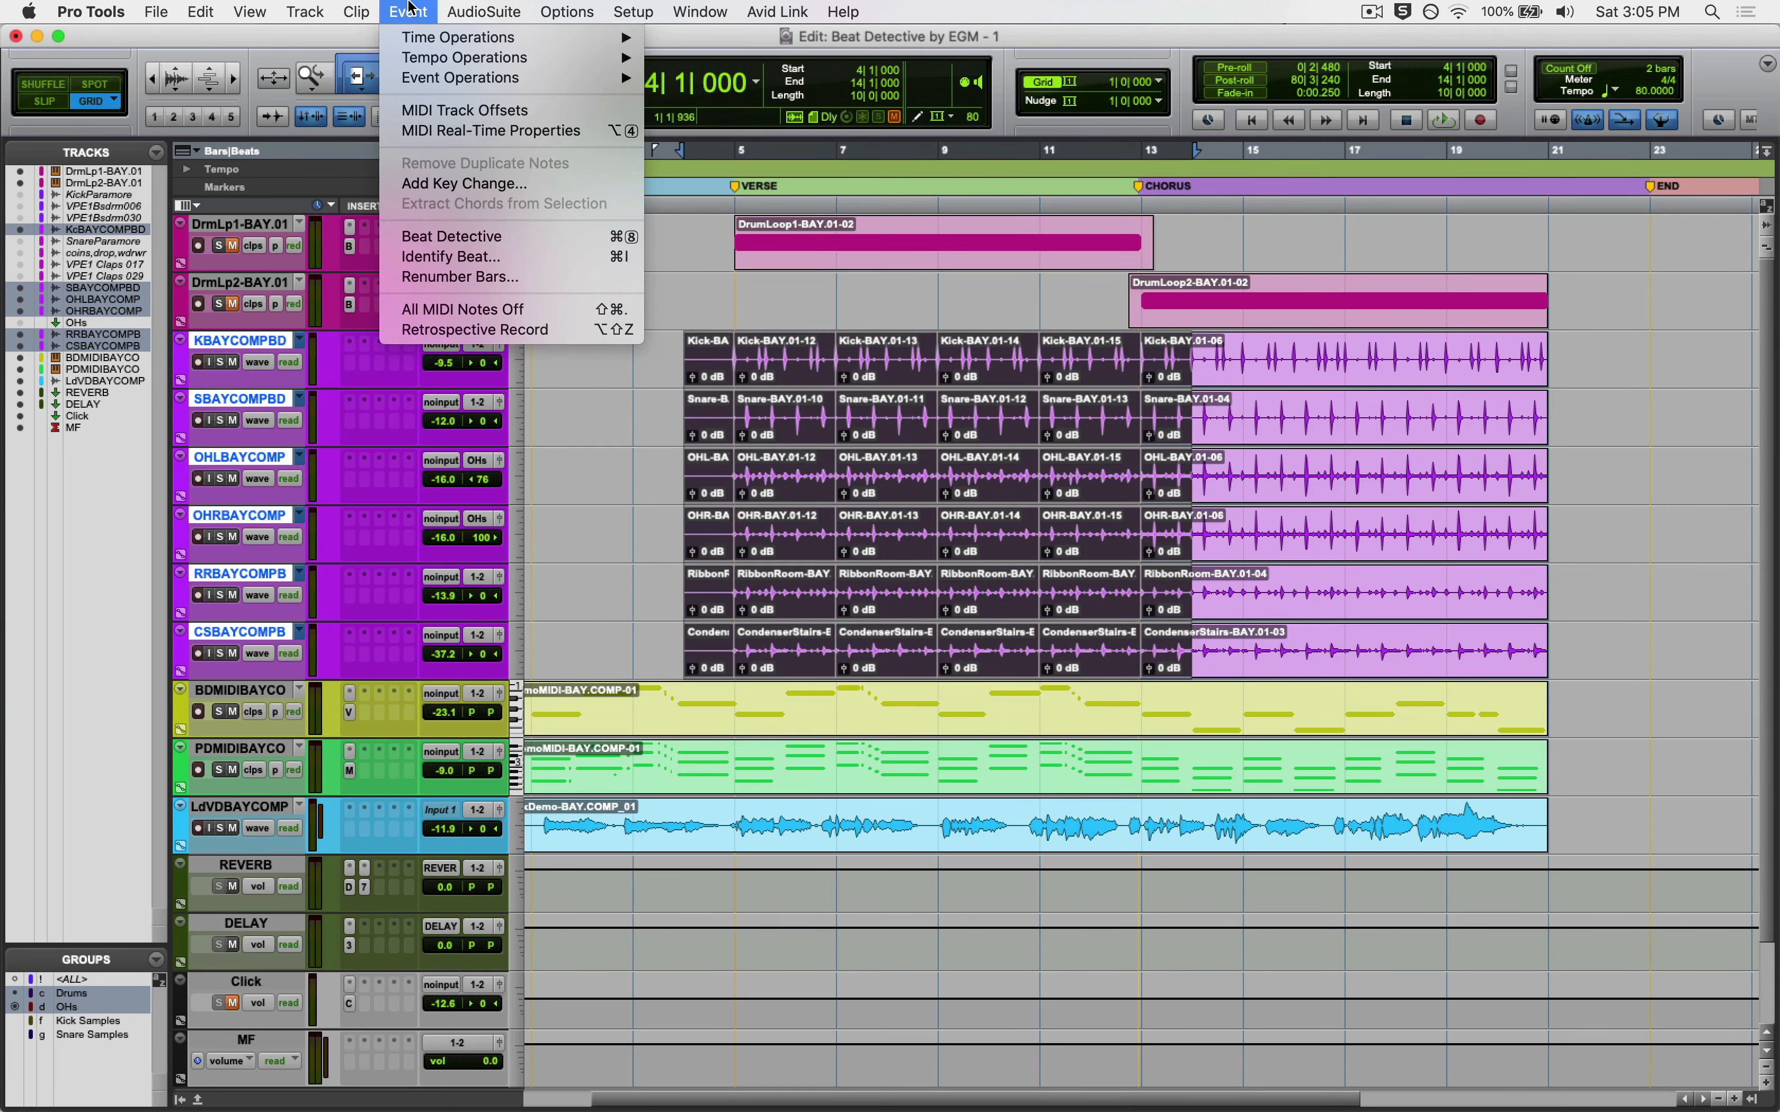
click(472, 247)
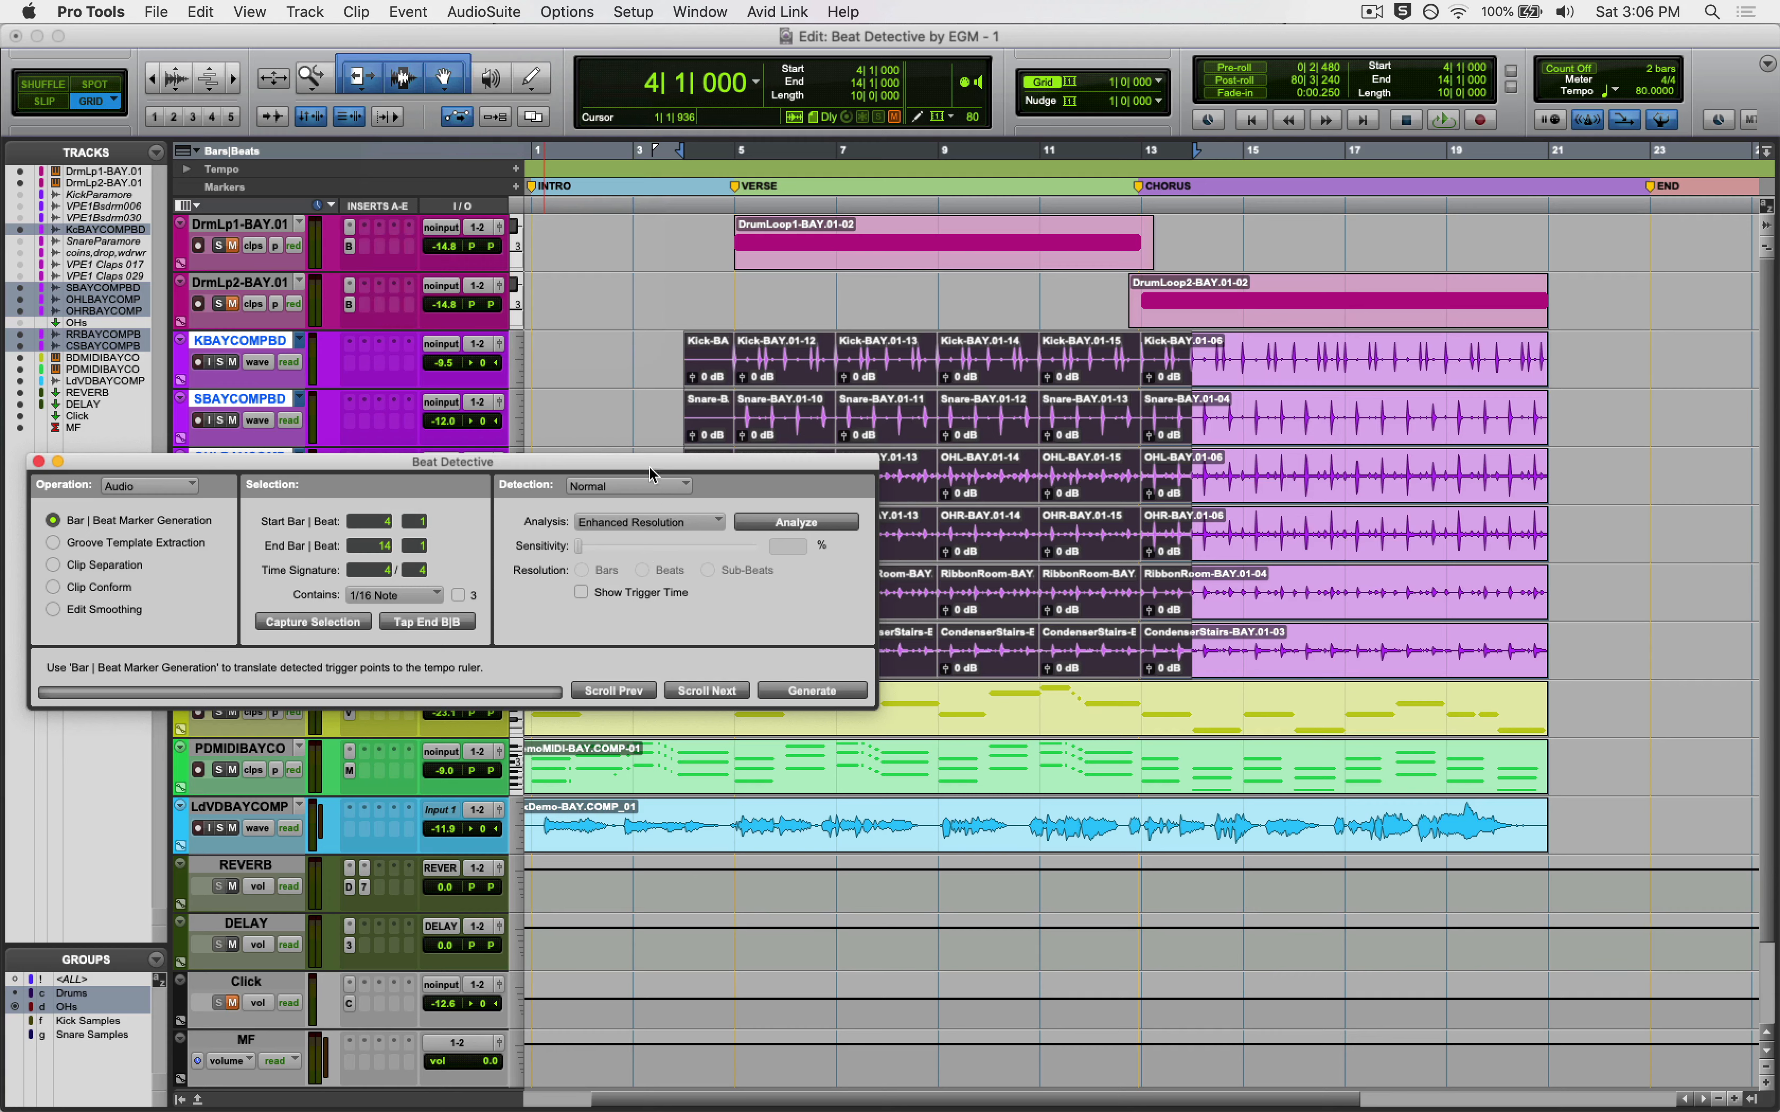
drag(658, 464, 1168, 214)
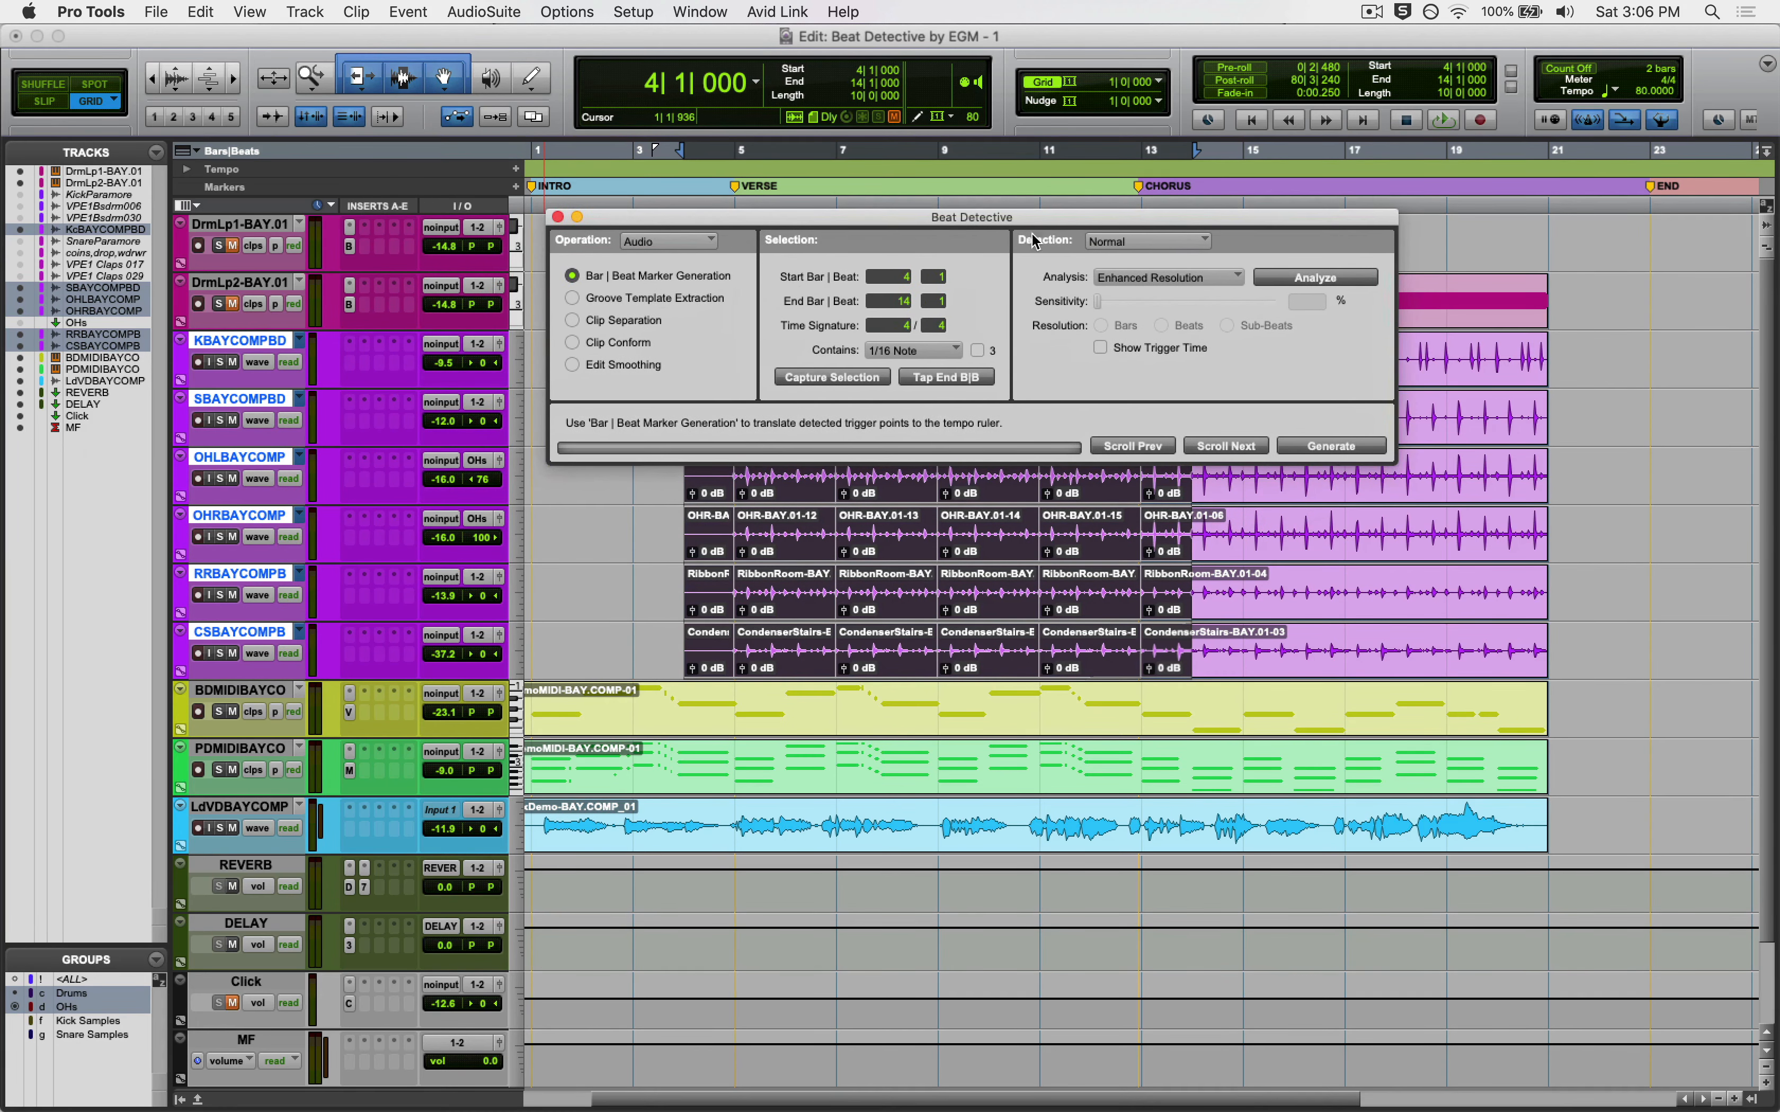
drag(896, 224, 929, 223)
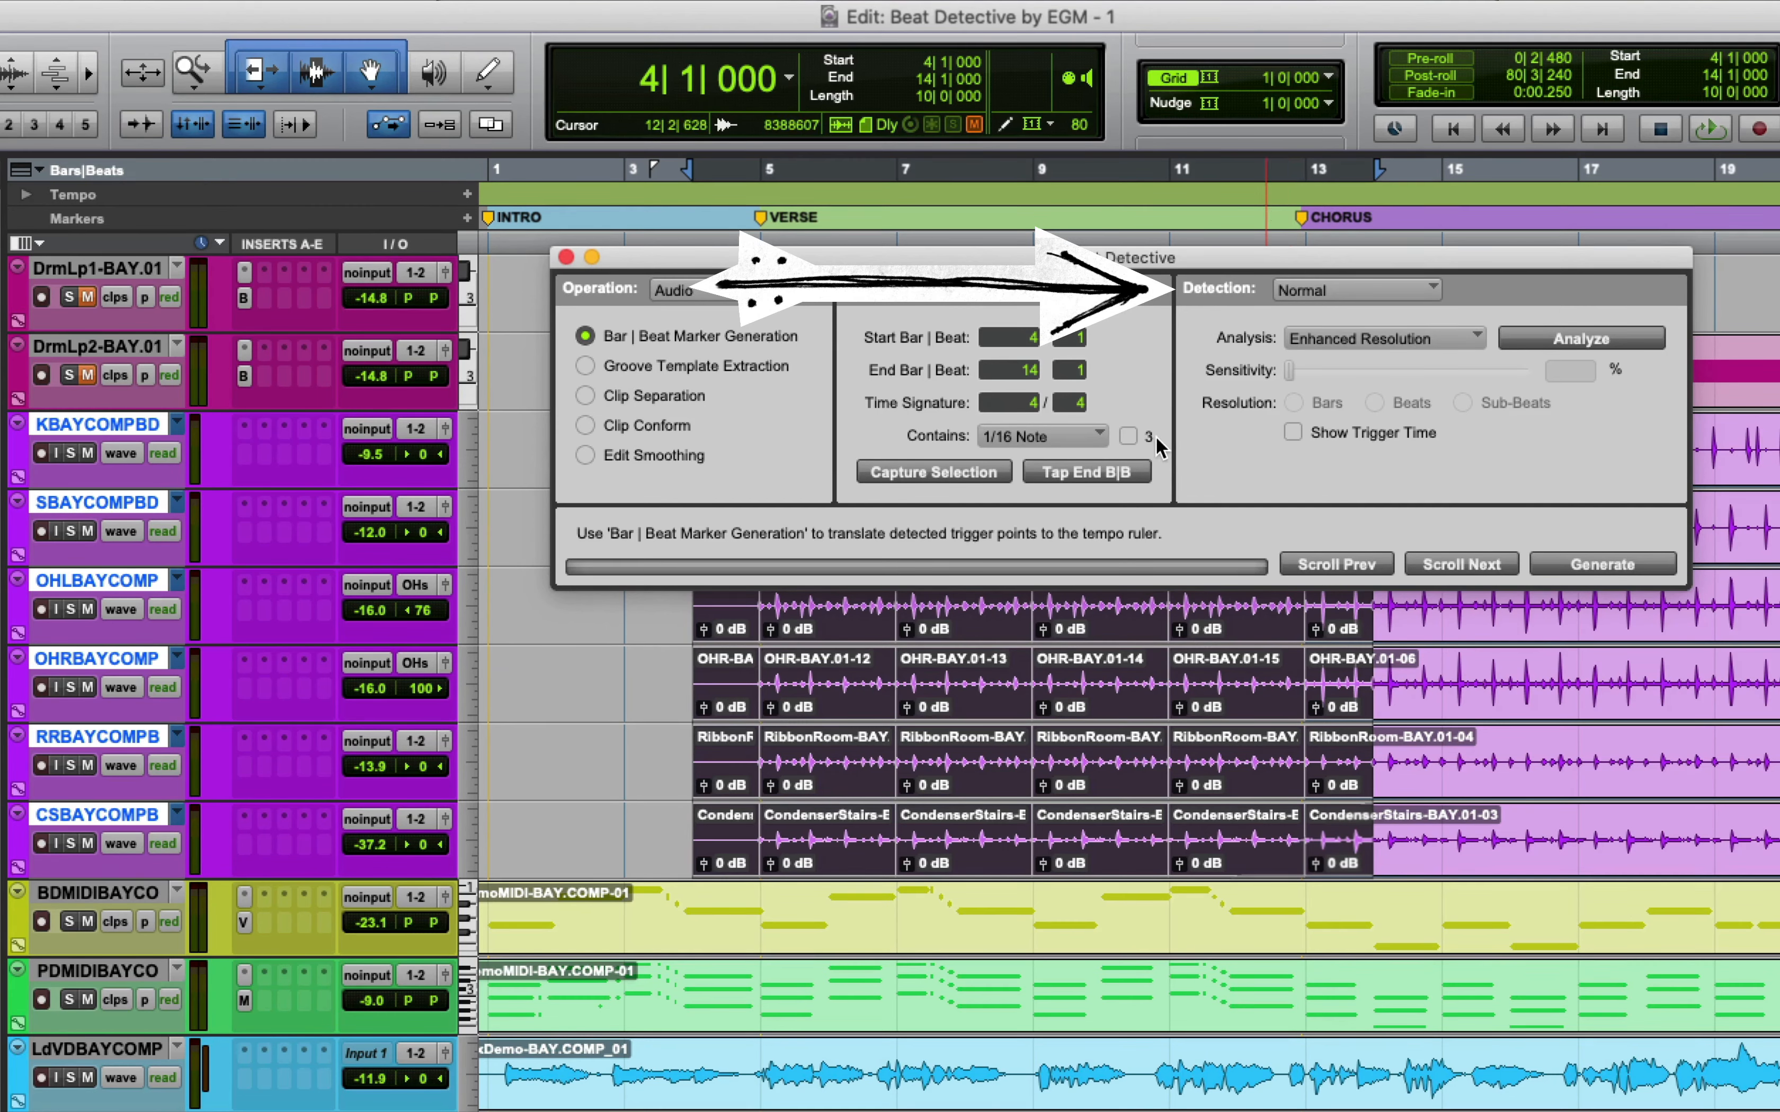
drag(1024, 265, 1061, 276)
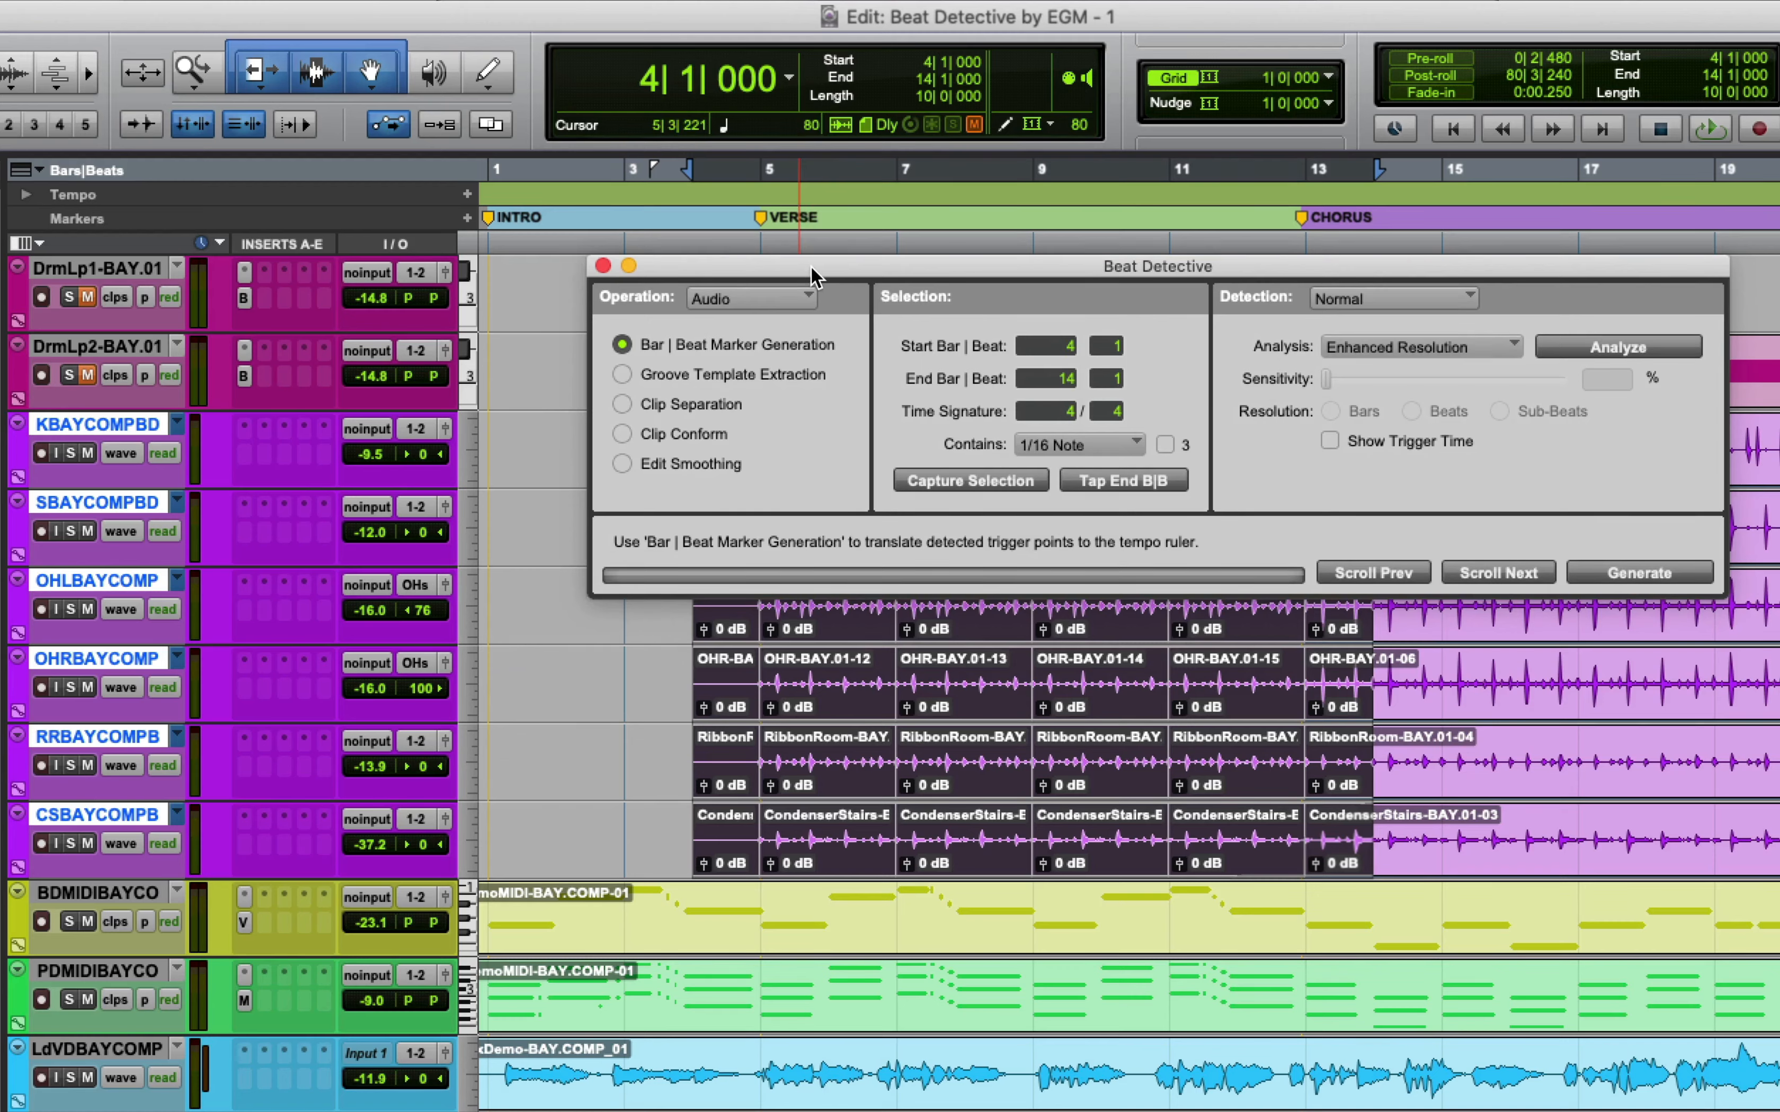
drag(812, 276, 827, 278)
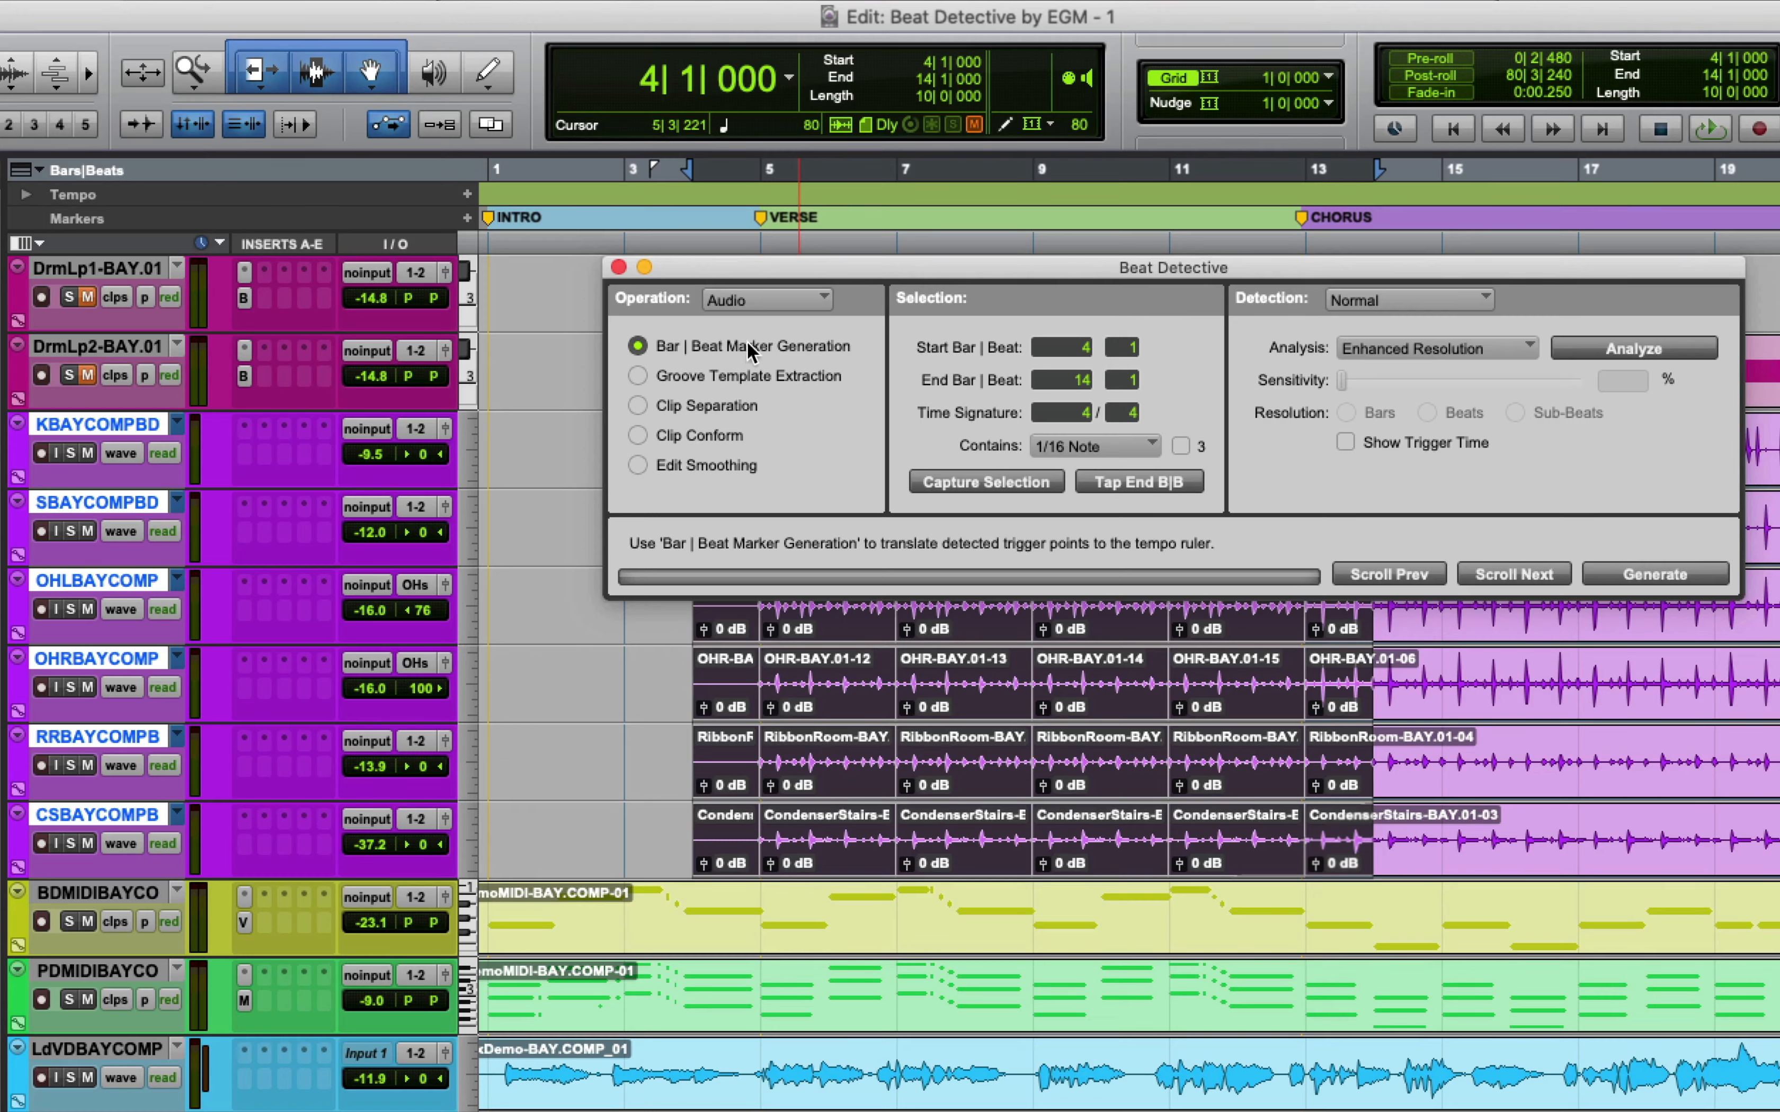
Keep Beat Detective's detection on Normal and set the selection to contain 1/8 notes
click(1413, 300)
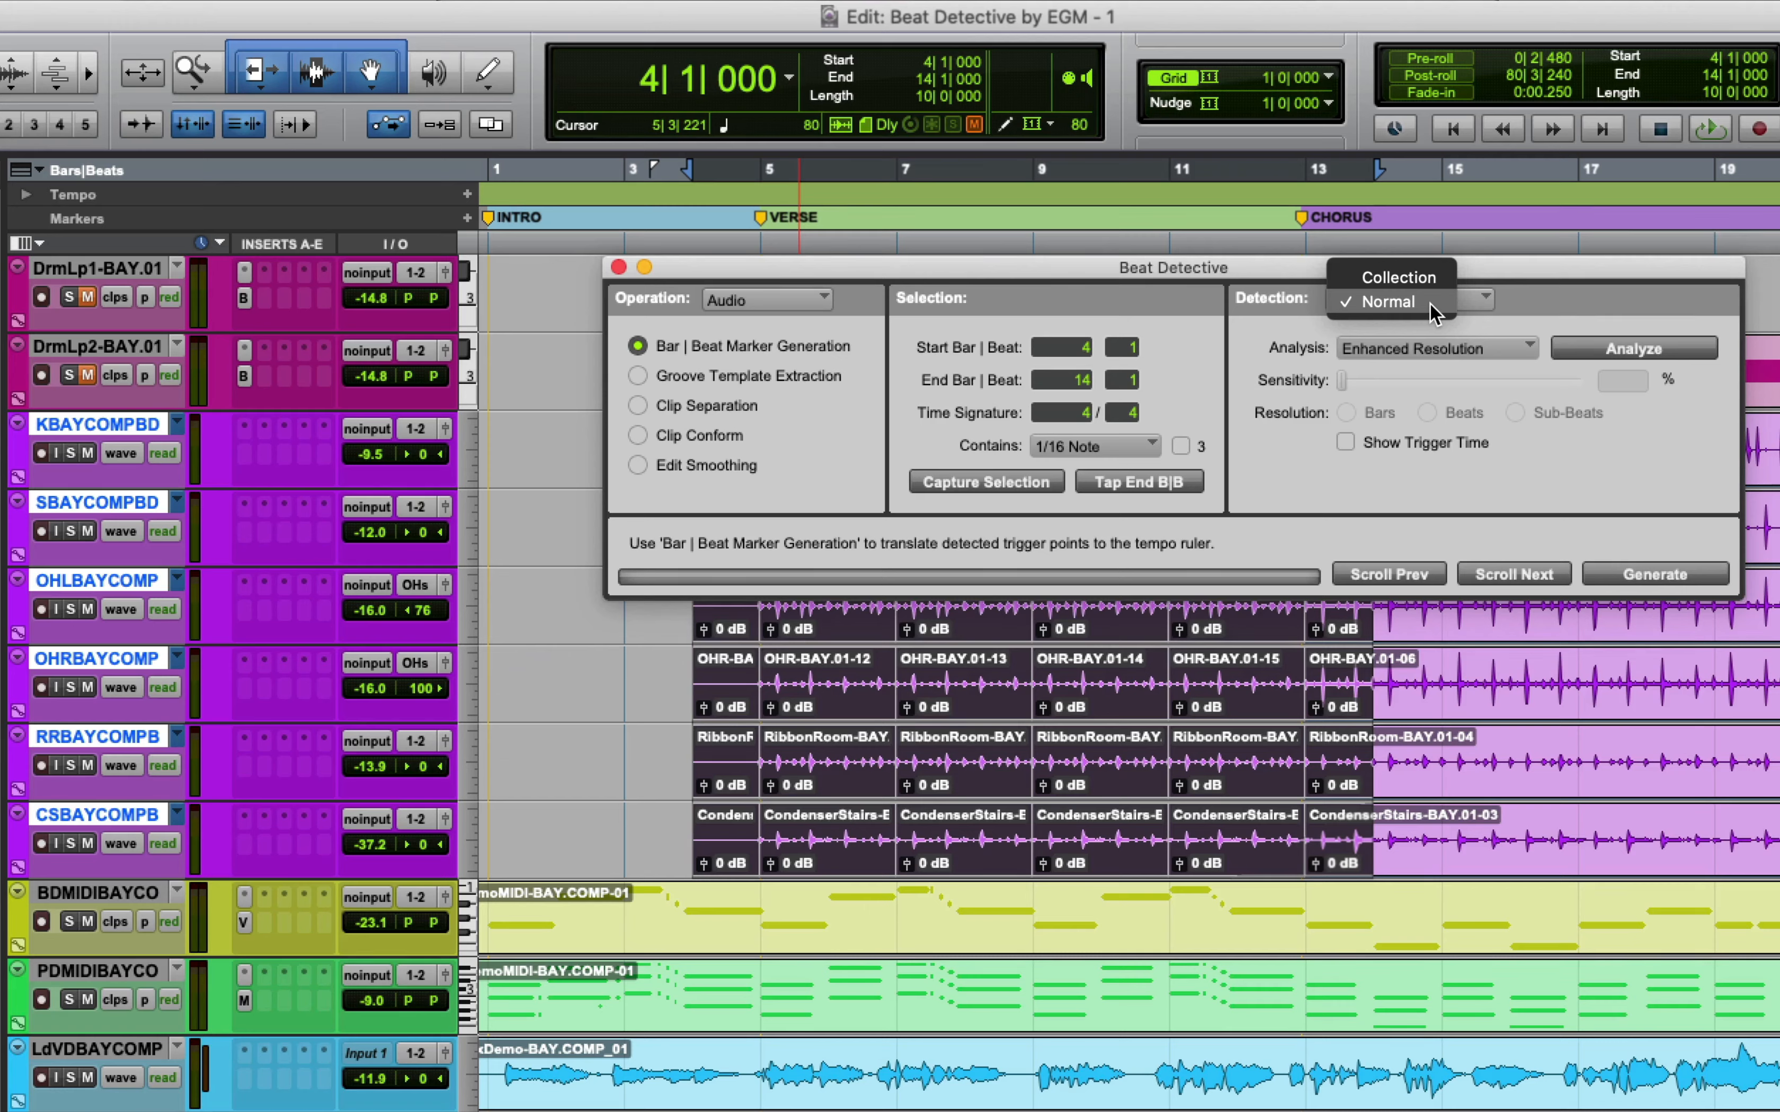
click(1433, 313)
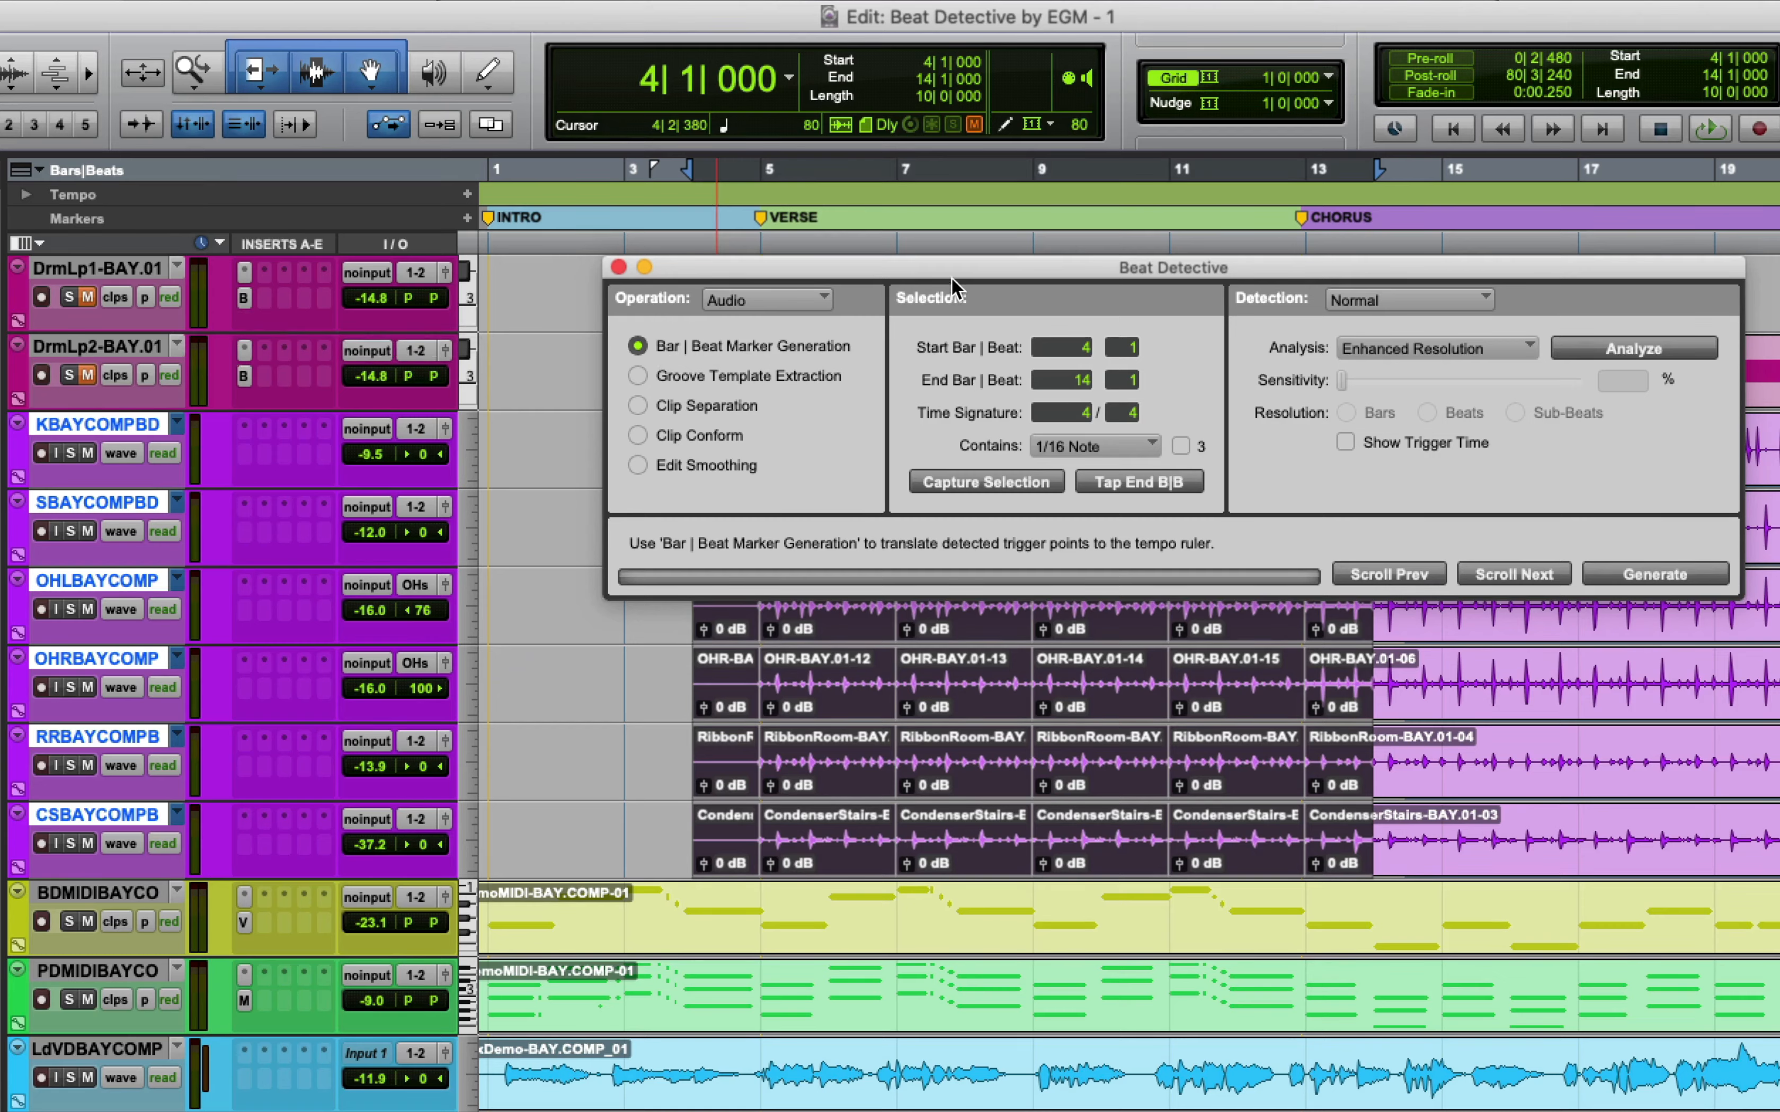
drag(949, 273, 933, 294)
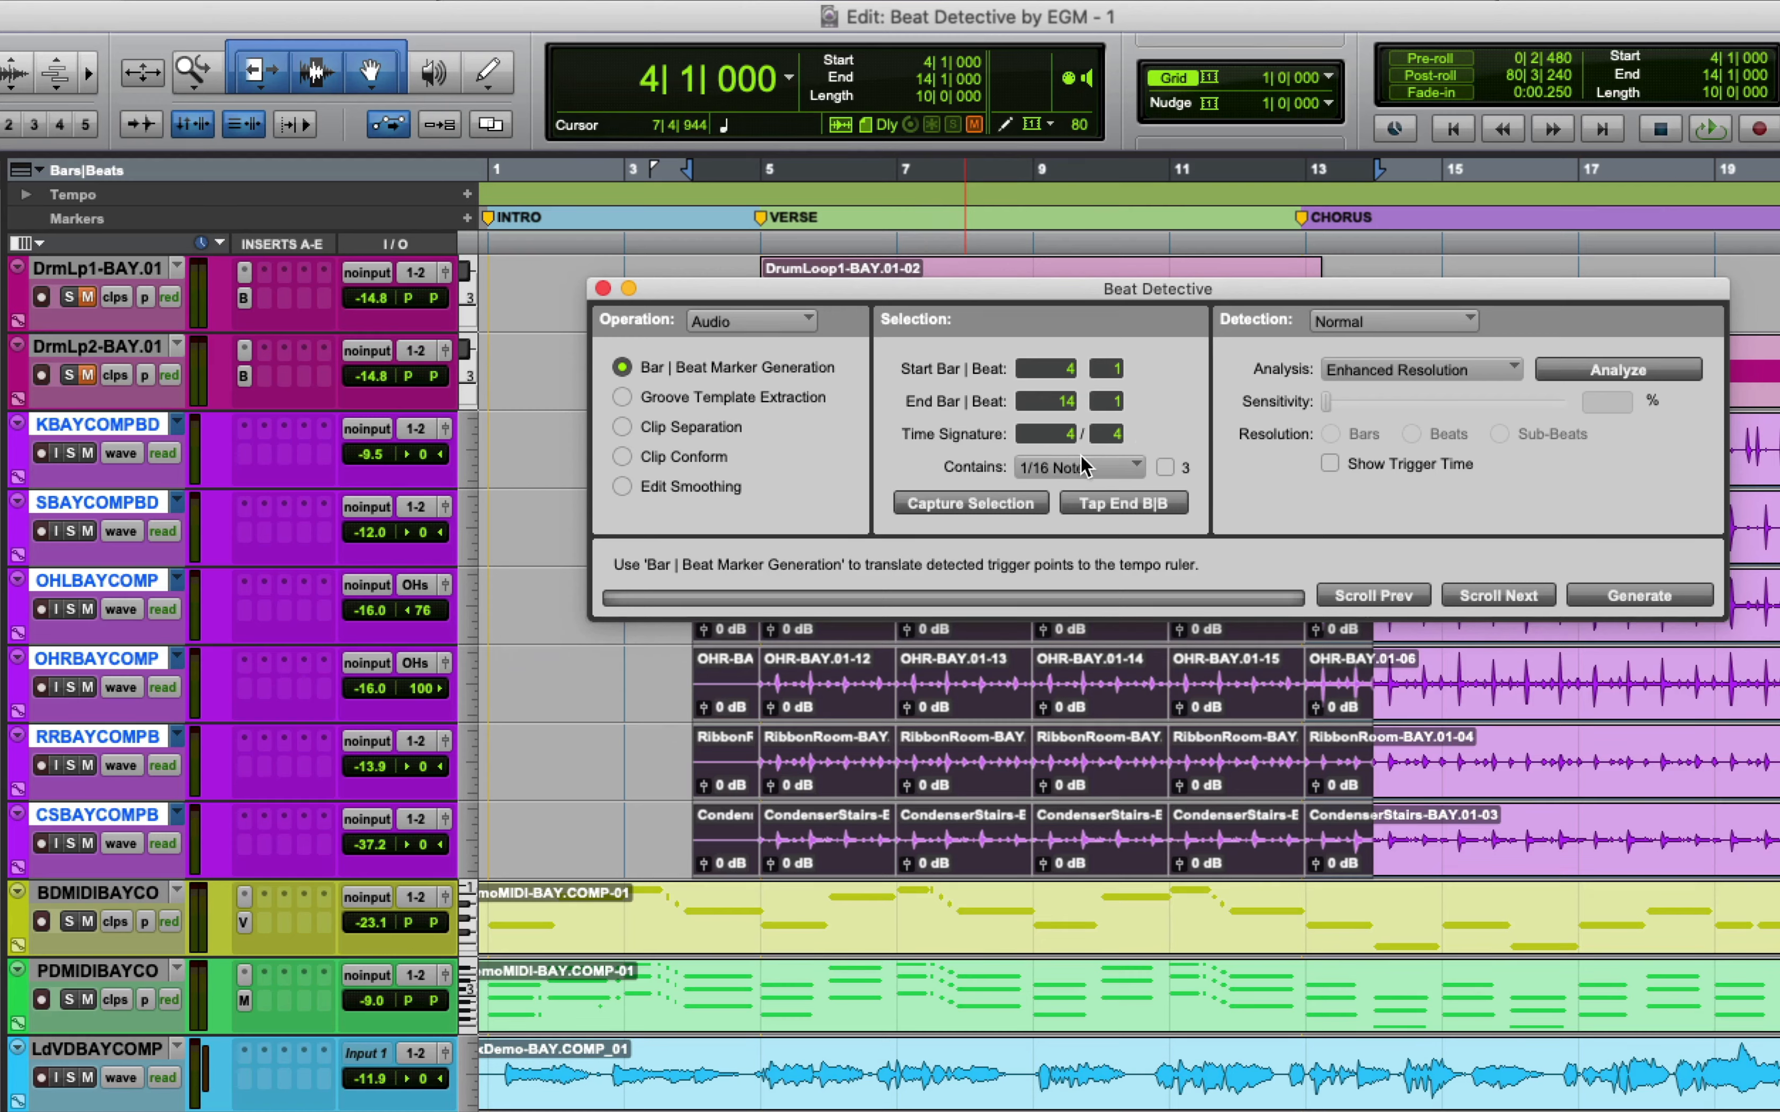
click(1124, 470)
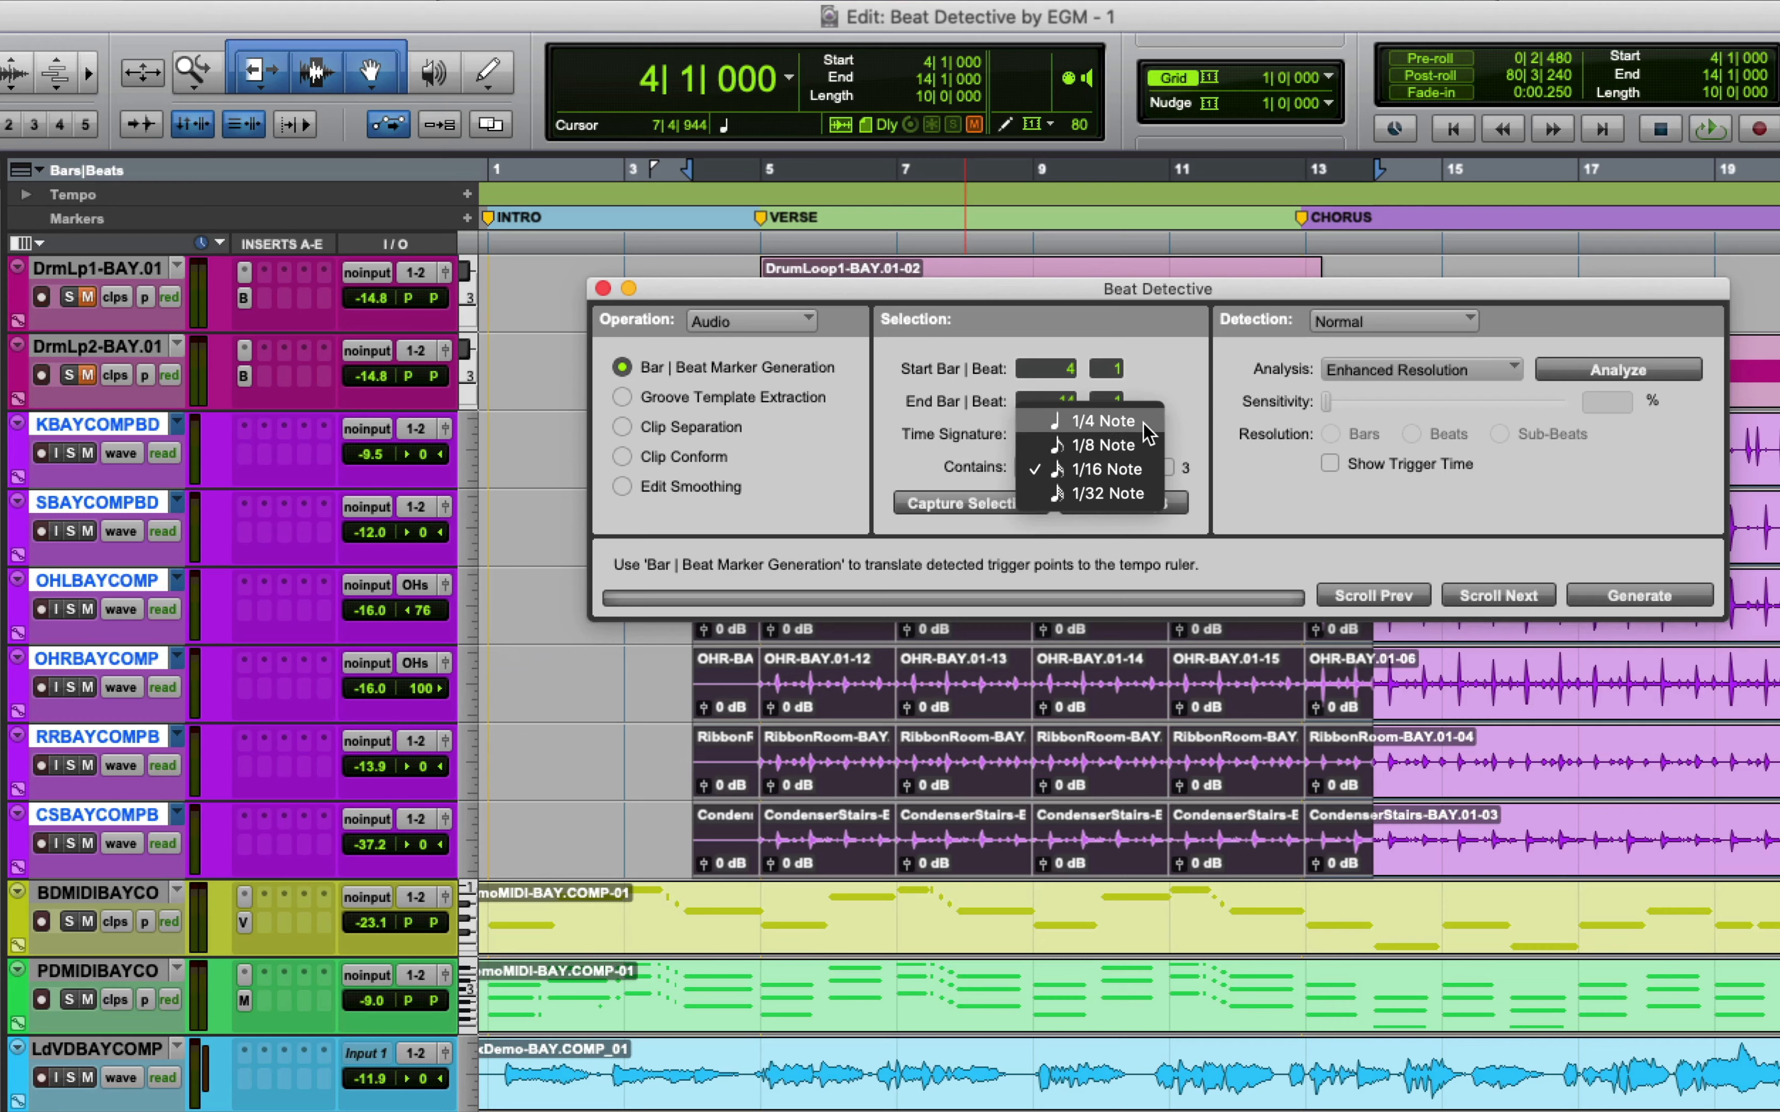
click(1149, 454)
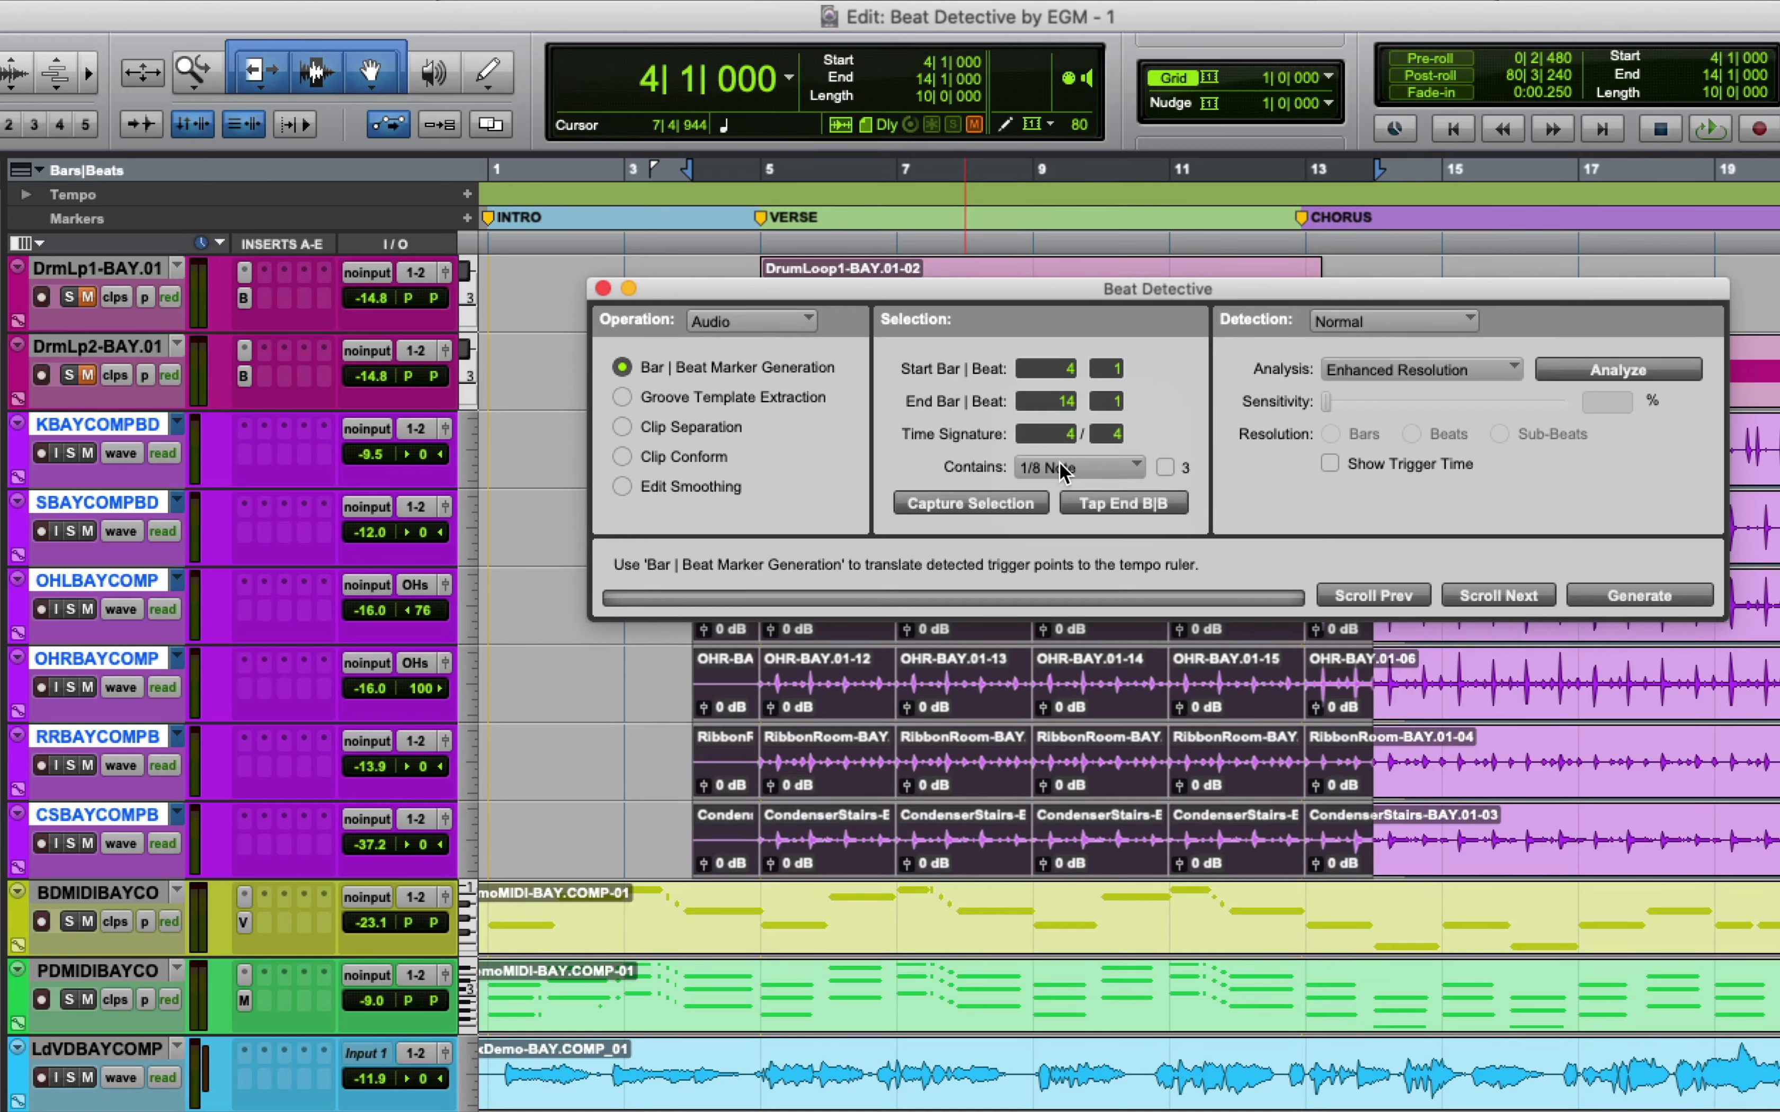
drag(1198, 292, 1157, 295)
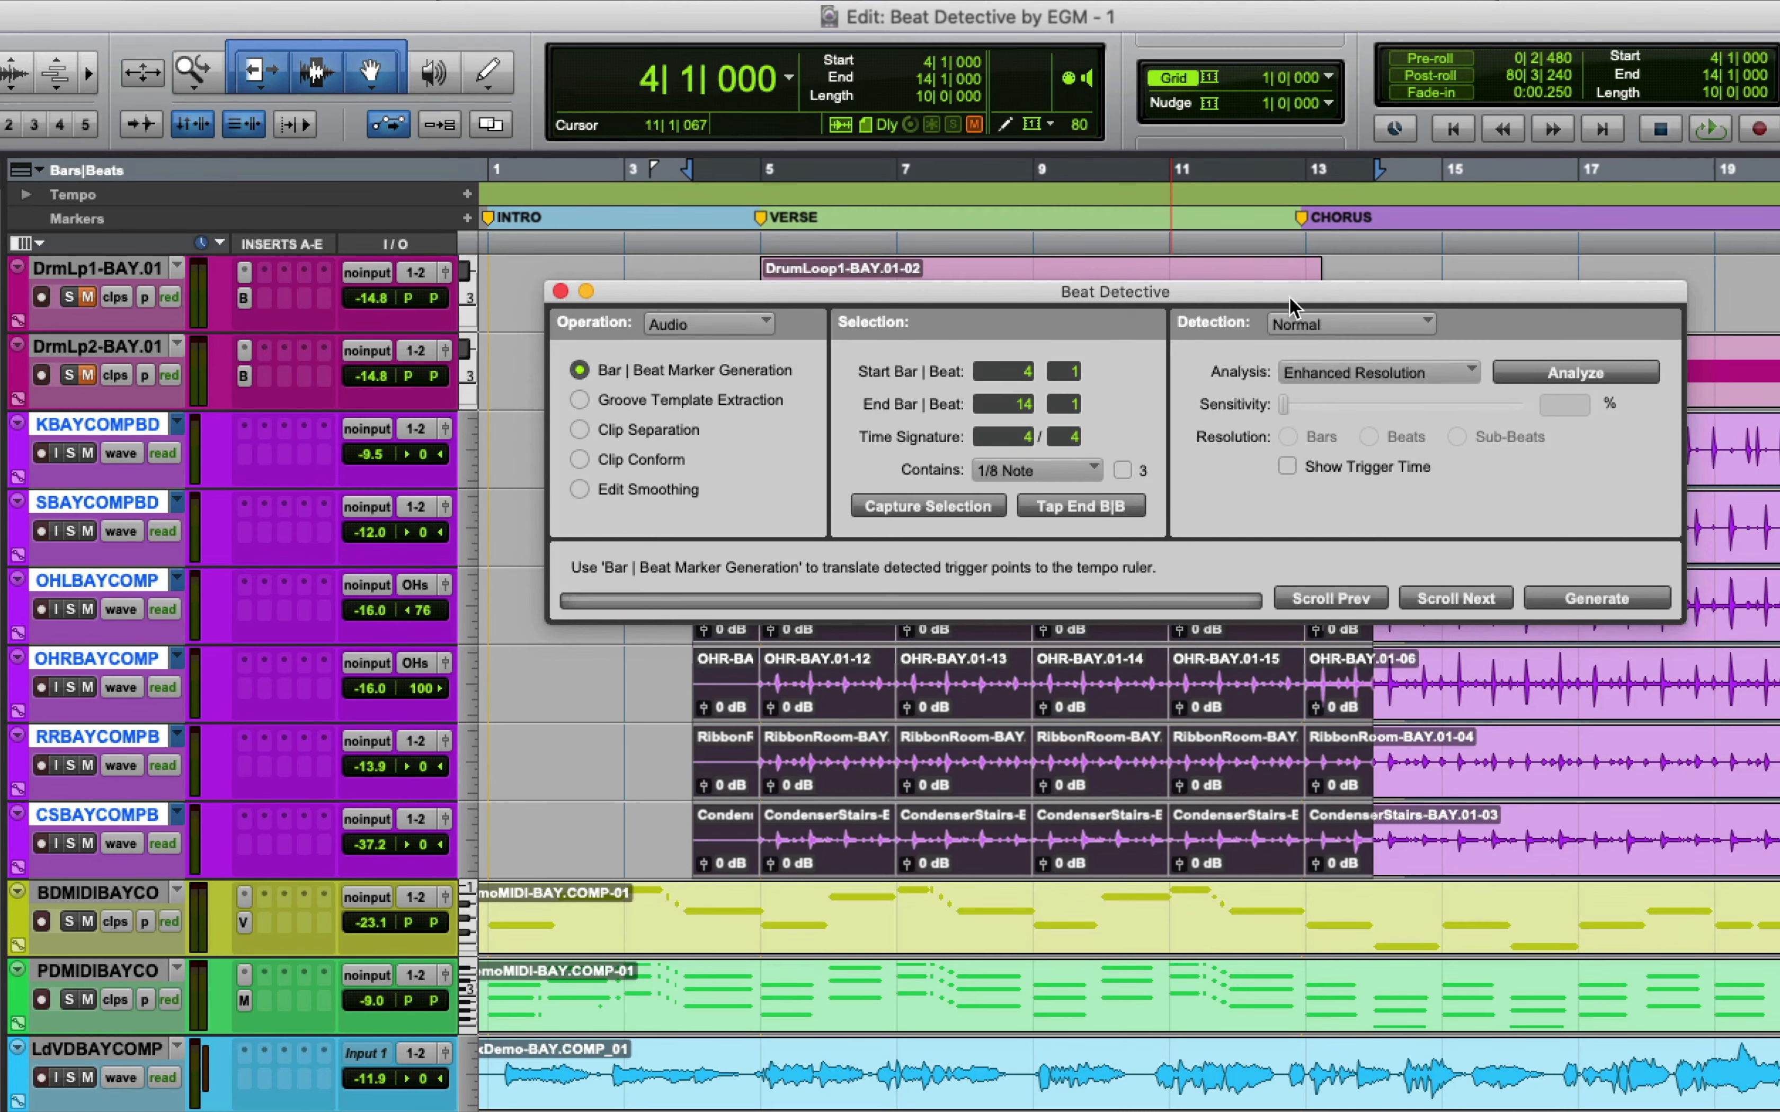
Analyze the selected drums with Normal detection and Enhanced Resolution analysis
click(1325, 335)
click(1324, 329)
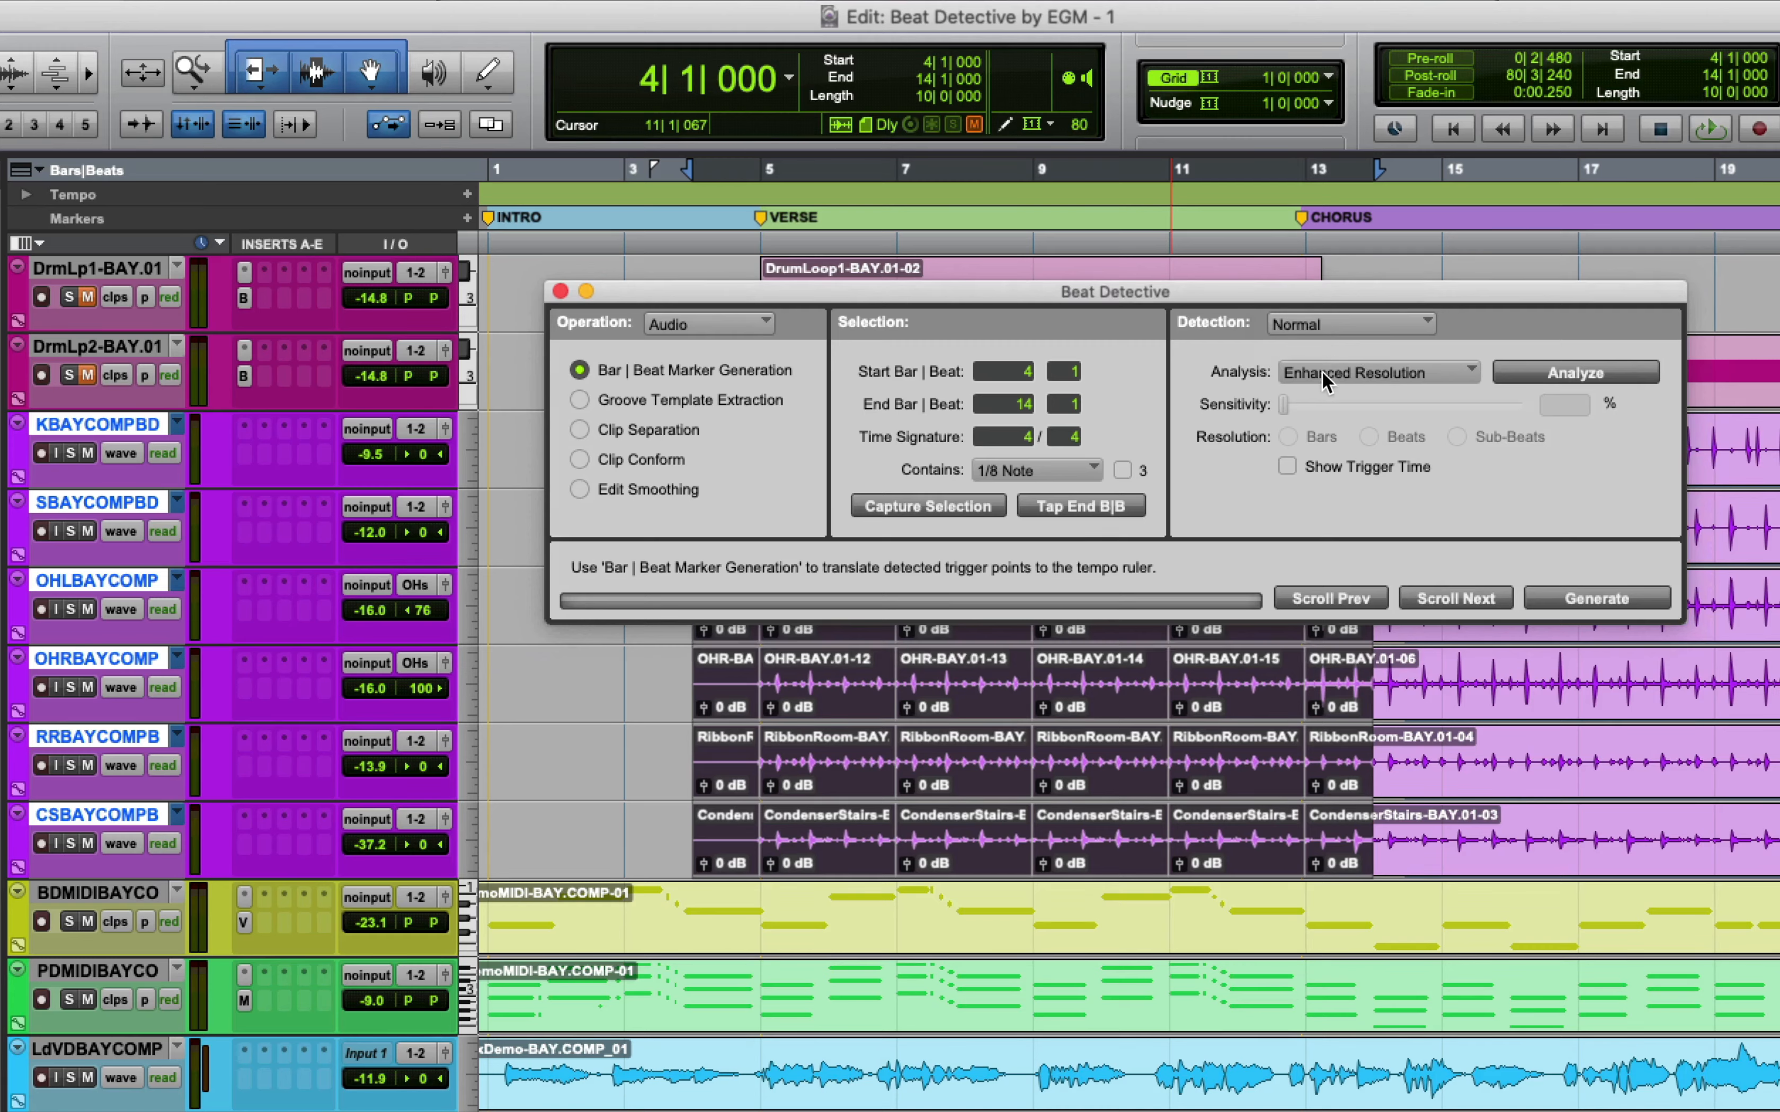
click(1463, 375)
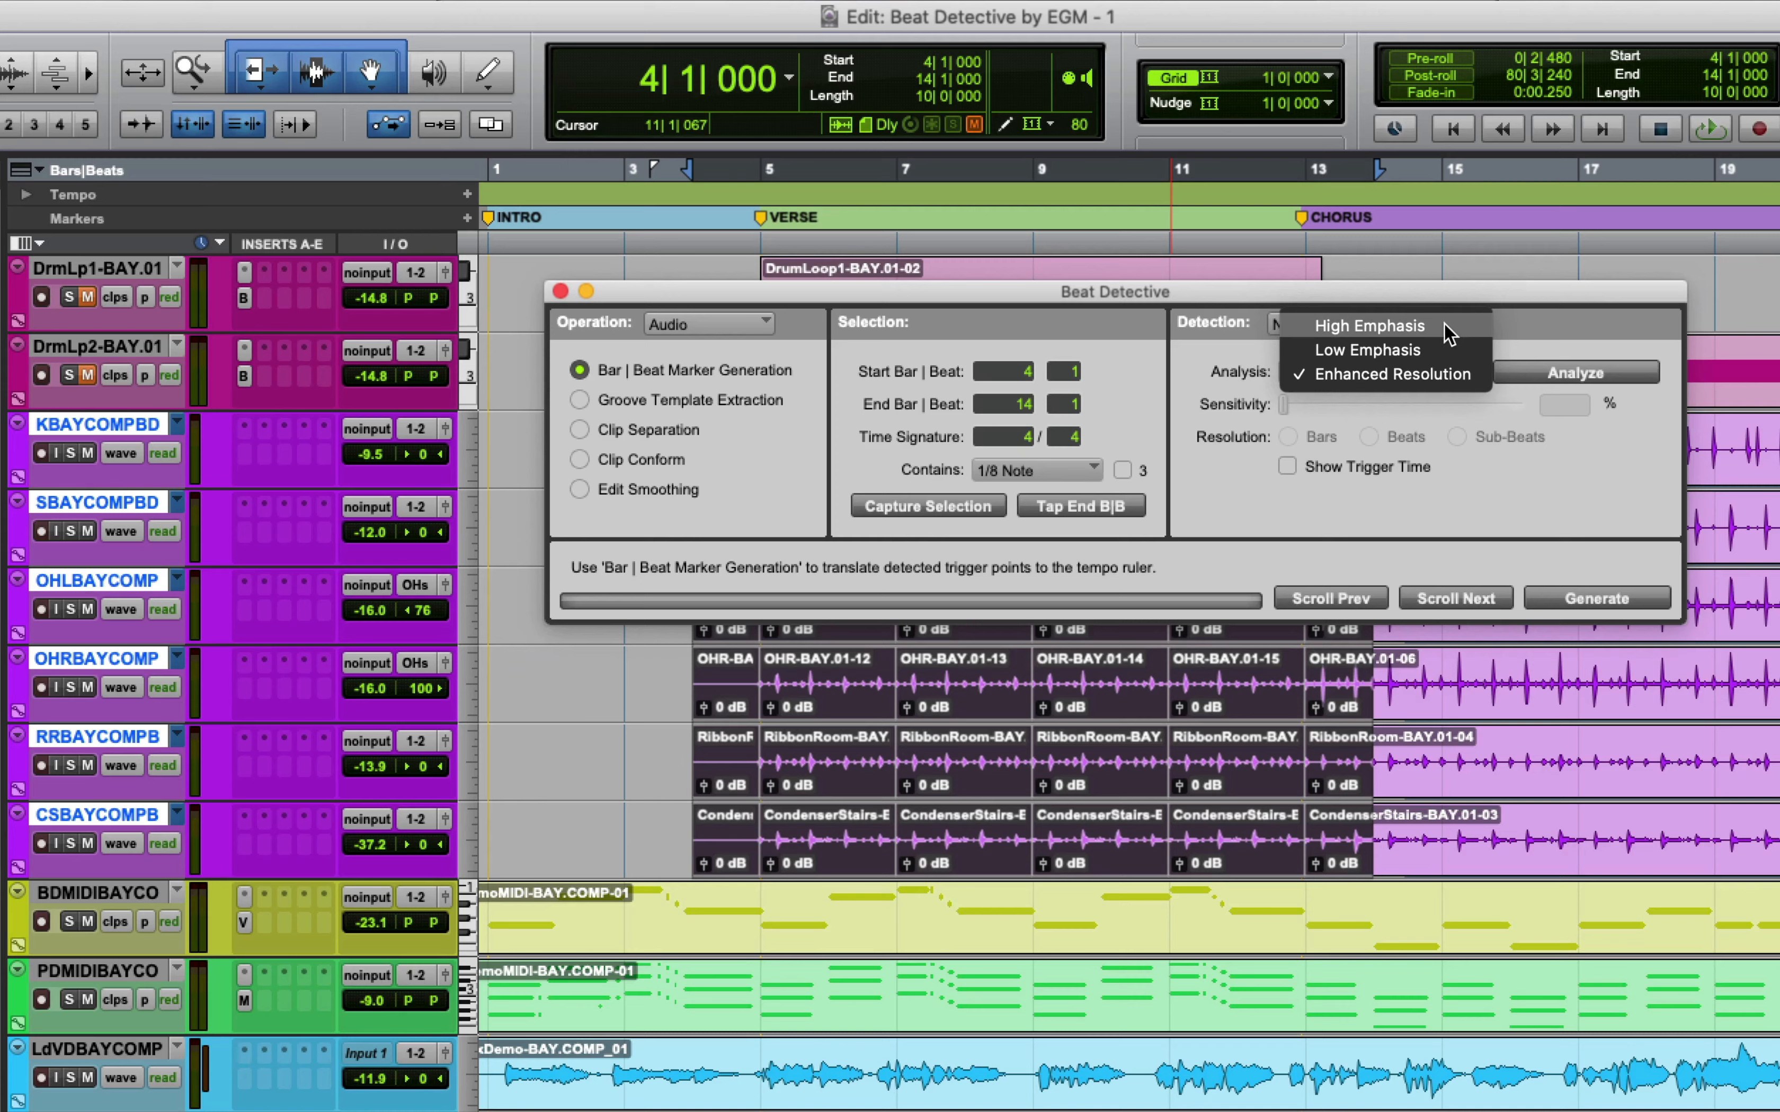
click(1442, 381)
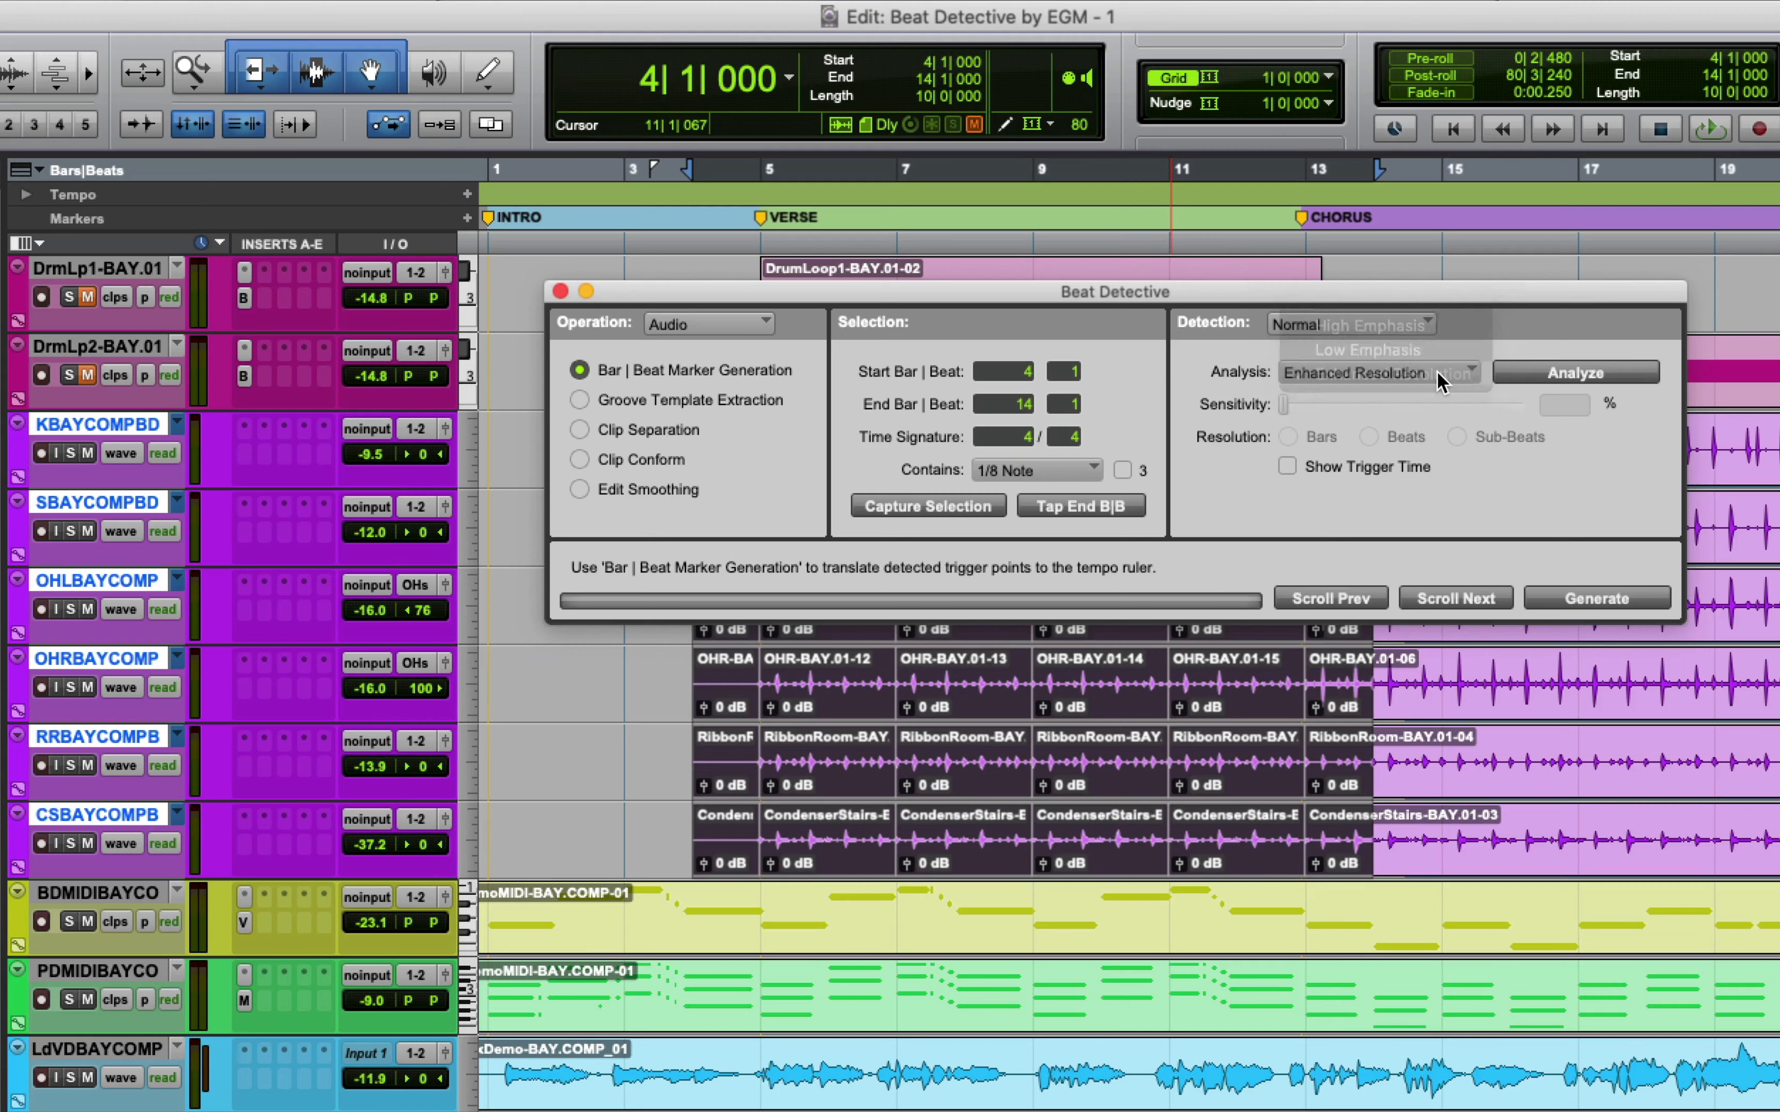
click(1550, 380)
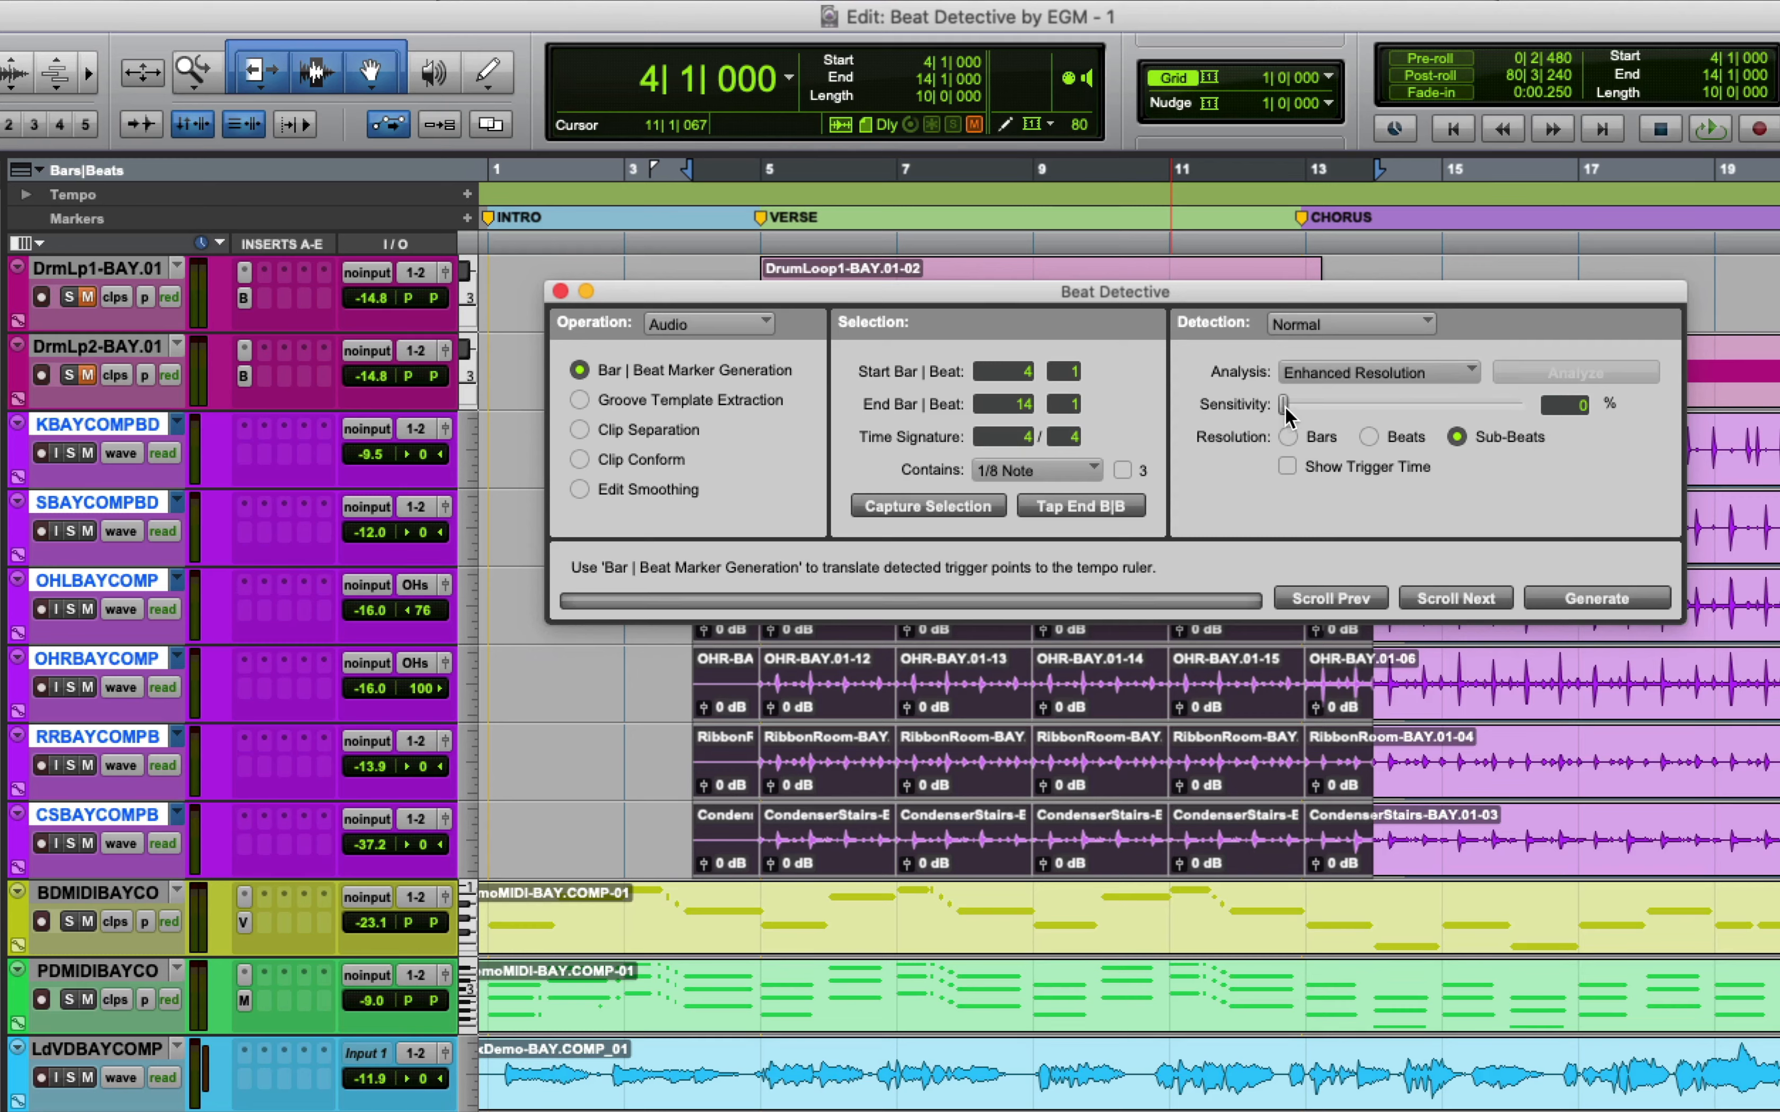
Raise the detection sensitivity to 20% to mark the drum transients as sub-beats
drag(1283, 409, 1314, 409)
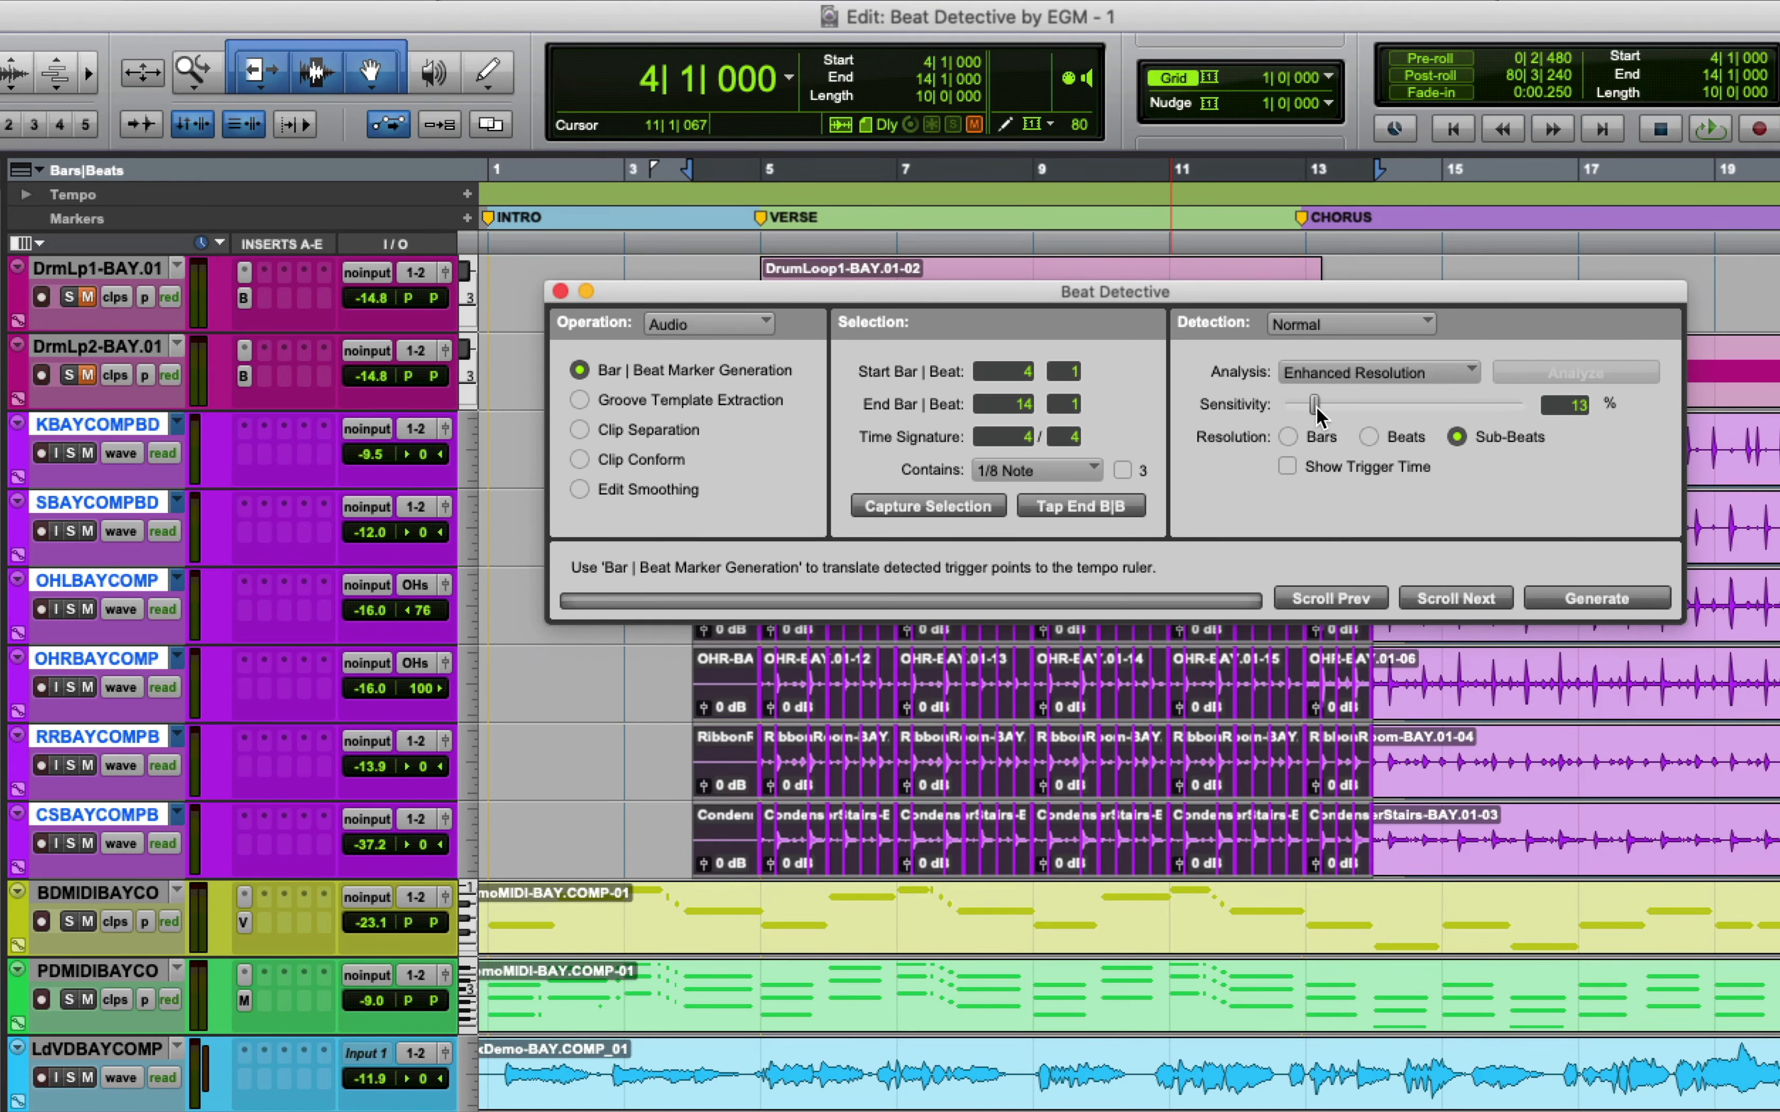
drag(1316, 407, 1321, 415)
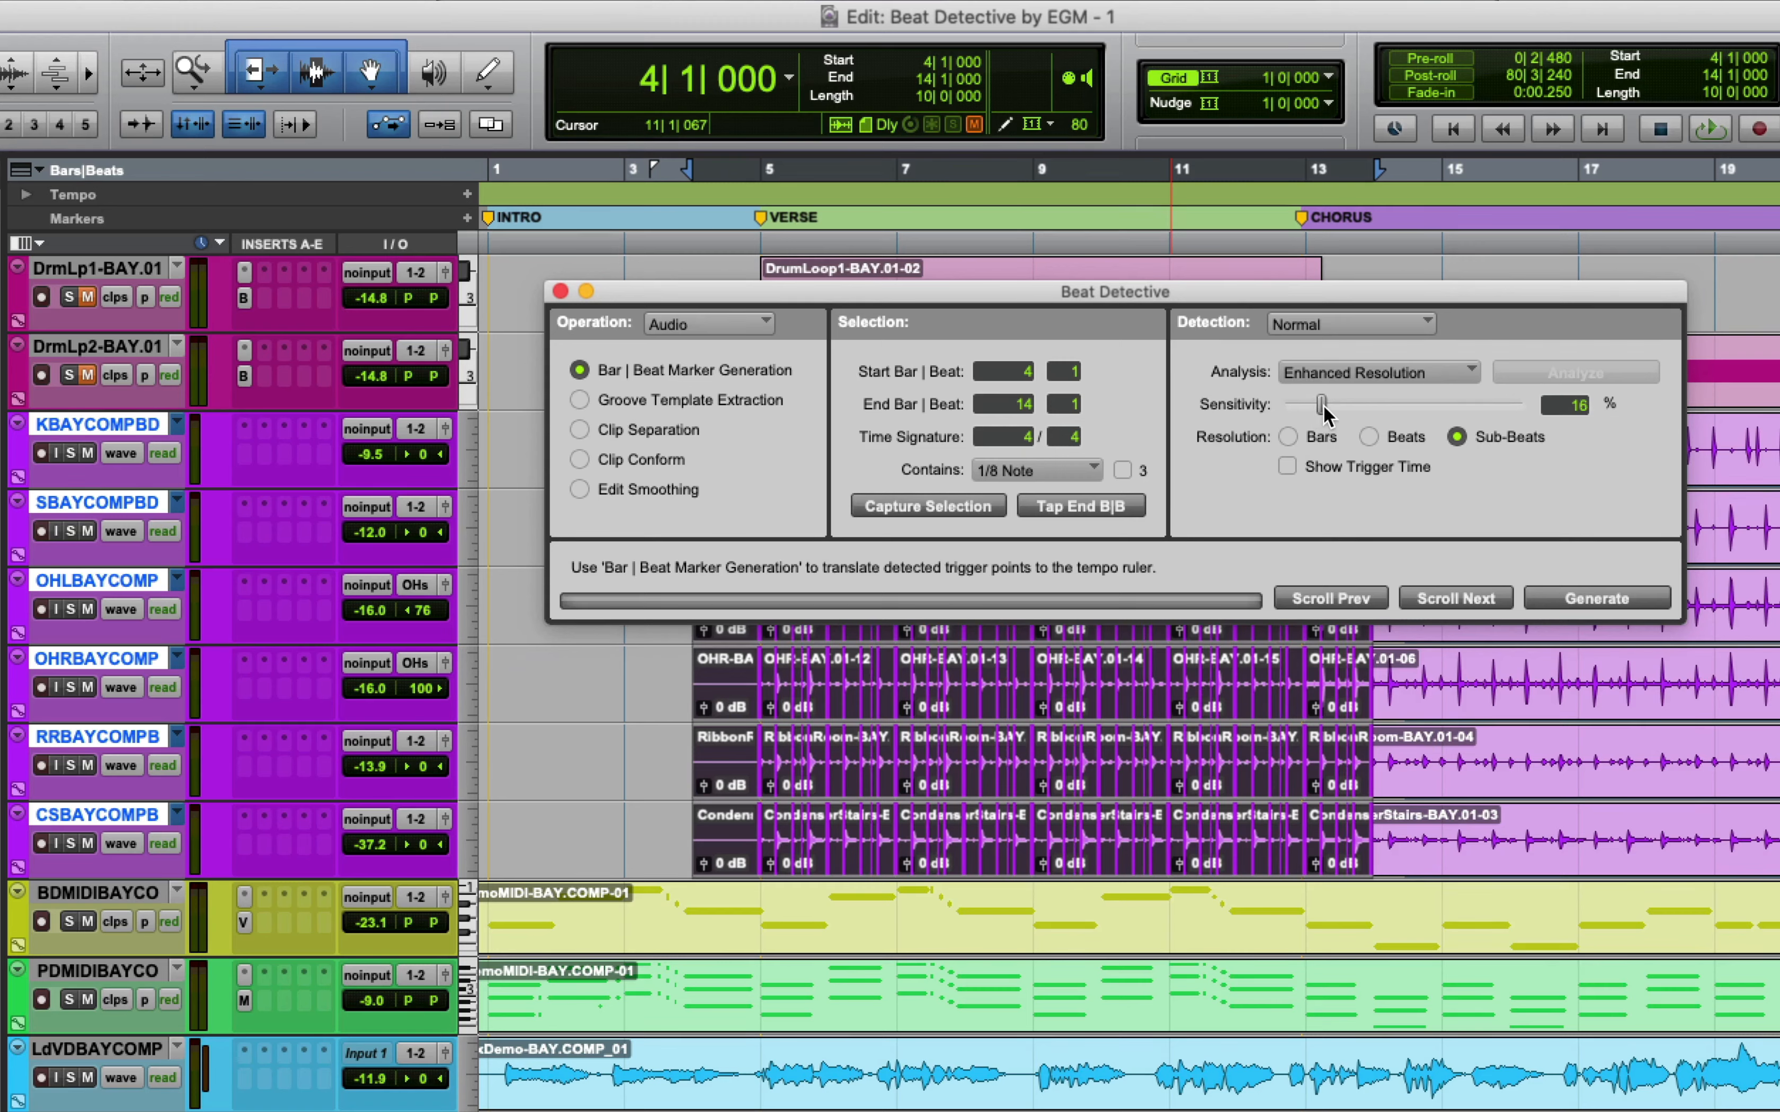
drag(1319, 409, 1322, 411)
mouse_move(1319, 408)
mouse_down()
mouse_move(1464, 413)
mouse_move(1320, 418)
mouse_move(1335, 418)
mouse_up()
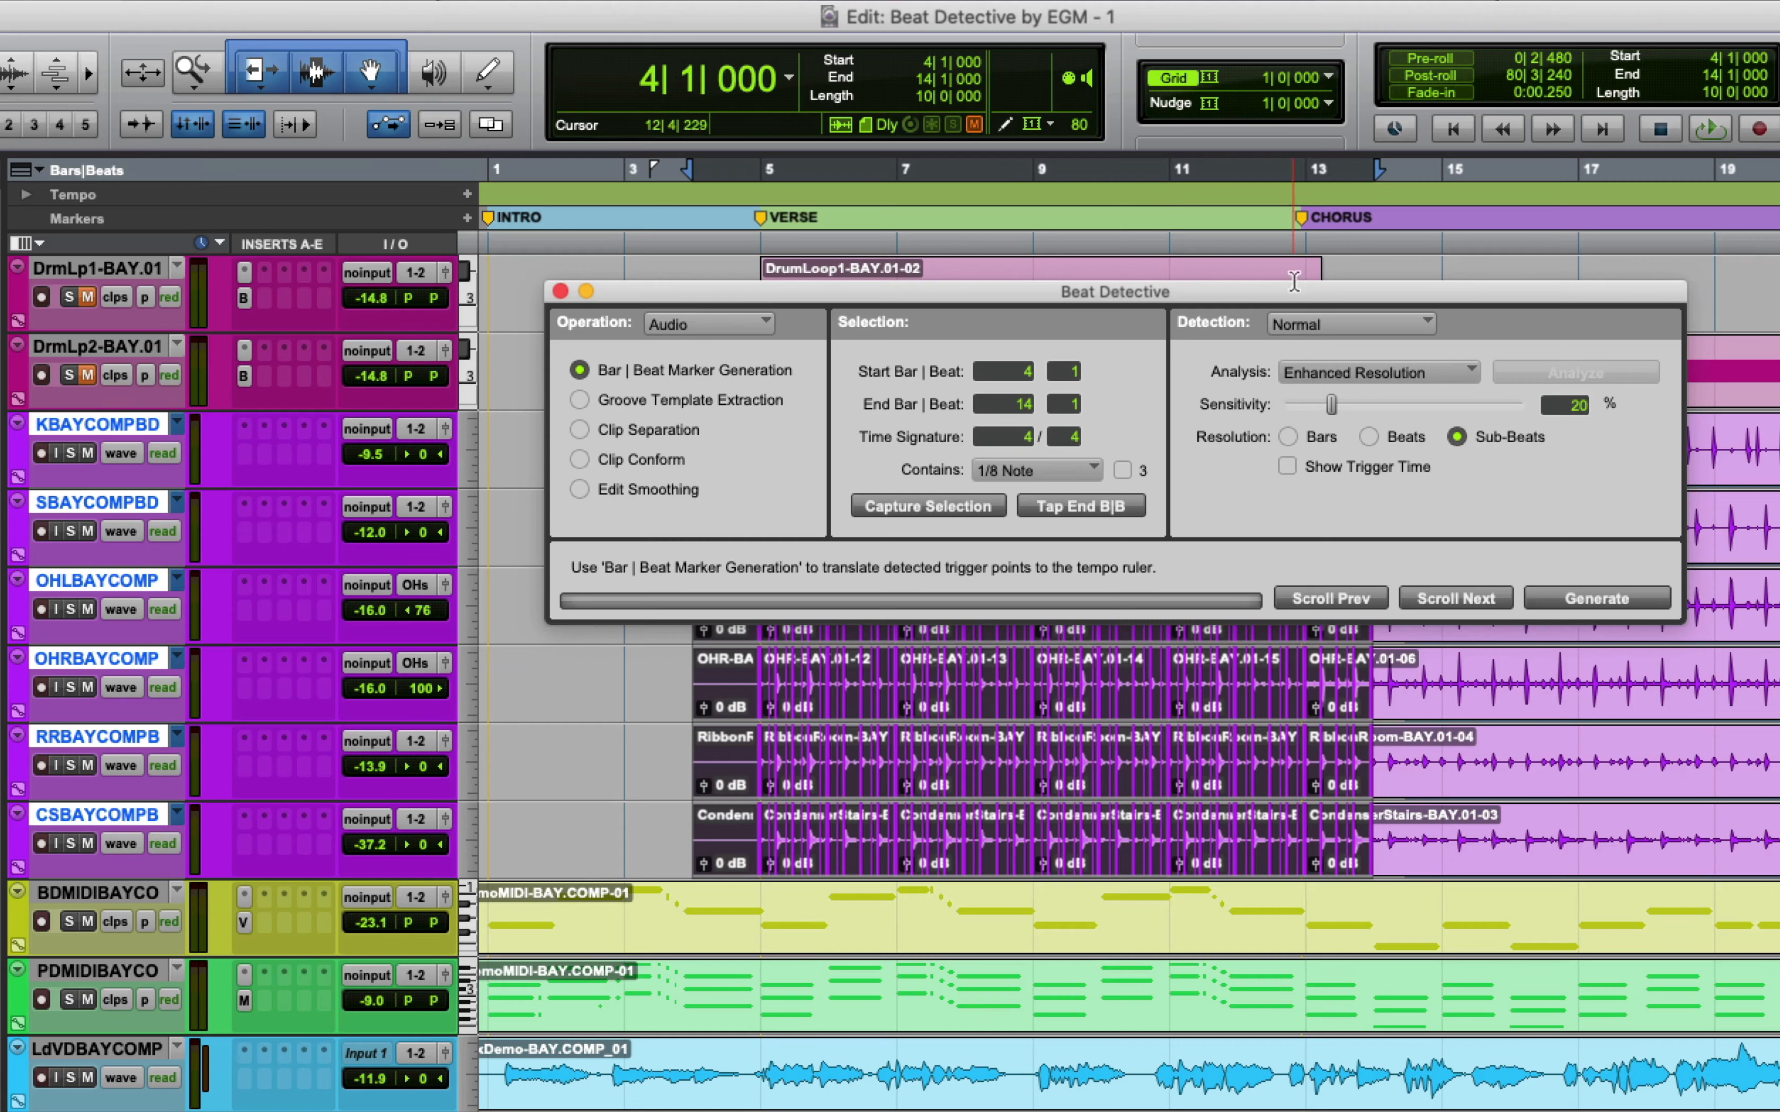
drag(1302, 299, 1365, 276)
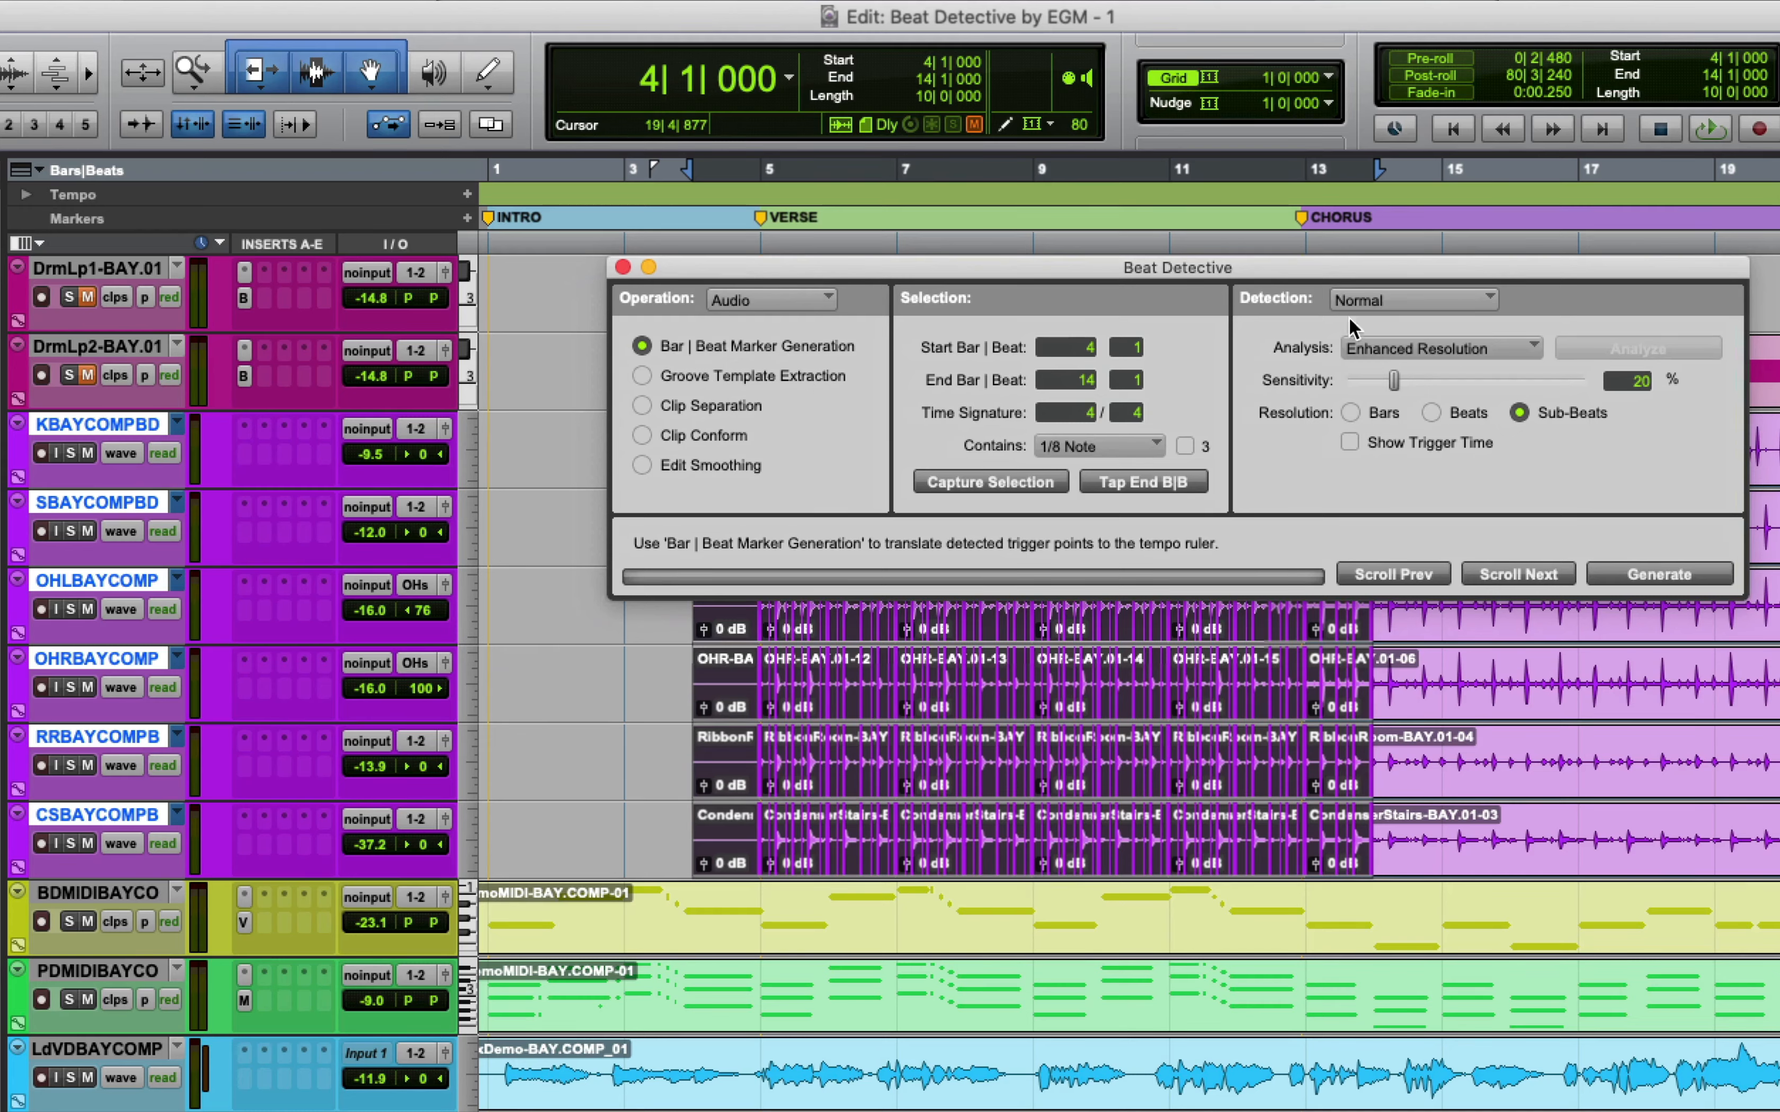
Switch the Beat Detective operation from Bar | Beat Marker Generation to Clip Separation
click(1392, 301)
click(1306, 300)
click(704, 412)
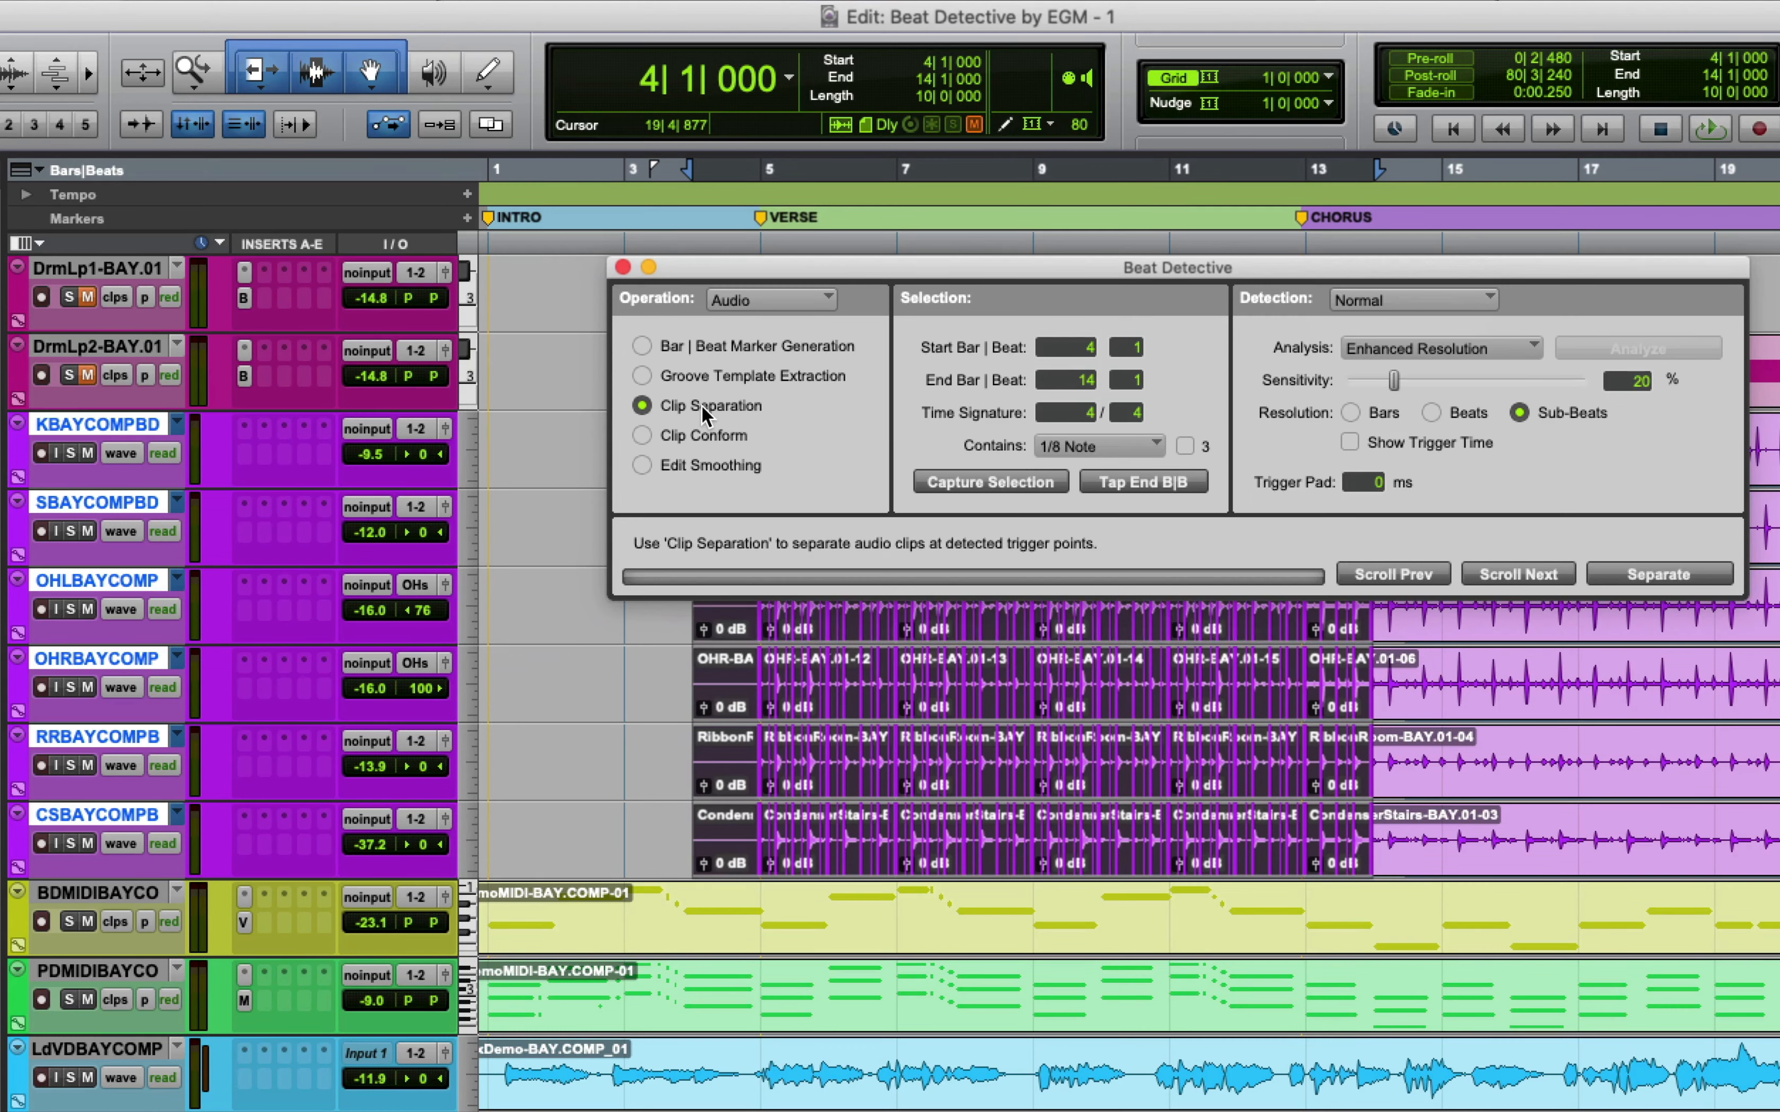
click(735, 347)
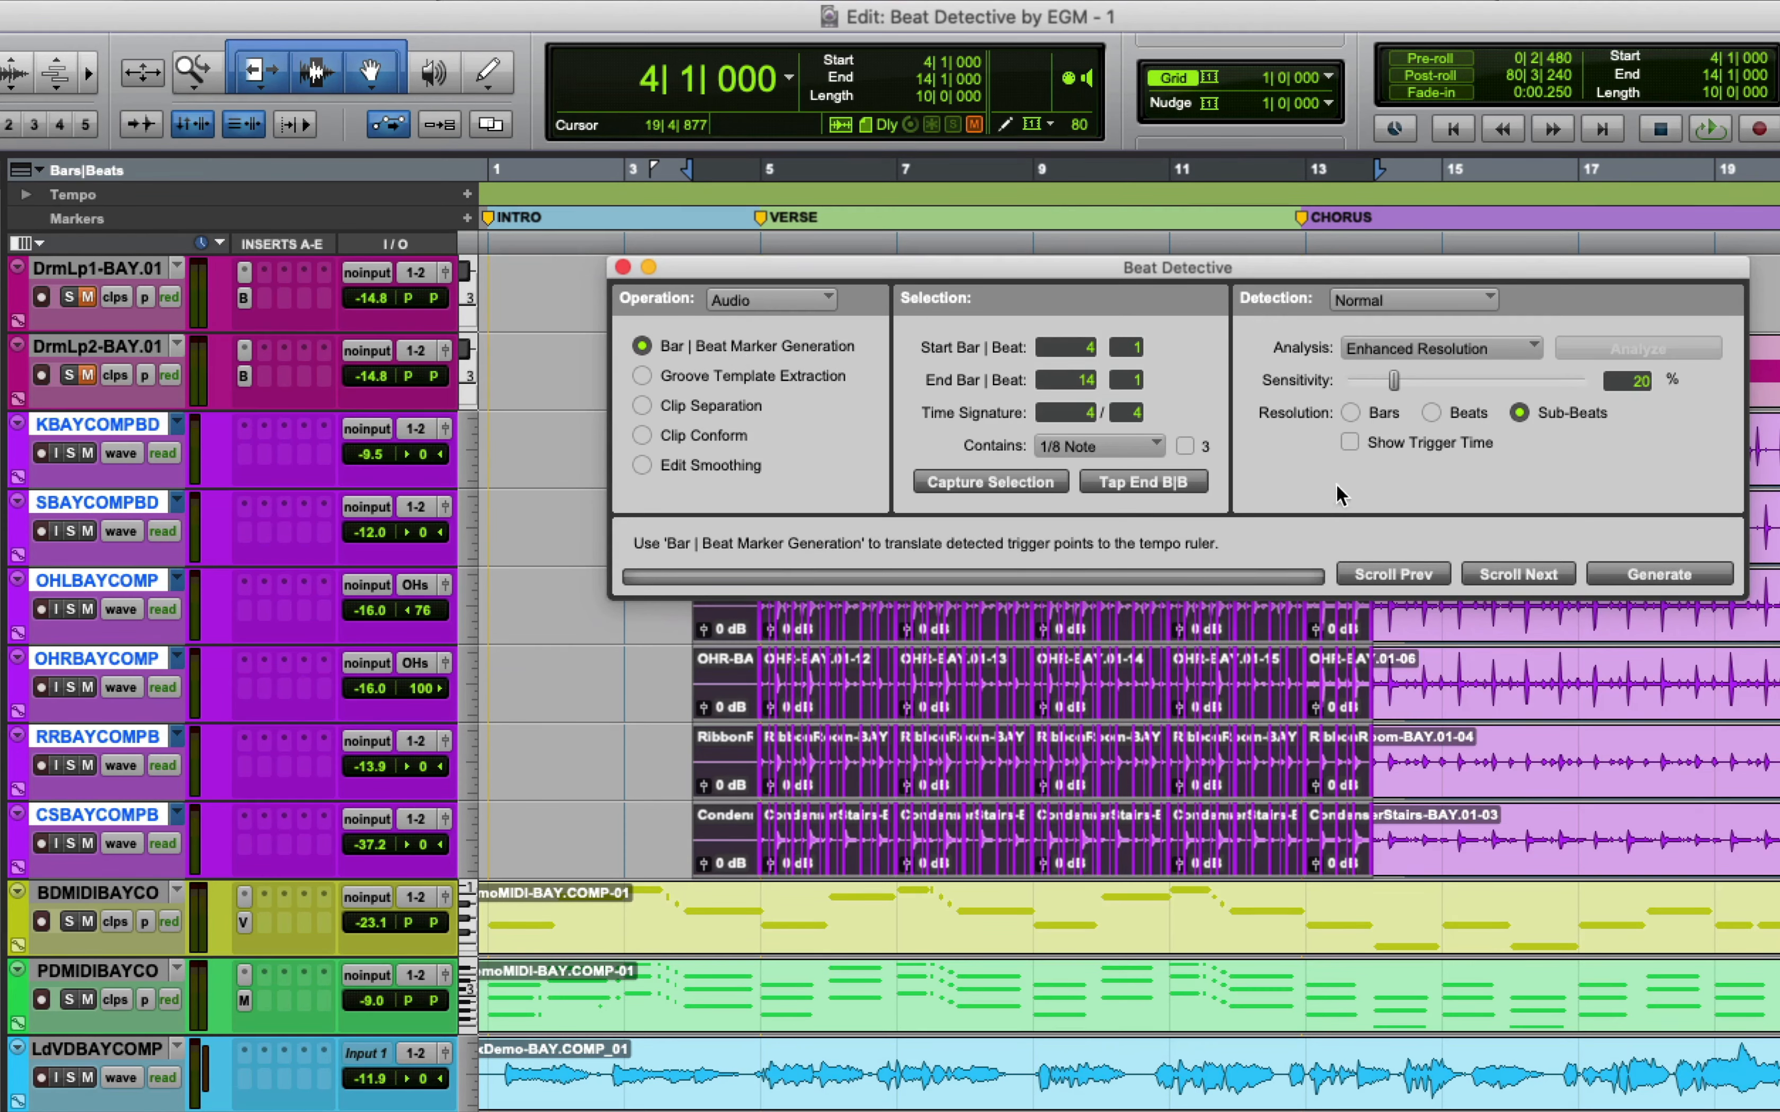
click(739, 414)
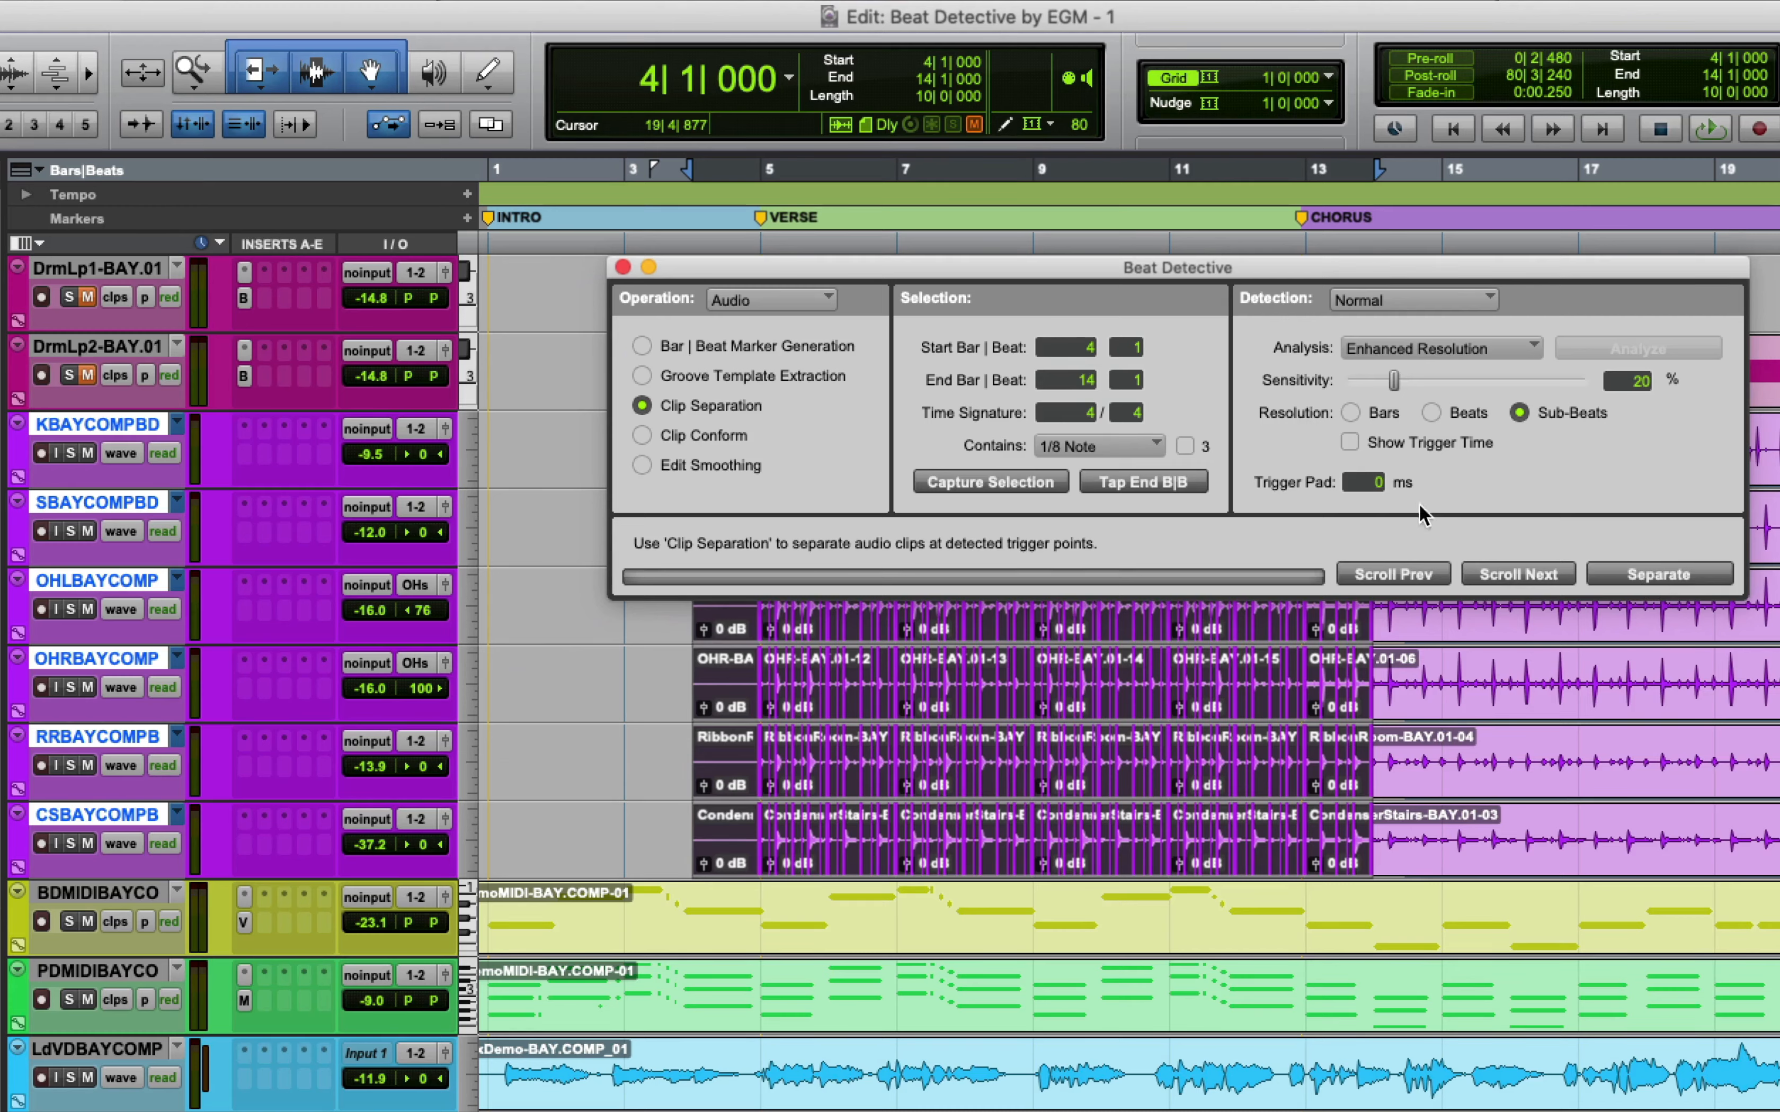
Examine how the detected triggers around bar 5 line up with the kick and snare transients
click(1360, 483)
key(t)
key(t)
key(t)
key(t)
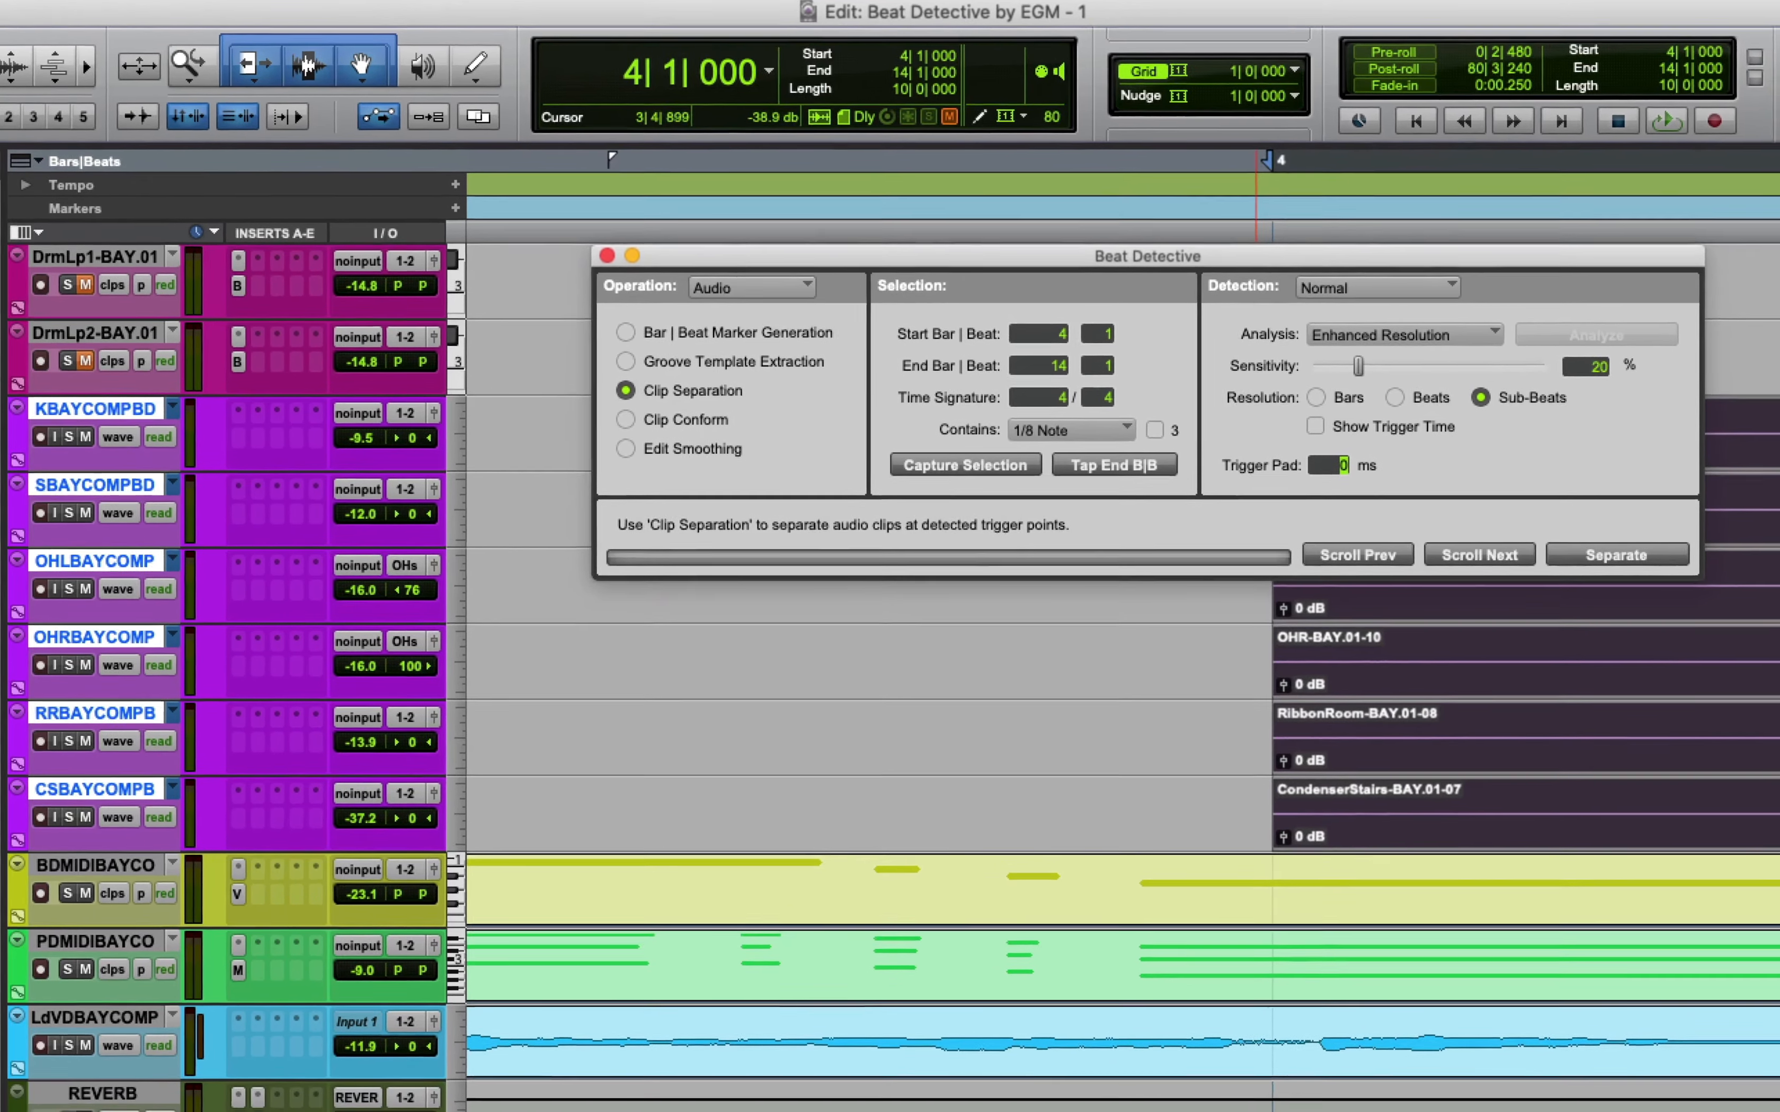
click(1290, 1109)
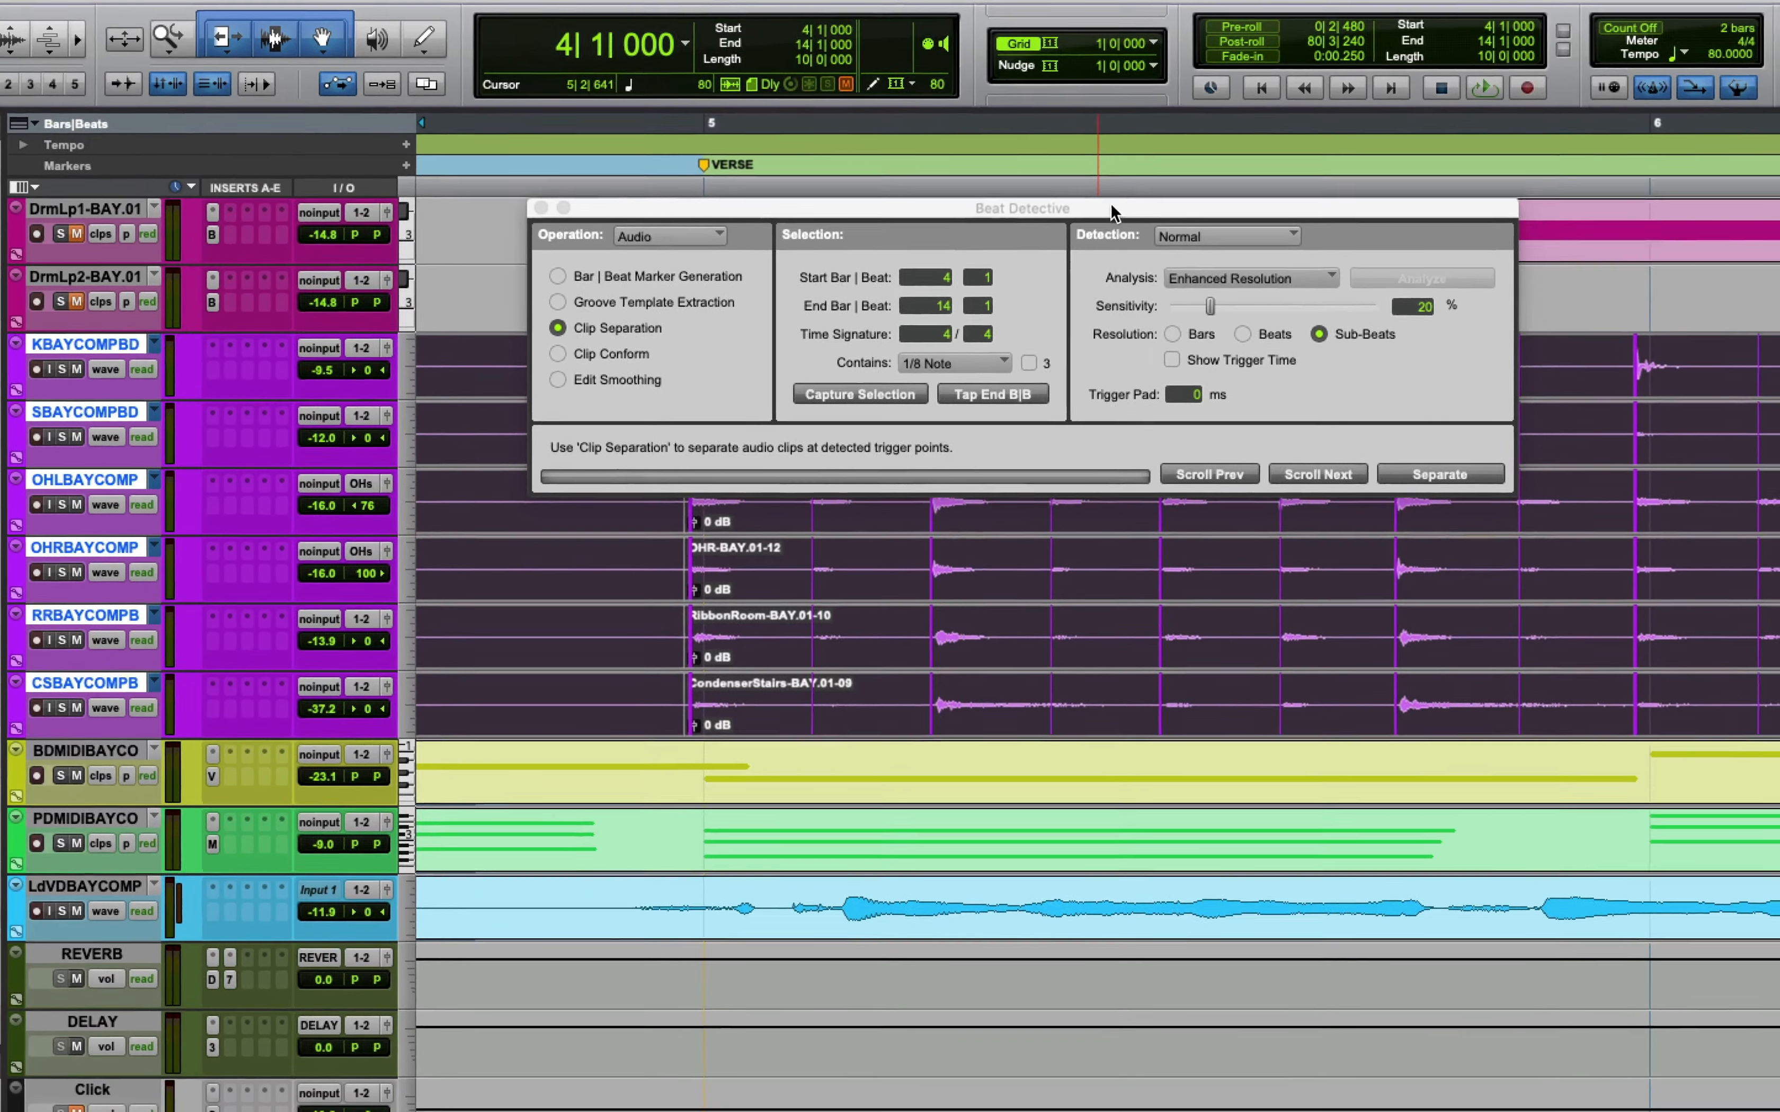
drag(1195, 237, 1318, 931)
drag(1208, 830, 1208, 801)
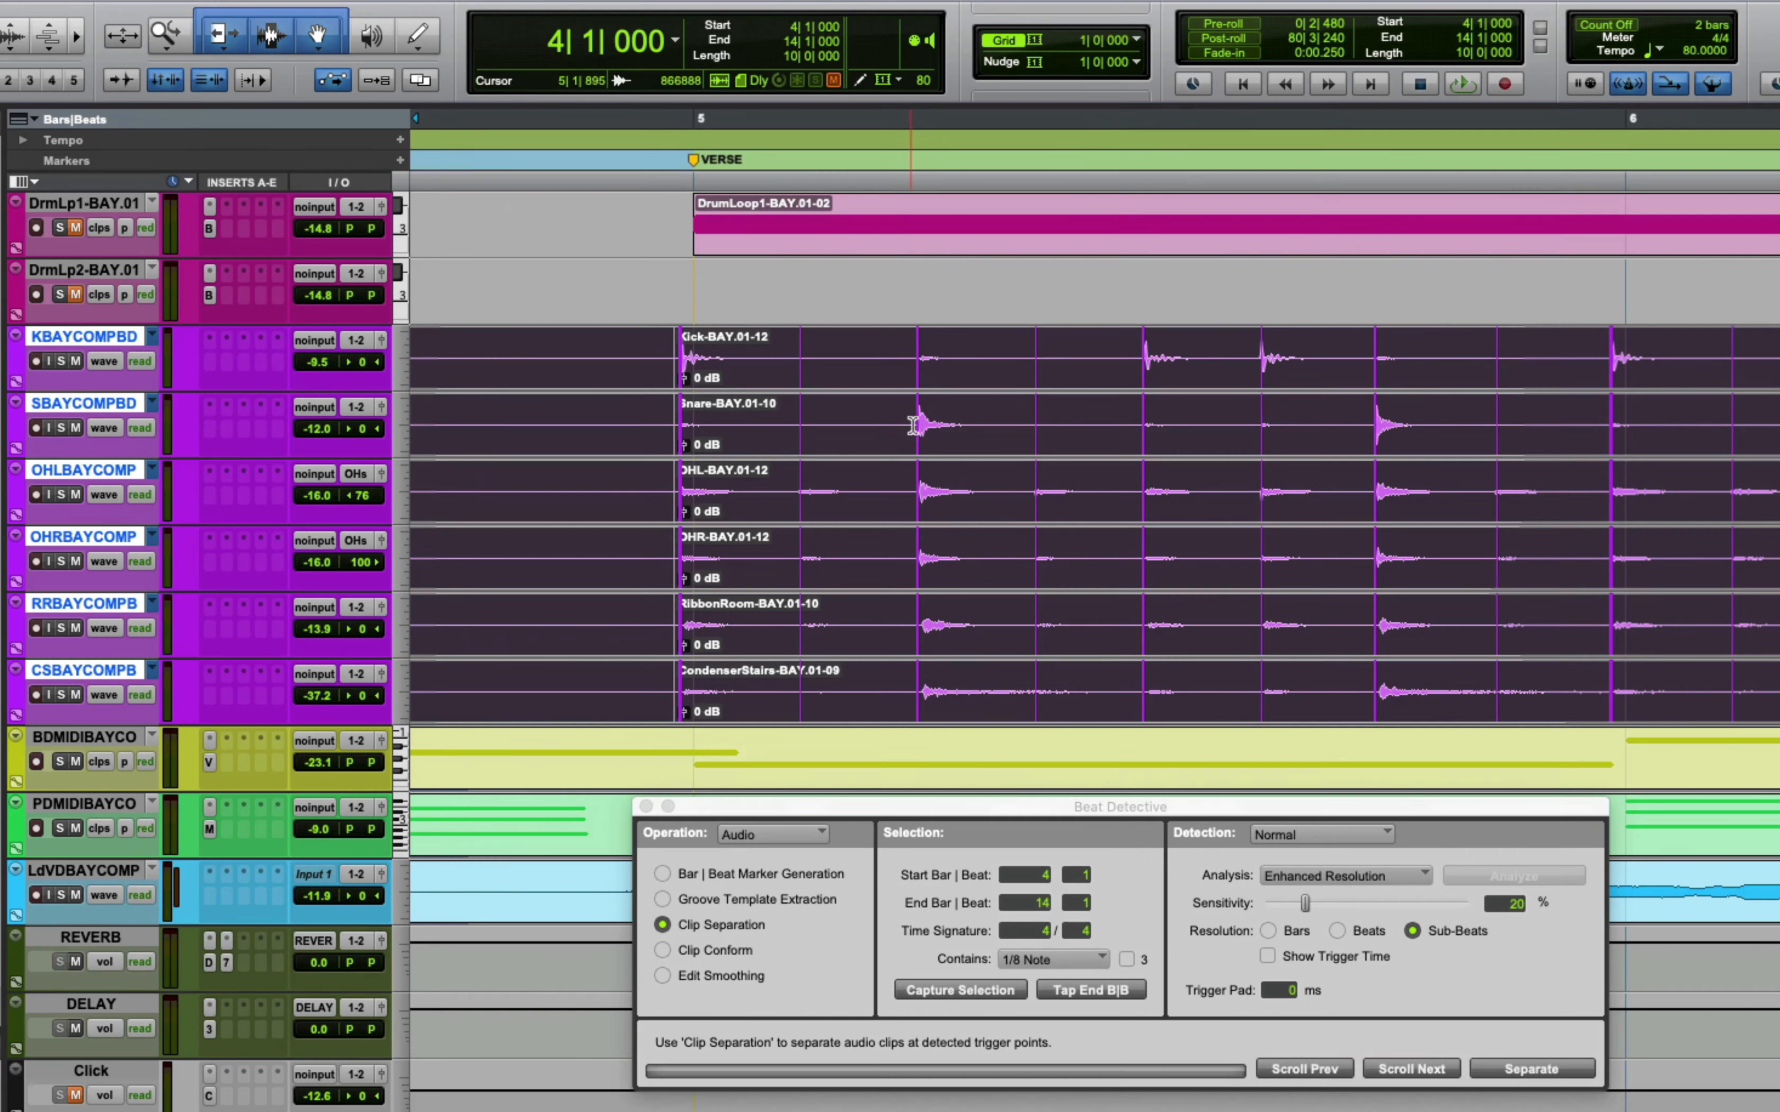
key(t)
key(t)
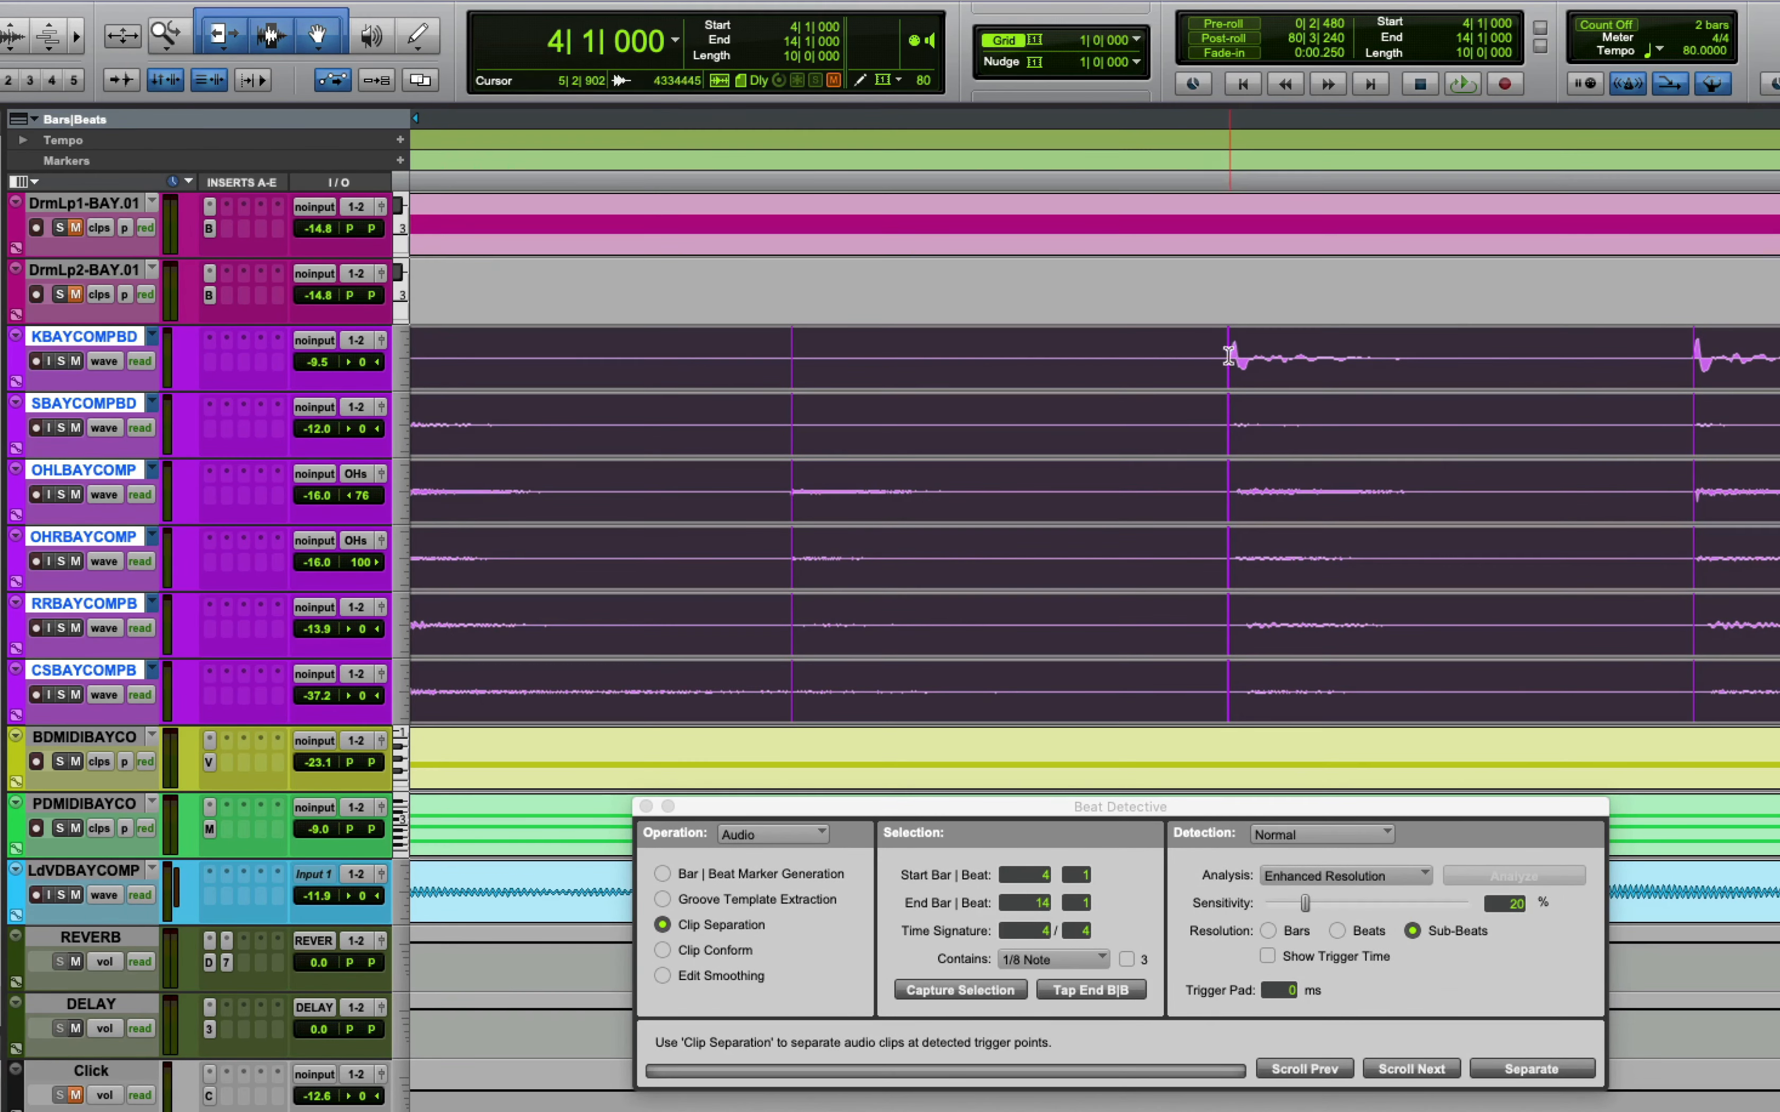
key(r)
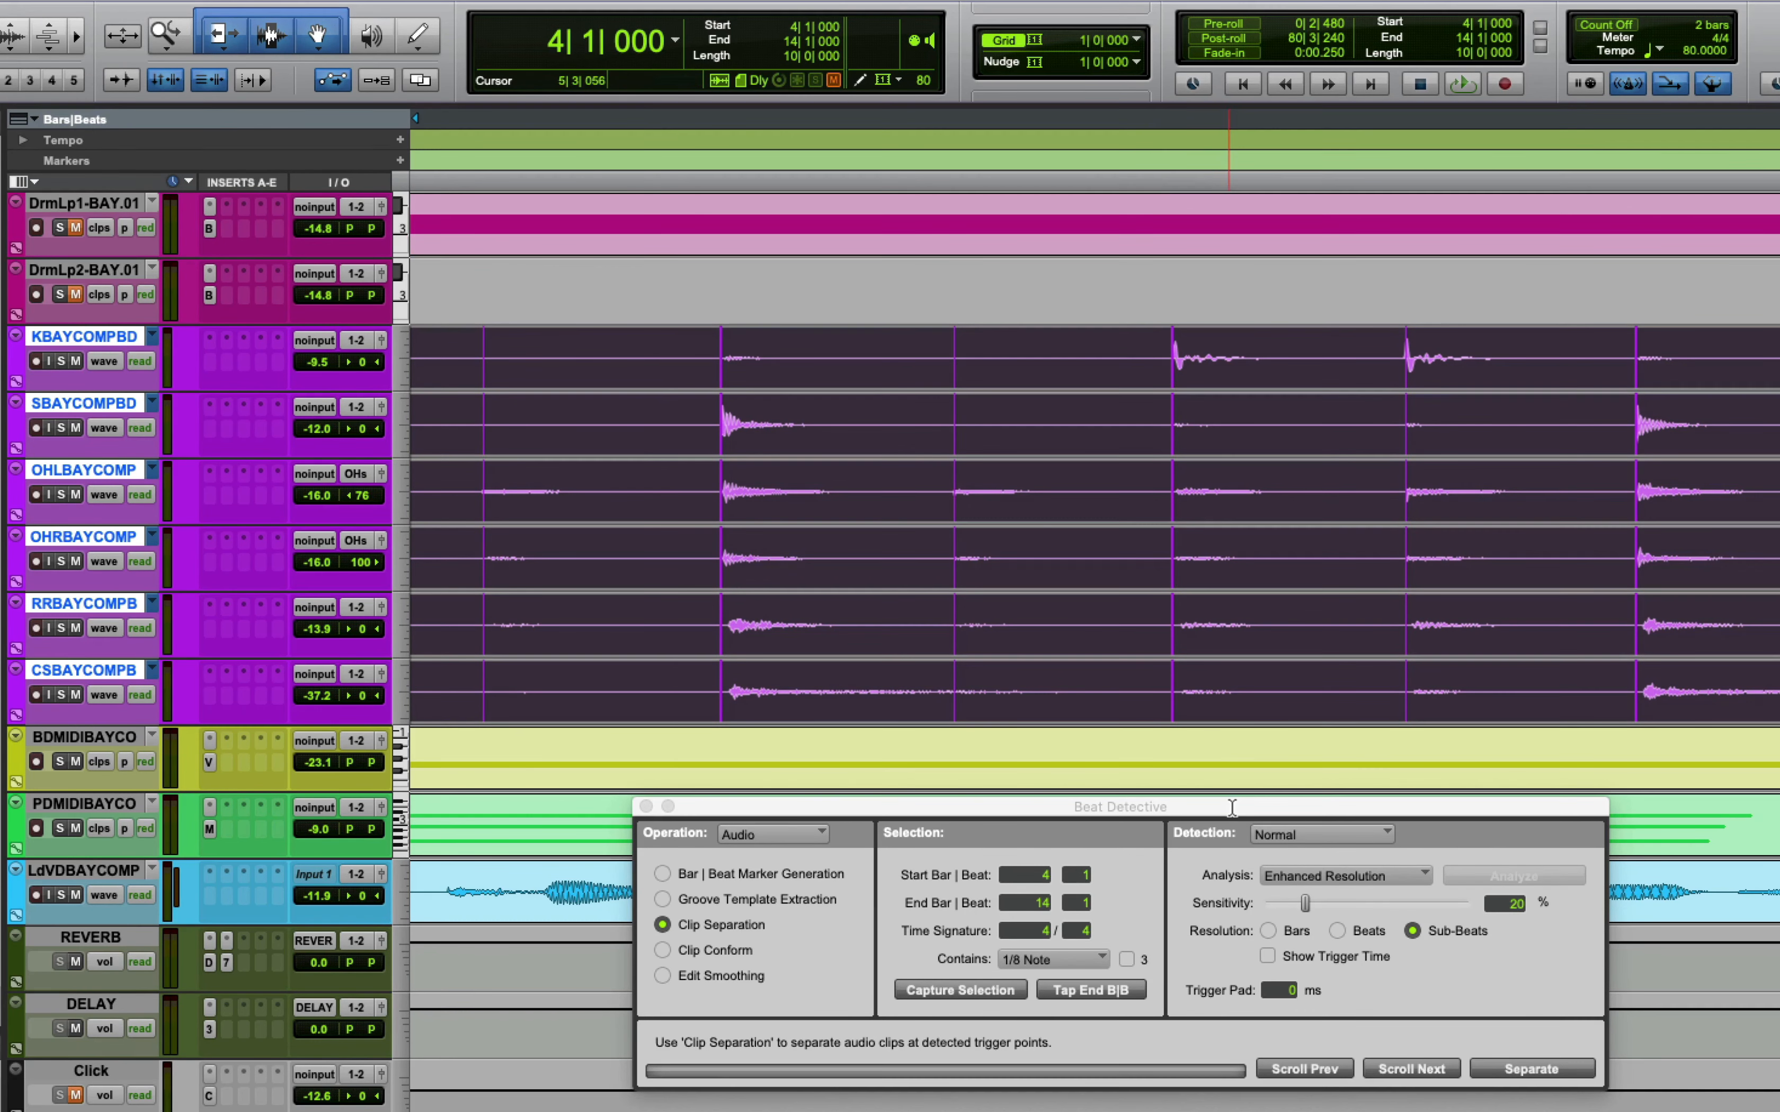
drag(1232, 808, 1121, 583)
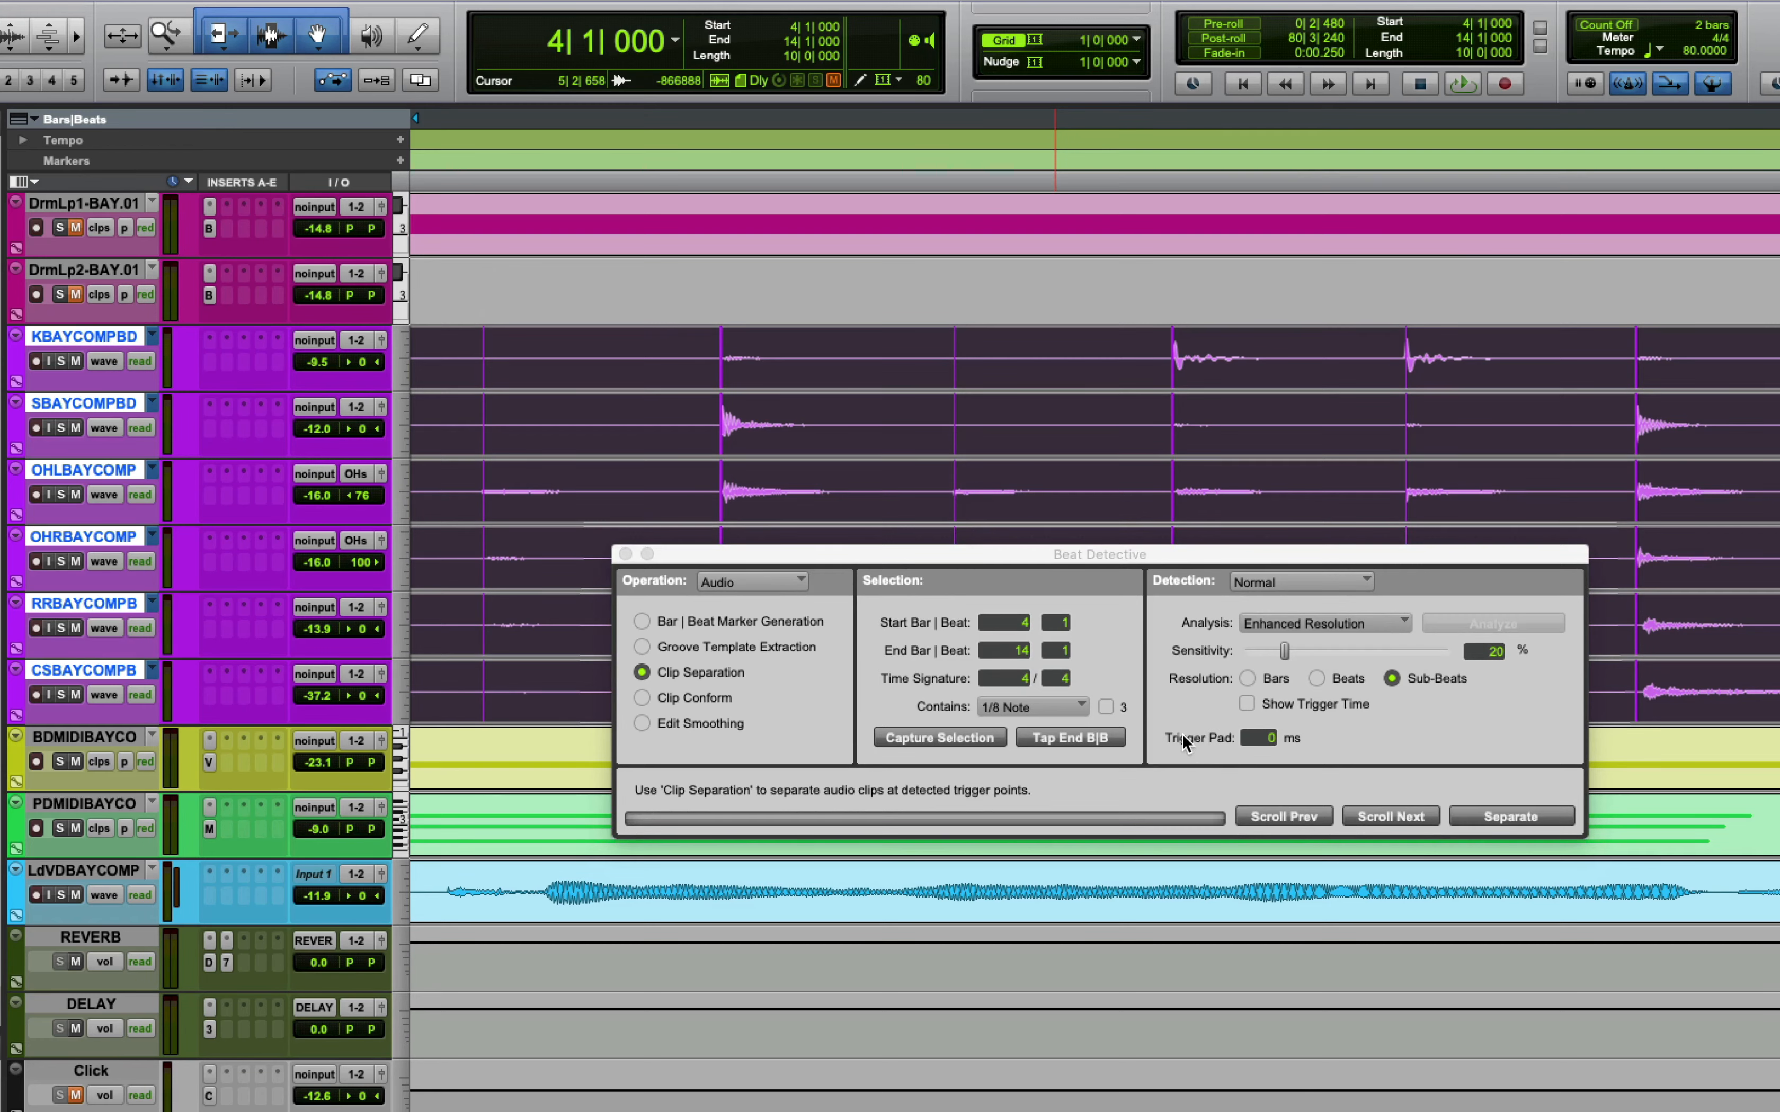
Set the trigger pad to 12 ms and separate the selected drum clips at the detected triggers
click(1260, 737)
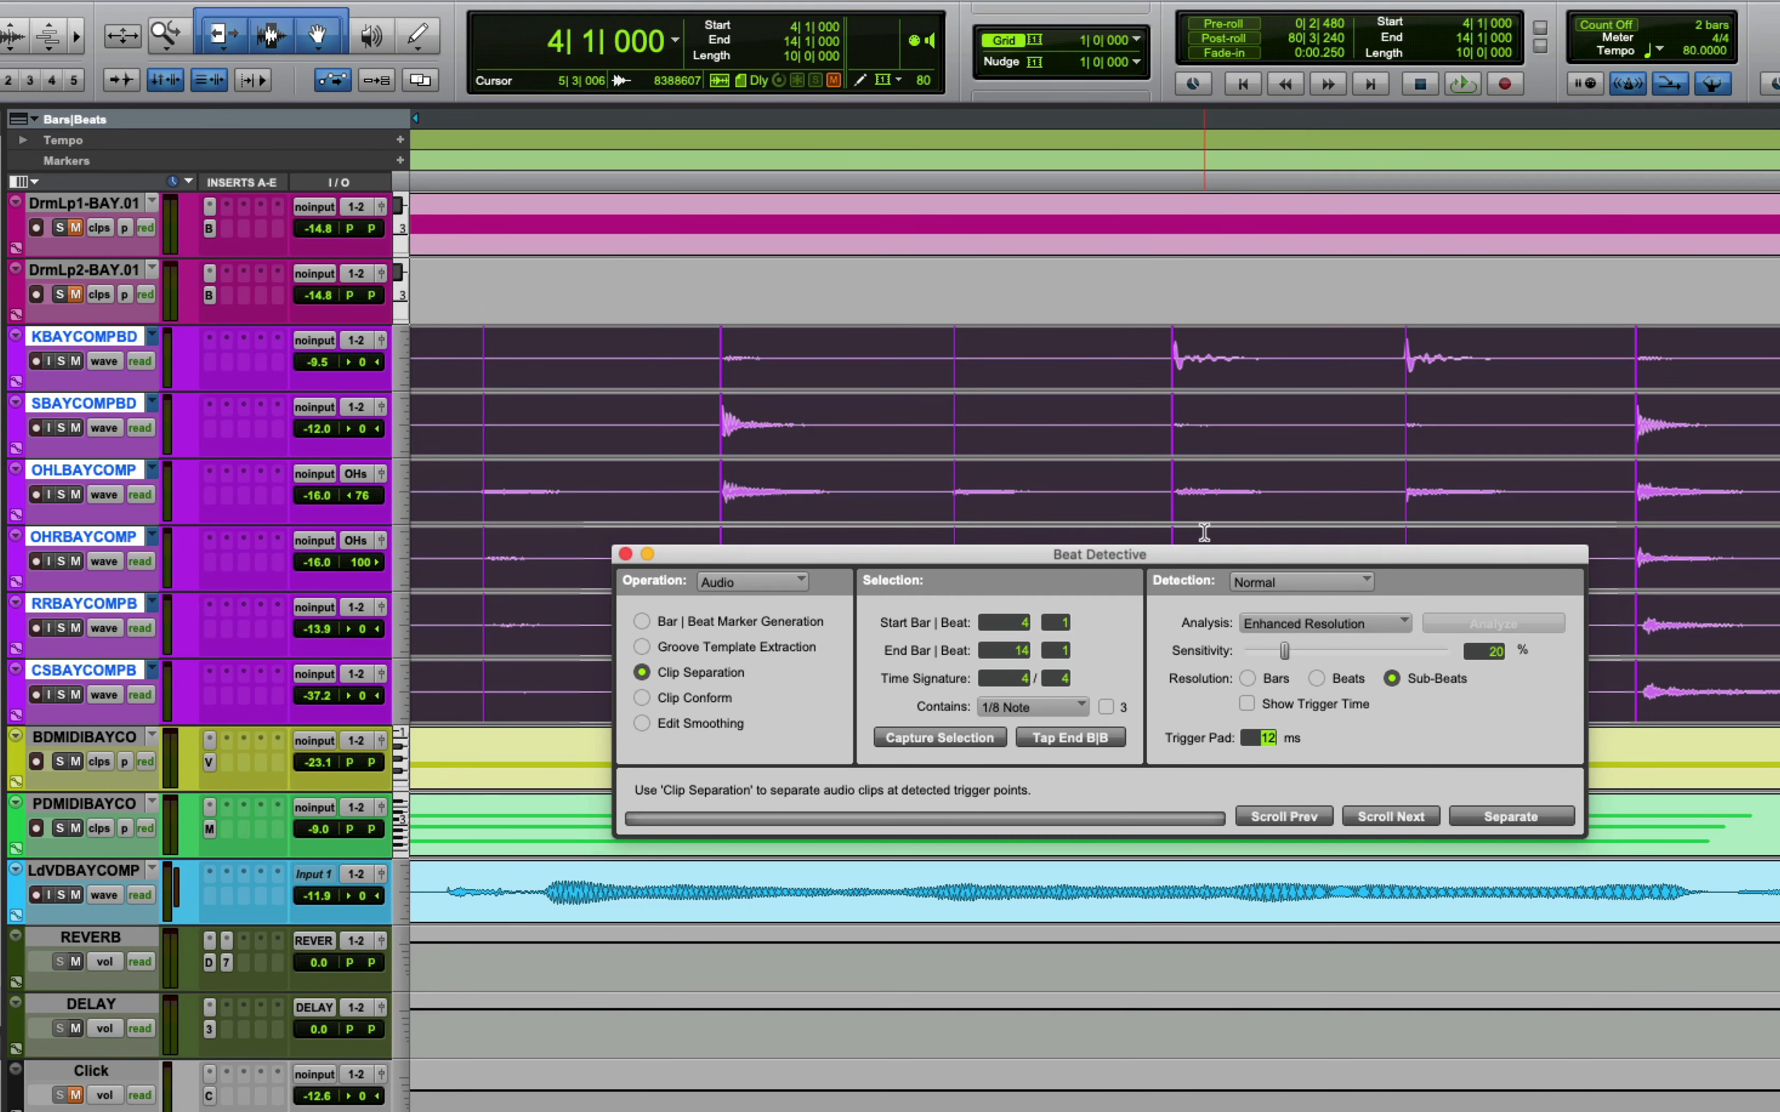
drag(1200, 556, 1230, 604)
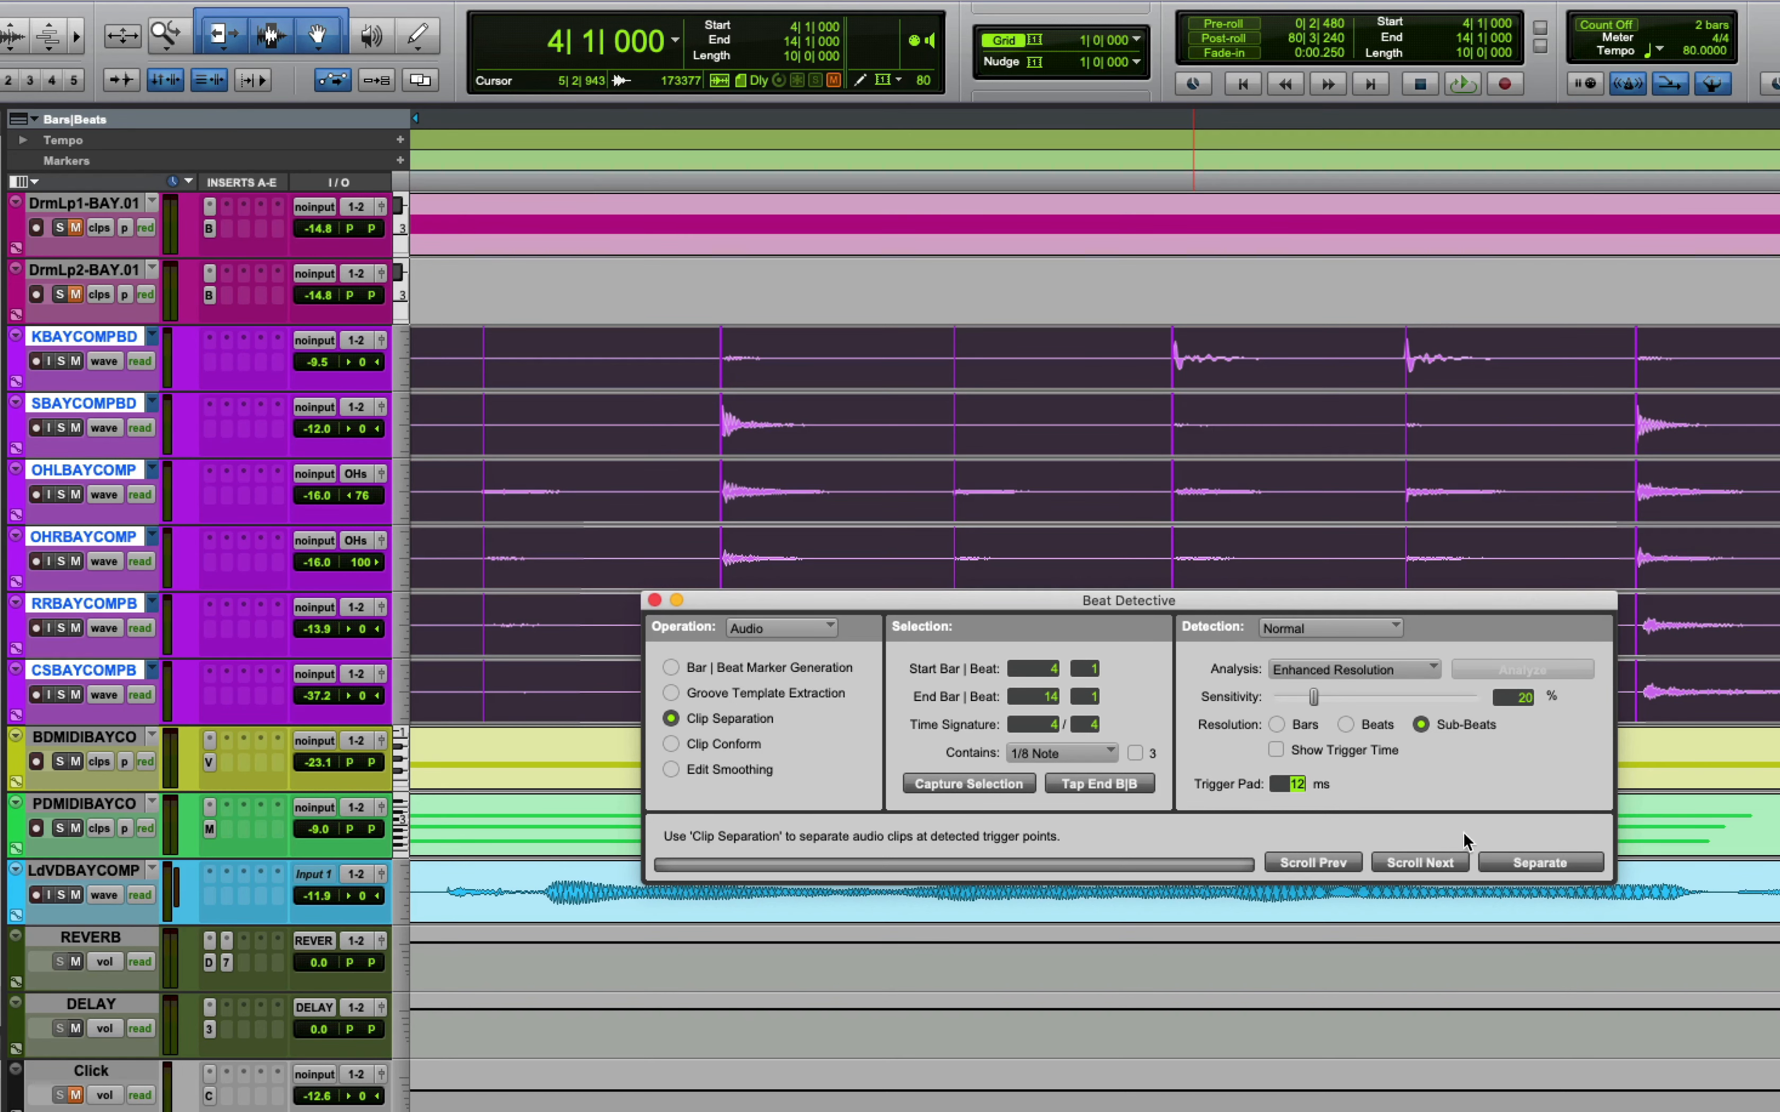
click(1522, 863)
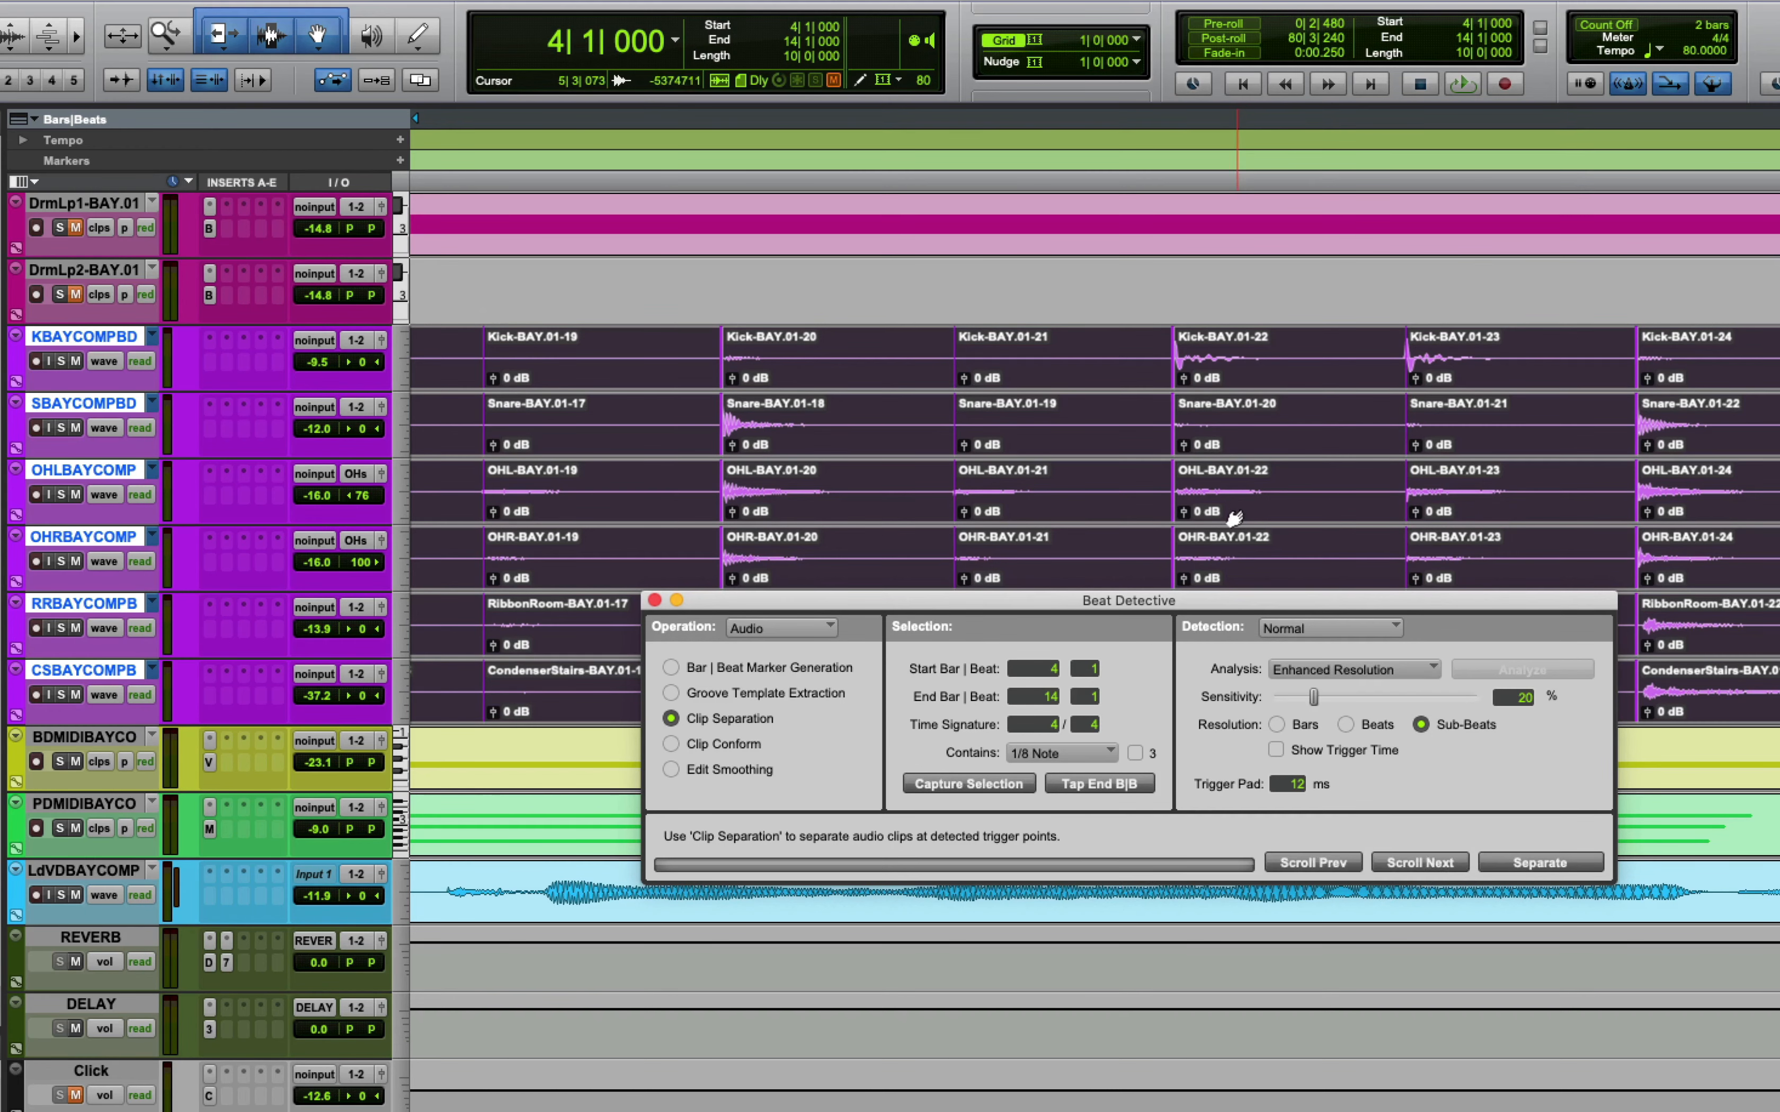
Inspect the separated drum clips across the selection and close up around bar 5
key(t)
key(t)
key(t)
key(t)
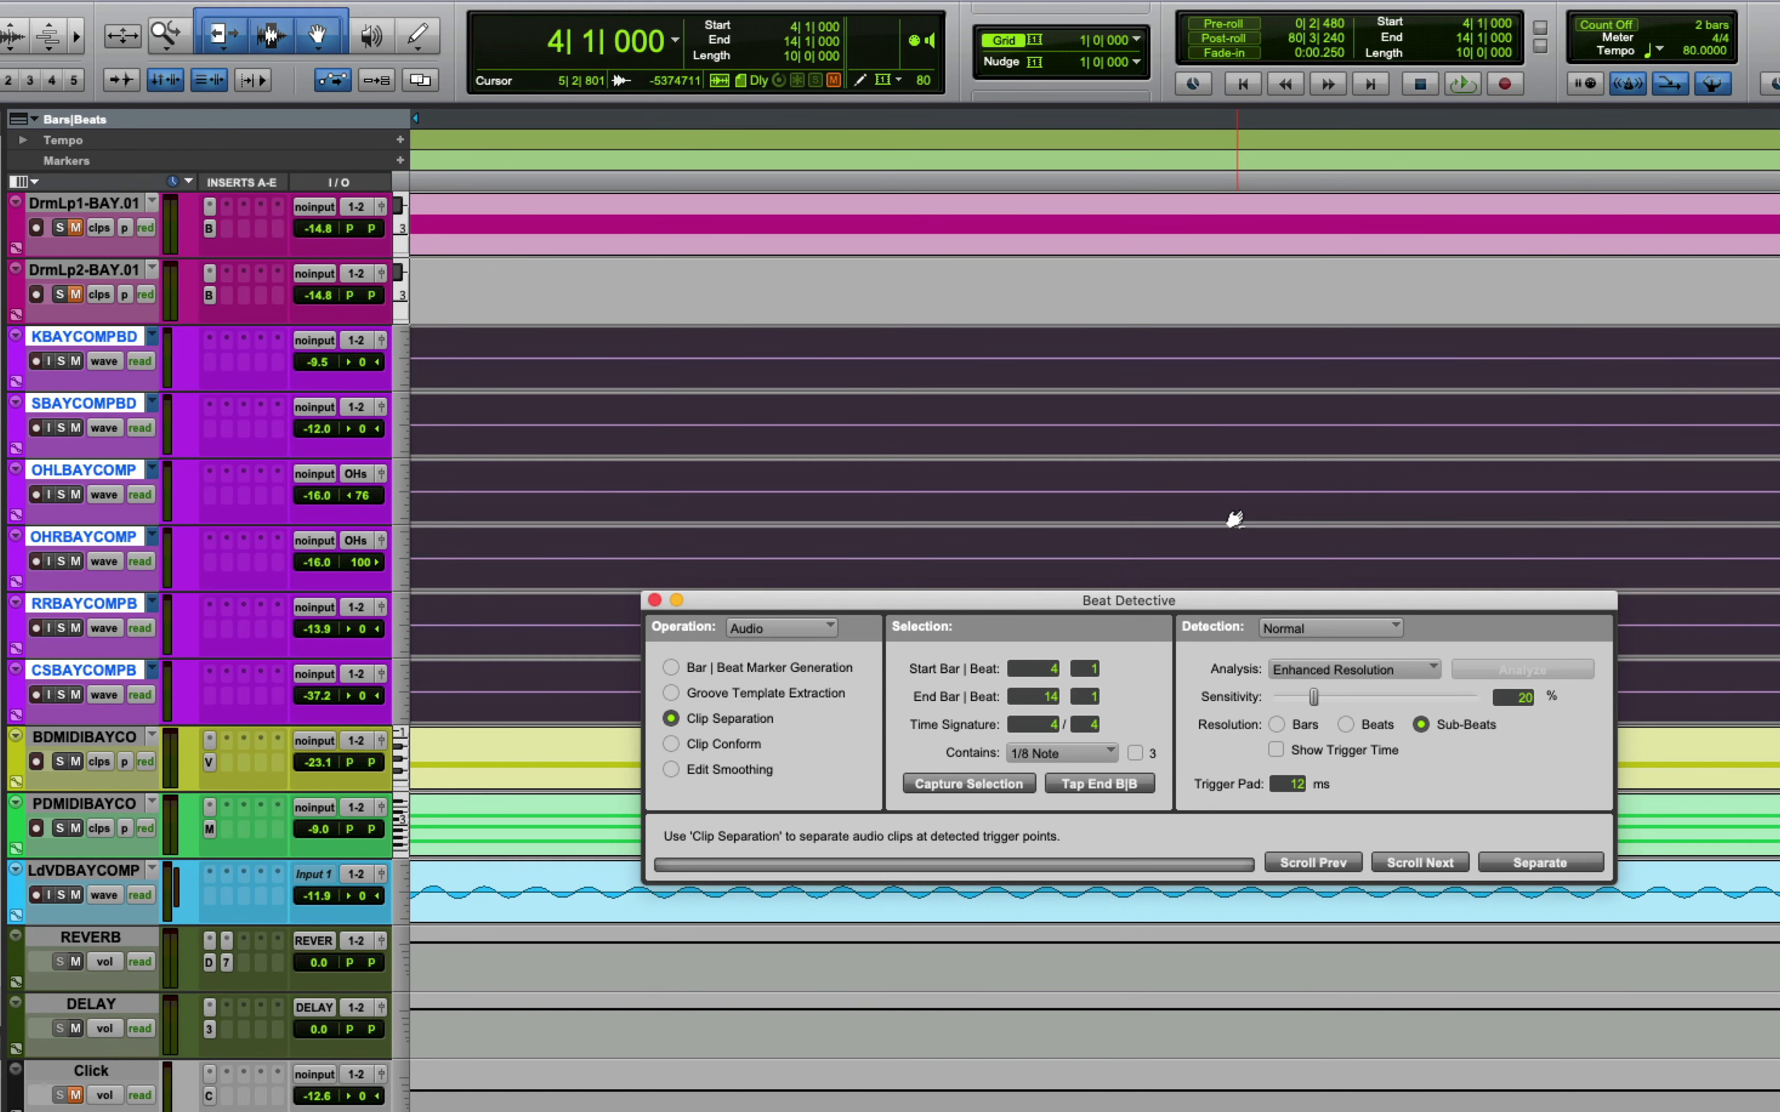
key(r)
key(r)
key(r)
key(r)
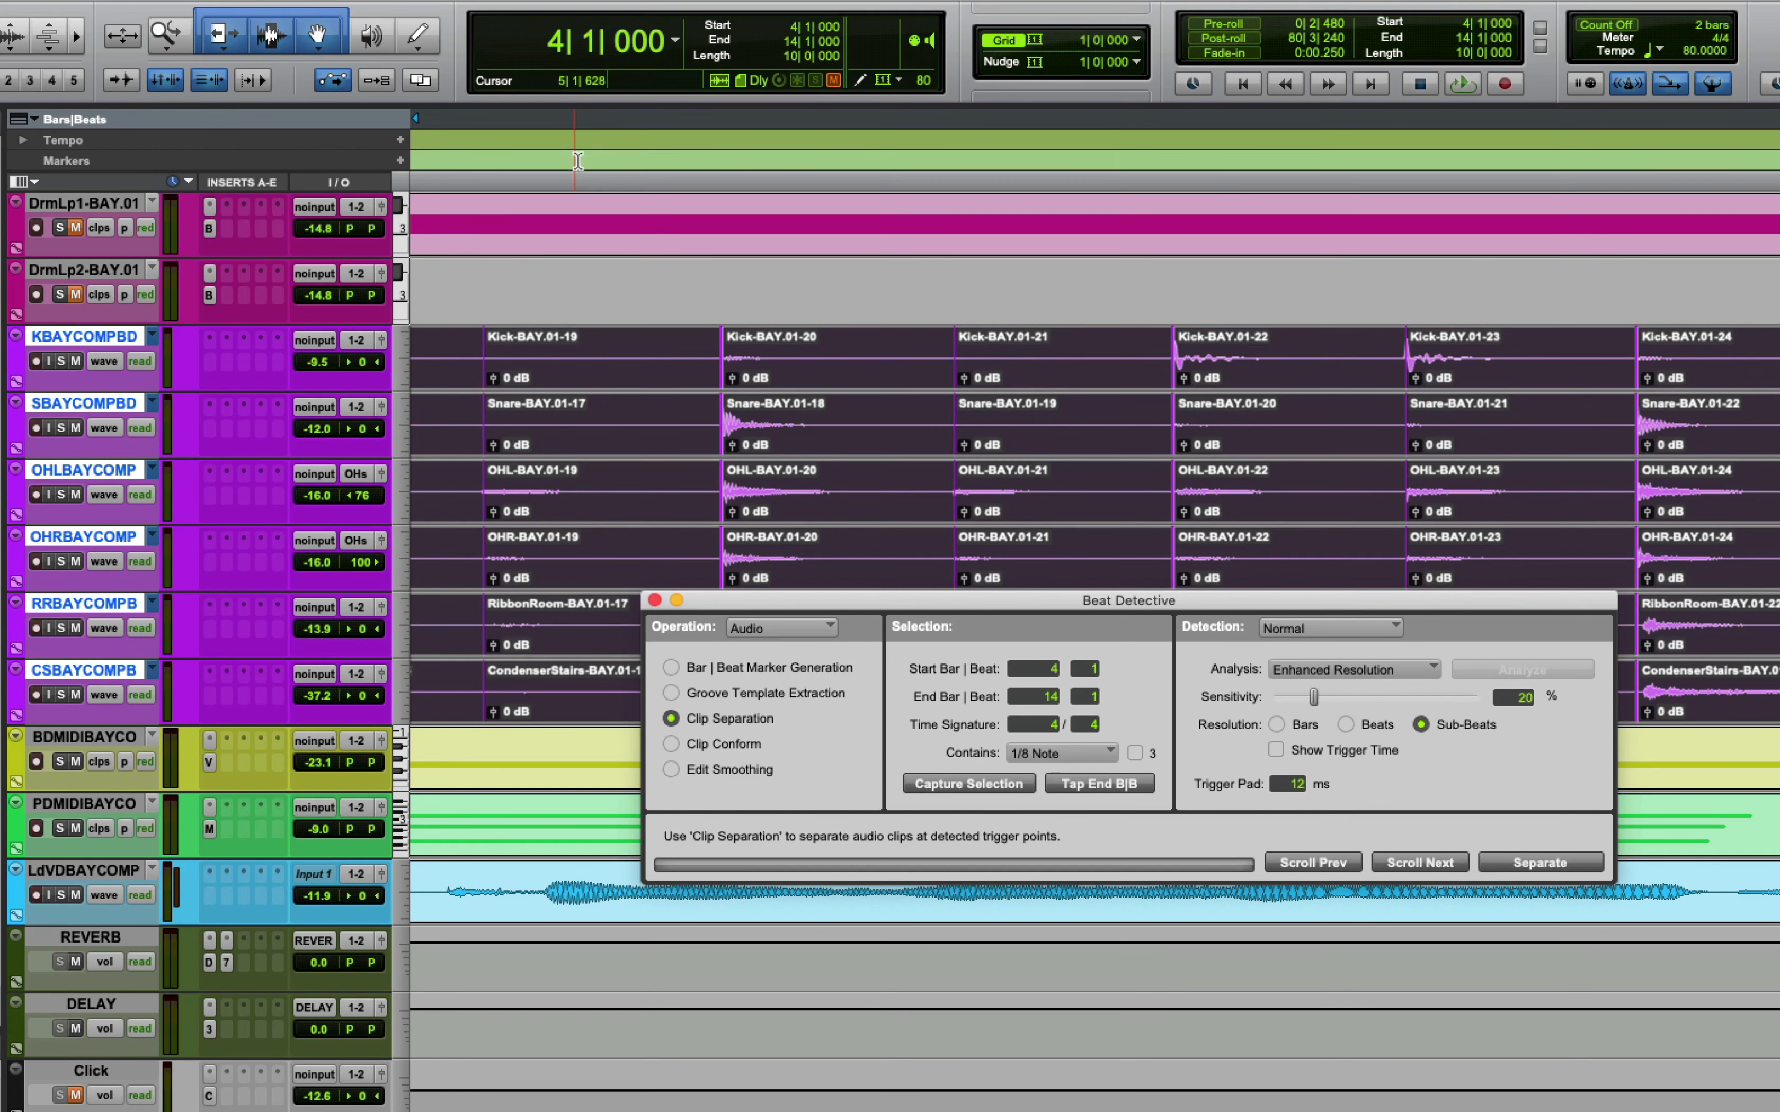
double_click(169, 35)
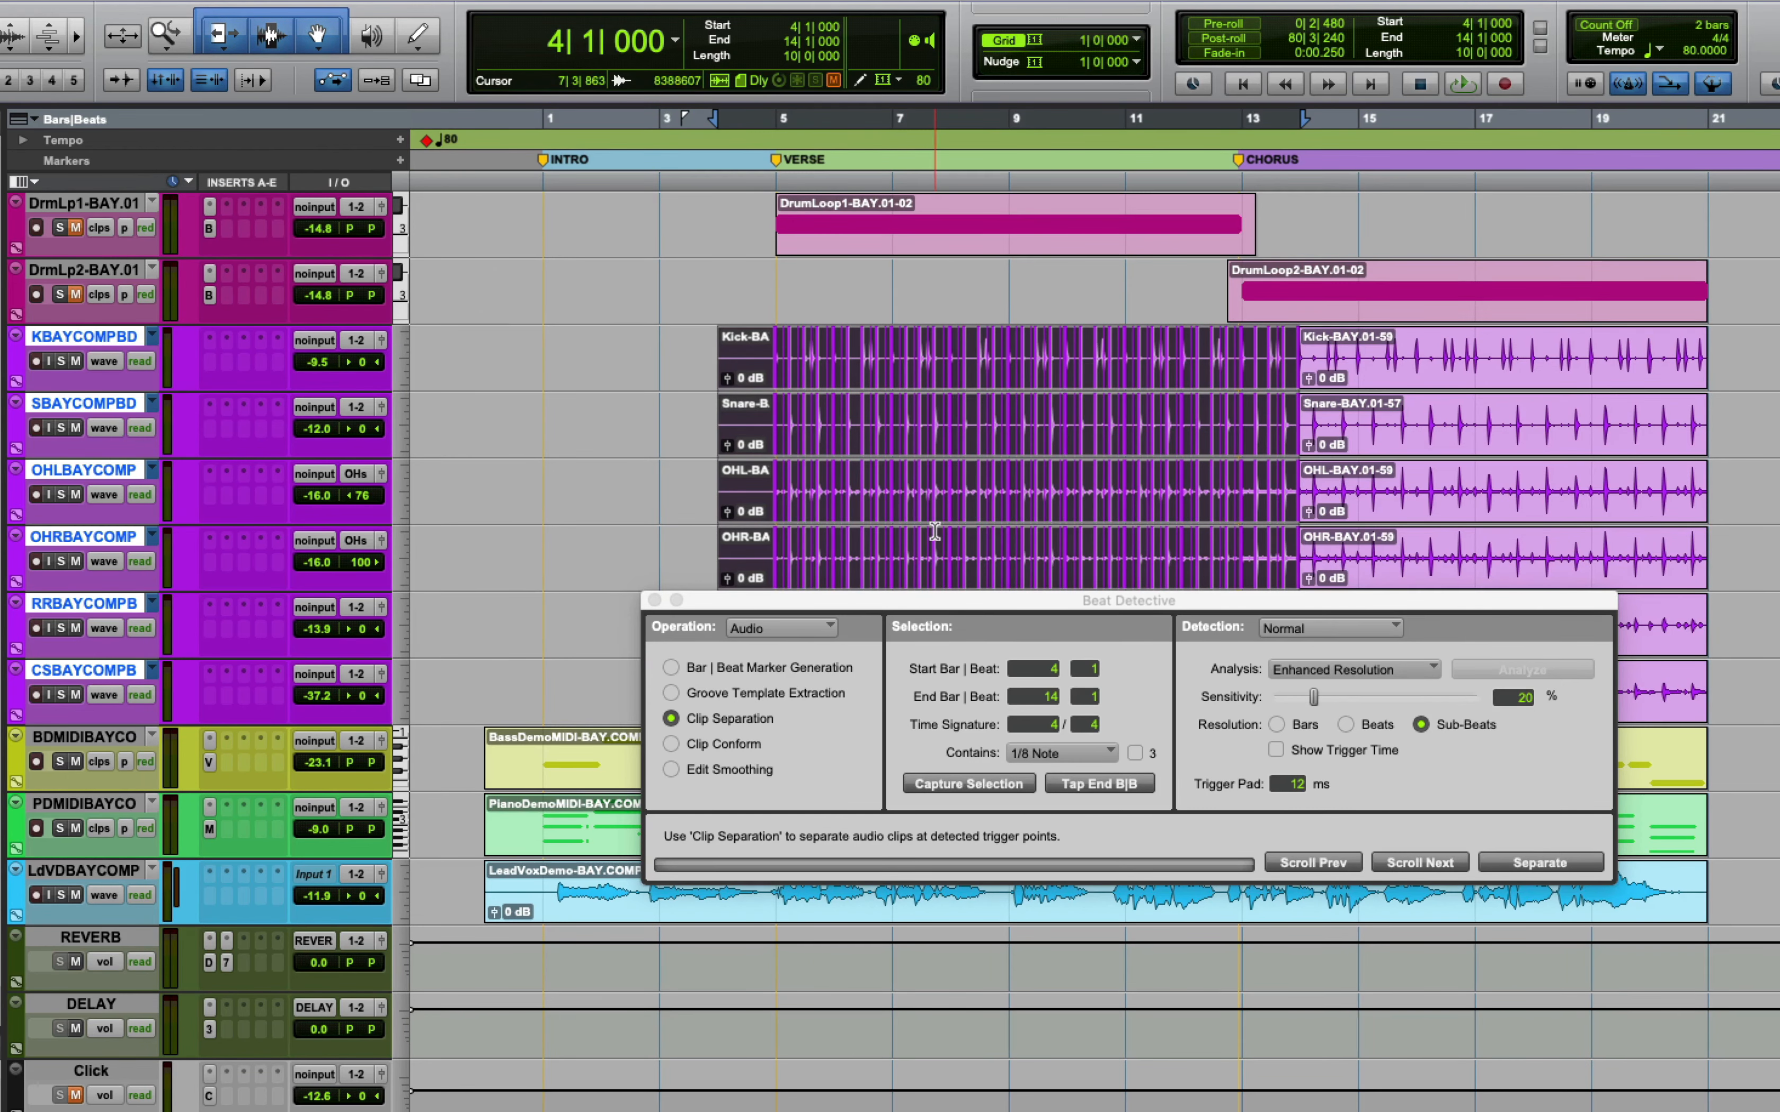
key(t)
key(t)
key(t)
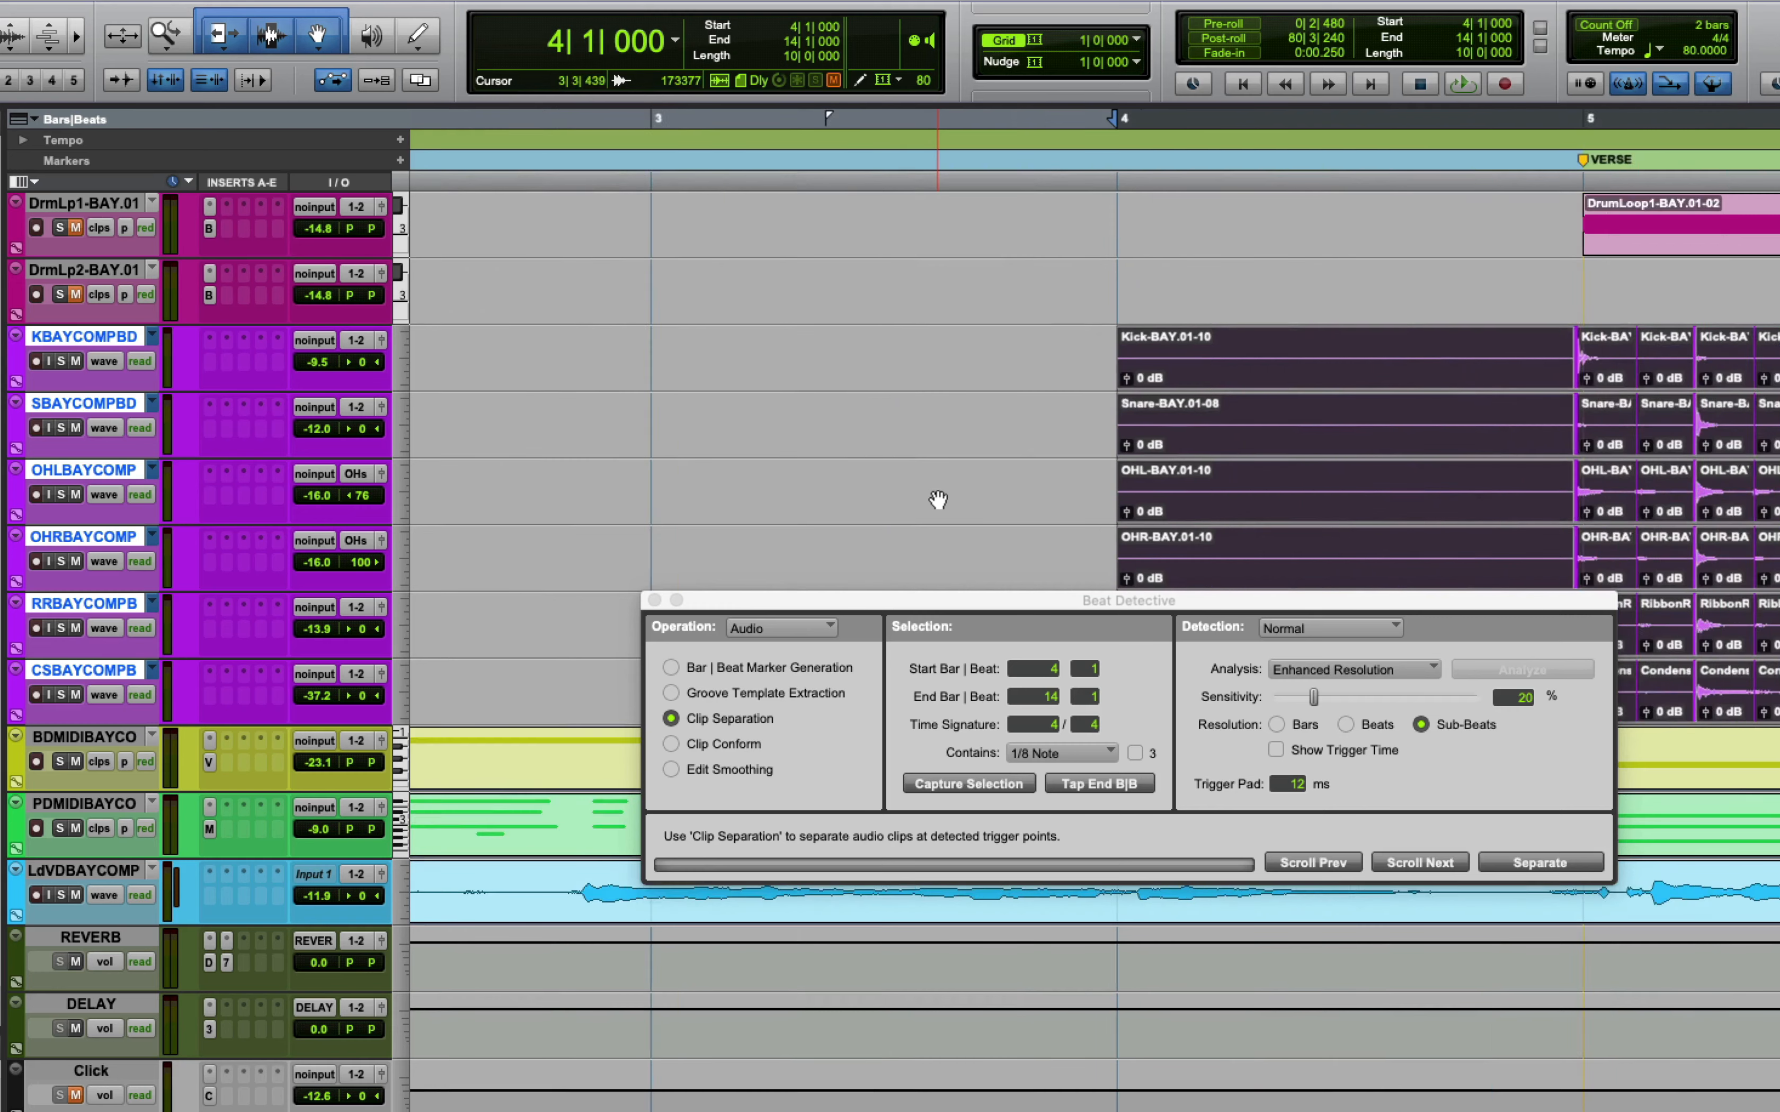
key(t)
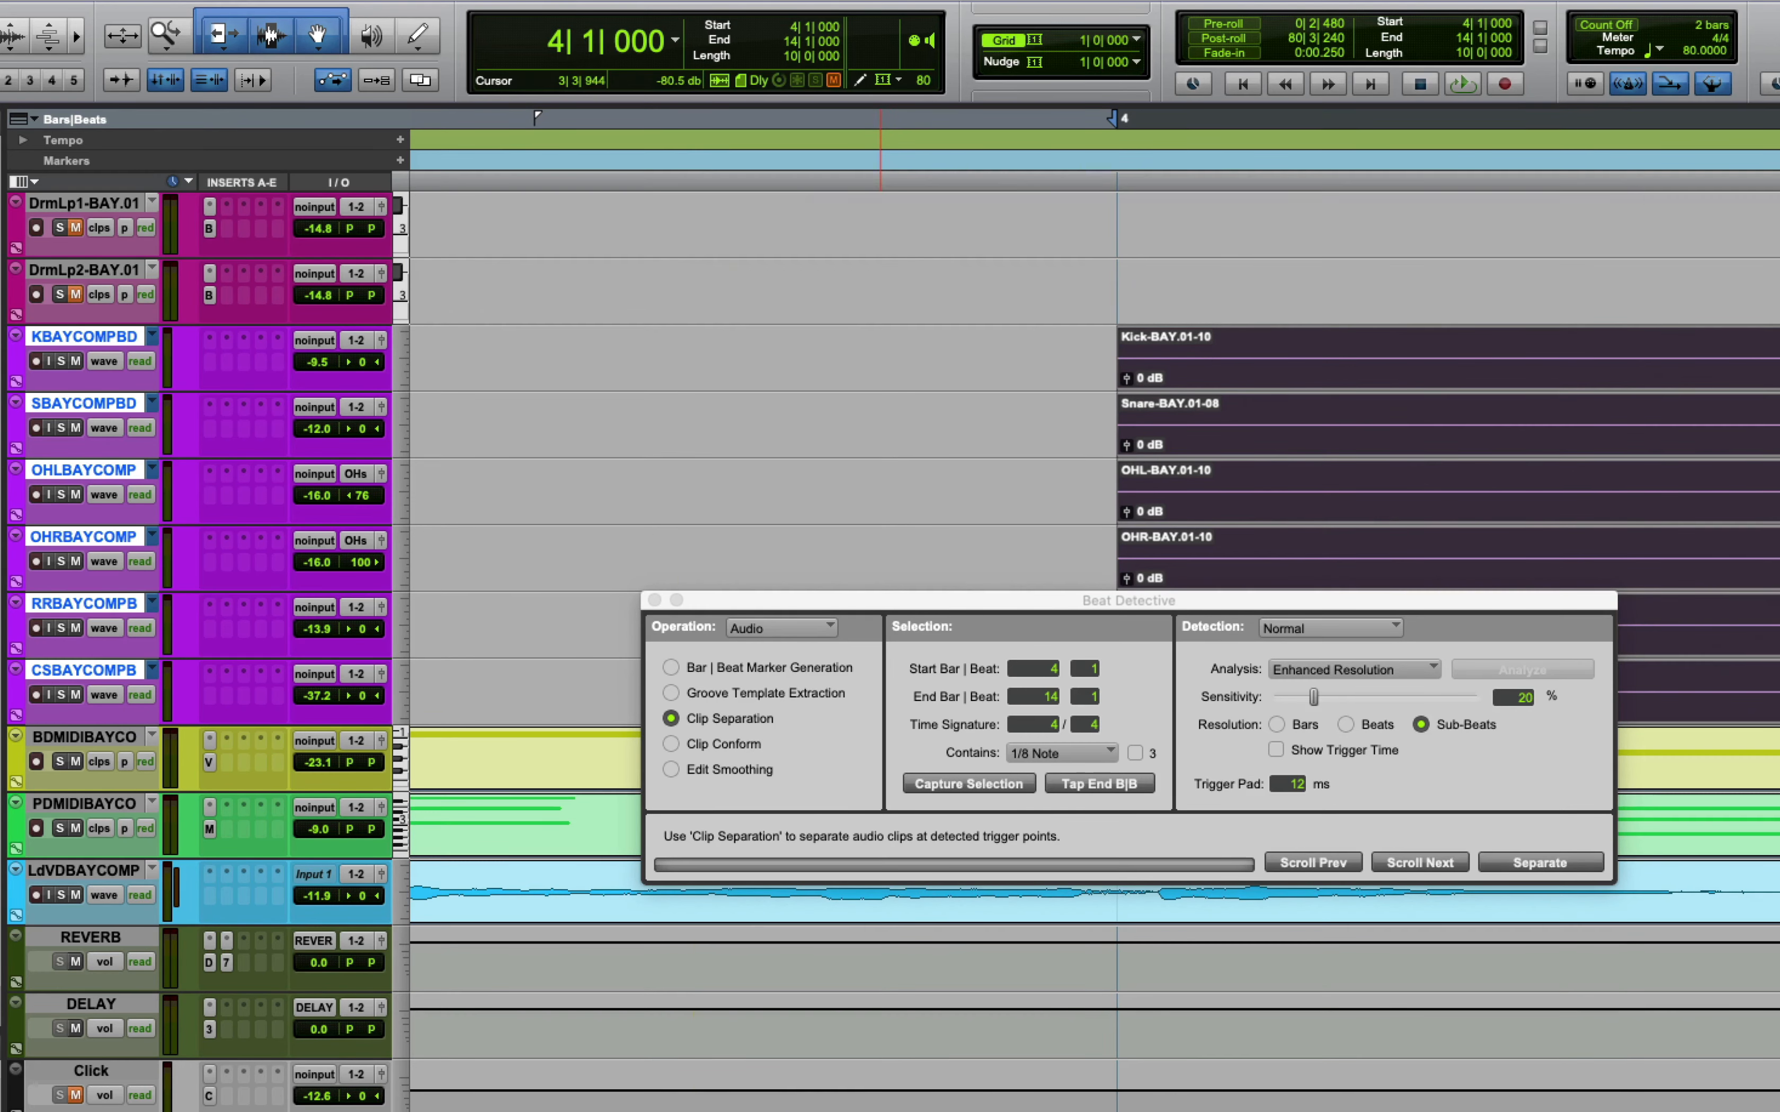
key(alt+Page_Down)
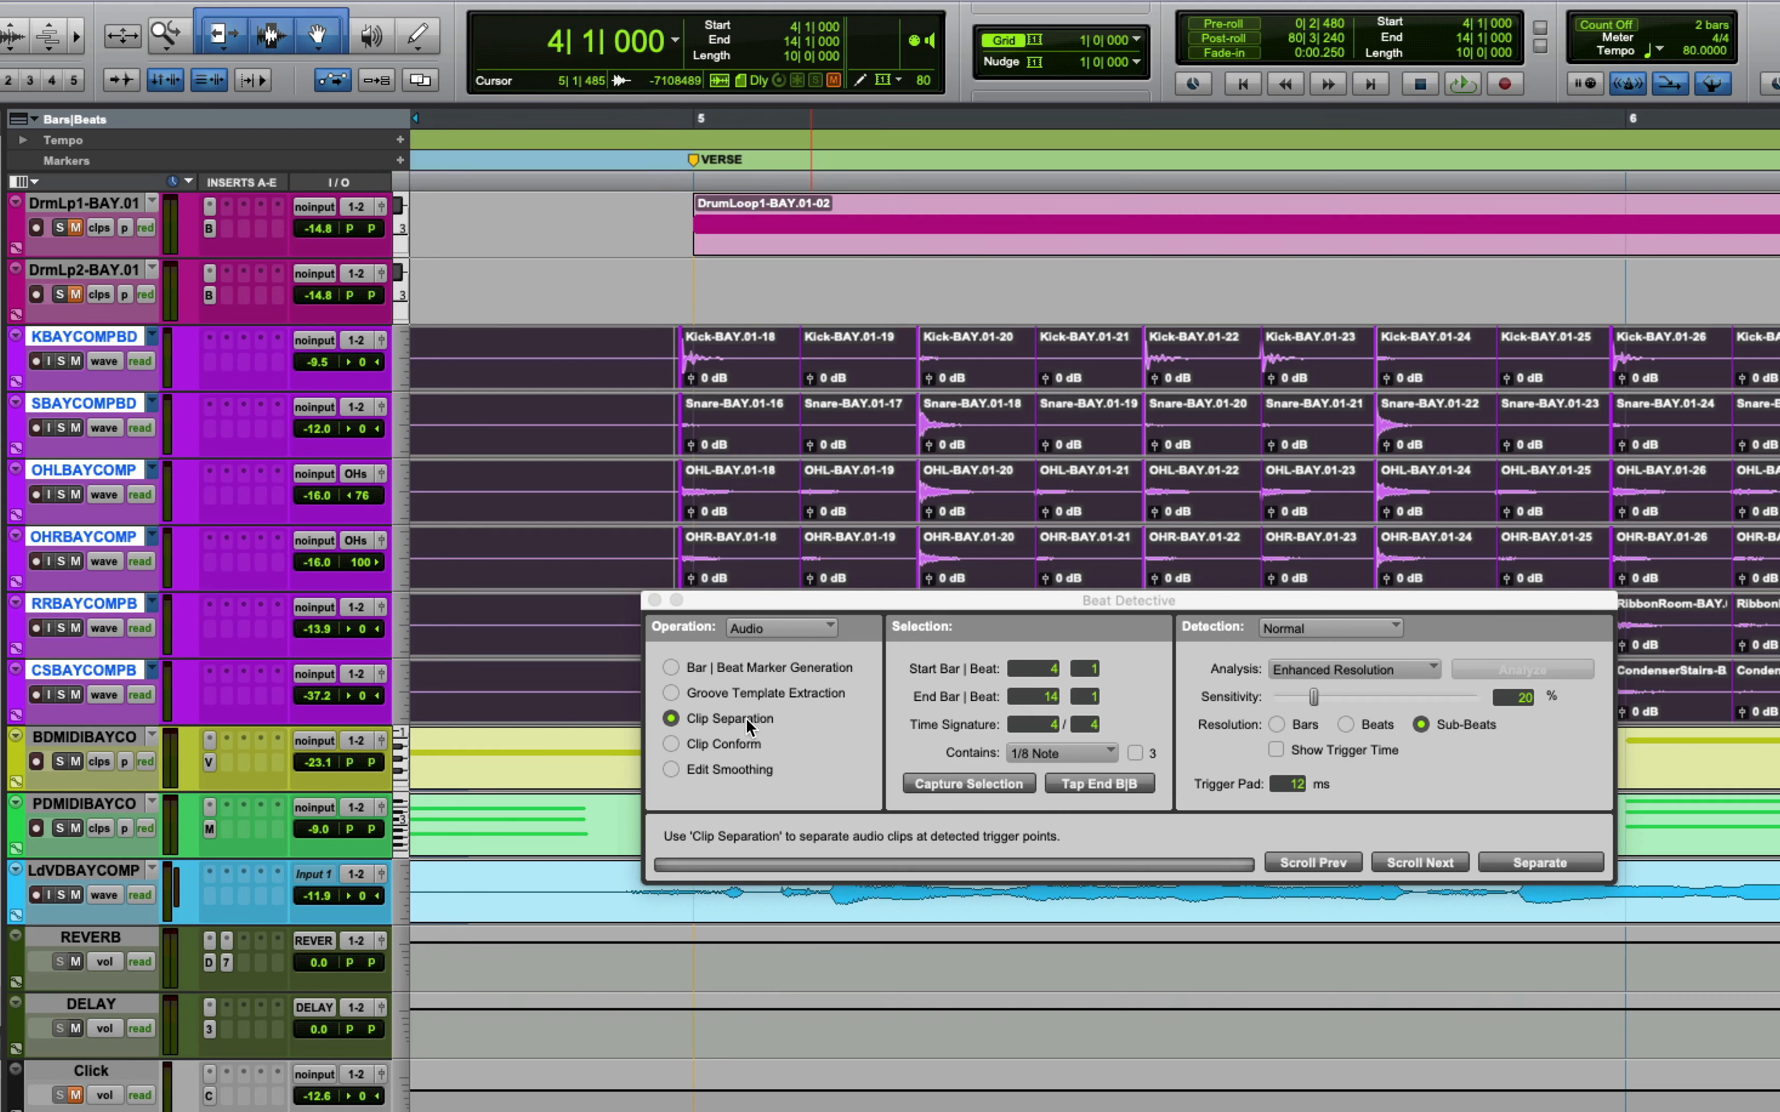
Switch the Beat Detective operation to Clip Conform, keeping the Standard conform type
click(706, 746)
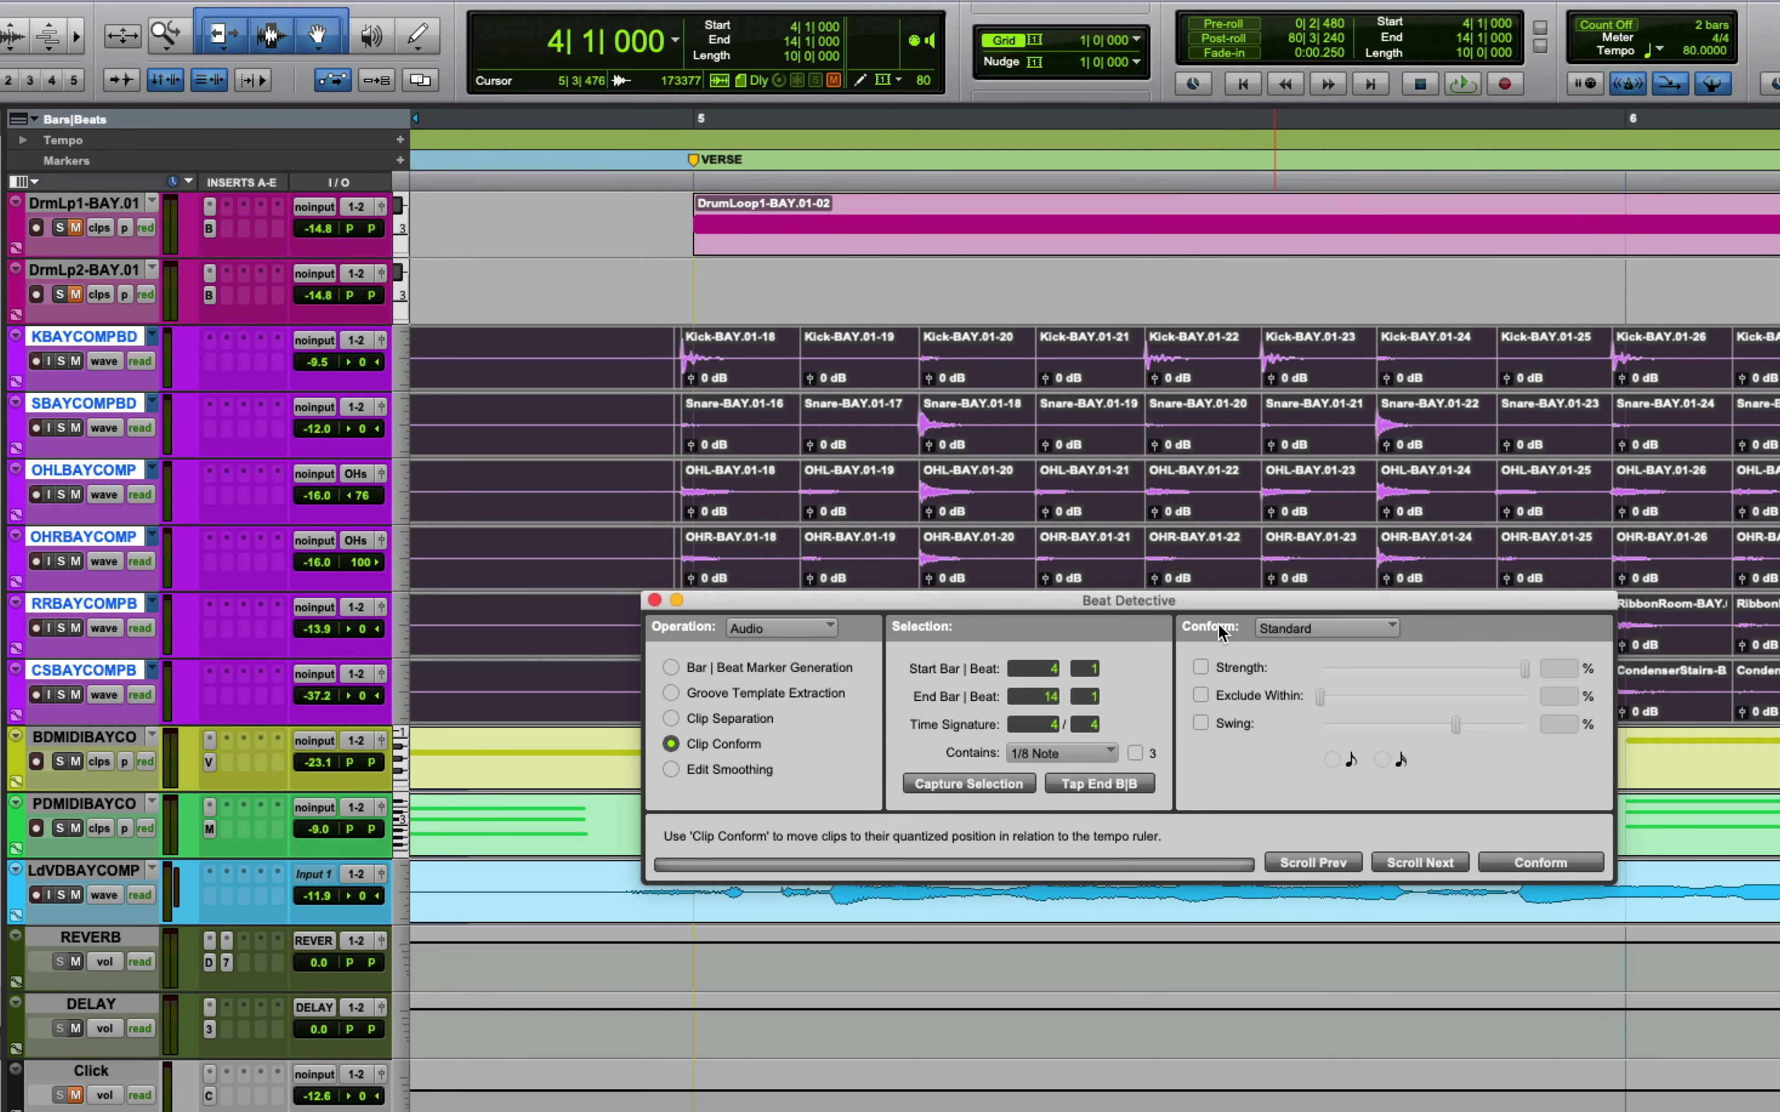
click(1340, 630)
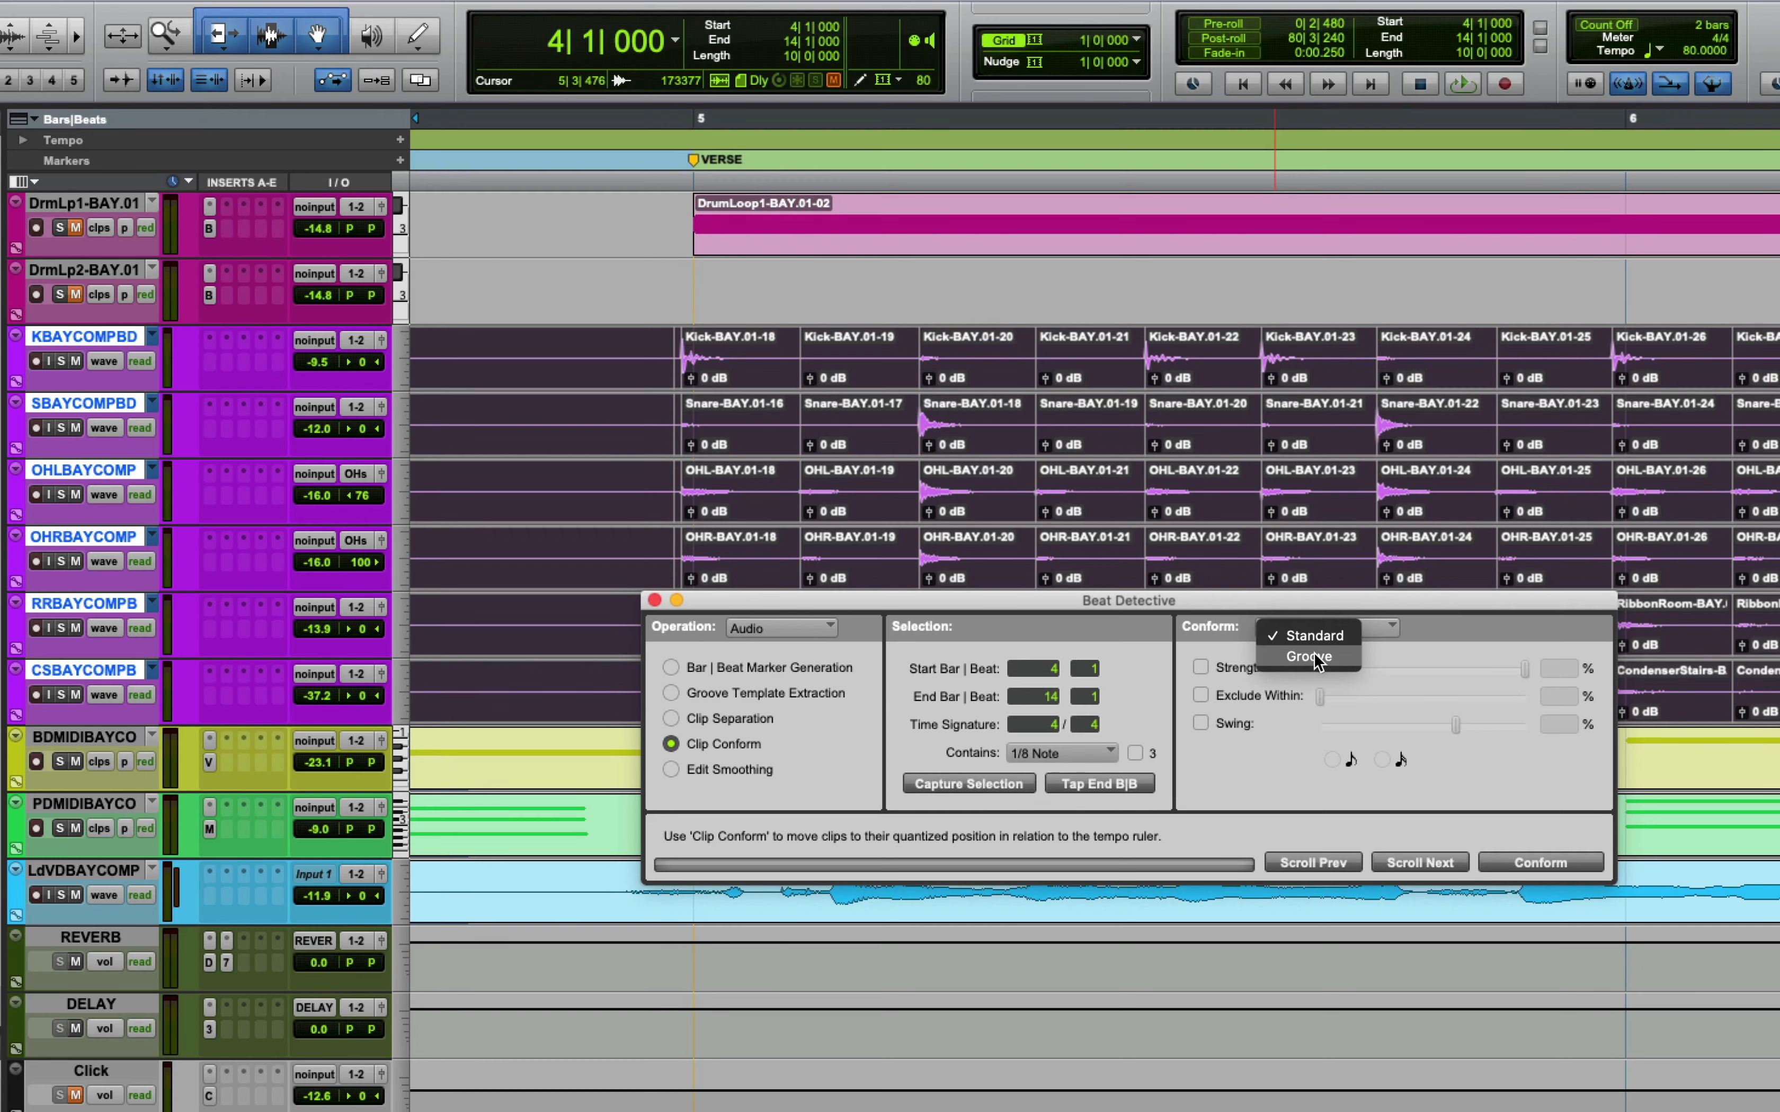
click(1453, 622)
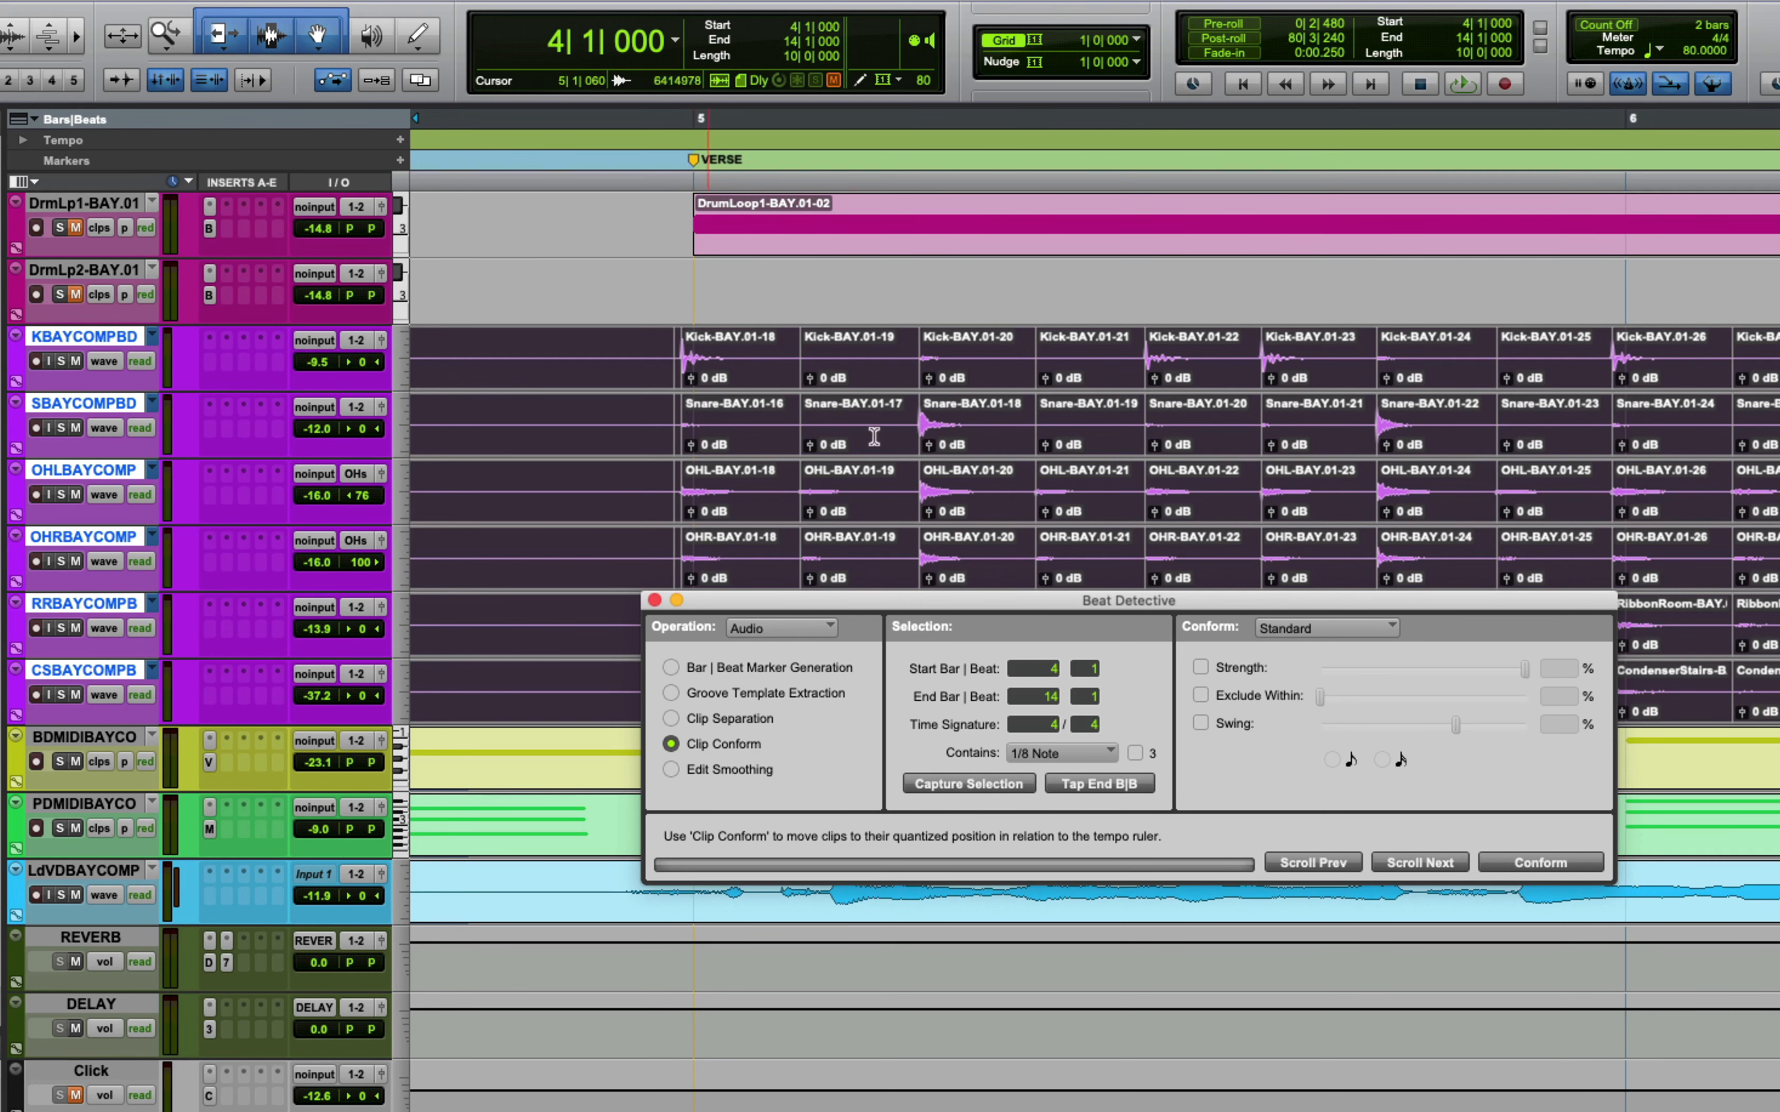
Switch the conform type to Groove, browse the Feel Injector Templates, and return to Standard
click(1302, 630)
click(1308, 657)
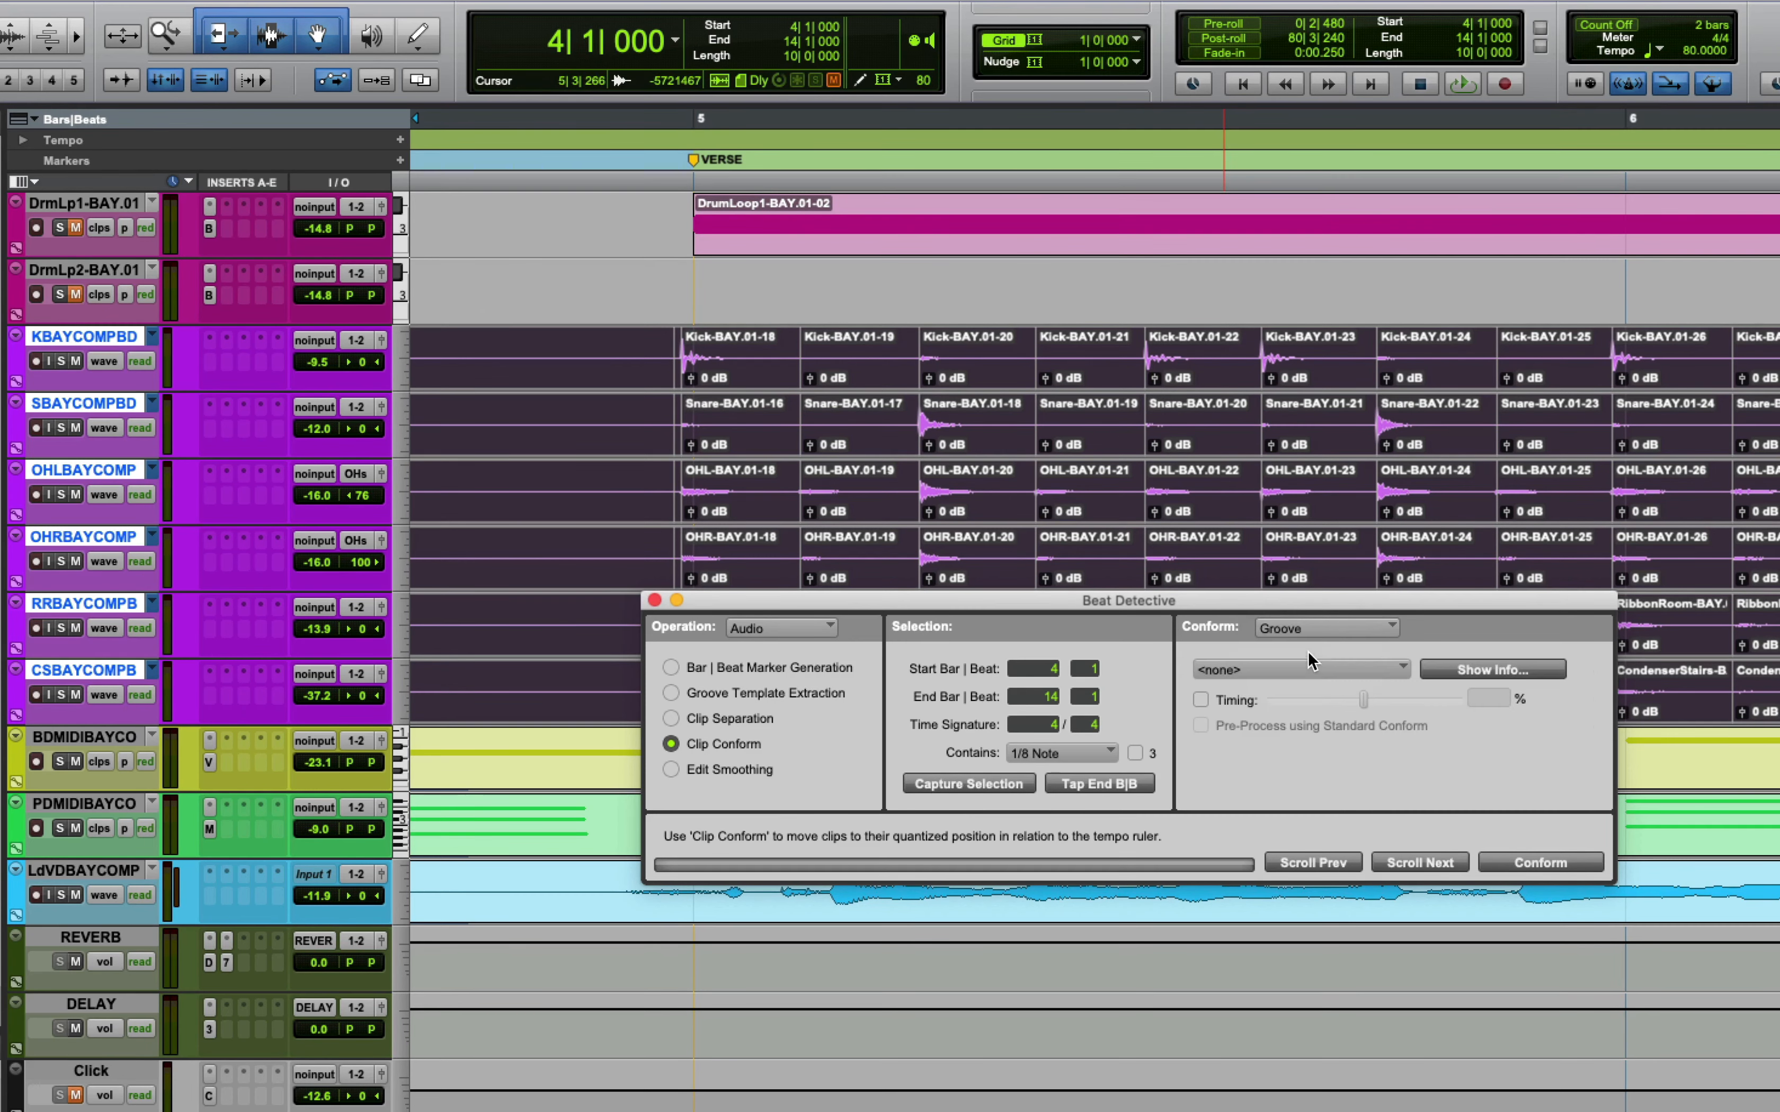
click(1395, 666)
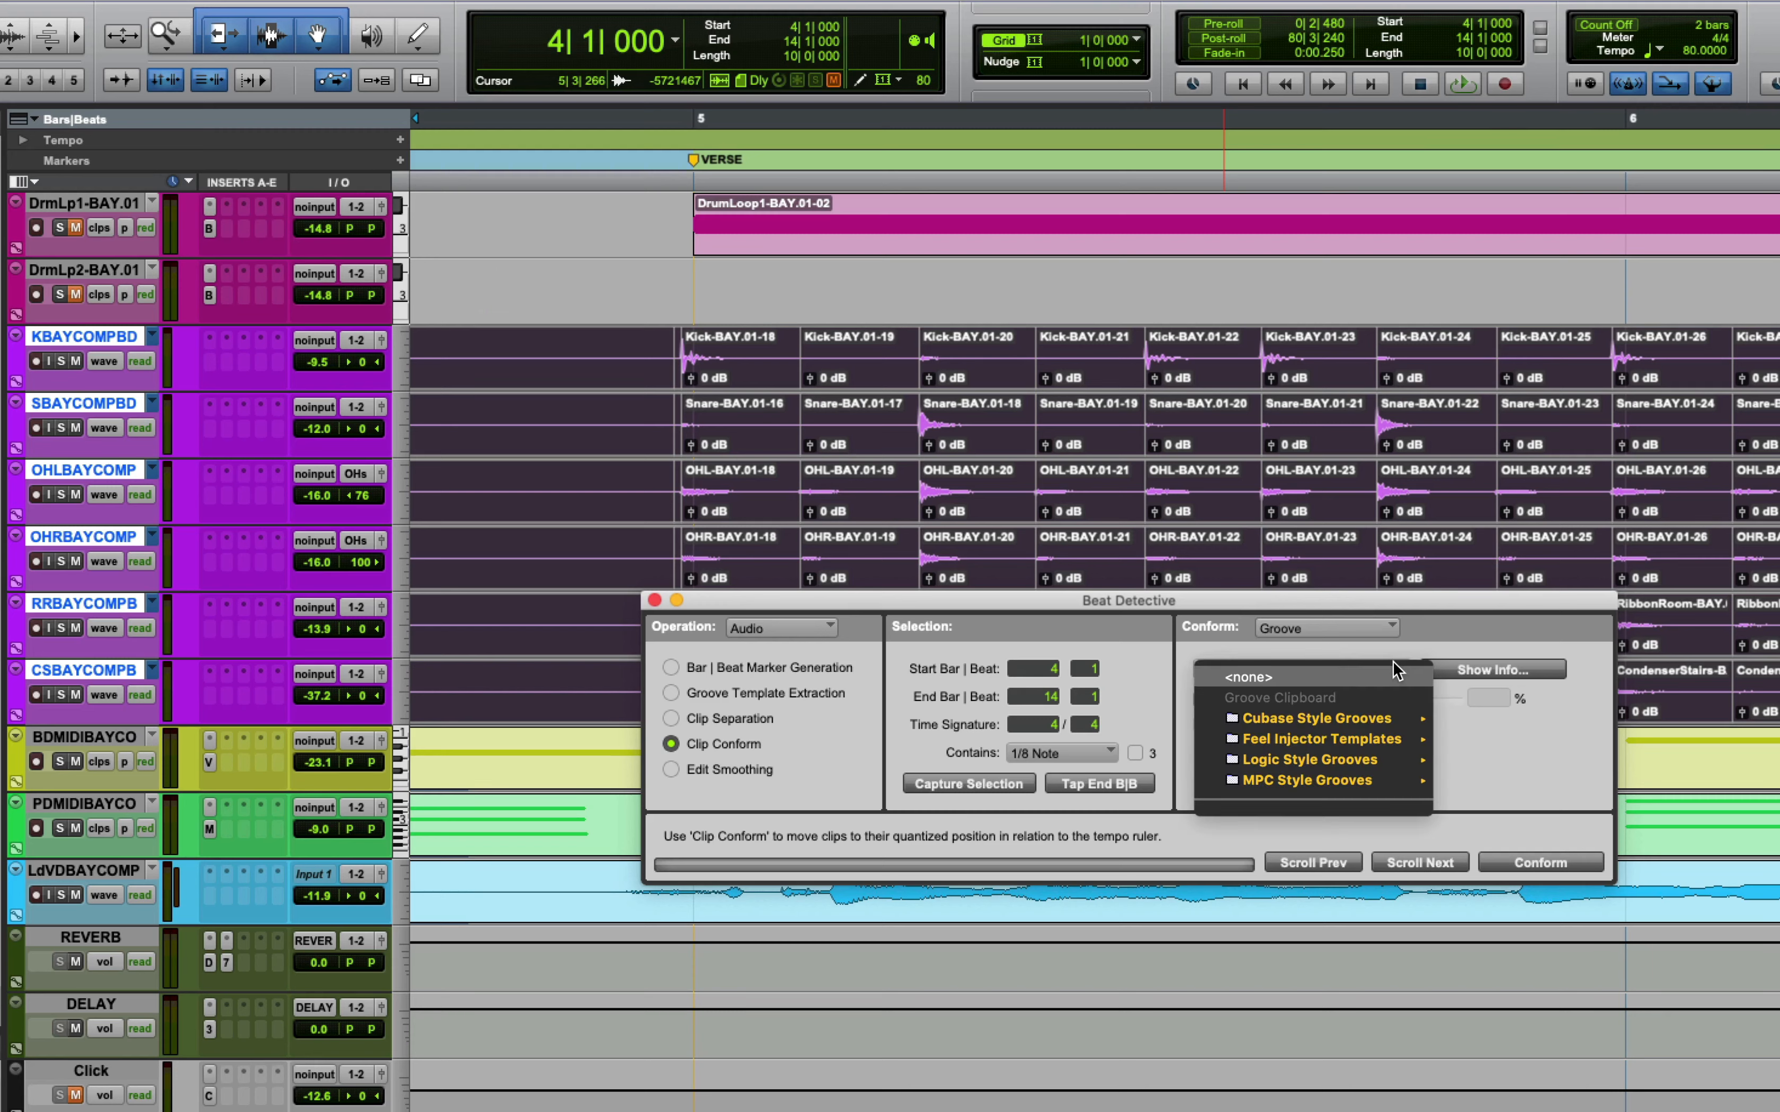
mouse_move(1354, 738)
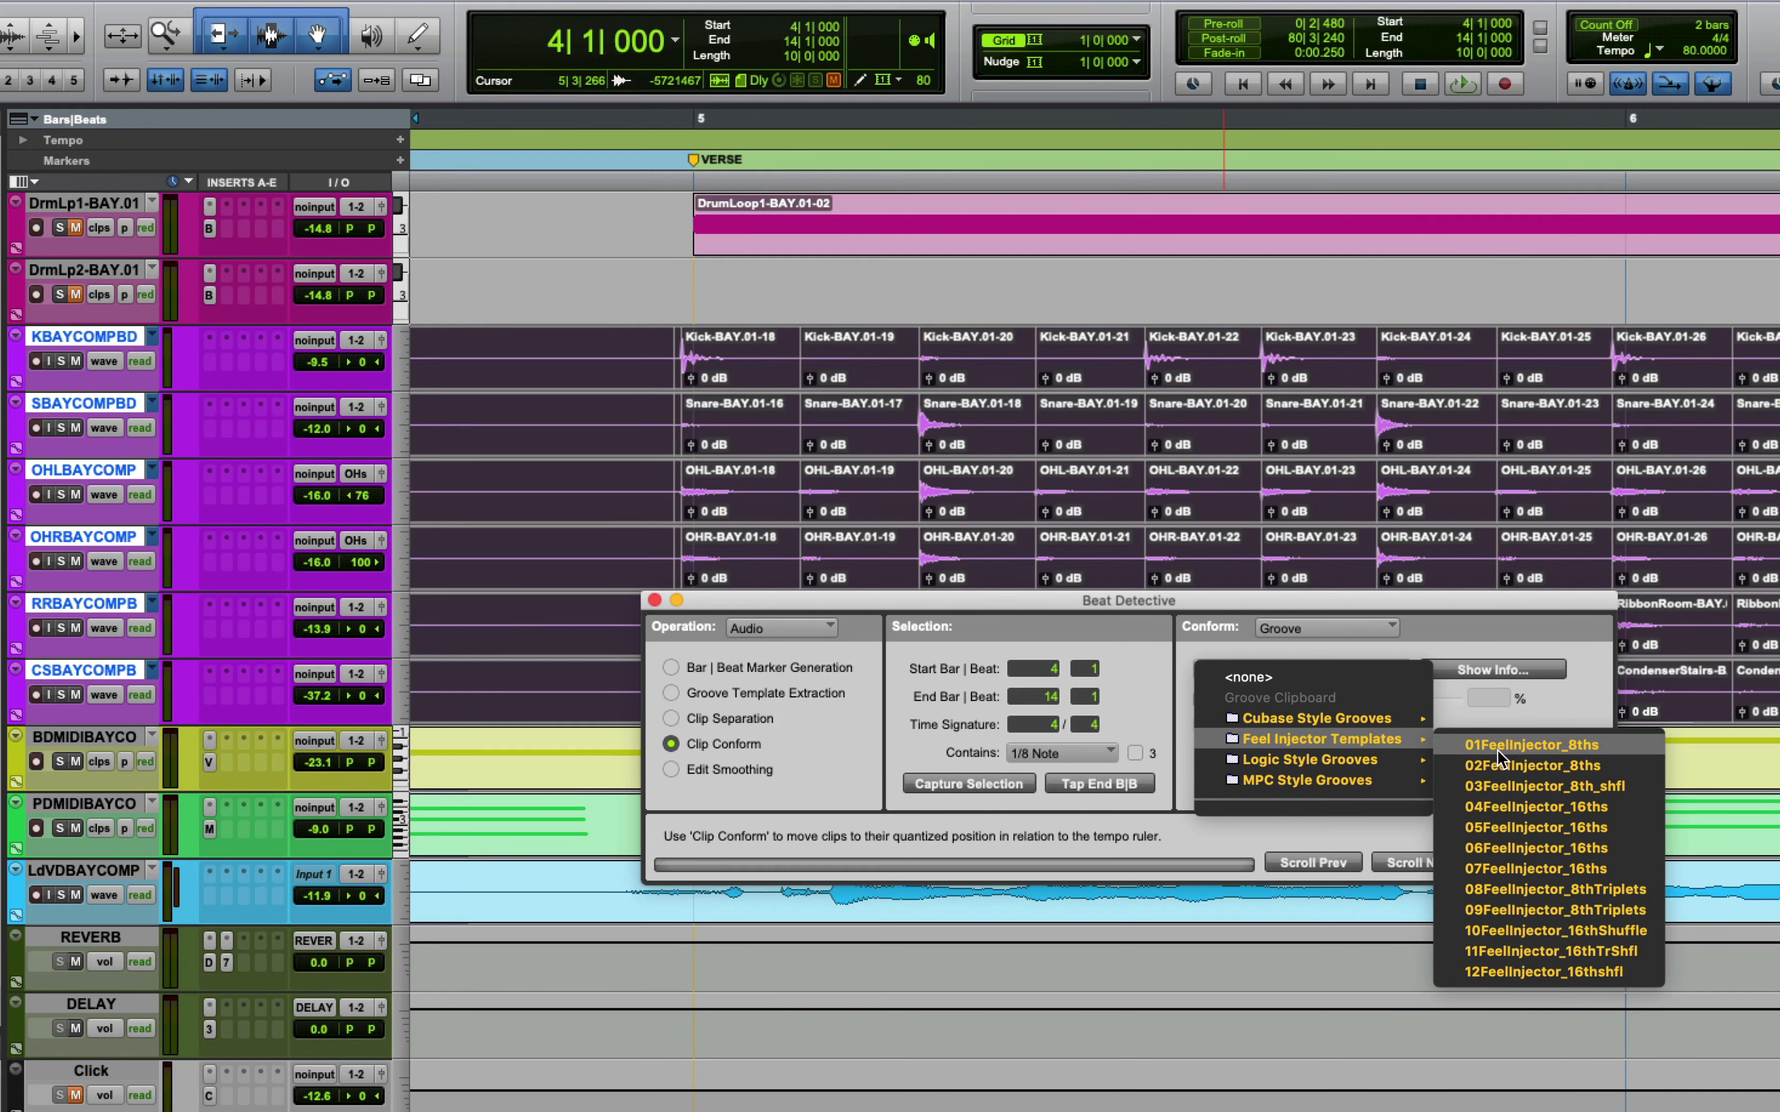
click(1369, 630)
click(1366, 628)
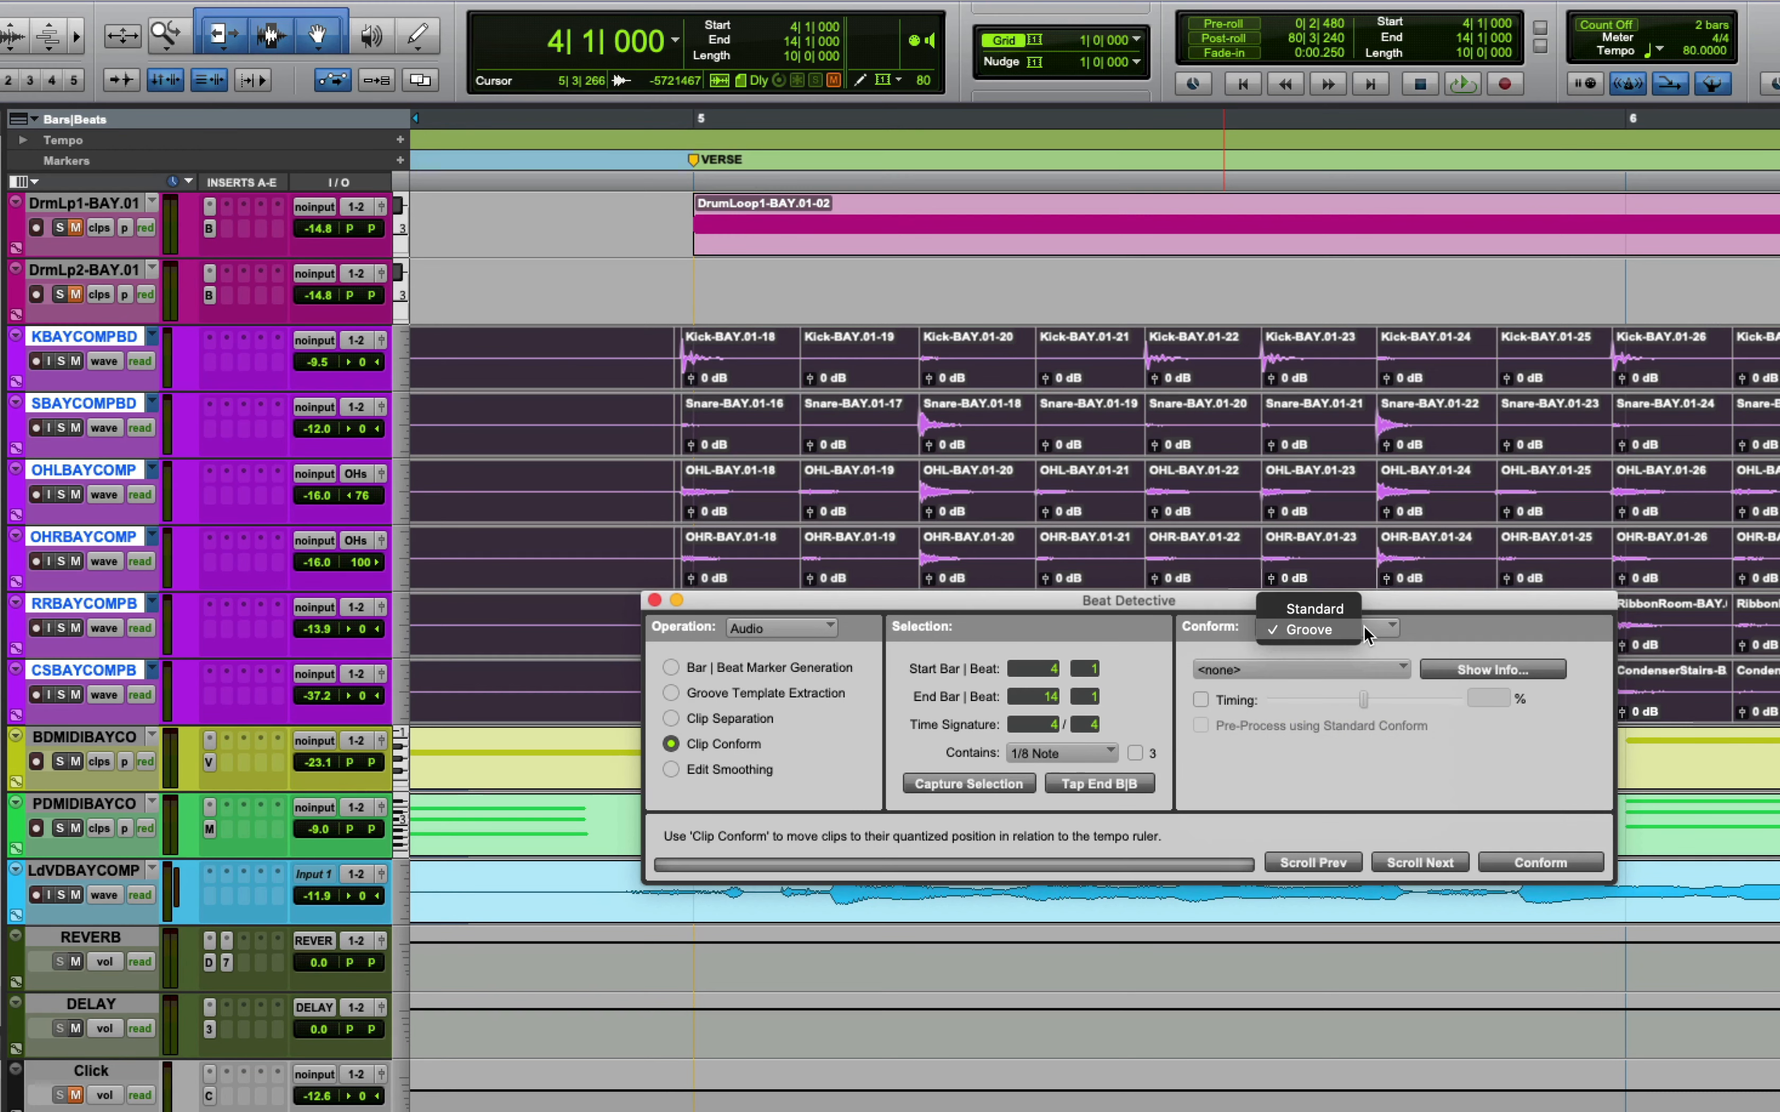
click(1352, 608)
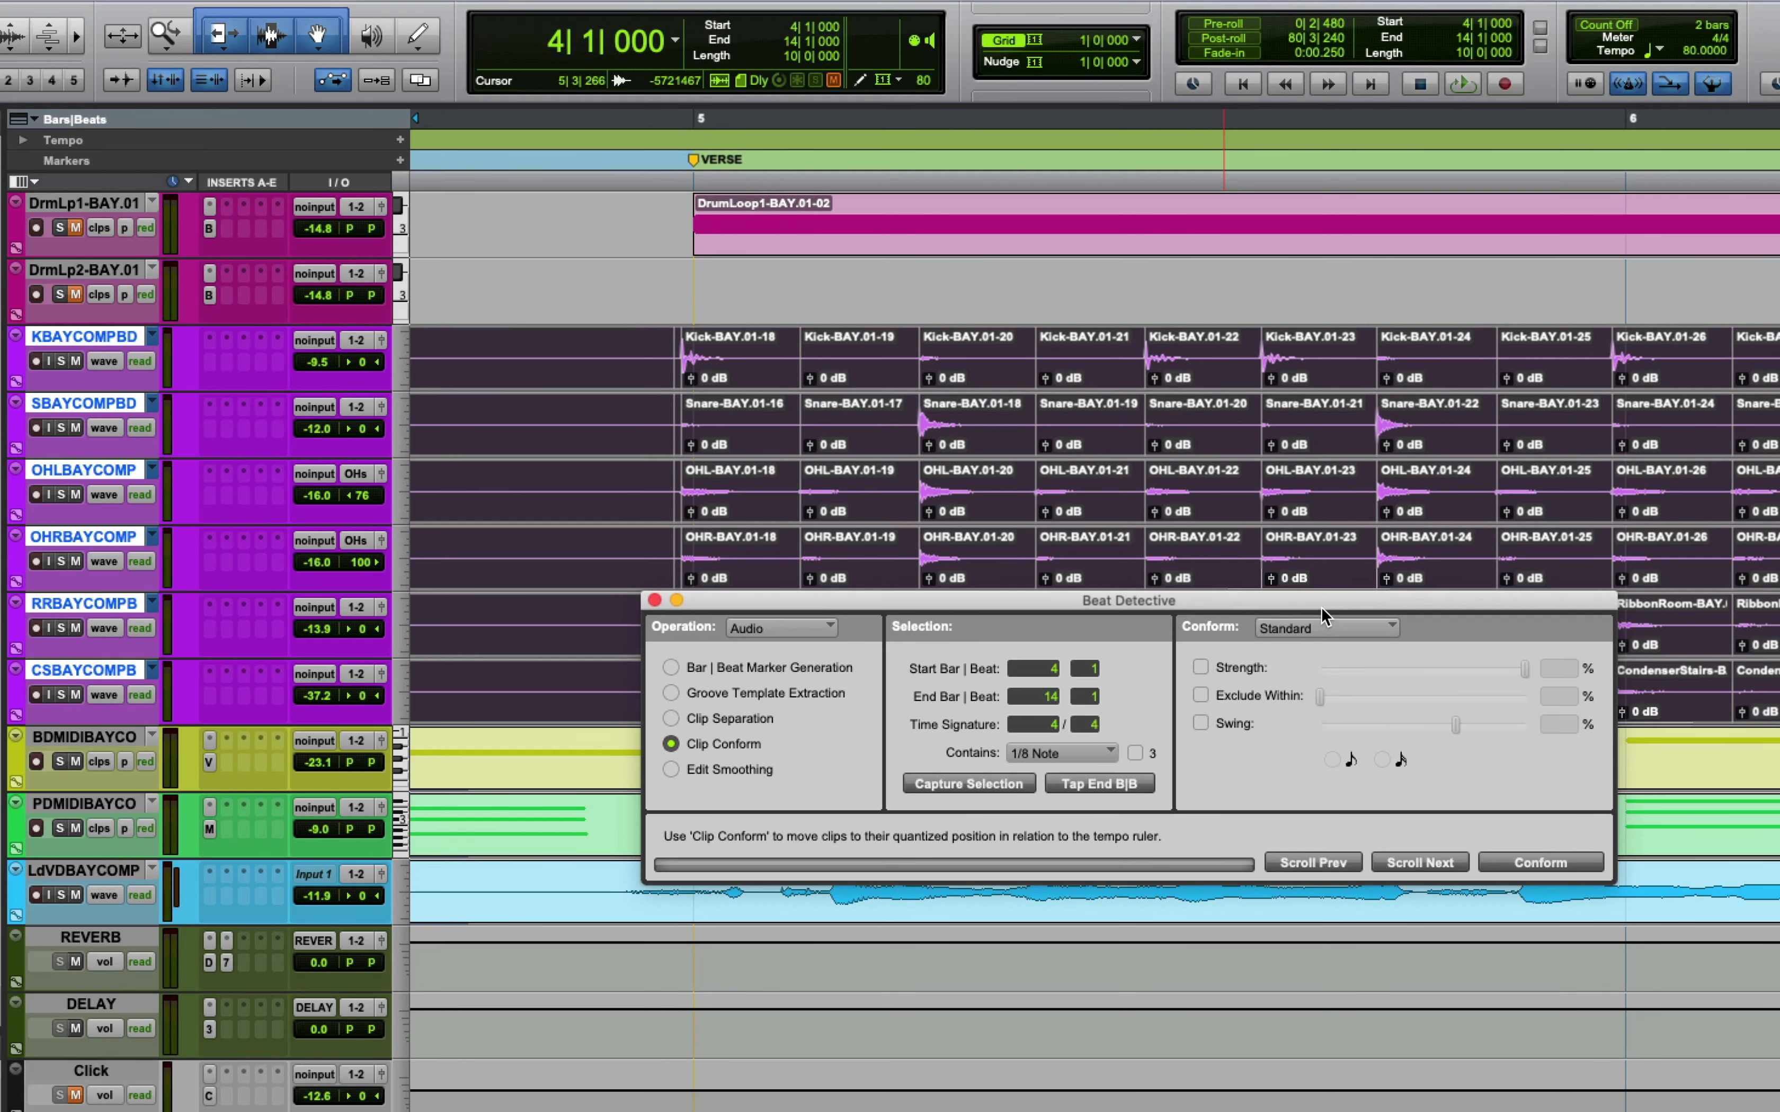
Conform the separated drum clips to the tempo grid with Strength, Exclude Within and Swing left off
drag(1321, 603, 1357, 673)
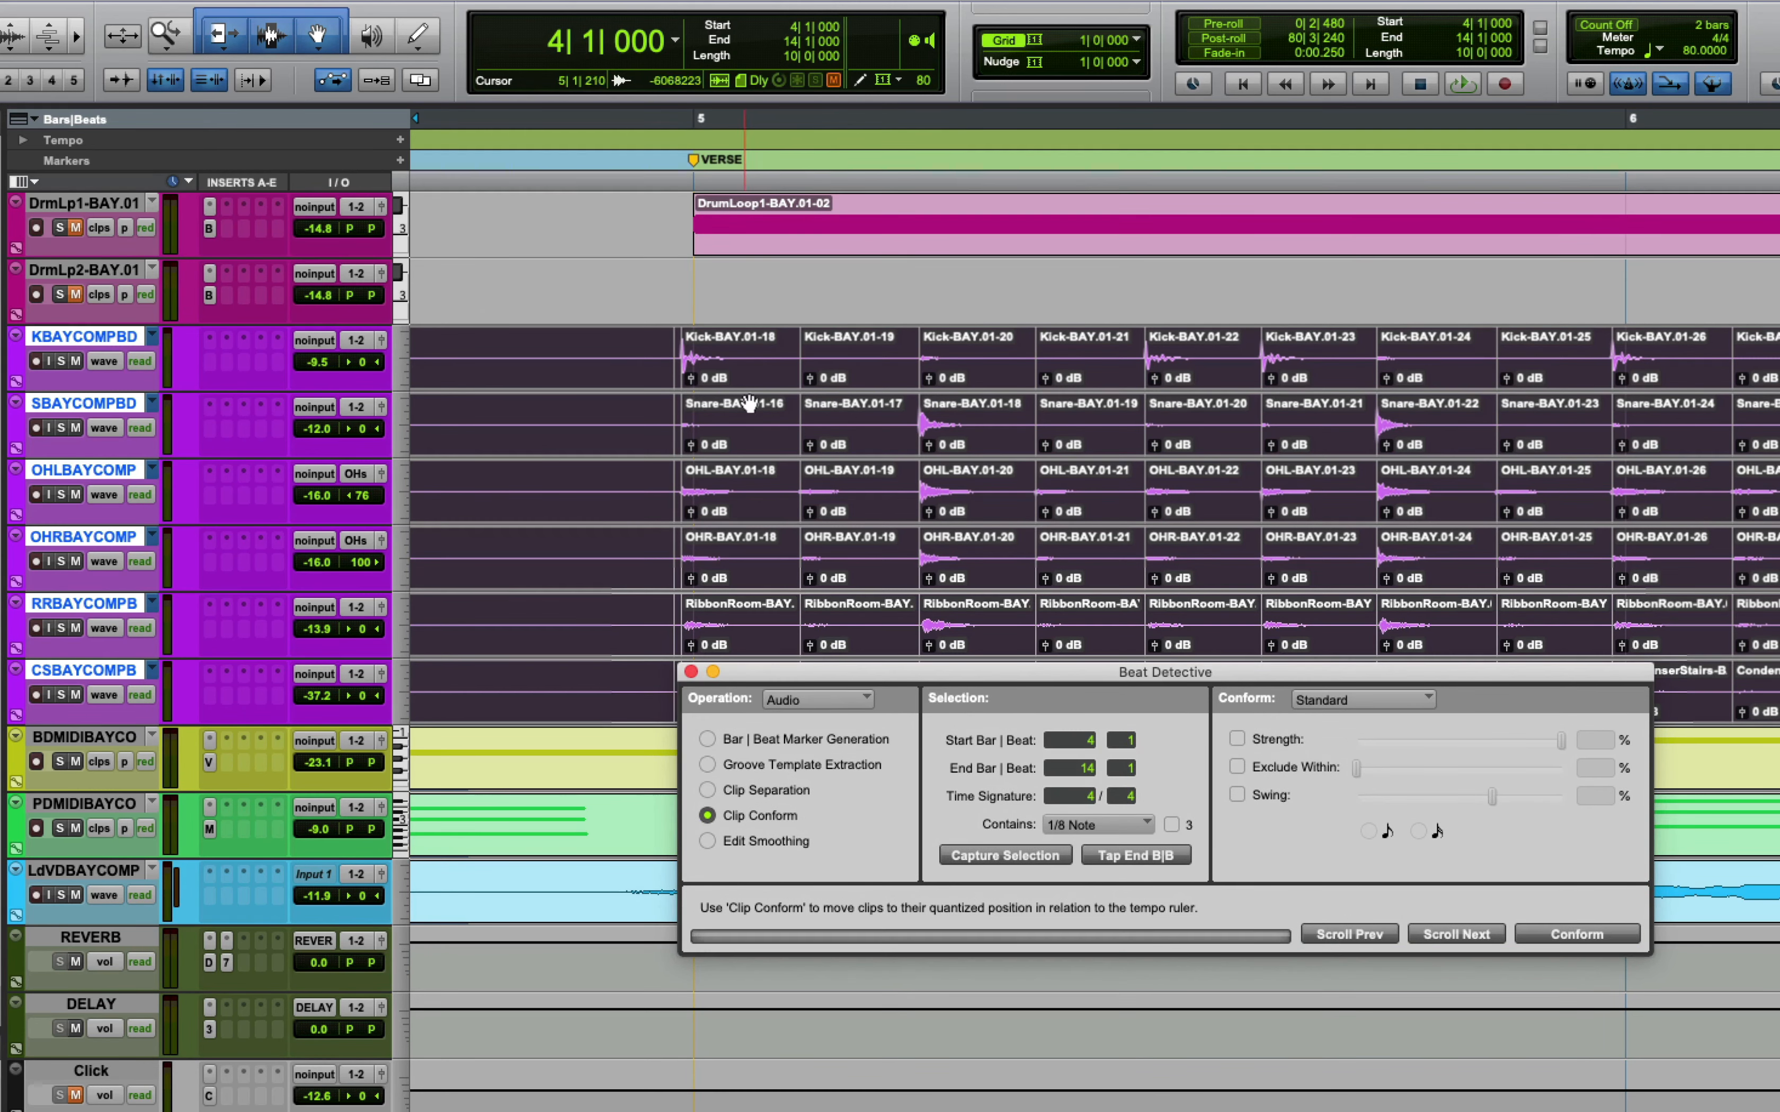
drag(791, 671, 791, 684)
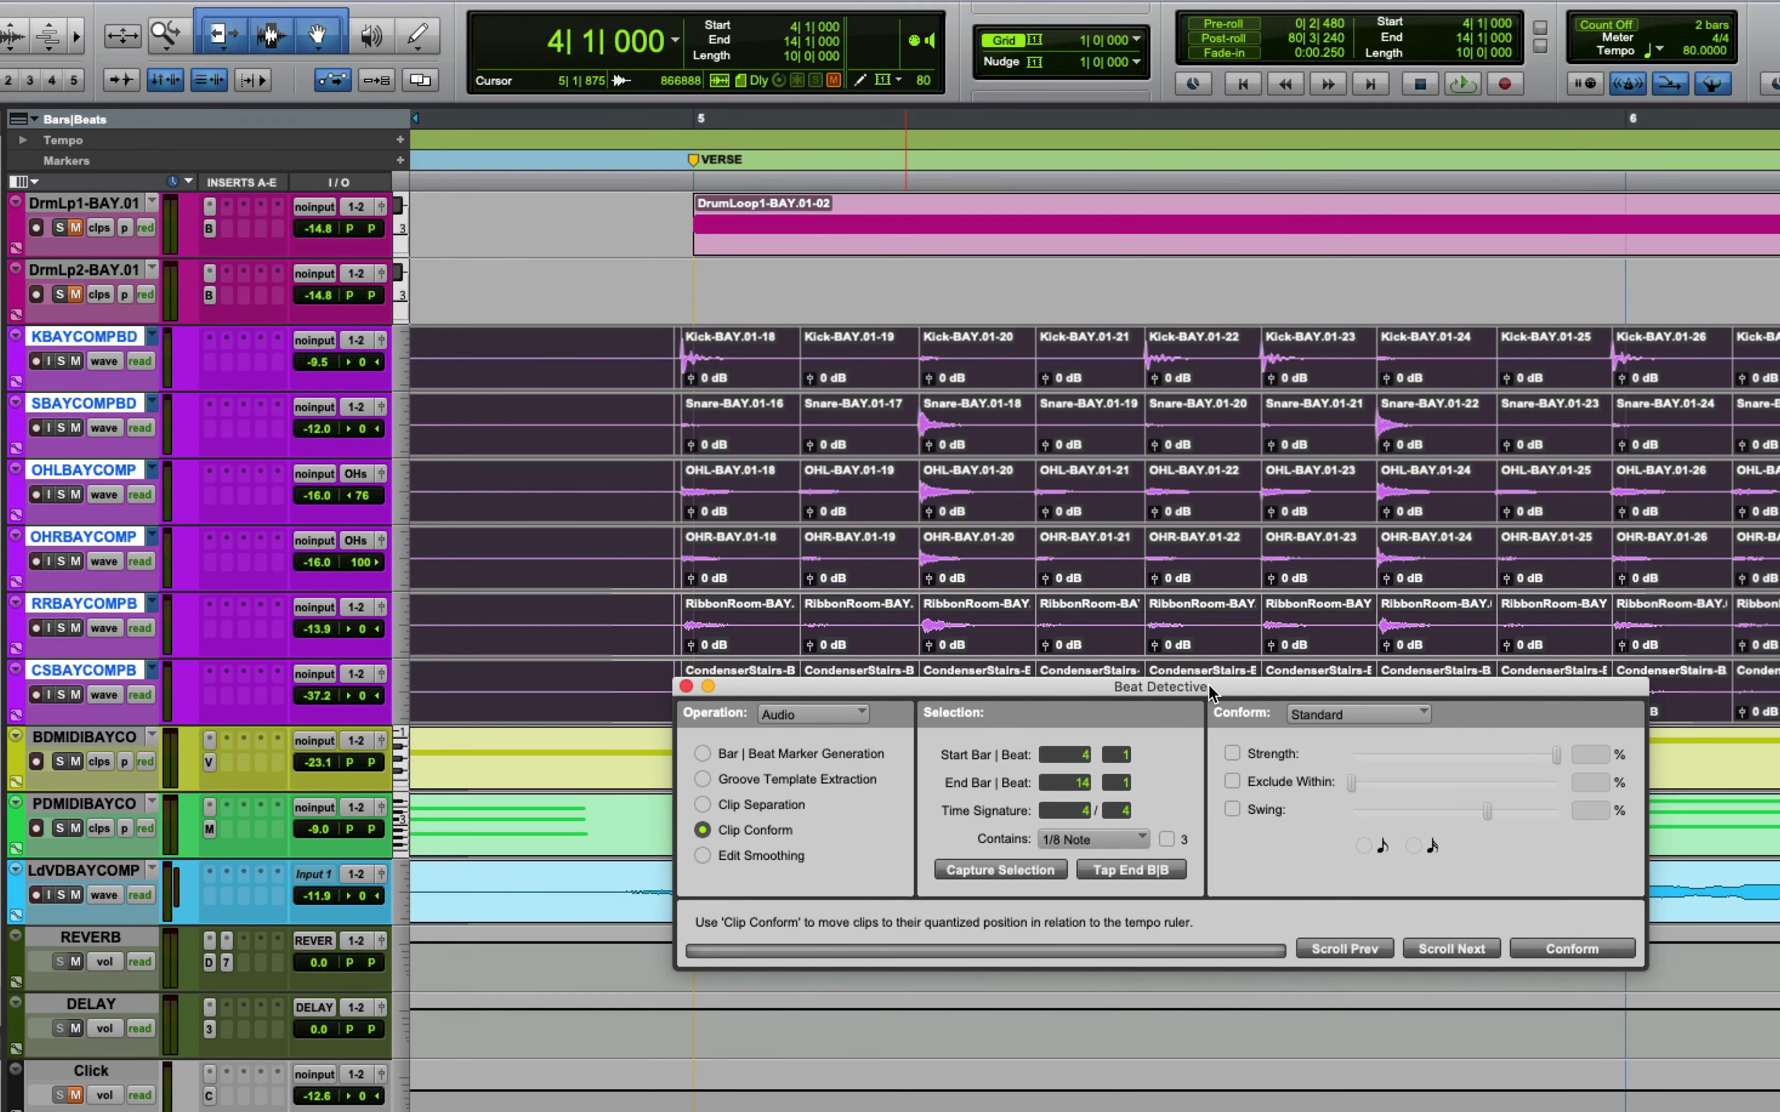
drag(1209, 685, 1109, 398)
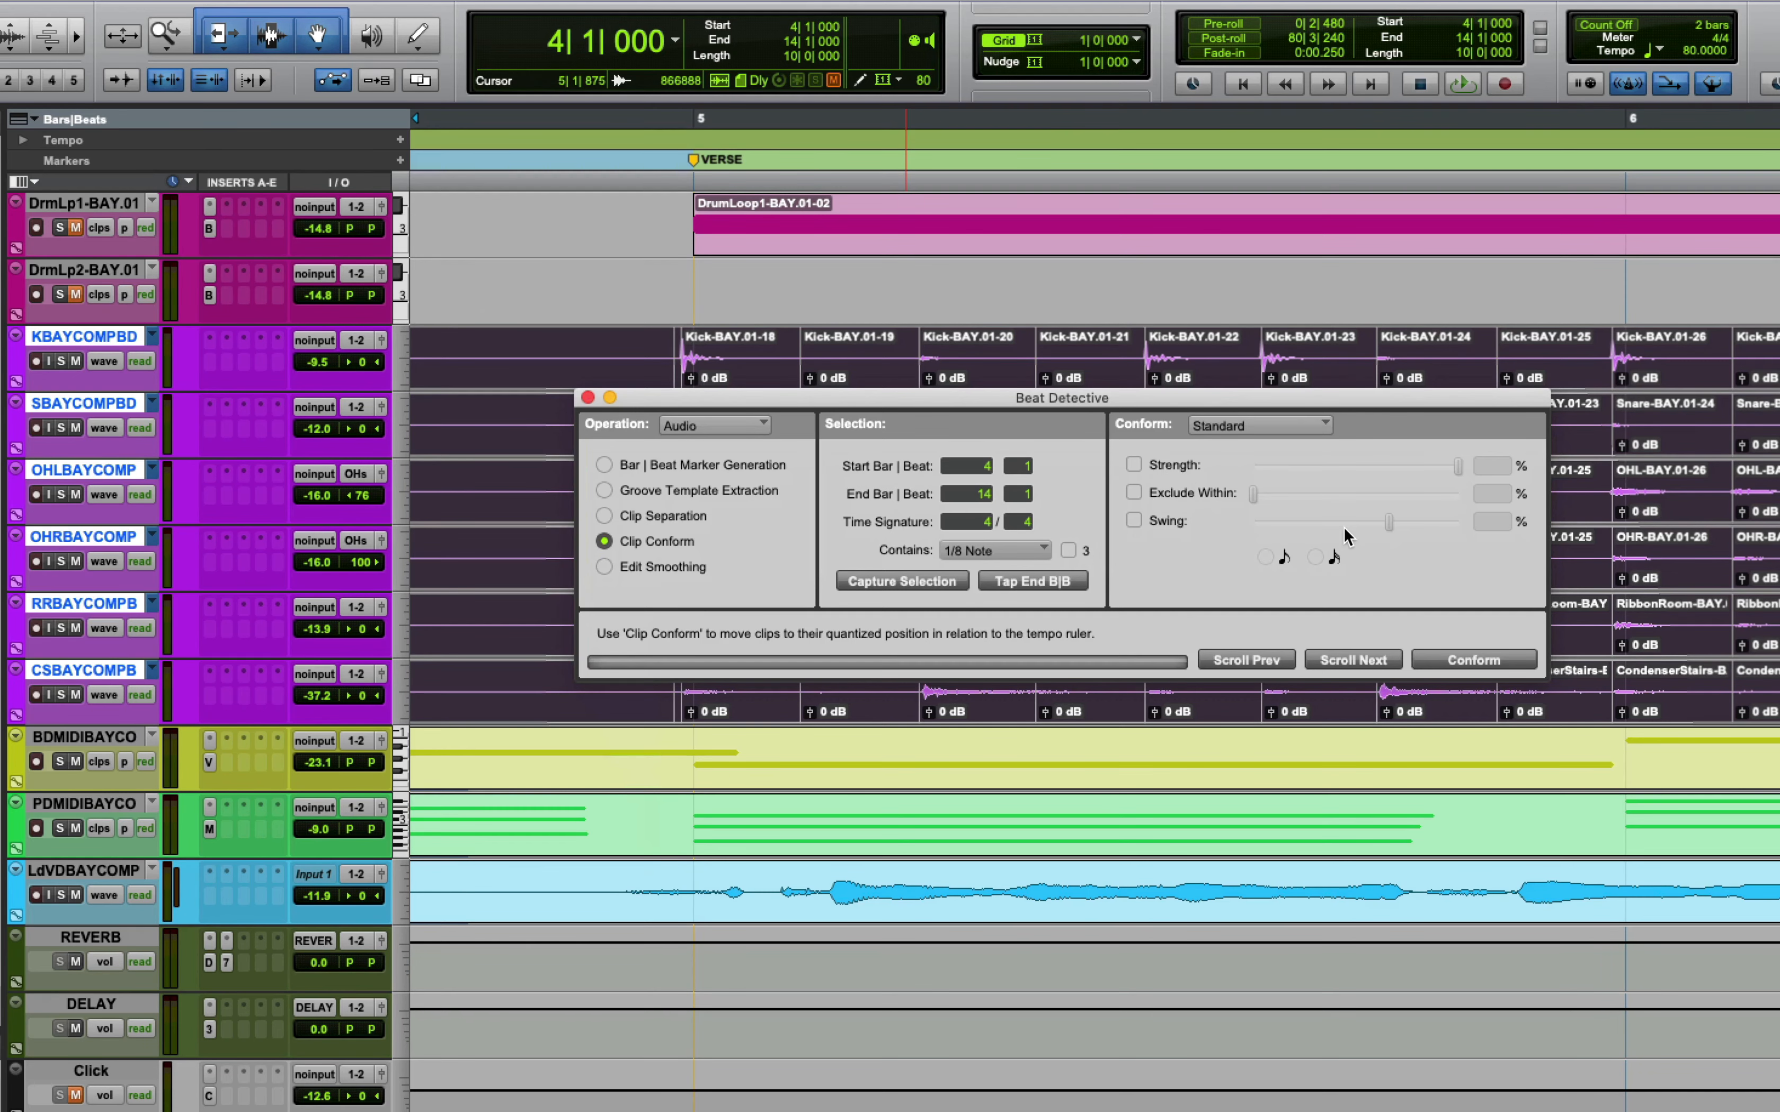
mouse_move(1301, 433)
mouse_down()
mouse_move(1300, 503)
mouse_move(1401, 607)
mouse_up()
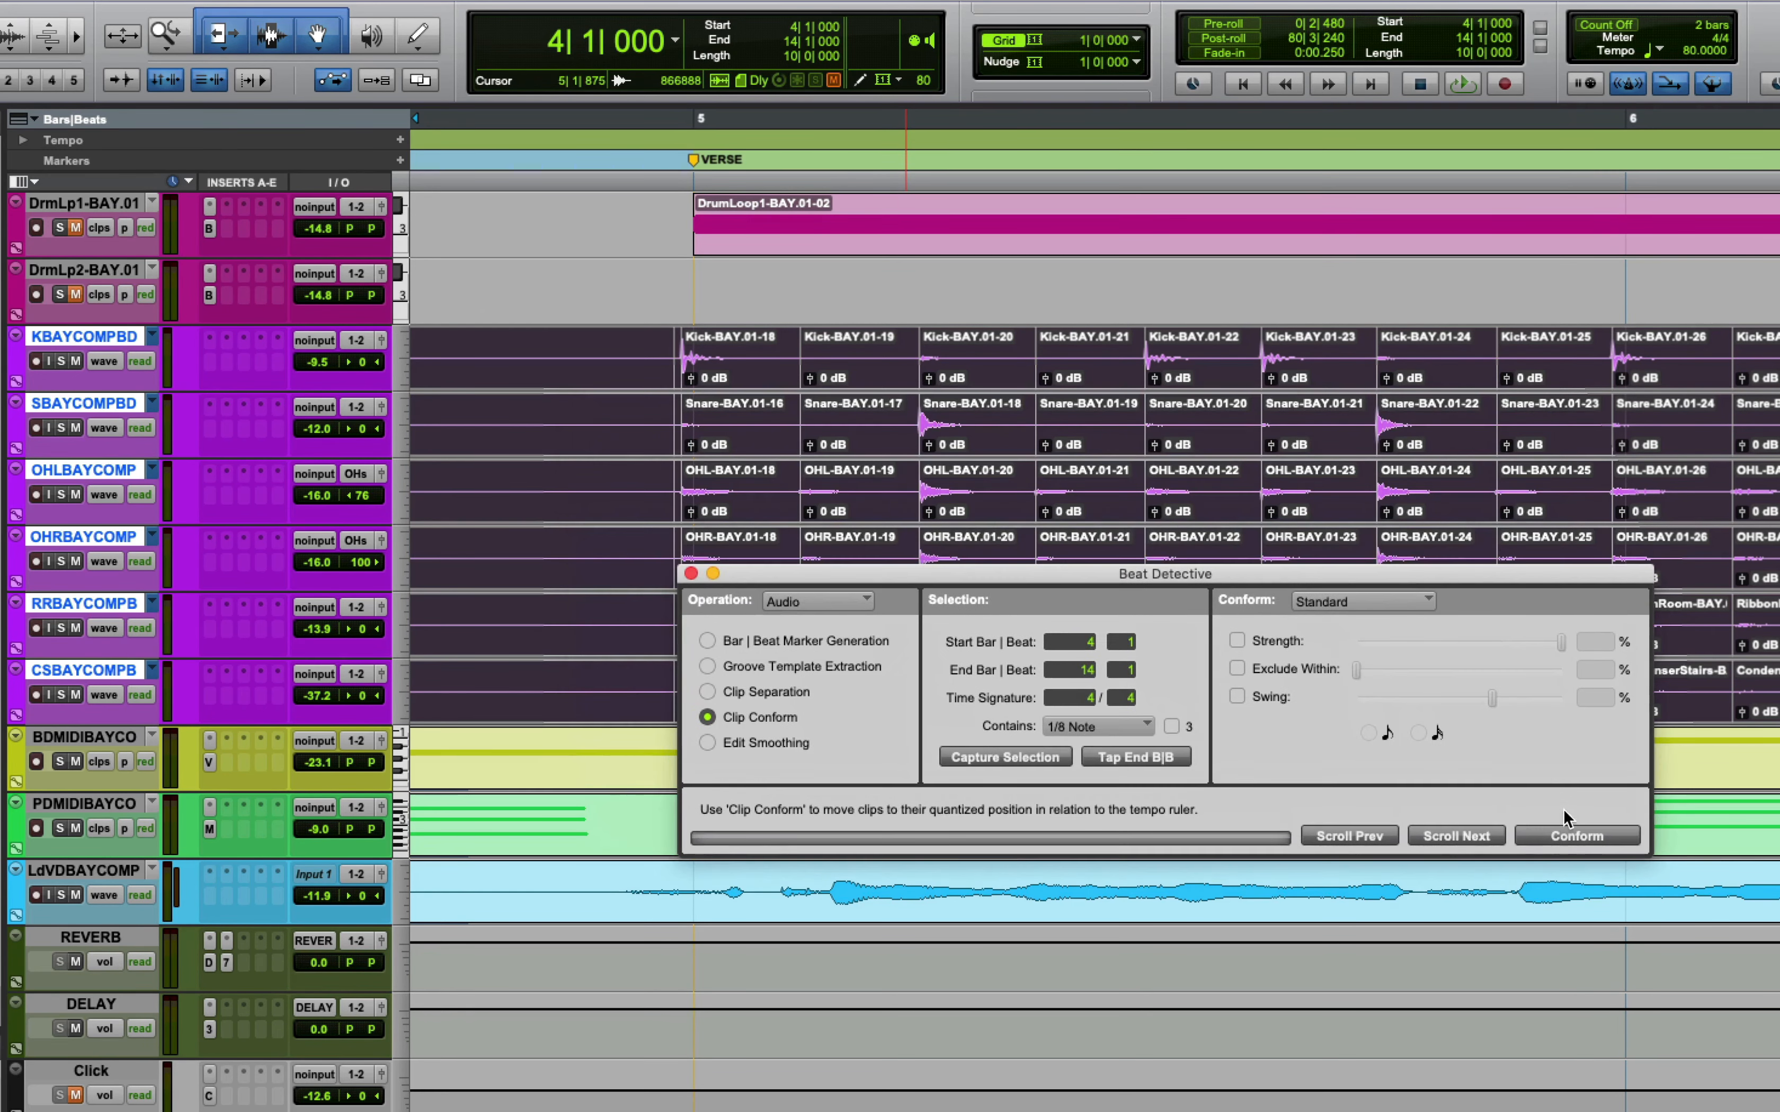
click(1564, 838)
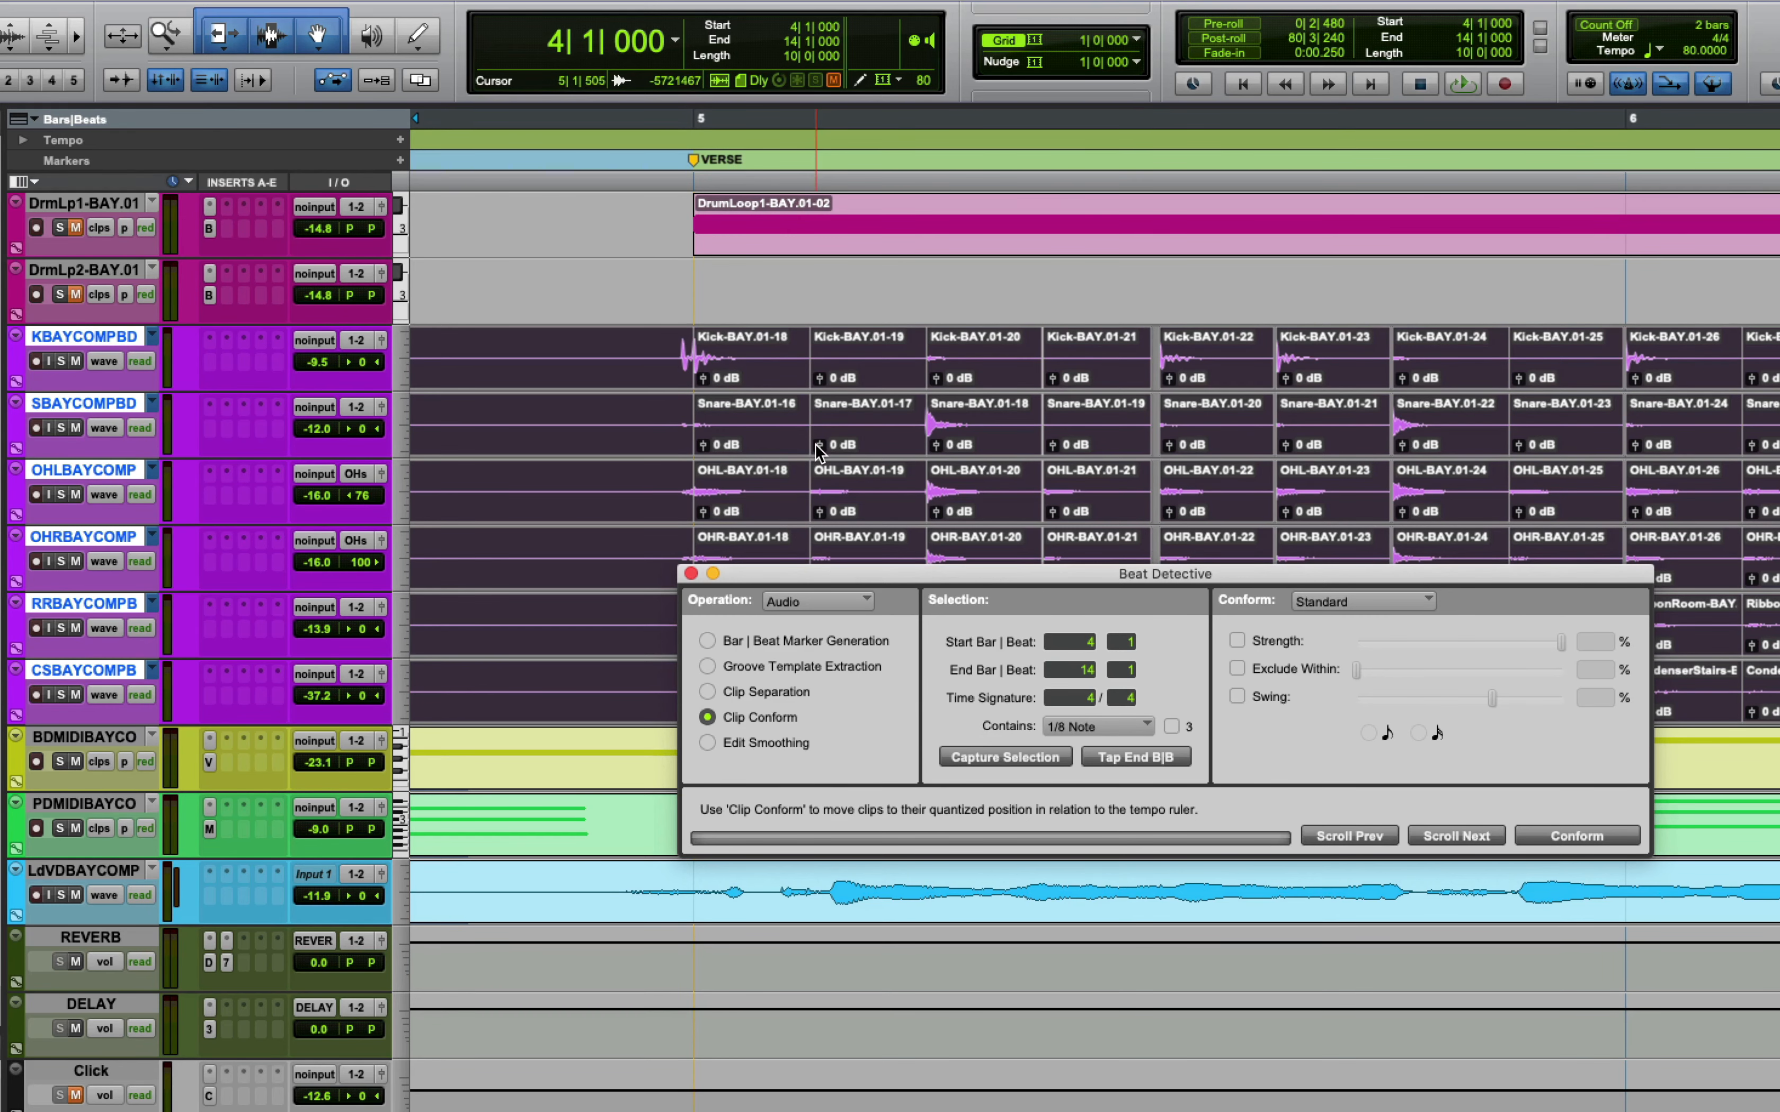
Play back the conformed drums from bar 4 into the start of the chorus, then stop
key(r)
key(r)
key(r)
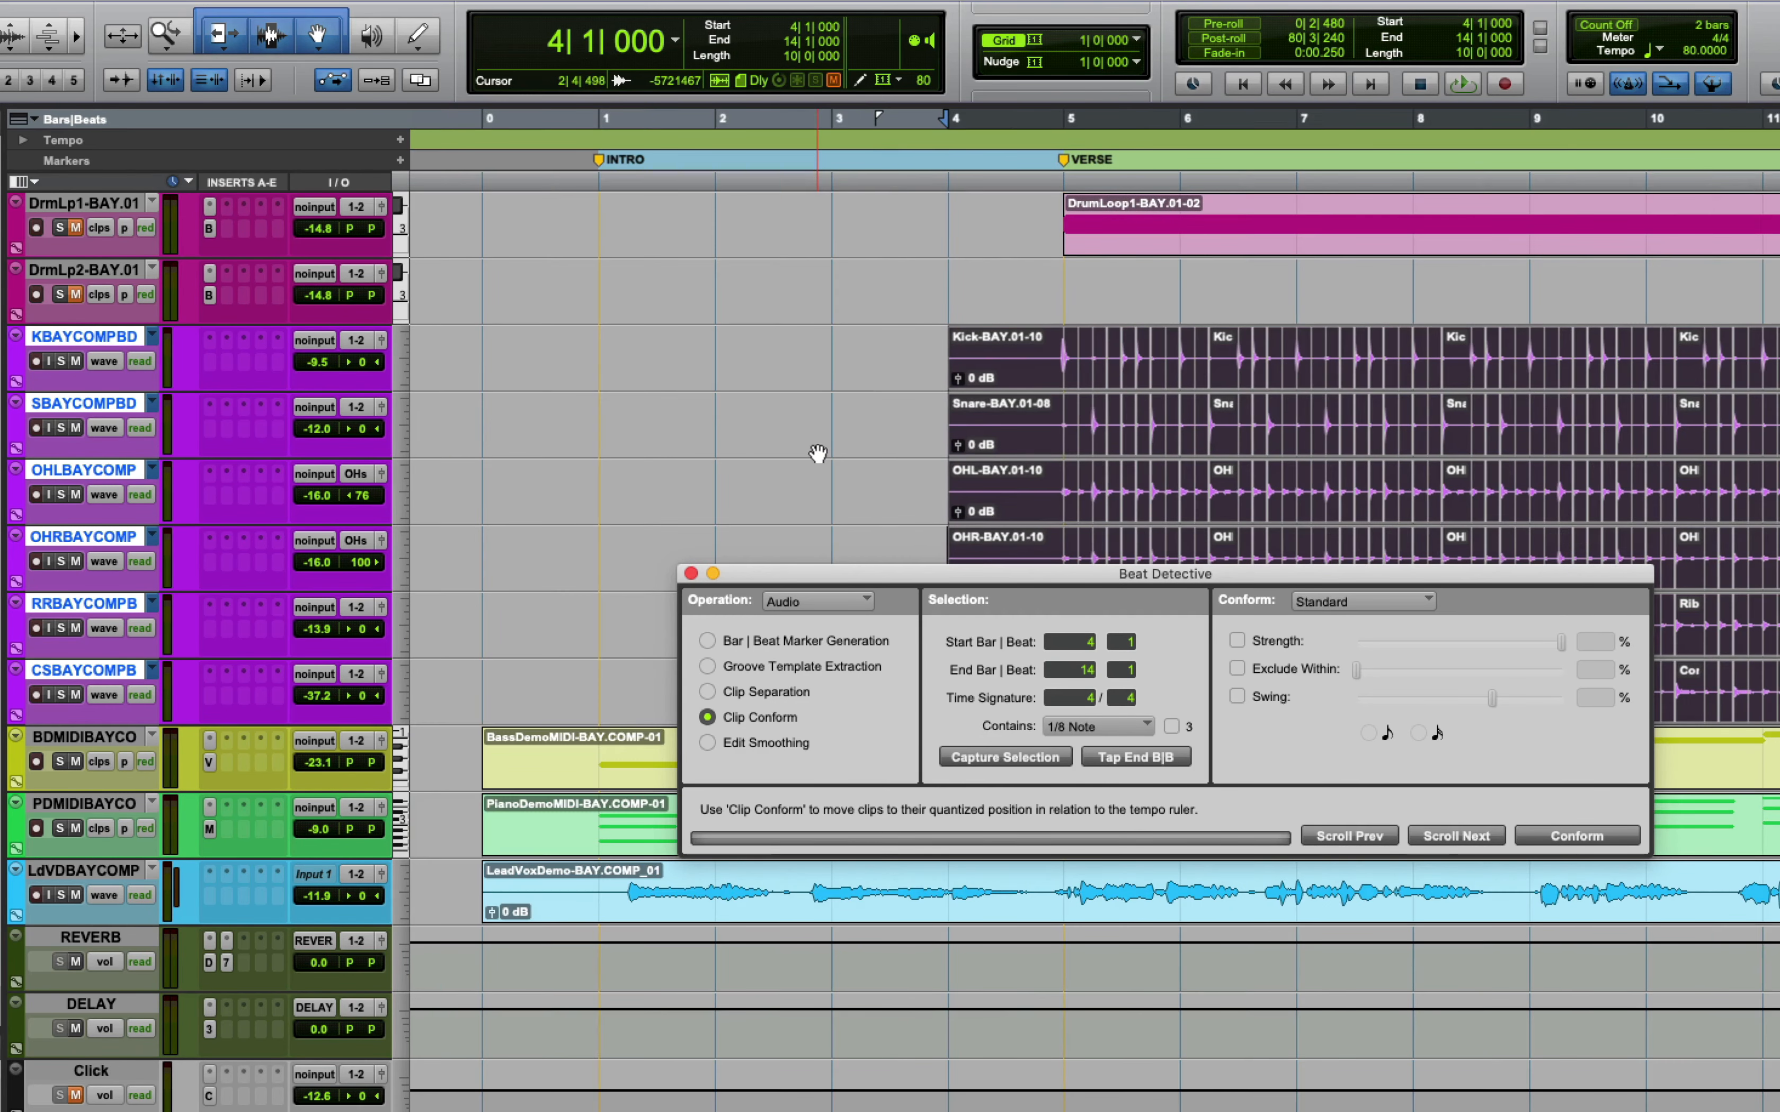
key(r)
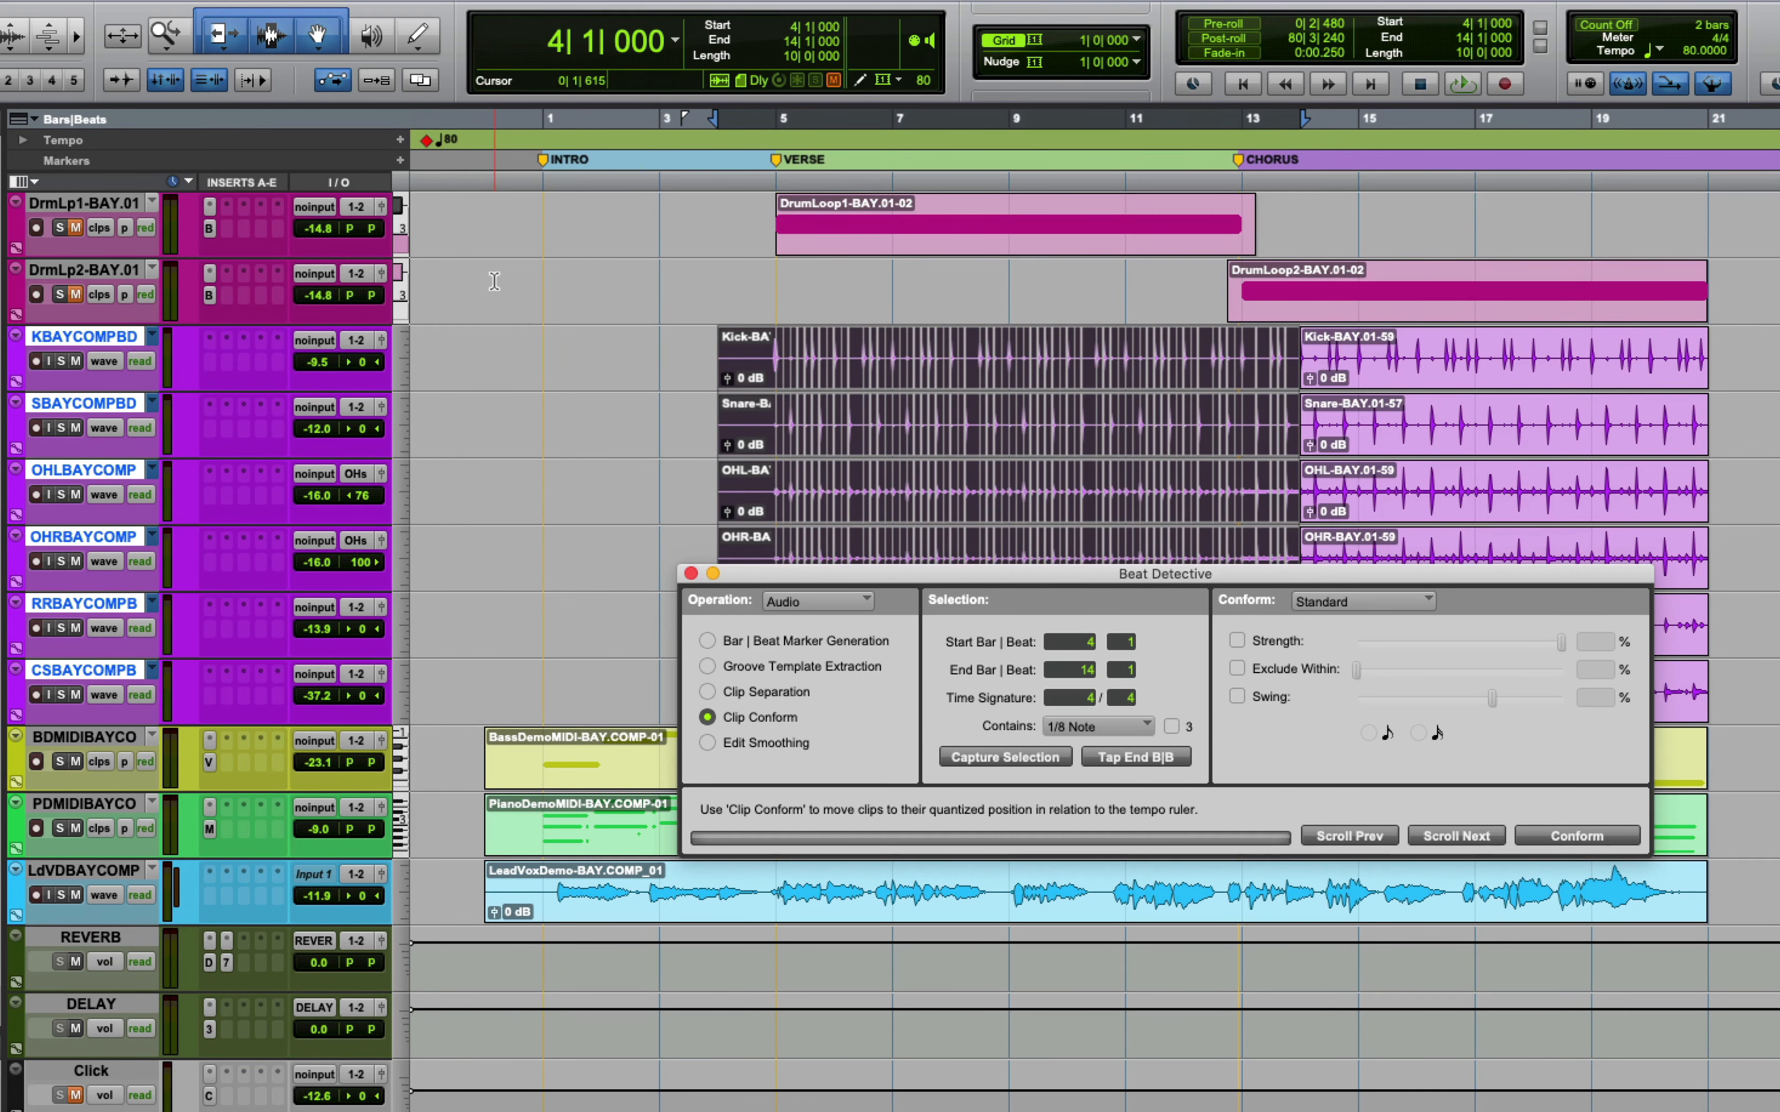
drag(882, 576, 743, 744)
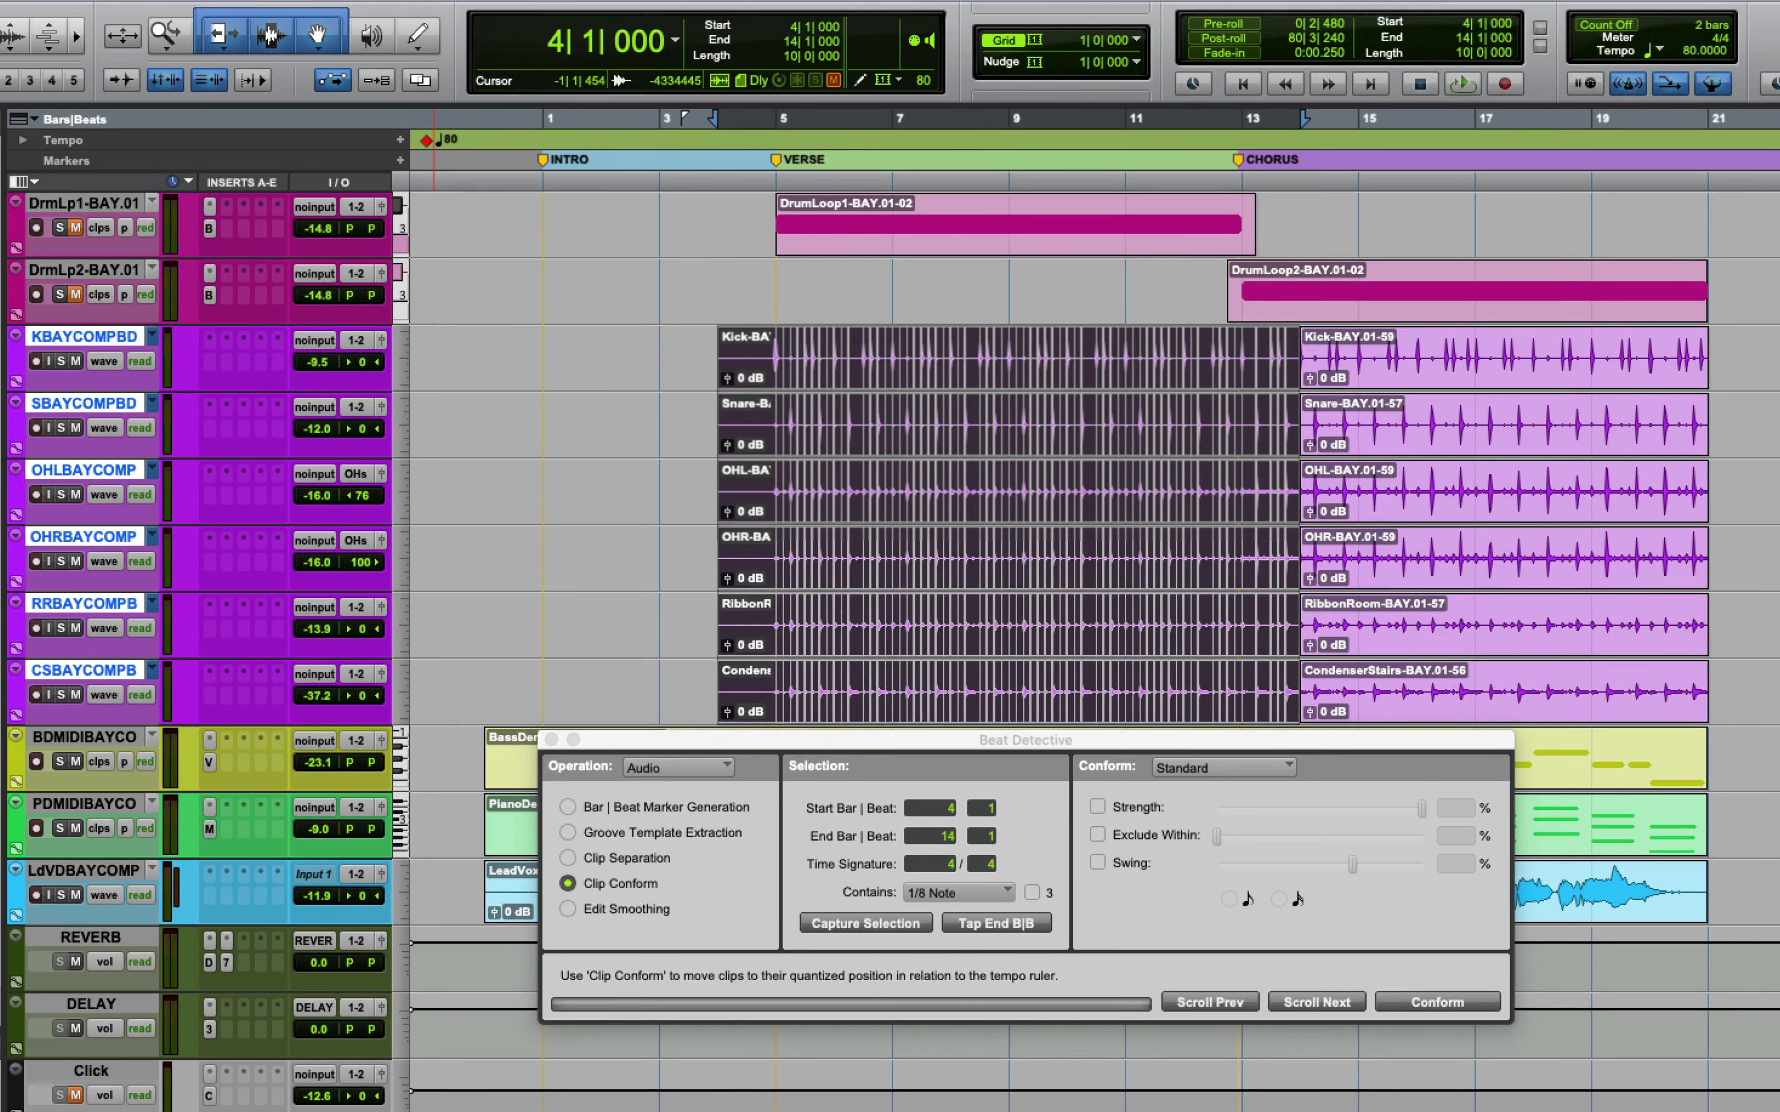
key(space)
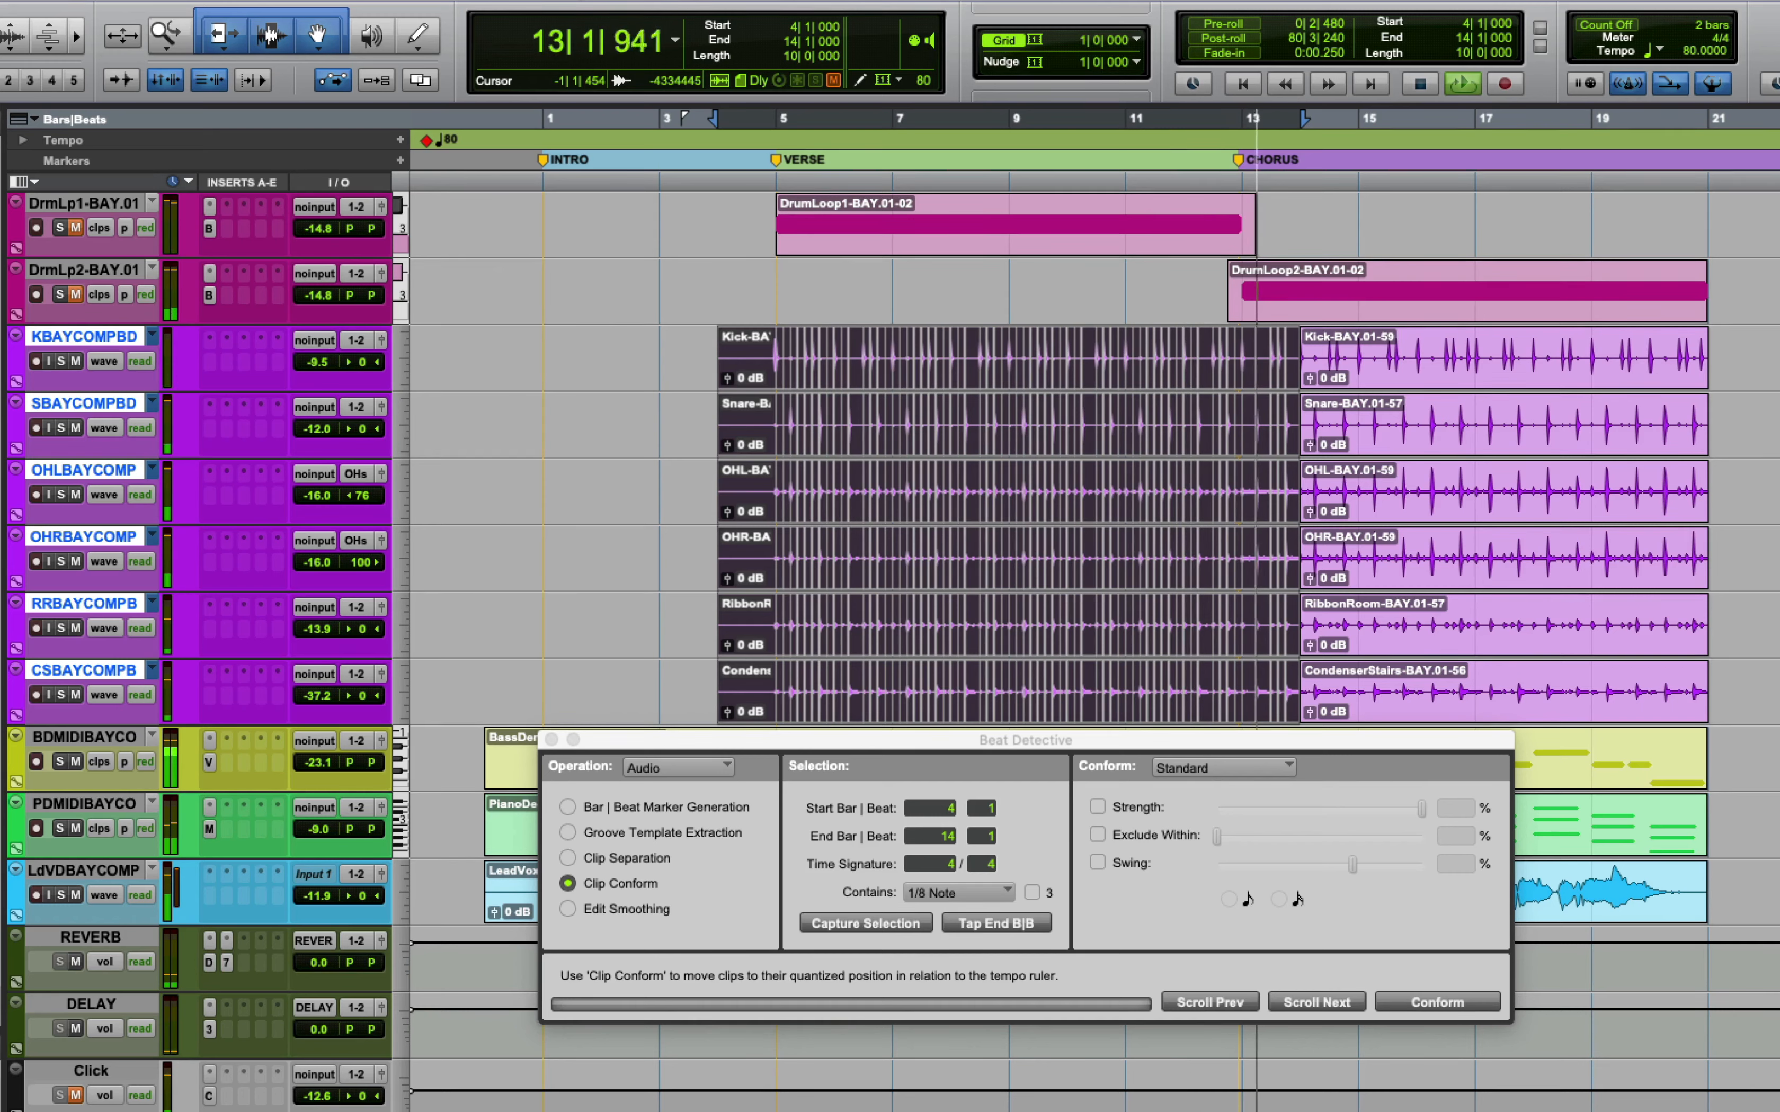
key(space)
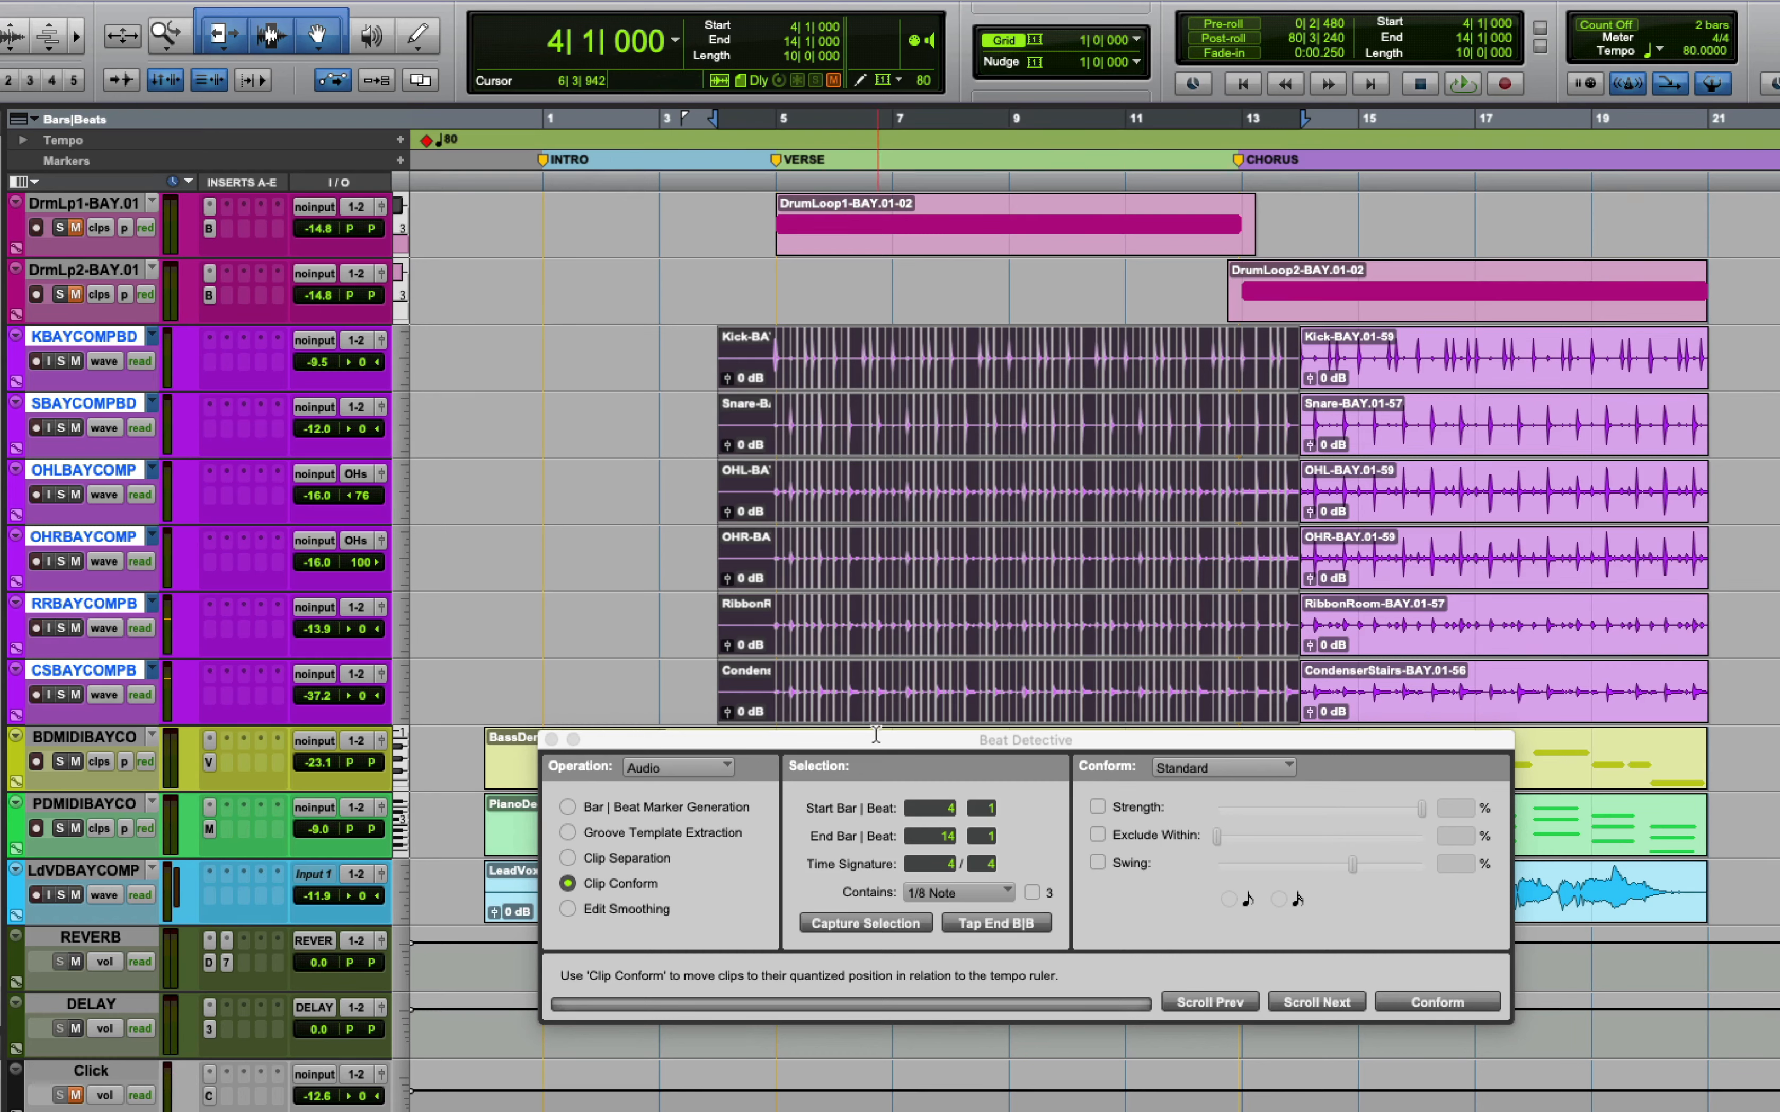
Switch the Beat Detective operation from Clip Conform to Edit Smoothing
drag(872, 745, 864, 743)
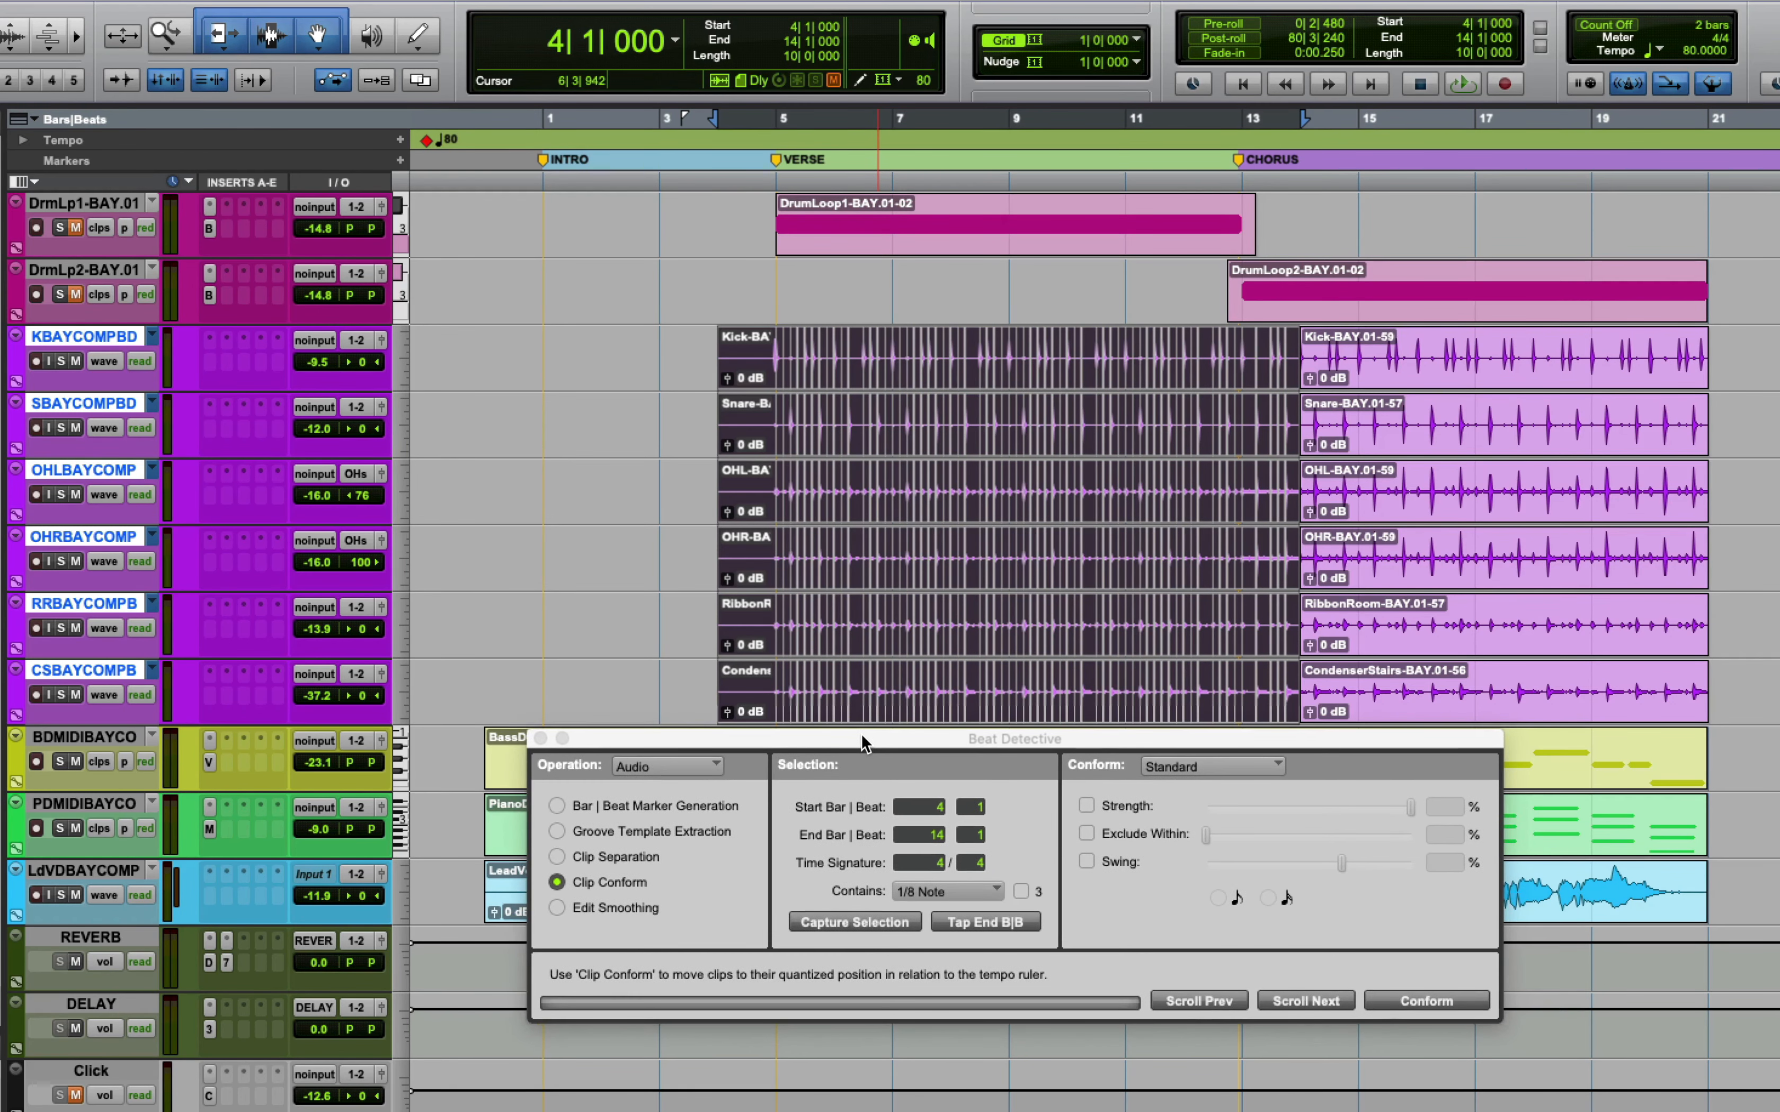
click(610, 920)
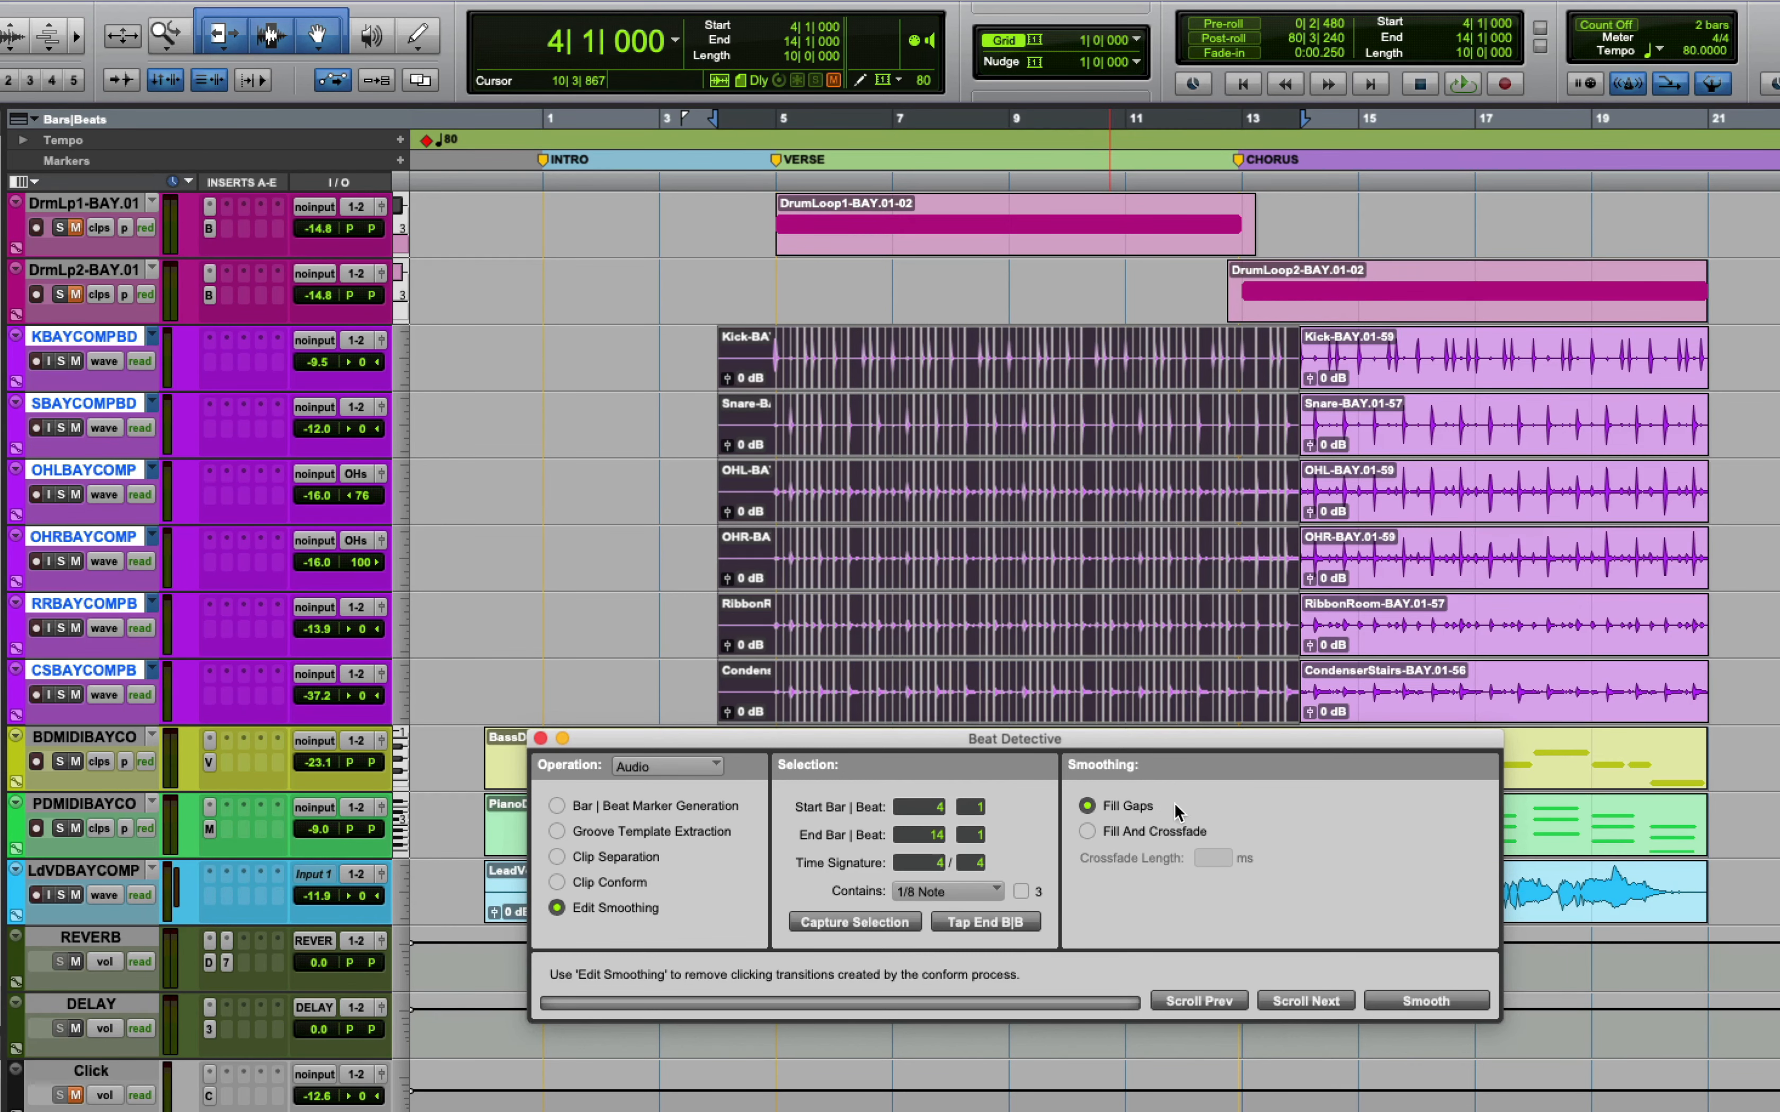
Smooth the edits across the selected drum clips with Fill And Crossfade at a crossfade length of 6 ms
key(t)
key(t)
key(t)
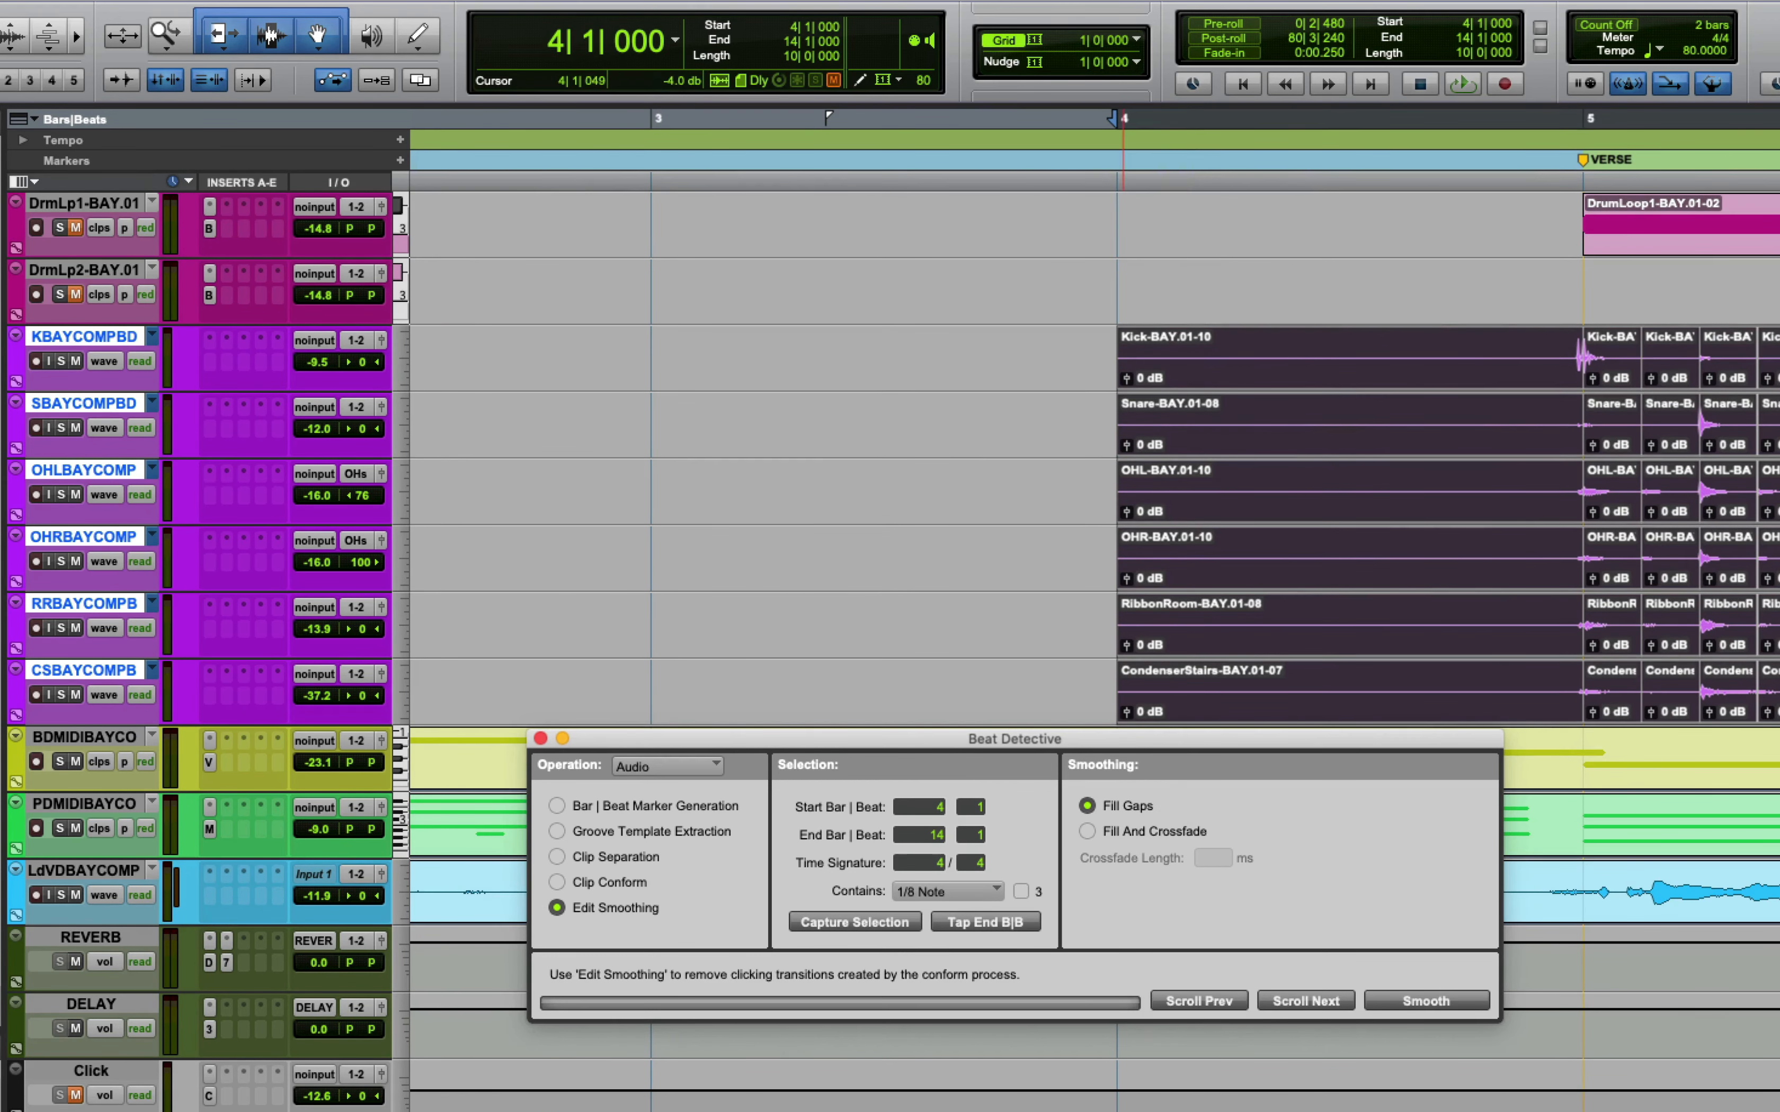
scroll(1123, 530, right, 10)
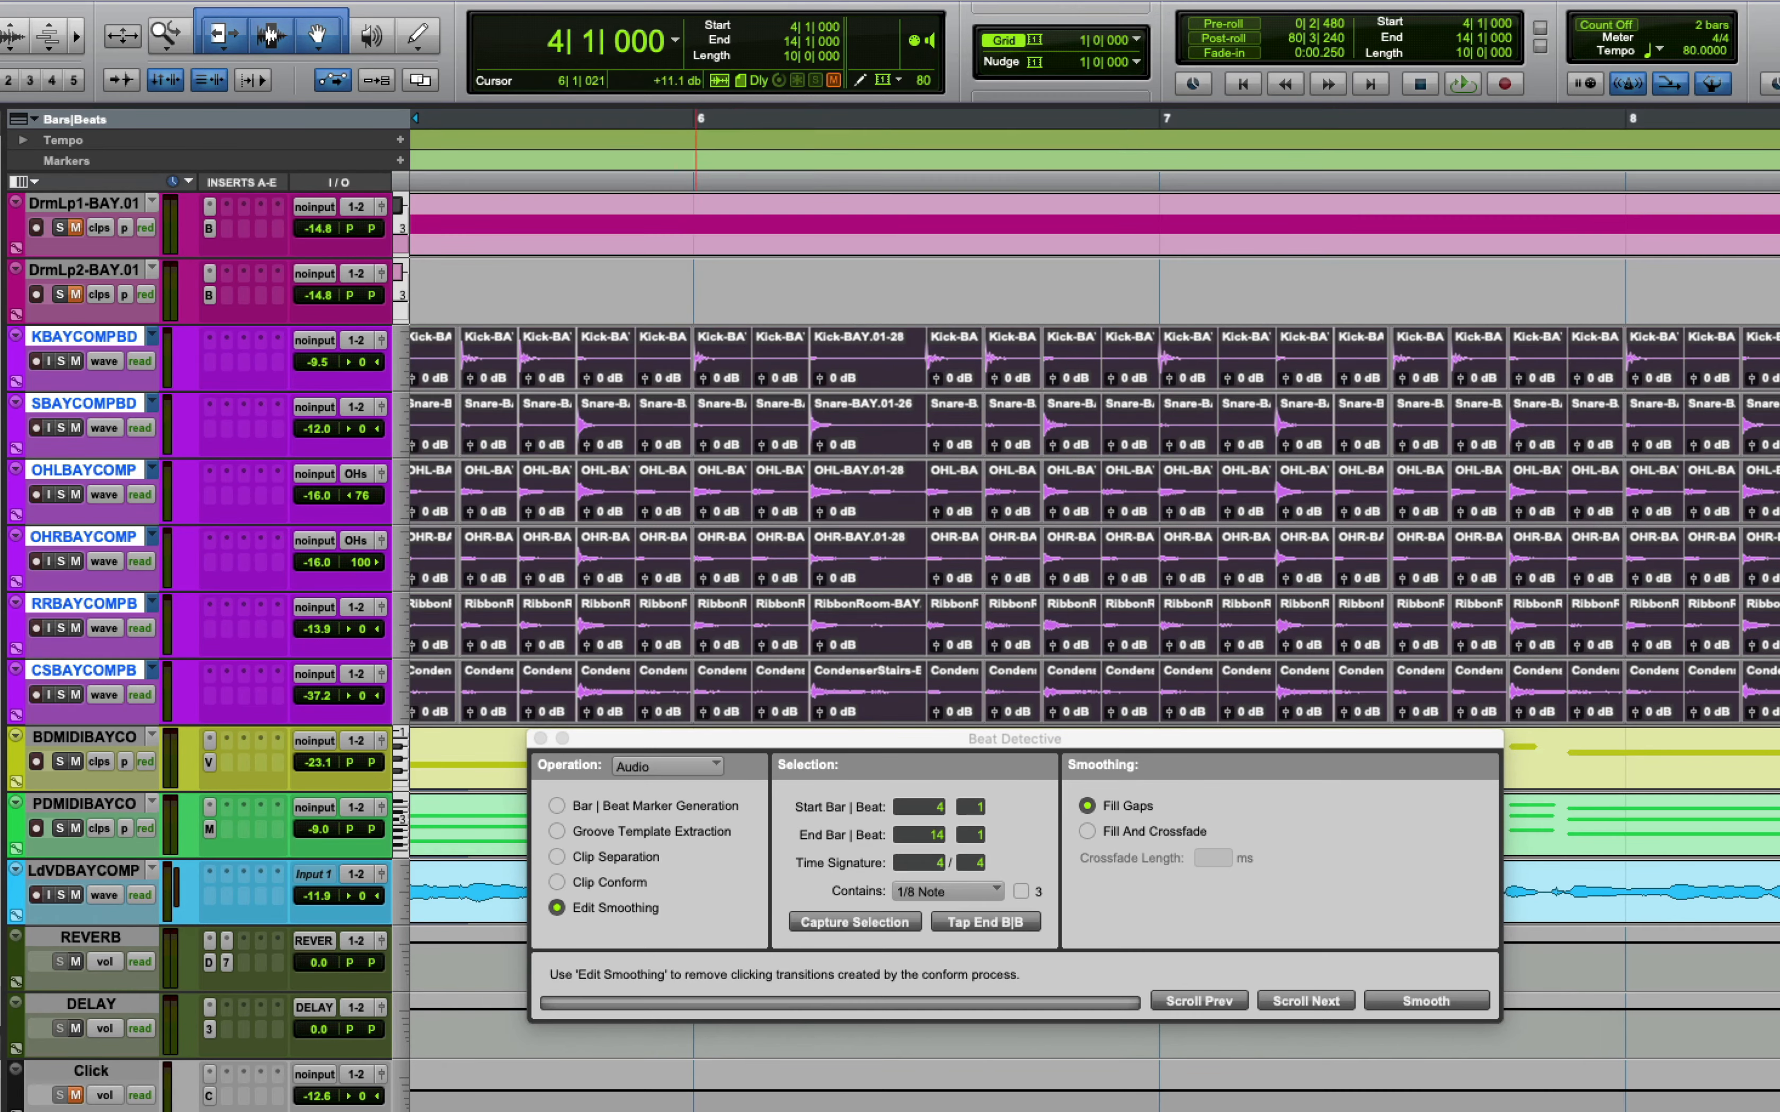
scroll(1094, 529, left, 5)
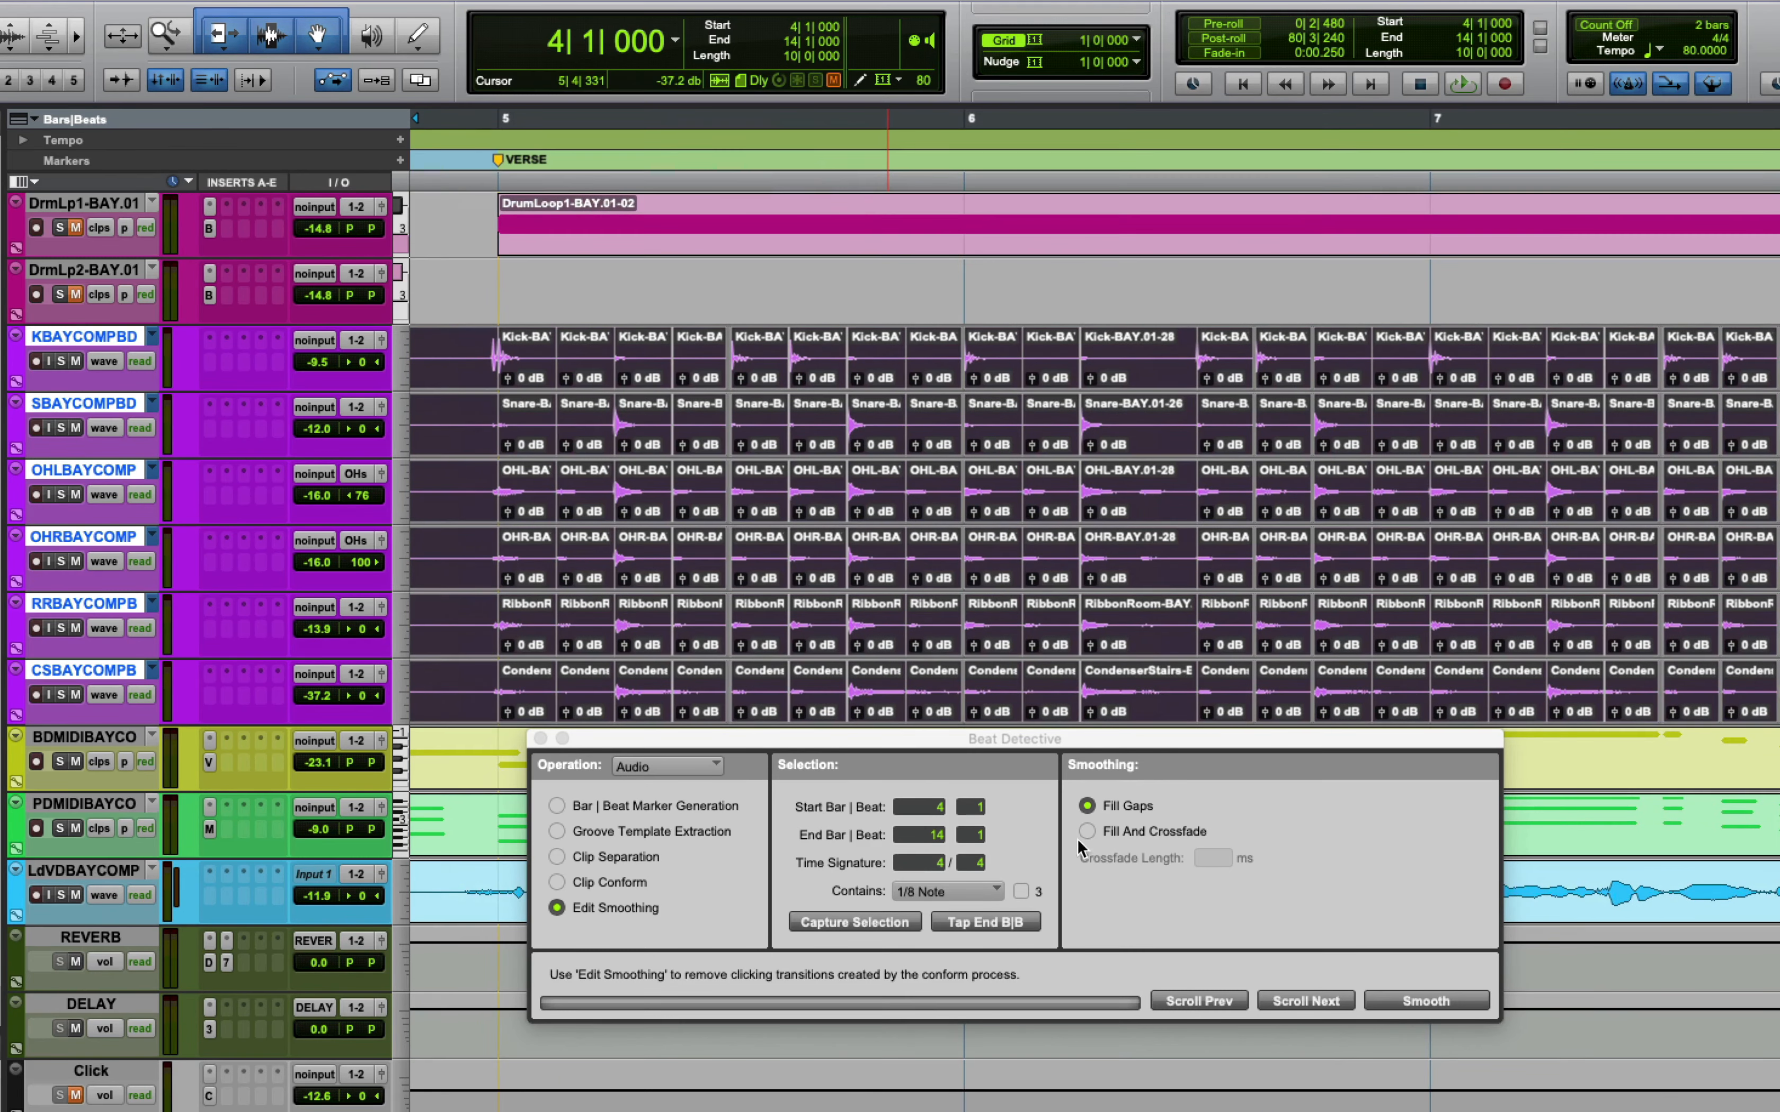
click(1087, 833)
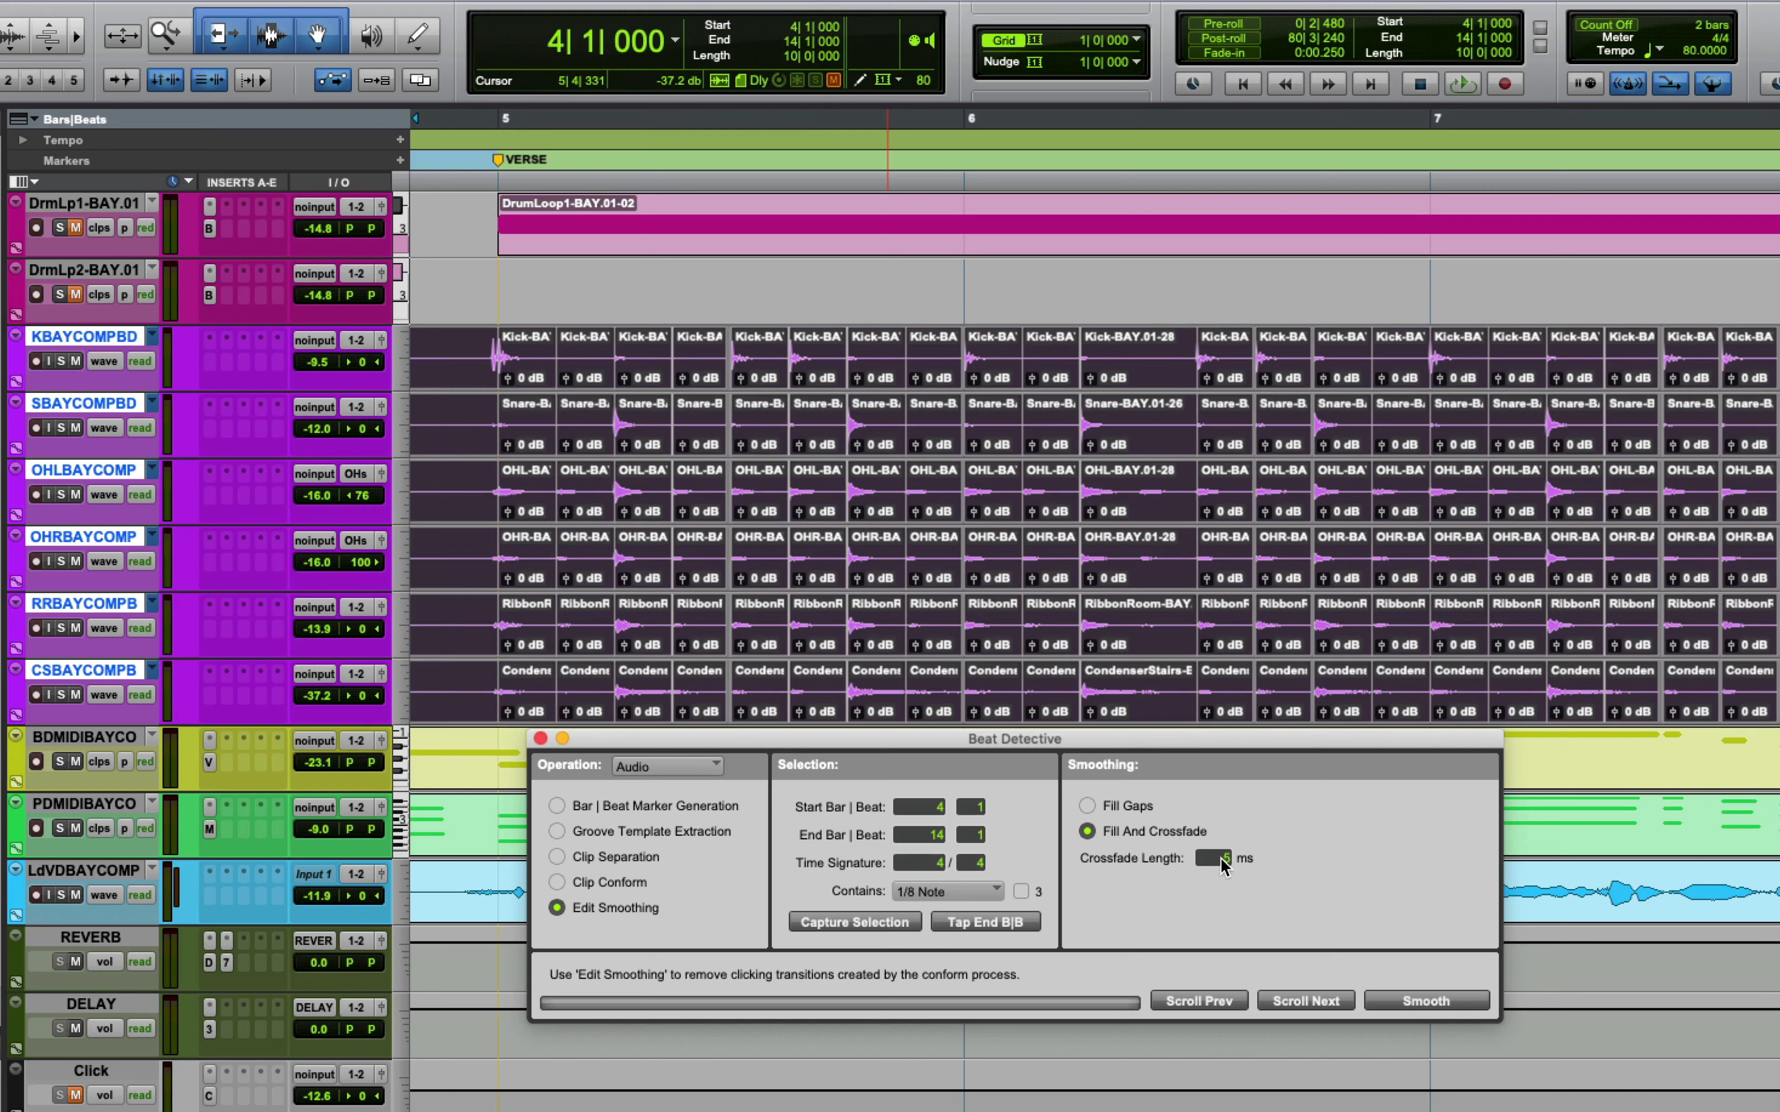
click(1223, 859)
click(1413, 1002)
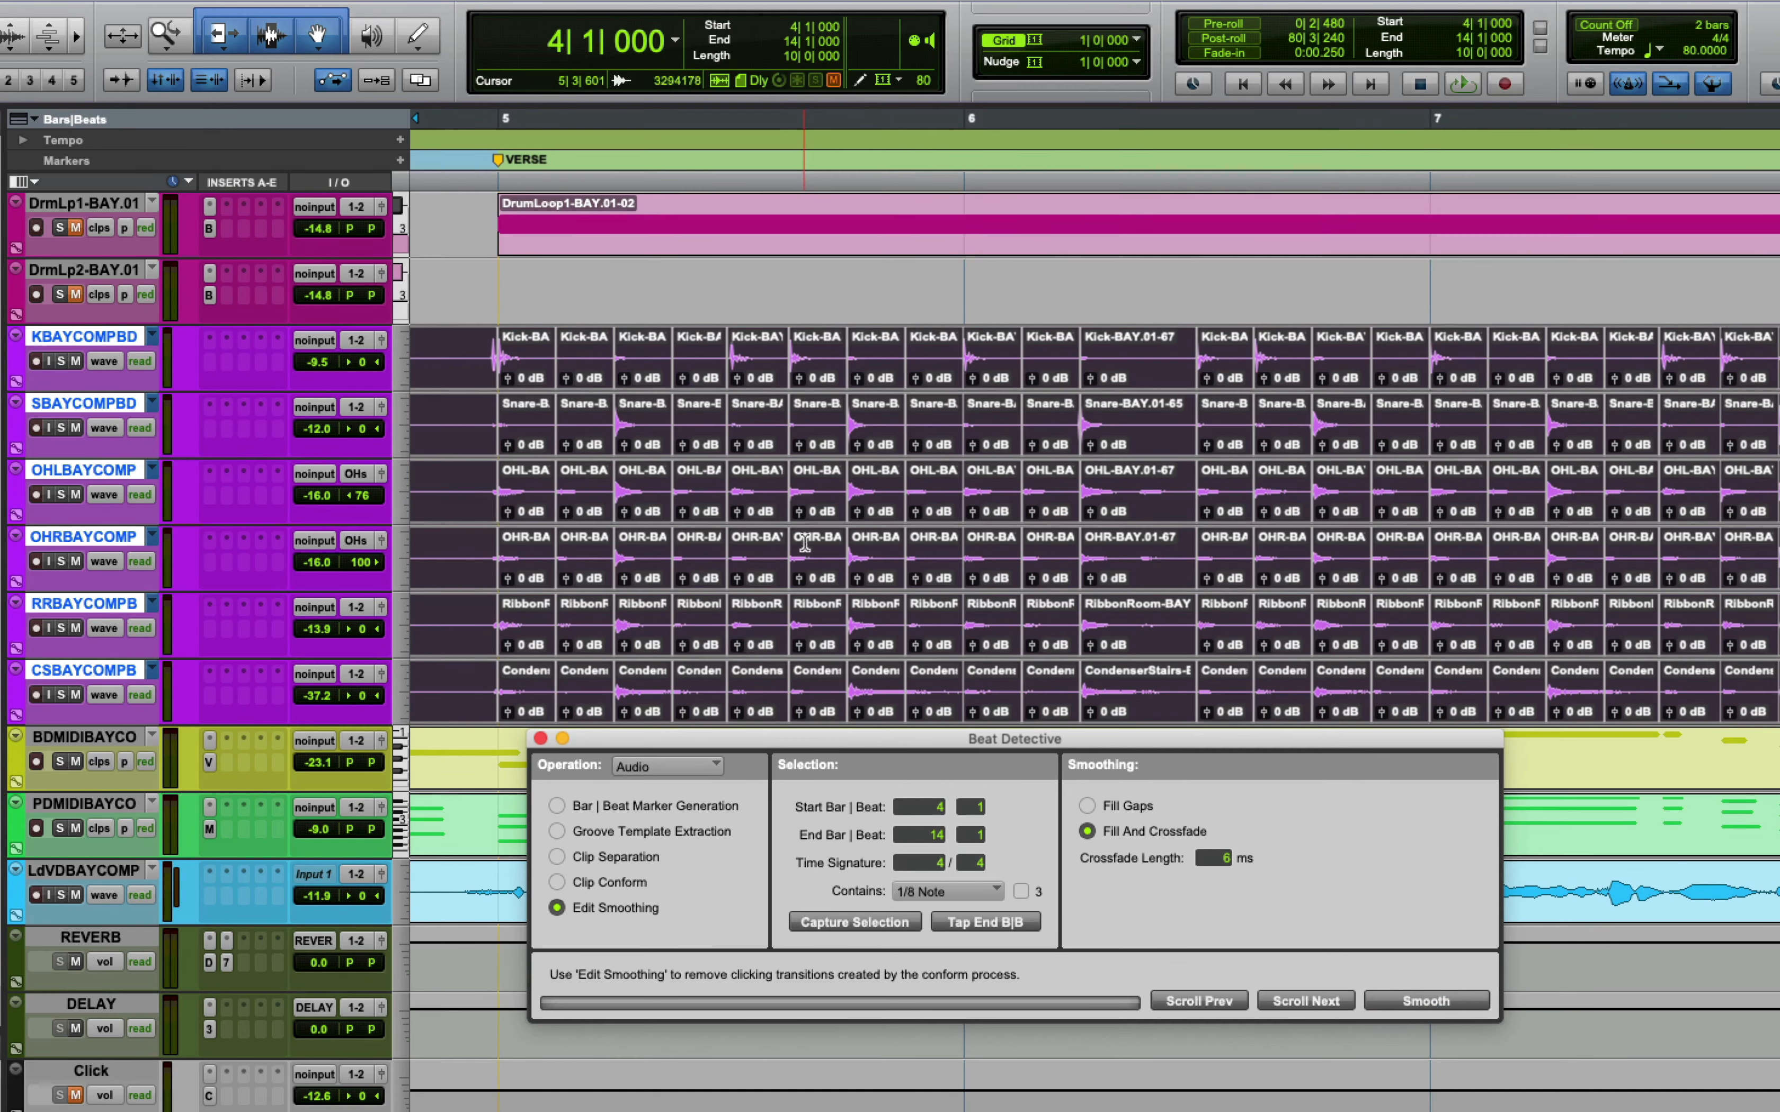
Examine the crossfades at the edit points between the smoothed drum clips around bars 5 and 6
key(t)
key(t)
key(t)
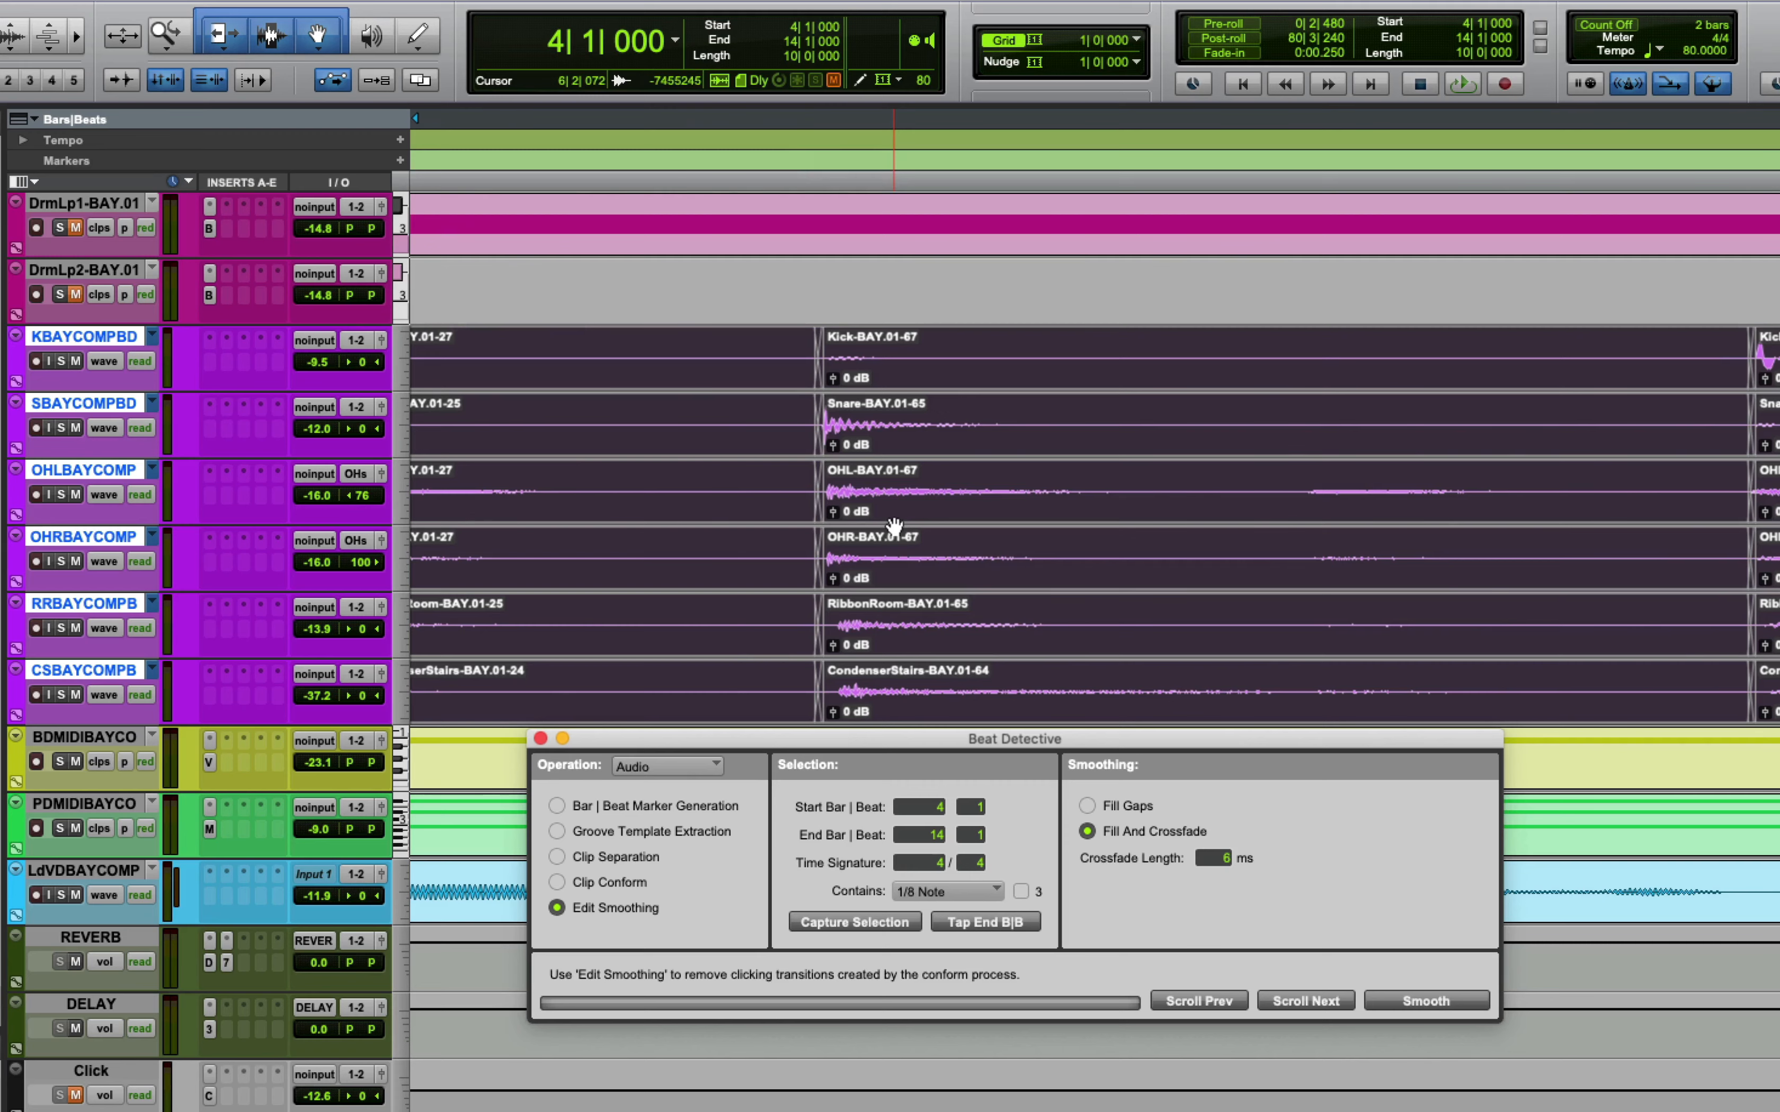
key(r)
key(r)
key(r)
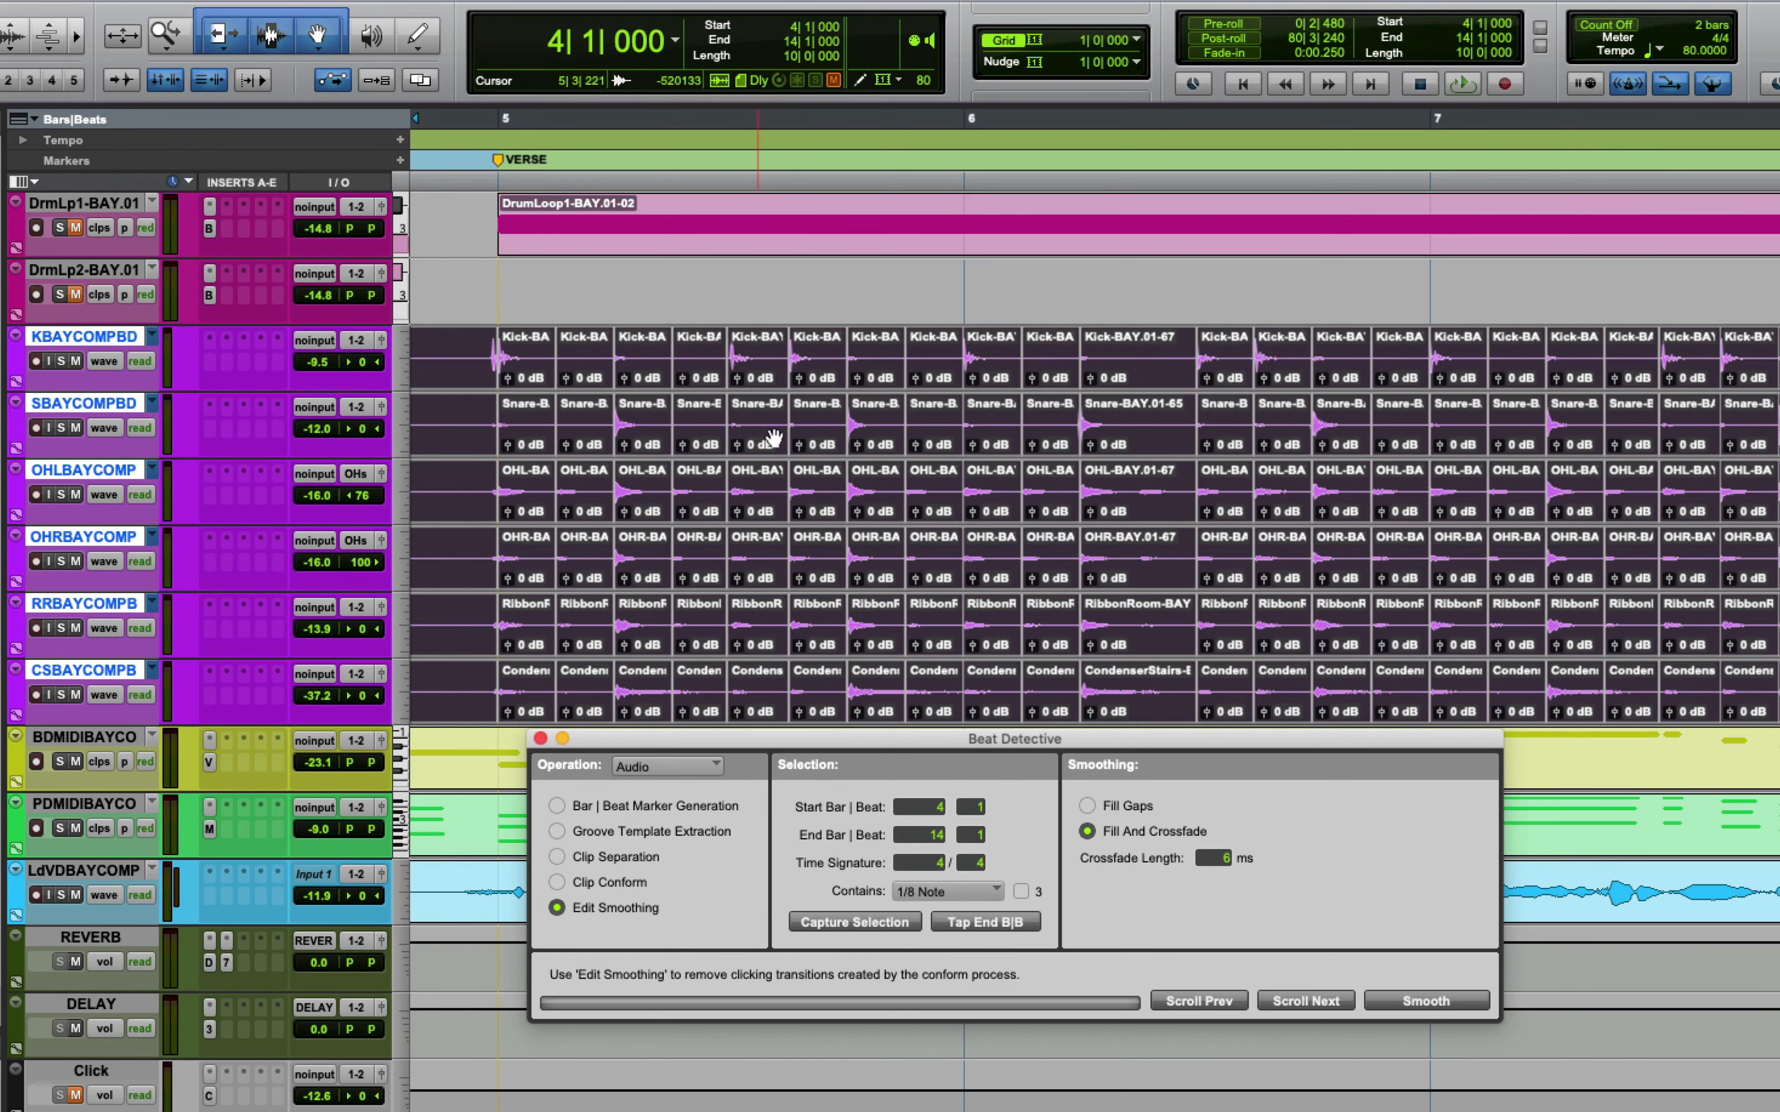
key(r)
key(r)
key(r)
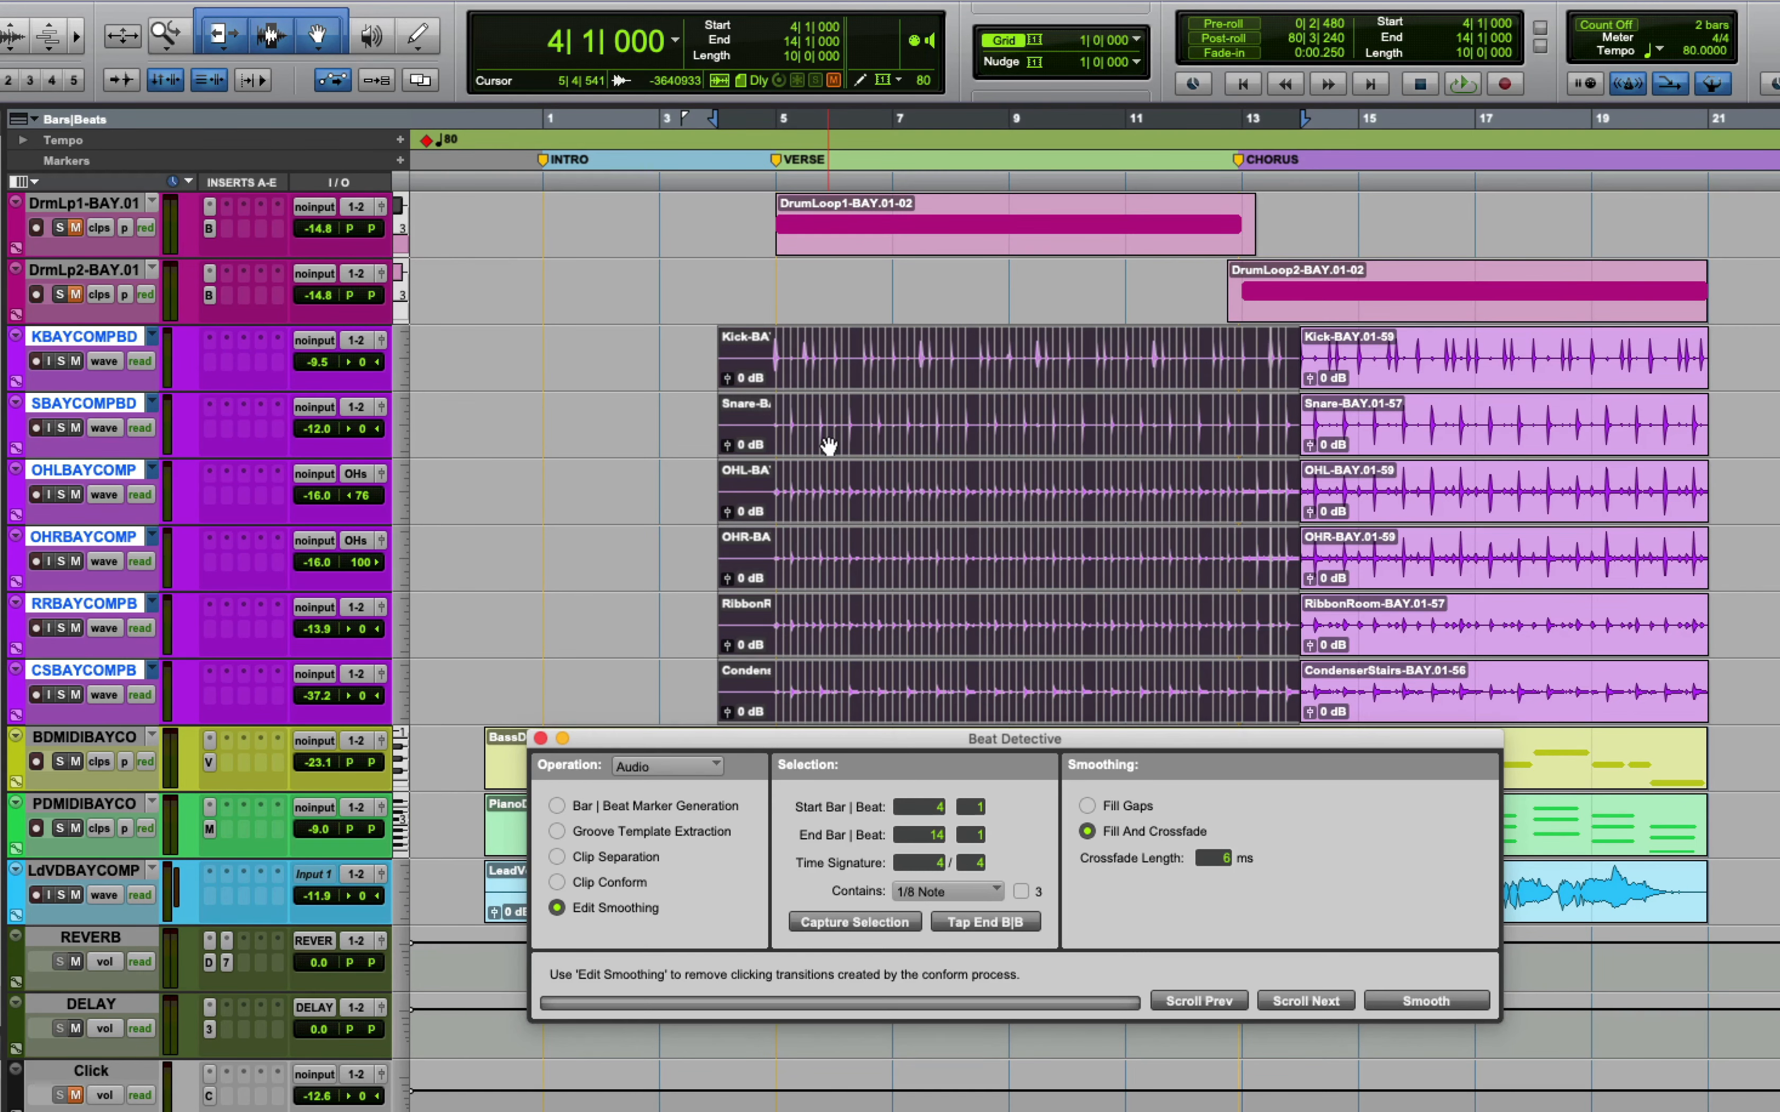
Solo the grouped drum tracks, then play back the smoothed section from bar 4 into the start of the chorus and stop
alt+shift+click(62, 361)
key(t)
key(t)
key(t)
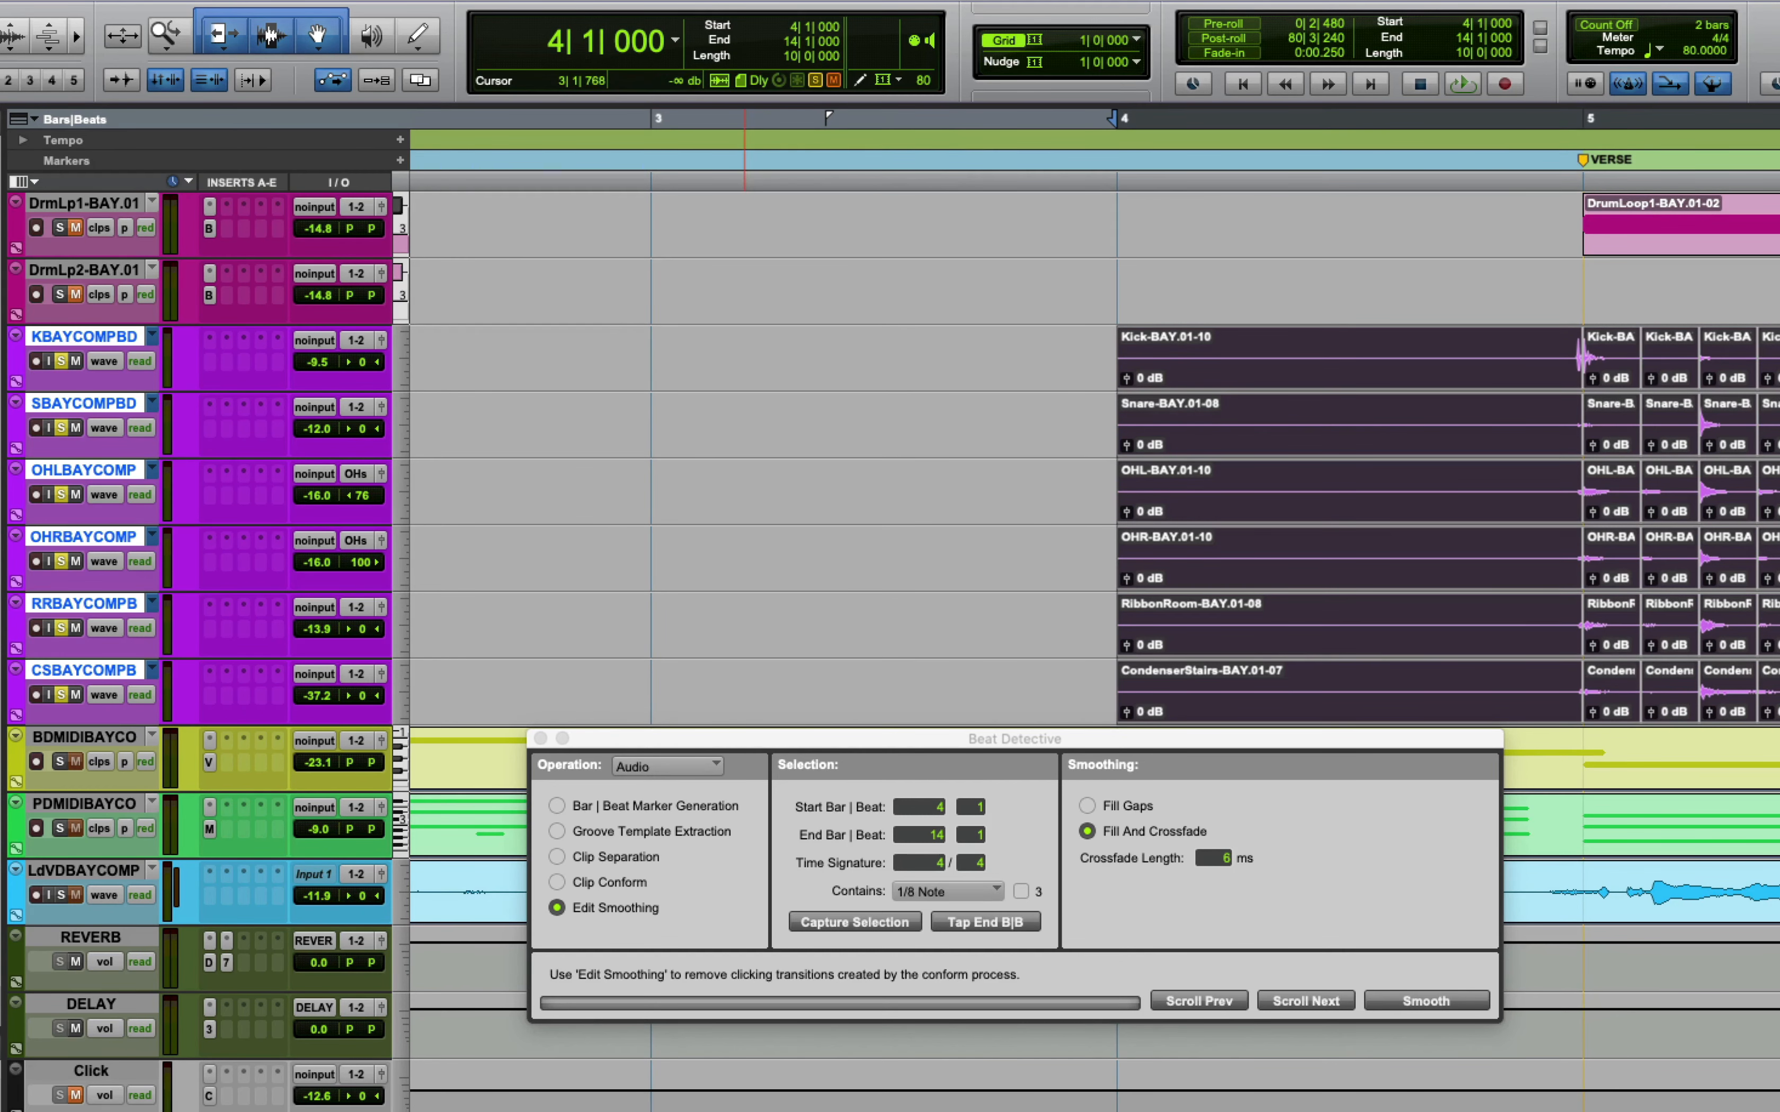
scroll(744, 524, right, 14)
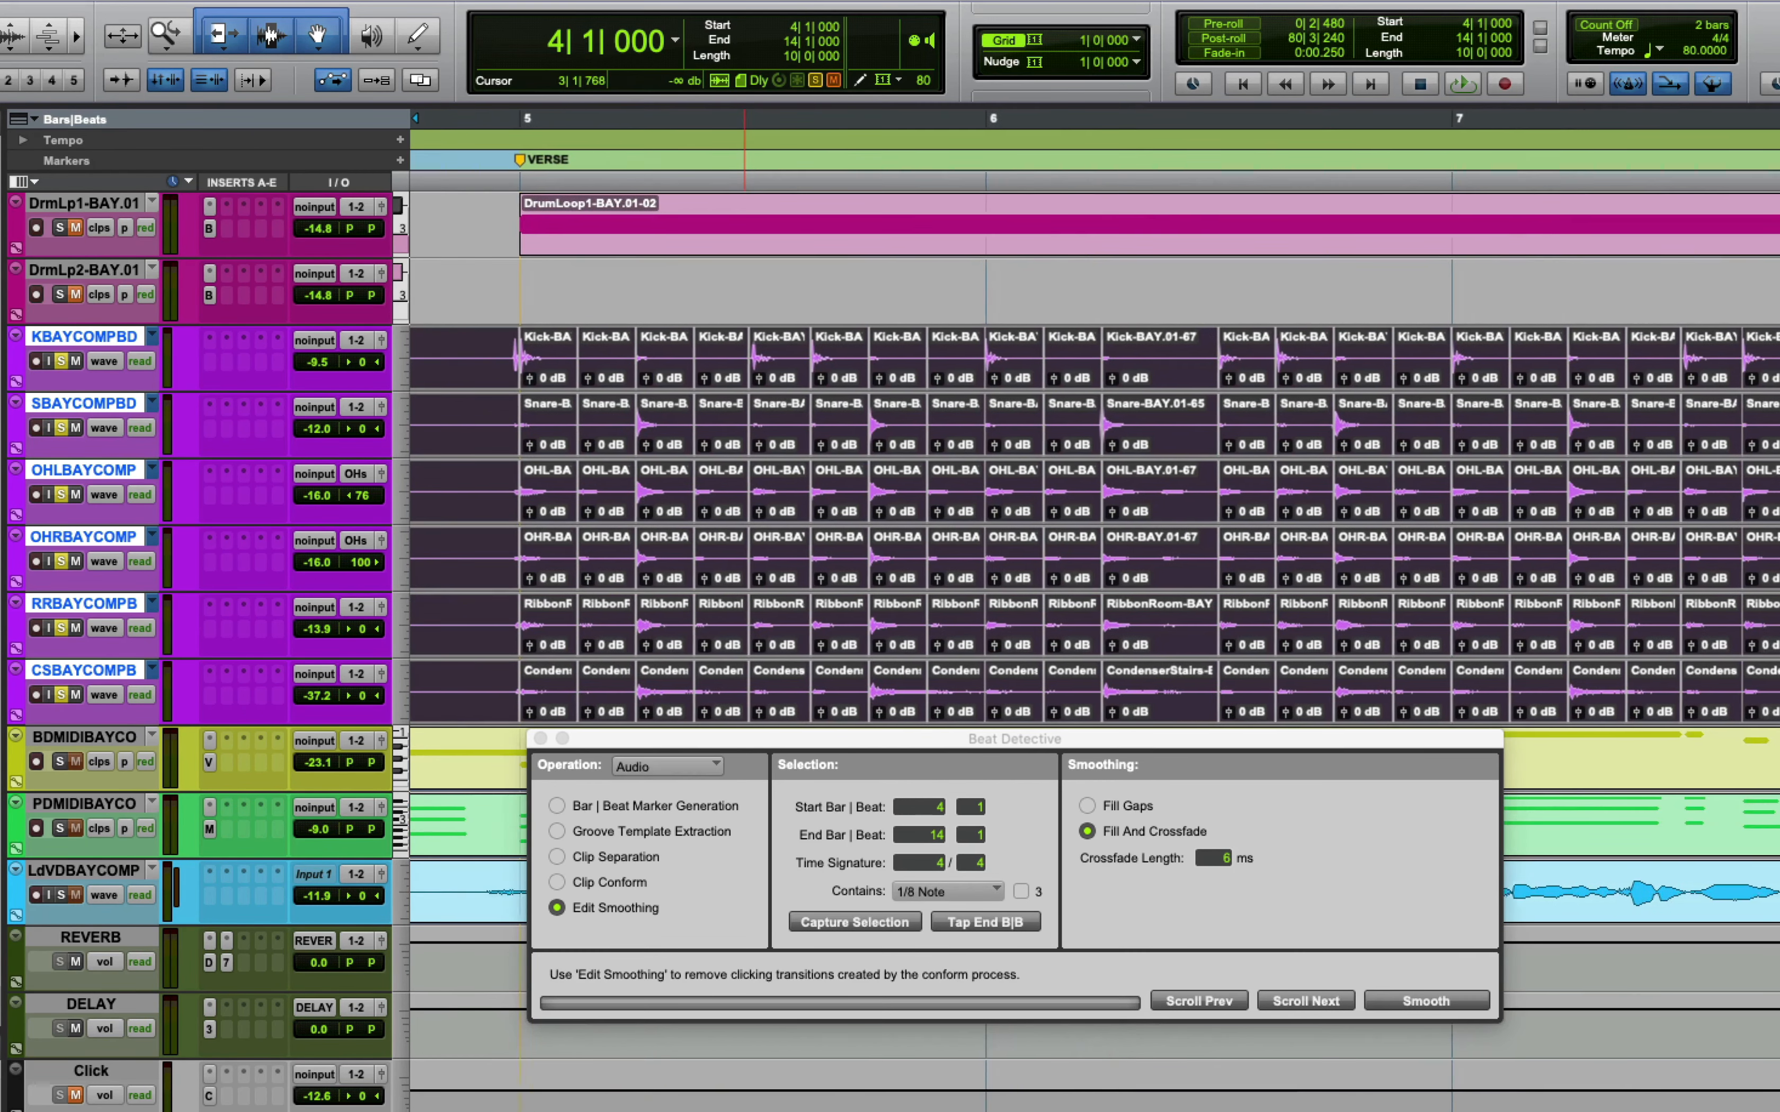
scroll(744, 524, right, 1)
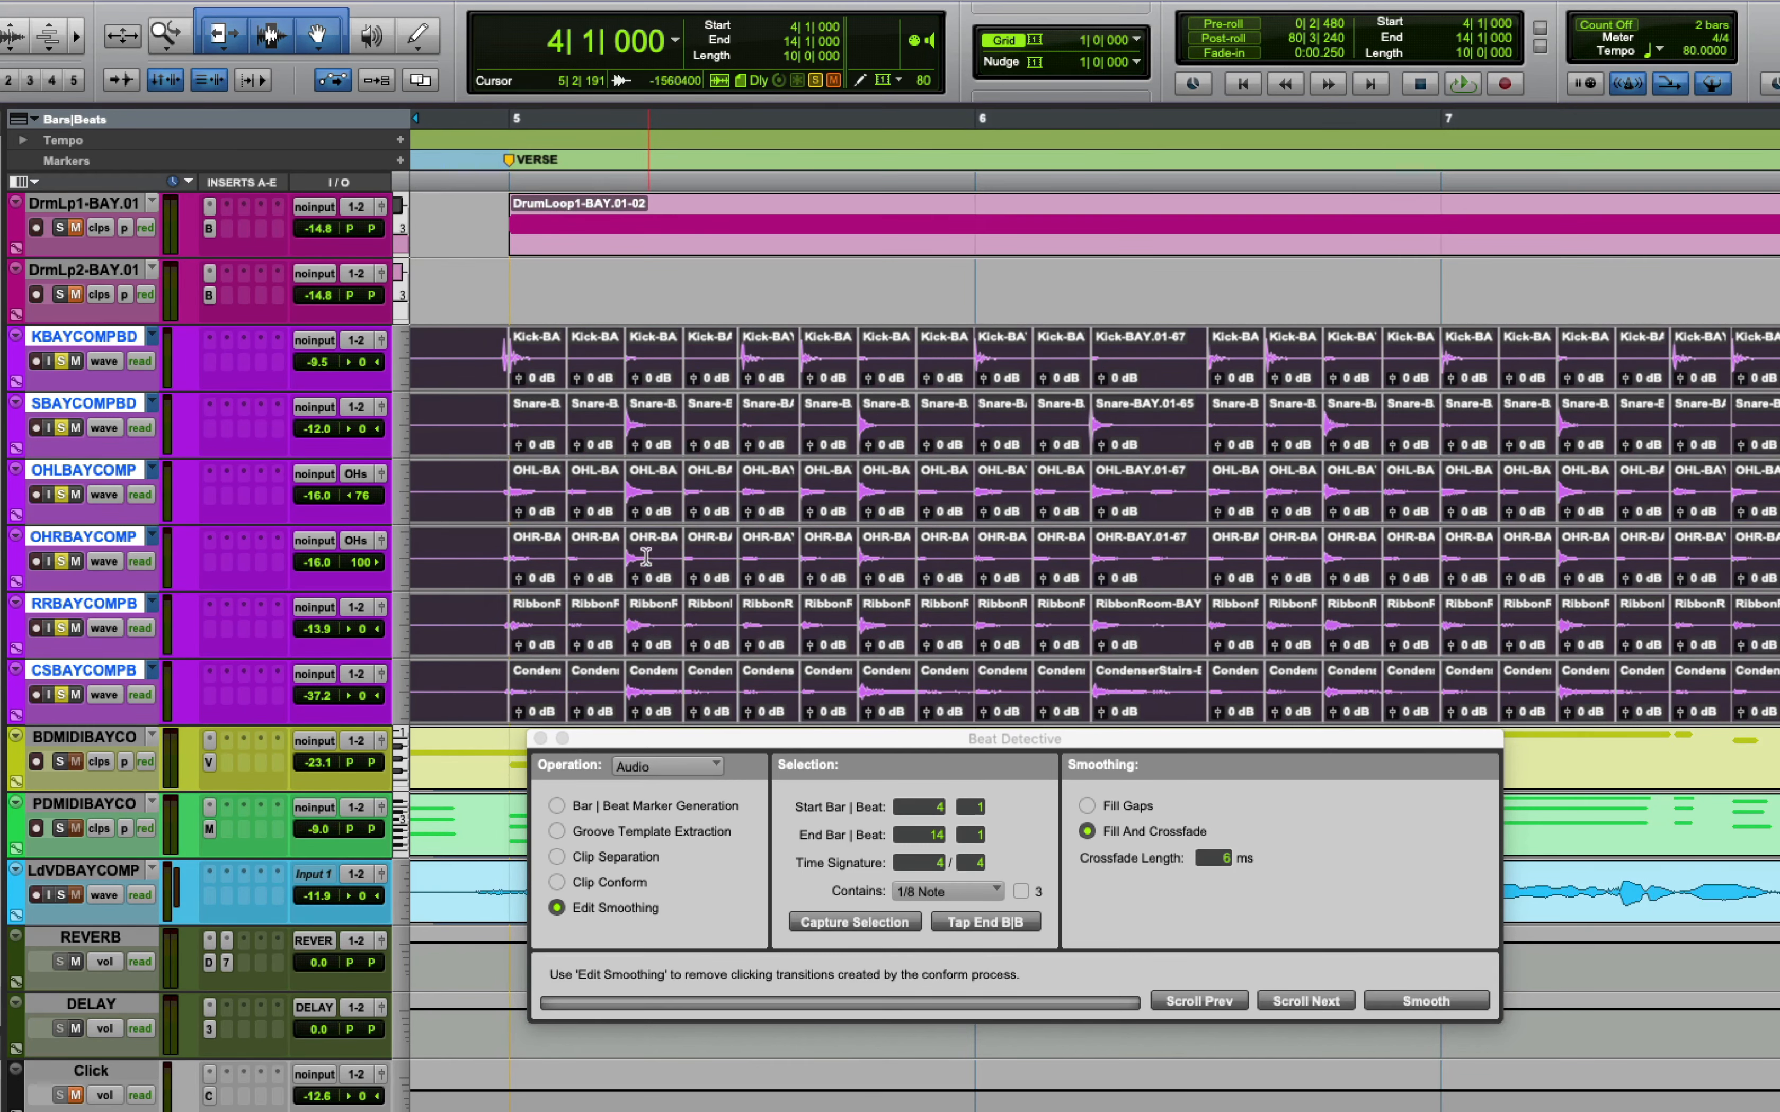
key(space)
key(r)
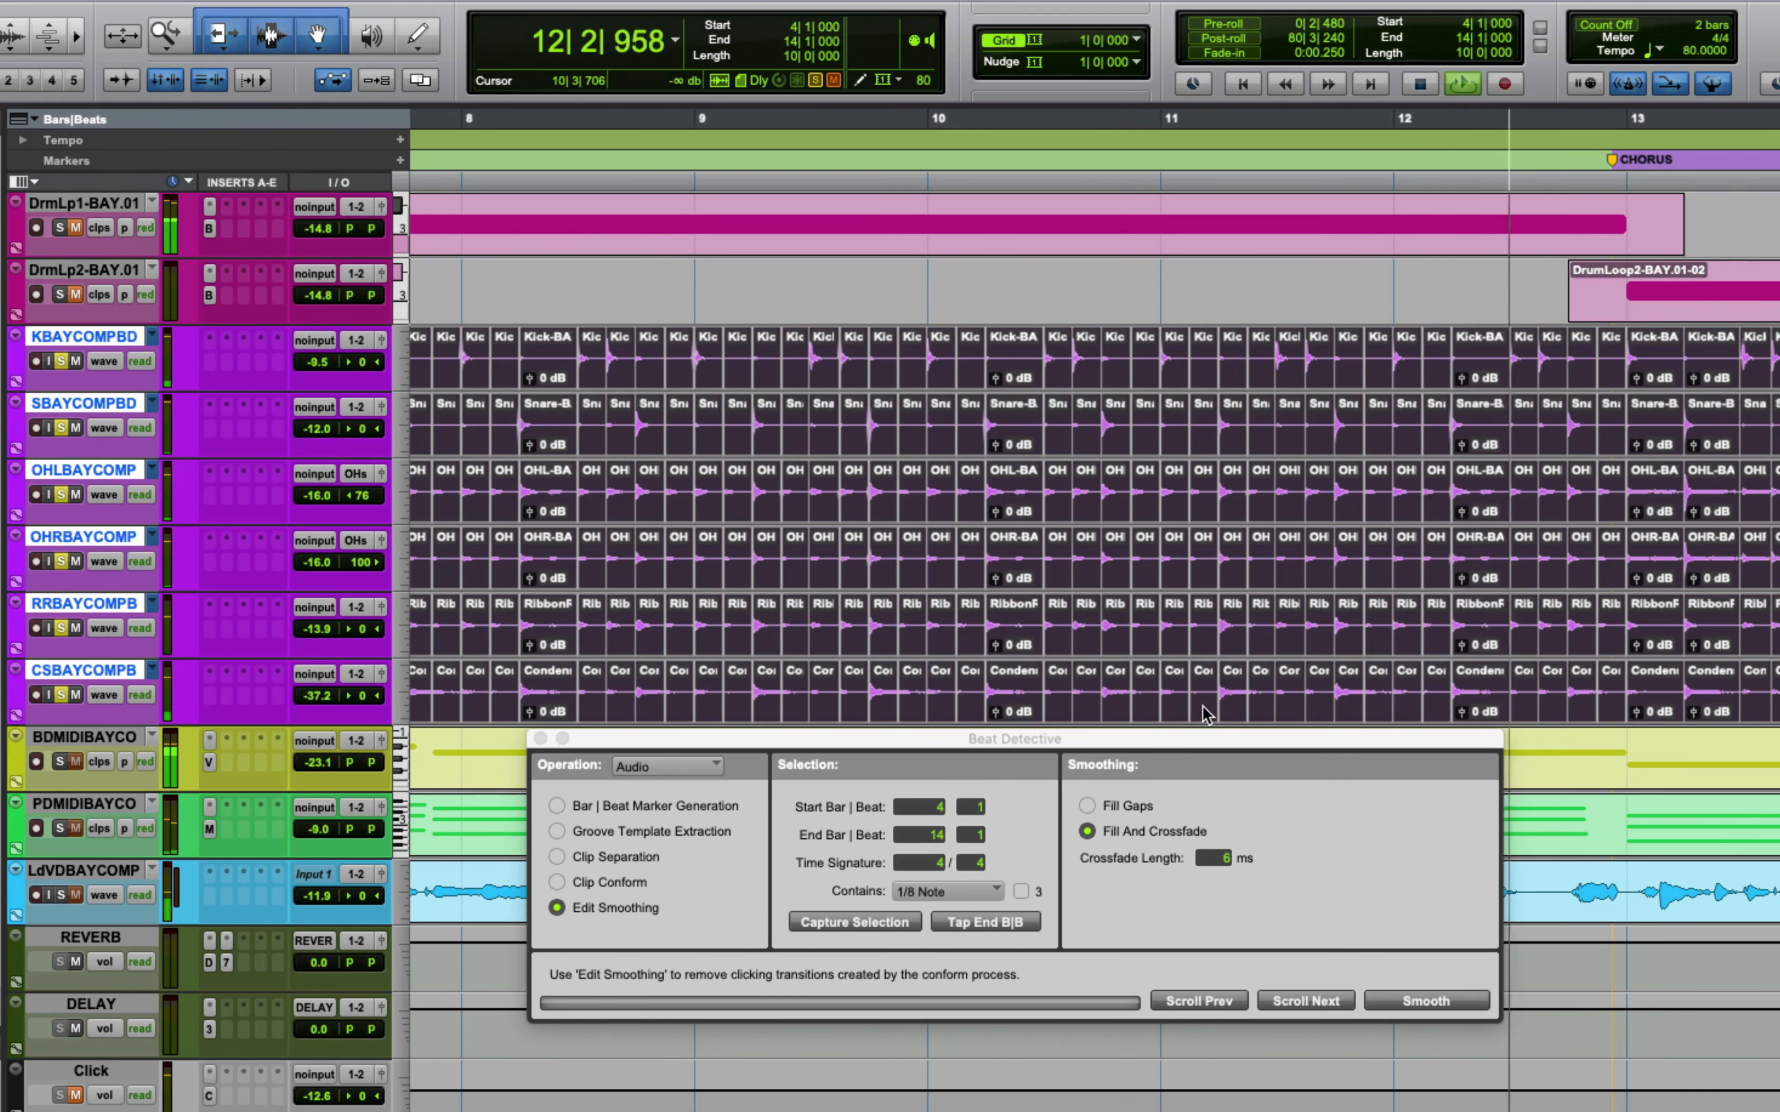
key(r)
key(r)
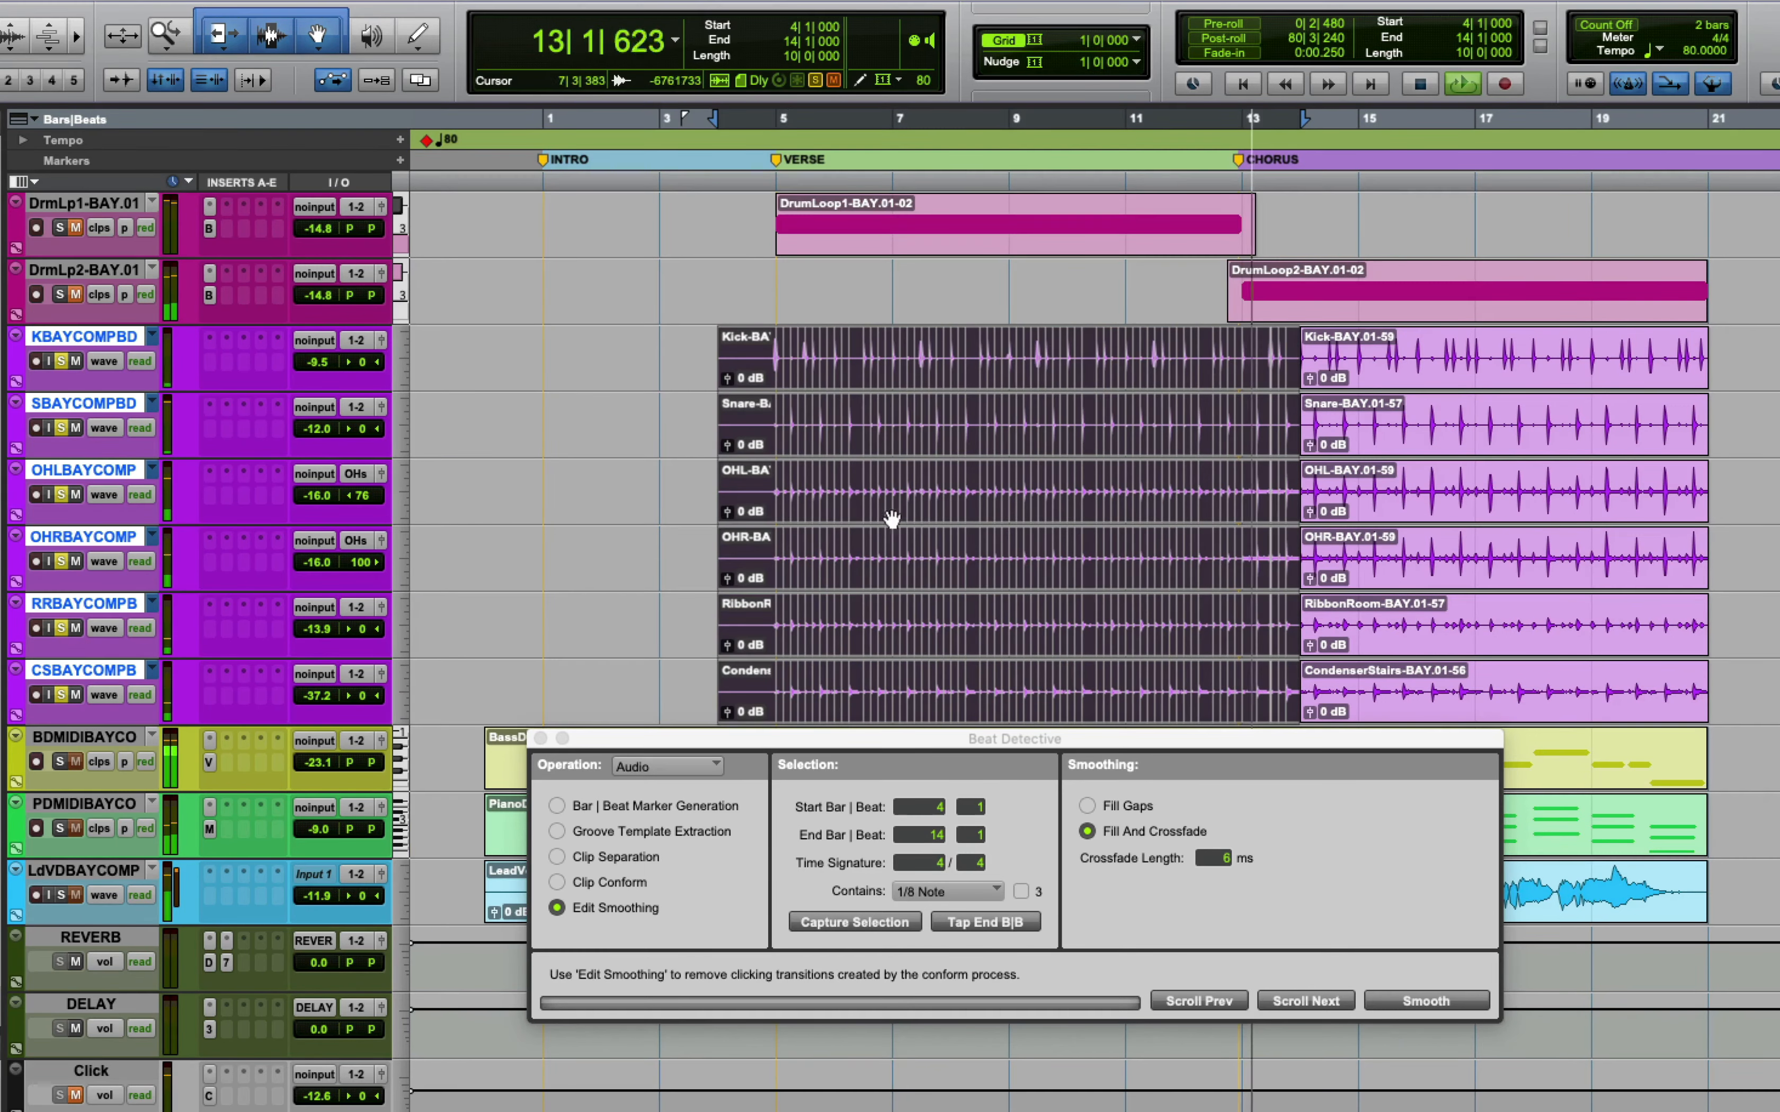
key(space)
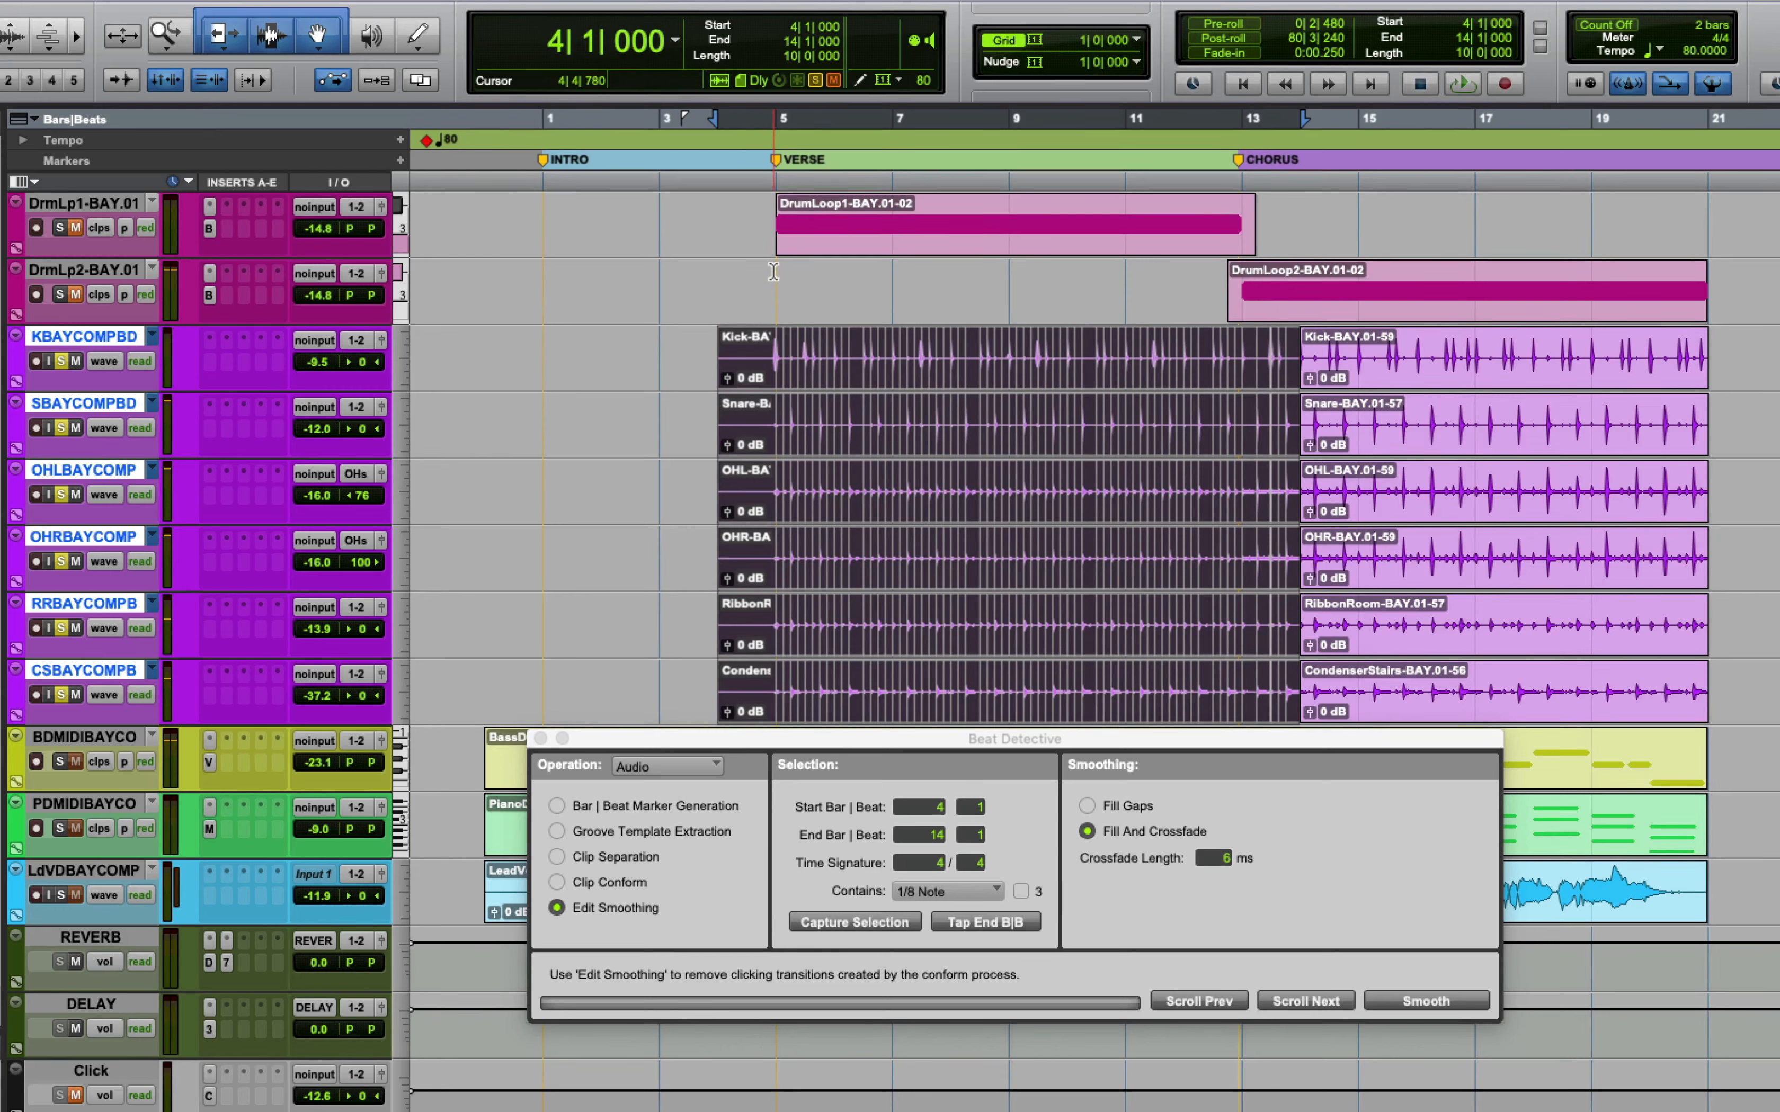
Move the crossfade at bar 5 on all drum tracks earlier to 4|4|854, ahead of the doubled kick hit
click(773, 271)
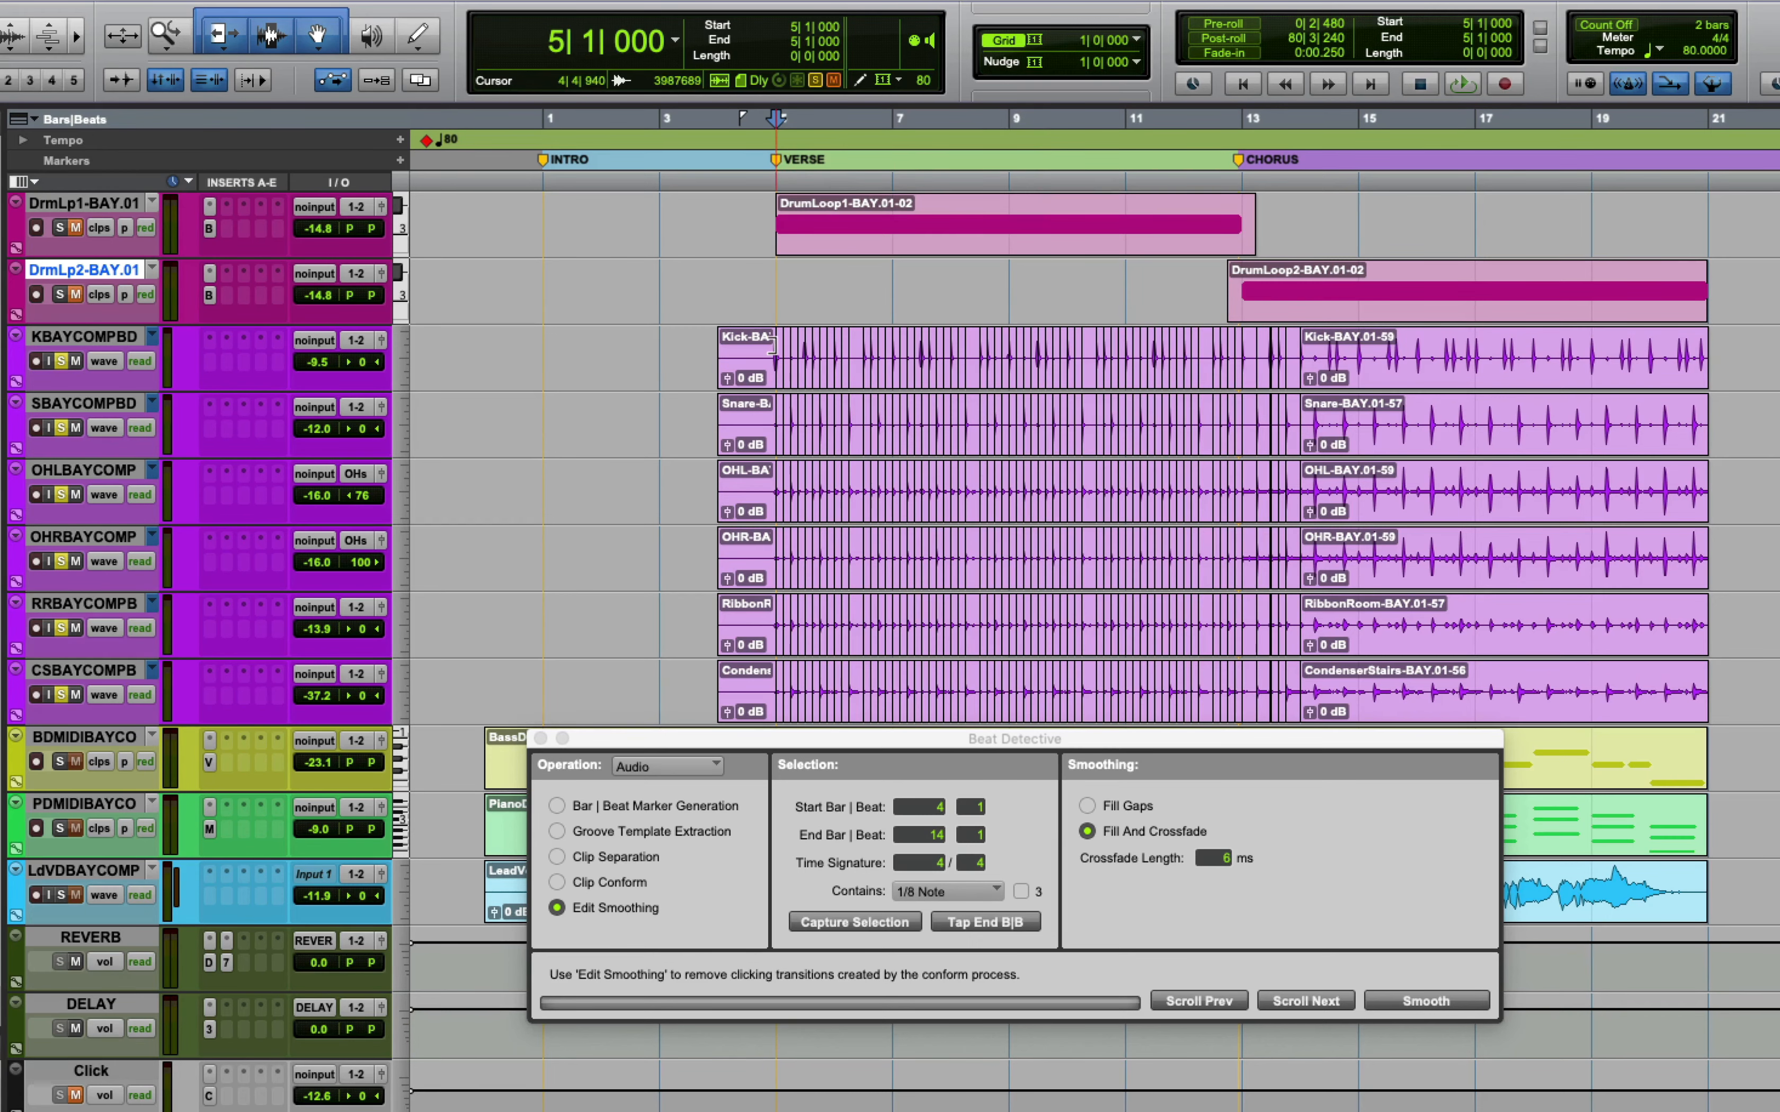
click(779, 348)
key(t)
key(t)
key(t)
key(t)
key(t)
key(t)
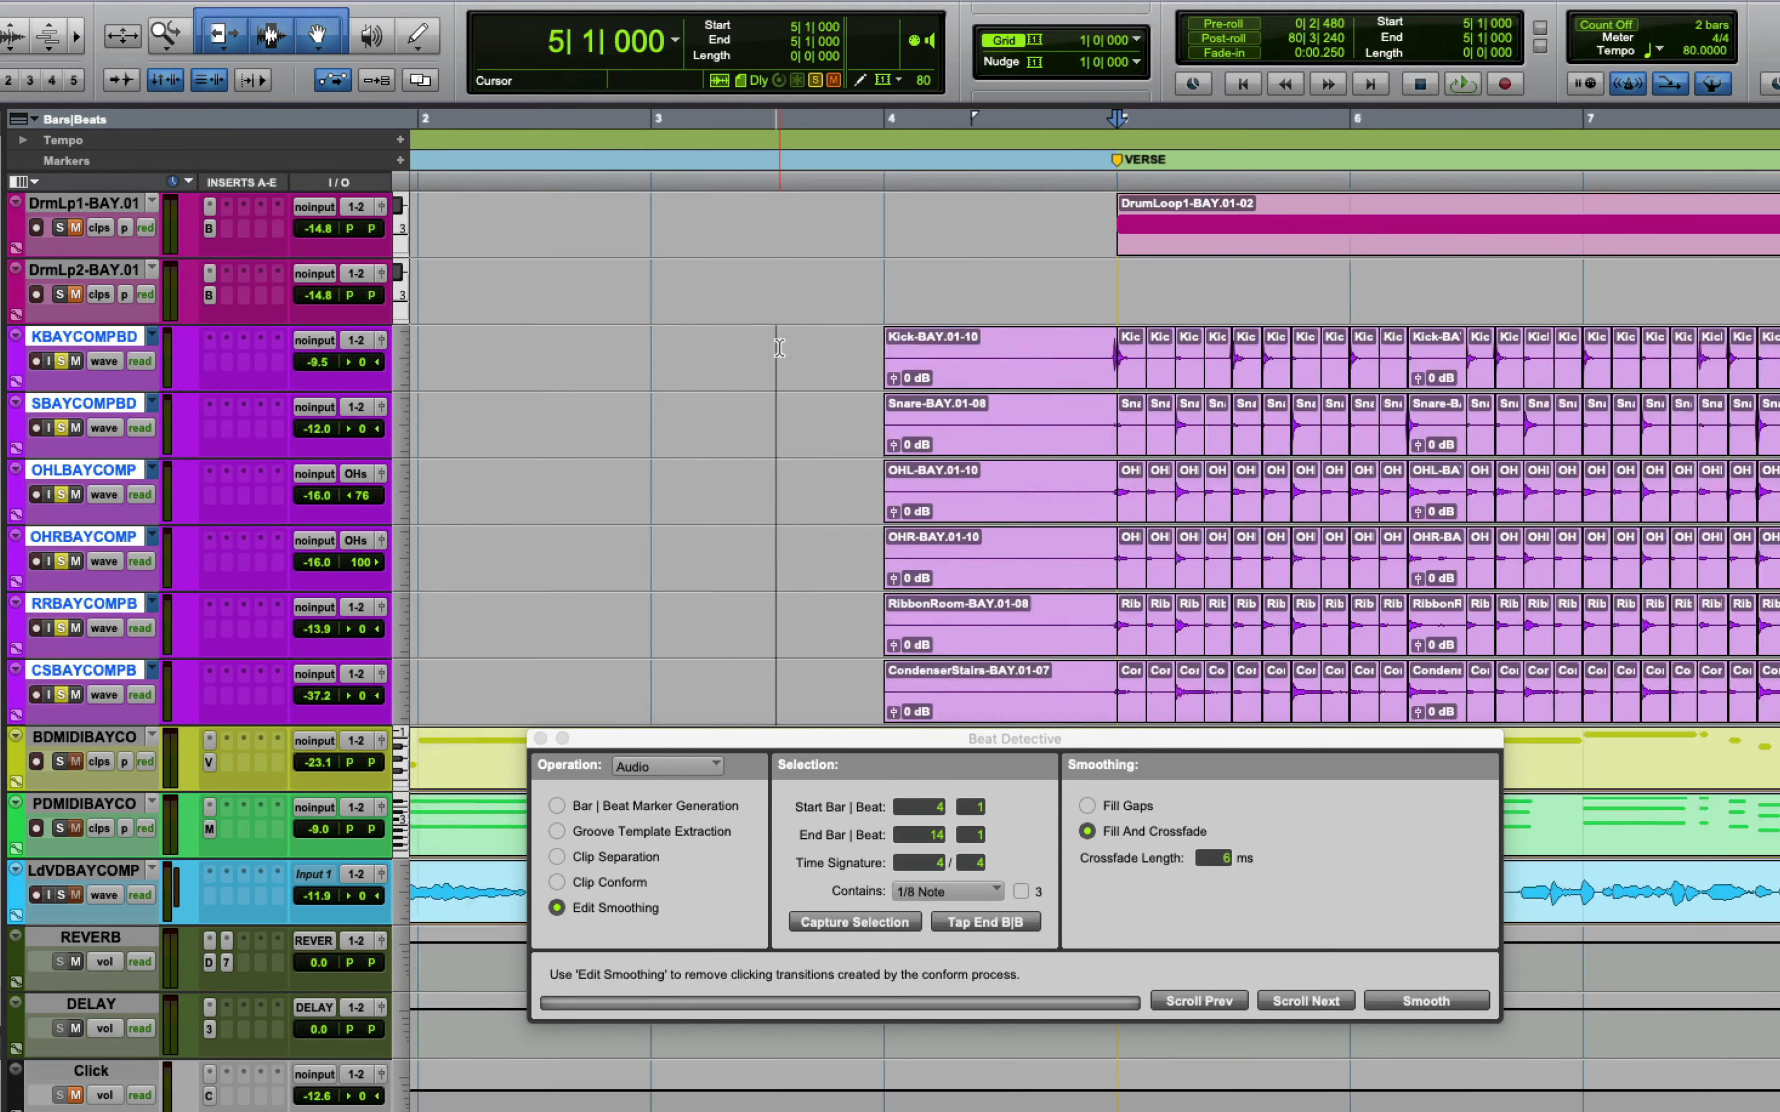
key(t)
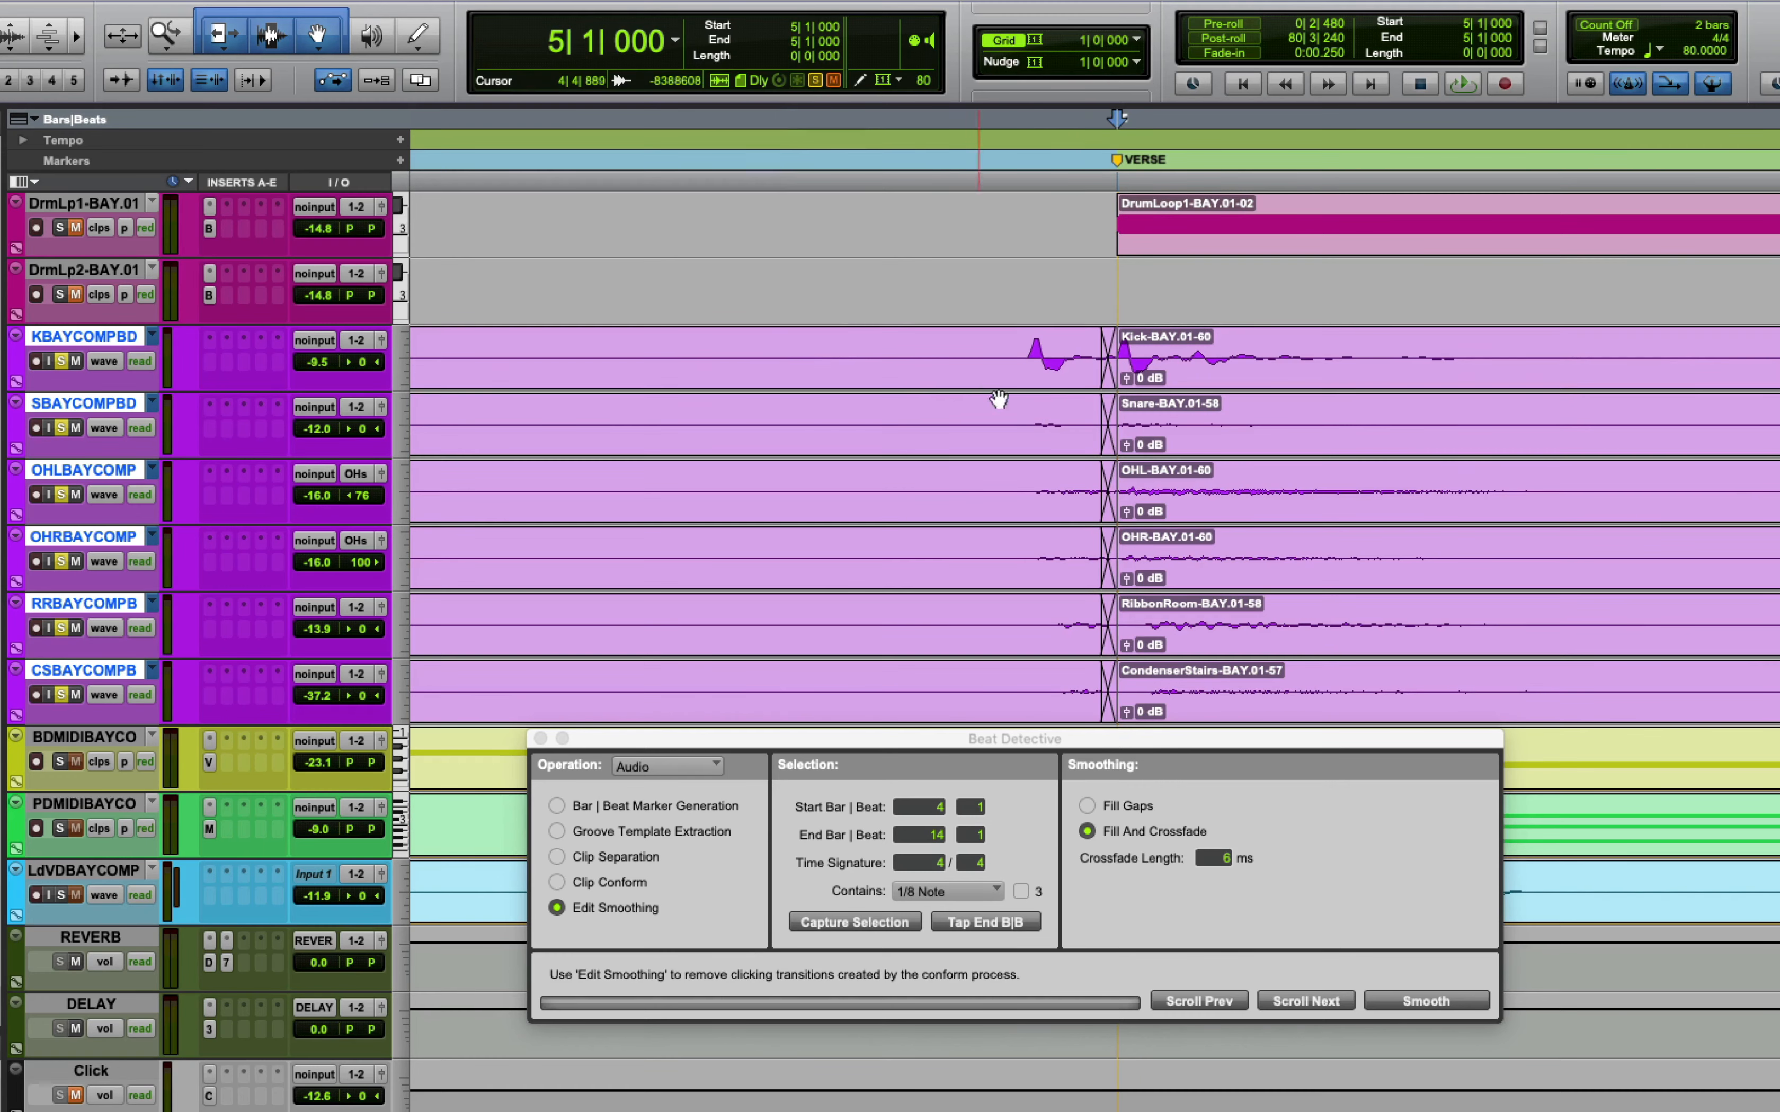
drag(1114, 379, 922, 378)
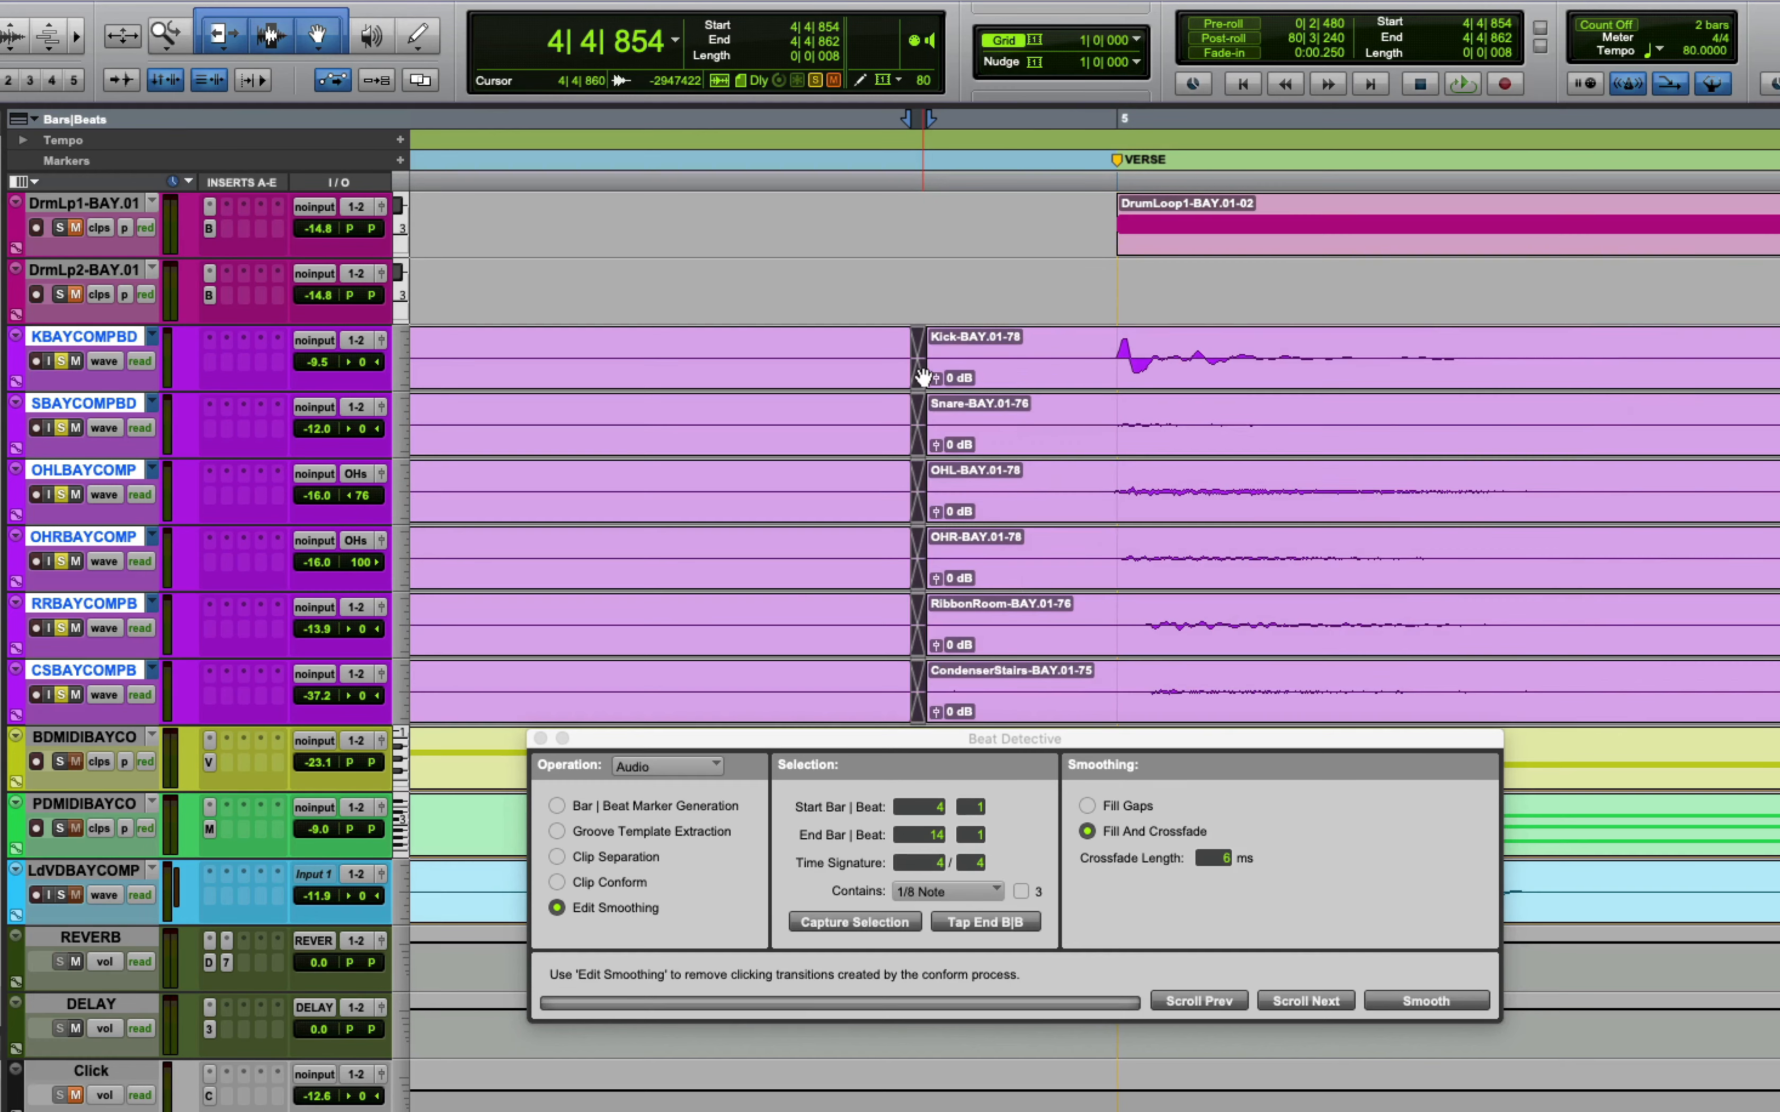
Move the crossfade at bar 9 on all drum tracks earlier to 8|4|918, ahead of the doubled kick hit
key(r)
key(r)
key(r)
key(r)
key(r)
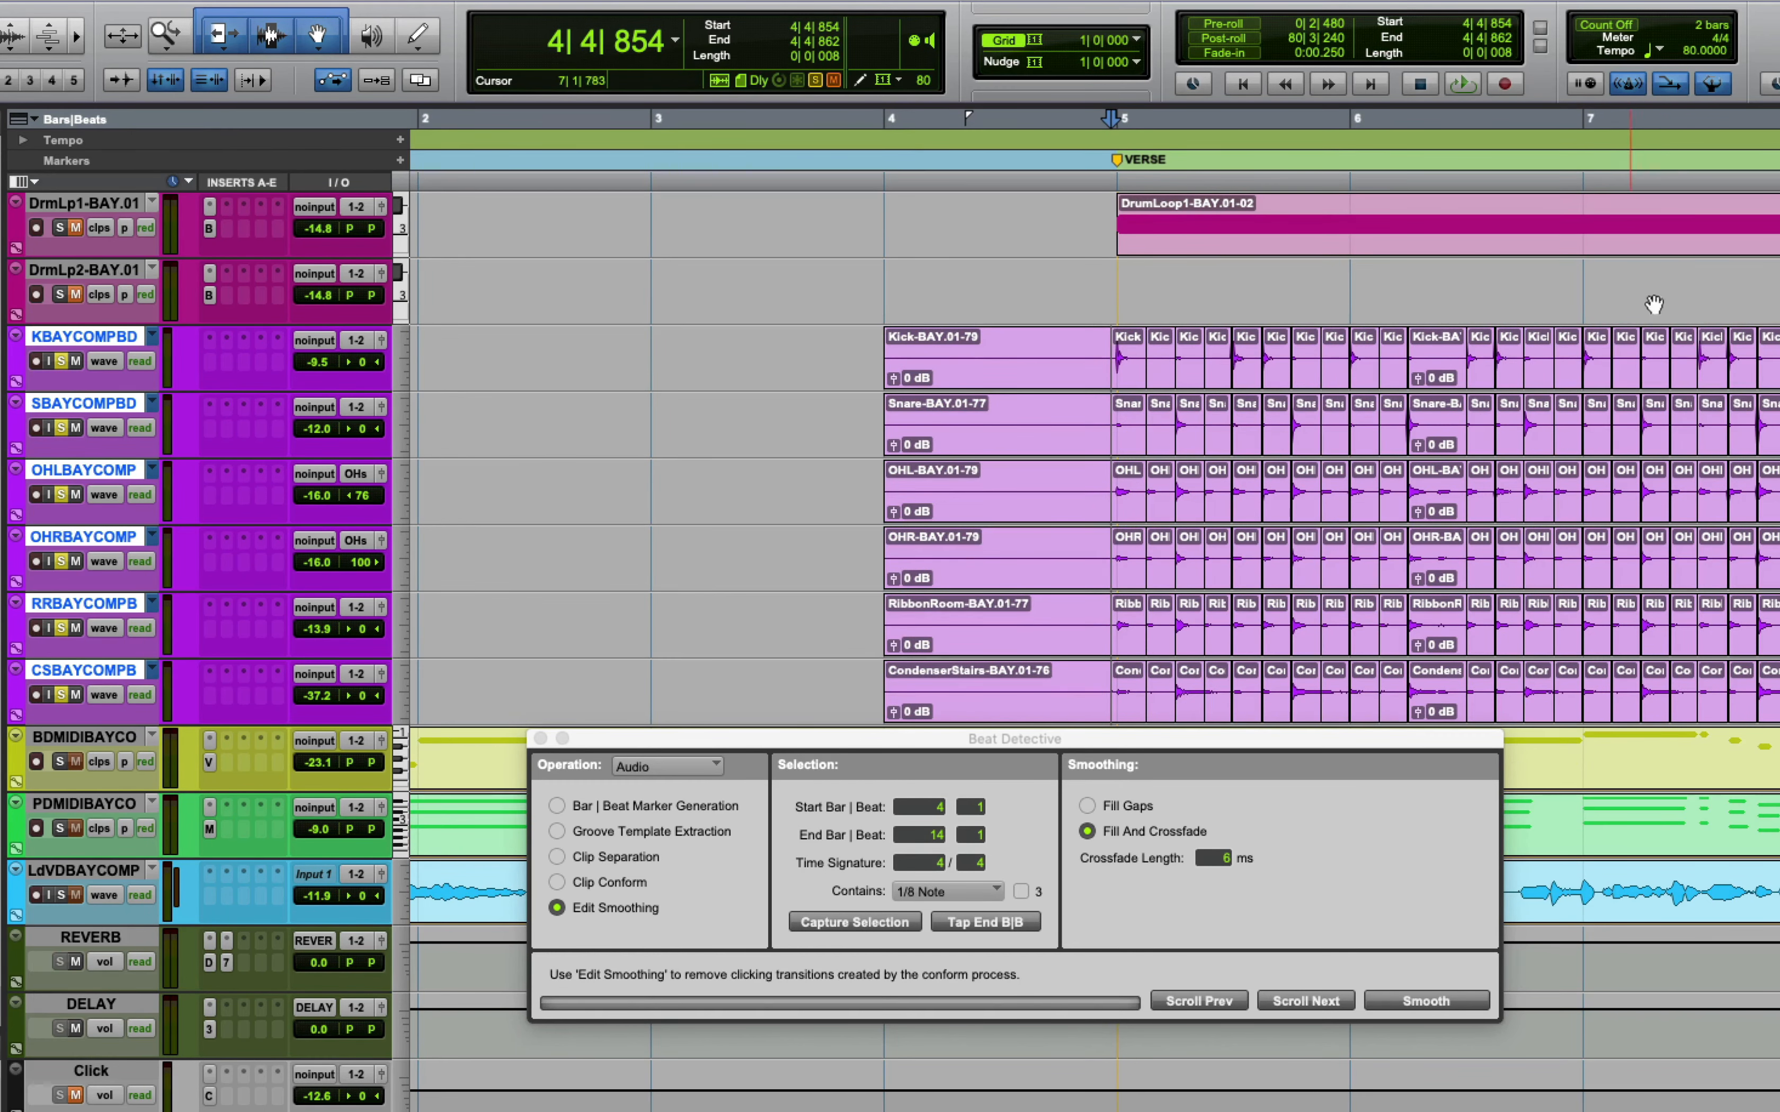
drag(1678, 281, 1776, 283)
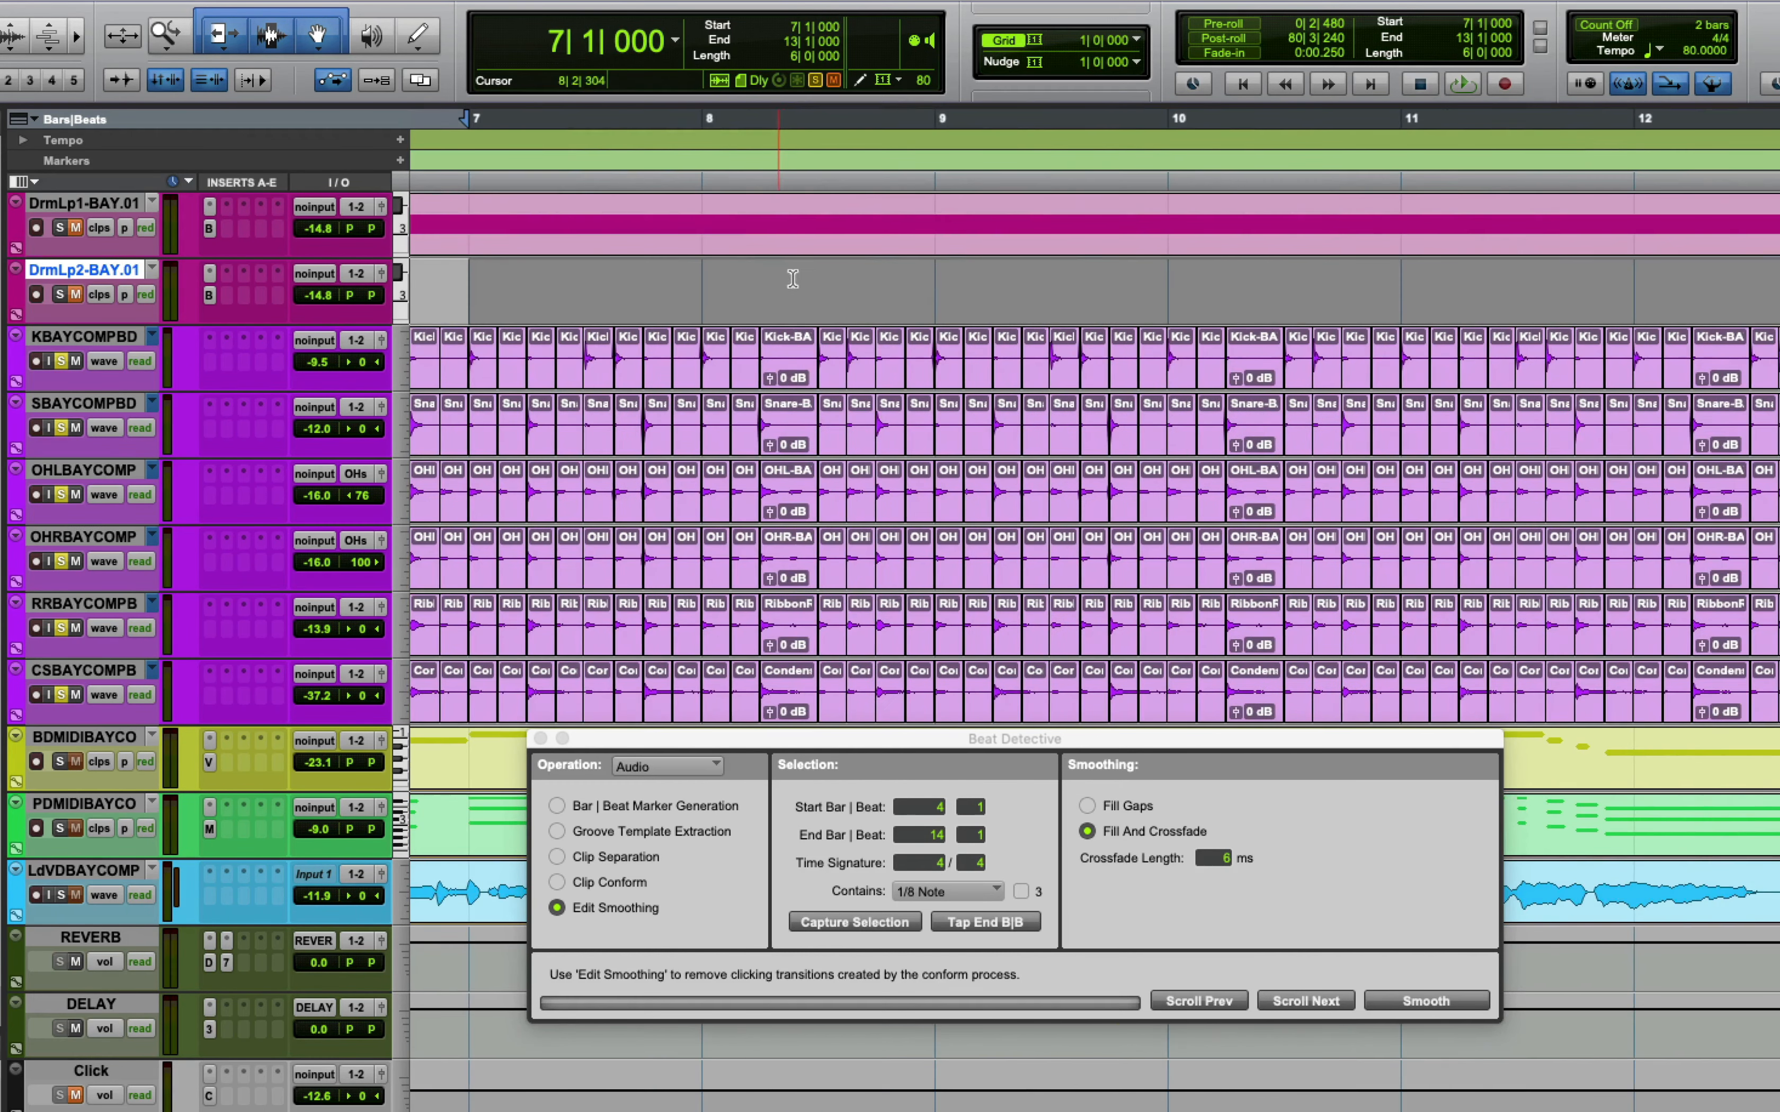
click(934, 280)
key(t)
key(t)
key(t)
key(t)
key(t)
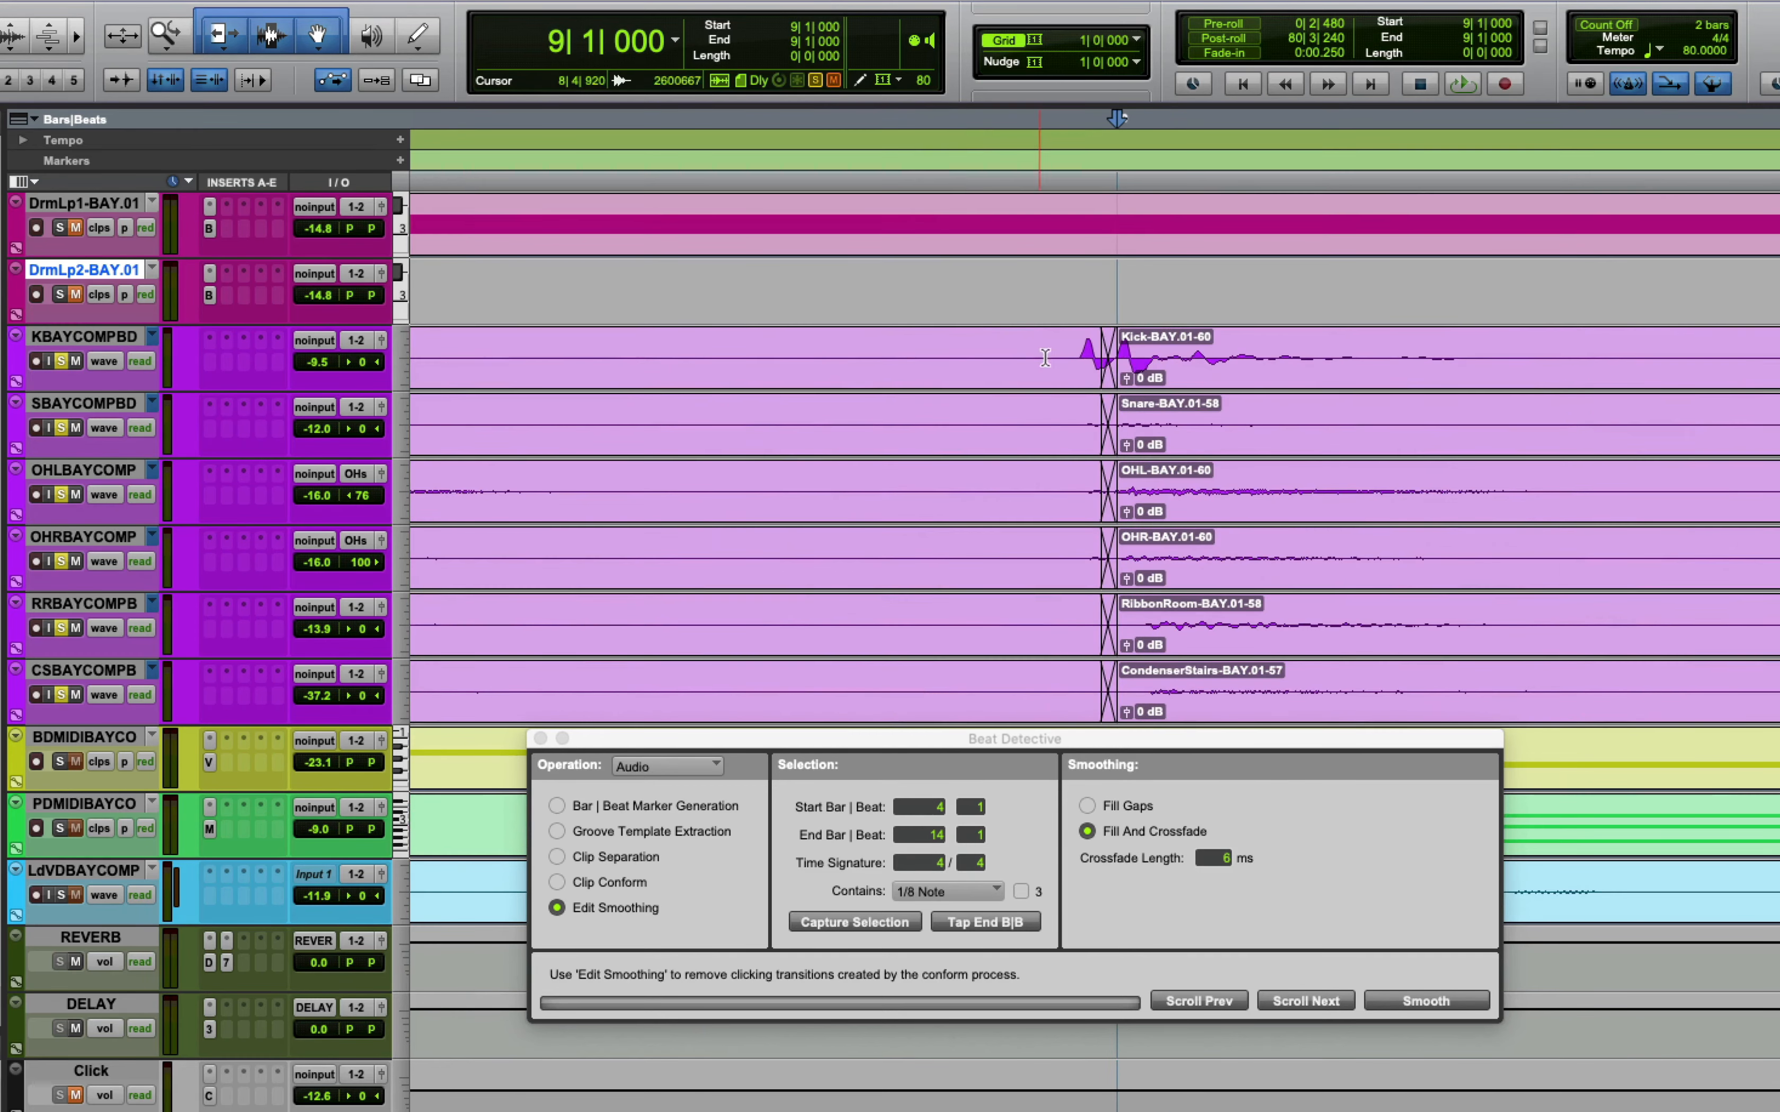
click(1103, 382)
drag(1101, 382, 1042, 359)
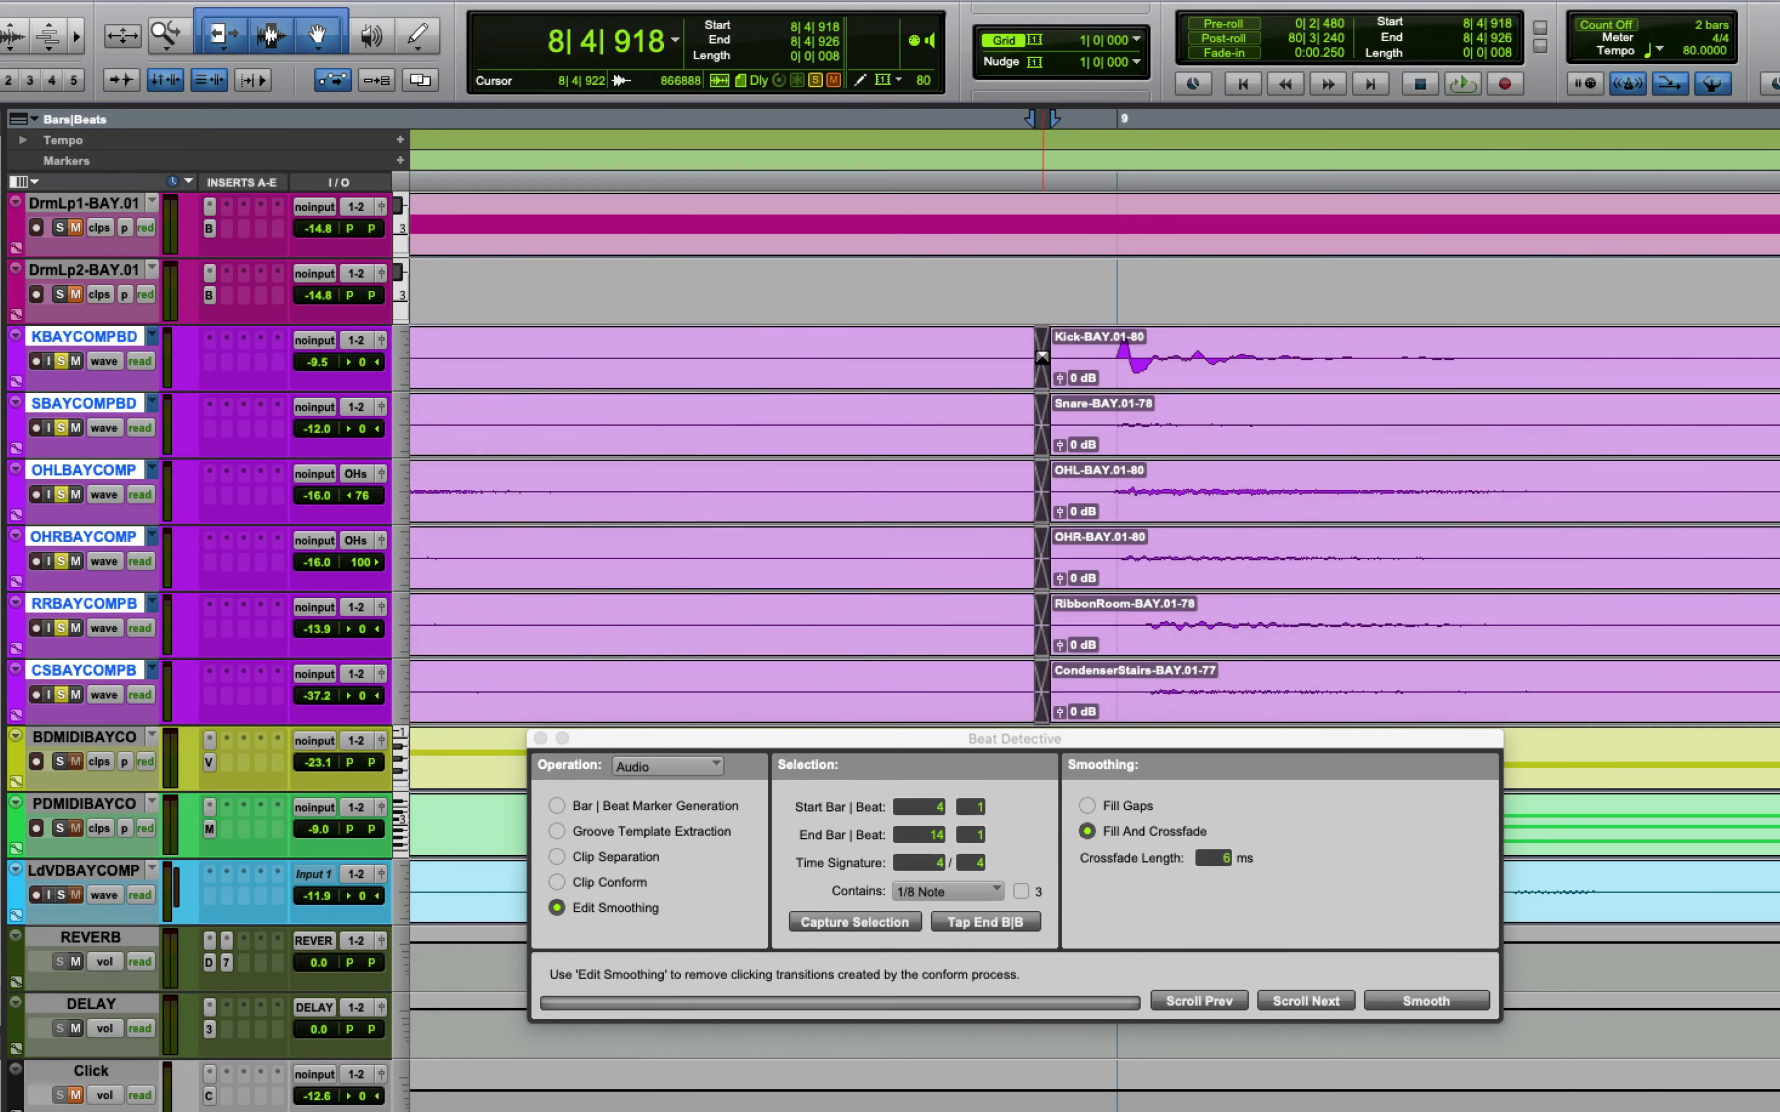
Return to the full song overview and close Beat Detective
key(r)
key(r)
key(r)
key(r)
key(r)
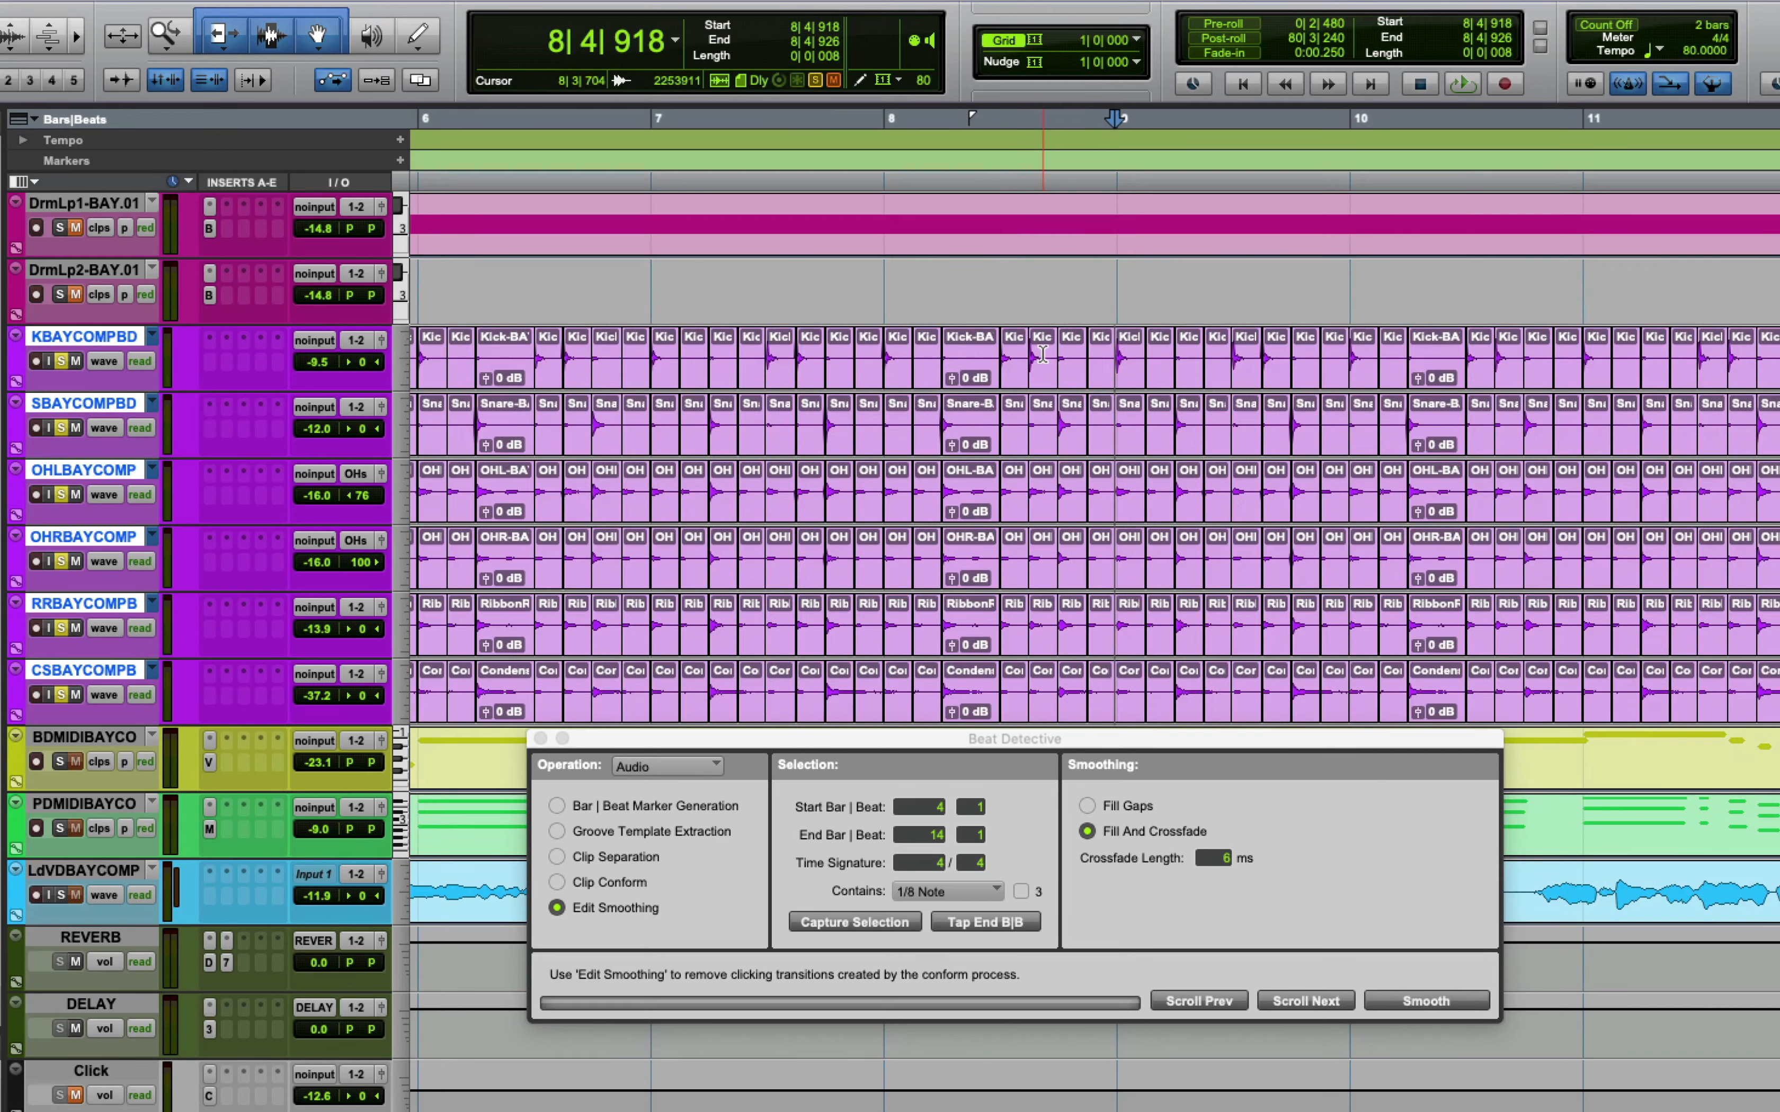
key(r)
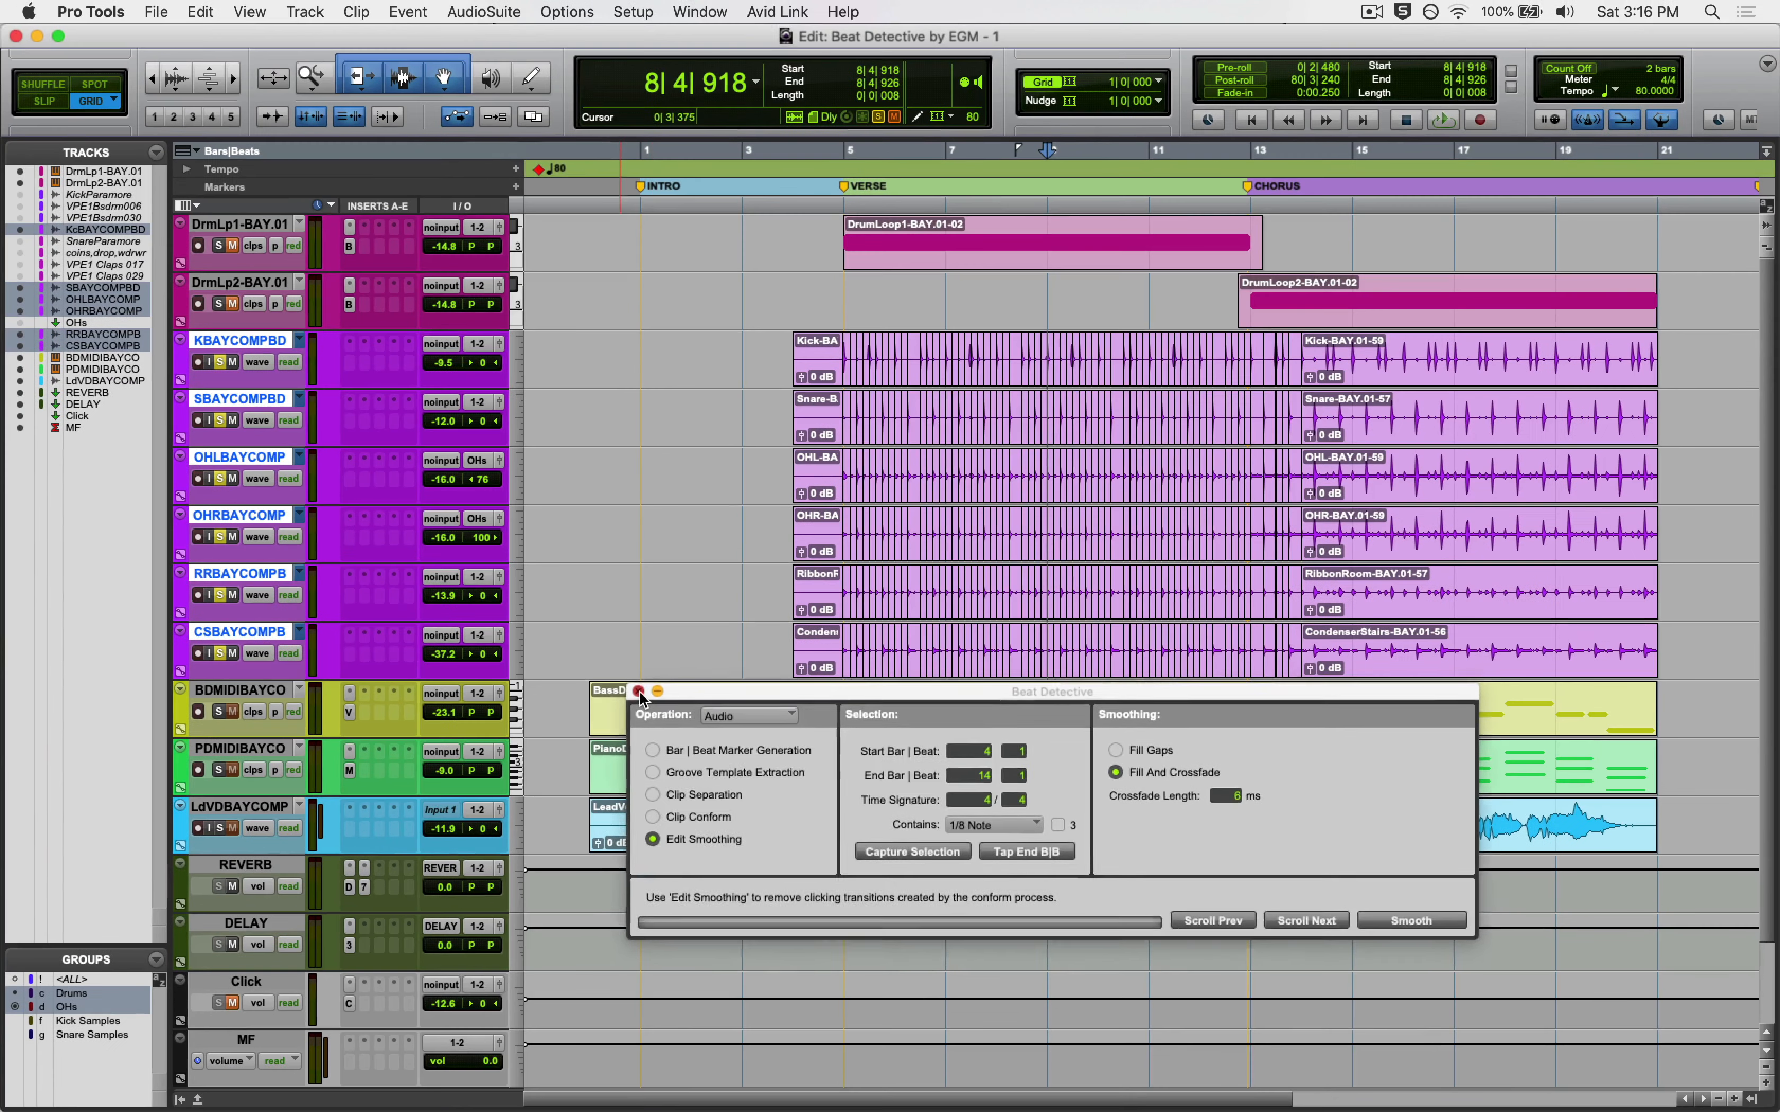
click(618, 702)
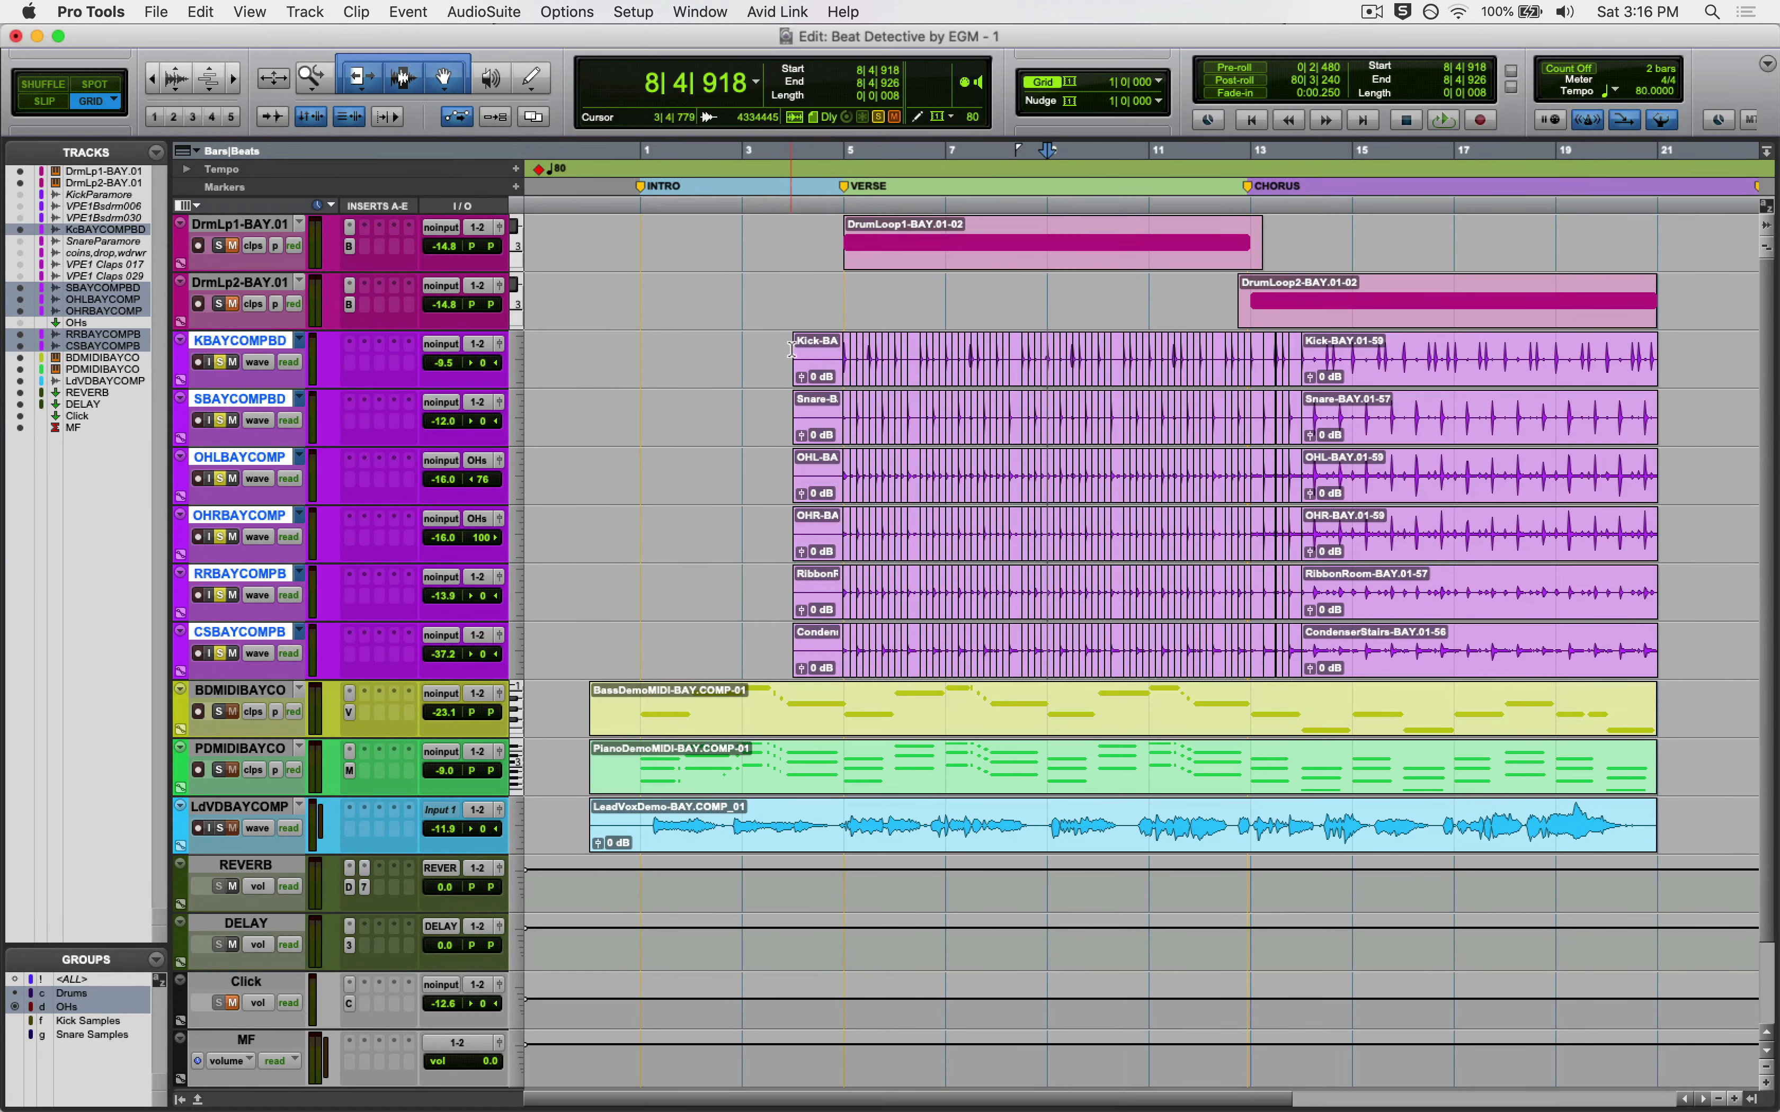
Select bars 4 to 14 on the grouped drum tracks and duplicate their current playlists
drag(792, 349, 1300, 349)
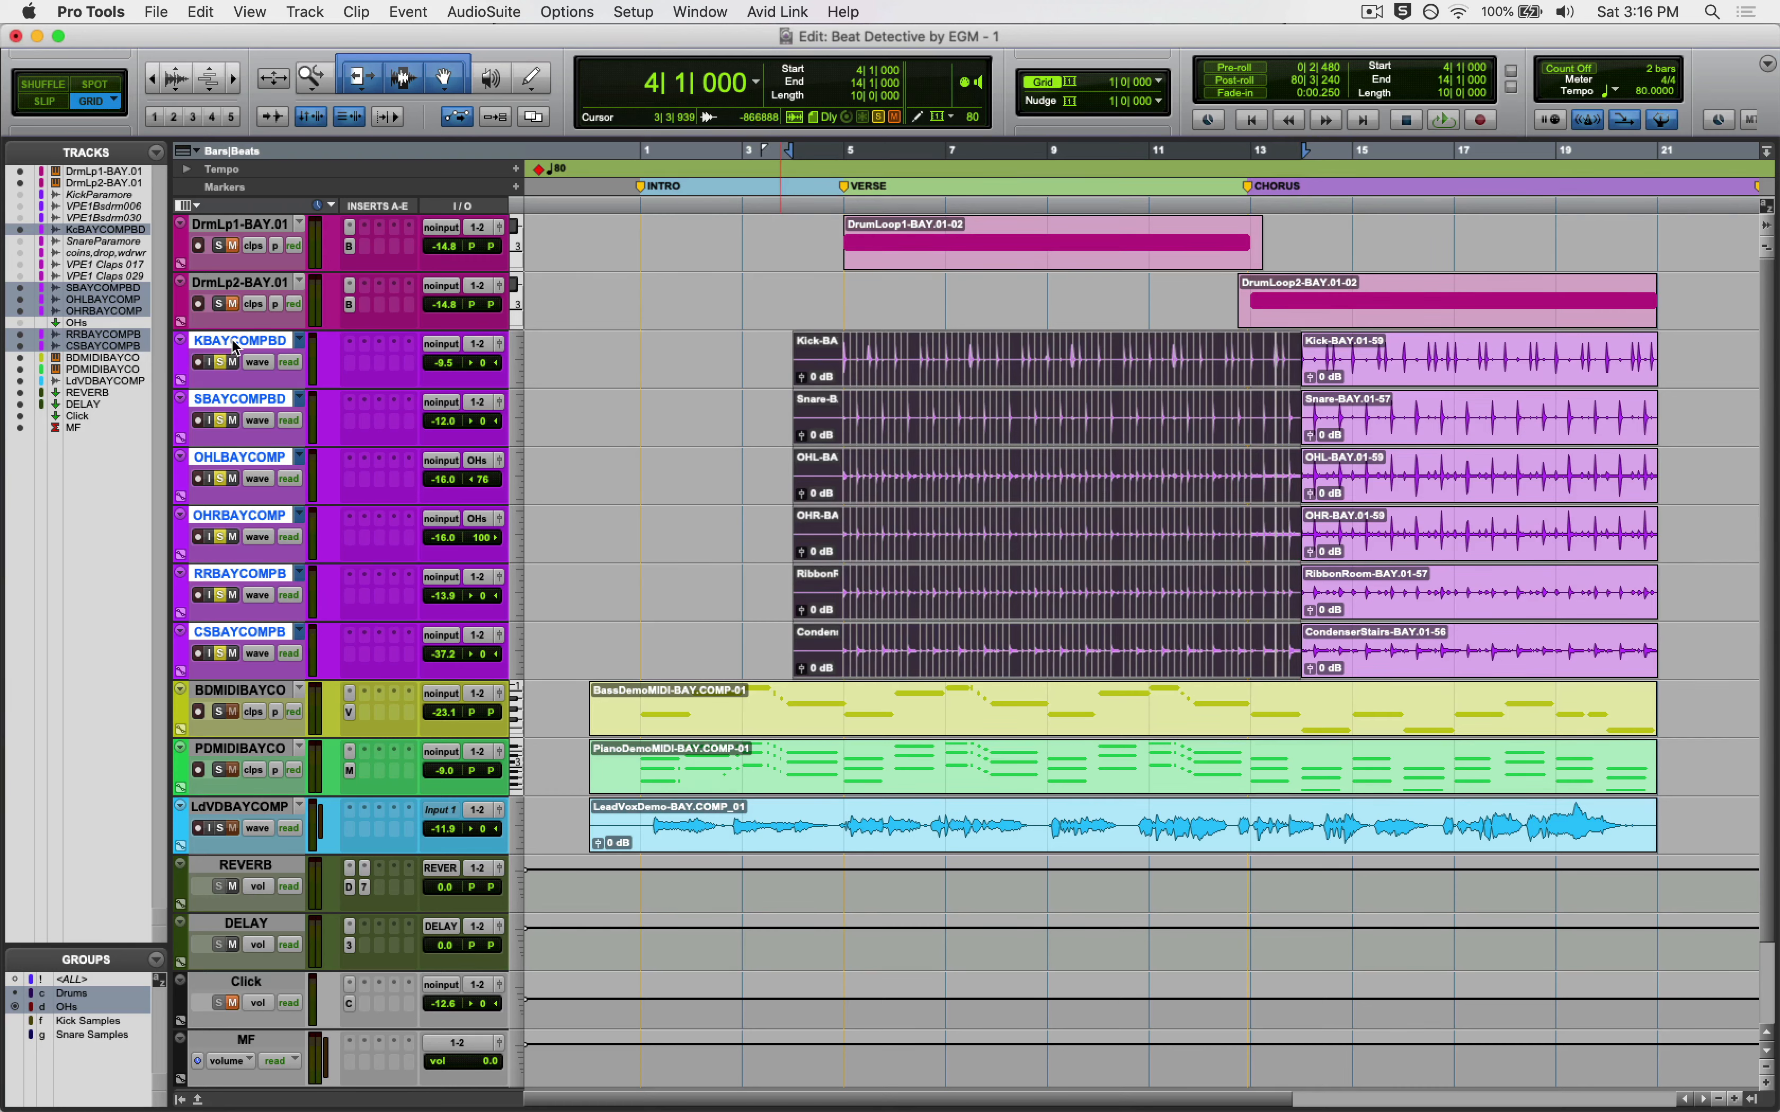
click(299, 341)
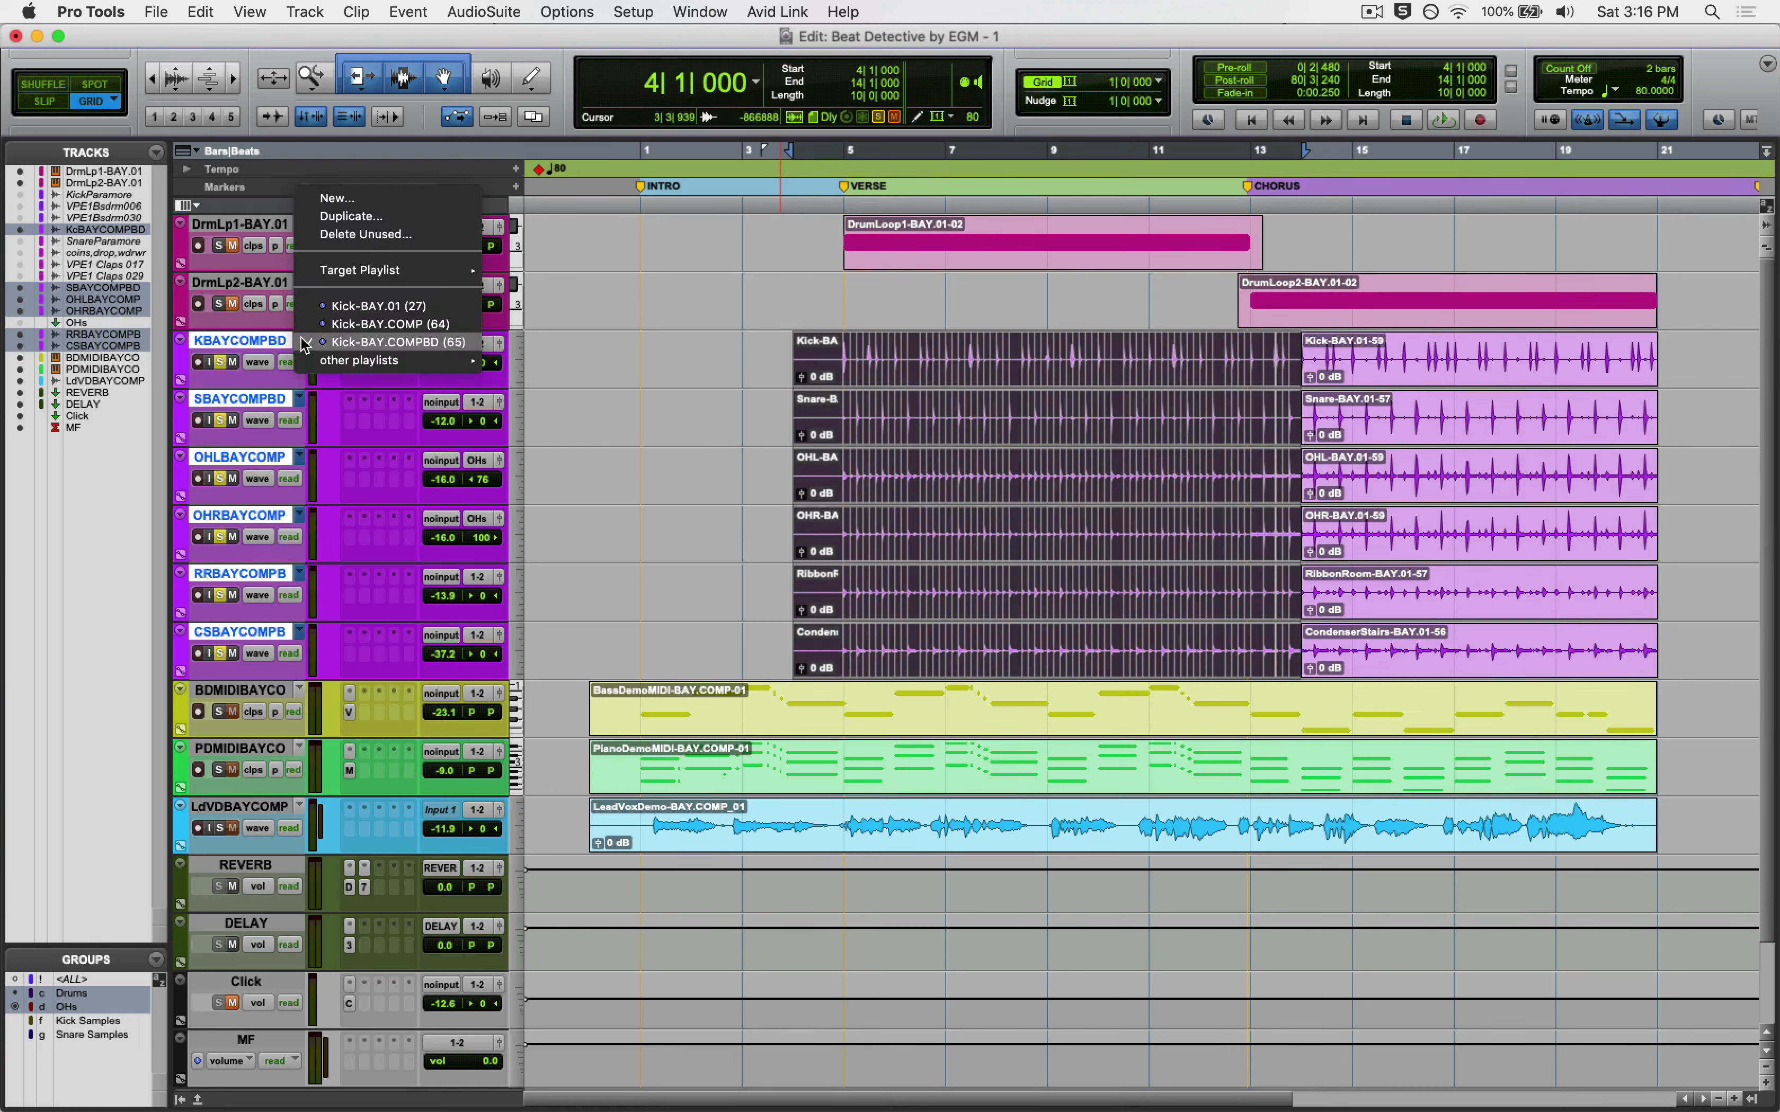
click(380, 221)
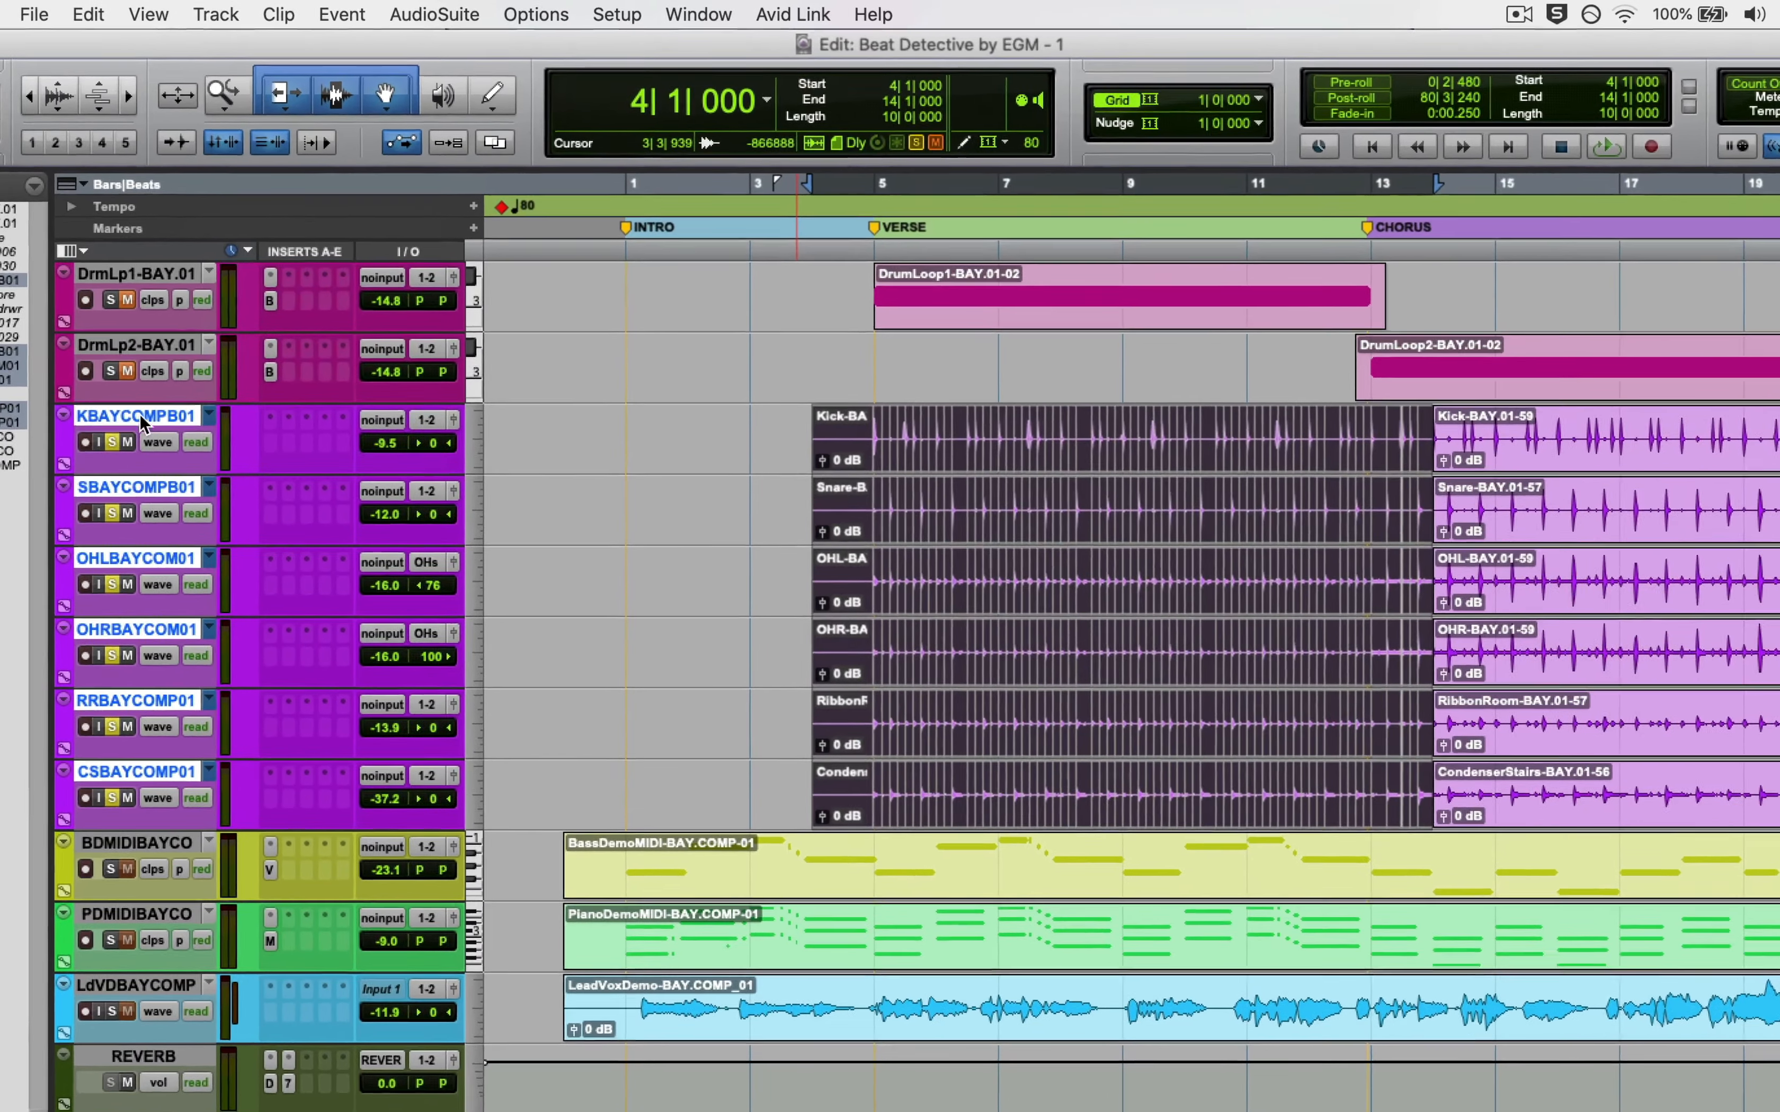
Rename the duplicated kick, snare and left overhead playlists so each name ends in COMPBDCONS, e.g. Kick-BAY.COMPBDCONS
double_click(246, 344)
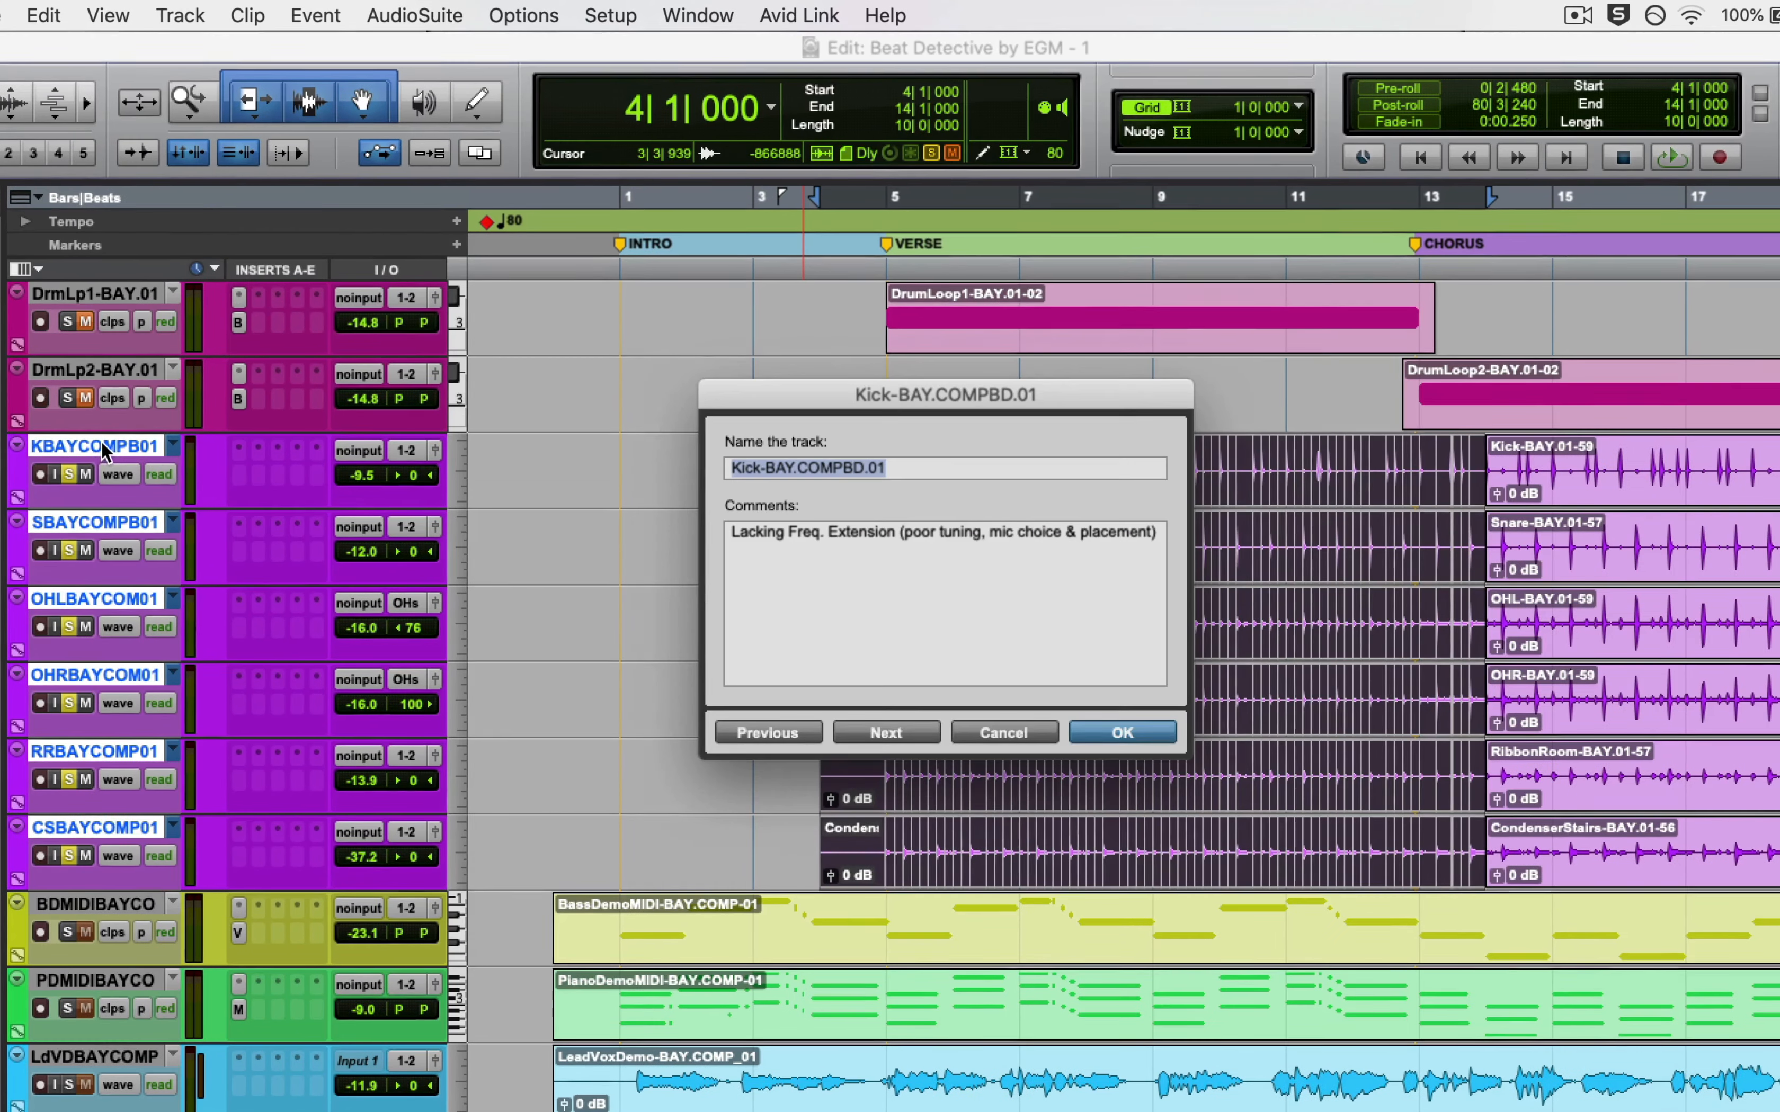
key(Right)
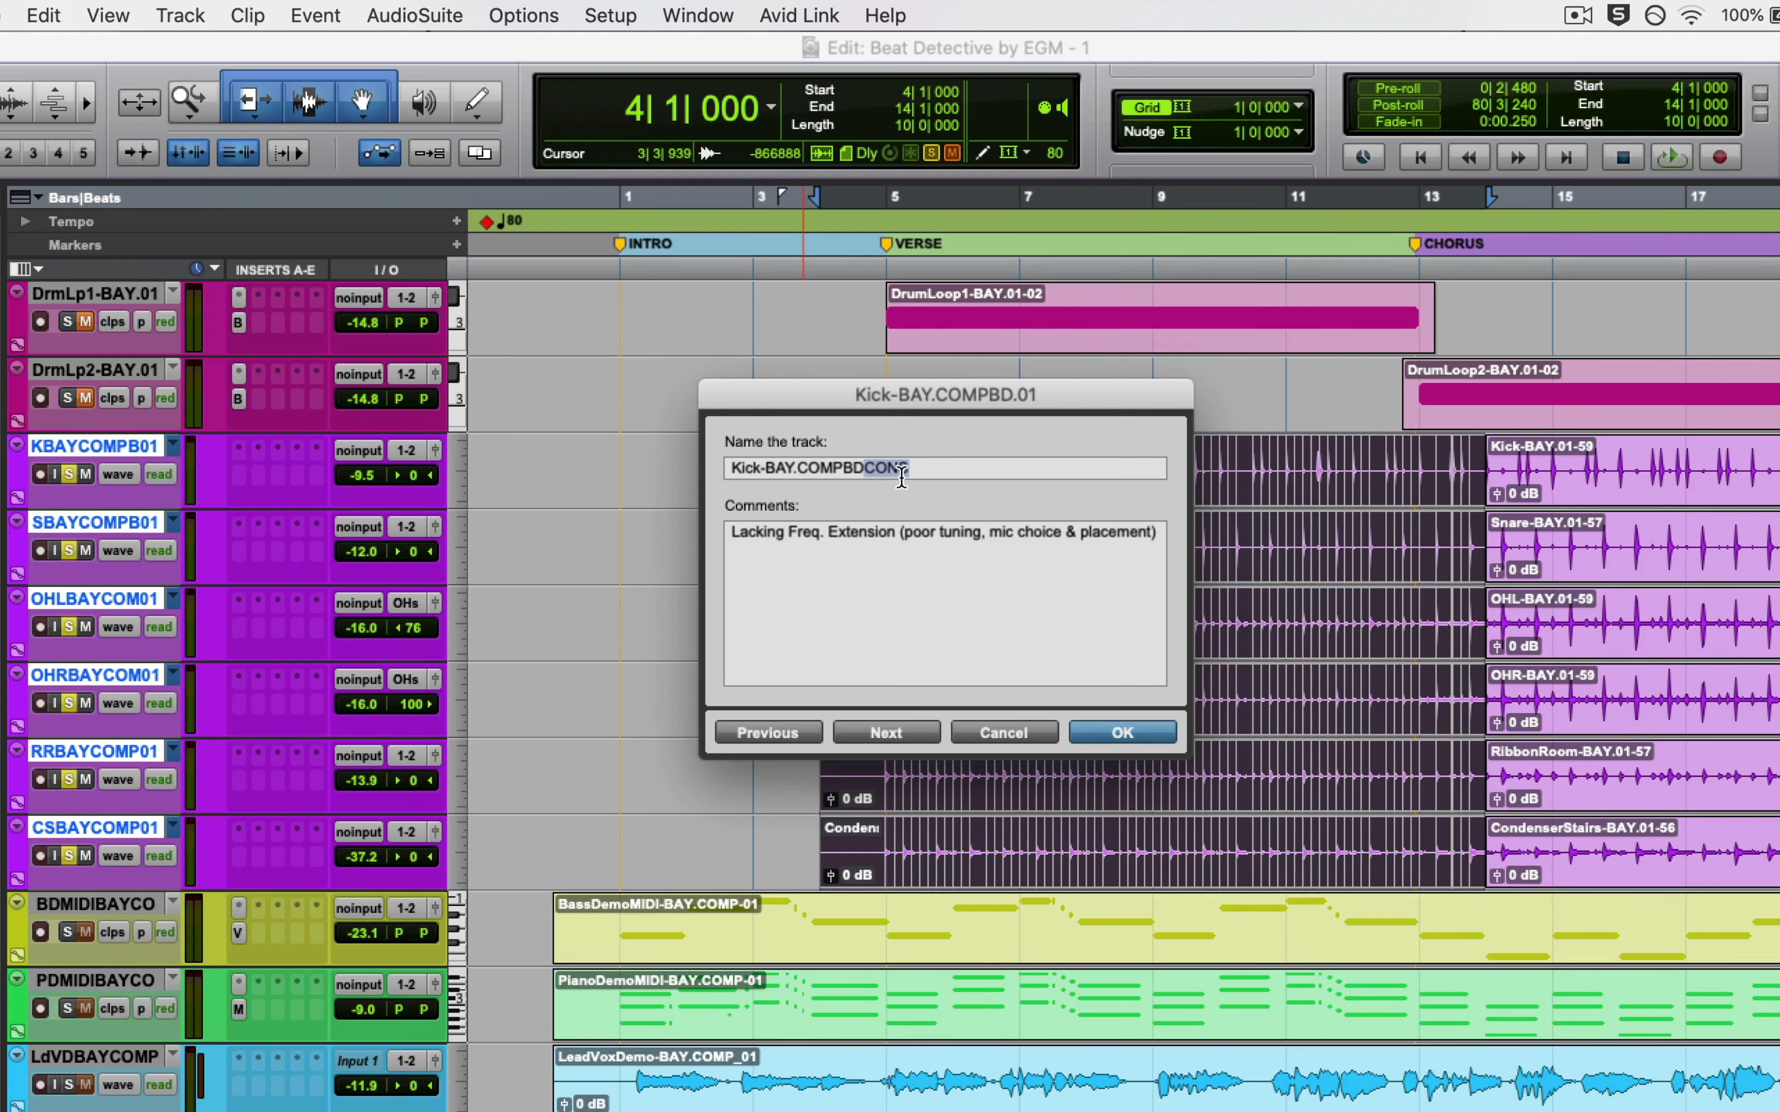
key(super+Right)
key(Right)
key(BackSpace)
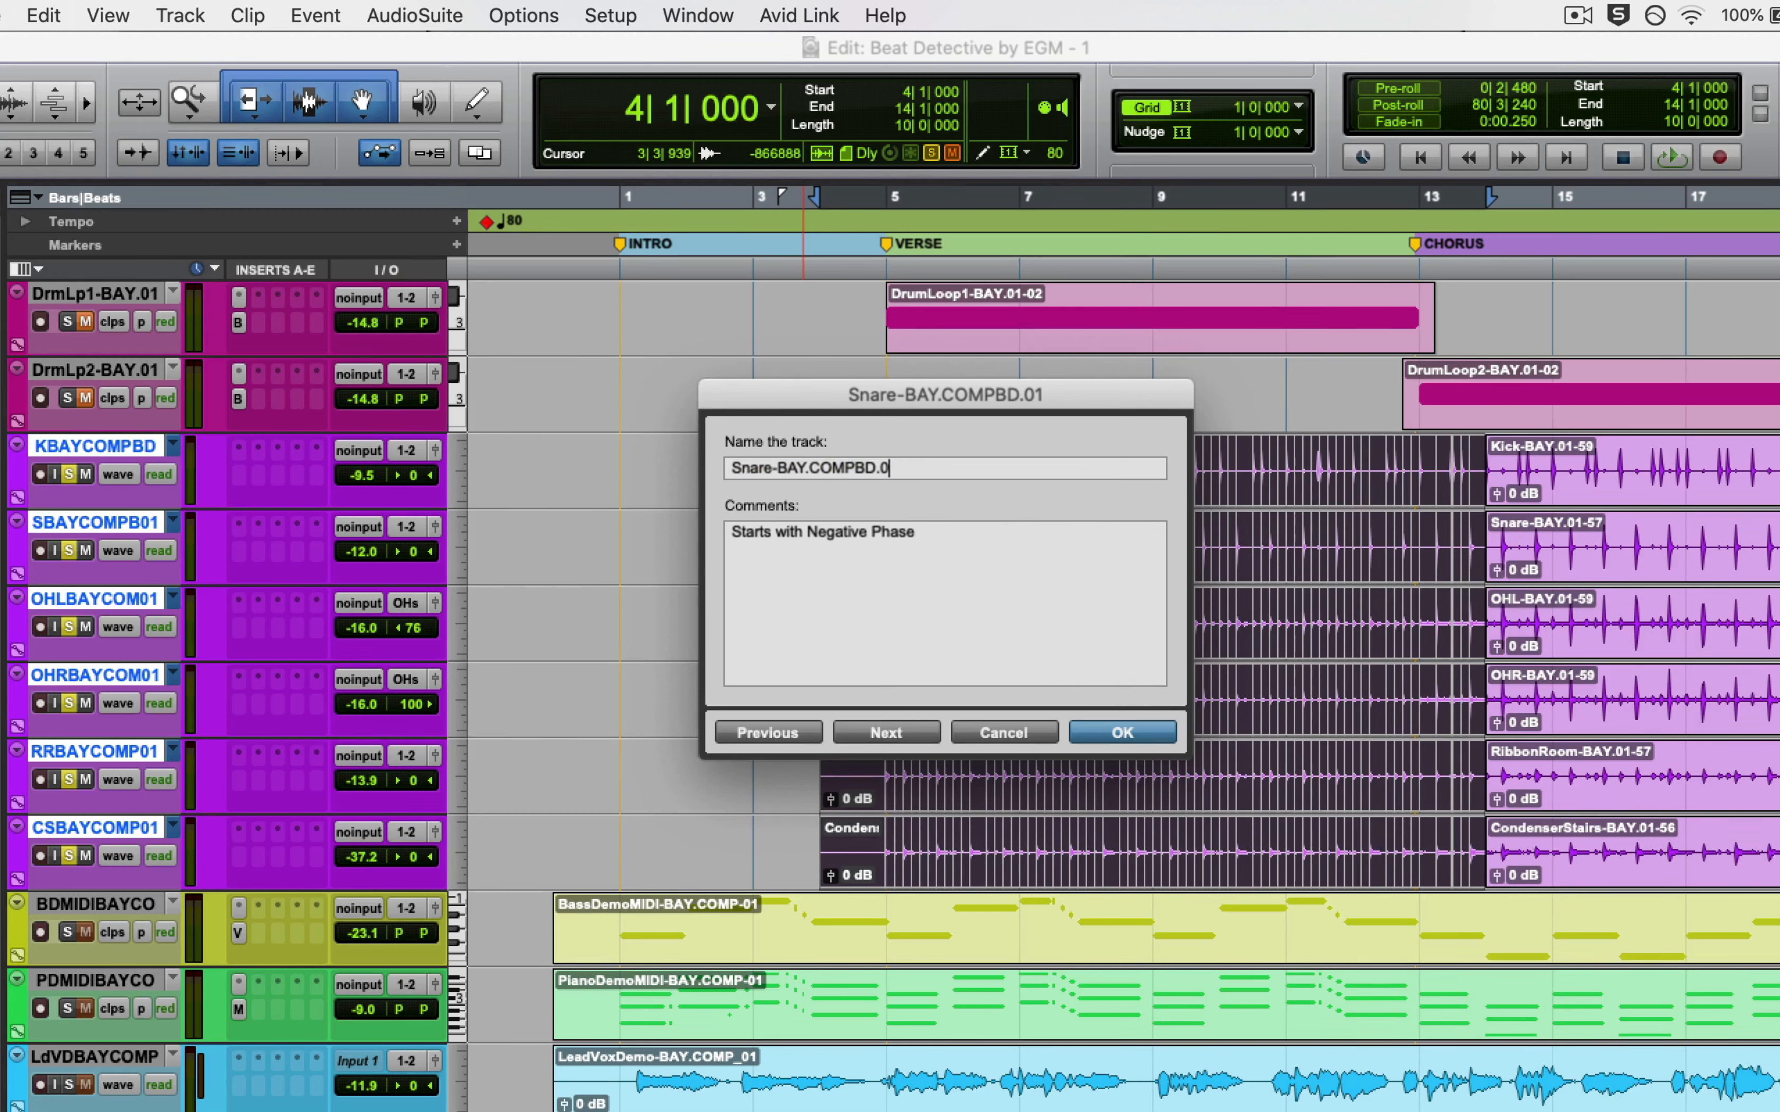
key(super+Right)
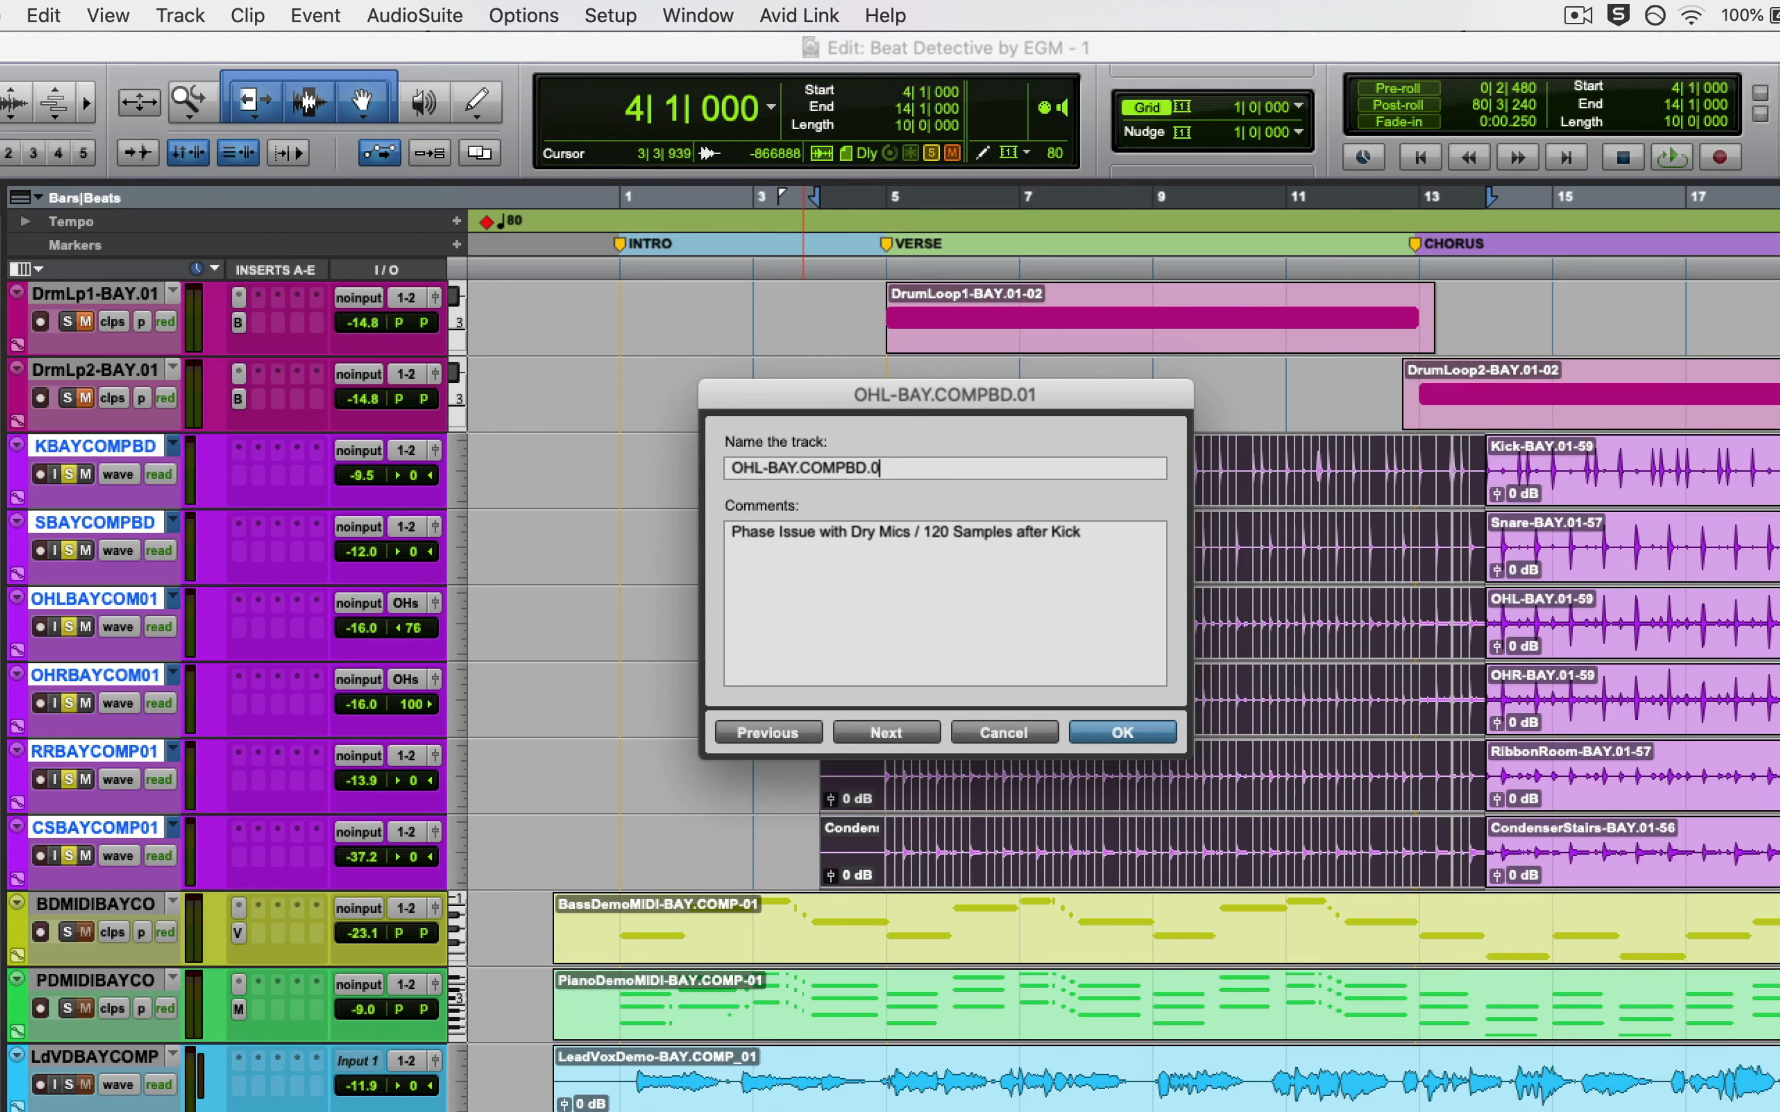
key(super+Right)
Rename the right overhead, ribbon room and condenser stairwell playlists to end in COMPBDCONS and accept the names
key(Right)
key(BackSpace)
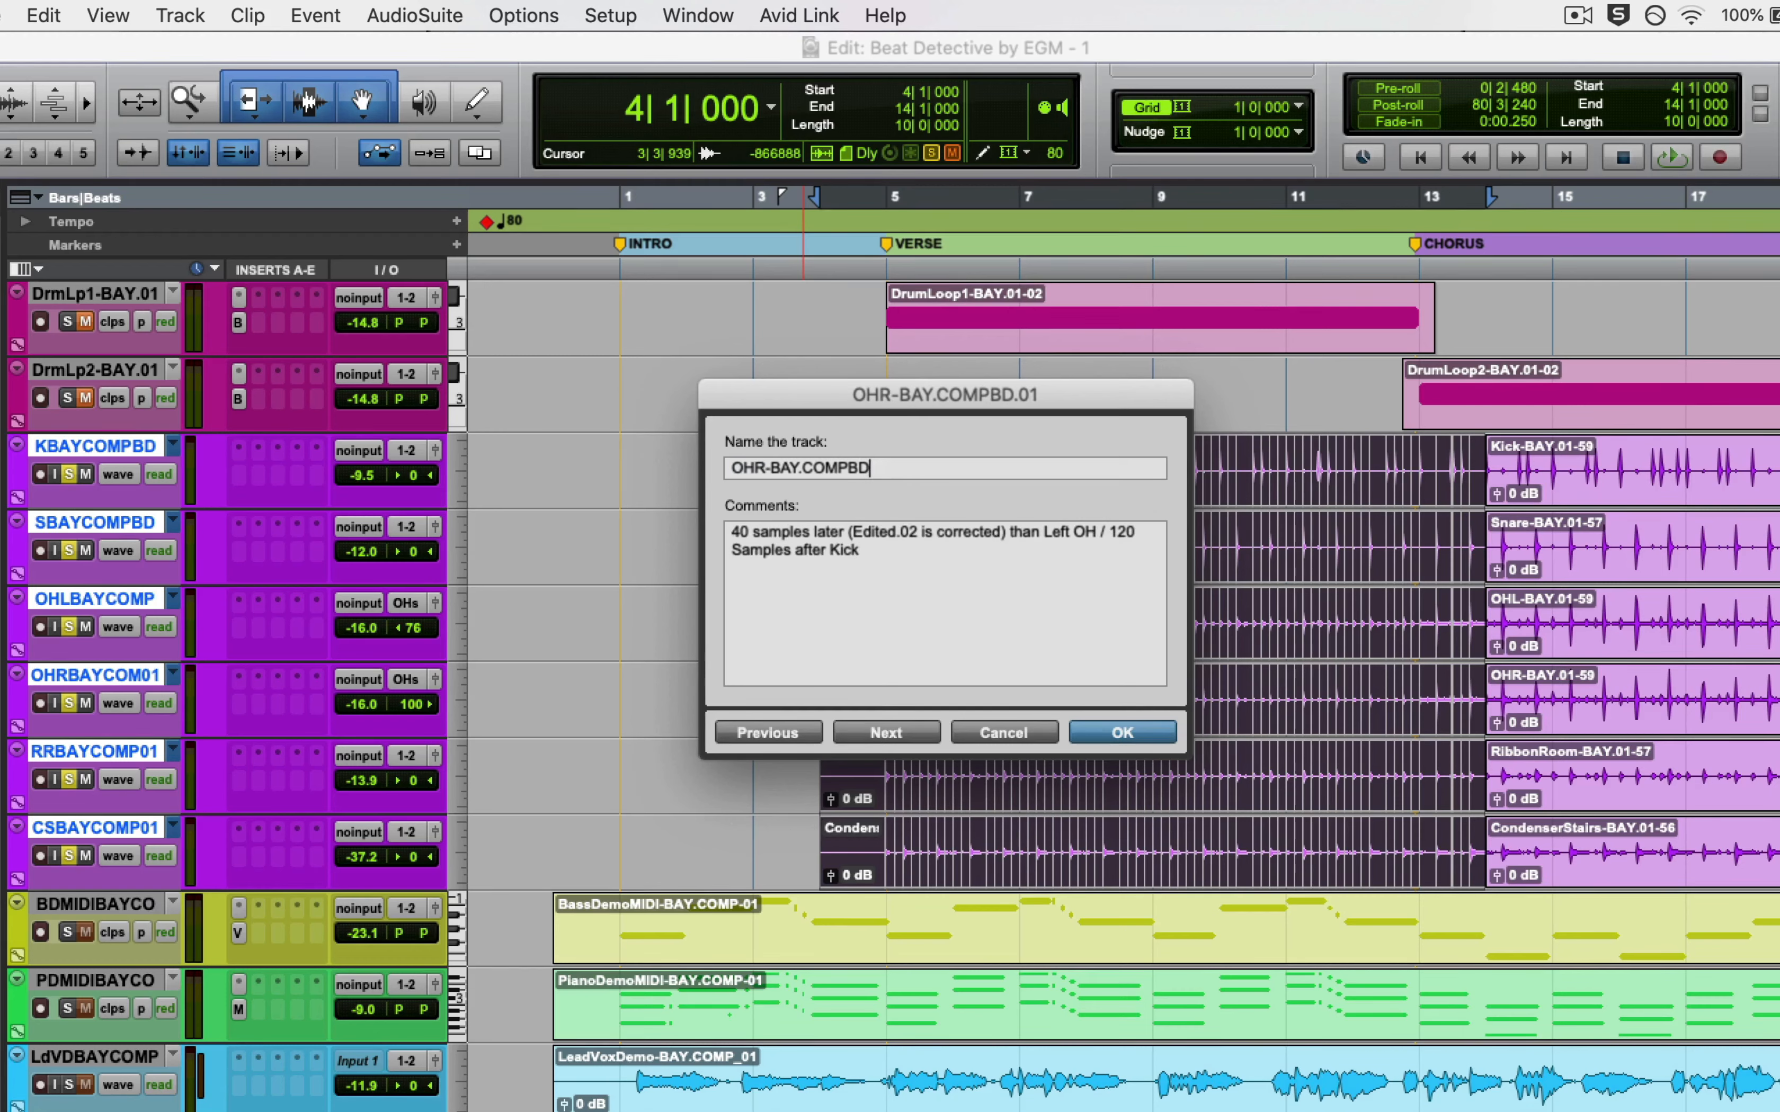
key(super+Right)
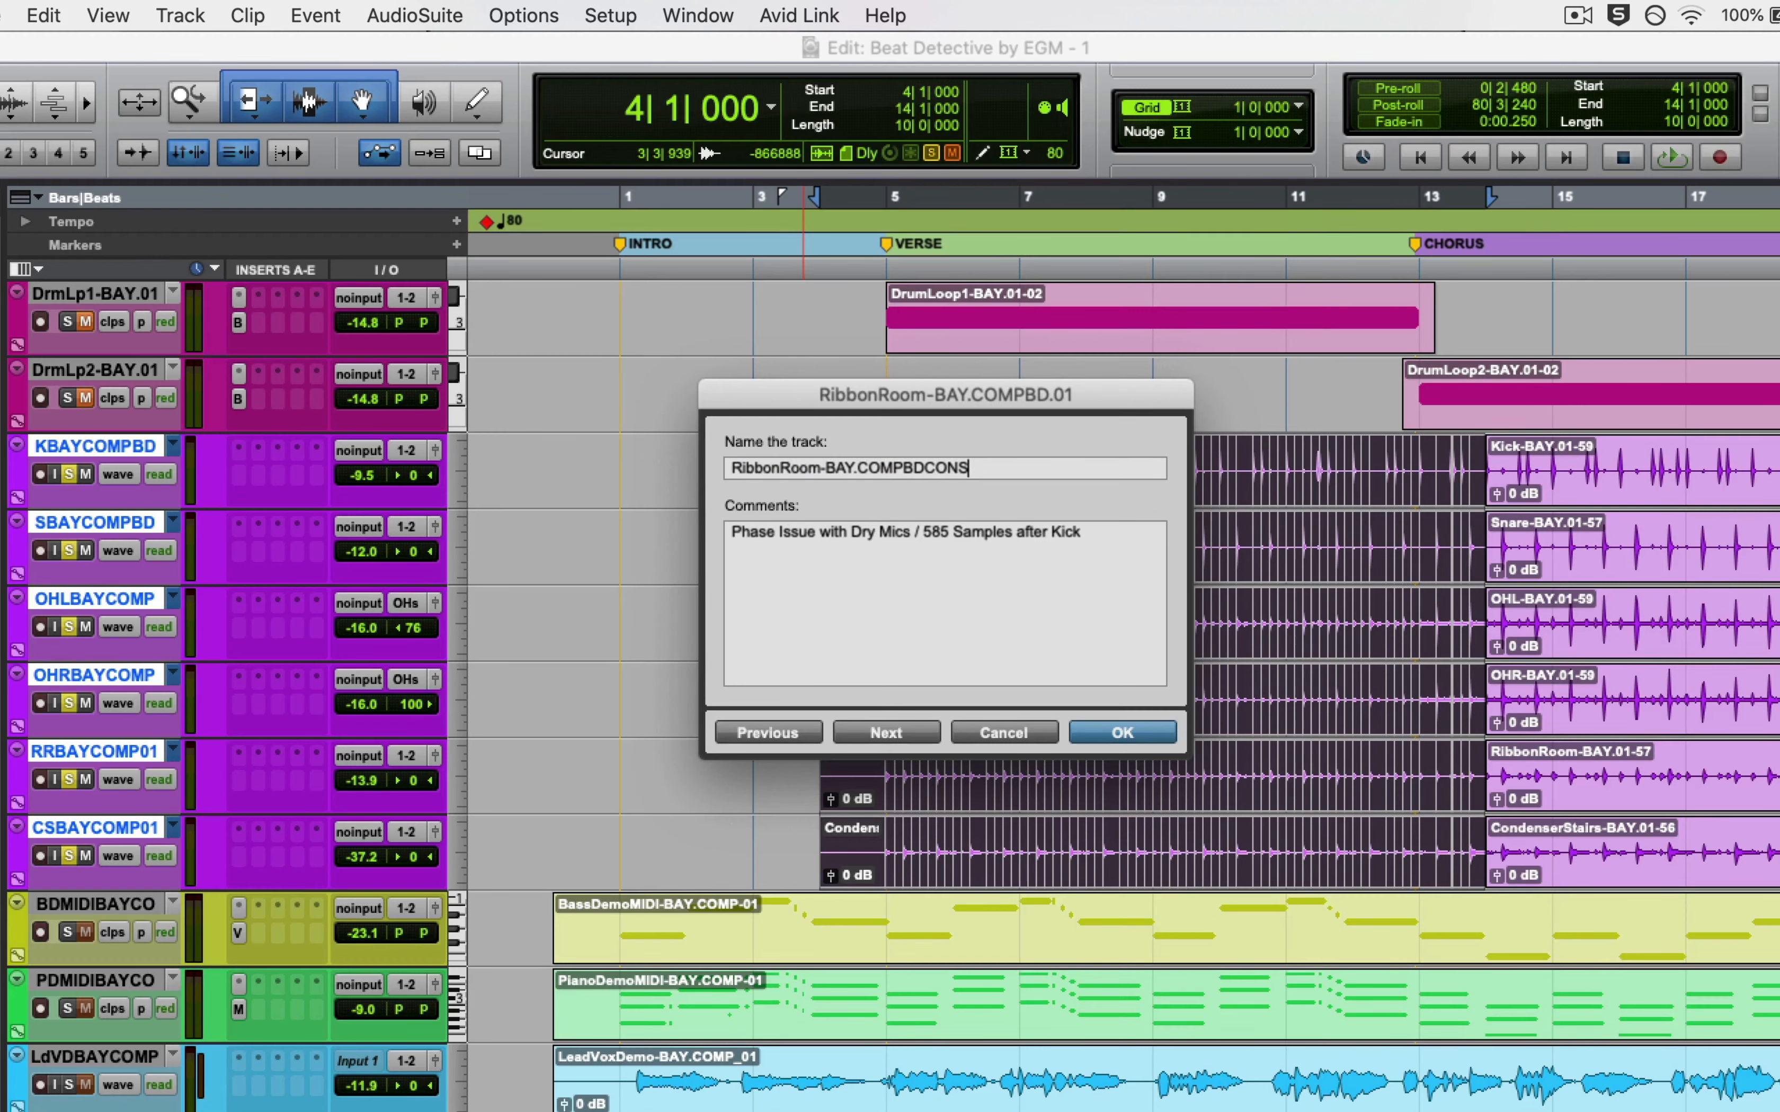
key(super+Right)
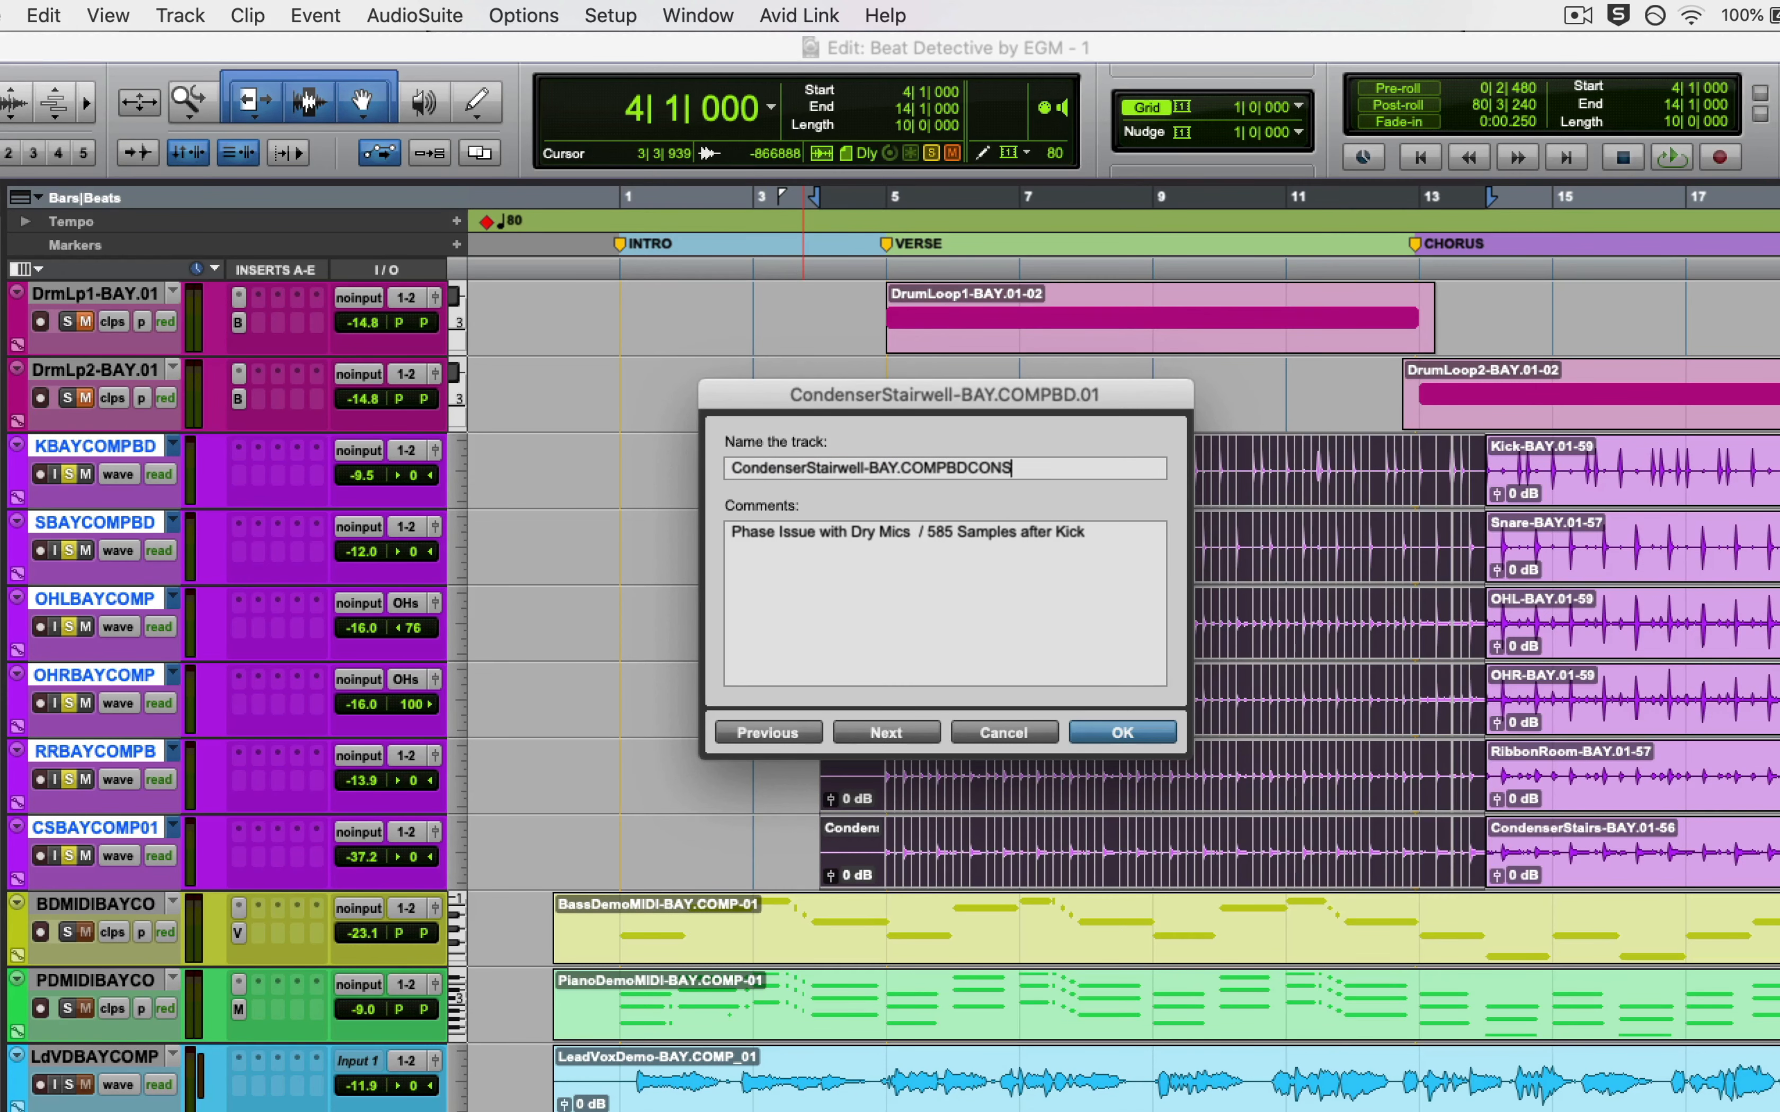
key(super+Right)
key(Return)
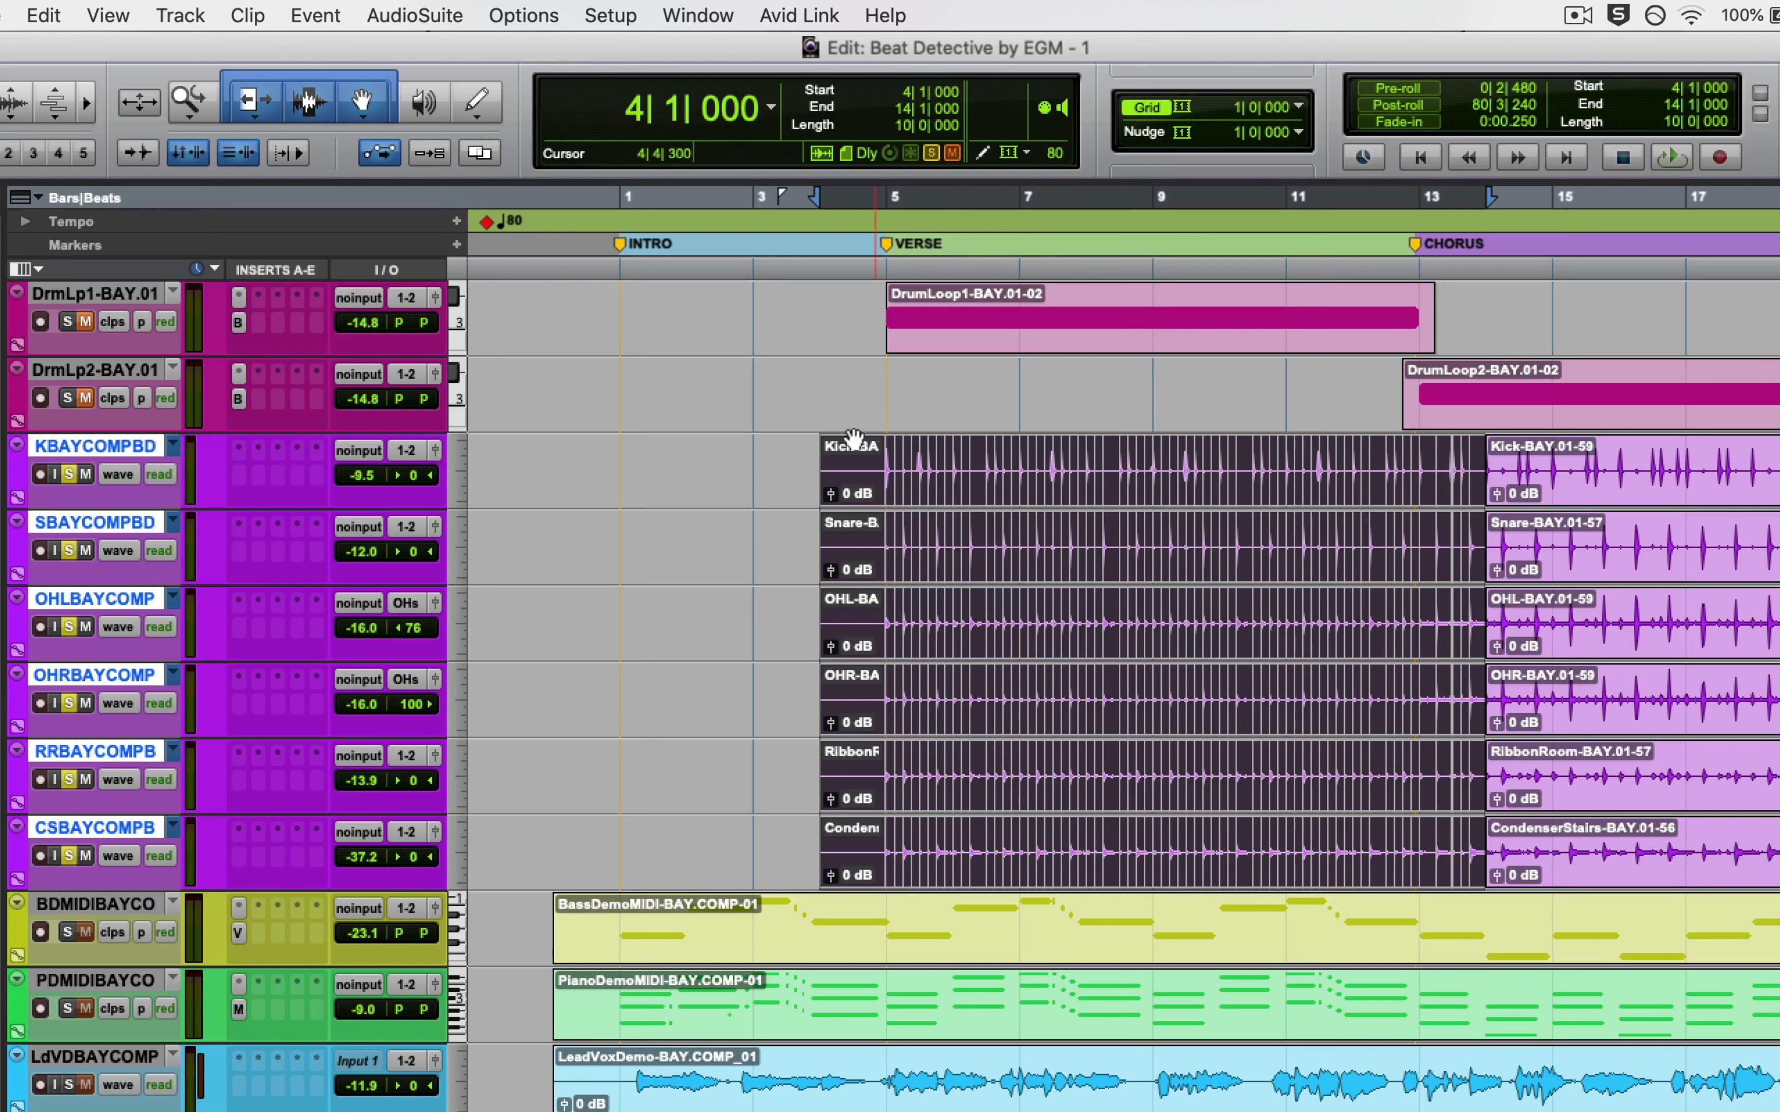
Consolidate the selected clips from bar 4 to 14 on all drum tracks
click(3, 15)
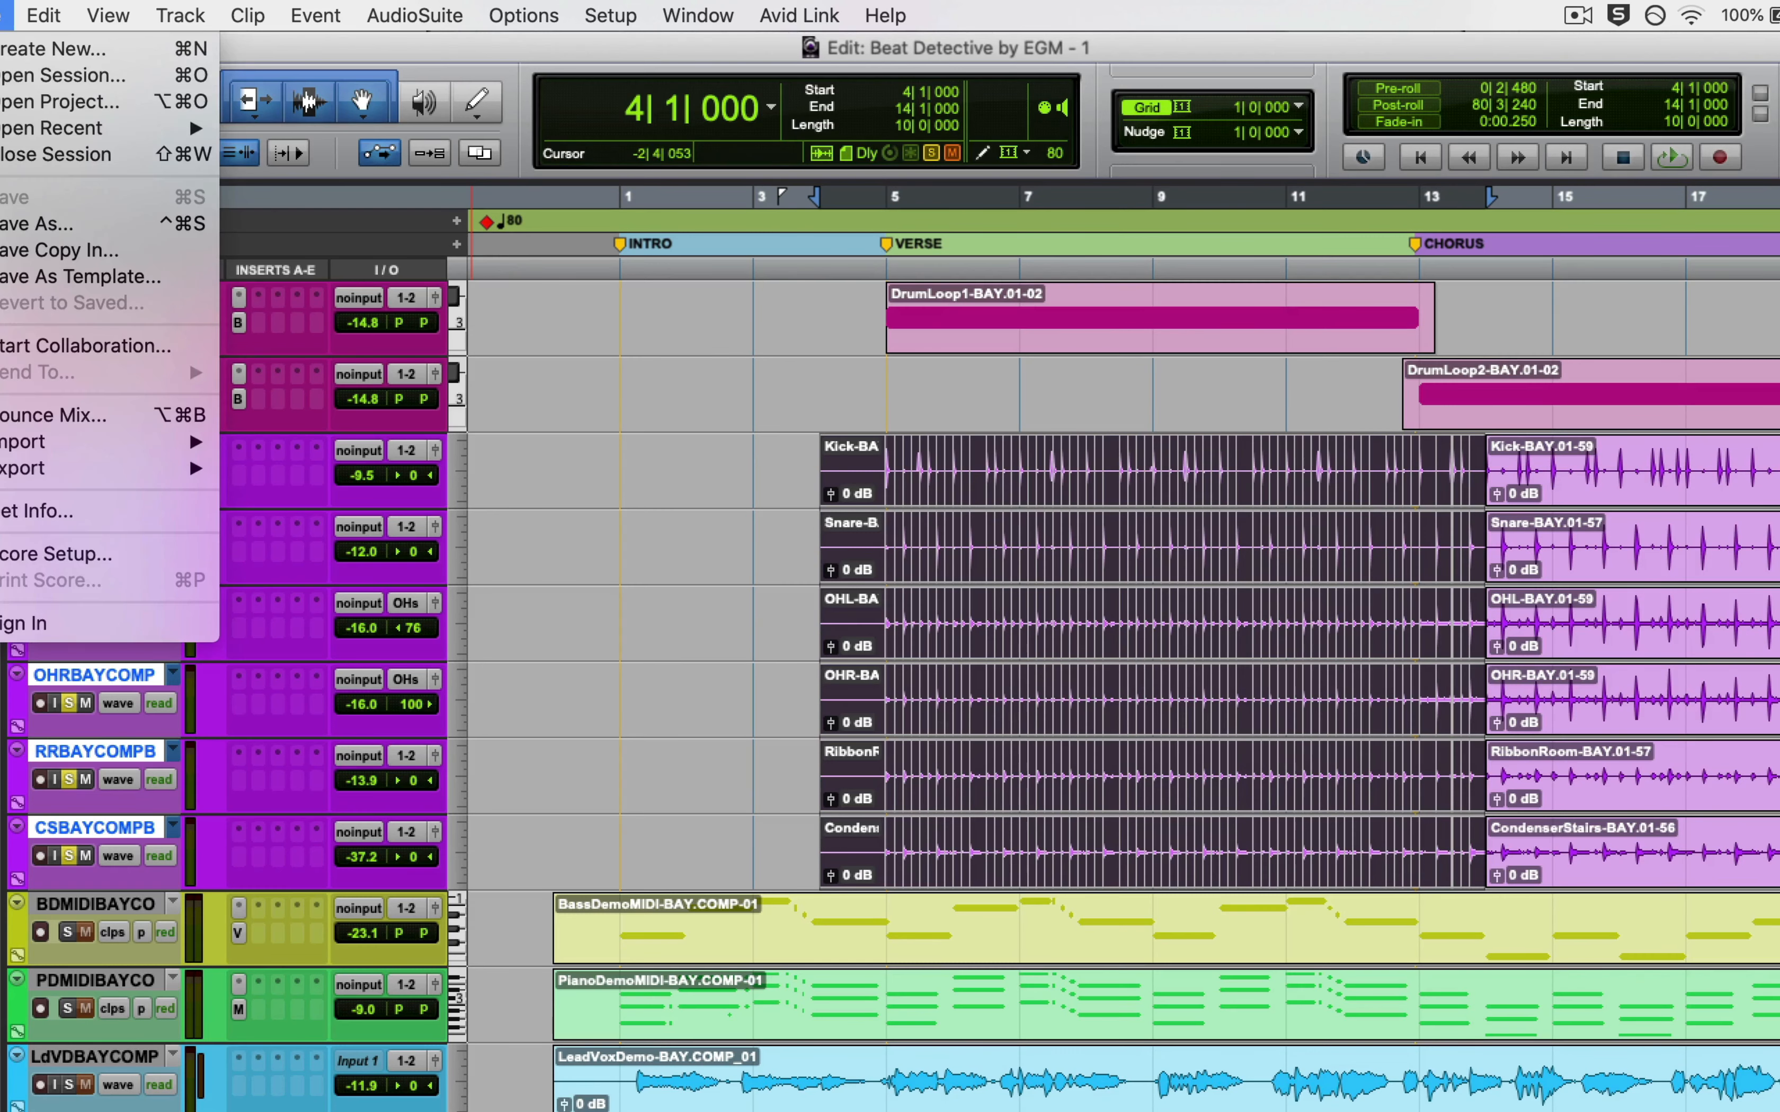
mouse_move(27, 10)
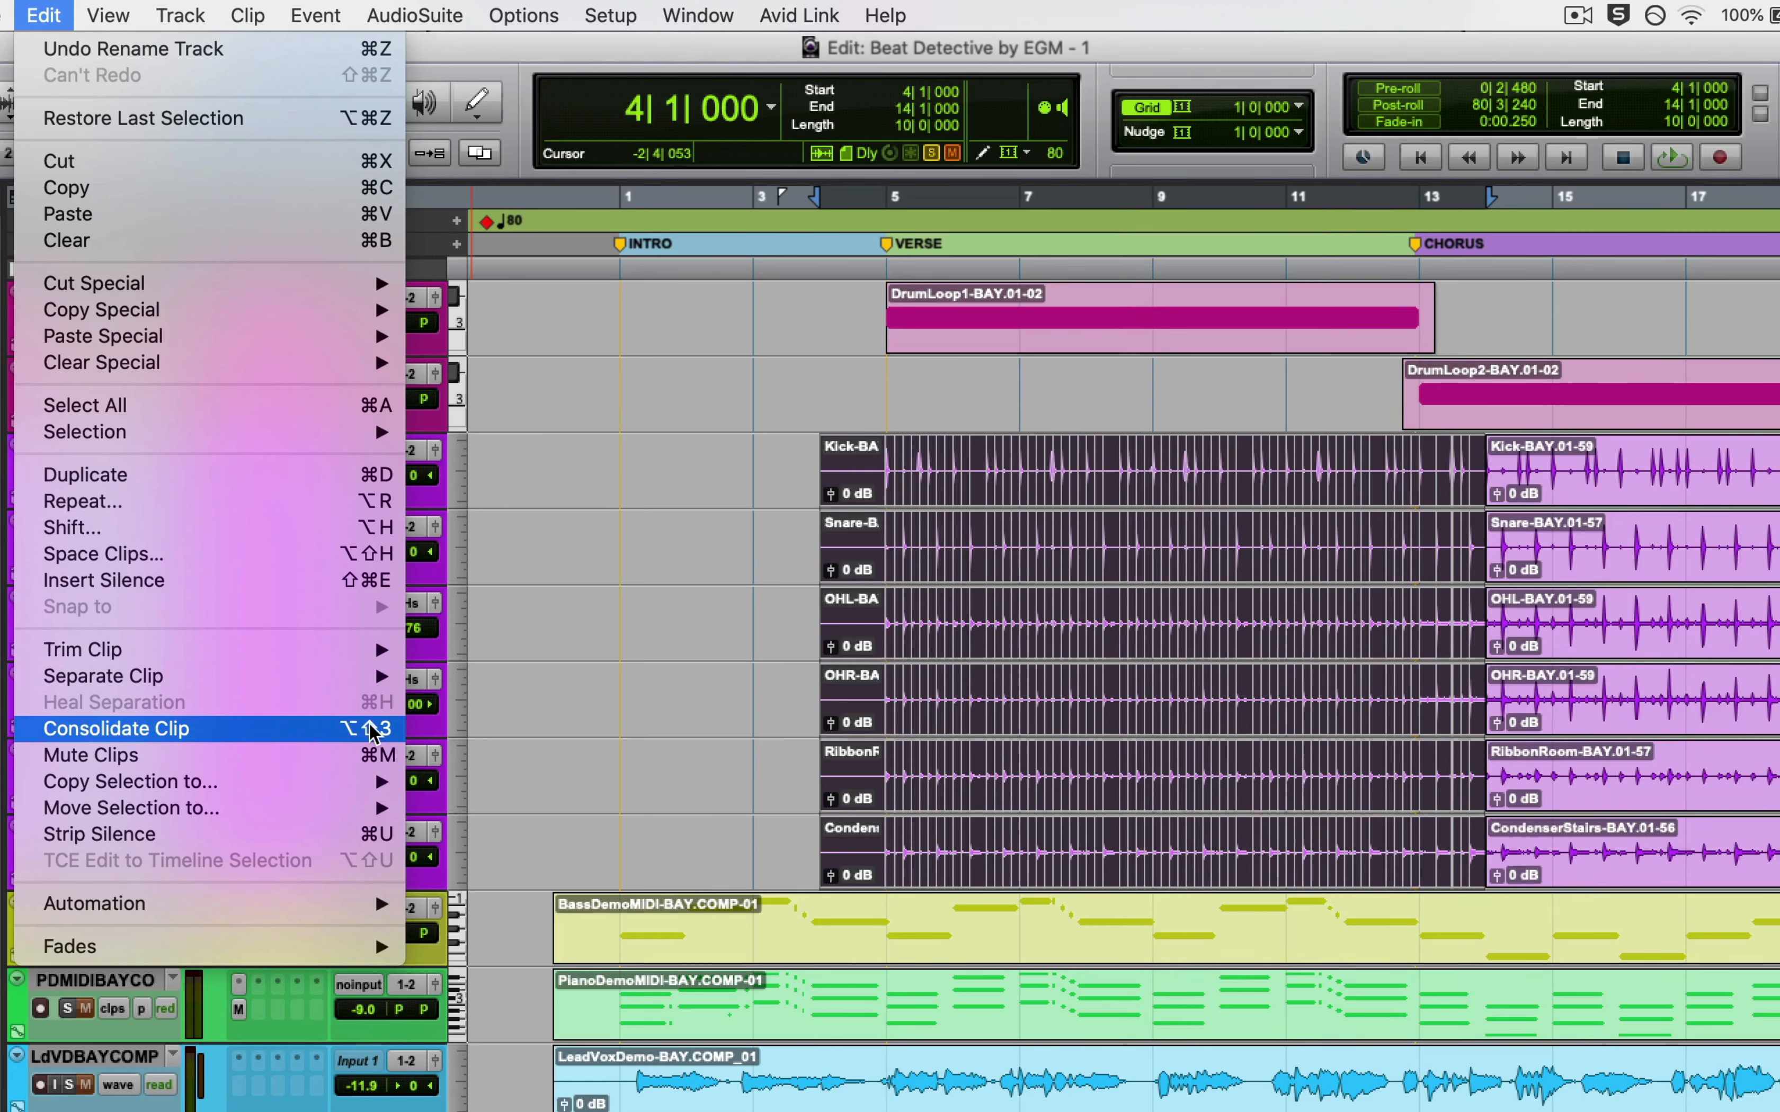
click(116, 728)
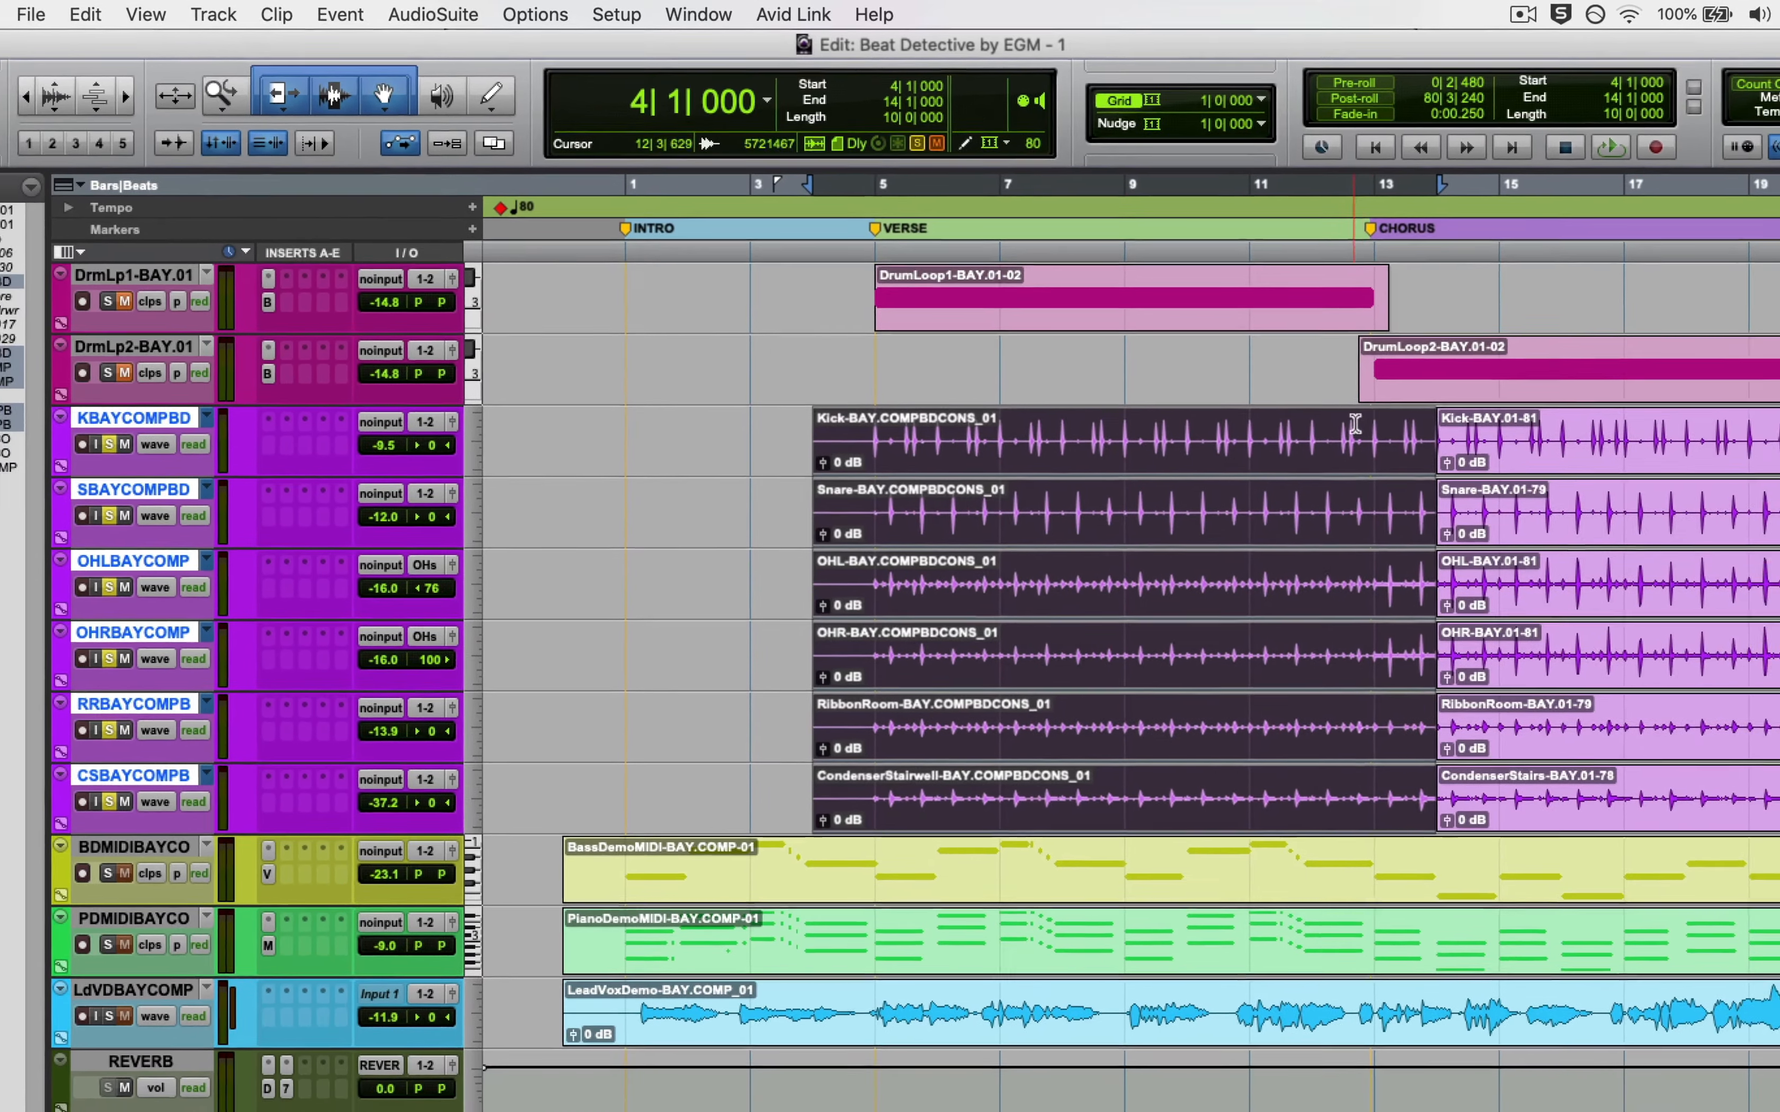
Select the drums from bar 13 to the end and switch the grouped tracks back to the COMPBD playlists
click(1375, 421)
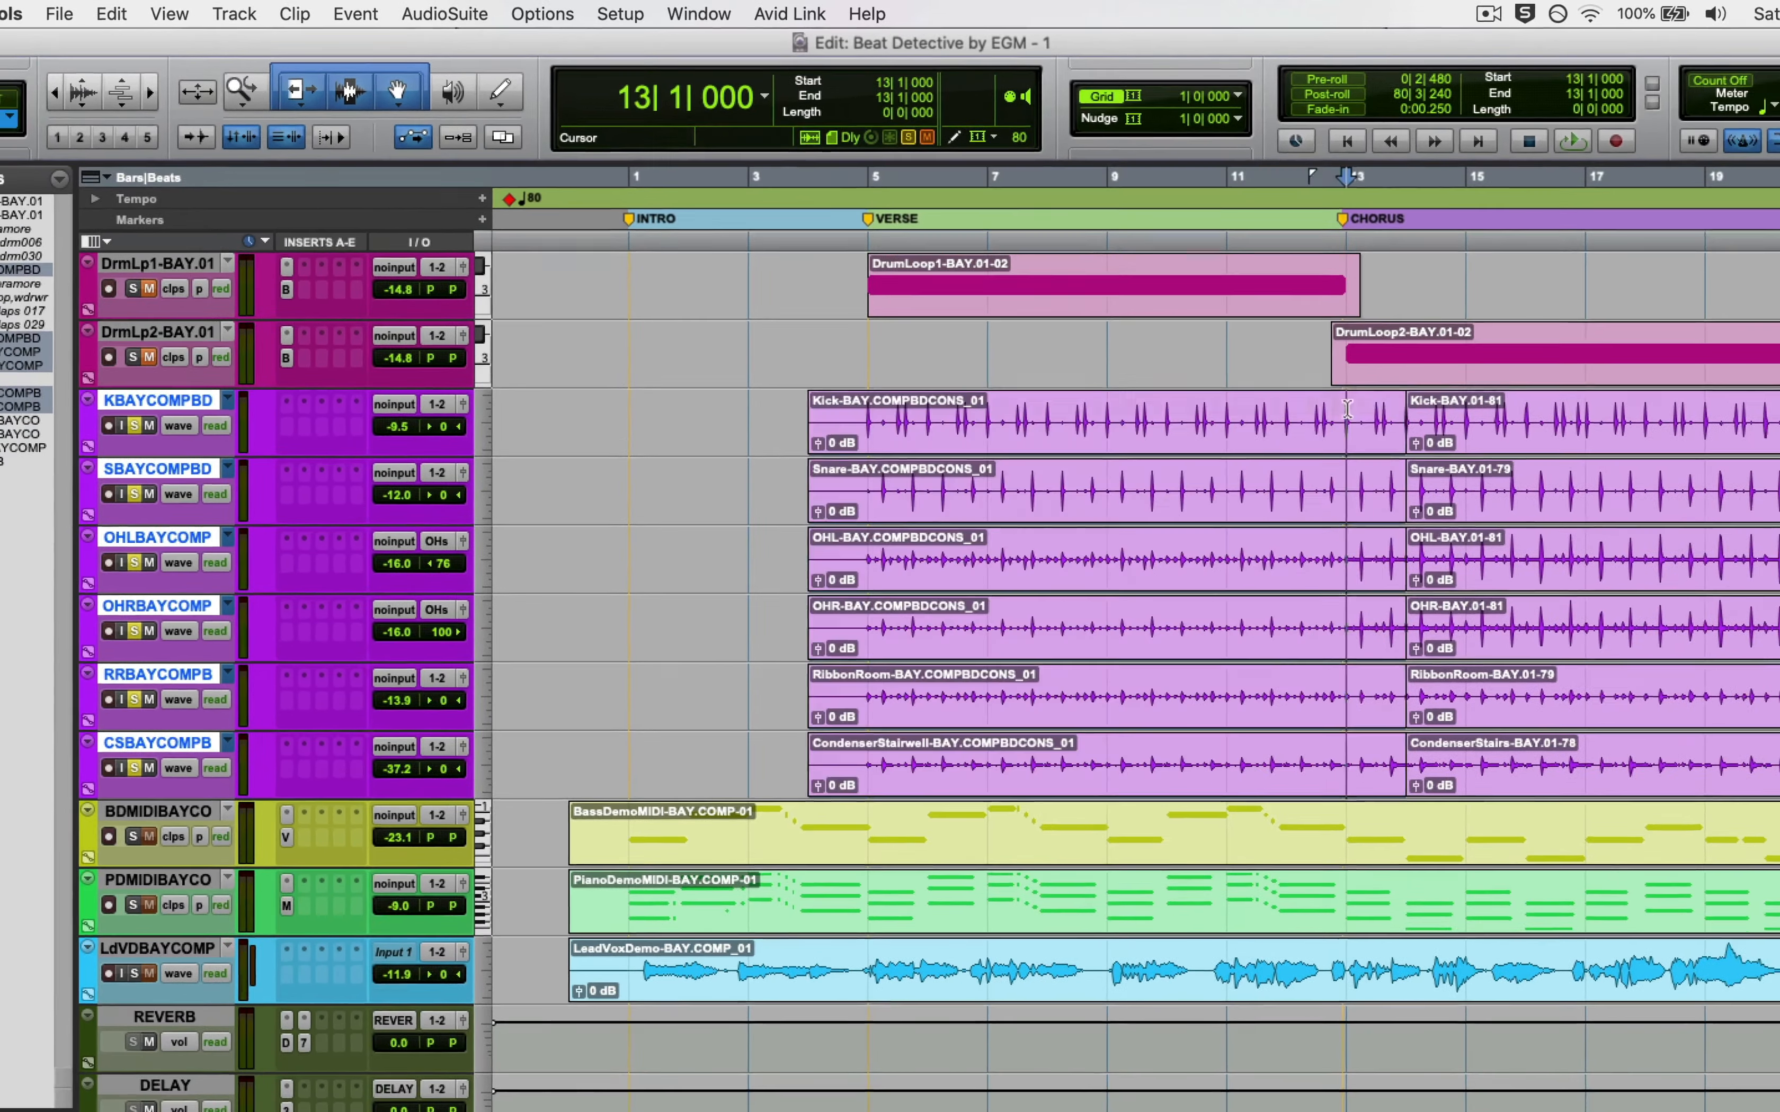
key(alt+shift+Return)
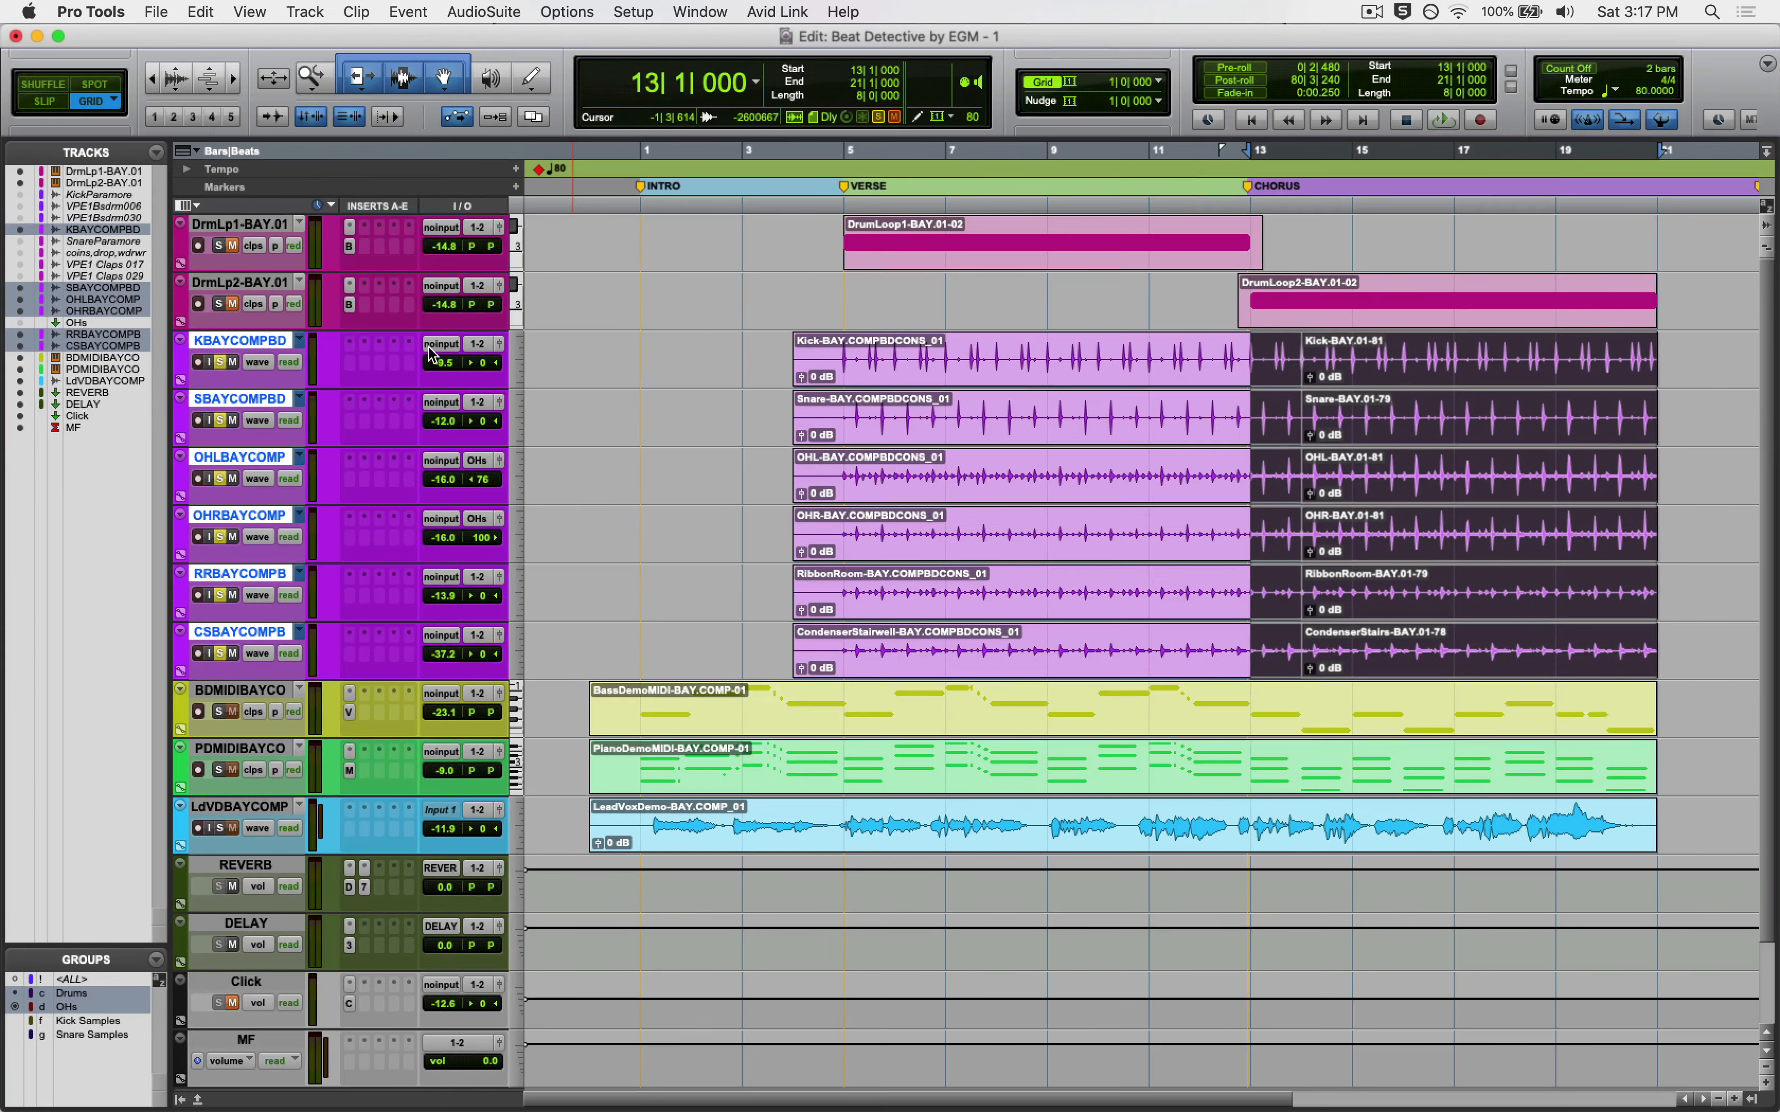
click(299, 341)
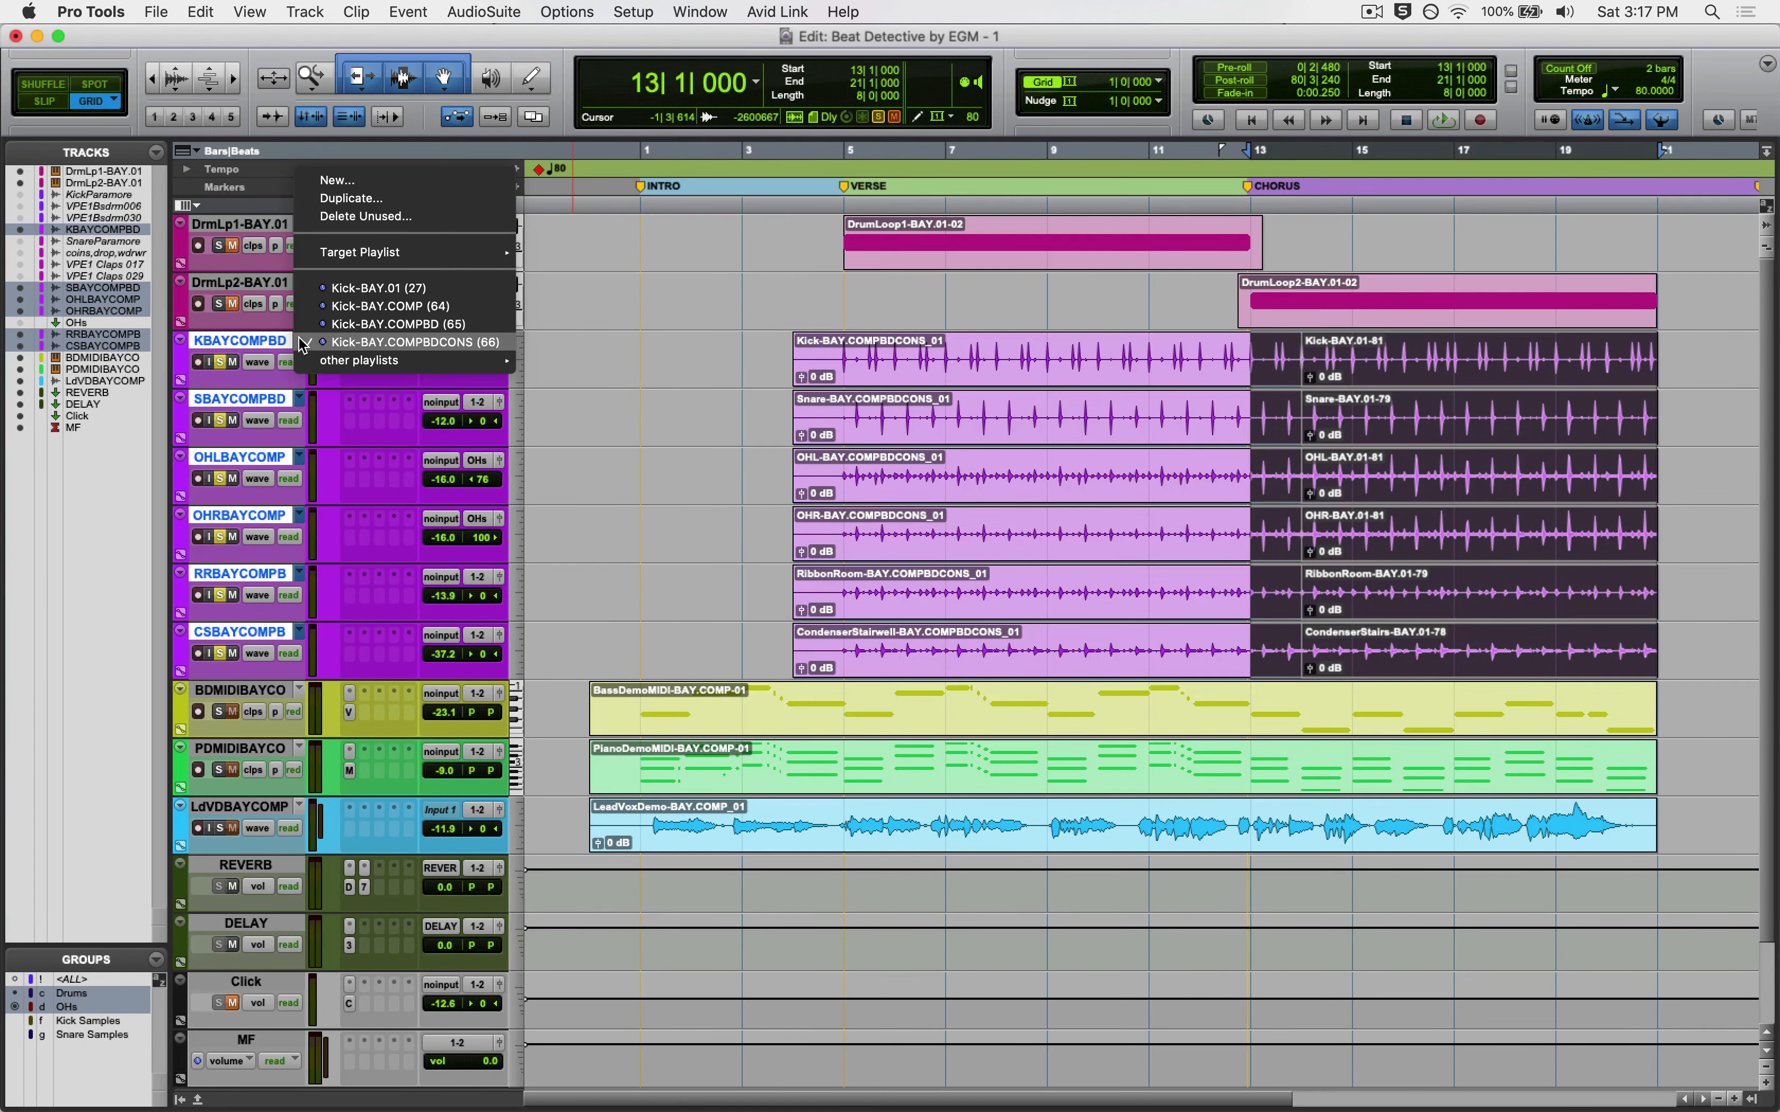
click(329, 325)
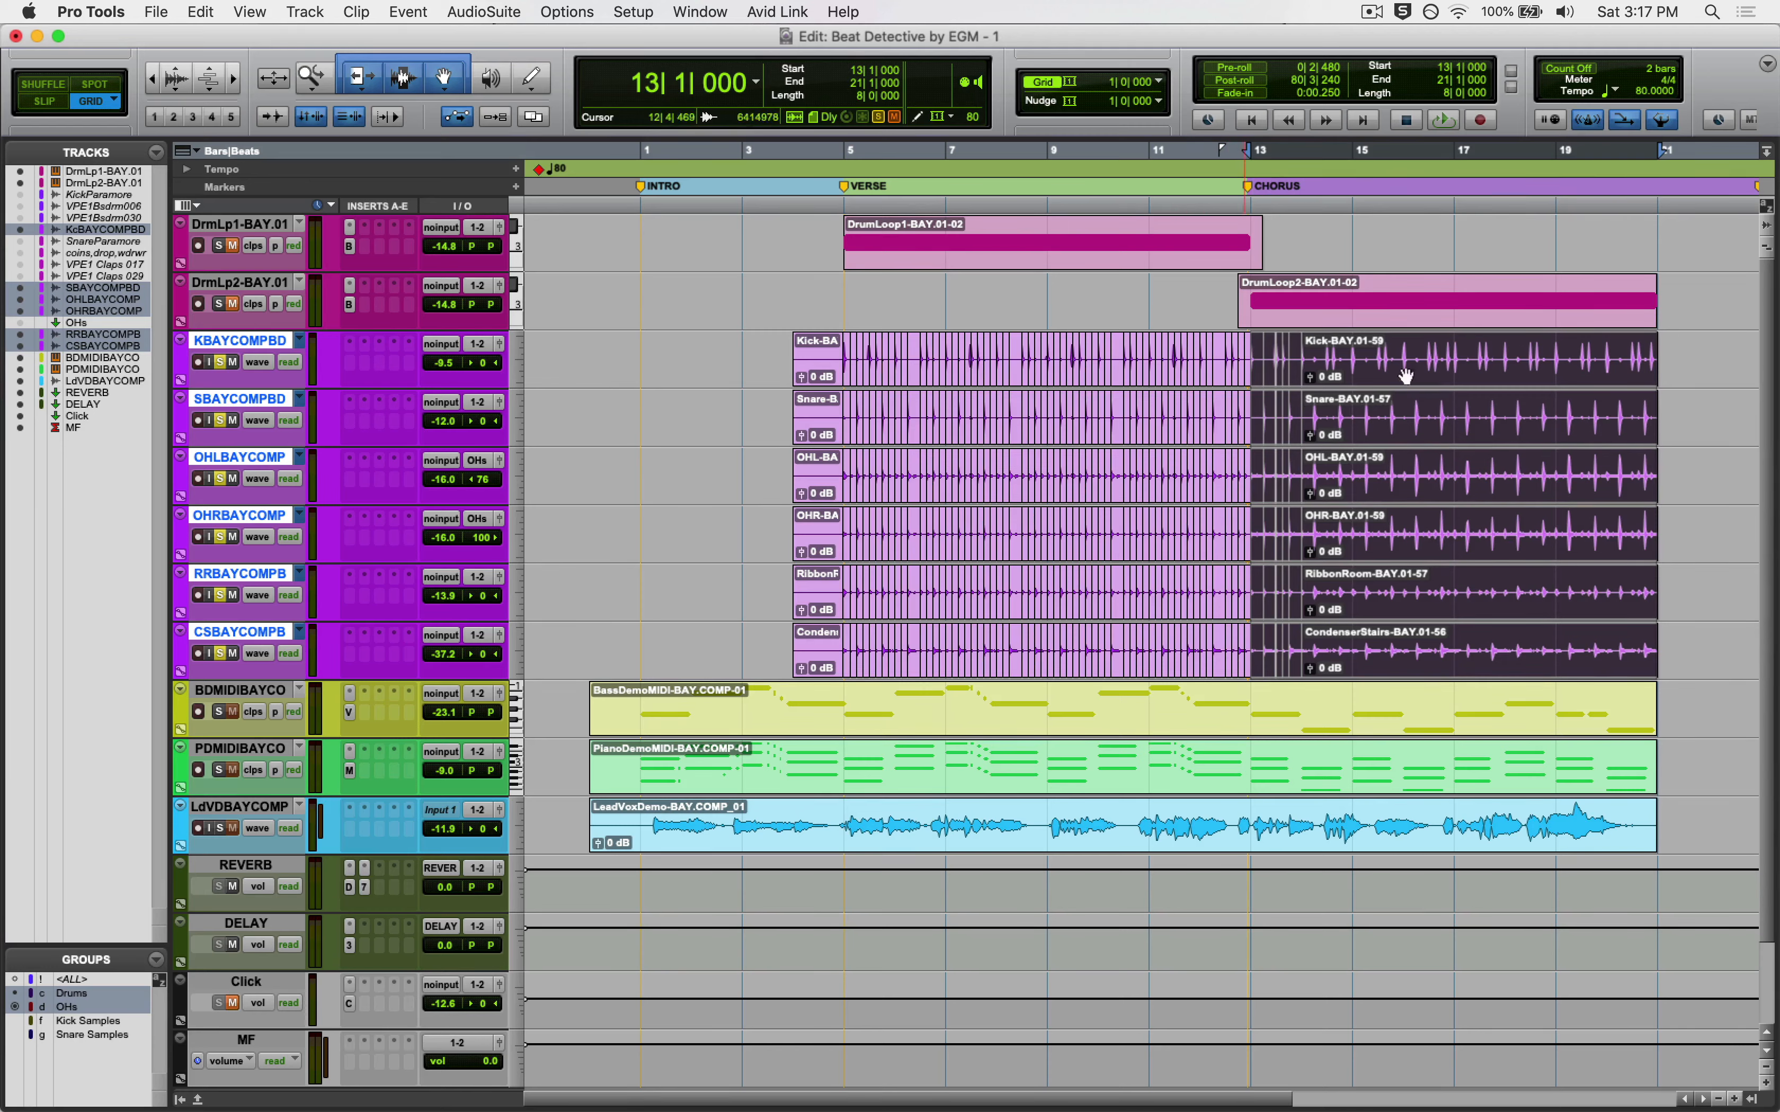
Select bar 13 on the grouped drum tracks and examine the separated clips around it up close
click(1683, 354)
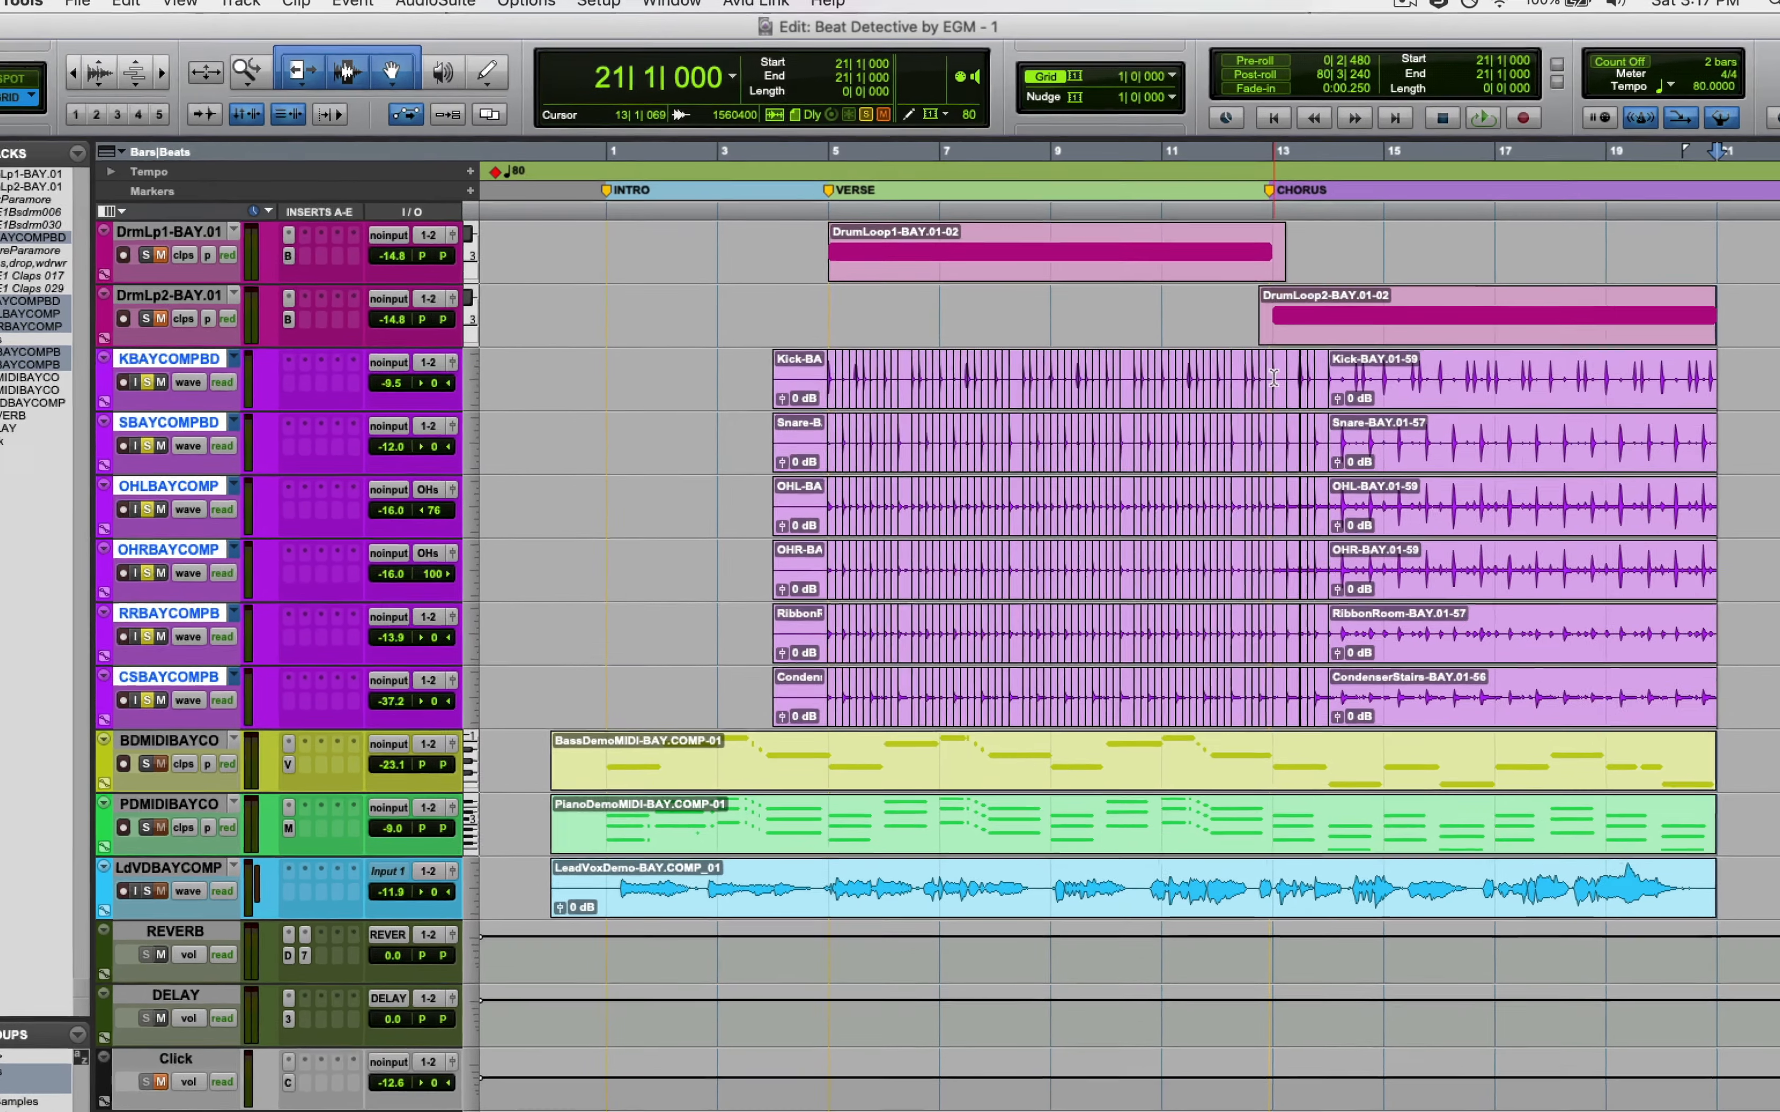
drag(1252, 356, 1305, 355)
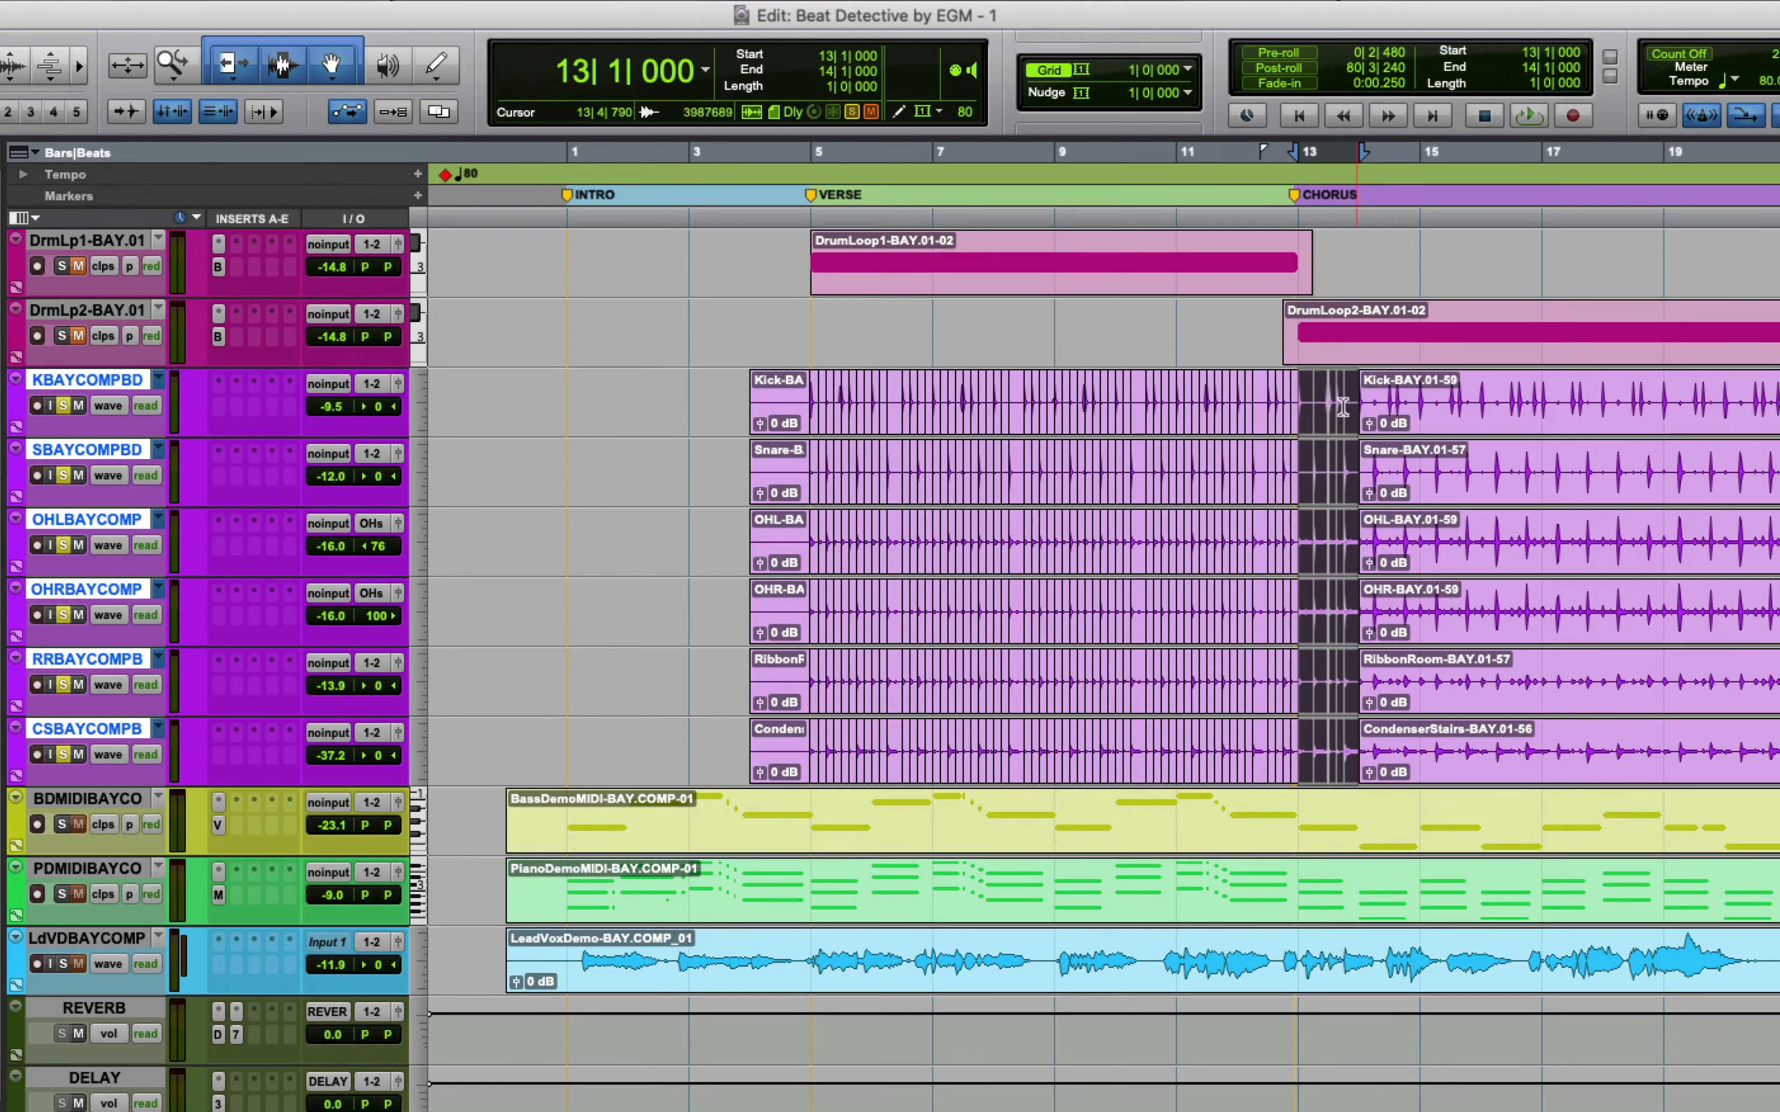
alt+scroll(1371, 418, up, 2)
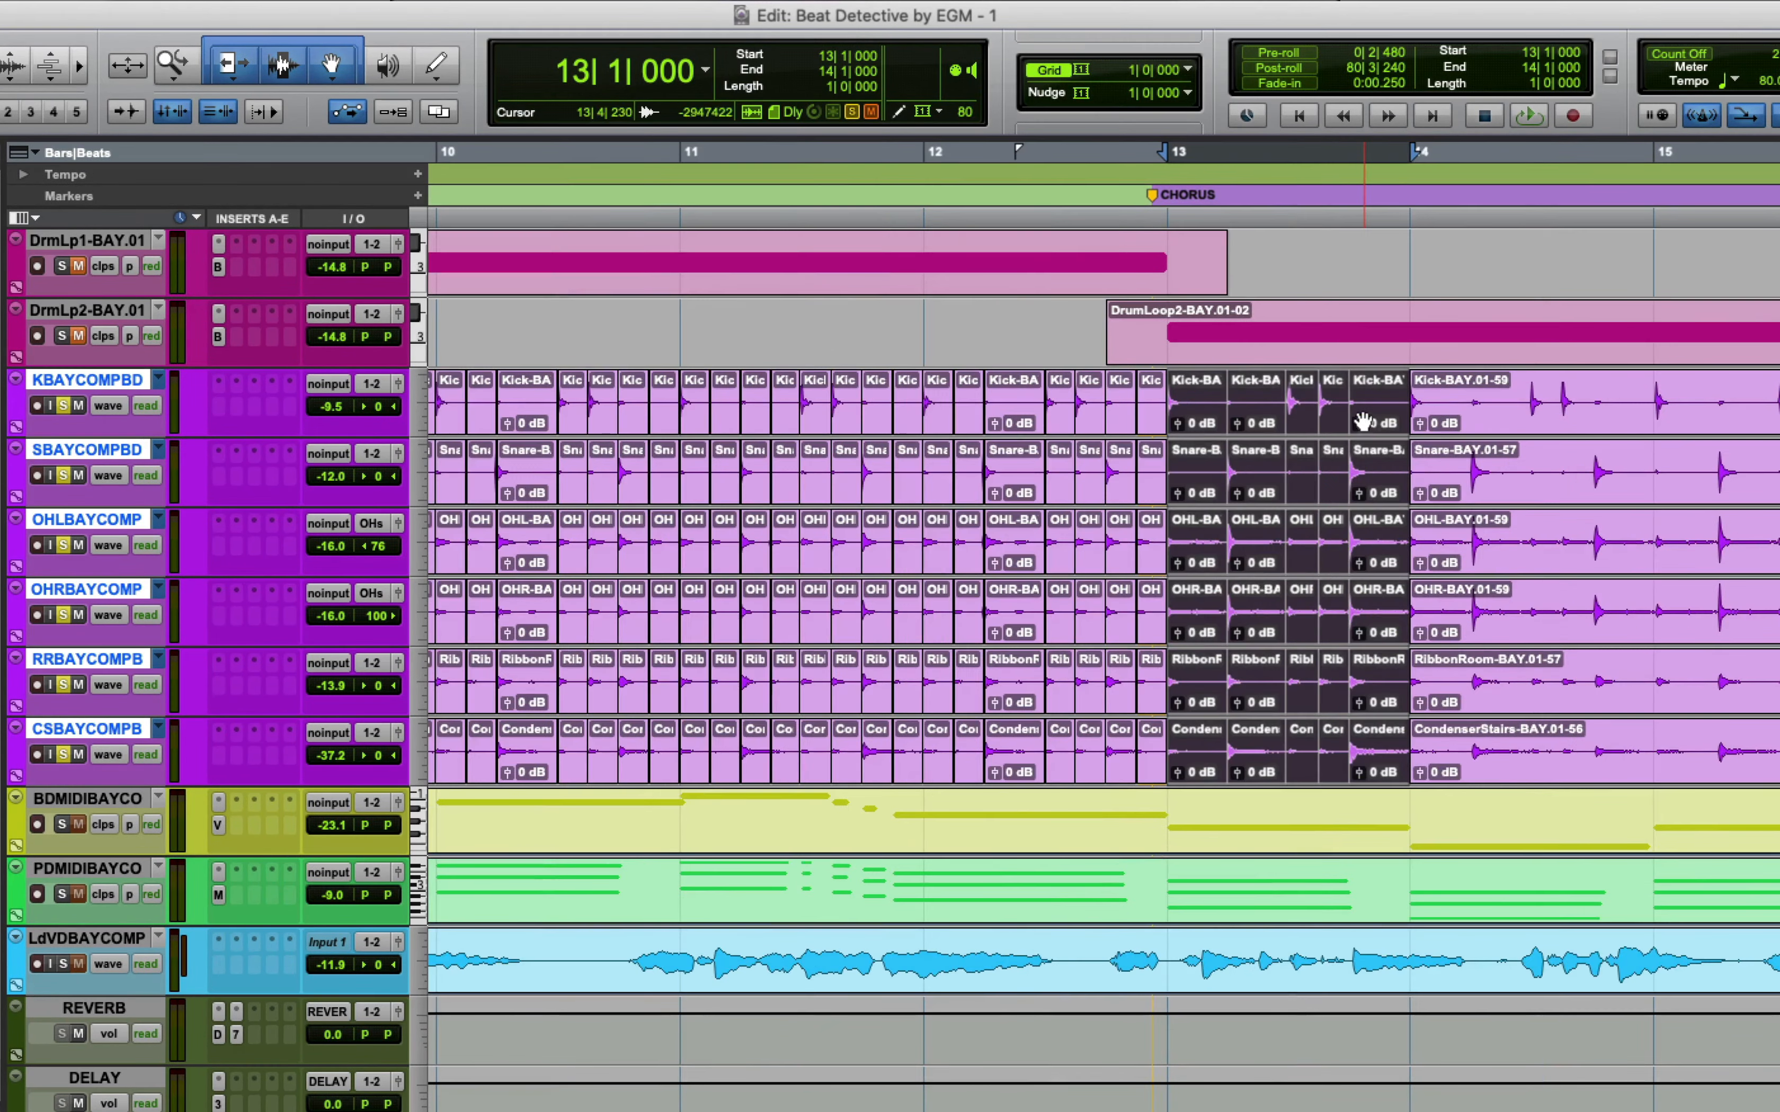
Switch the drum tracks to the COMP playlists and copy their audio from bar 12 to bar 22
click(151, 382)
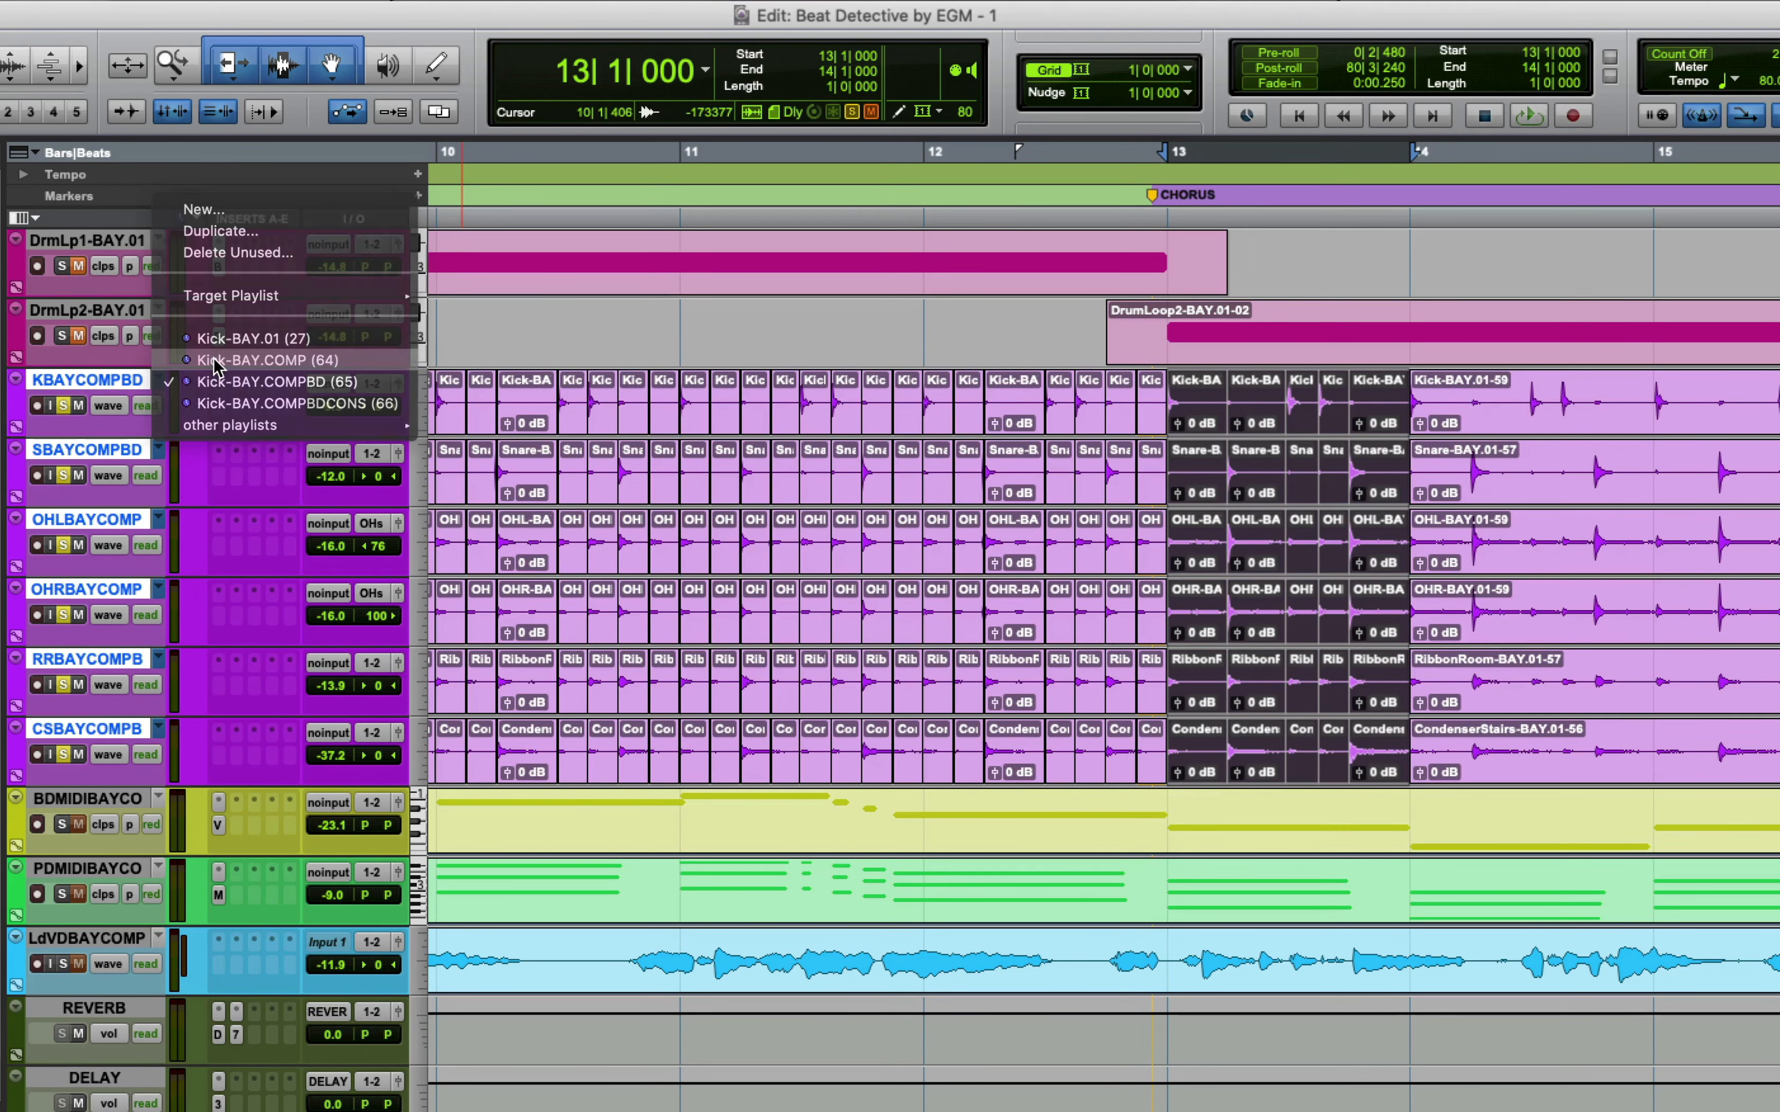
click(214, 360)
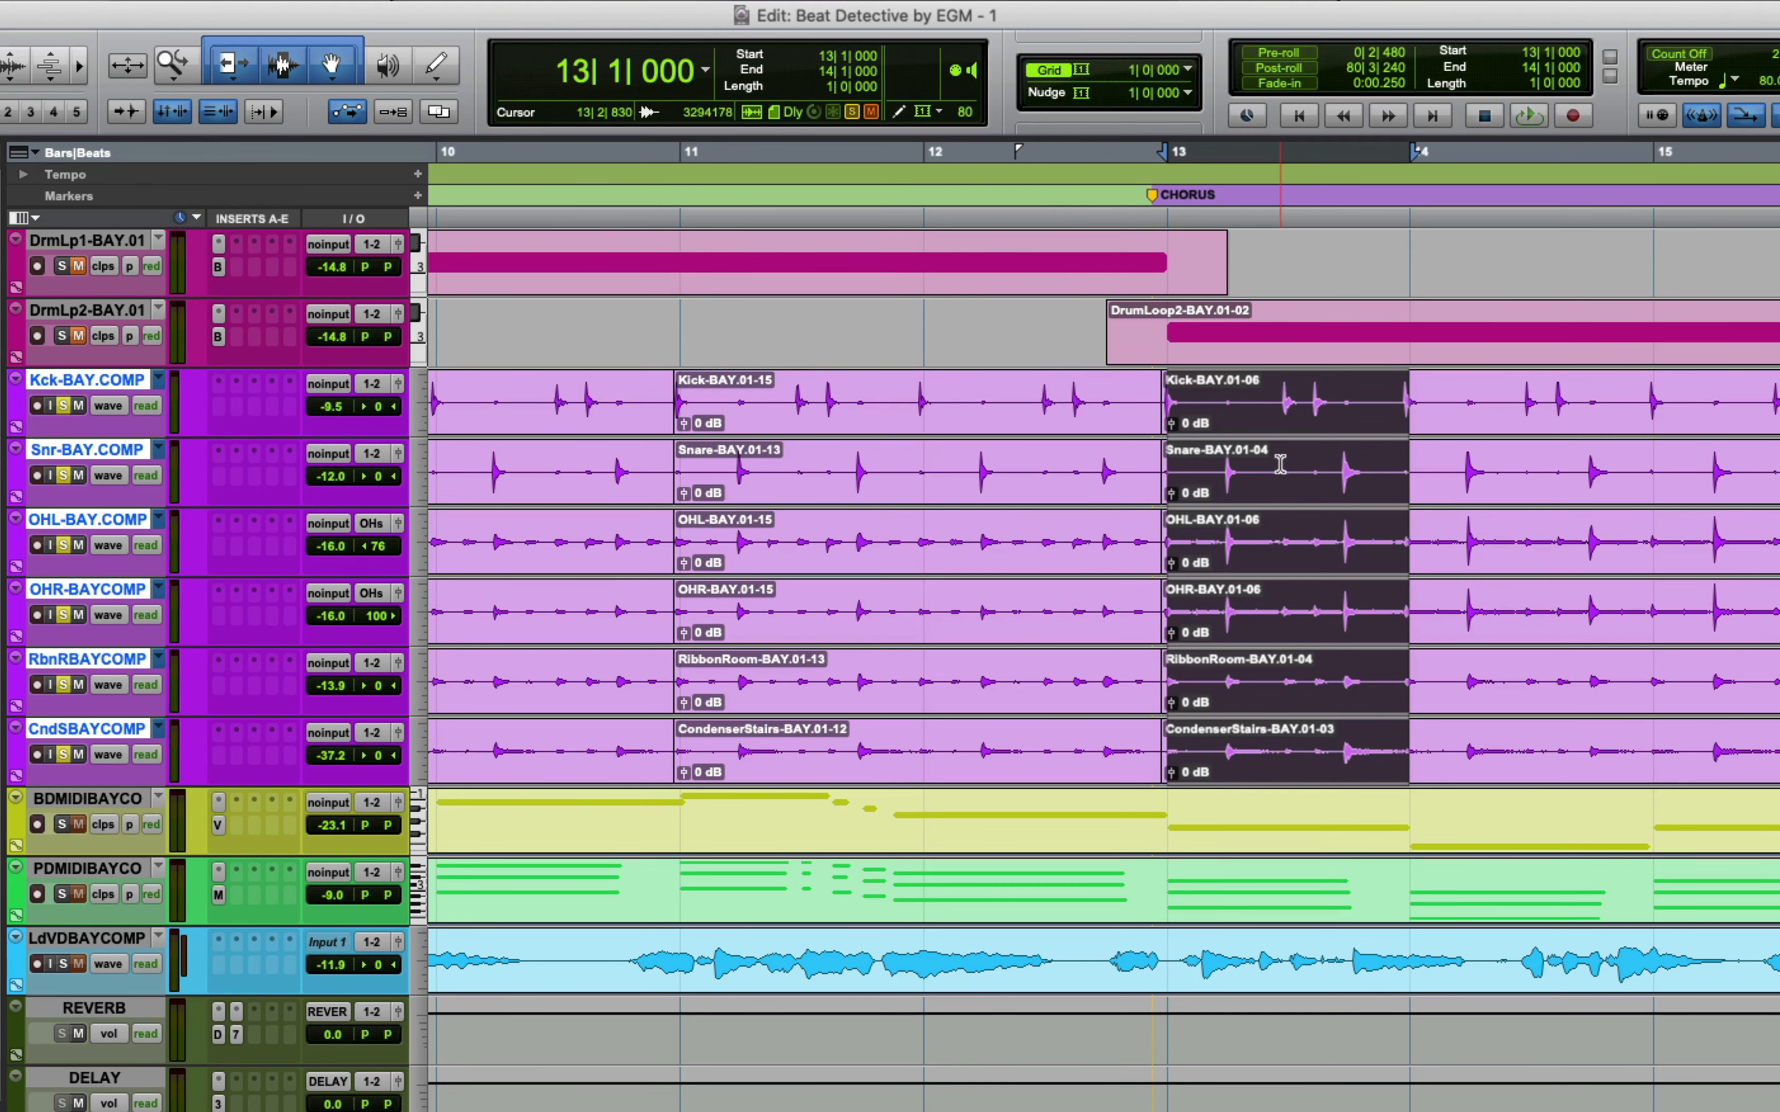
click(919, 397)
key(r)
key(r)
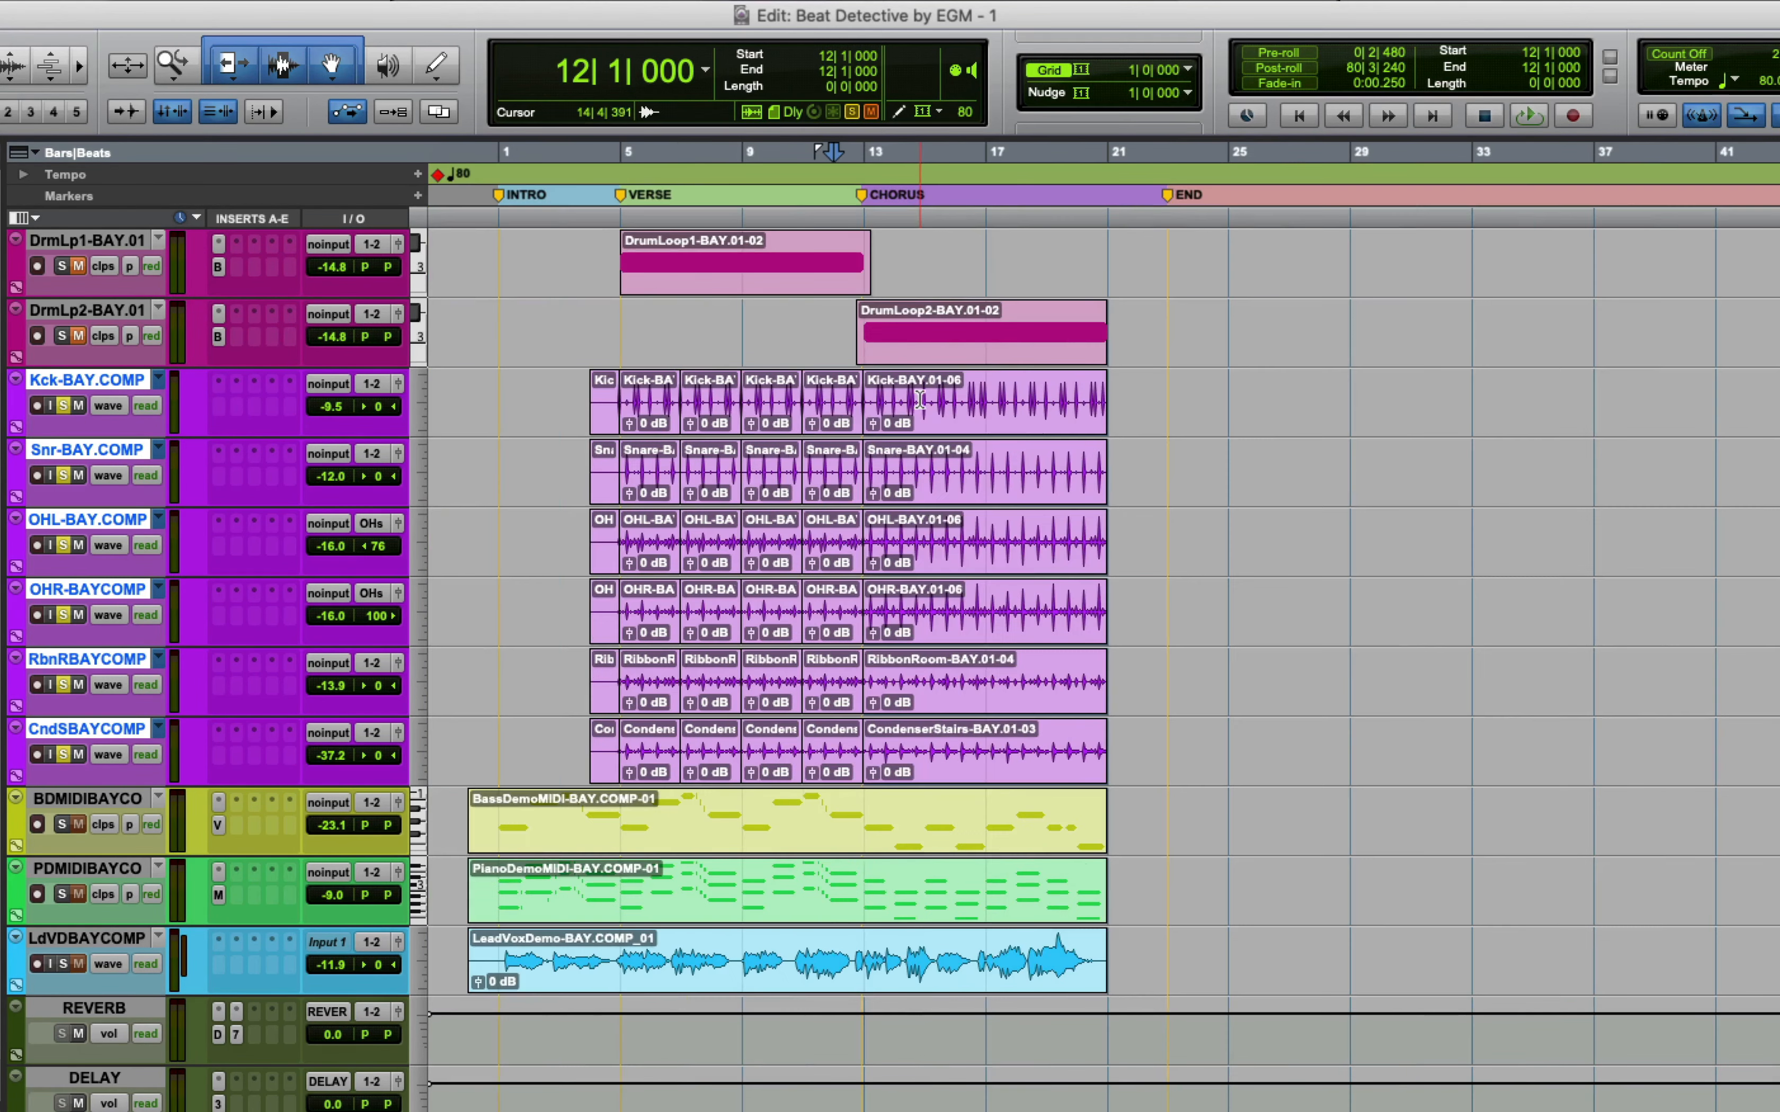
drag(982, 397, 1137, 394)
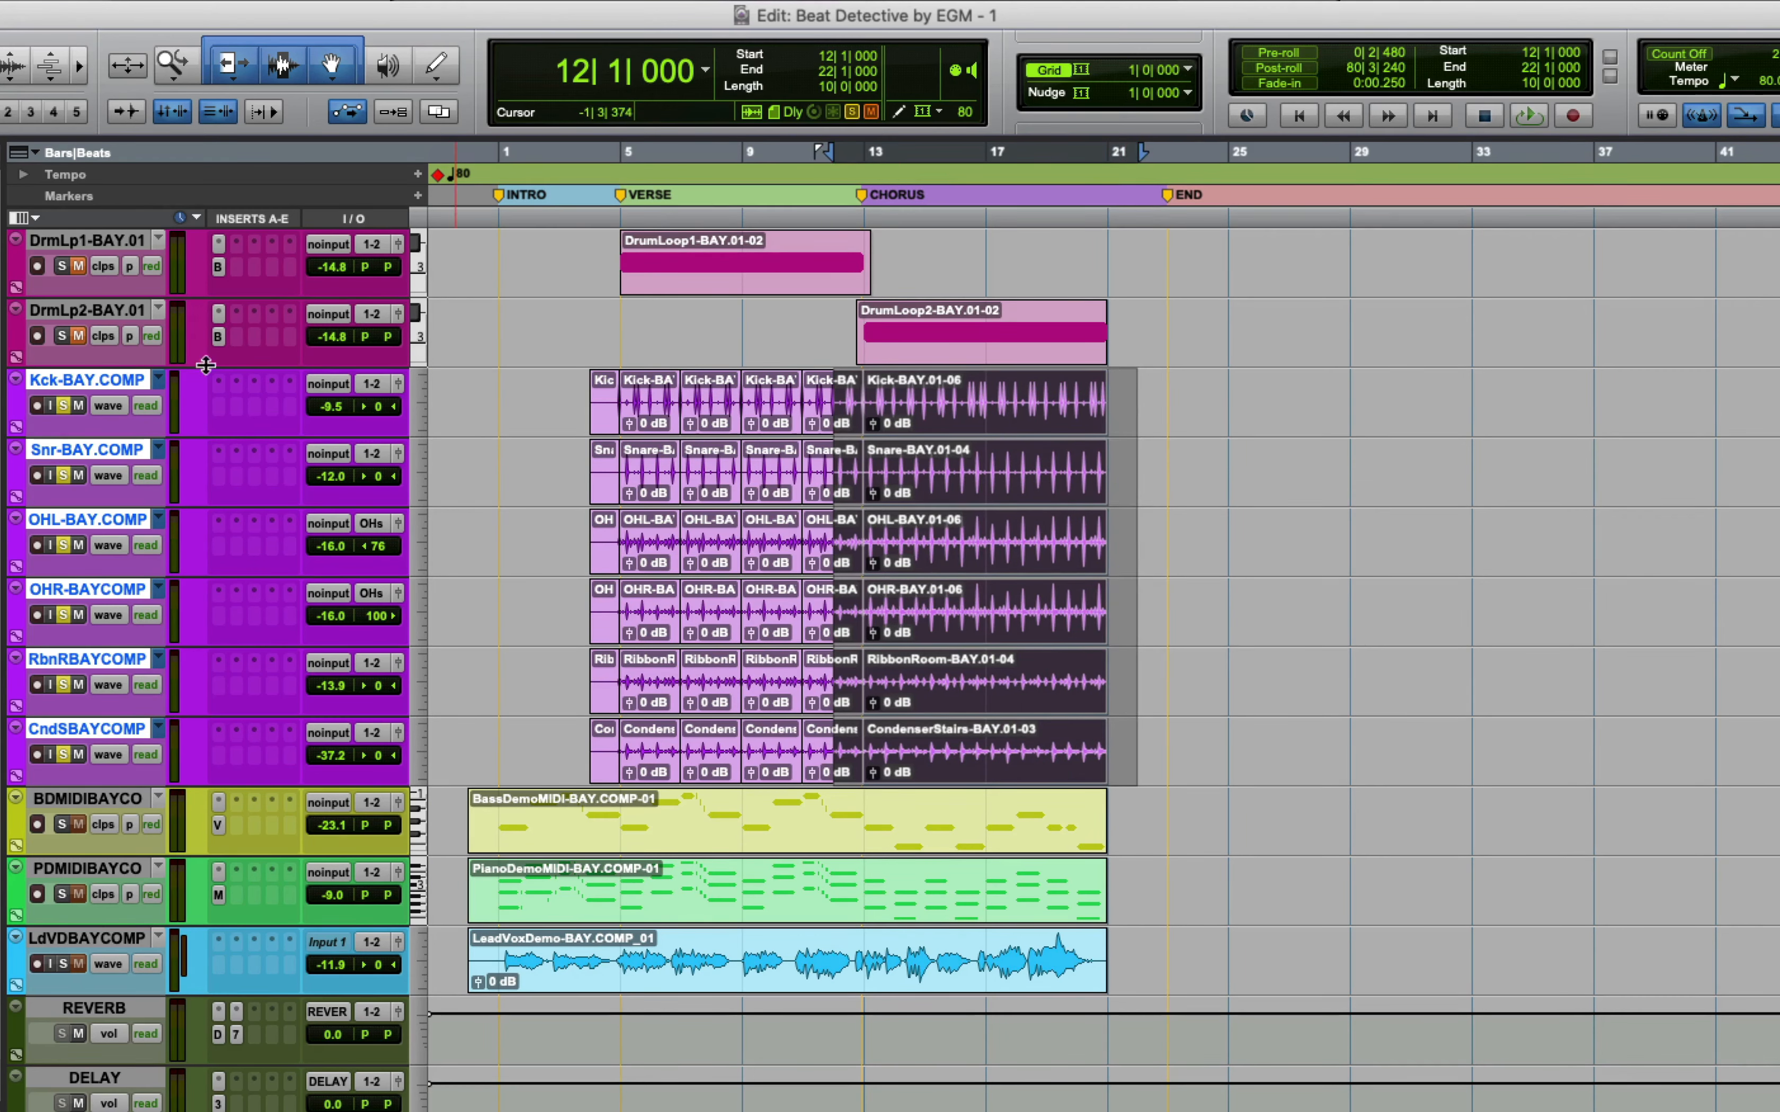
click(159, 384)
click(119, 375)
click(40, 1)
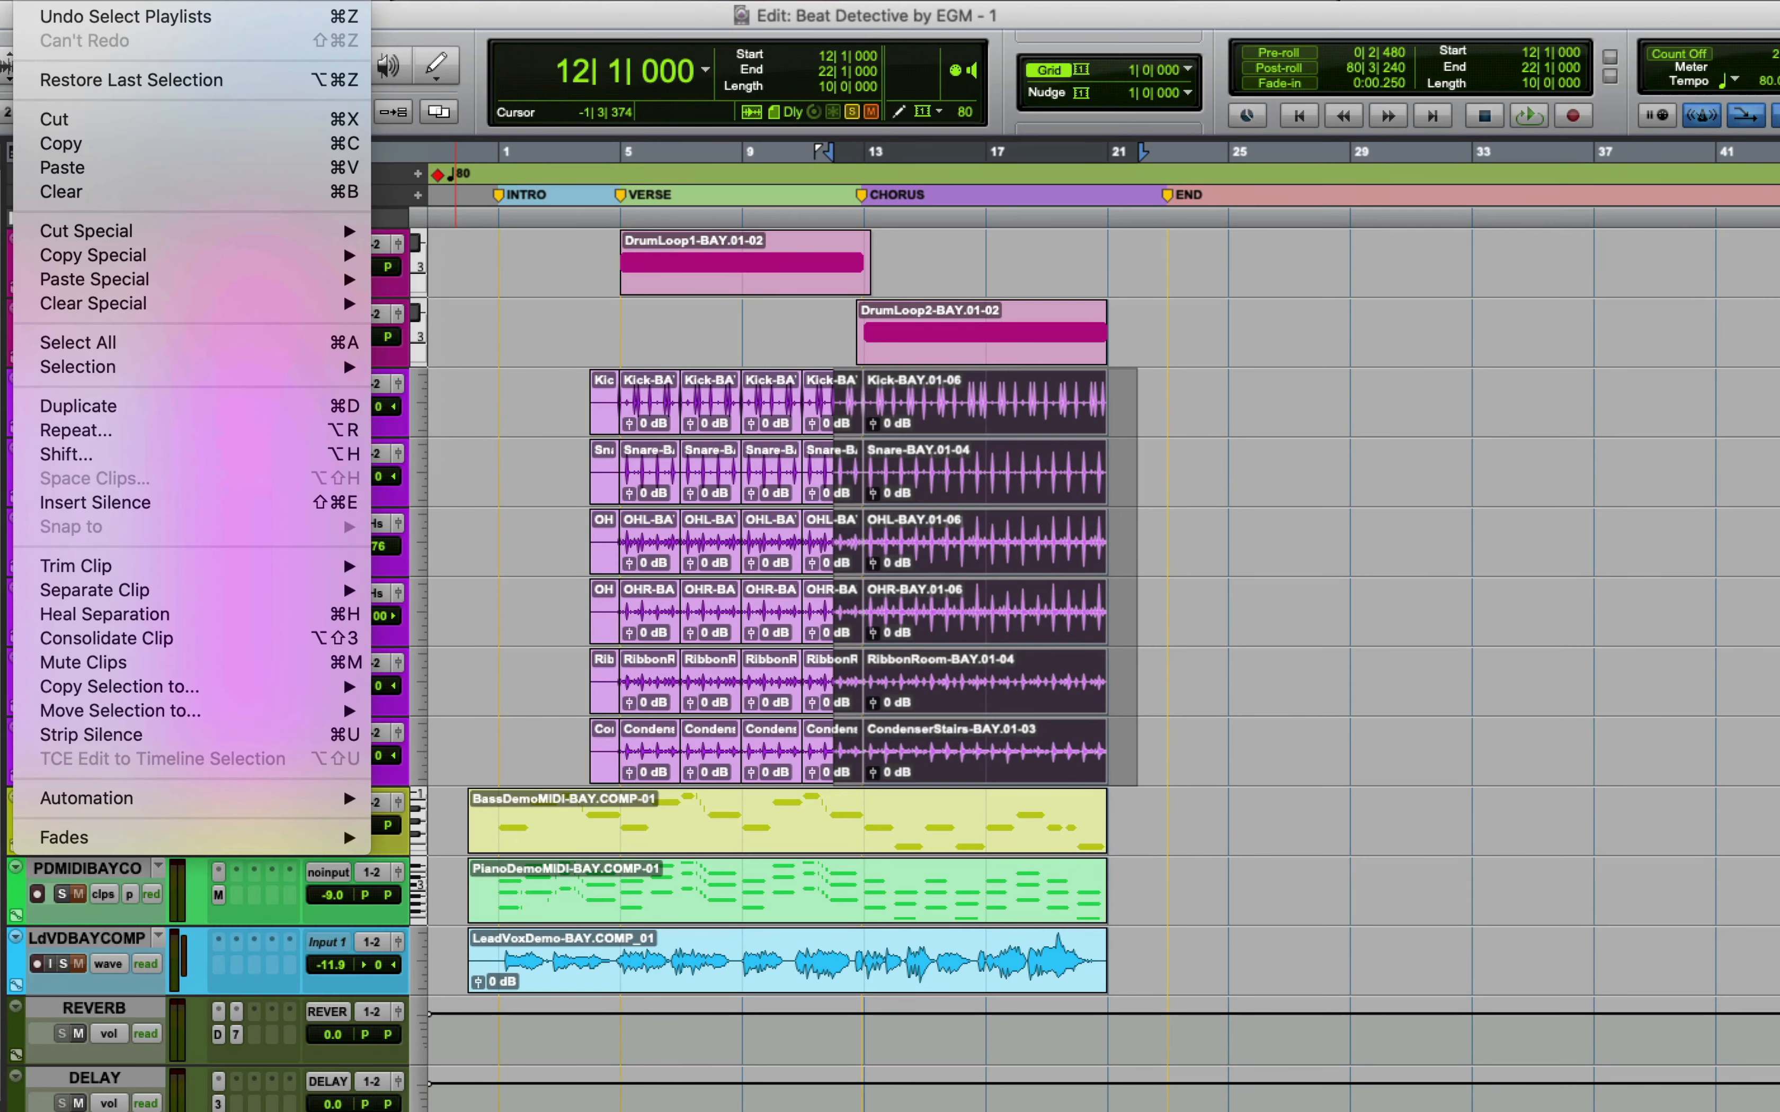
click(60, 142)
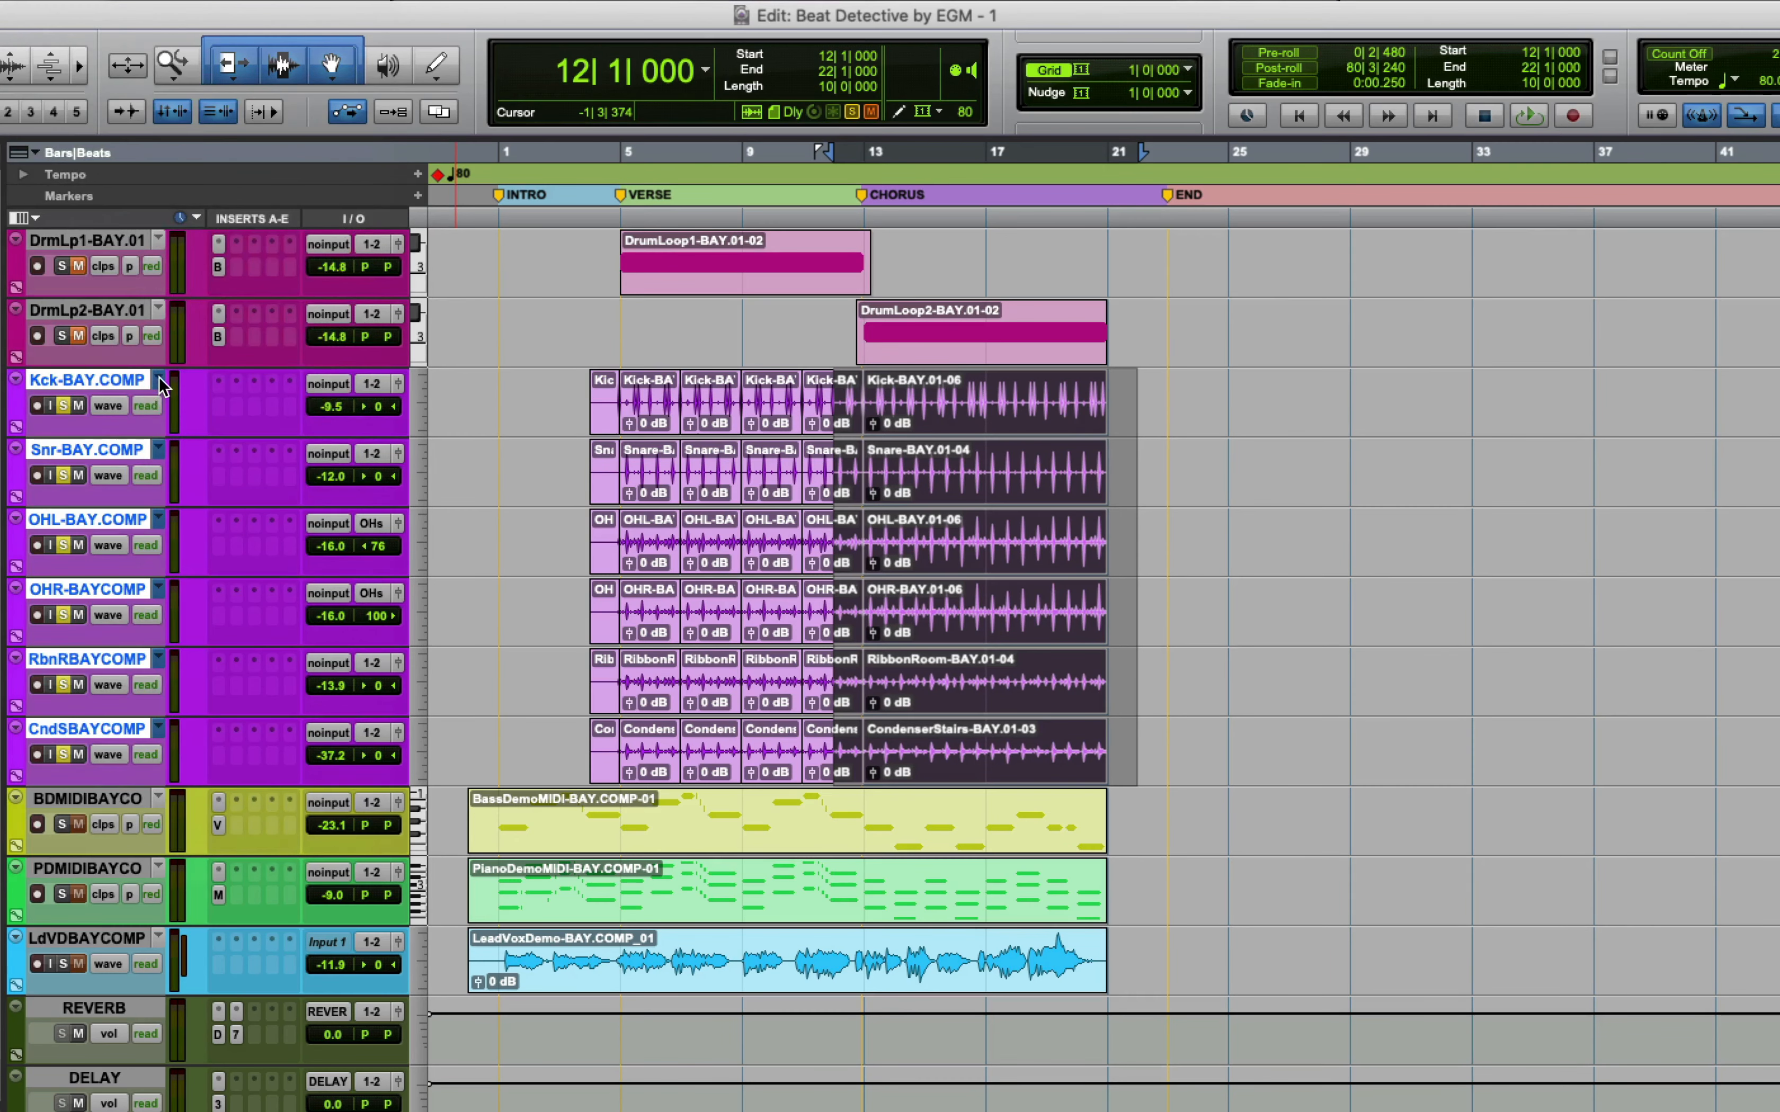
Switch the drum tracks to the COMPBD playlists and paste the copied audio at bar 12
click(159, 380)
click(174, 409)
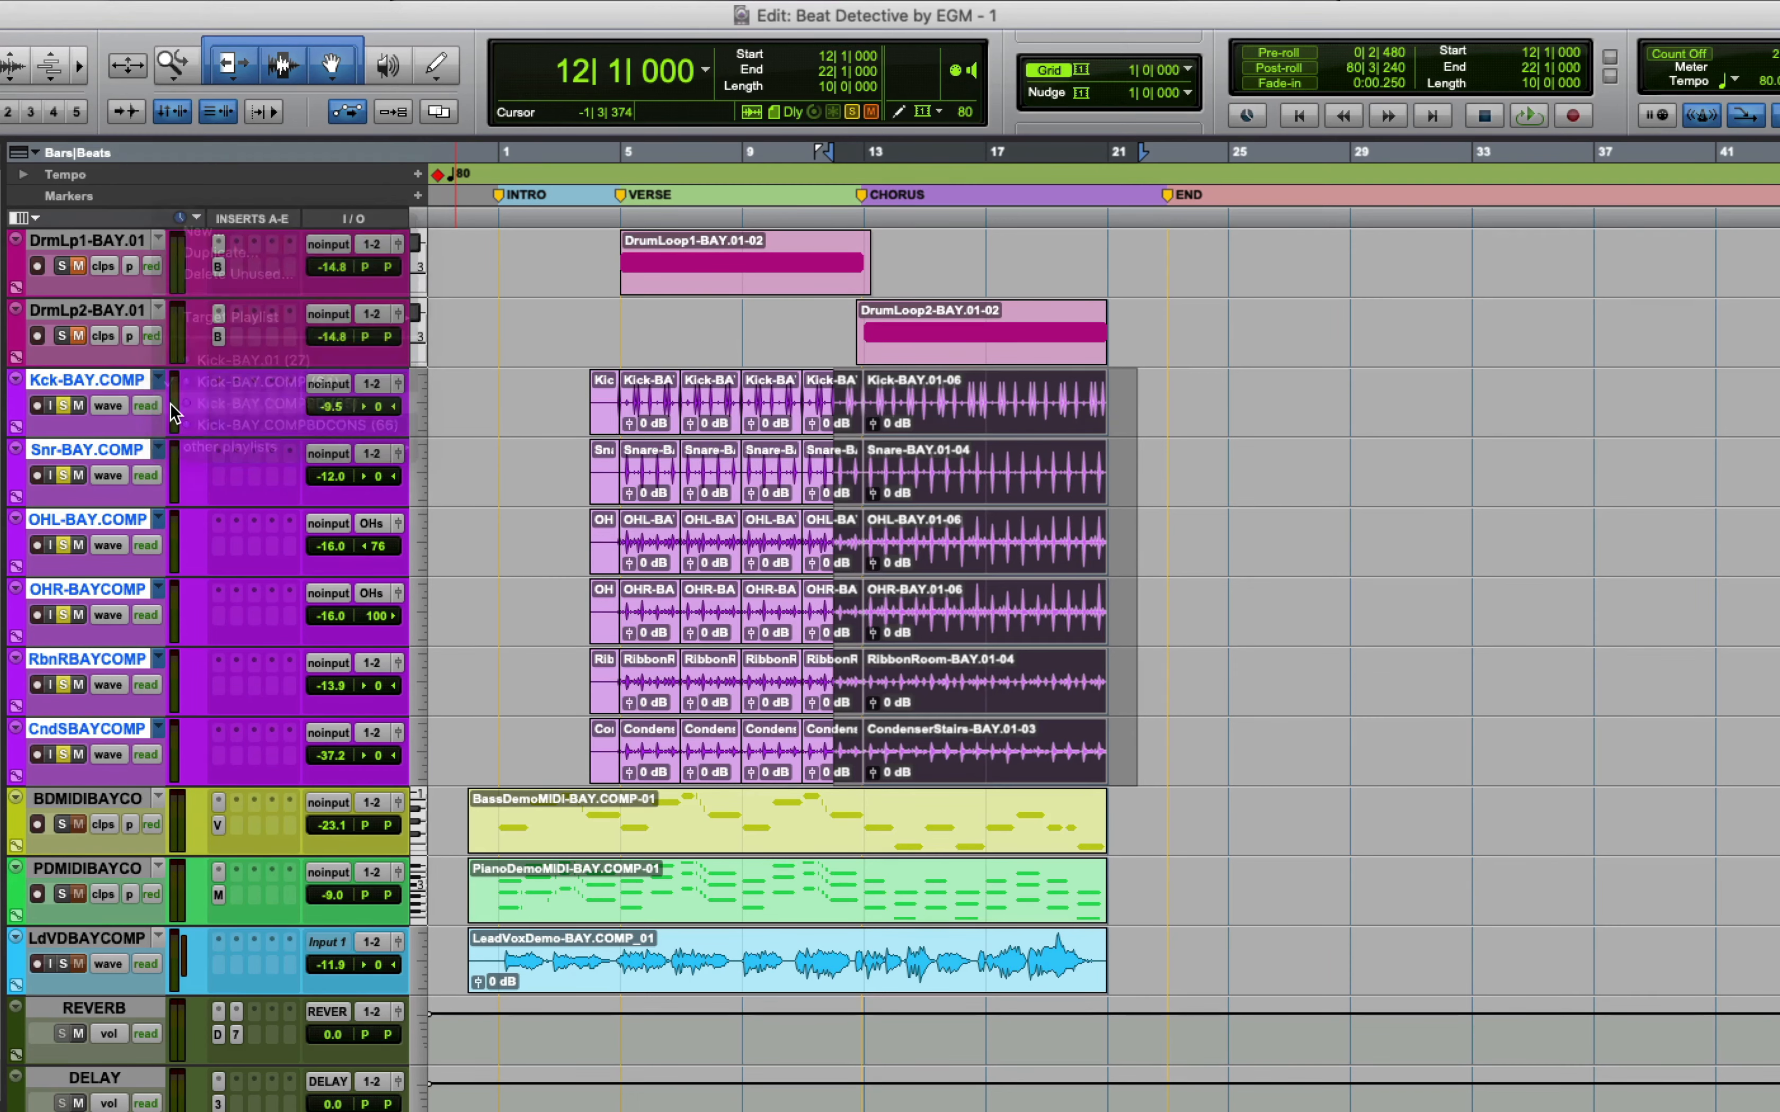
click(41, 0)
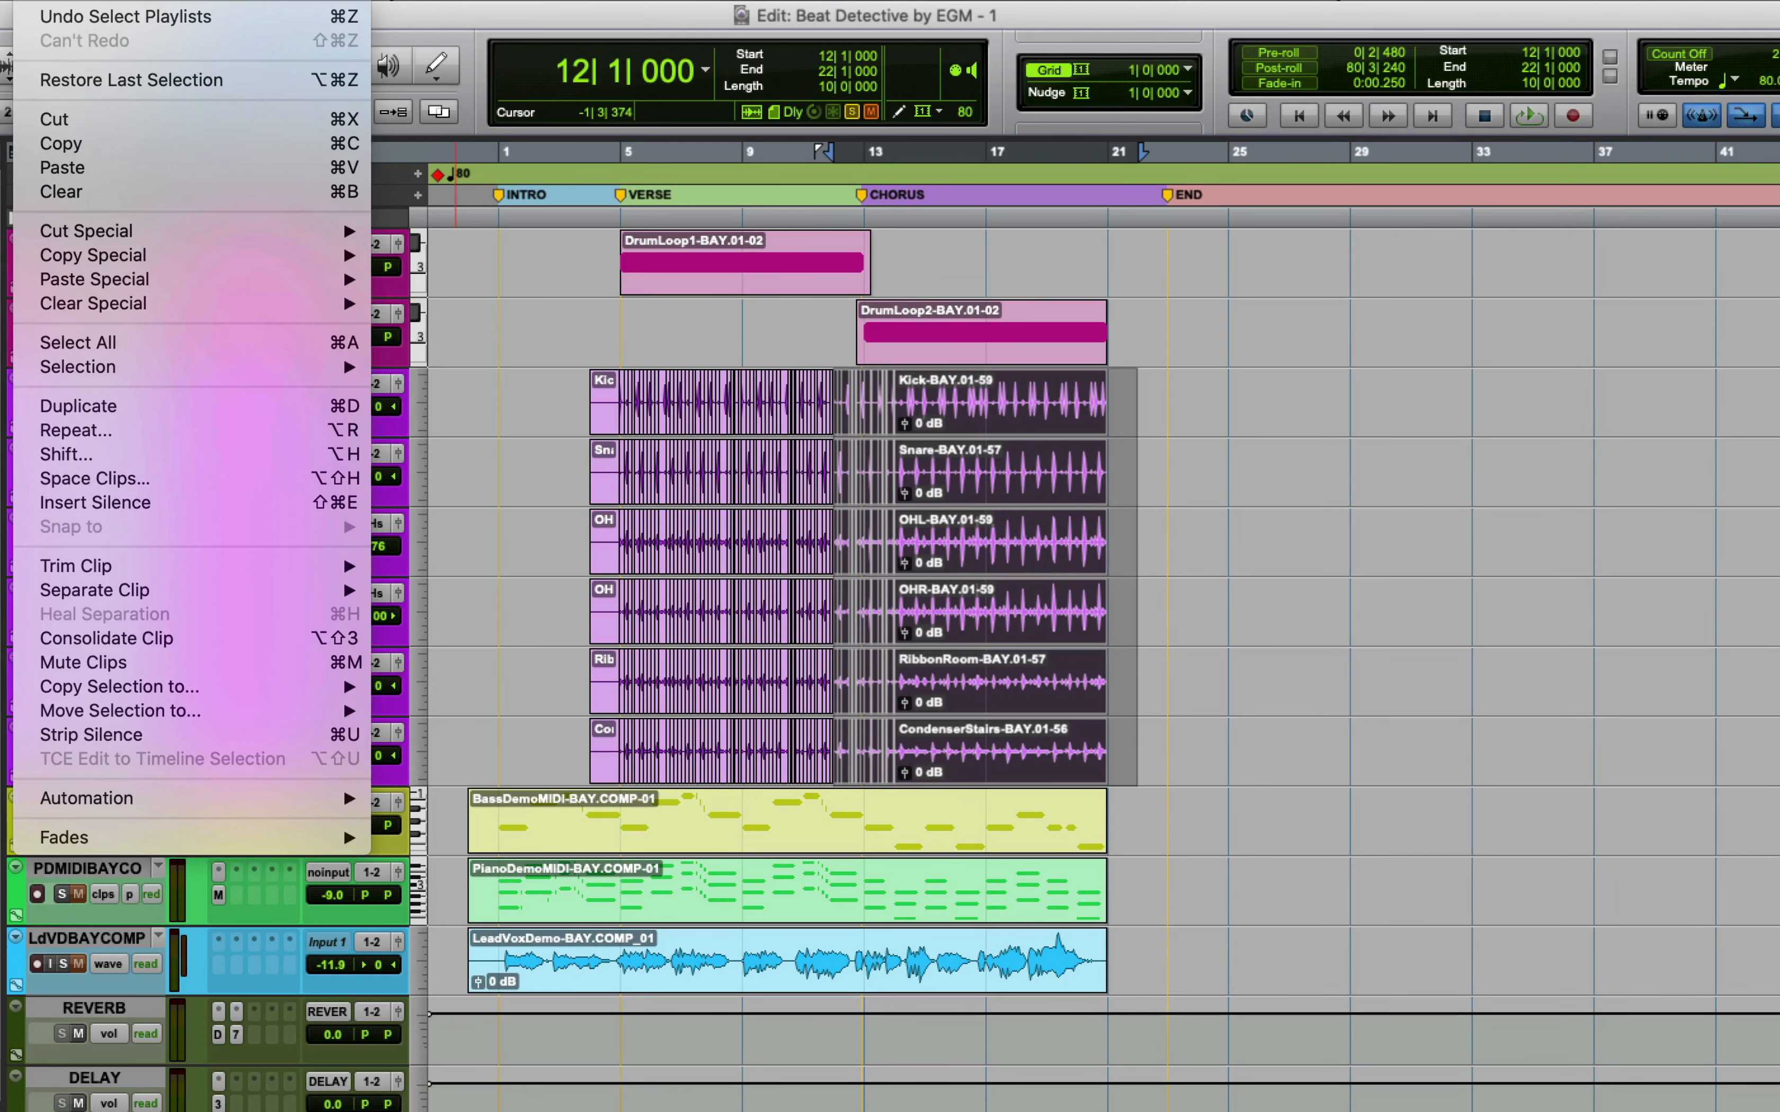
mouse_move(2, 0)
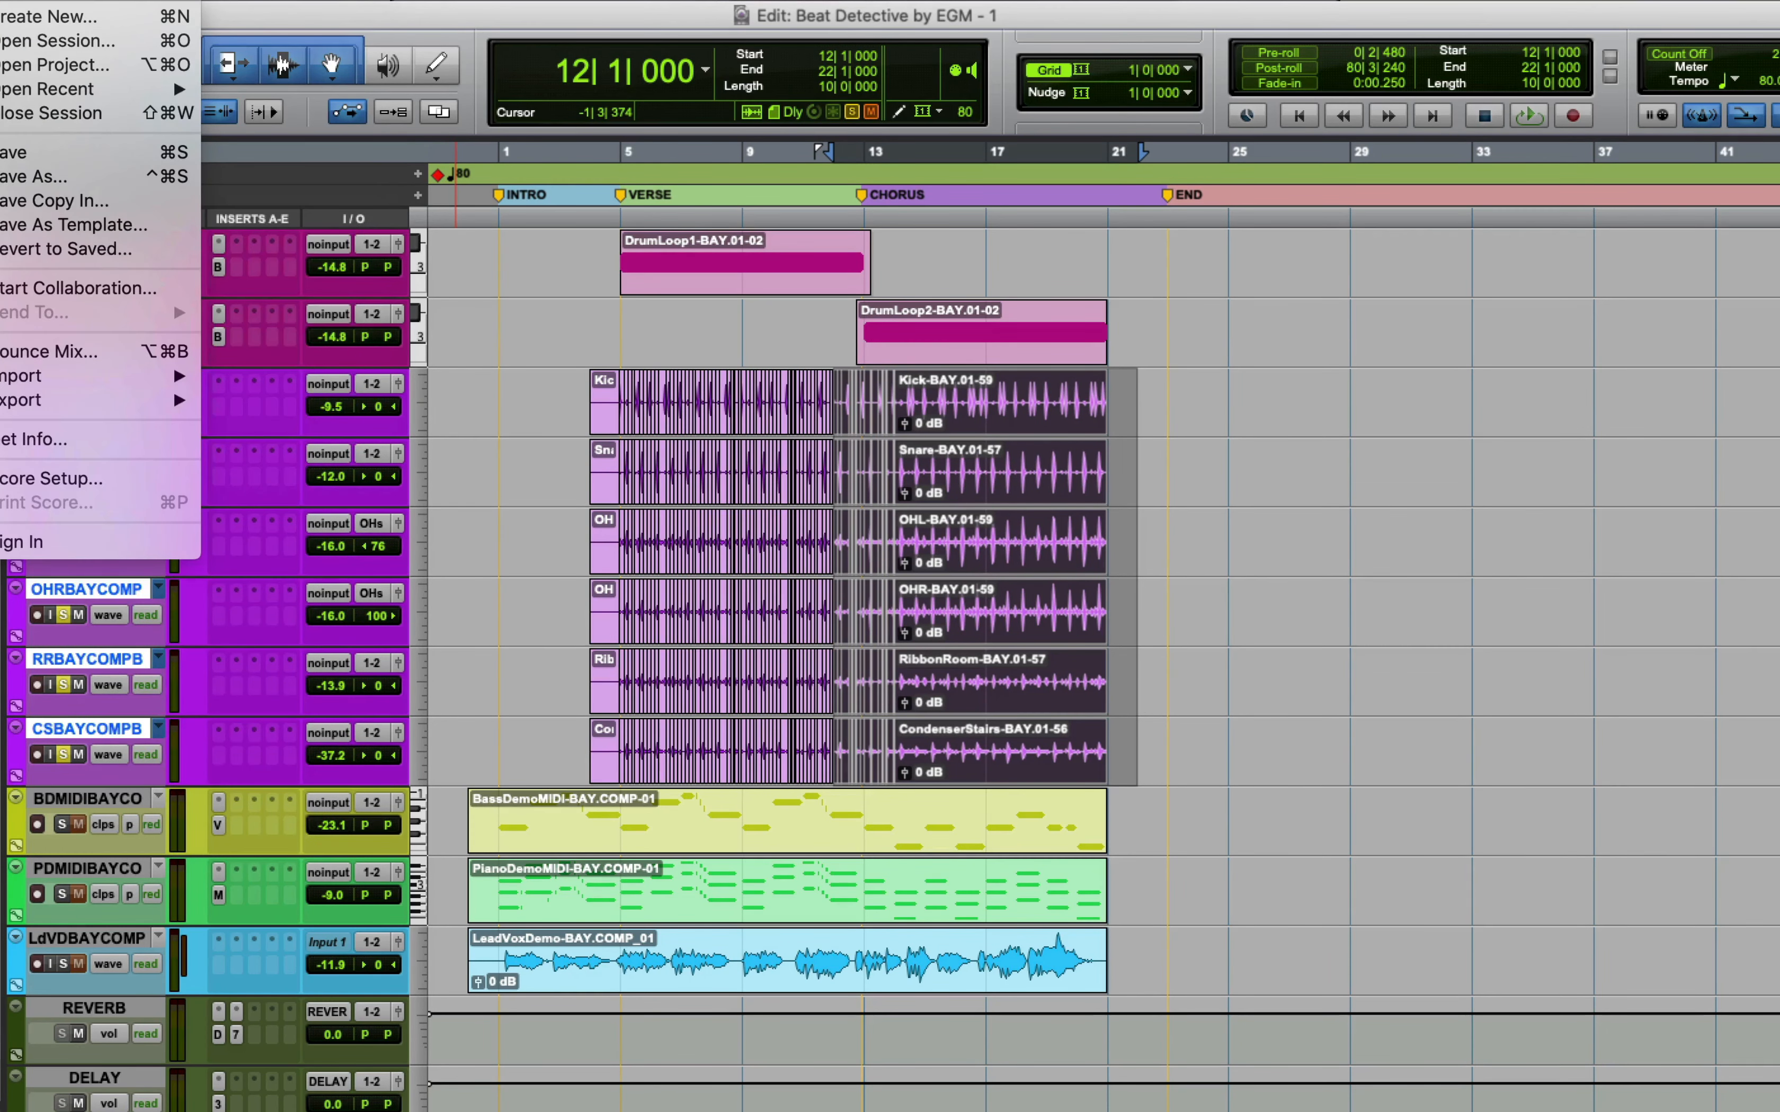
click(79, 169)
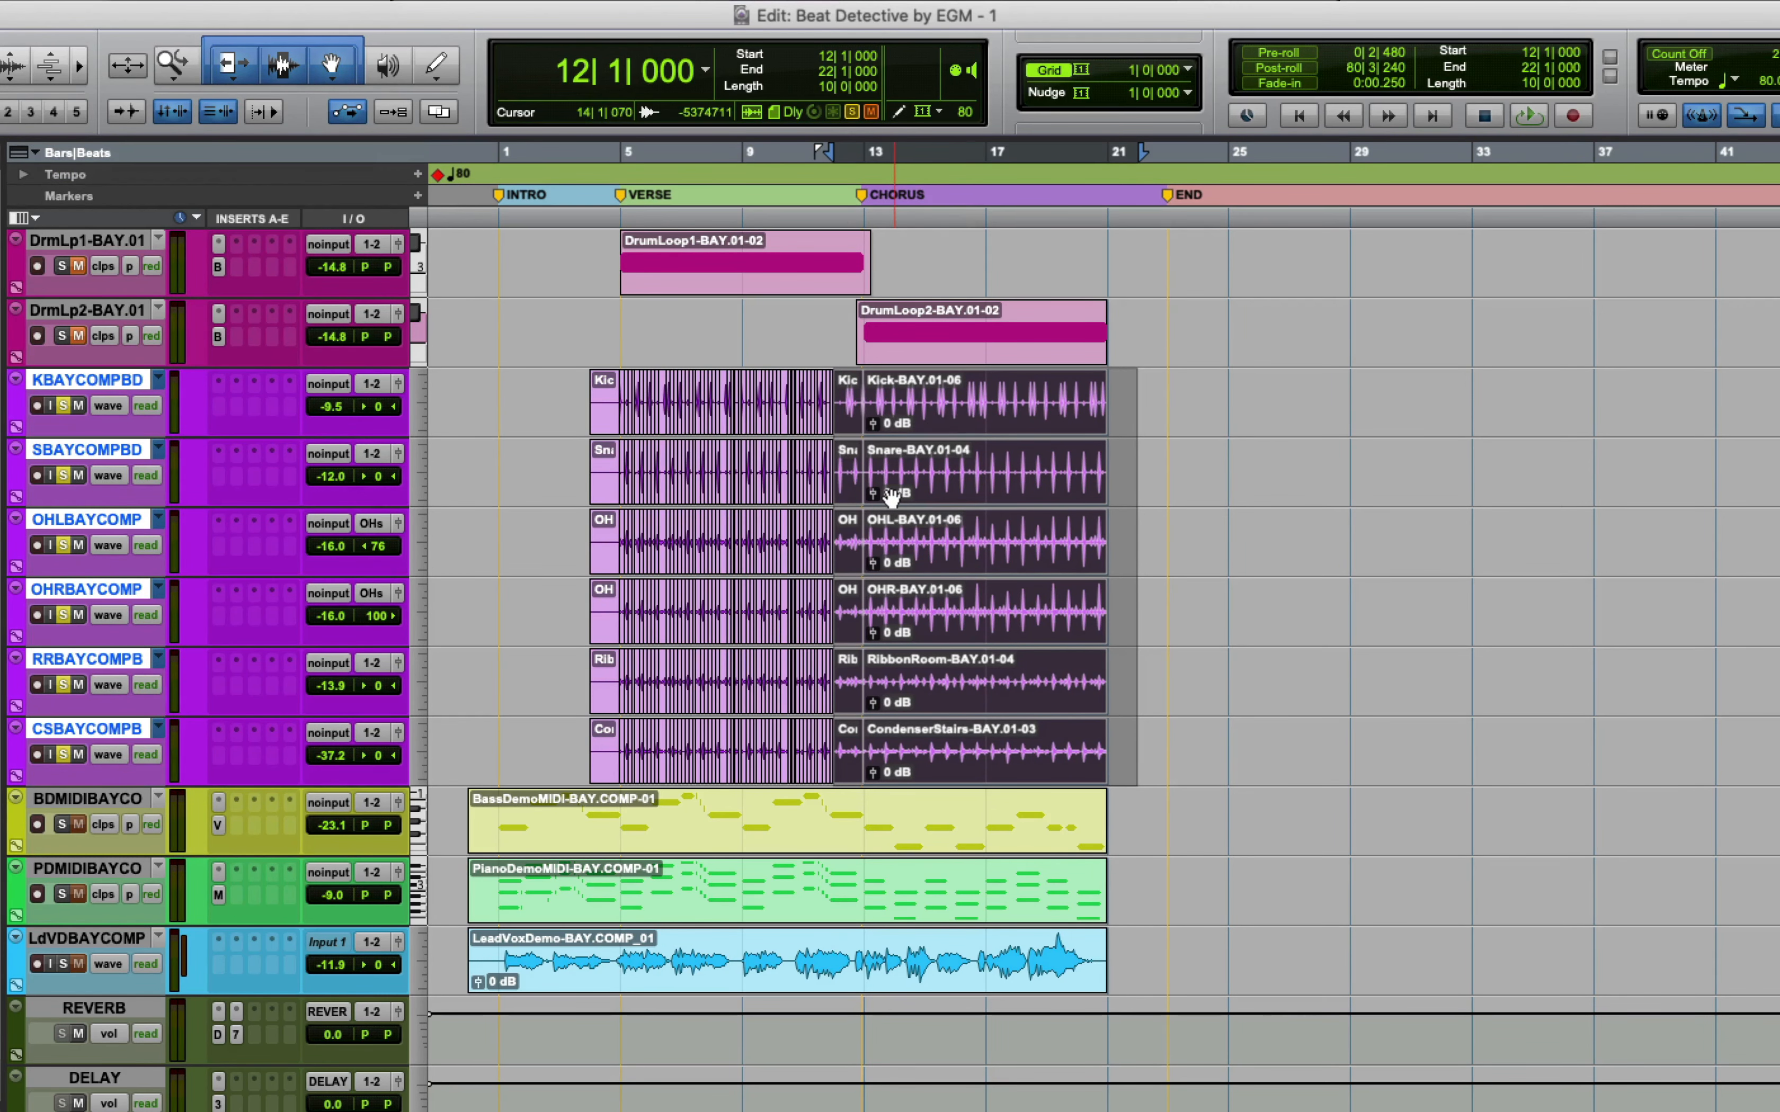
Open Beat Detective in Bar | Beat Marker Generation, capture the bar 12 to 22 selection and analyze it
key(super+bracketright)
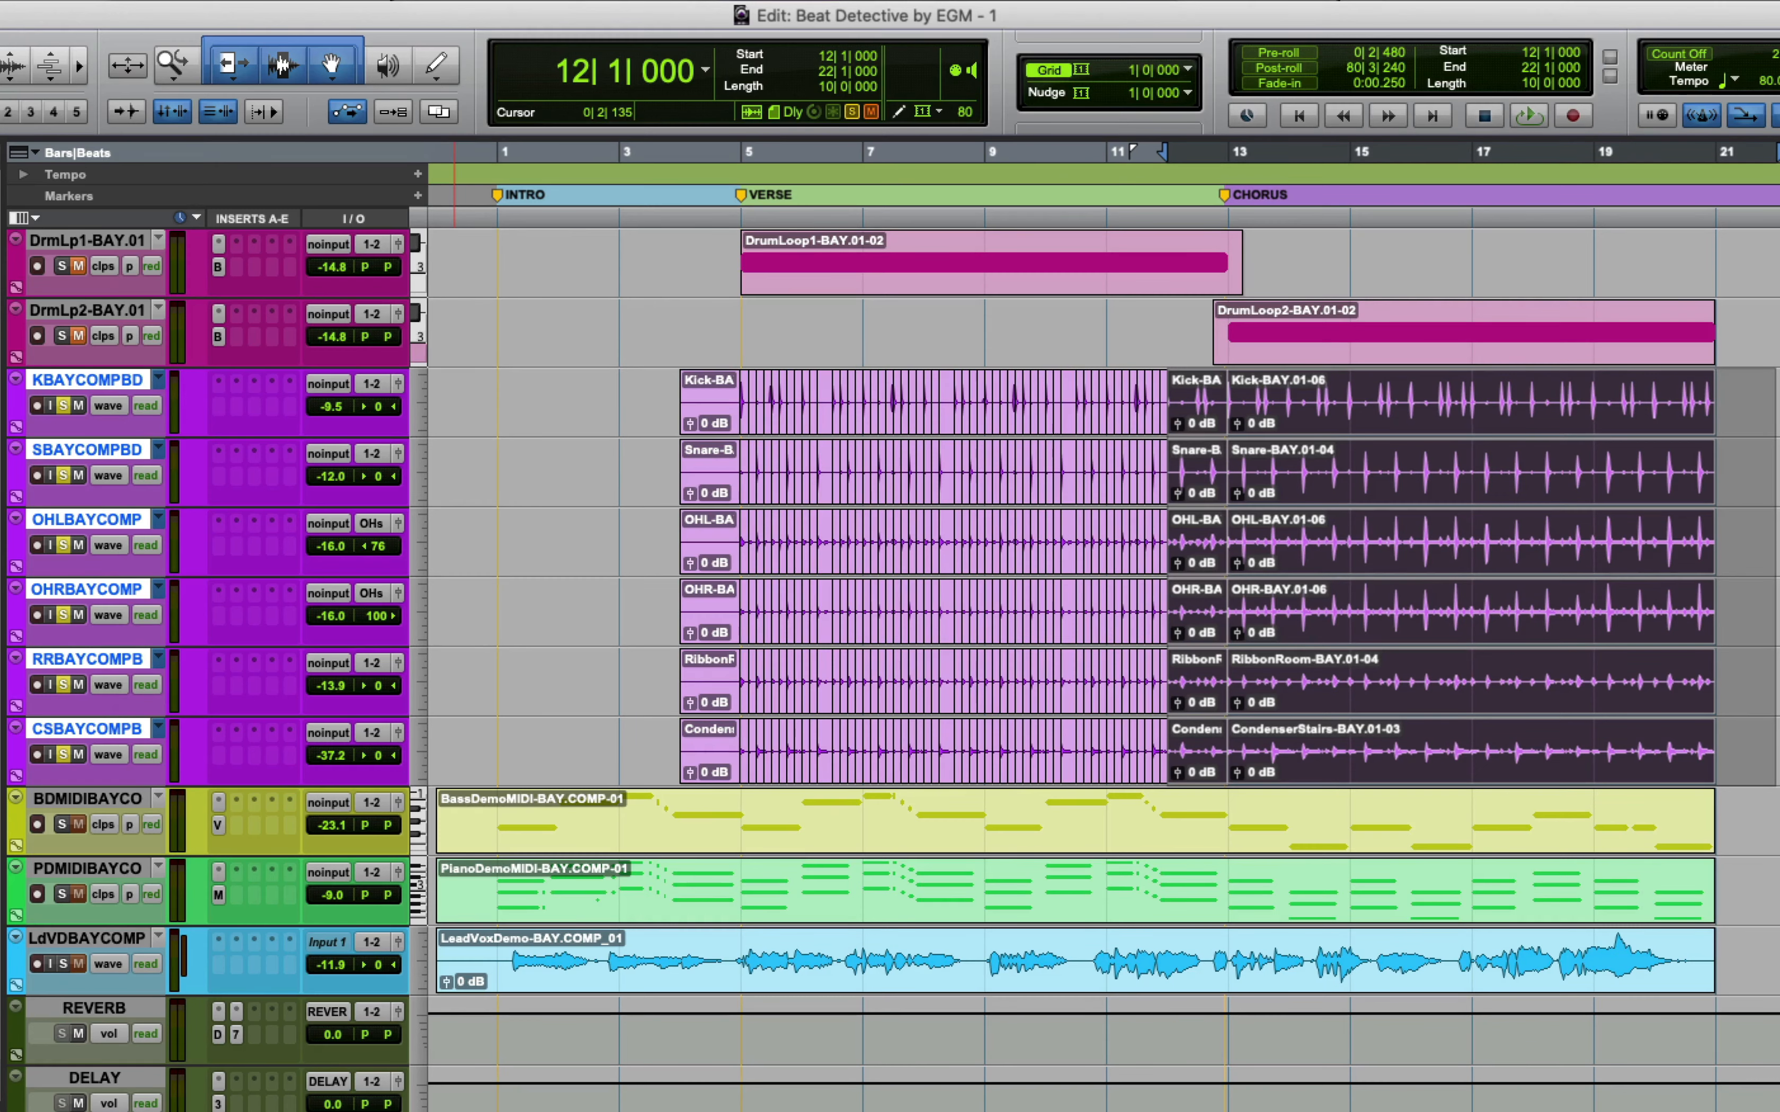
click(153, 1)
mouse_move(289, 1)
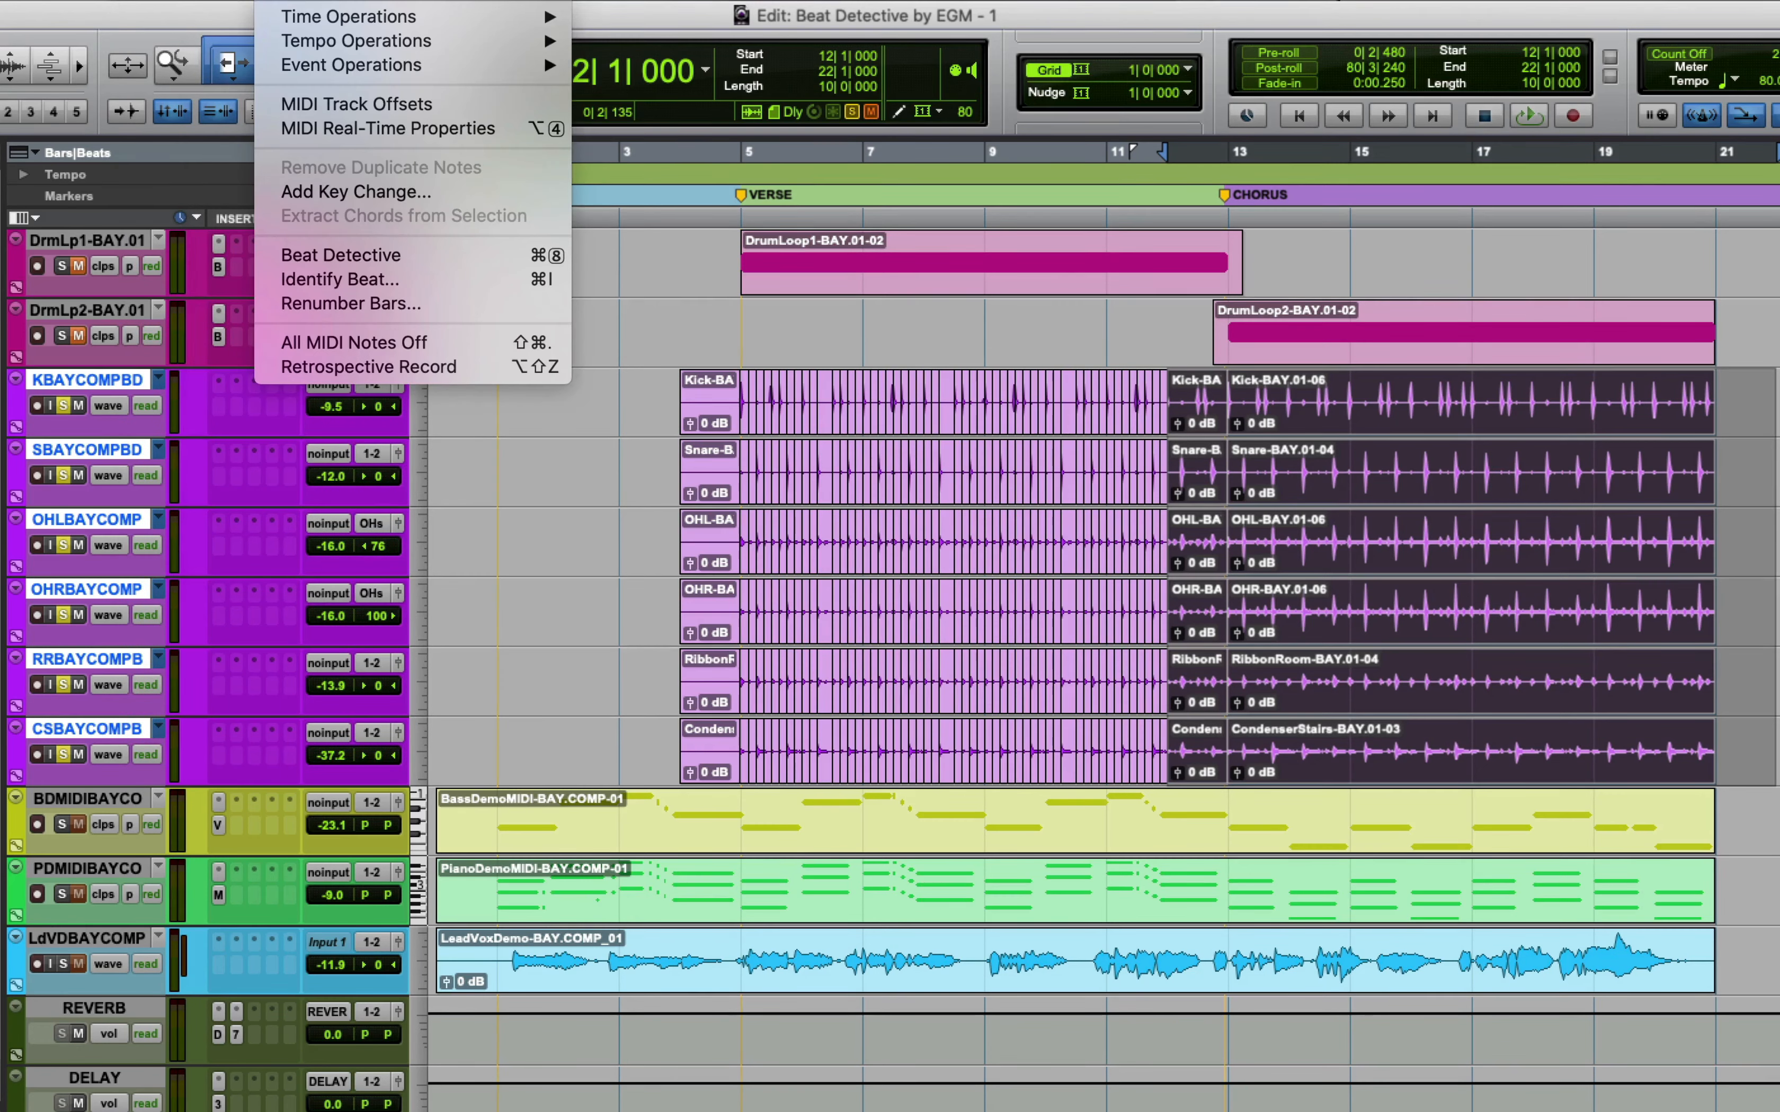
click(500, 256)
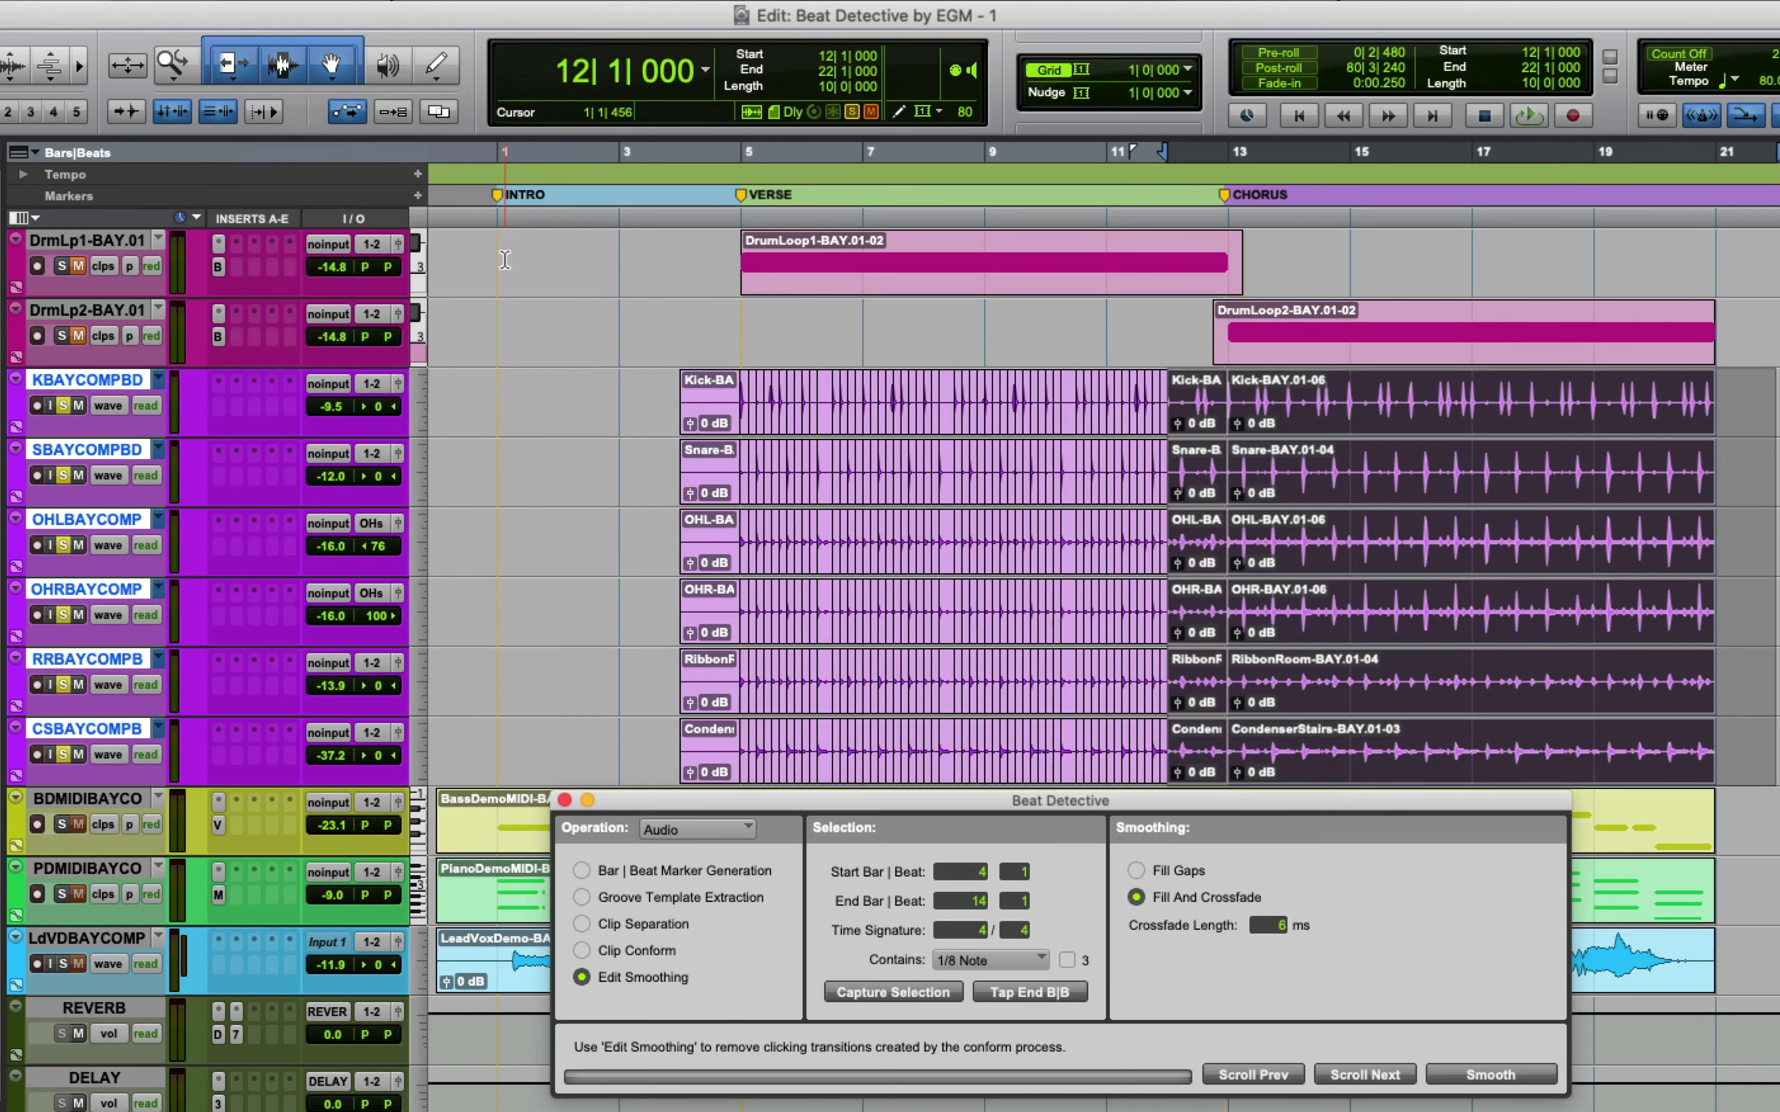
mouse_move(1069, 799)
mouse_down()
mouse_move(1079, 815)
mouse_move(1096, 798)
mouse_up()
click(647, 865)
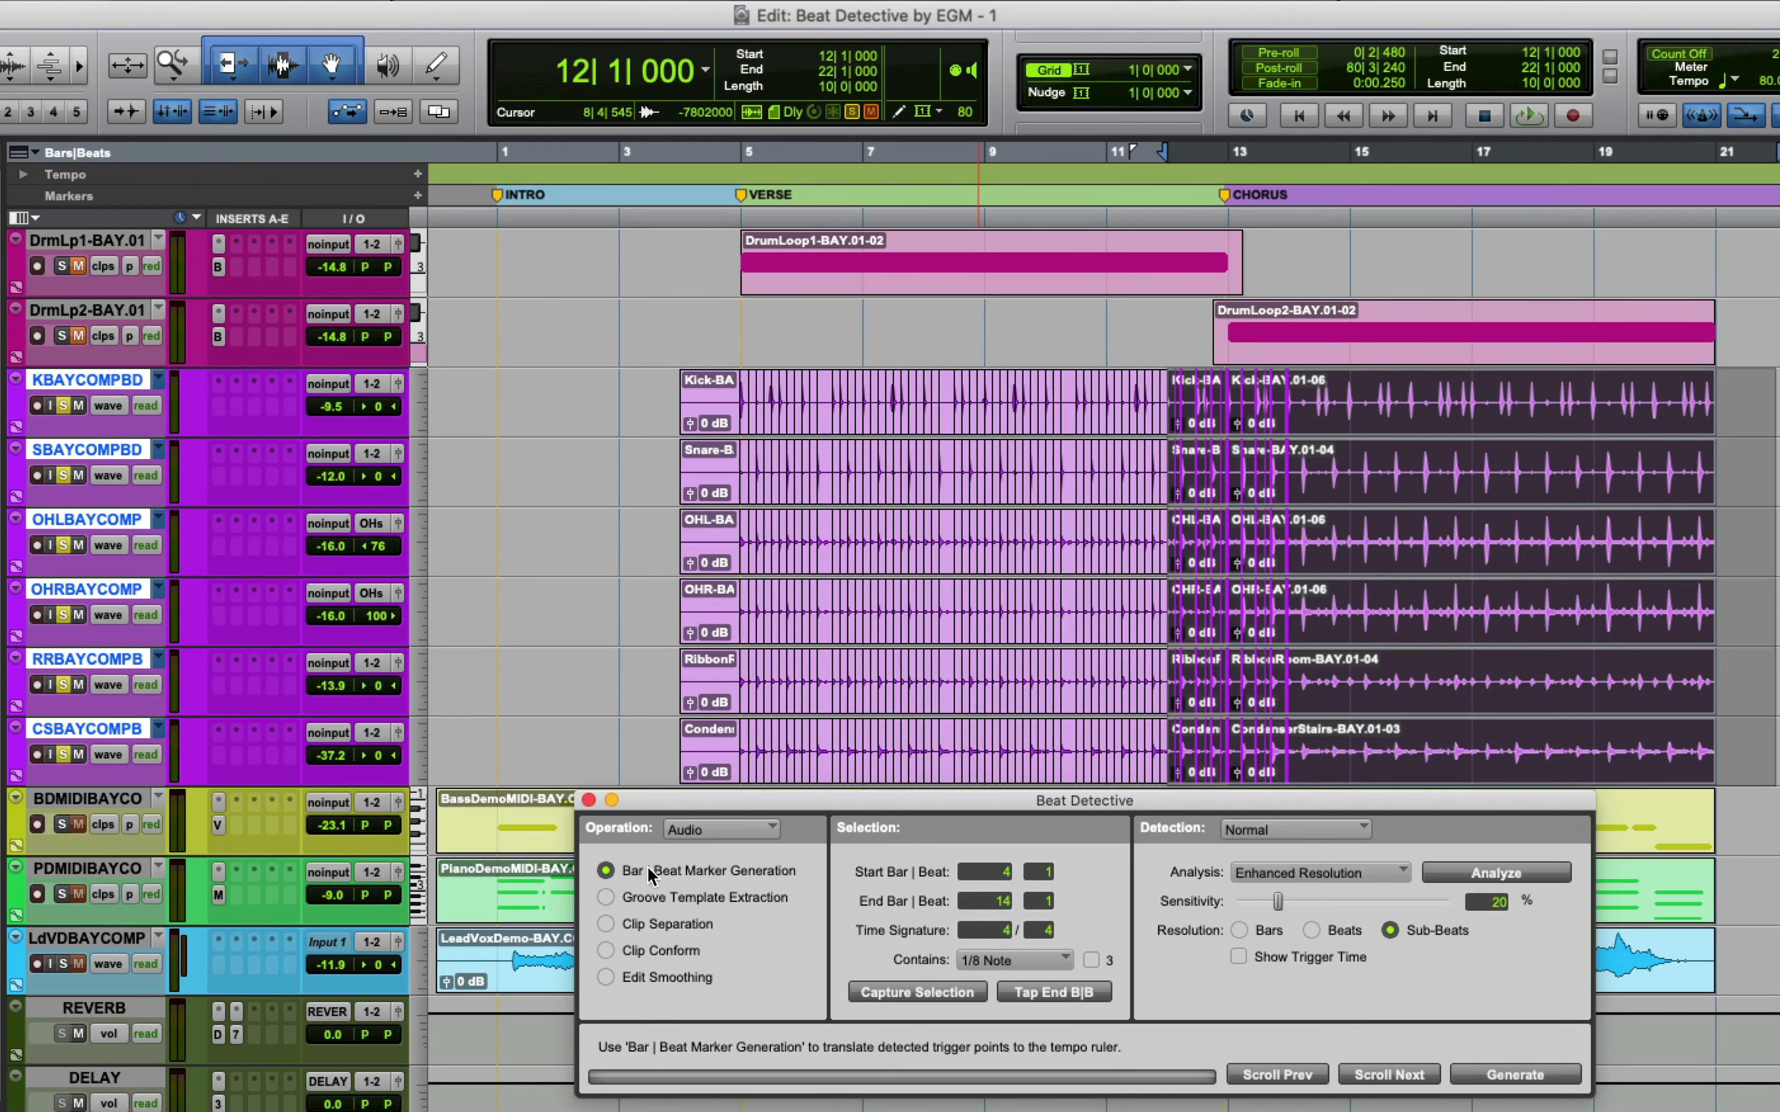
click(940, 989)
click(1475, 873)
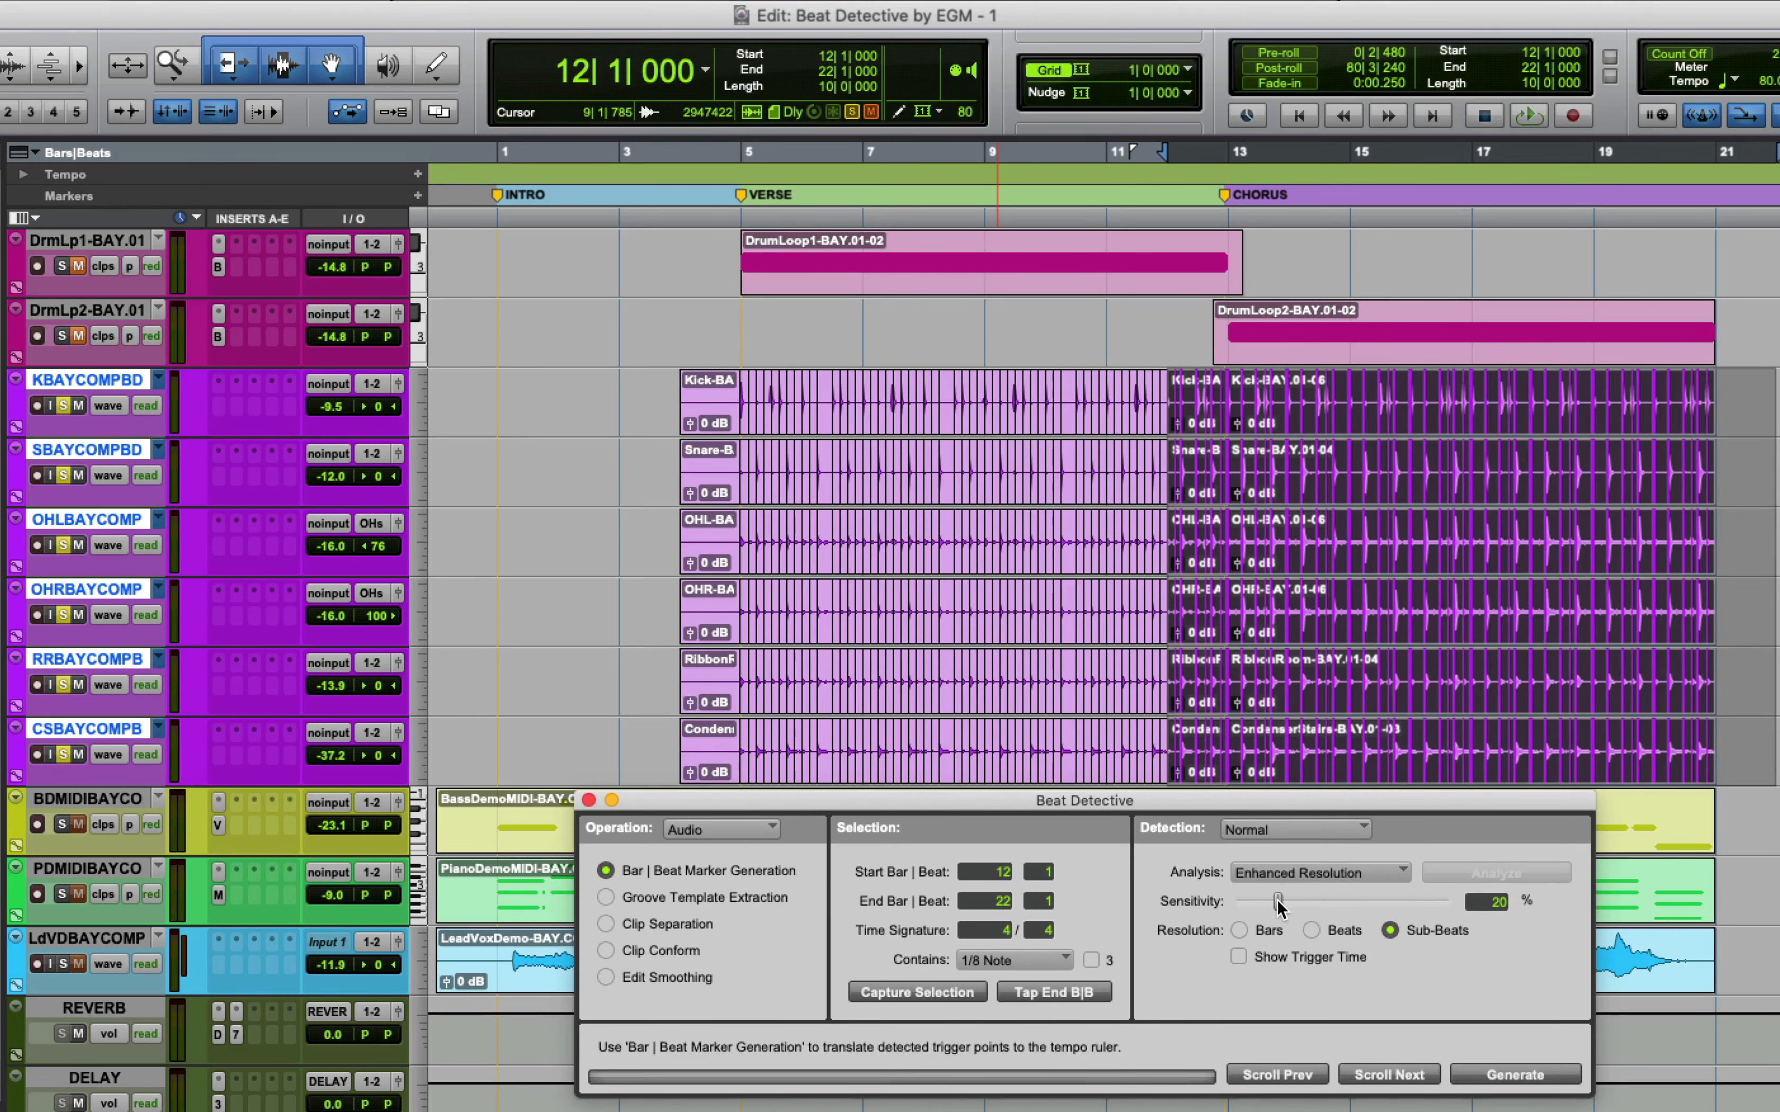
Separate the selected drum clips at 20% sensitivity with a 12 ms trigger pad, and switch the operation to Clip Conform
drag(1278, 907, 1276, 914)
click(677, 921)
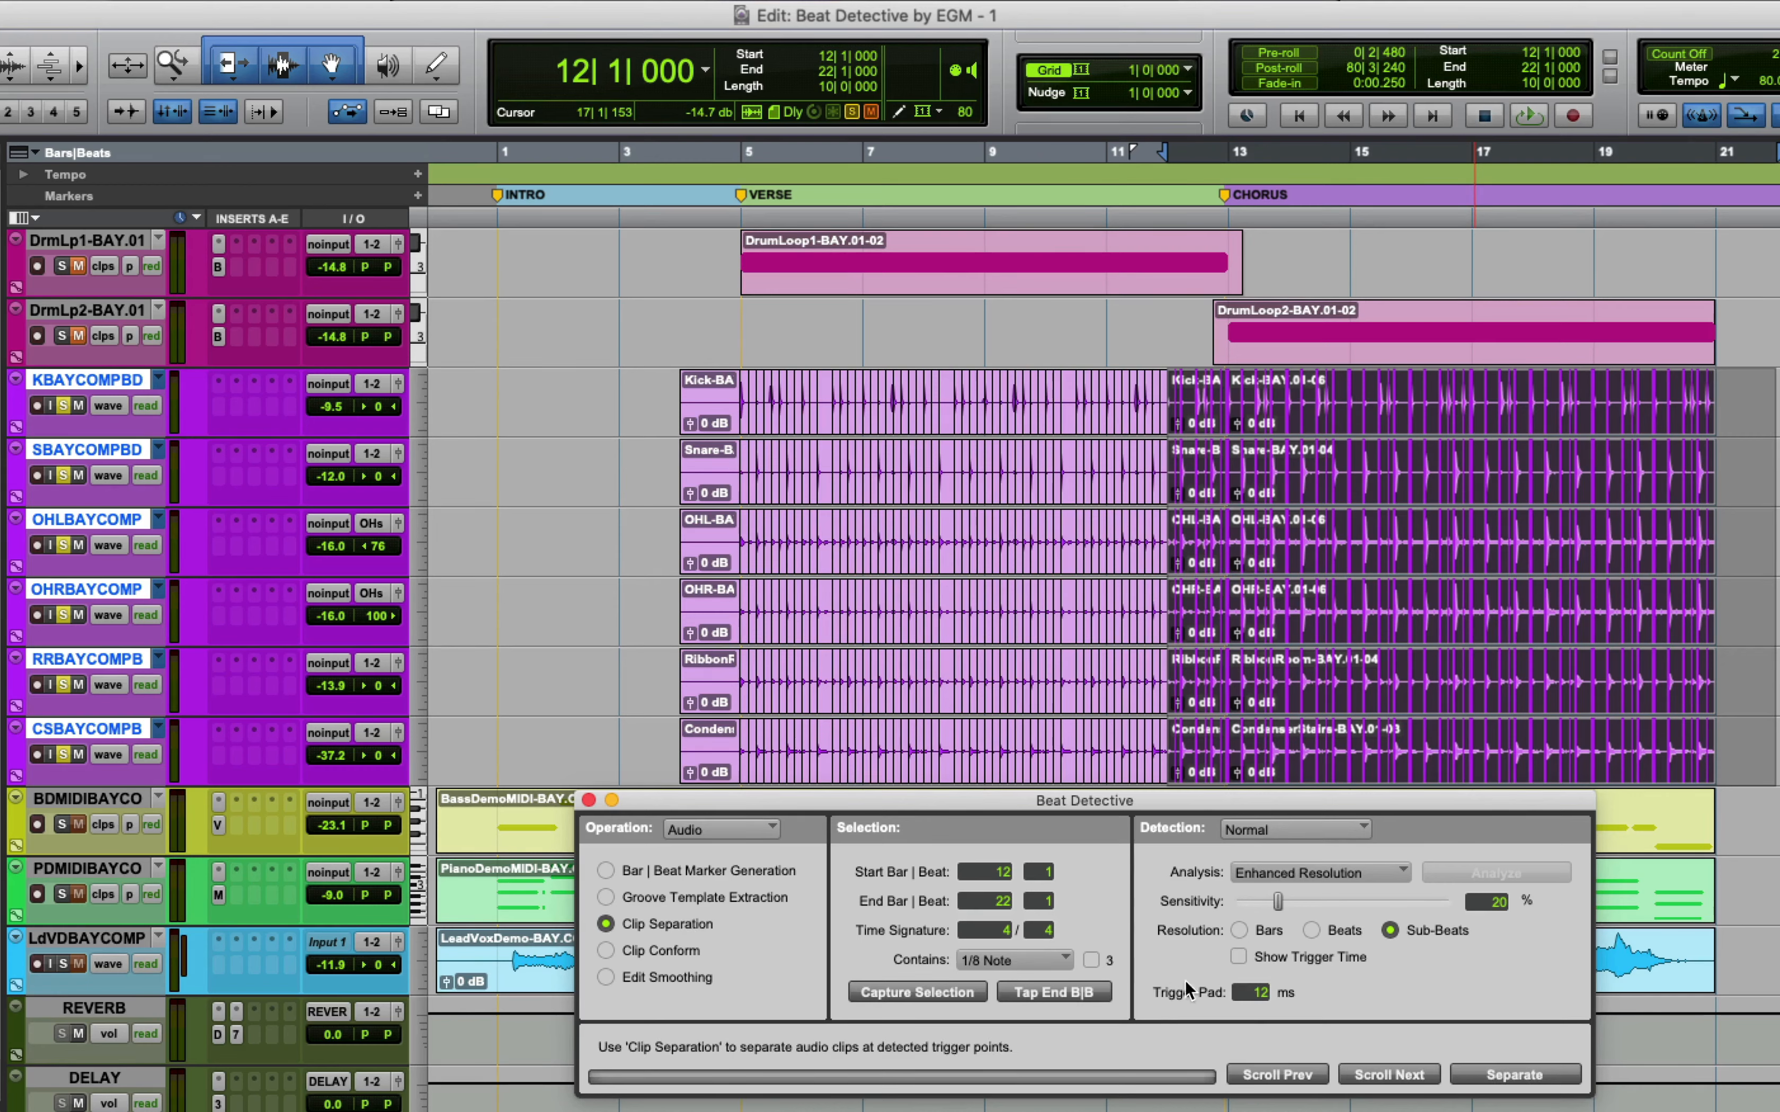
click(648, 950)
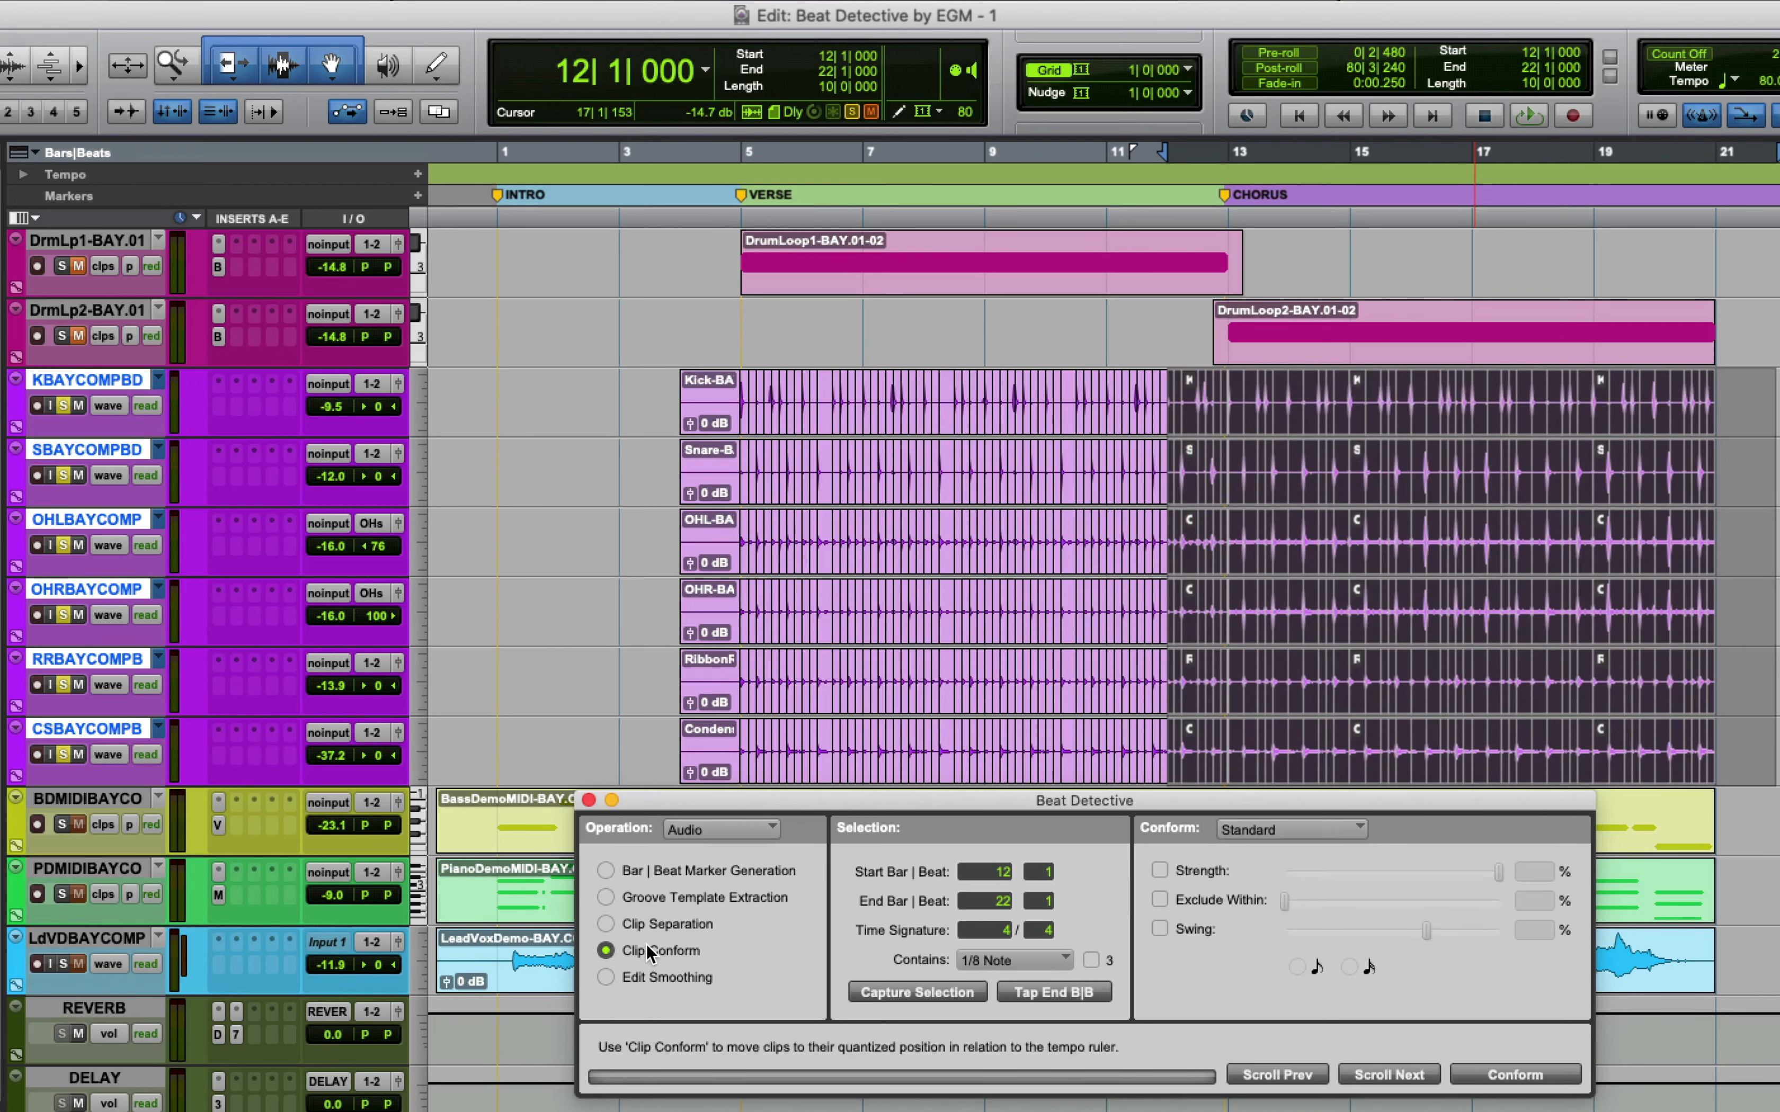
Conform the separated drum clips from bar 12 to 22, unsolo the drum tracks and audition the result from bar 12
click(1510, 1075)
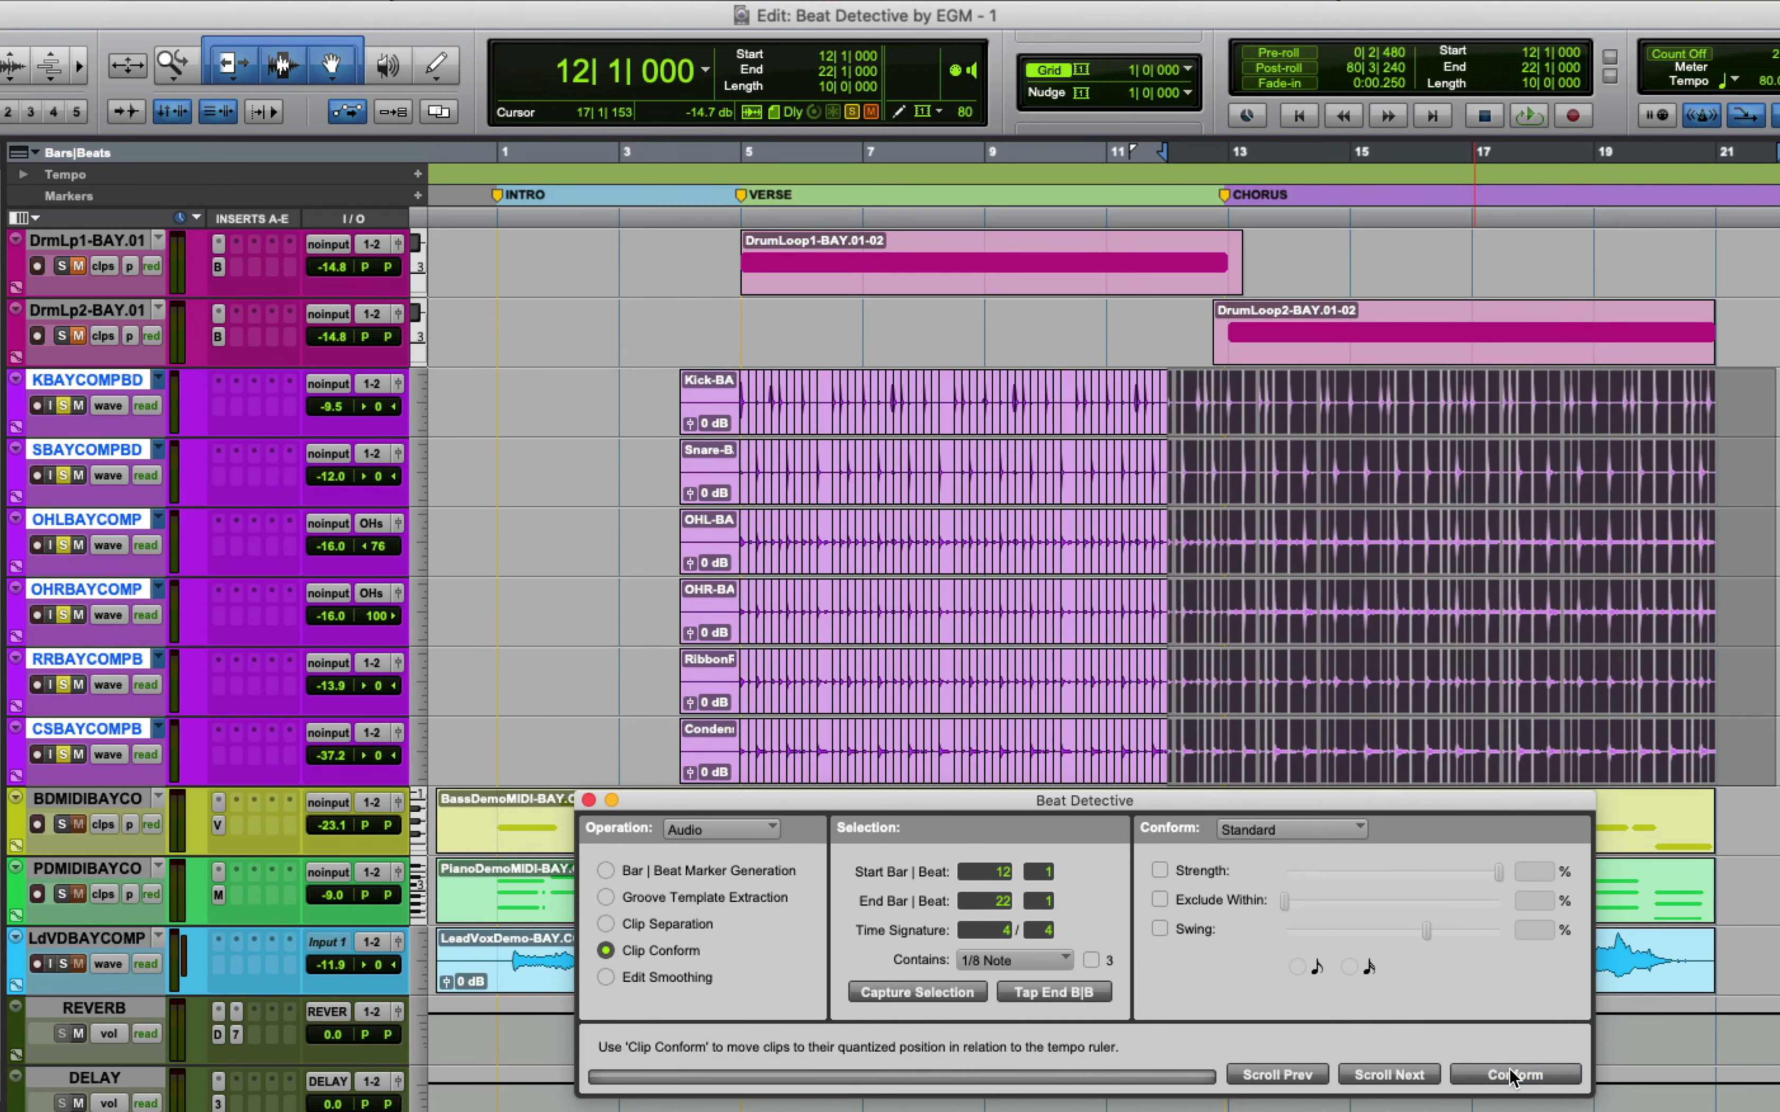
alt+click(63, 545)
key(space)
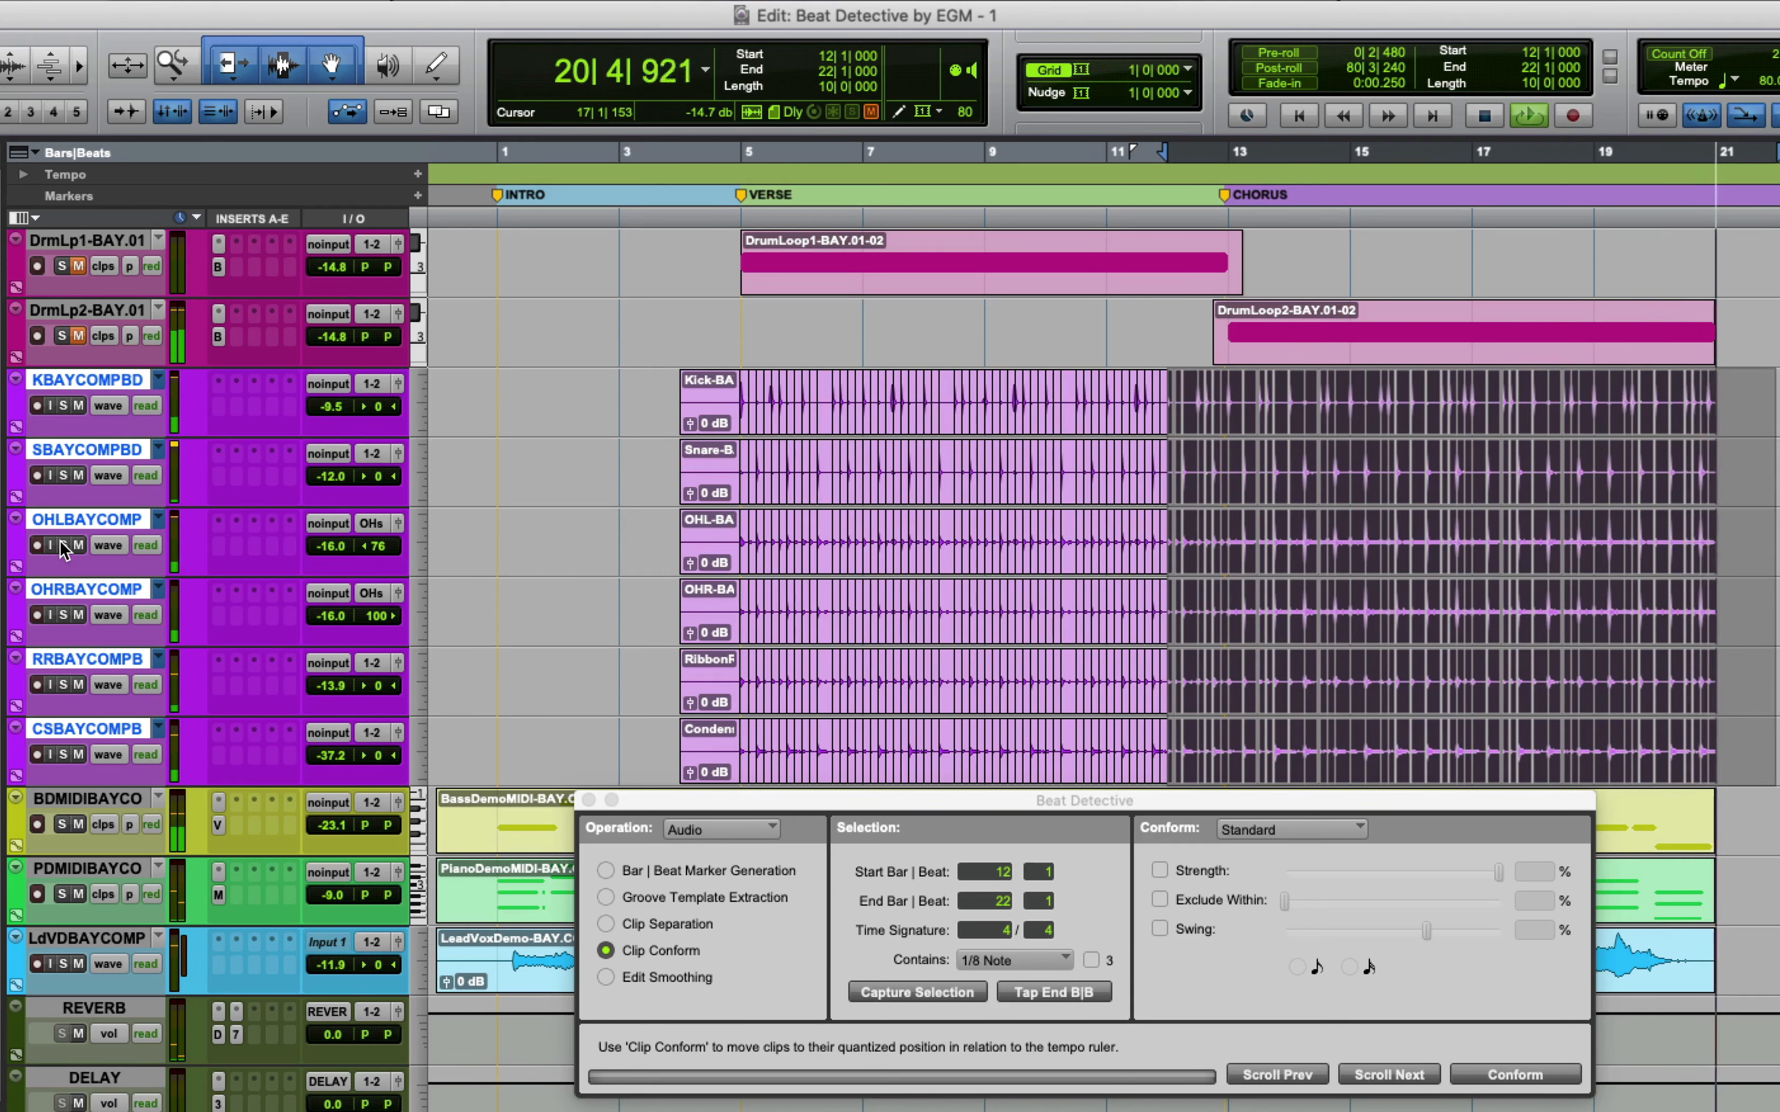
key(space)
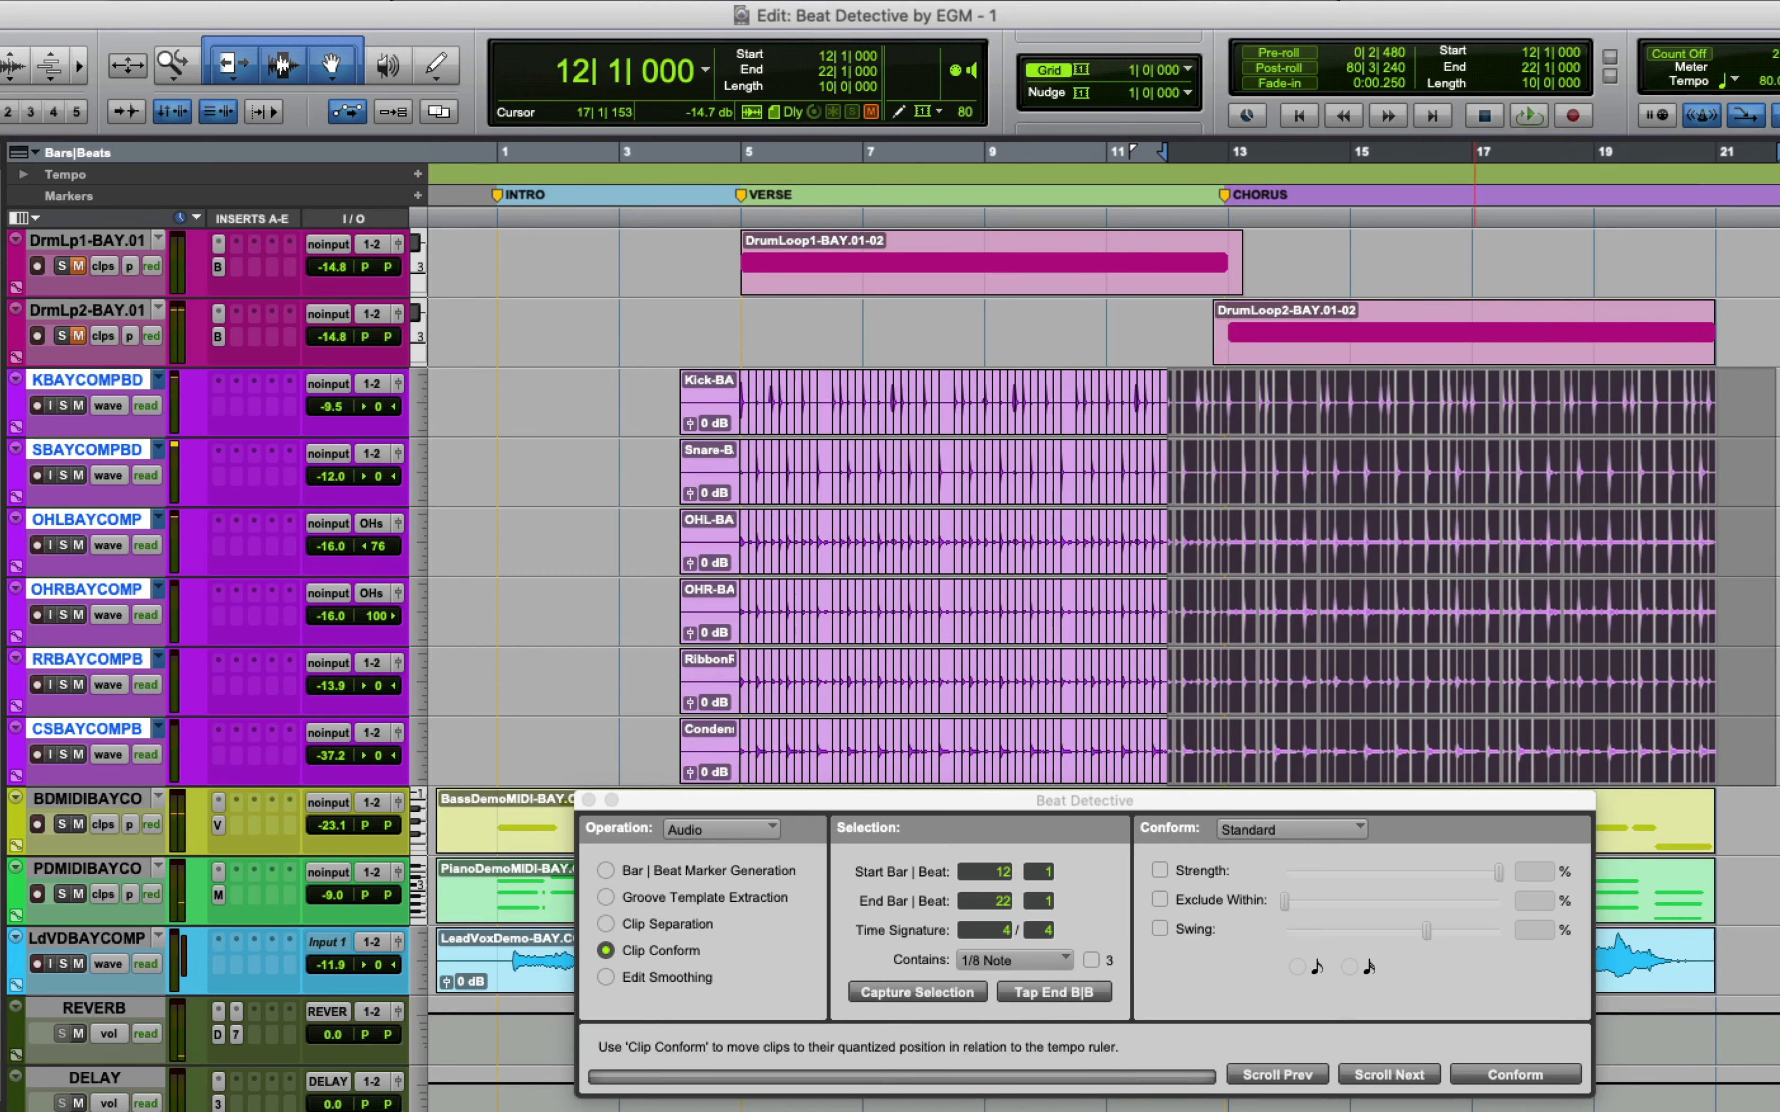
Smooth the drum edits with Fill And Crossfade at 6 ms, then solo the drum tracks and audition them from bar 12
click(606, 977)
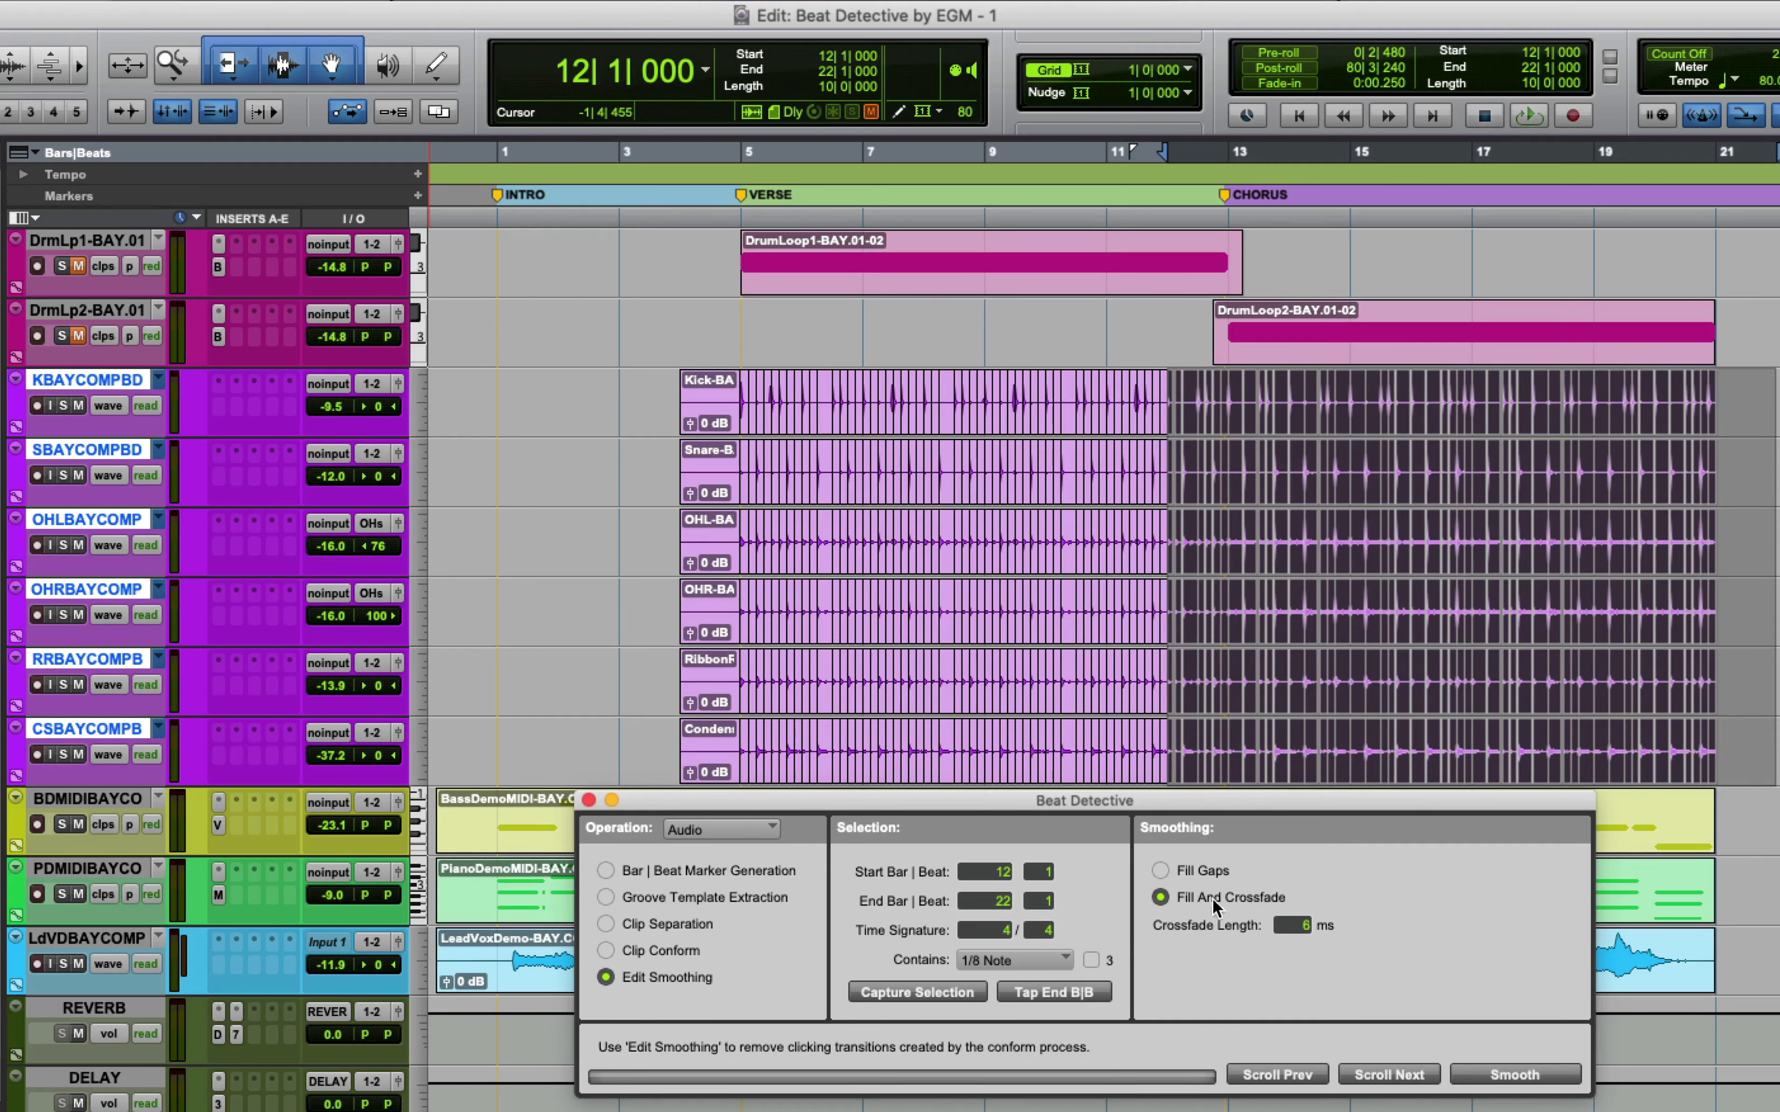
click(1529, 1076)
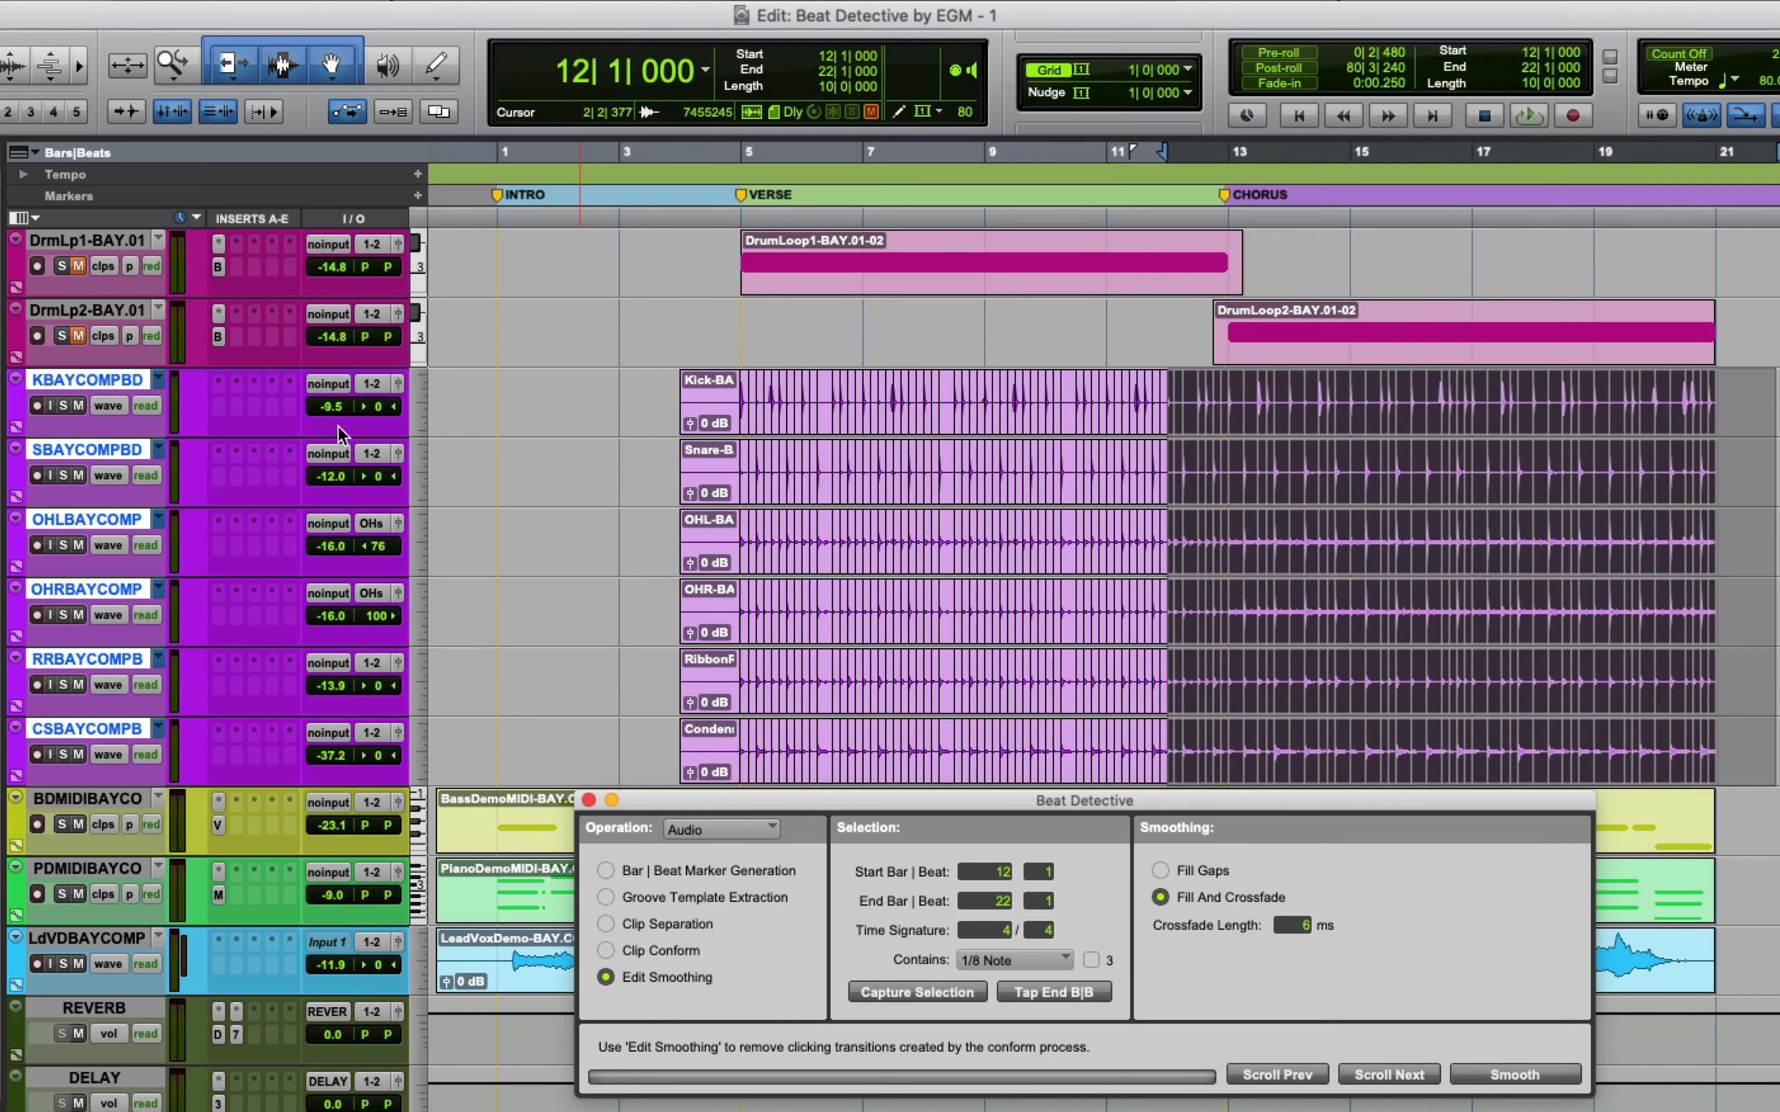
click(63, 406)
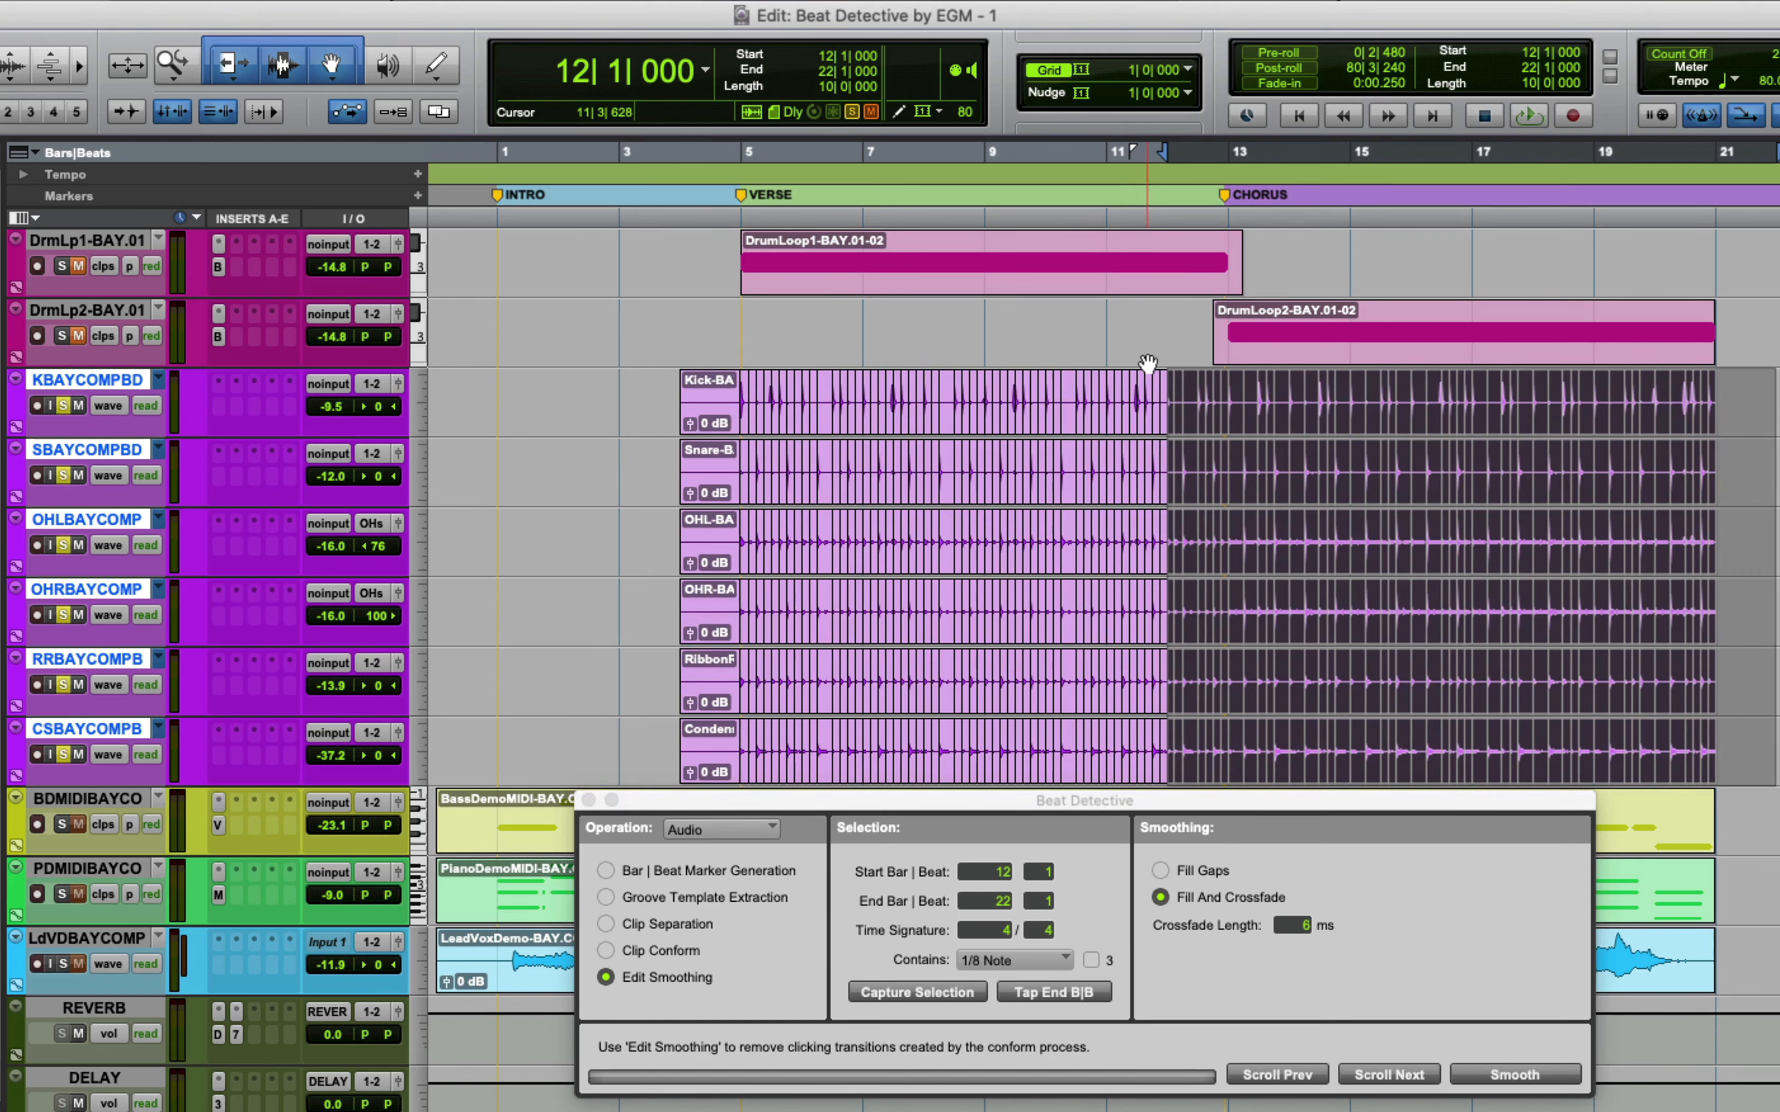
key(space)
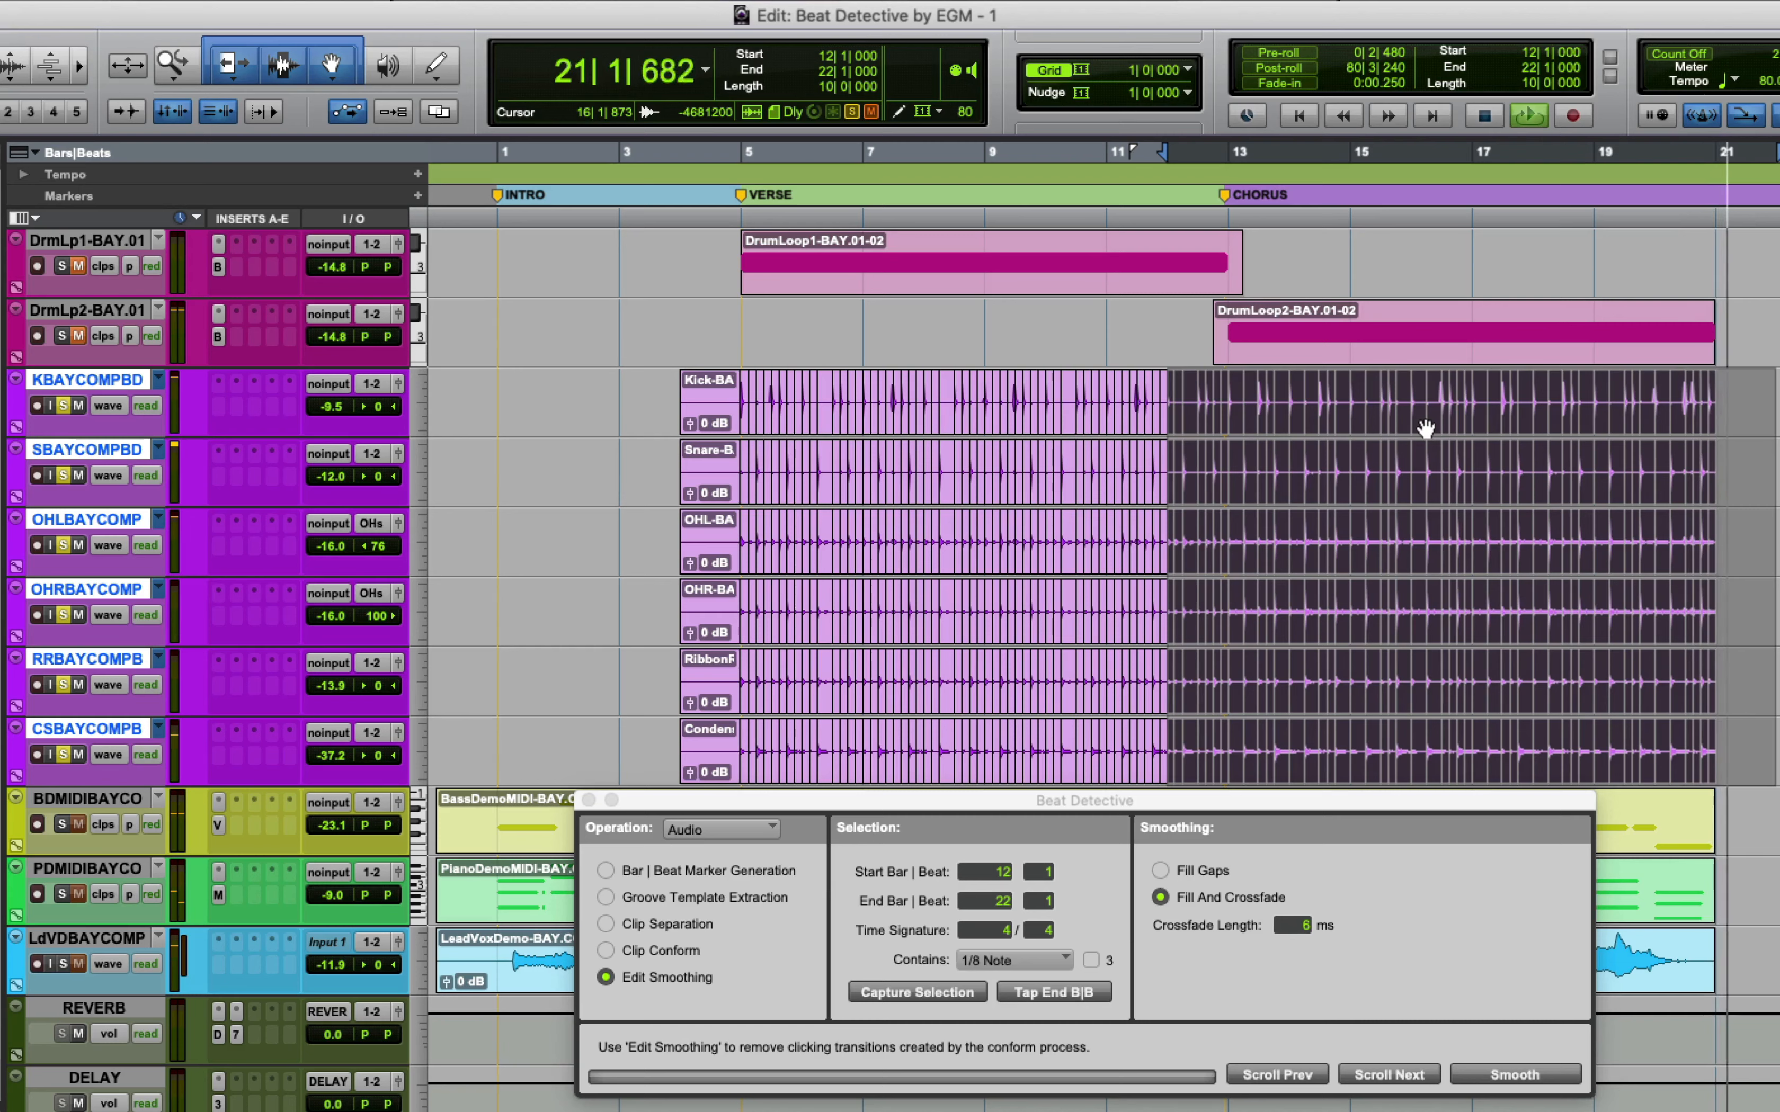
key(space)
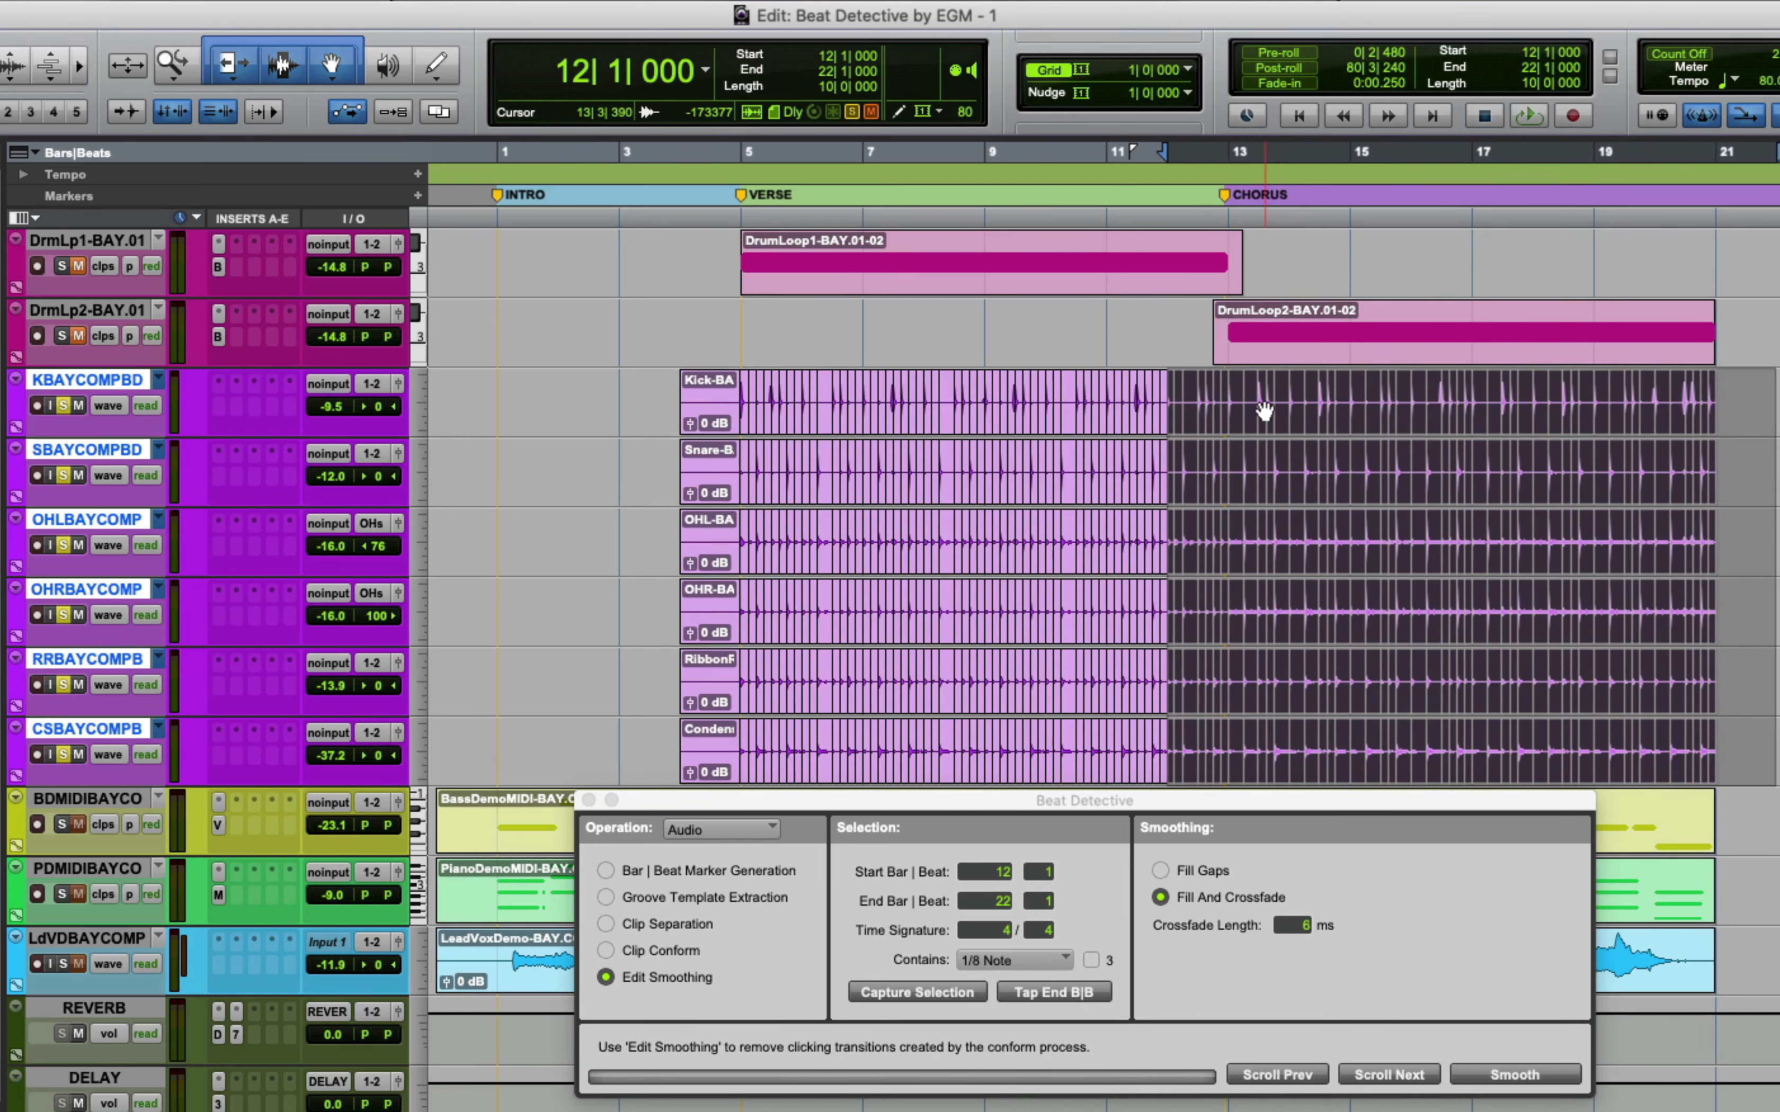
Play the smoothed drums from bar 12 and inspect the conformed clips up close around bars 15 to 17
key(space)
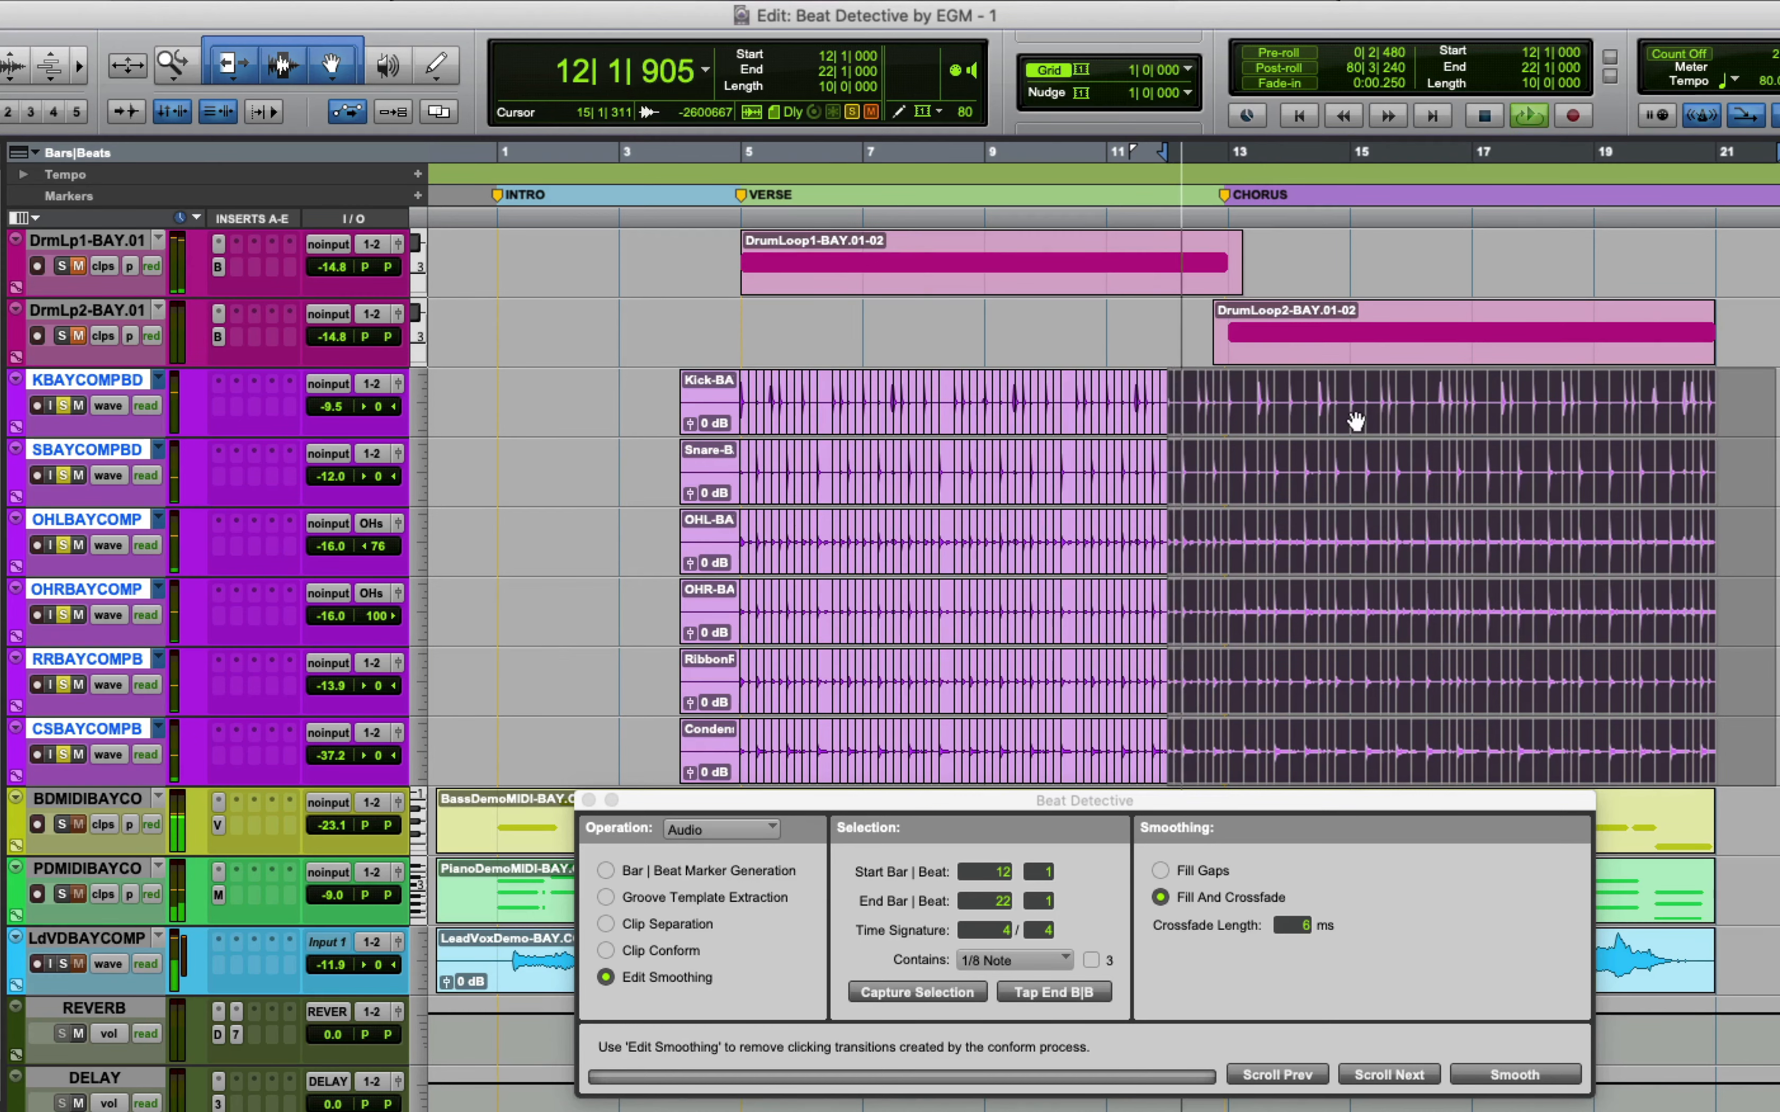
key(super+bracketright)
key(super+bracketright)
key(super+bracketright)
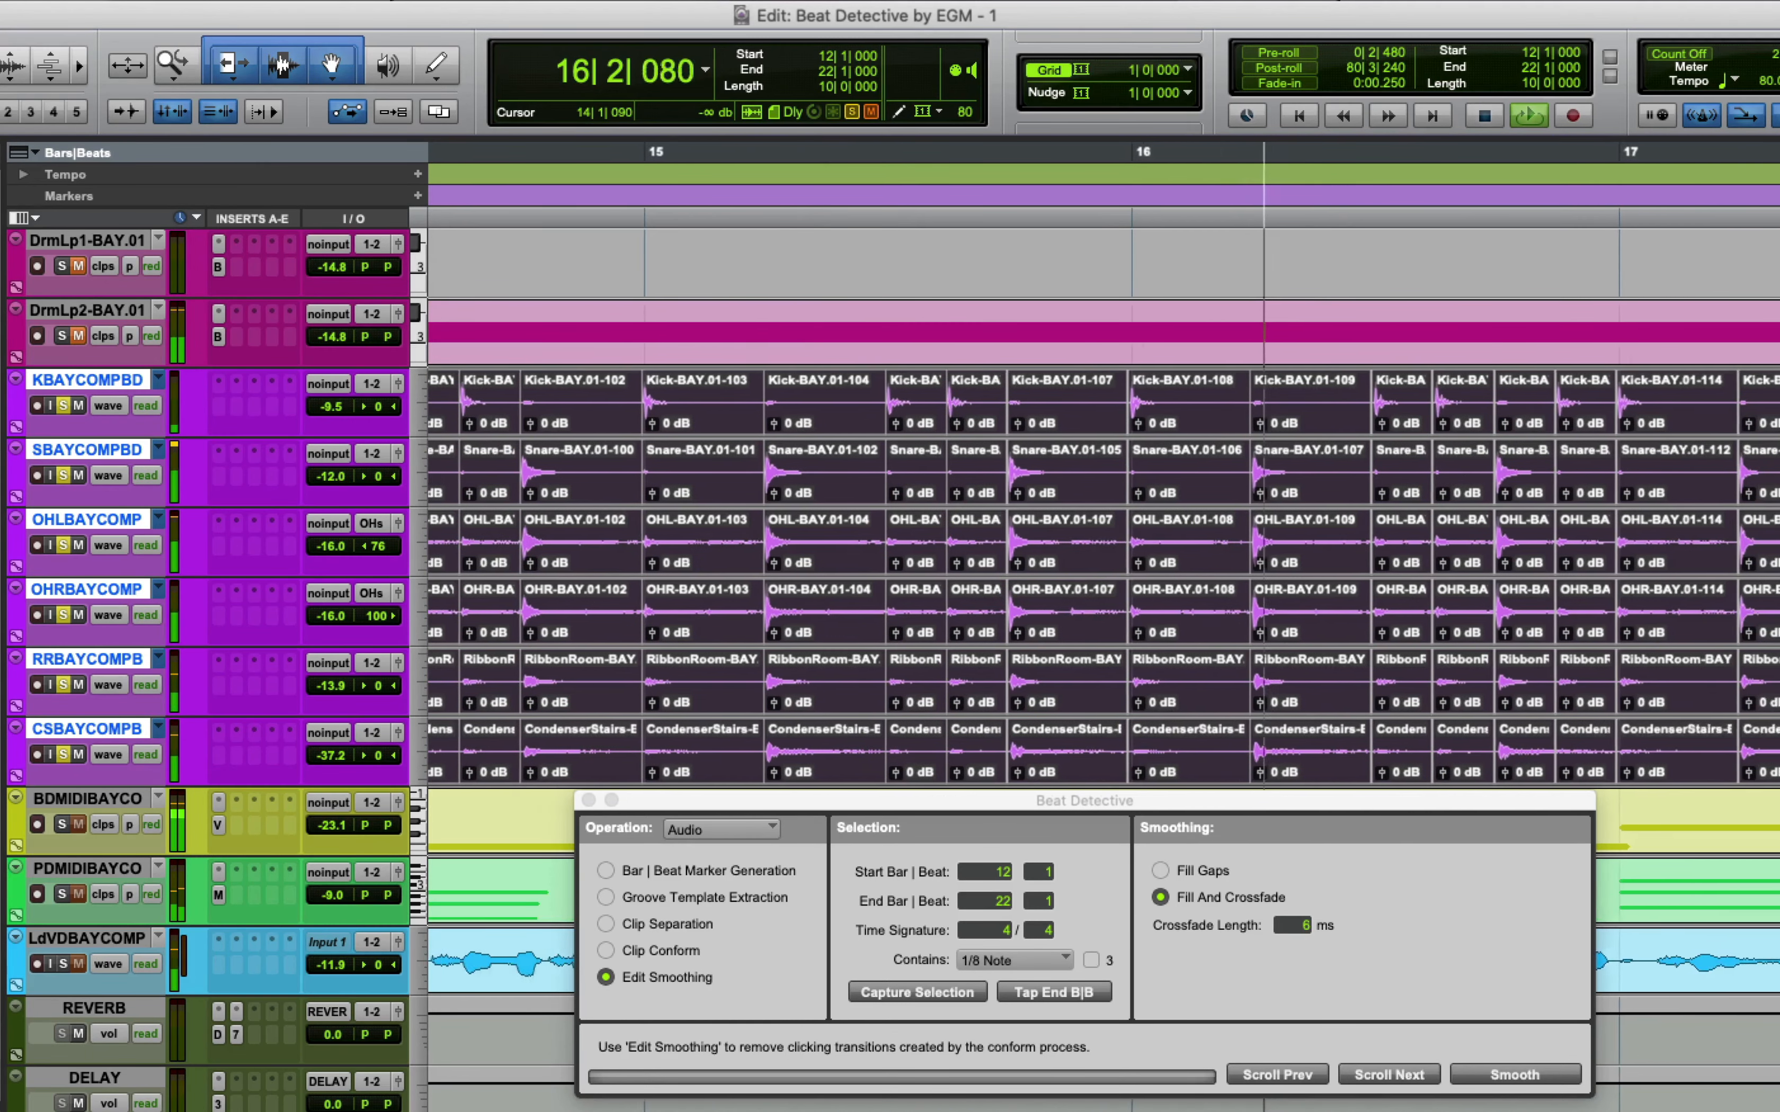
key(space)
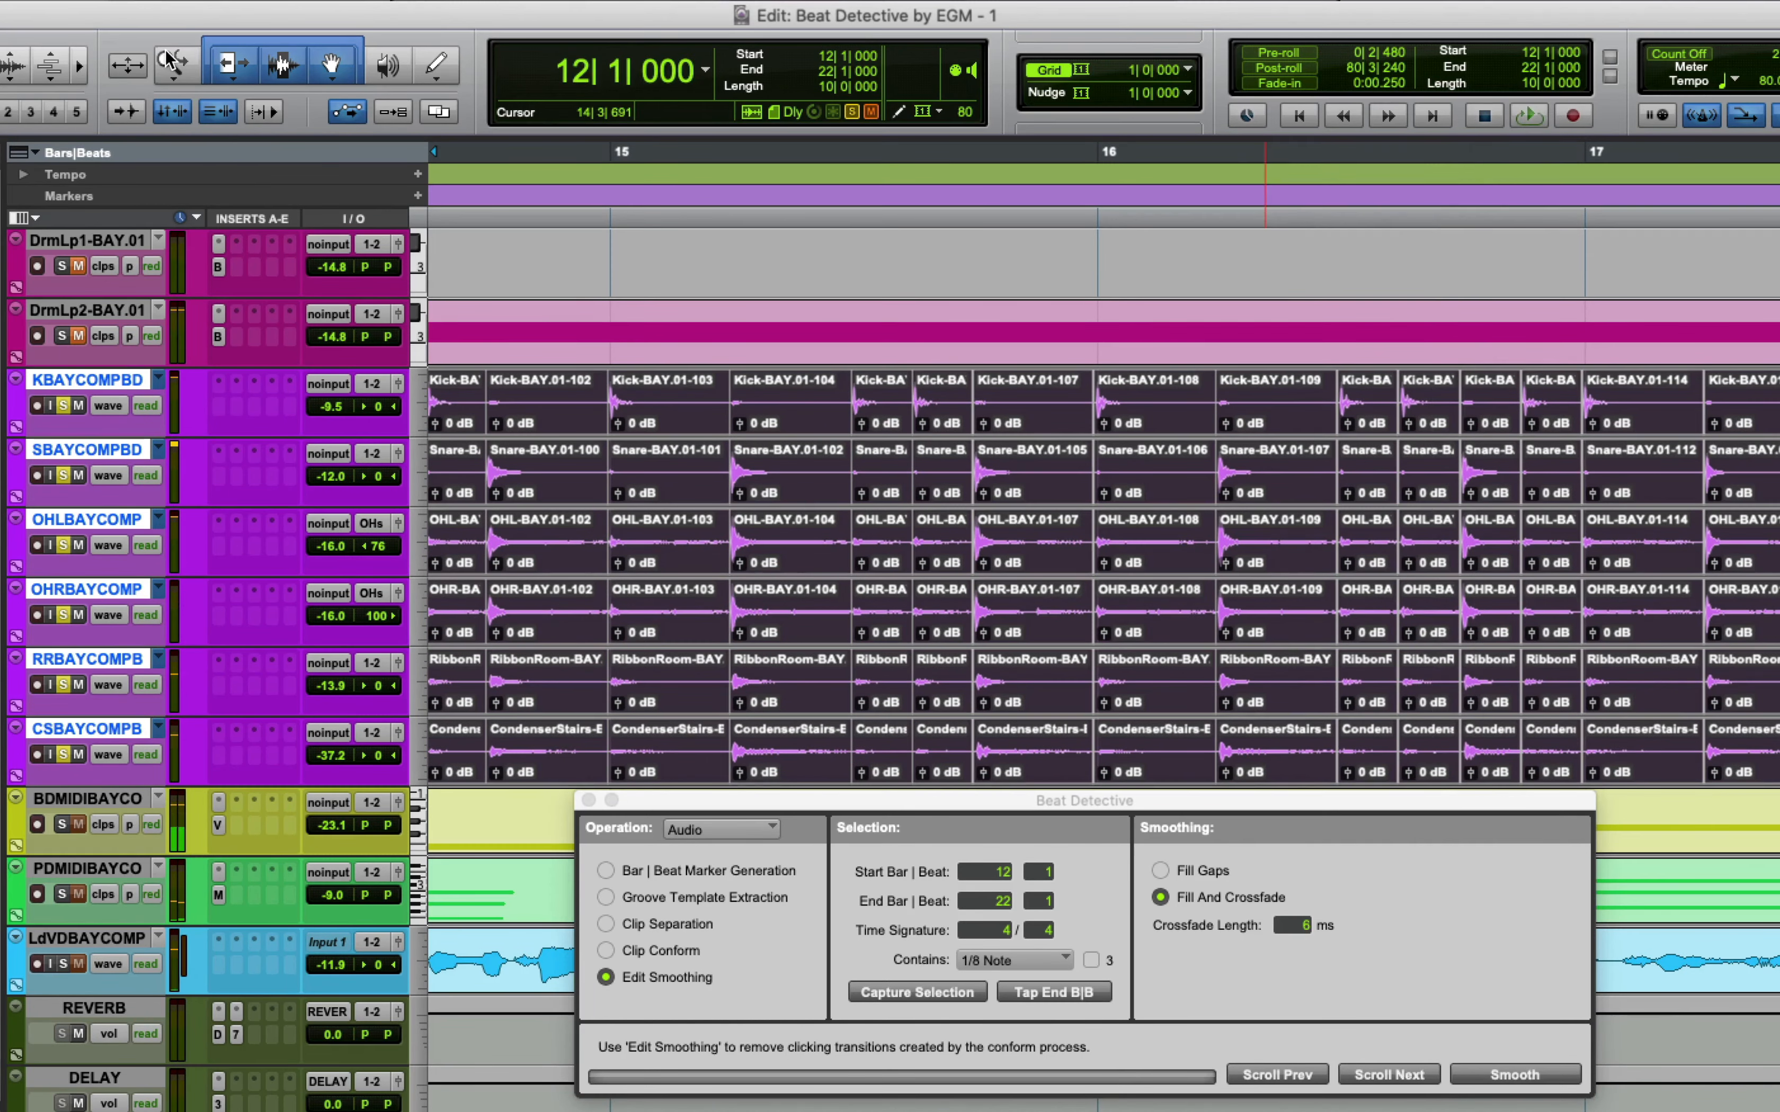
Copy the tightened drums from bar 12 to 22 and paste them at bar 12 on the COMPBDCONS playlists
double_click(172, 62)
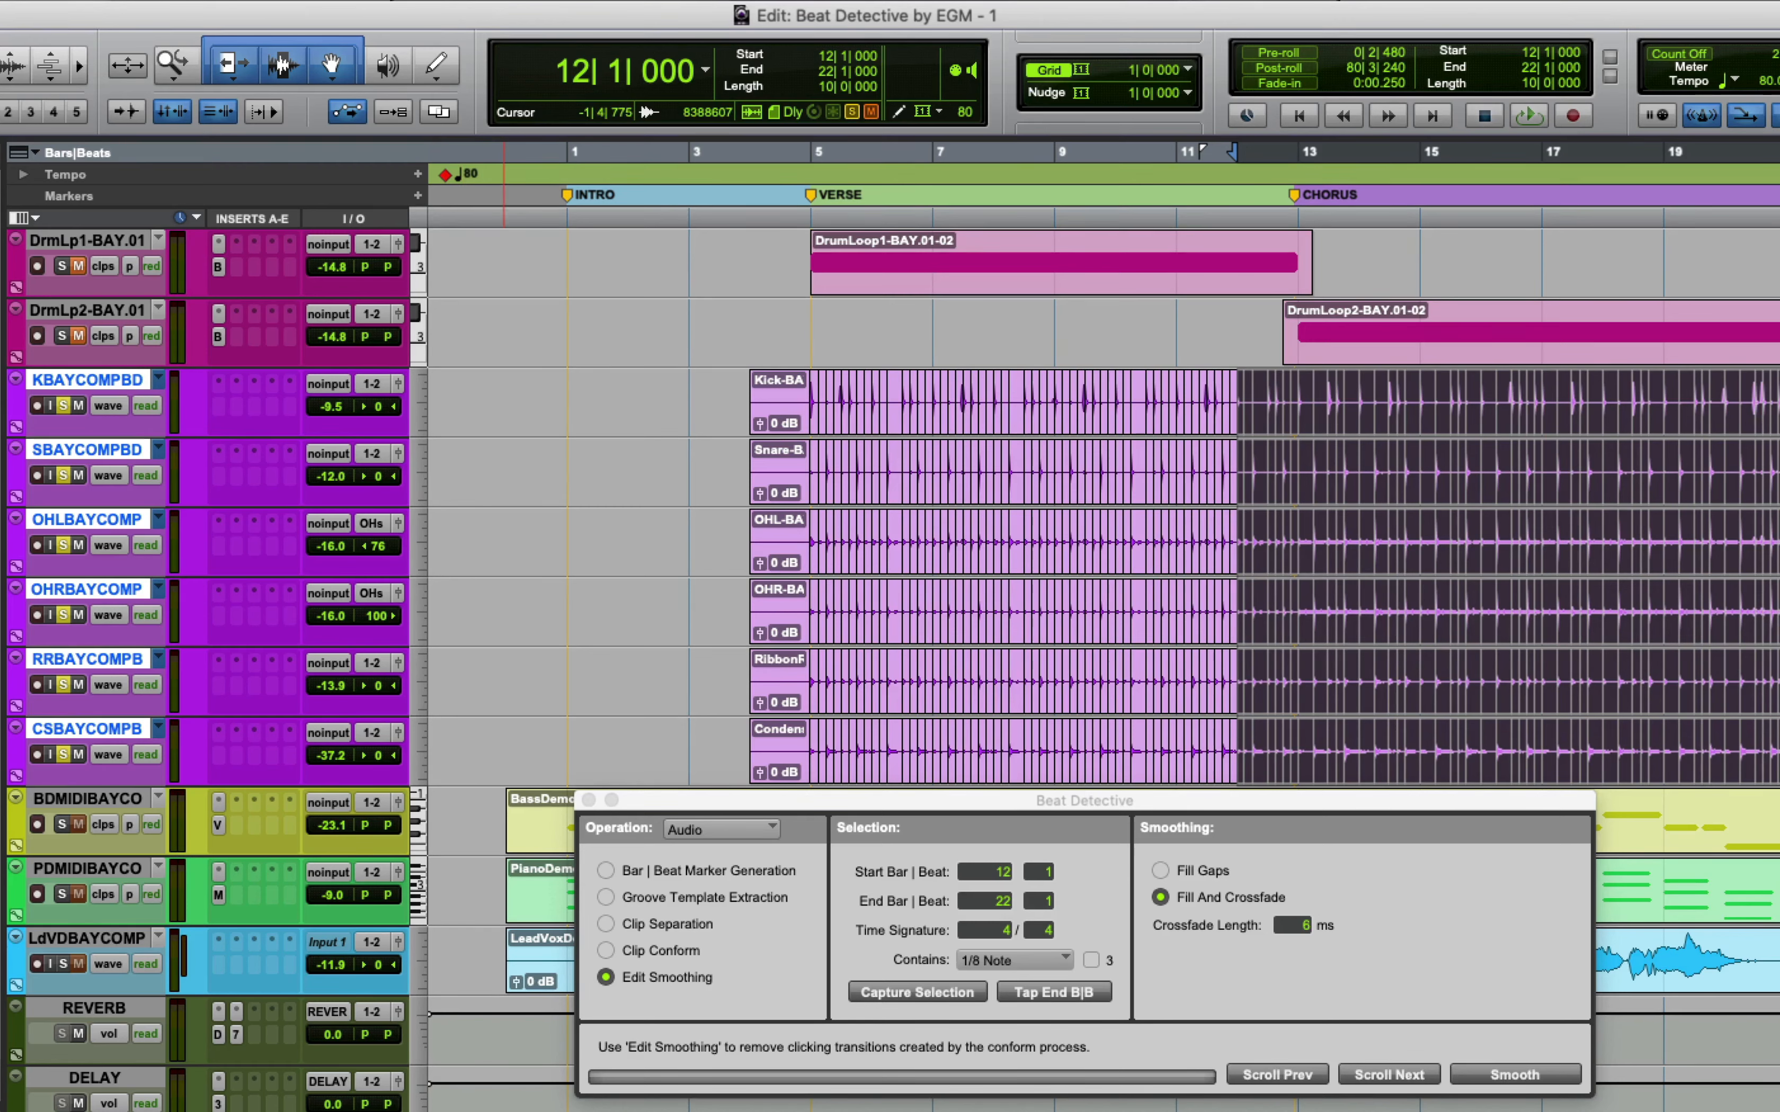
click(4, 0)
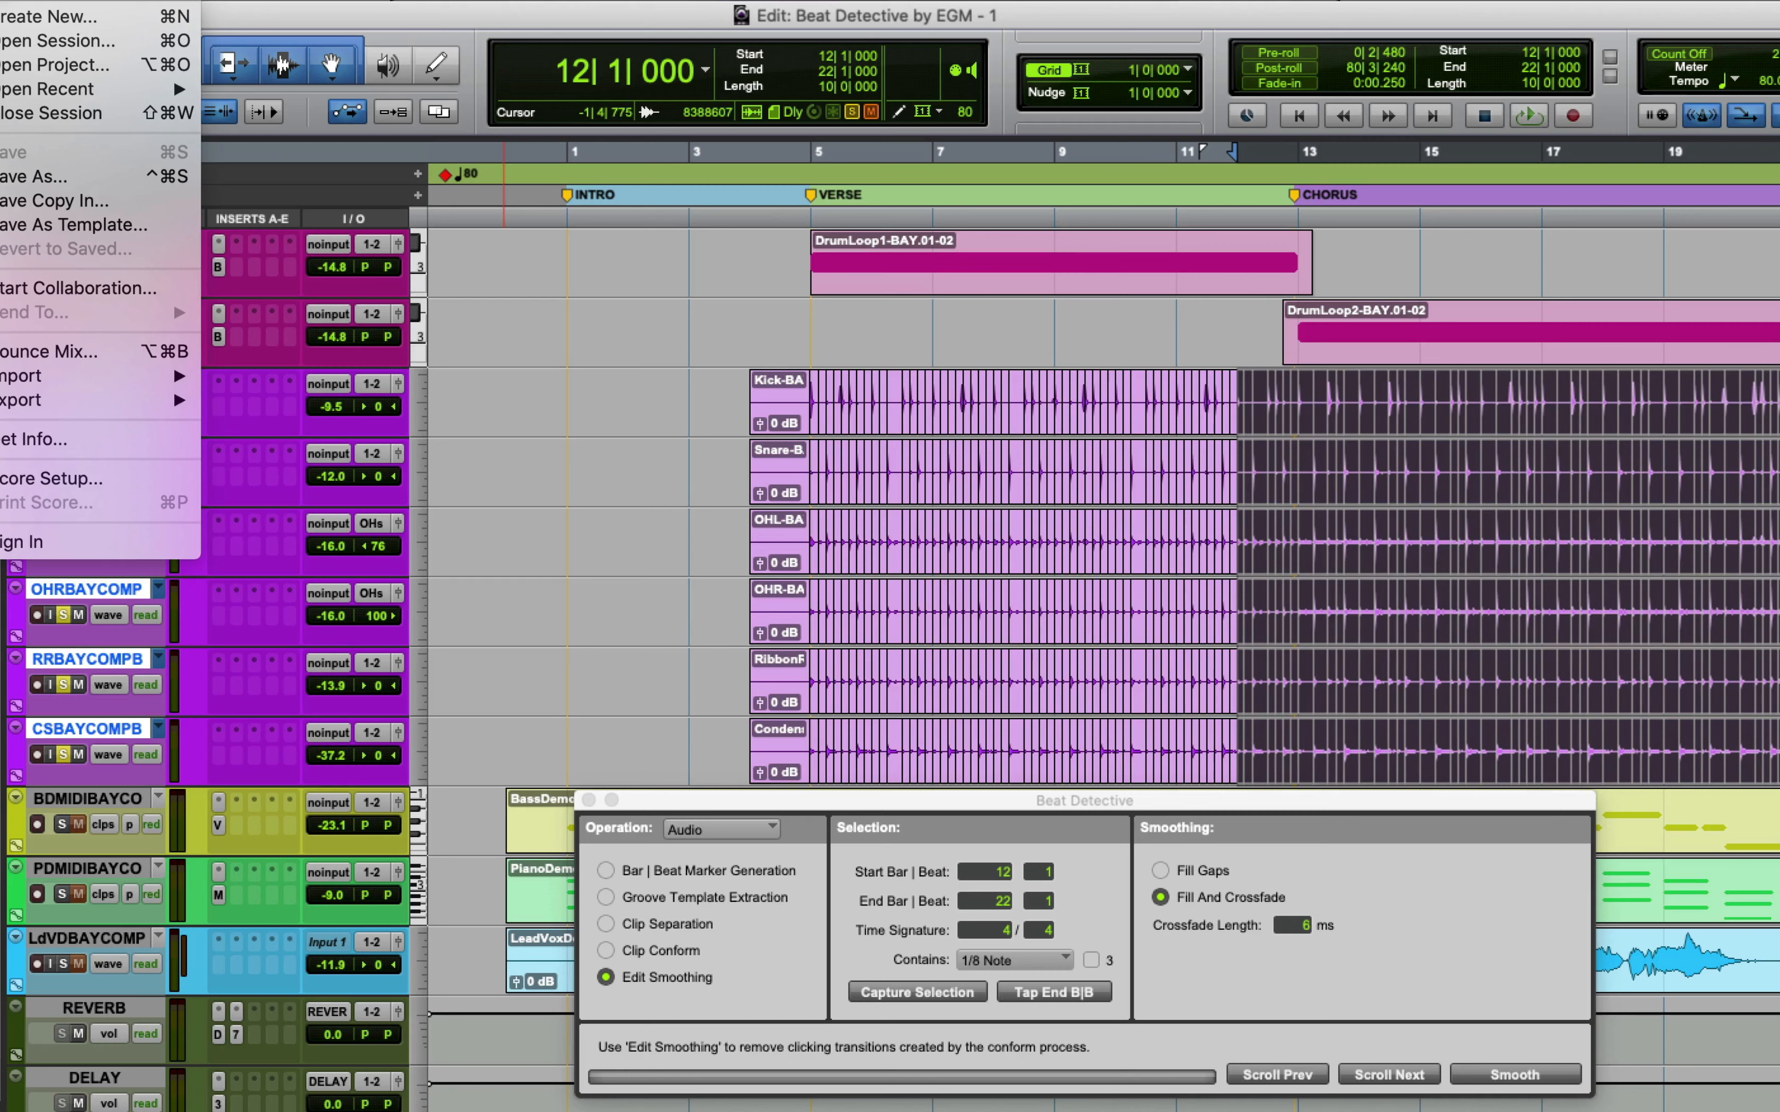
mouse_move(40, 0)
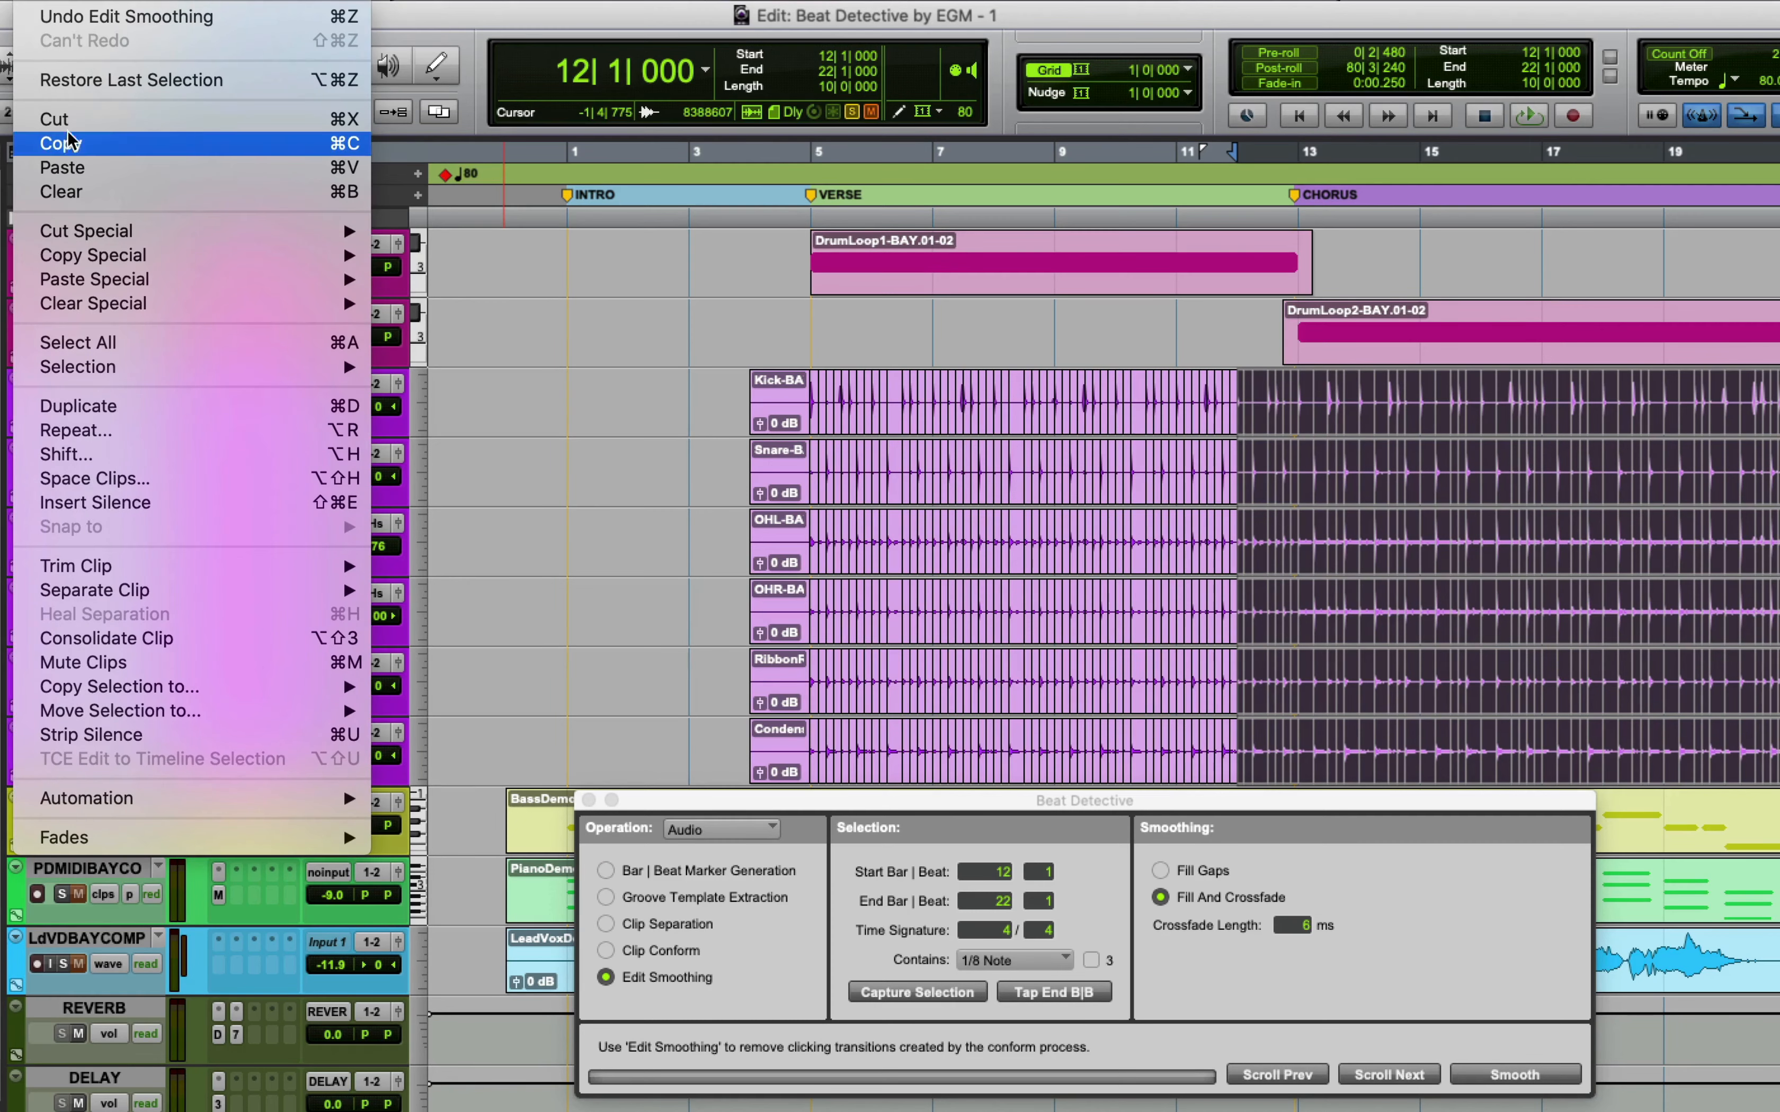
click(70, 145)
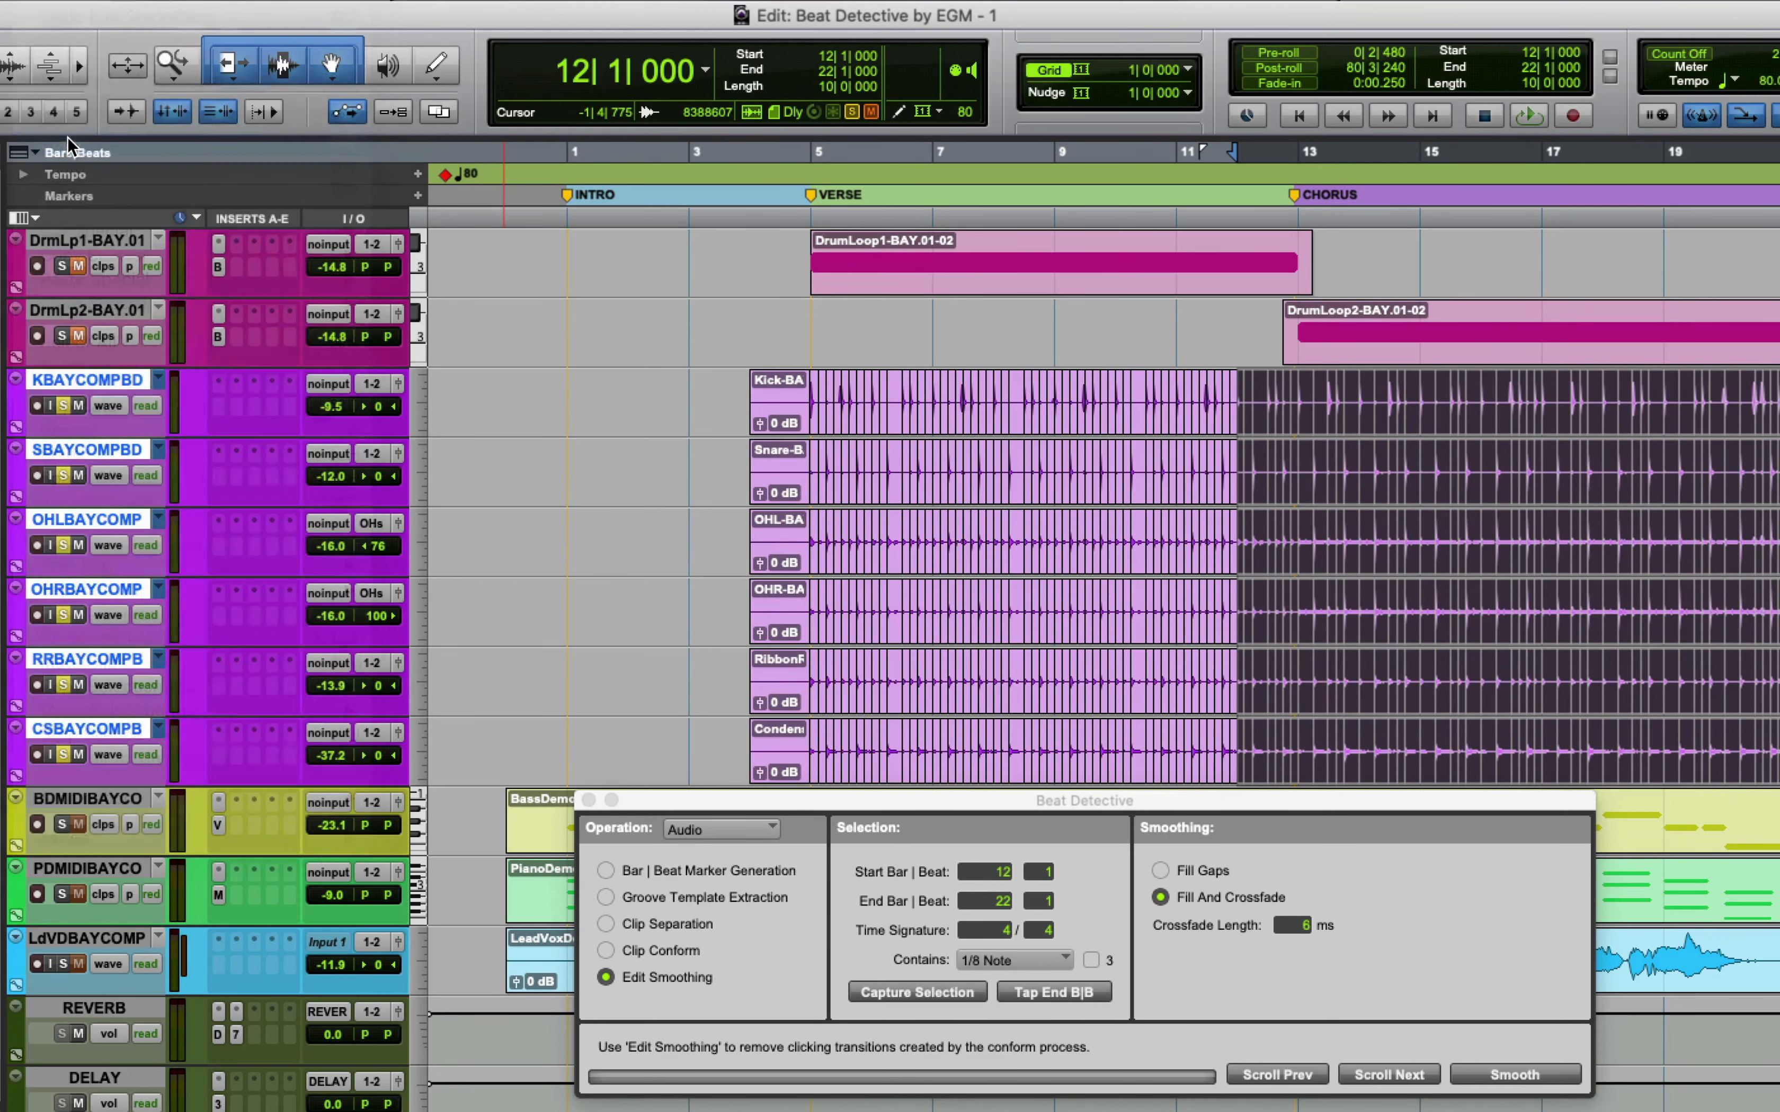
click(159, 383)
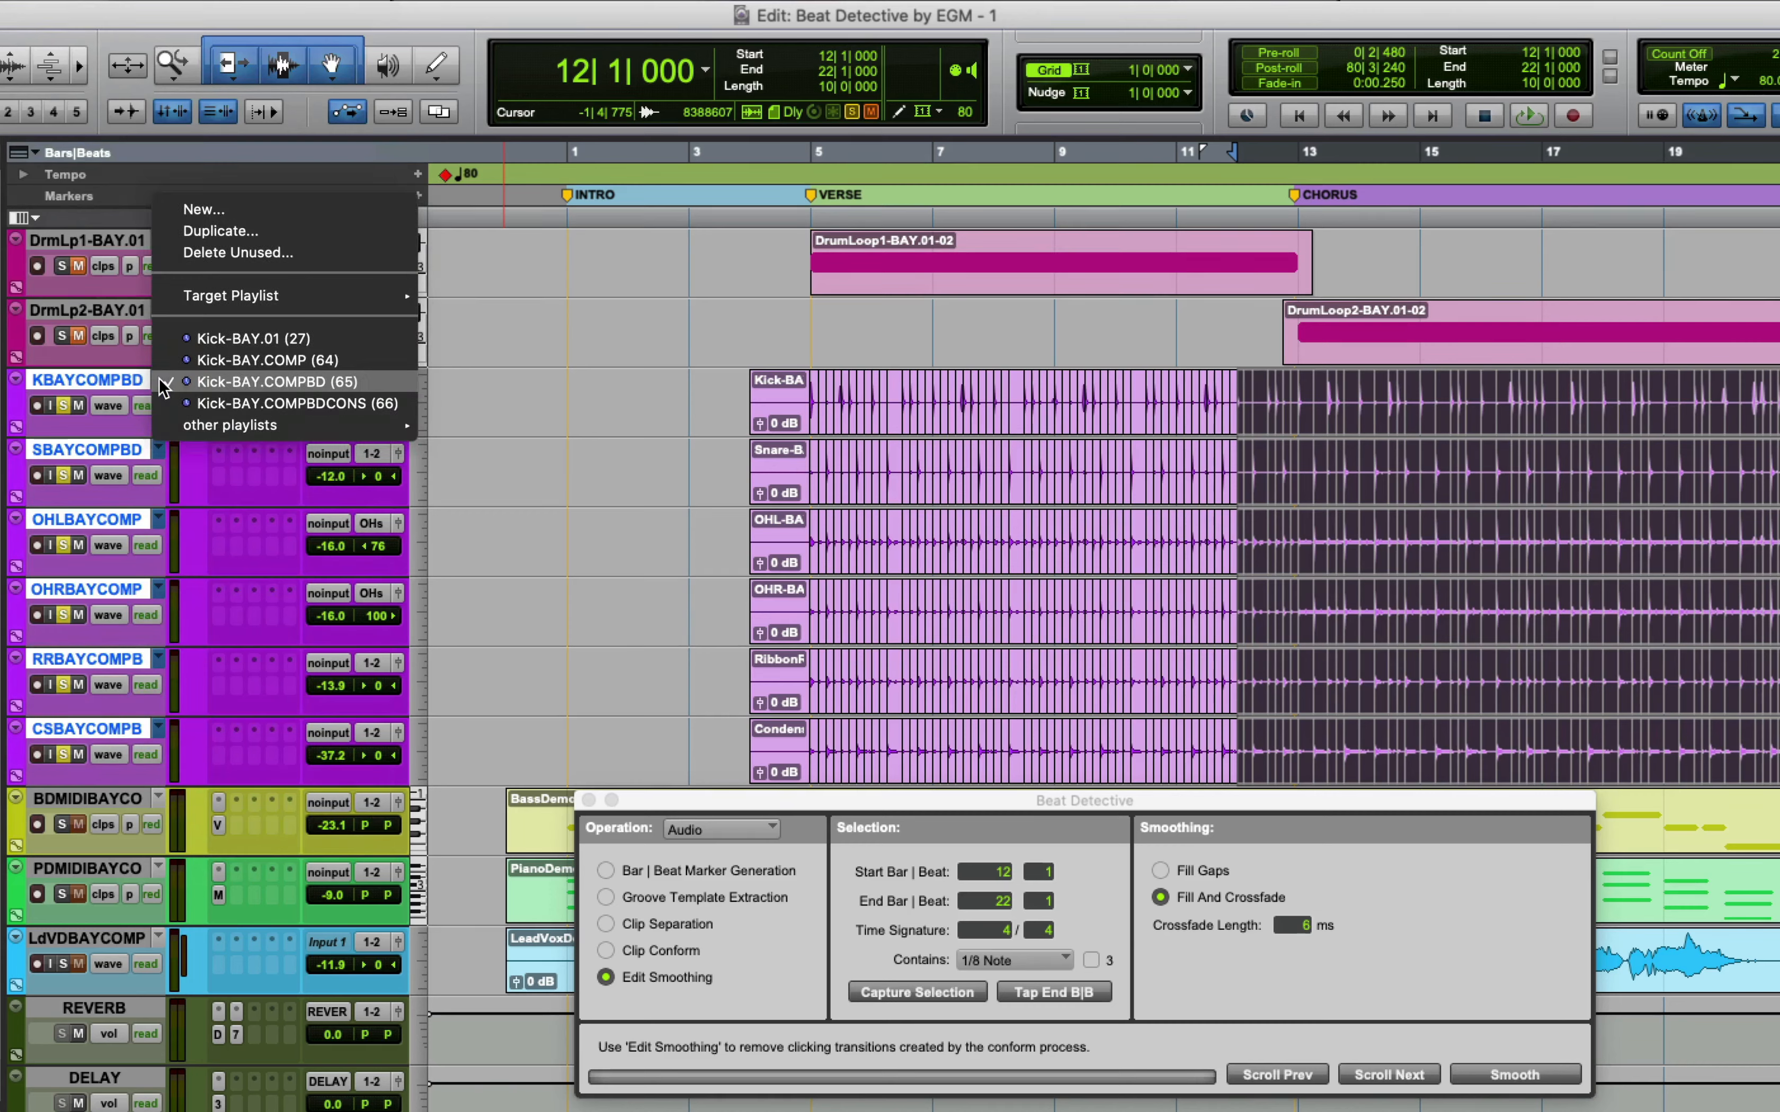
click(183, 403)
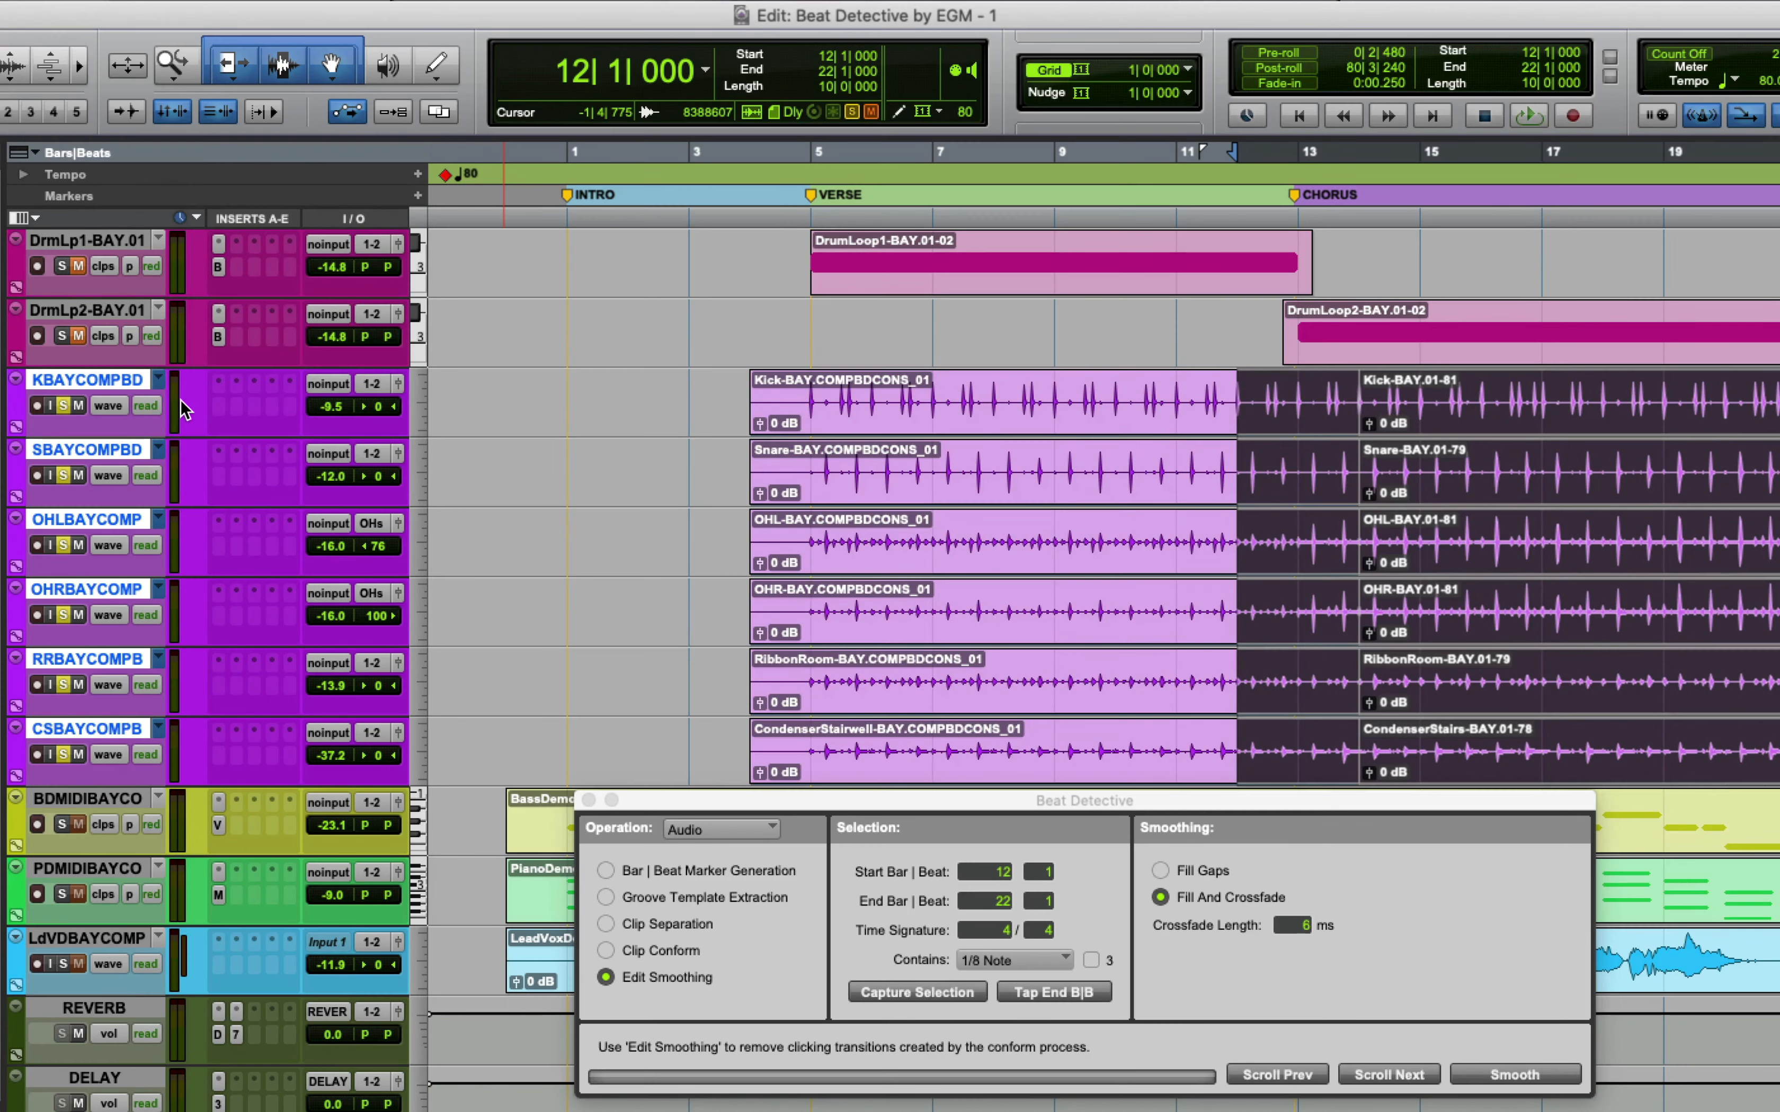
click(35, 1)
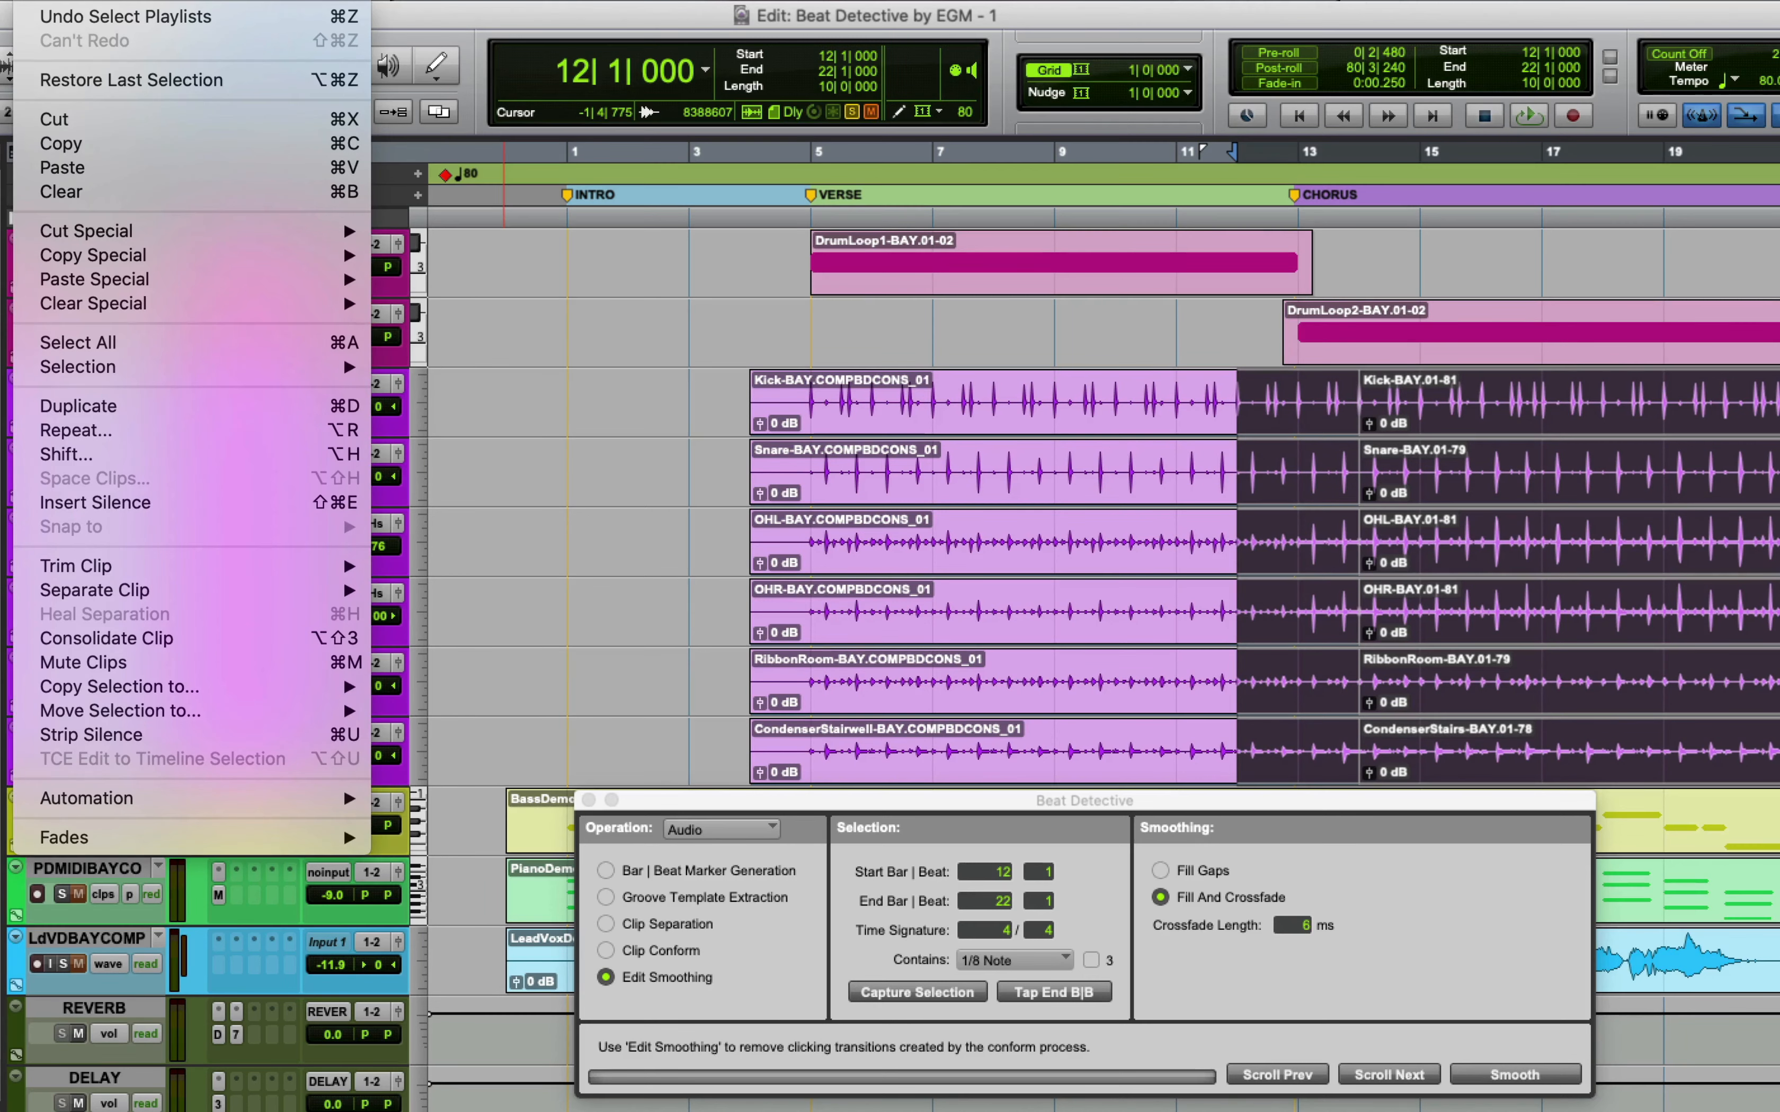
click(63, 169)
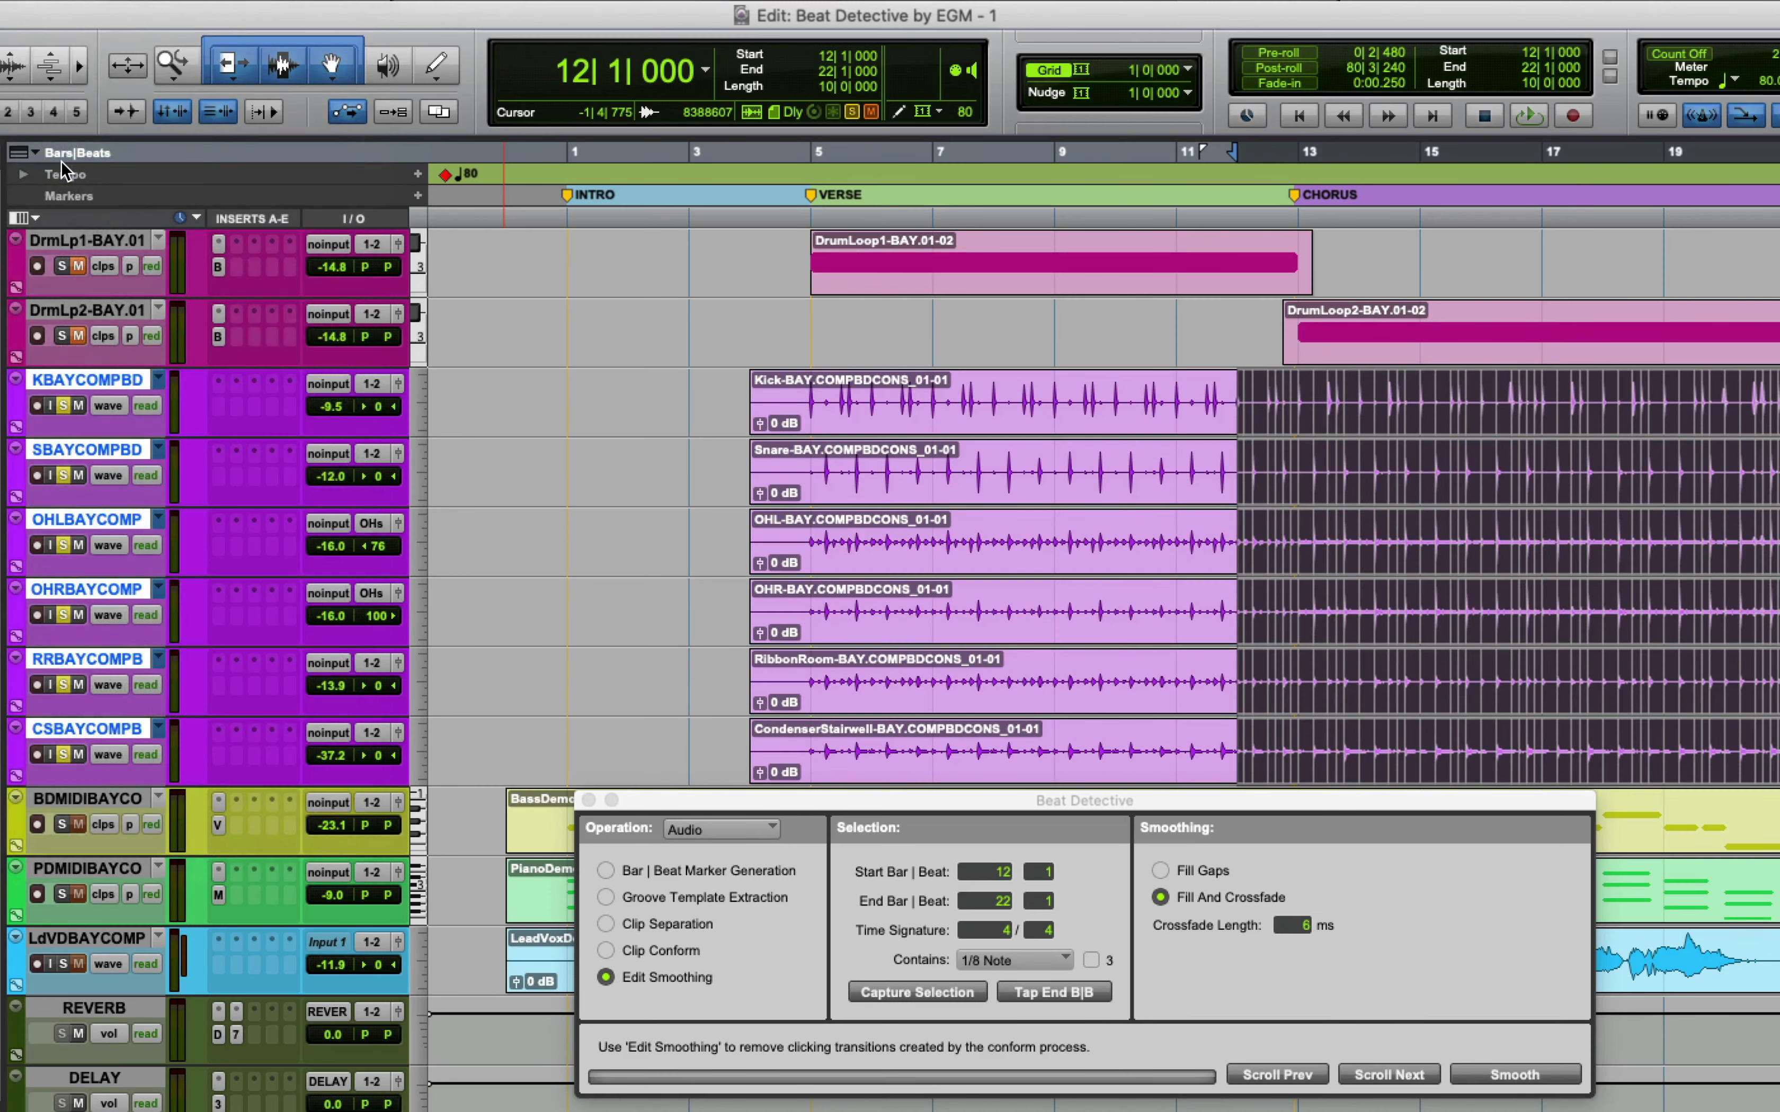
Consolidate the pasted drum clips from bar 12 to 22 into one clip per track
click(2, 0)
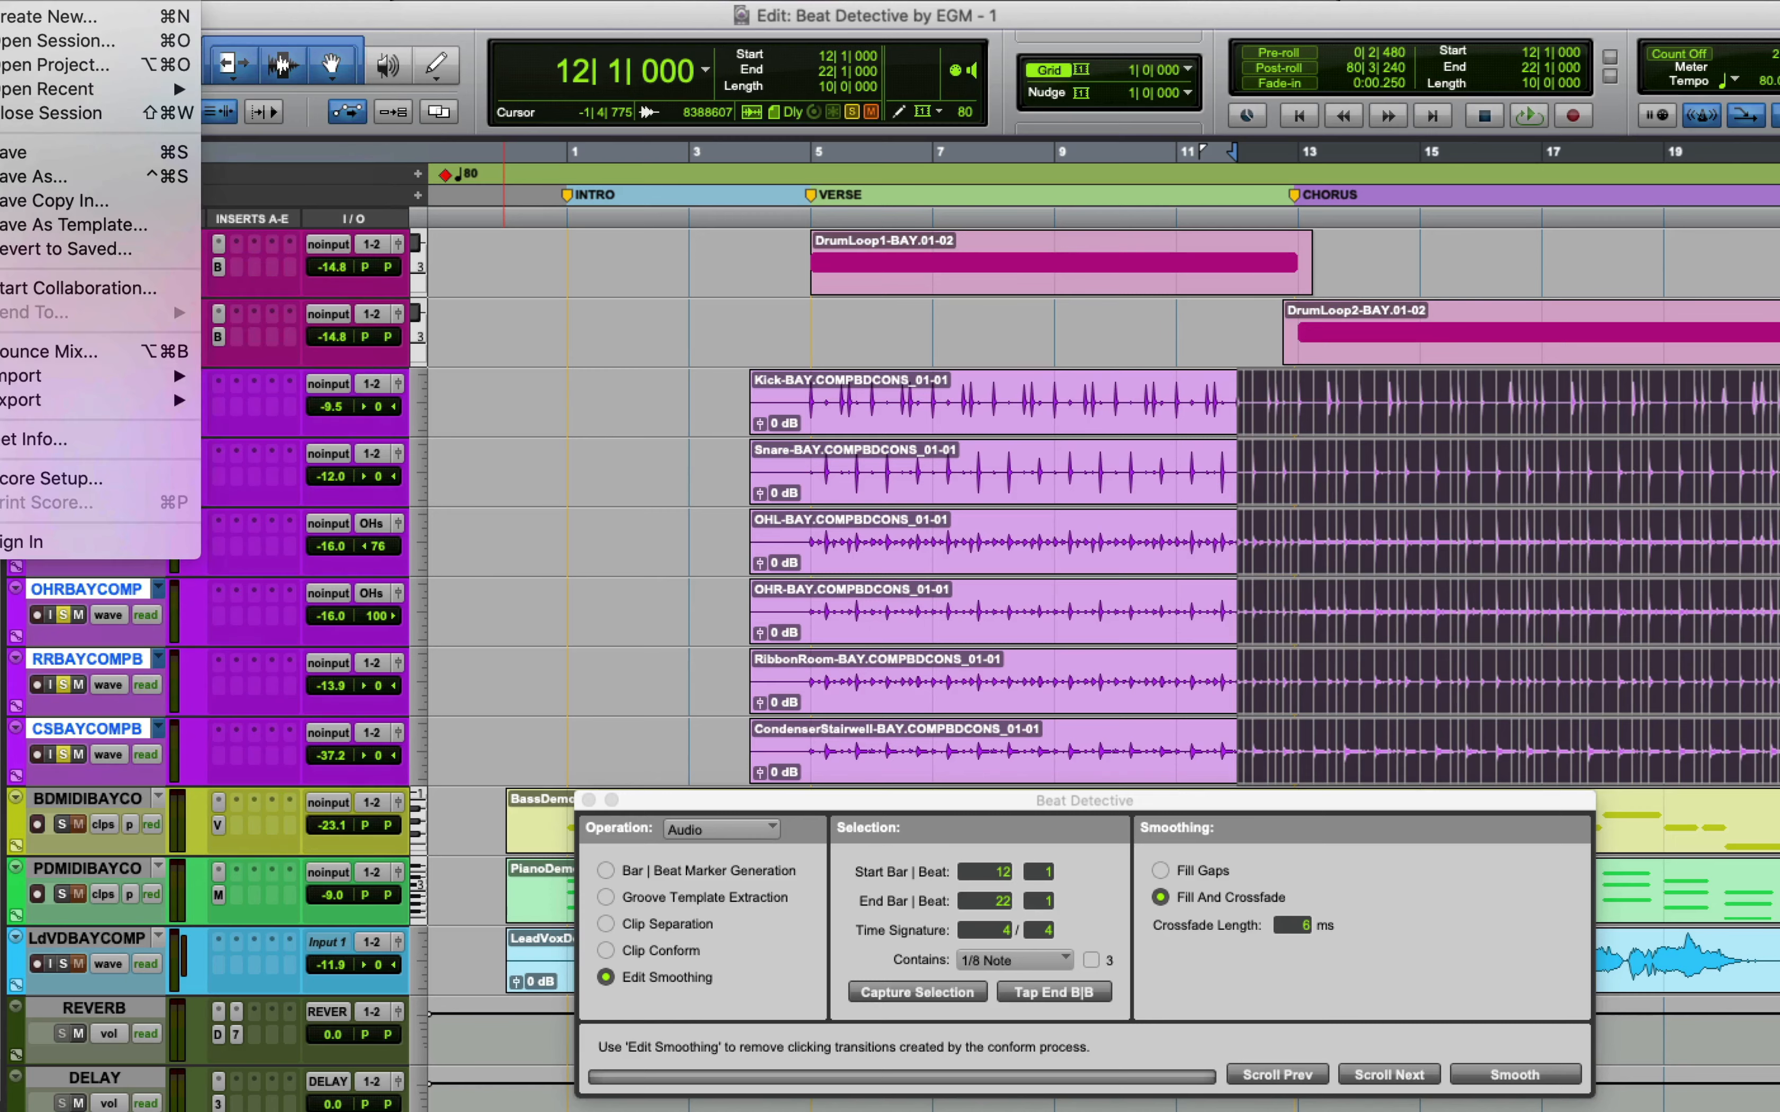
mouse_move(35, 0)
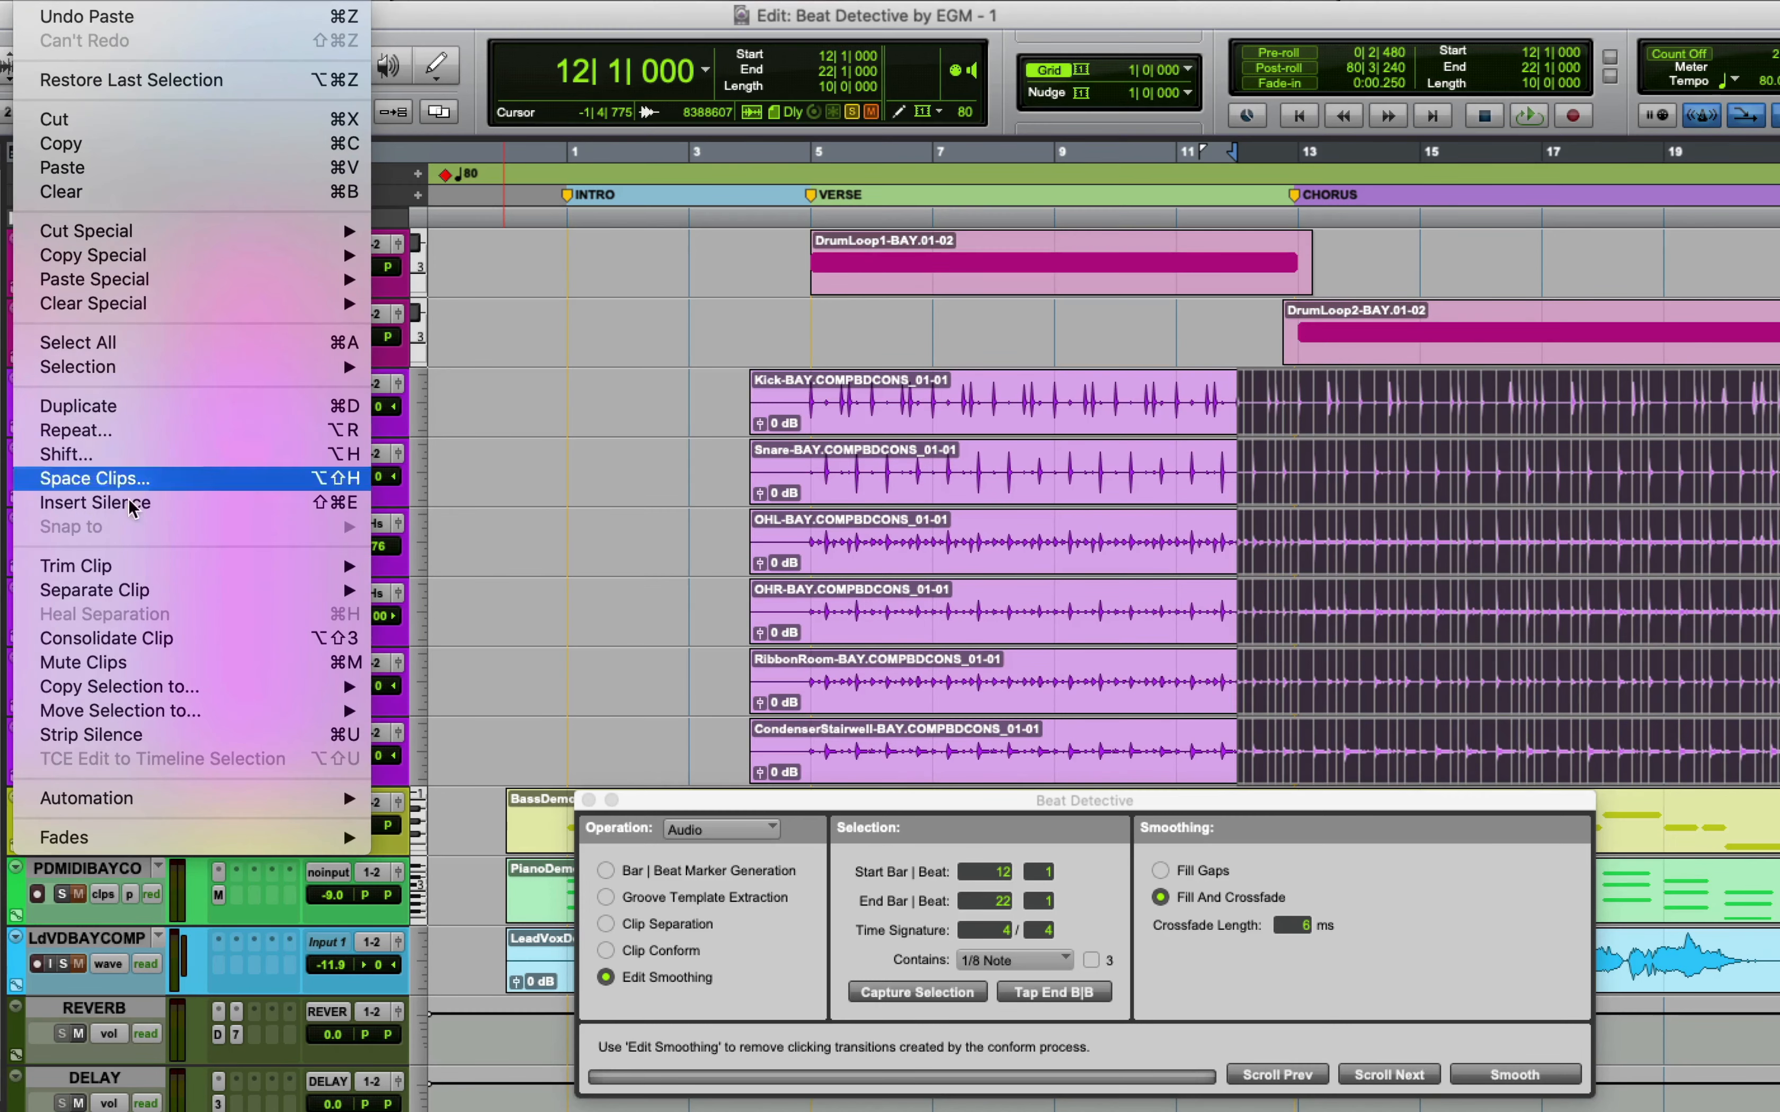
click(177, 640)
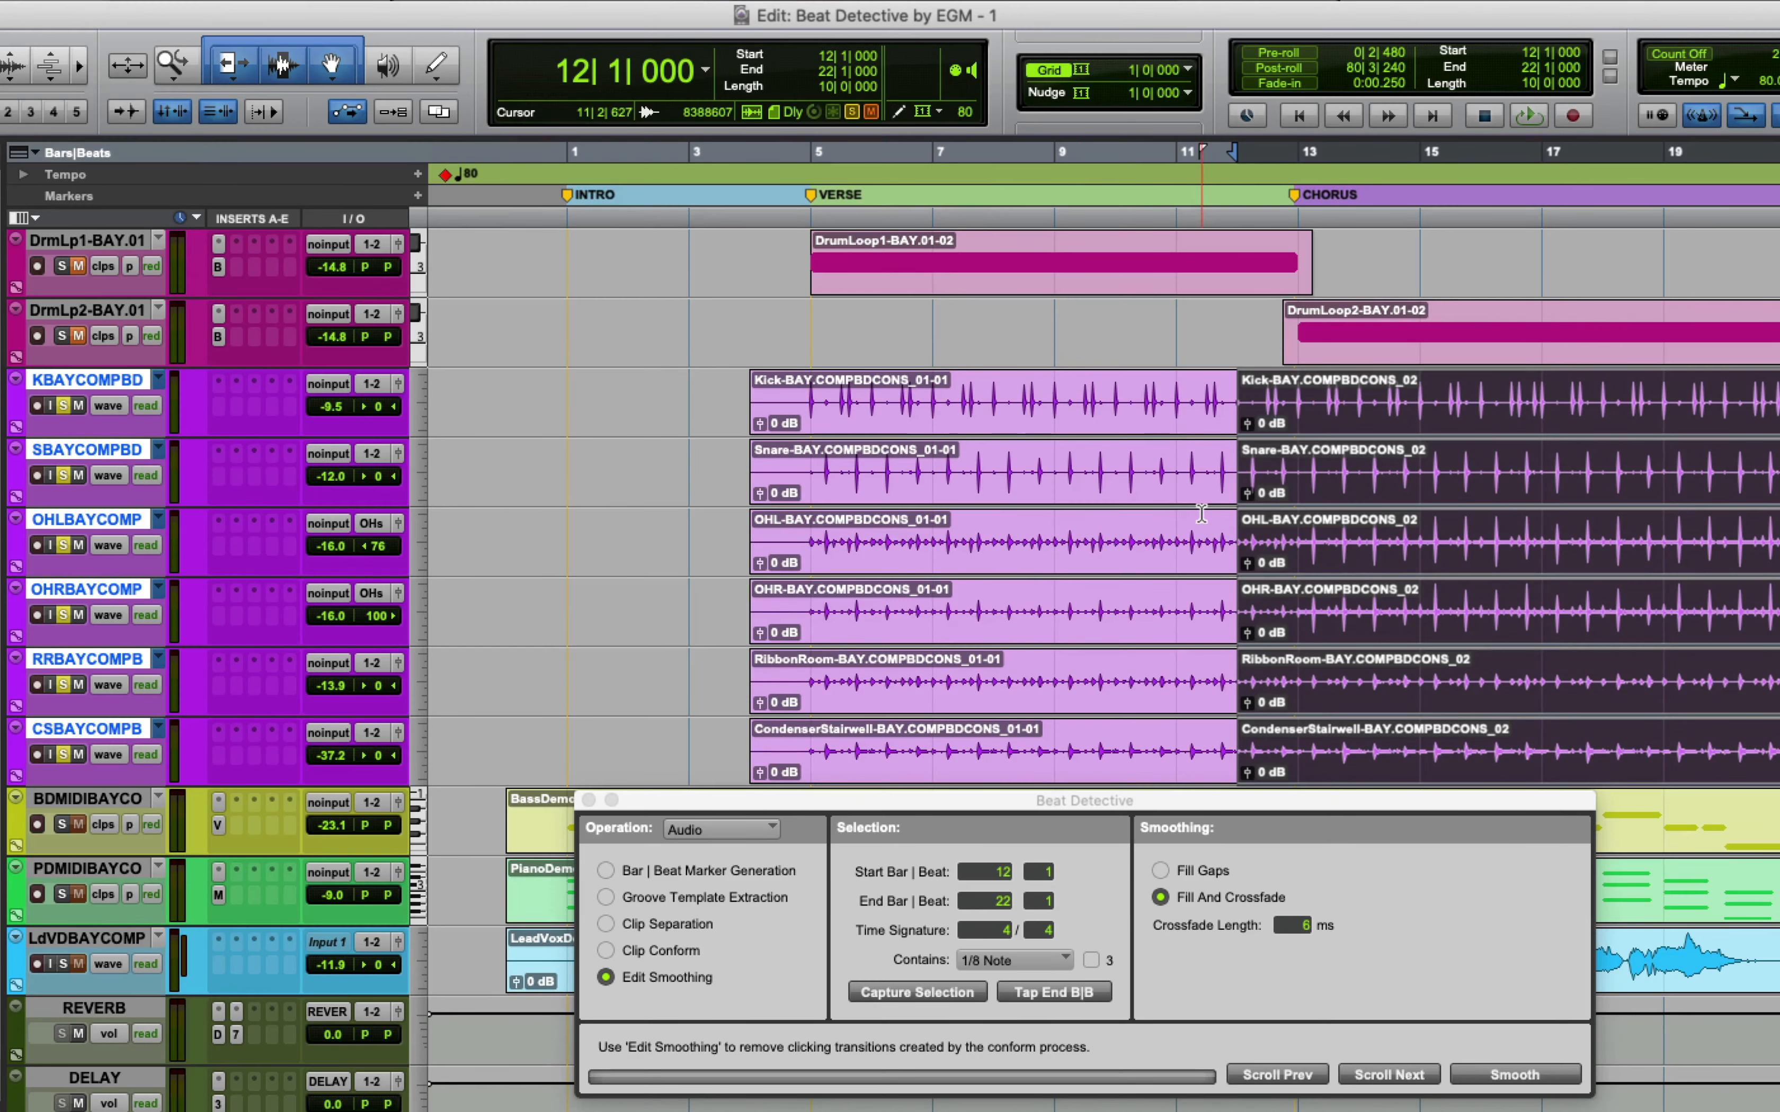
Extend the earlier consolidated drum clips to just before bar 13 and crossfade them into the next clips from 12|4|946 to 12|4|957
key(t)
key(t)
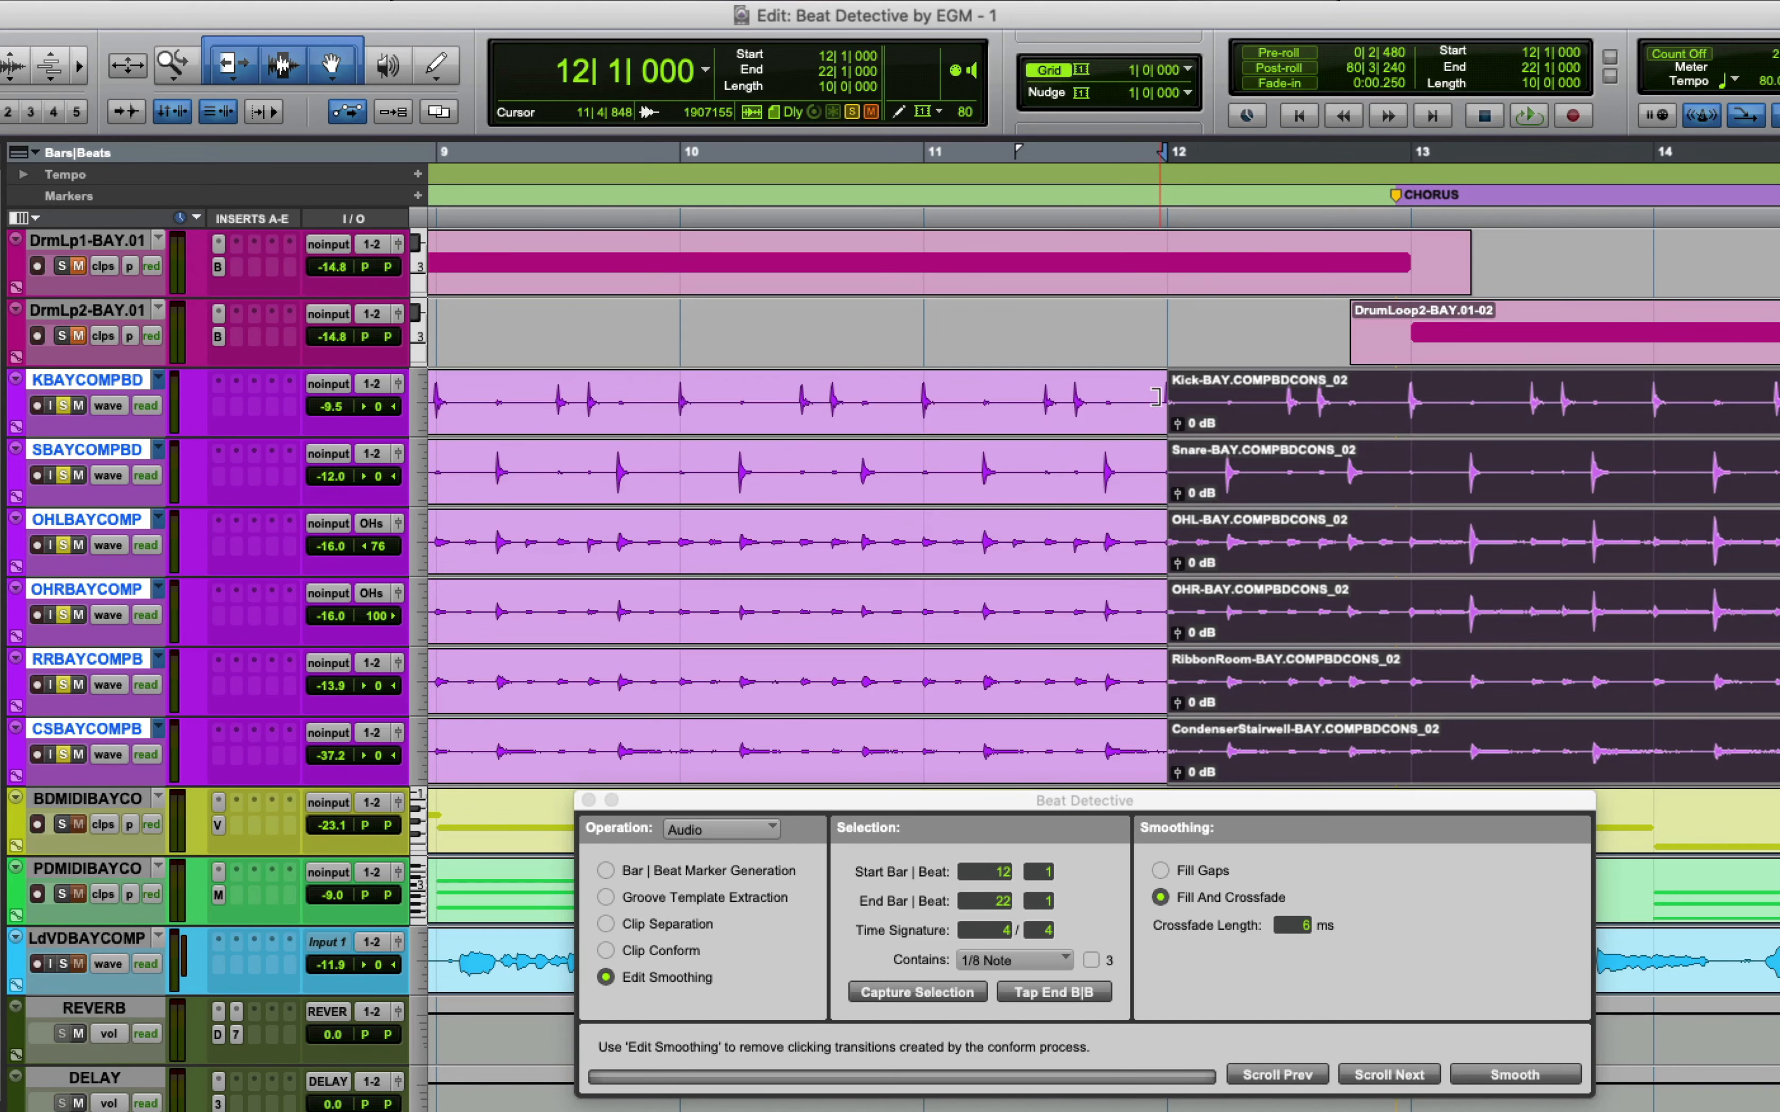
mouse_move(1157, 397)
mouse_down()
mouse_move(1503, 393)
mouse_move(1259, 395)
mouse_move(1433, 393)
mouse_move(1327, 389)
mouse_move(1406, 388)
mouse_up()
click(1452, 398)
key(t)
key(t)
key(t)
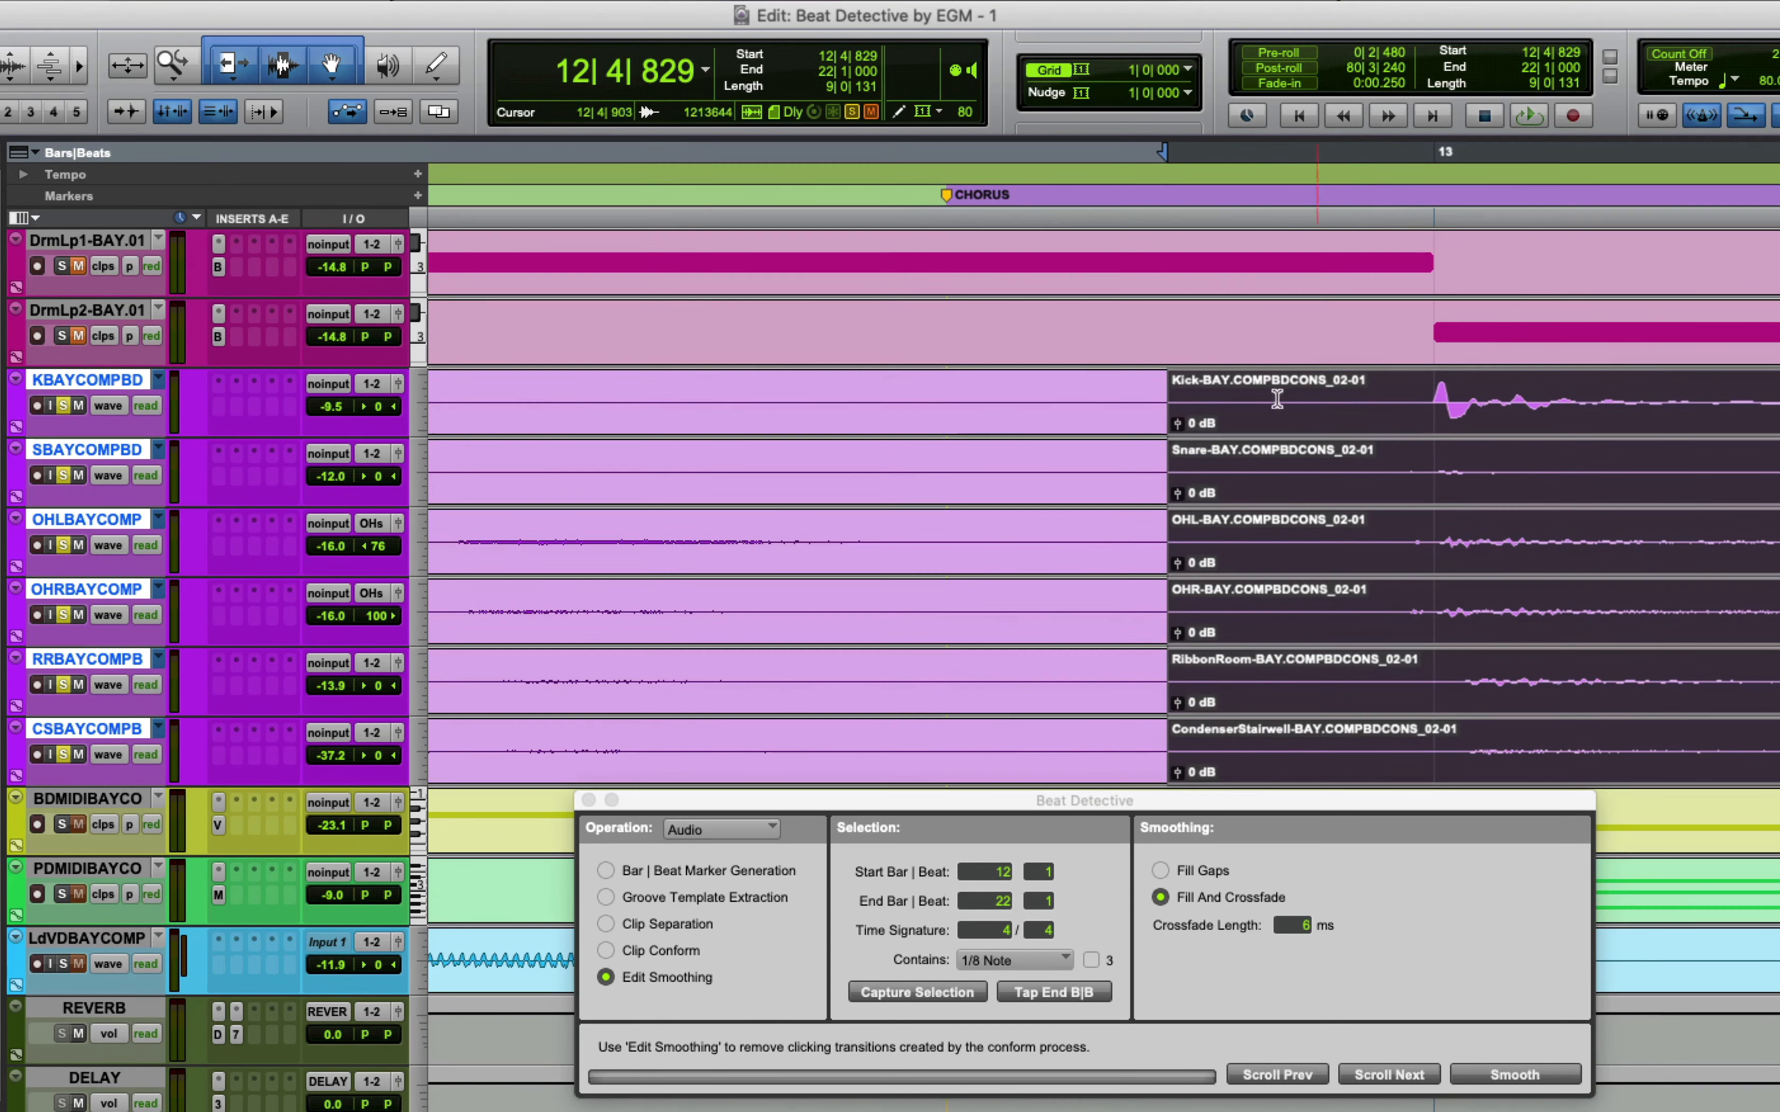
drag(1177, 396, 1405, 440)
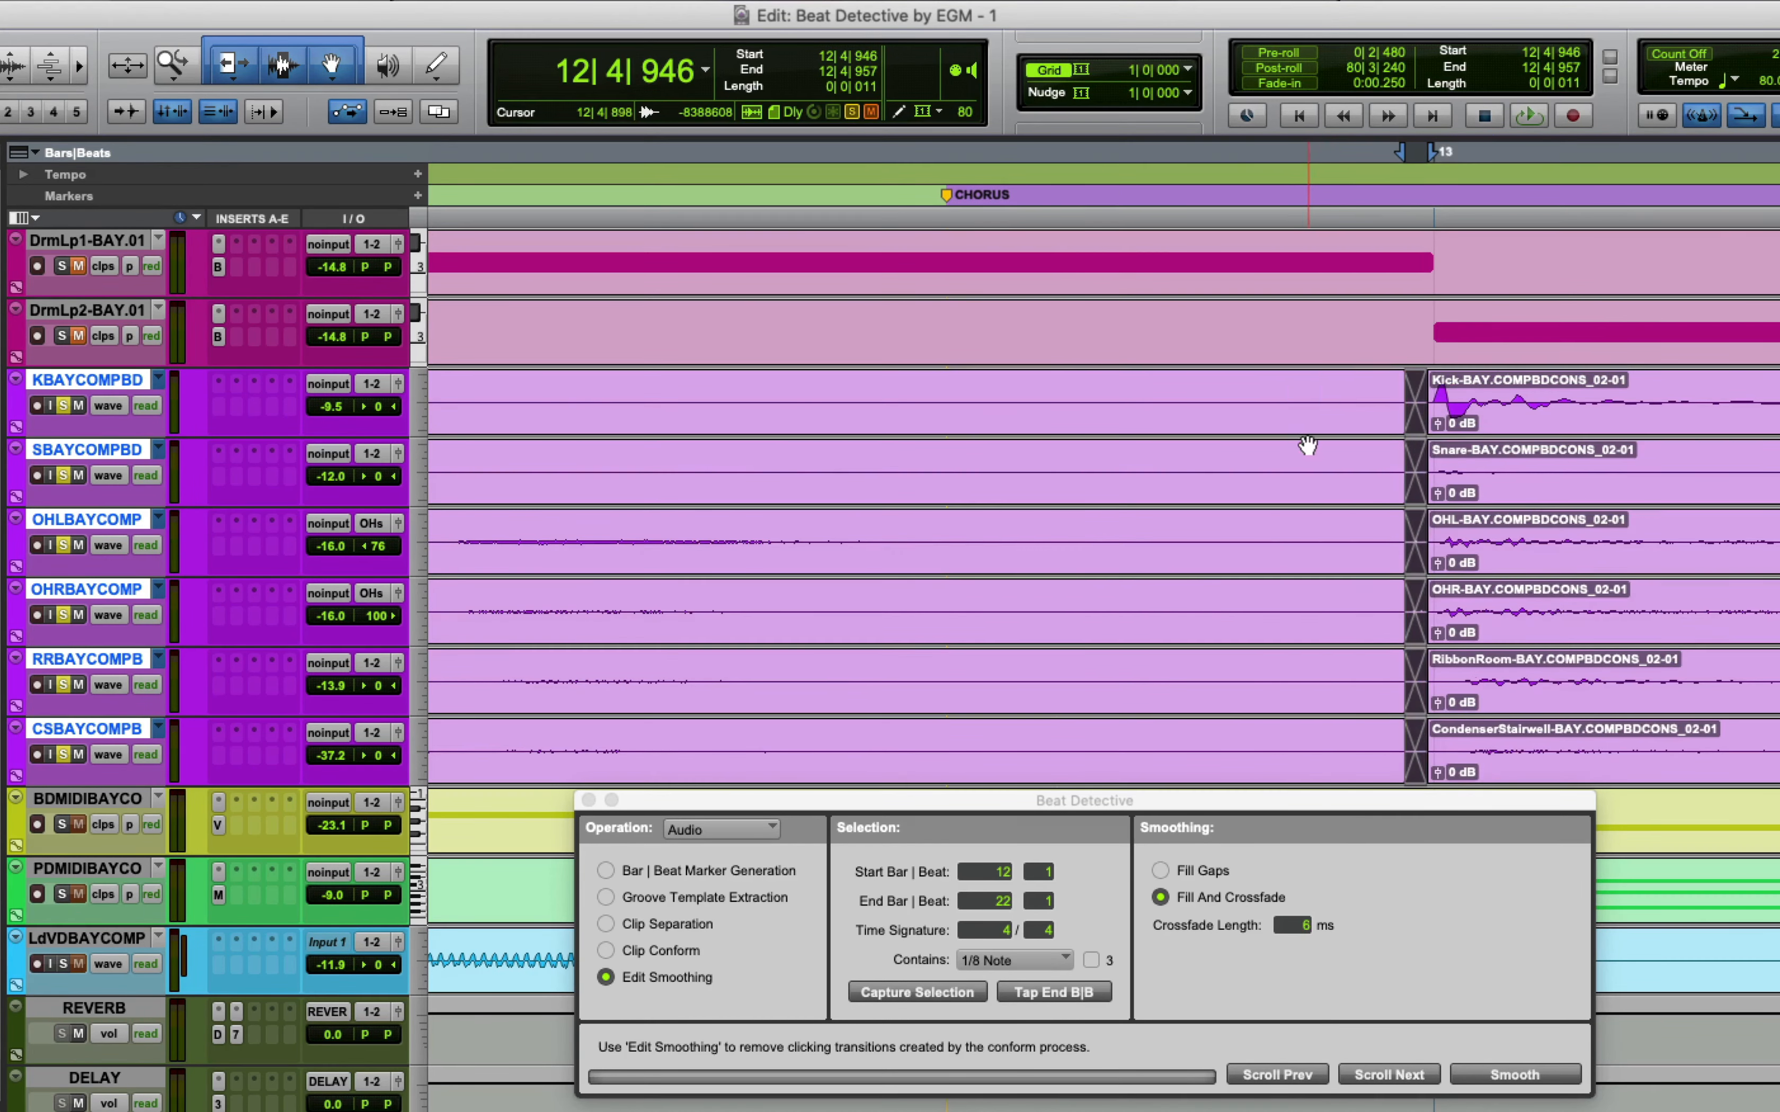
Play the soloed drums from bar 11 to check the crossfade at the start of the chorus
key(r)
key(r)
key(r)
key(r)
key(r)
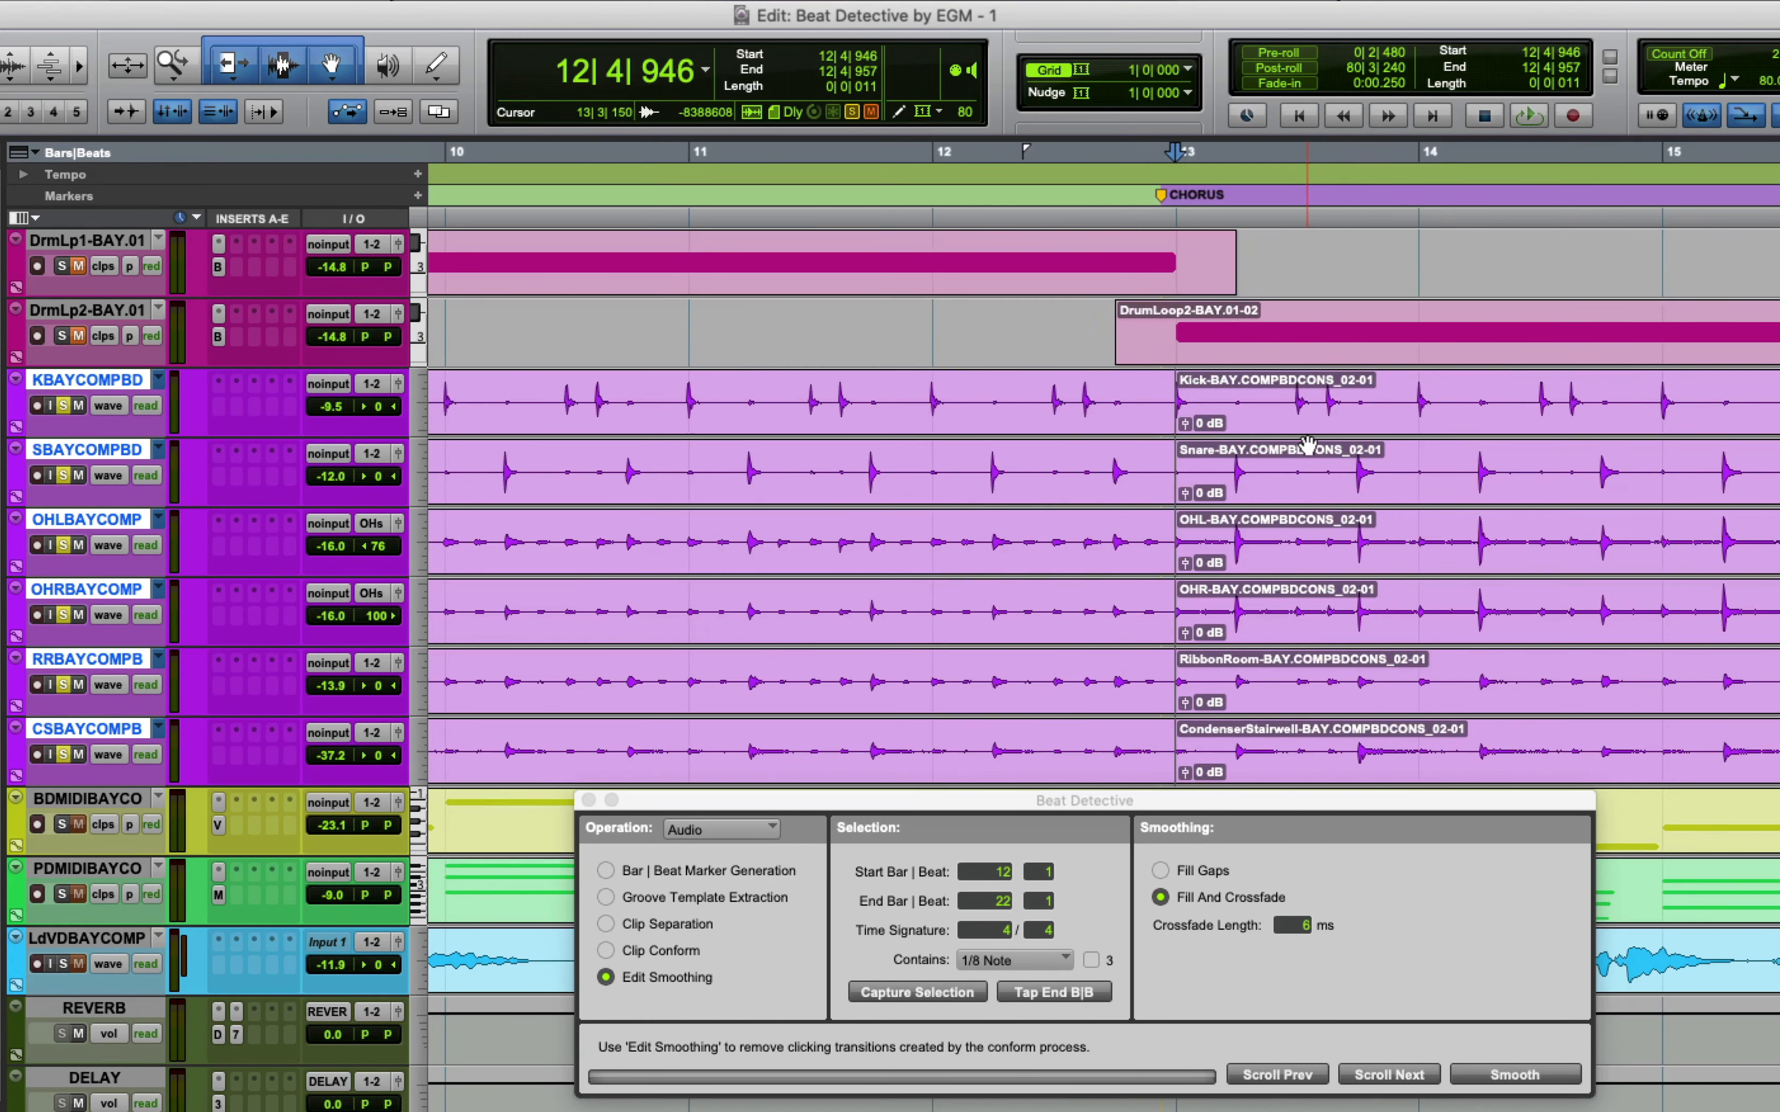
click(694, 388)
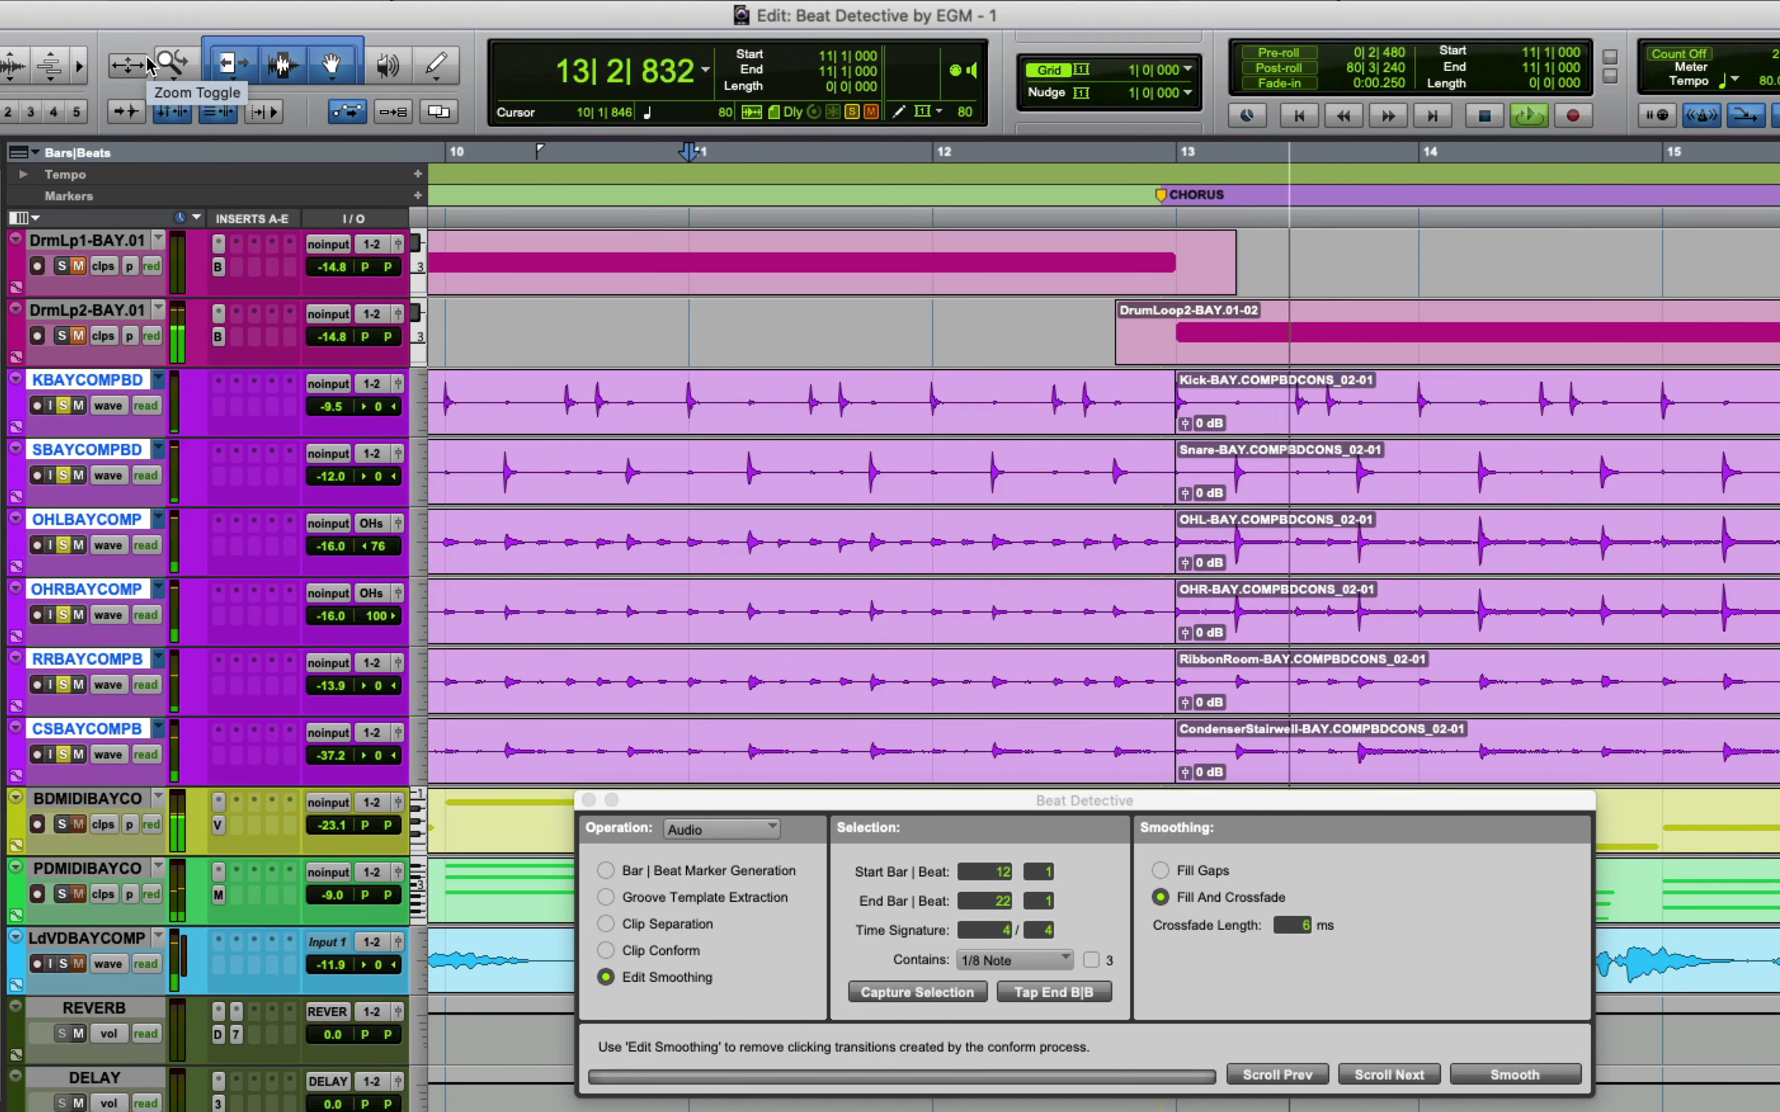
double_click(182, 63)
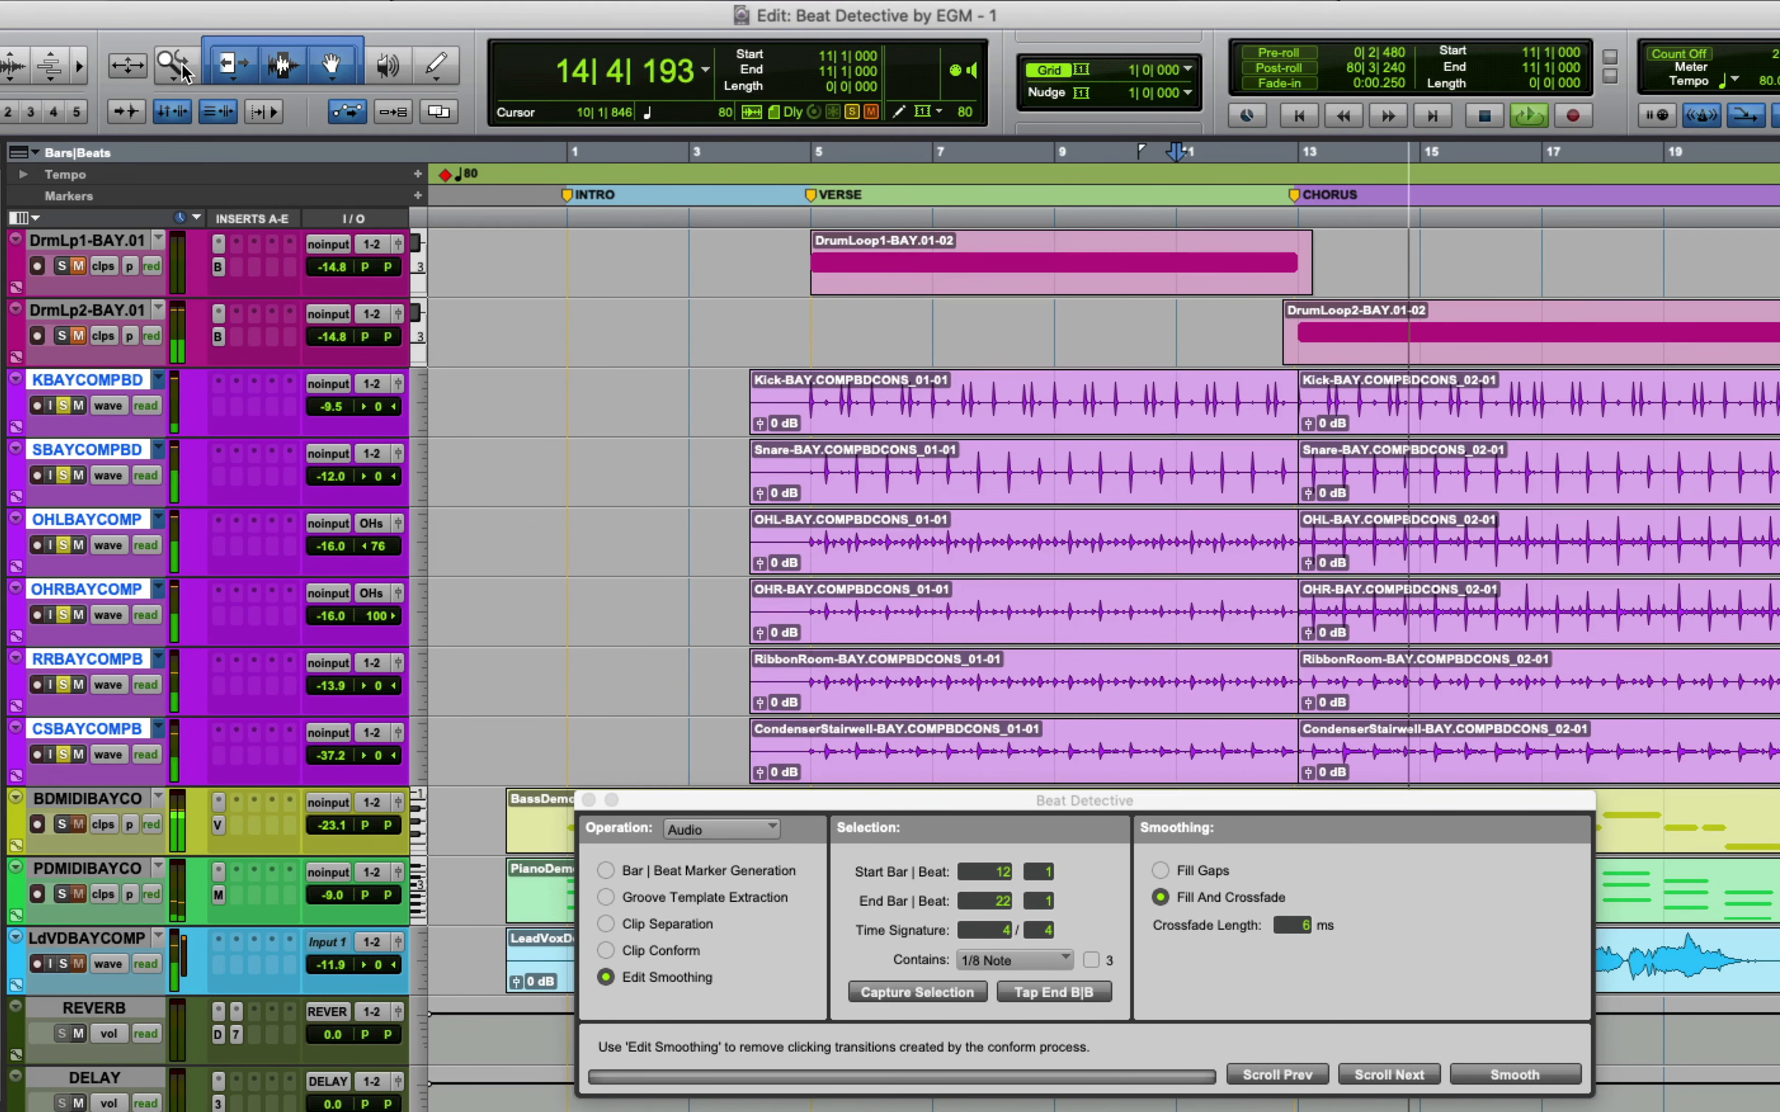
key(space)
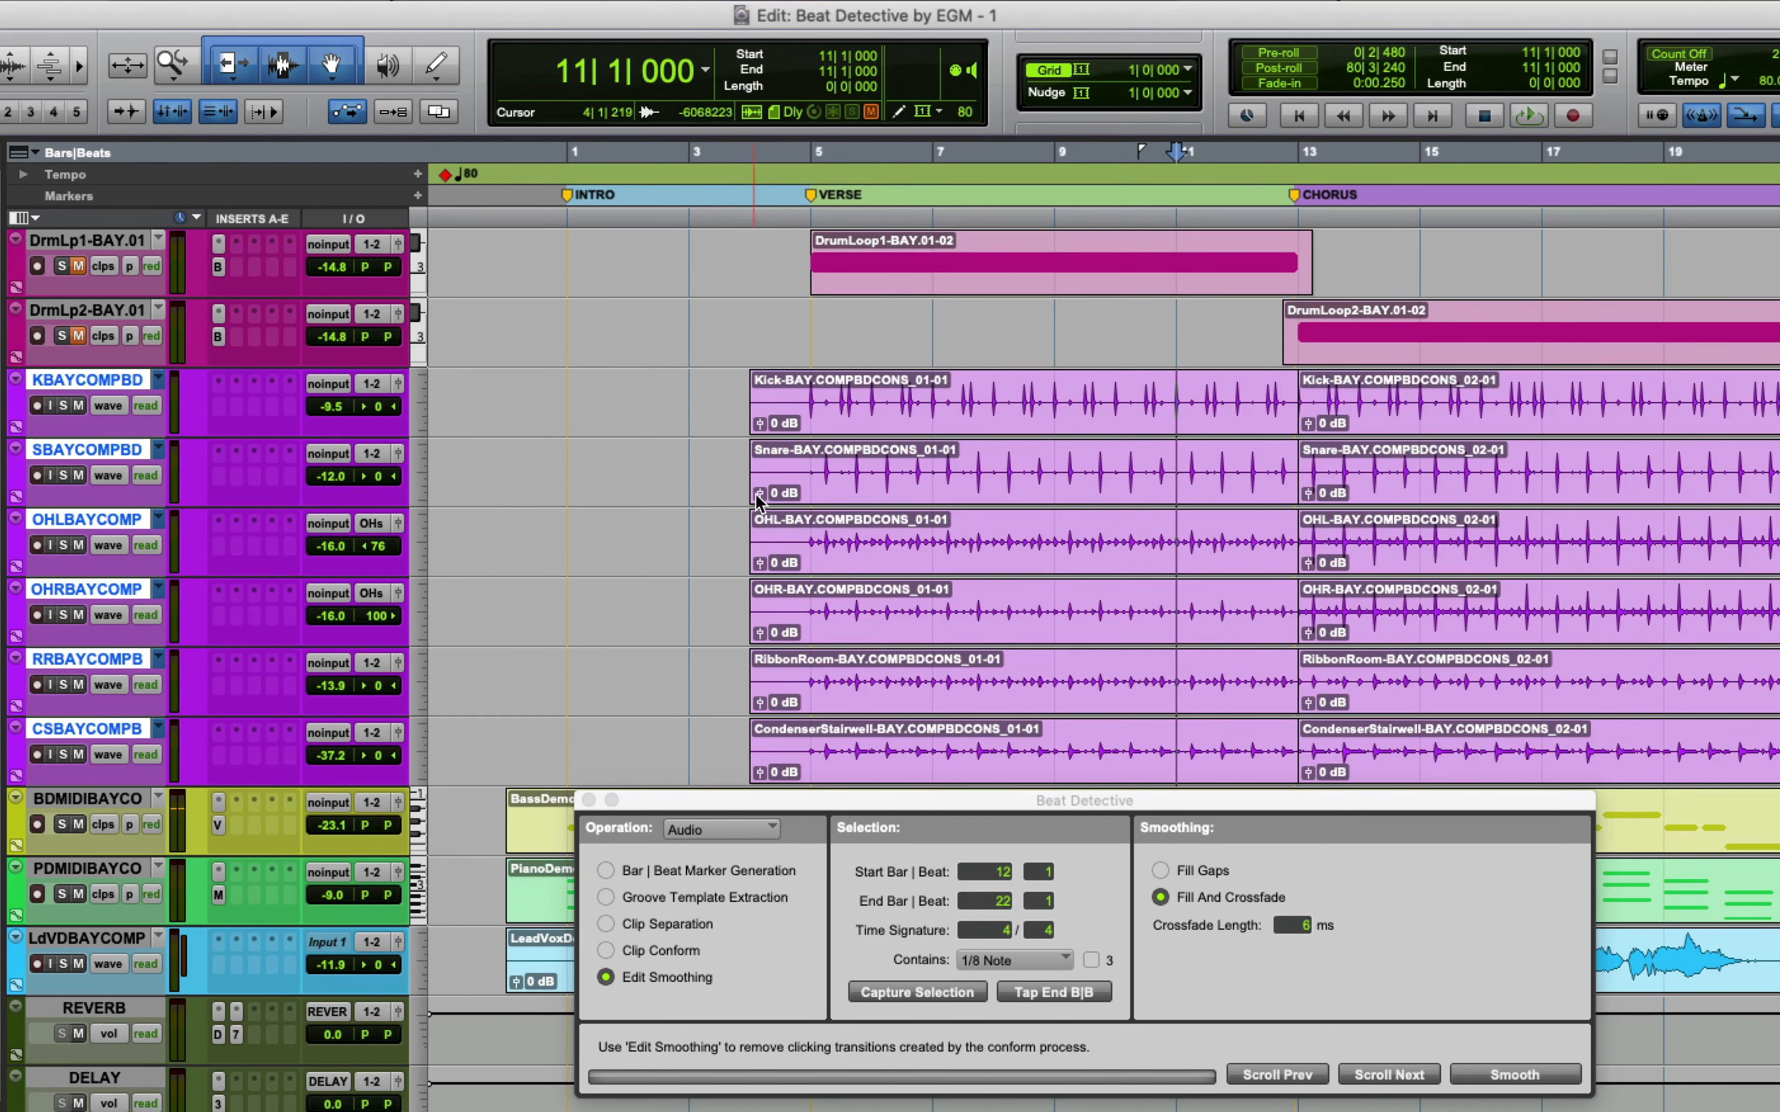
Close Beat Detective and play the full session from bar 1
click(564, 388)
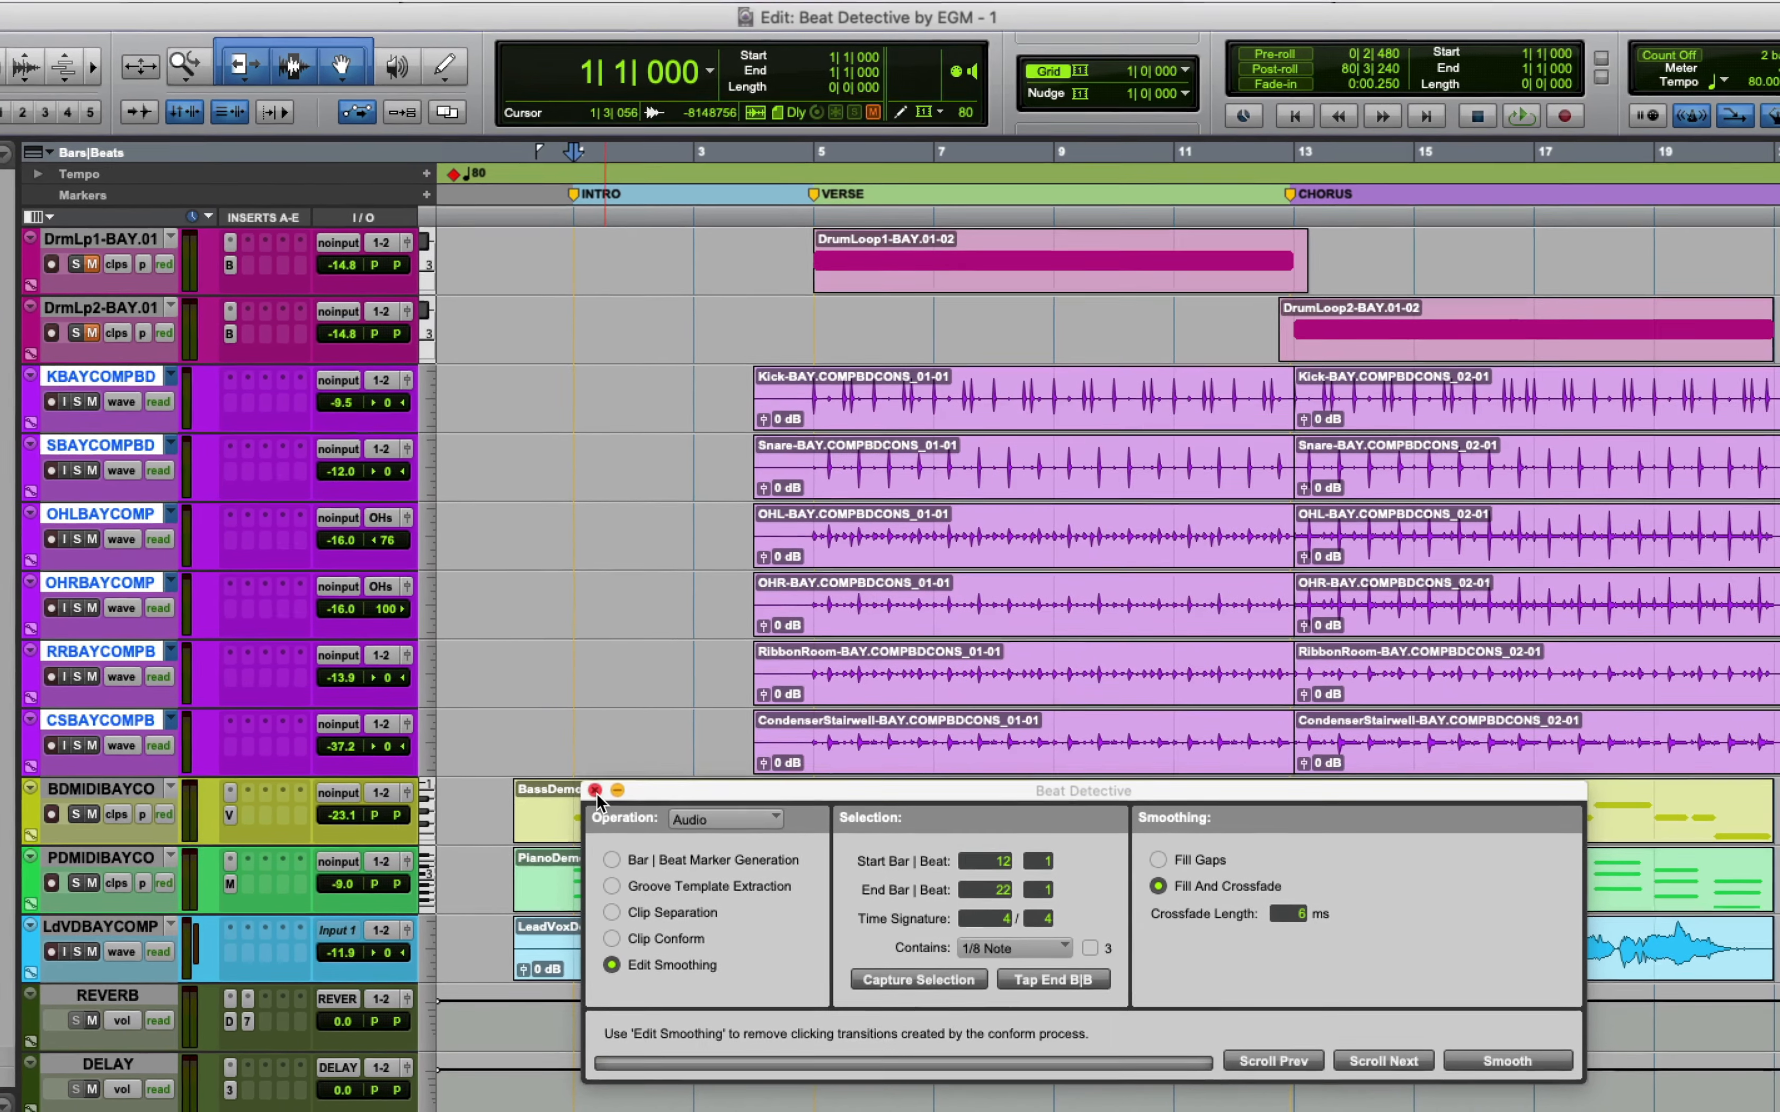
click(589, 800)
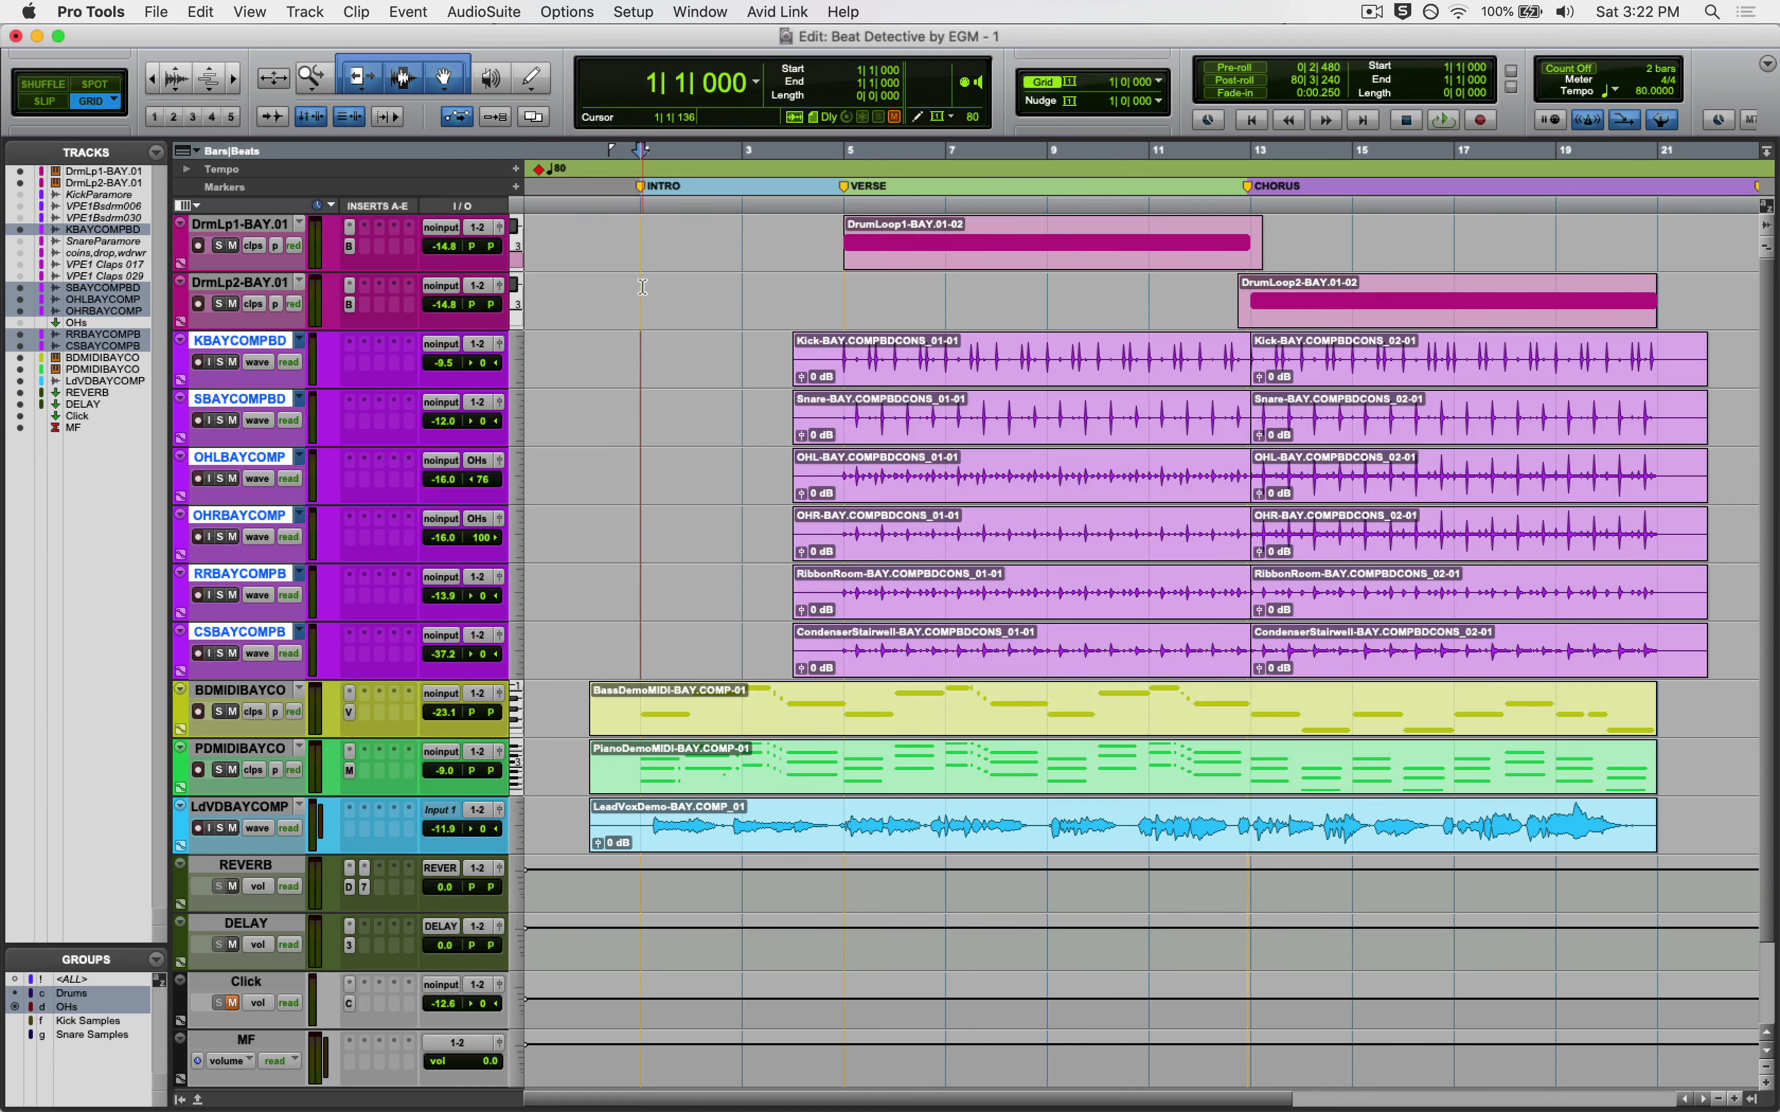
key(space)
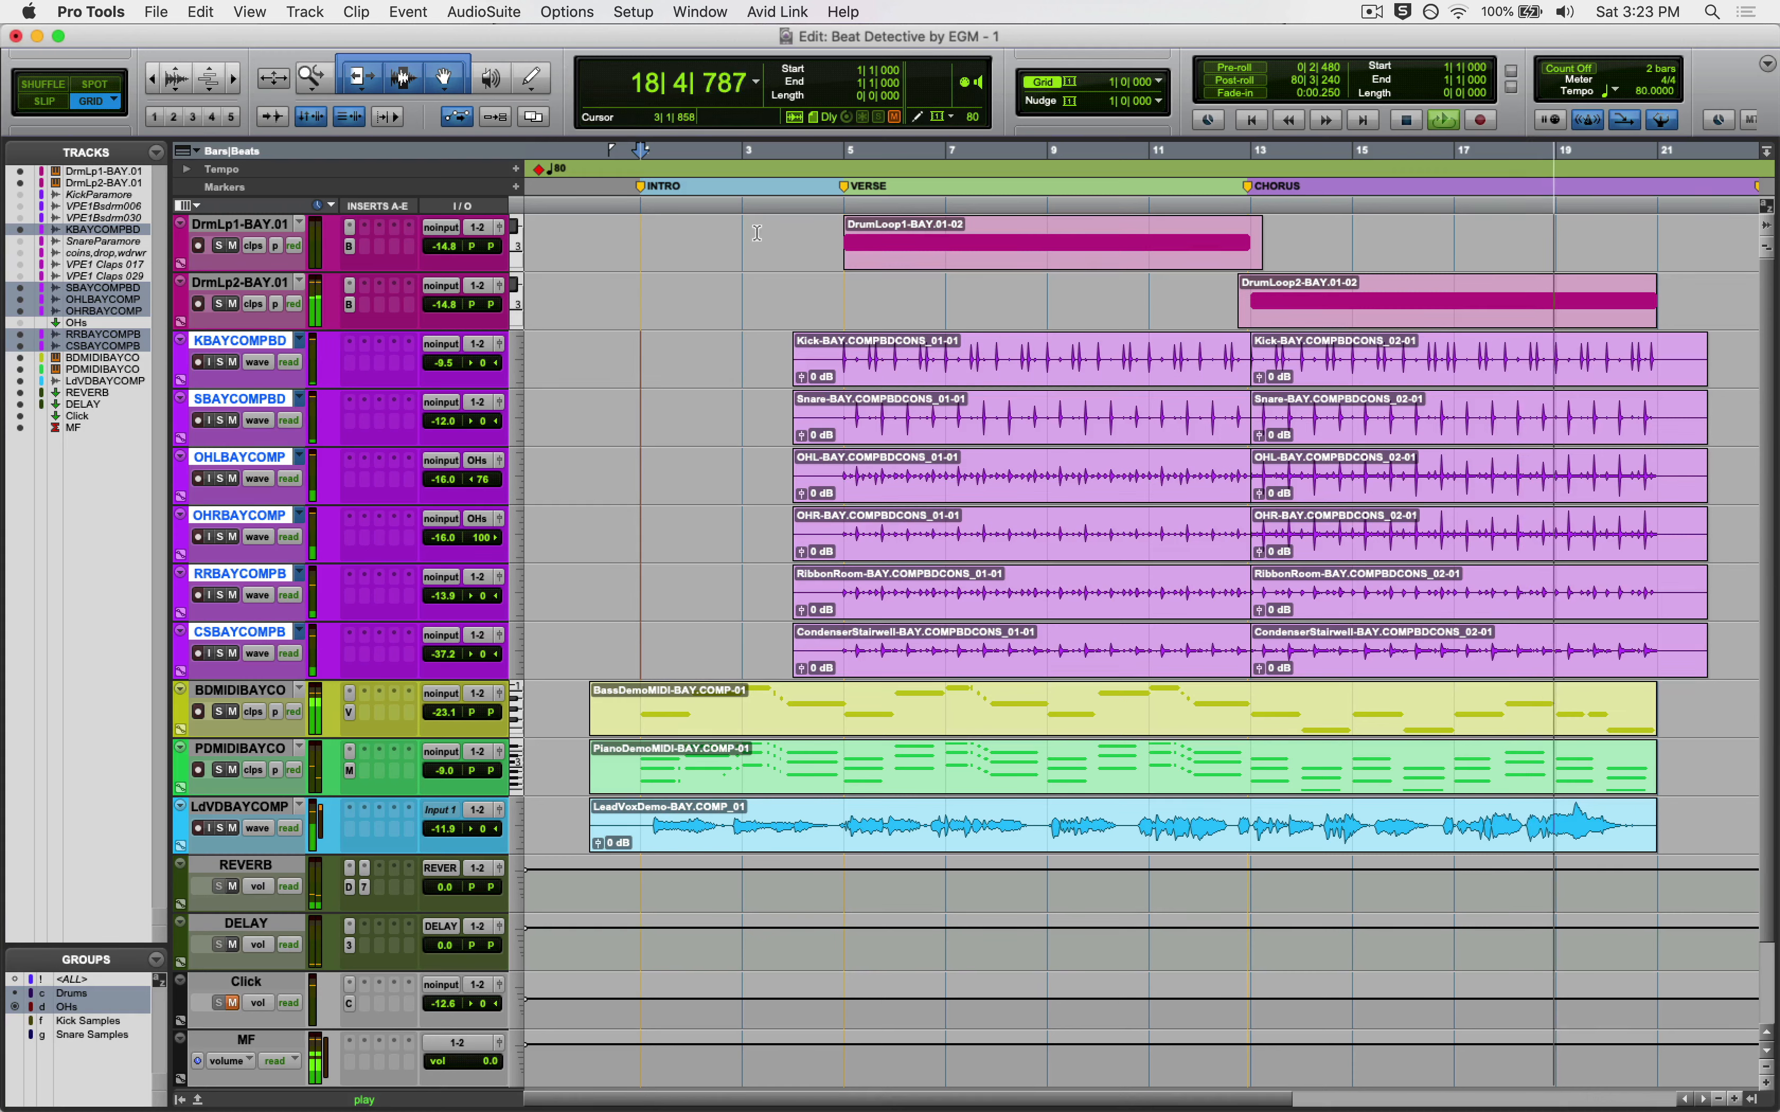
Replay the session from the start of the verse at bar 5 to compare the drum loop, then mute the DrmLp1 track
click(742, 282)
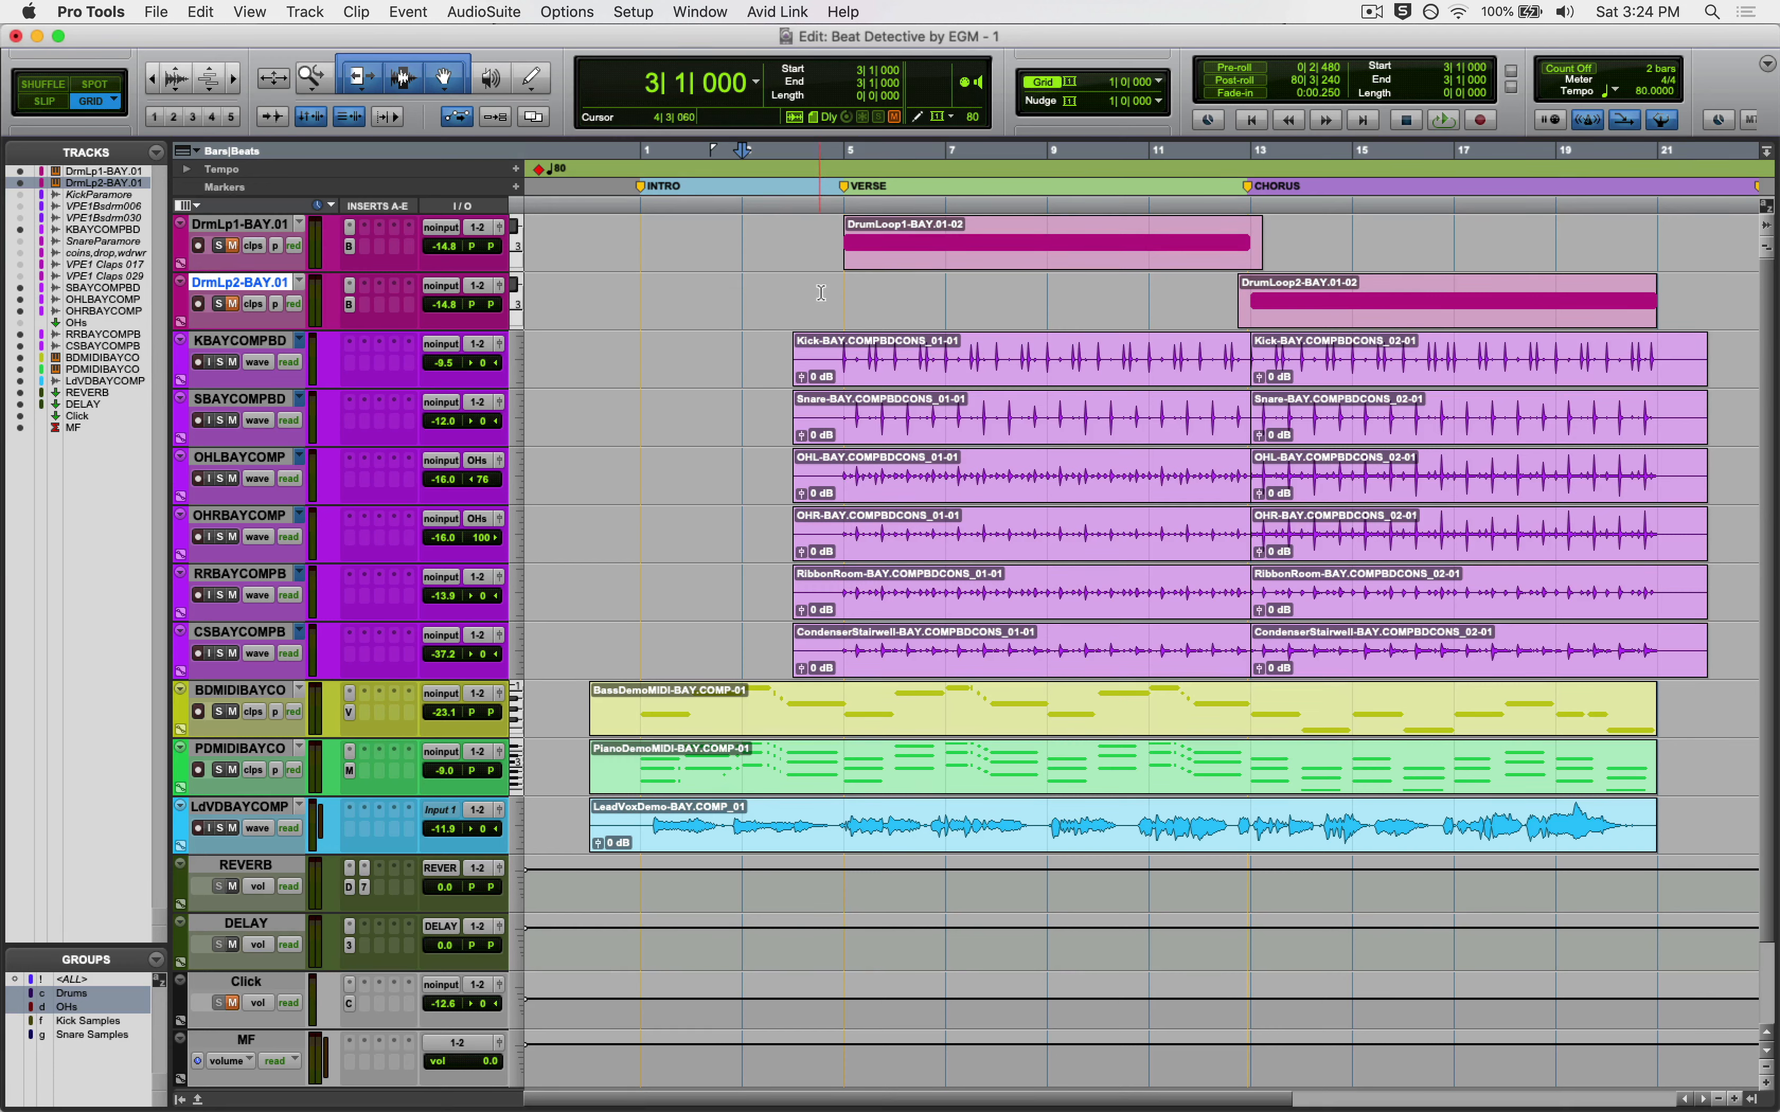
key(space)
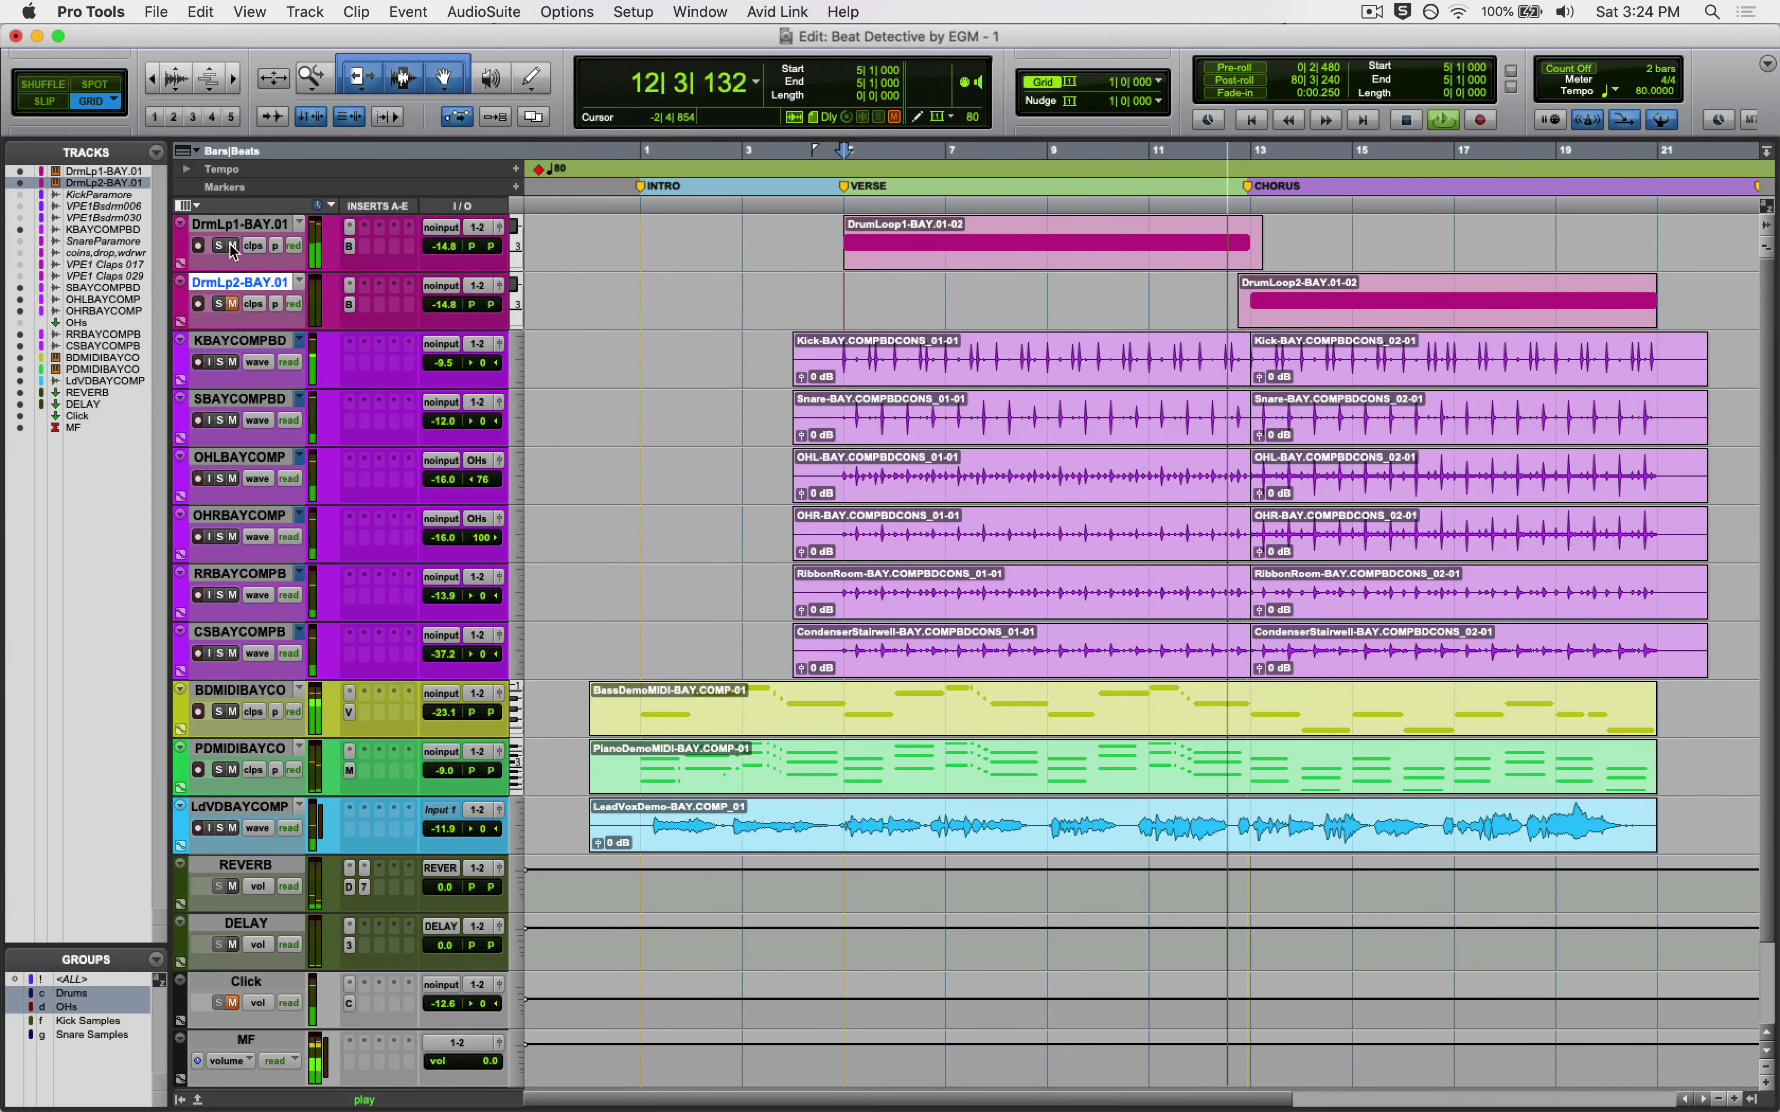
key(space)
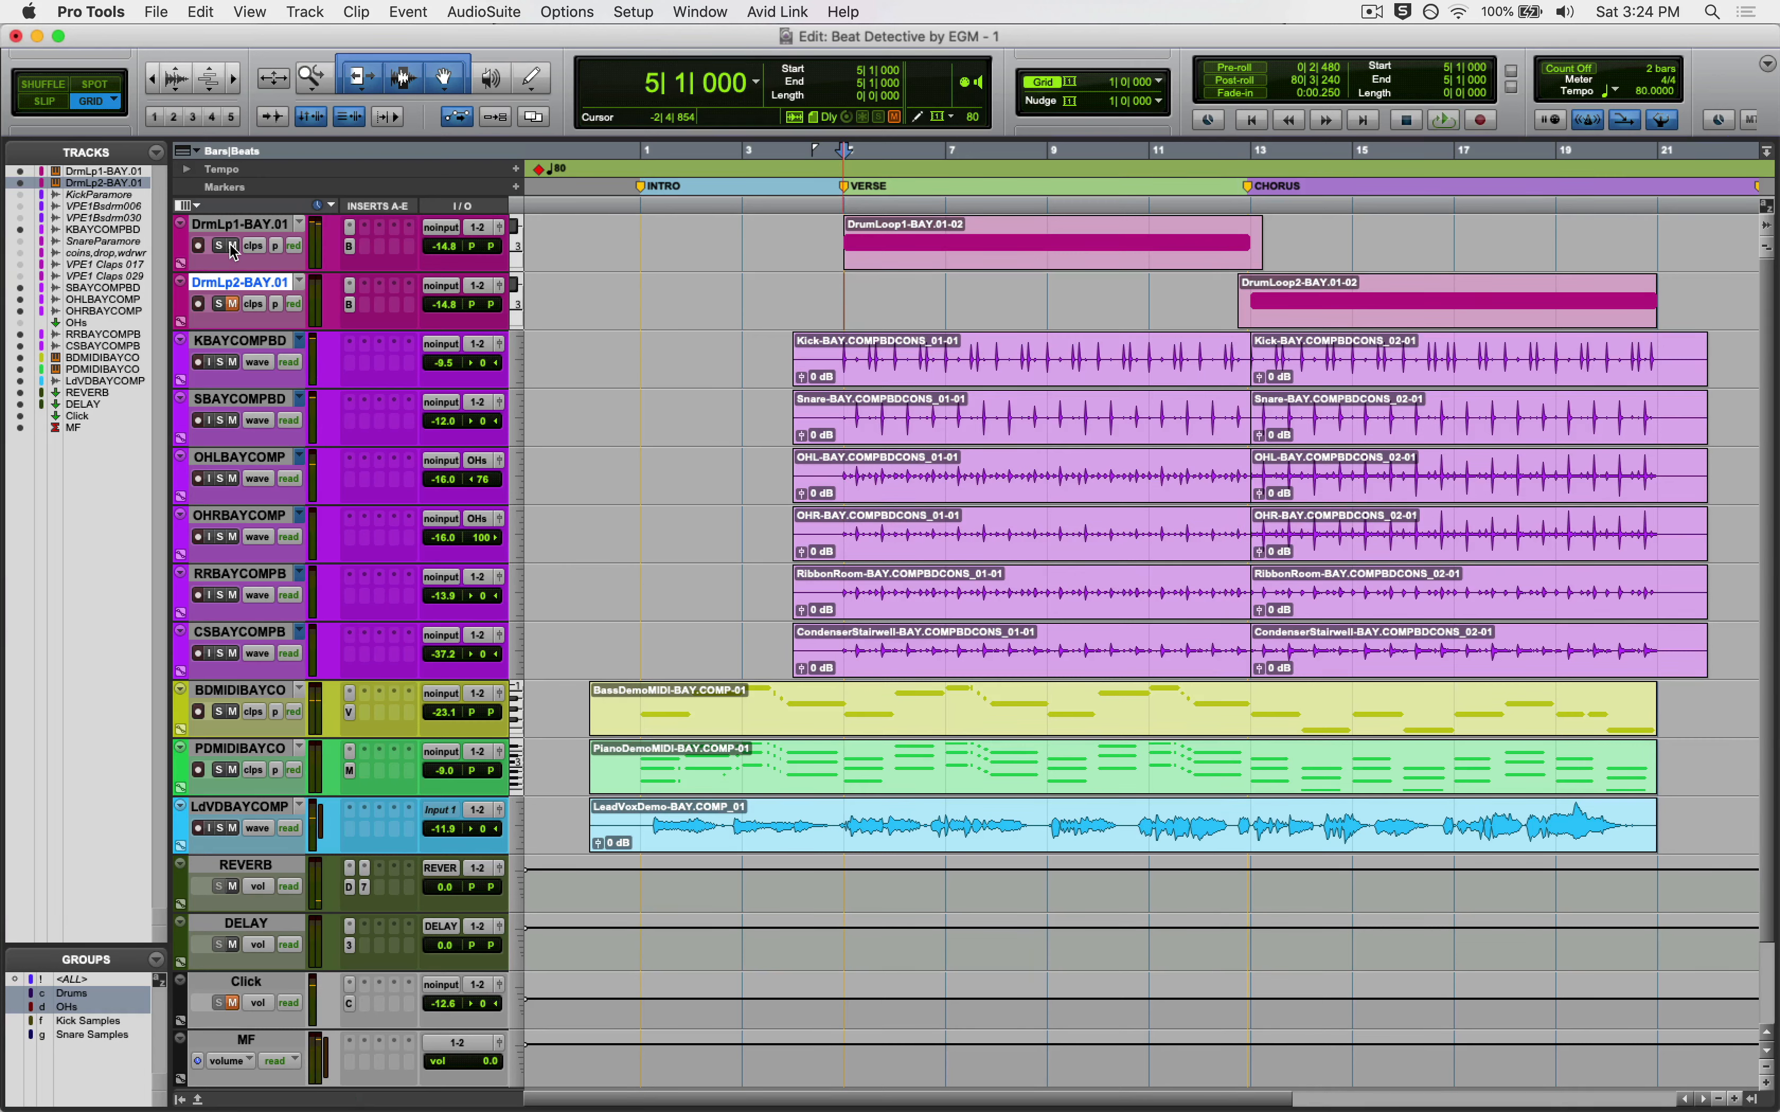
click(233, 247)
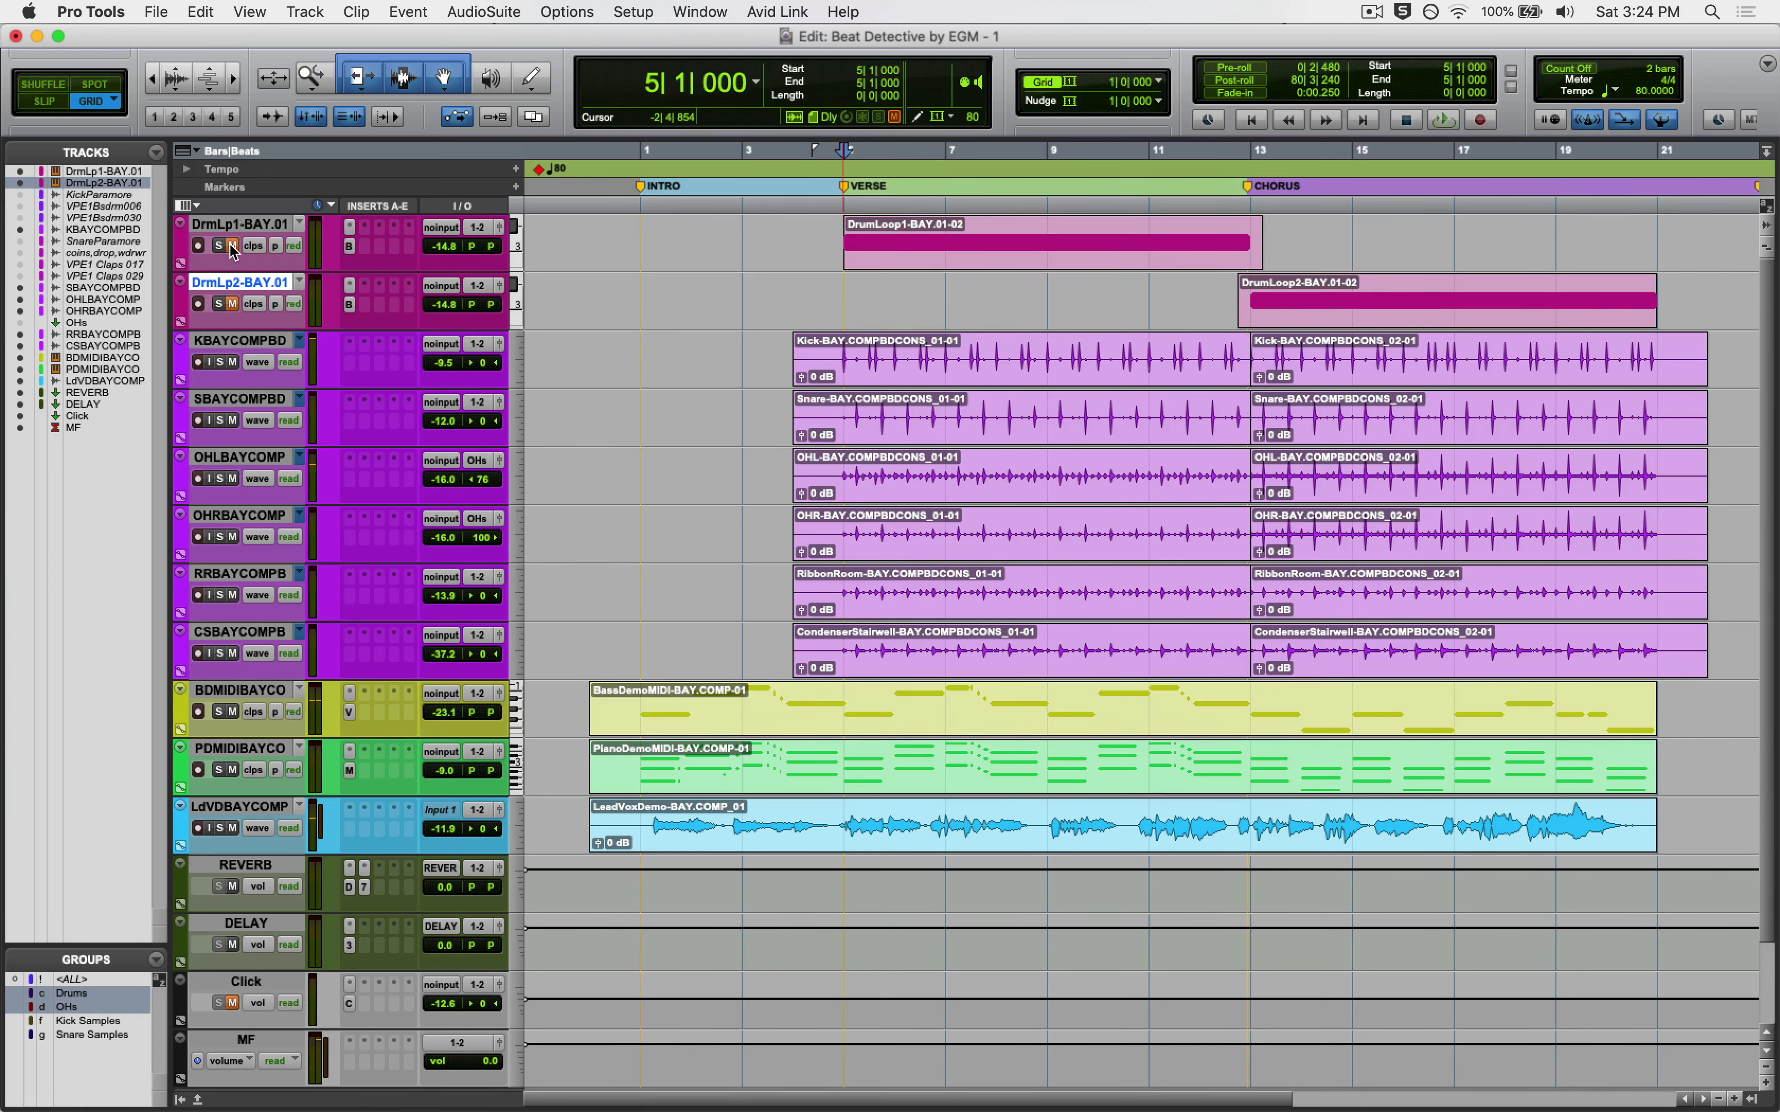